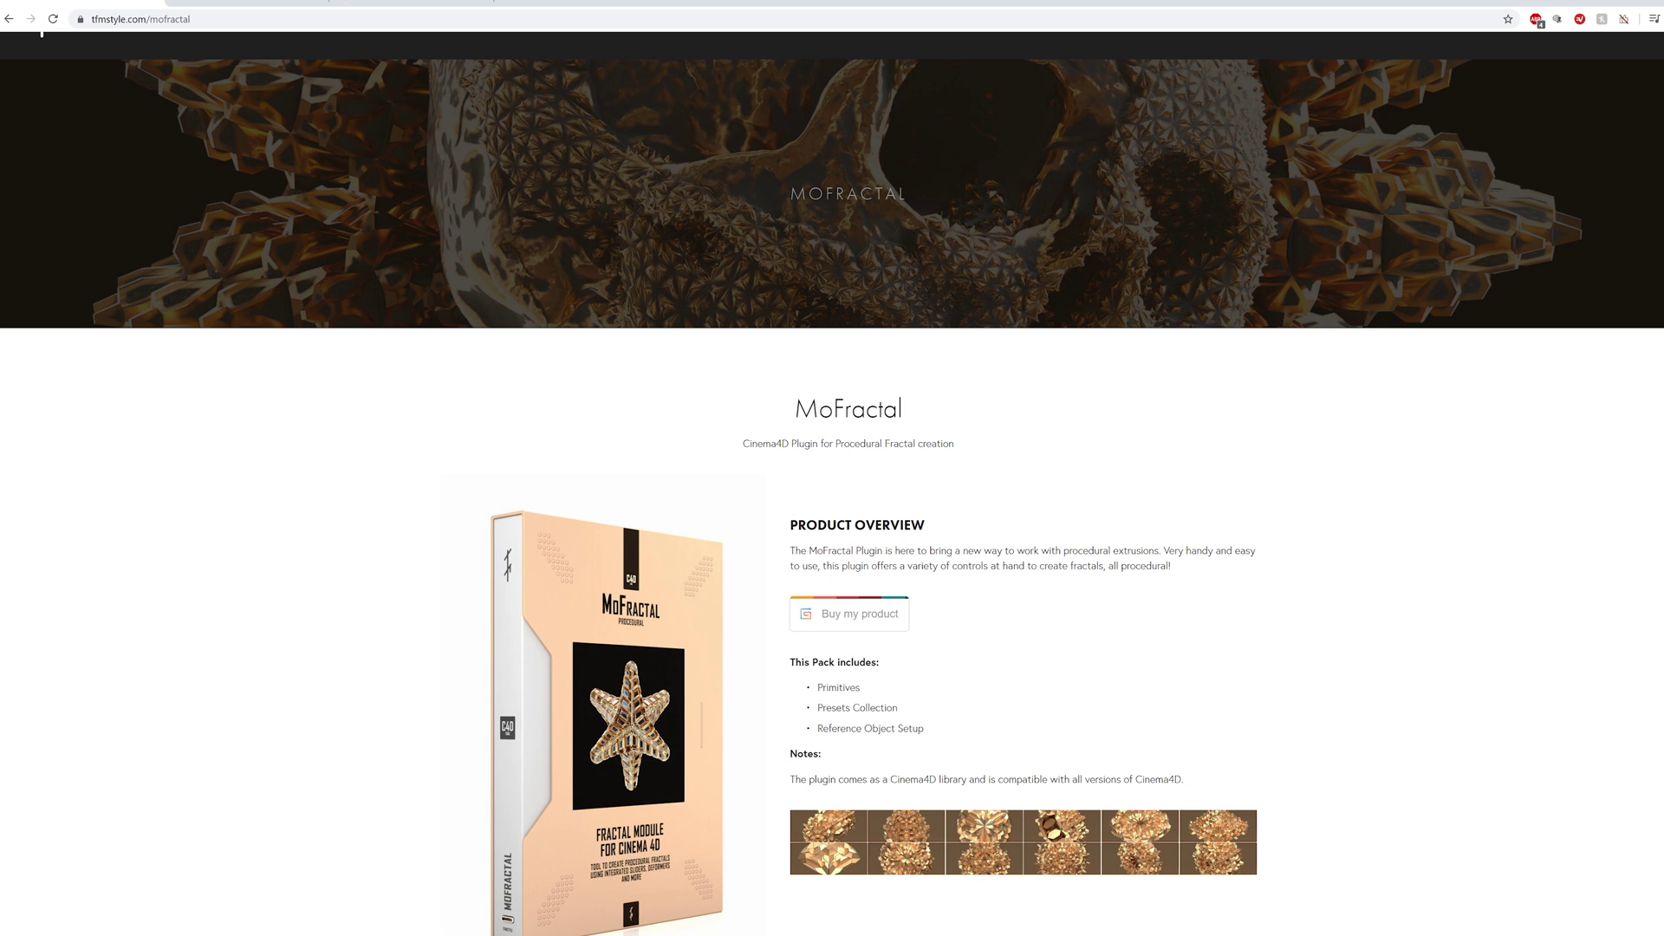
# Examine the MoFractal product page, from the product overview down to the gallery of golden fractal presets
pyautogui.moveTo(922, 417); pyautogui.dragTo(790, 420)
pyautogui.click(521, 372)
pyautogui.scroll(-2, 458, 564)
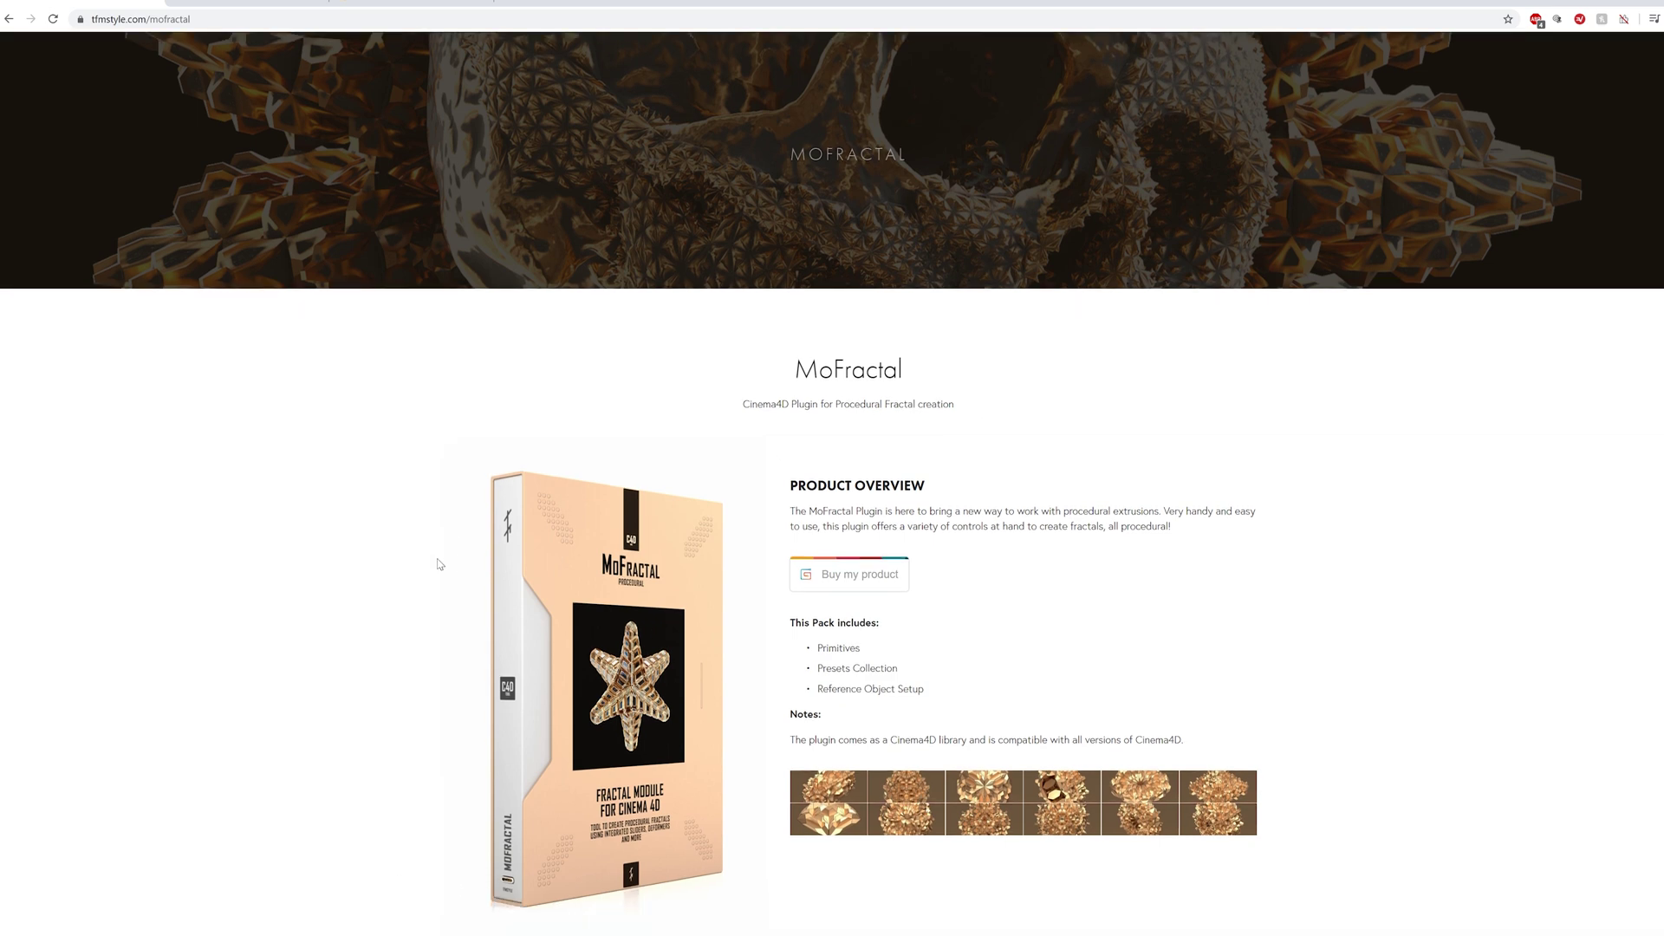
pyautogui.scroll(2, 524, 444)
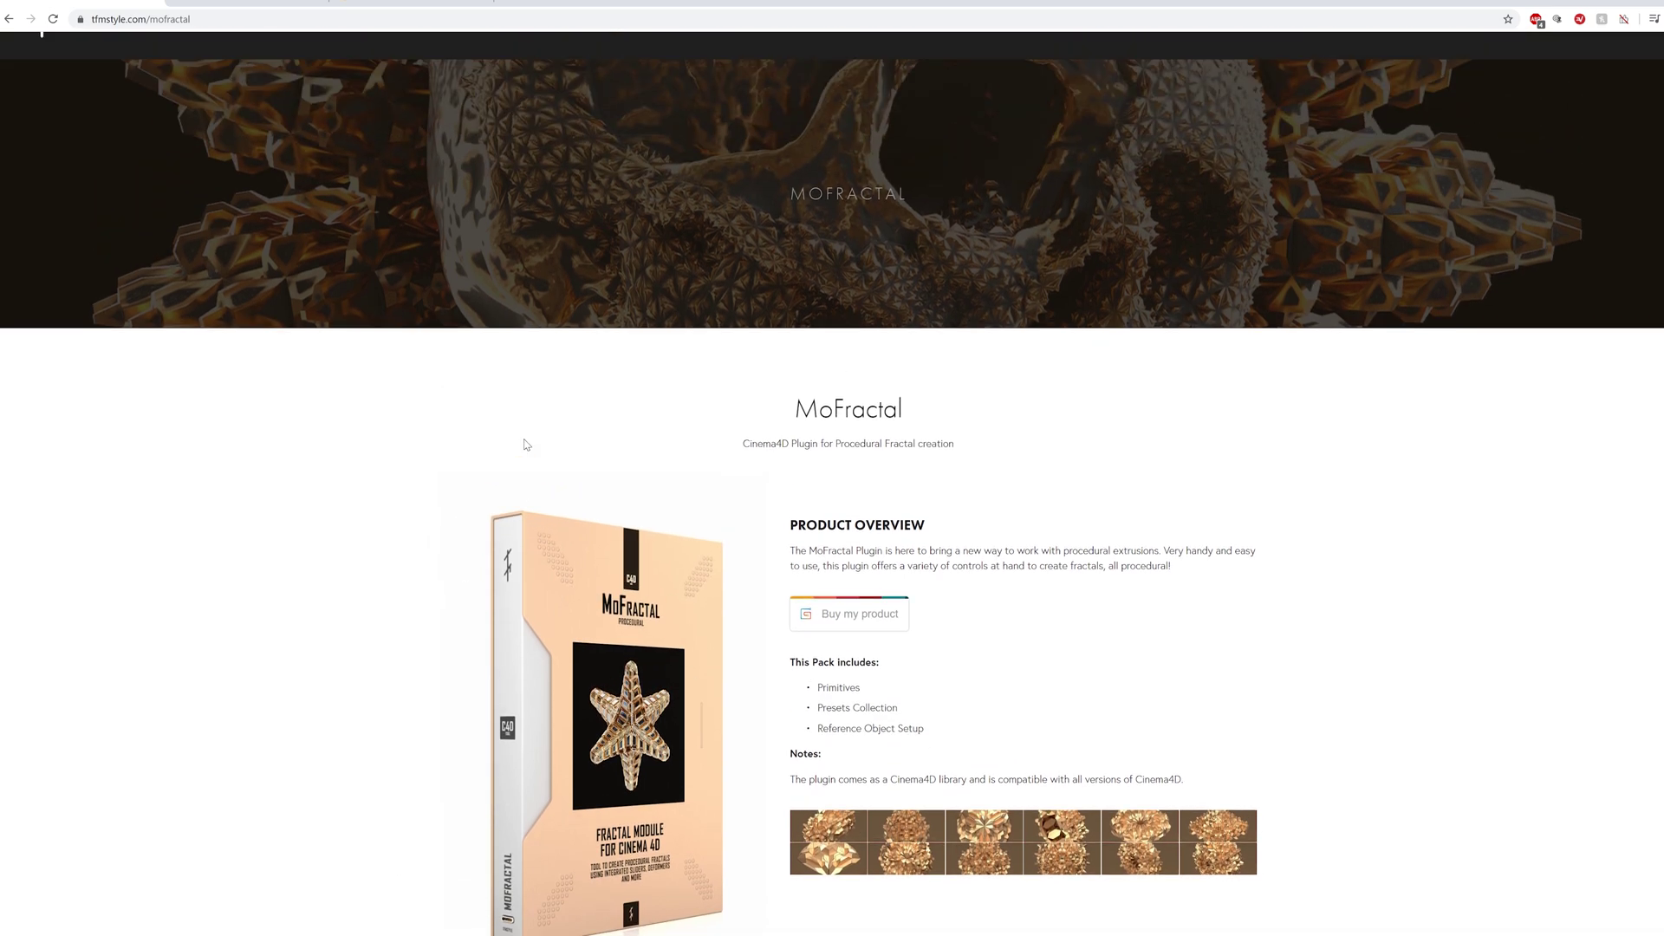
pyautogui.scroll(-14, 524, 443)
pyautogui.scroll(3, 524, 443)
pyautogui.scroll(-8, 525, 444)
pyautogui.scroll(-15, 525, 444)
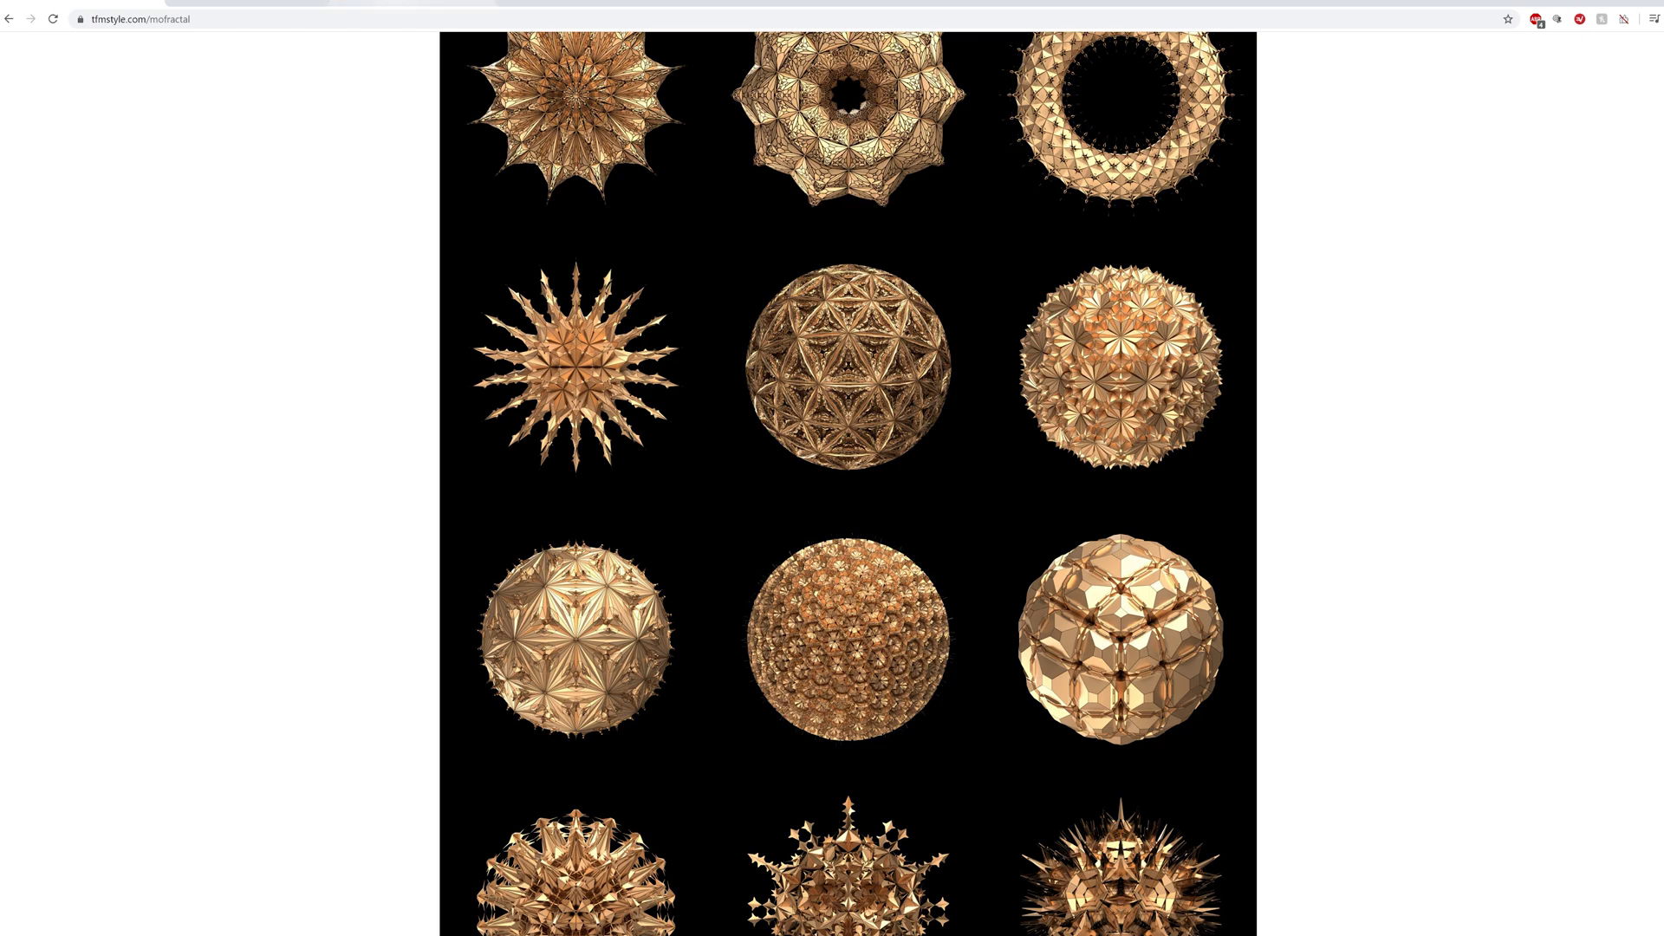
# View the artist's Instagram profile and the YouTube quick tip on fractalish patterns without plugins, skipping further into the video
pyautogui.click(411, 3)
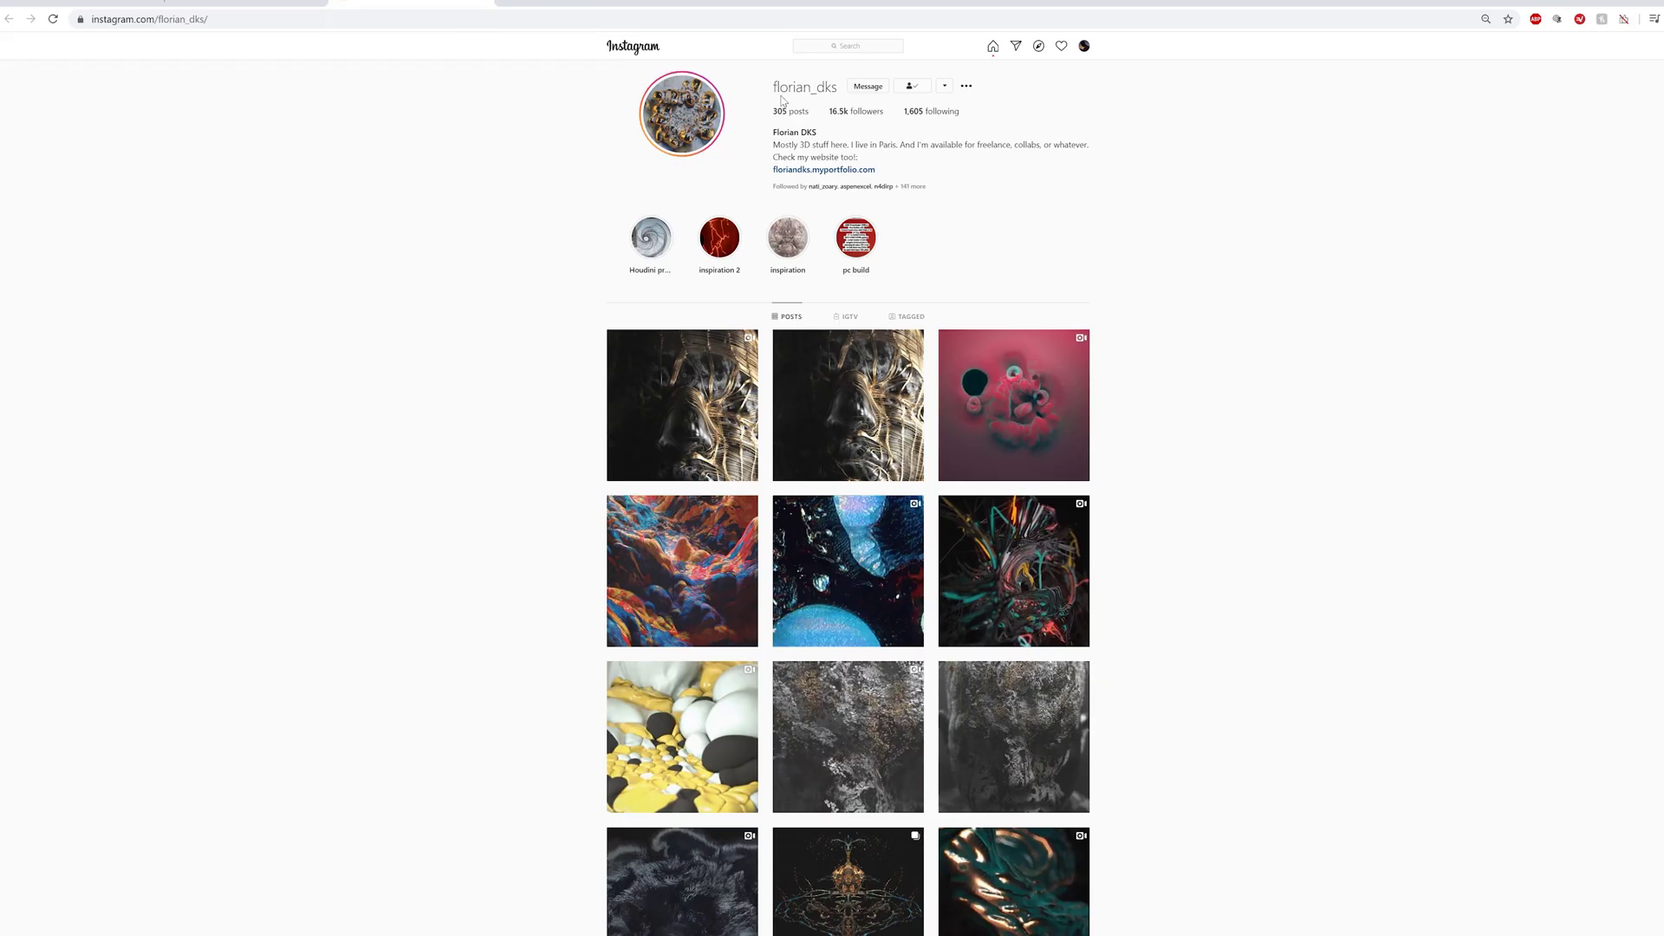
pyautogui.moveTo(781, 88); pyautogui.dragTo(839, 89)
pyautogui.click(262, 6)
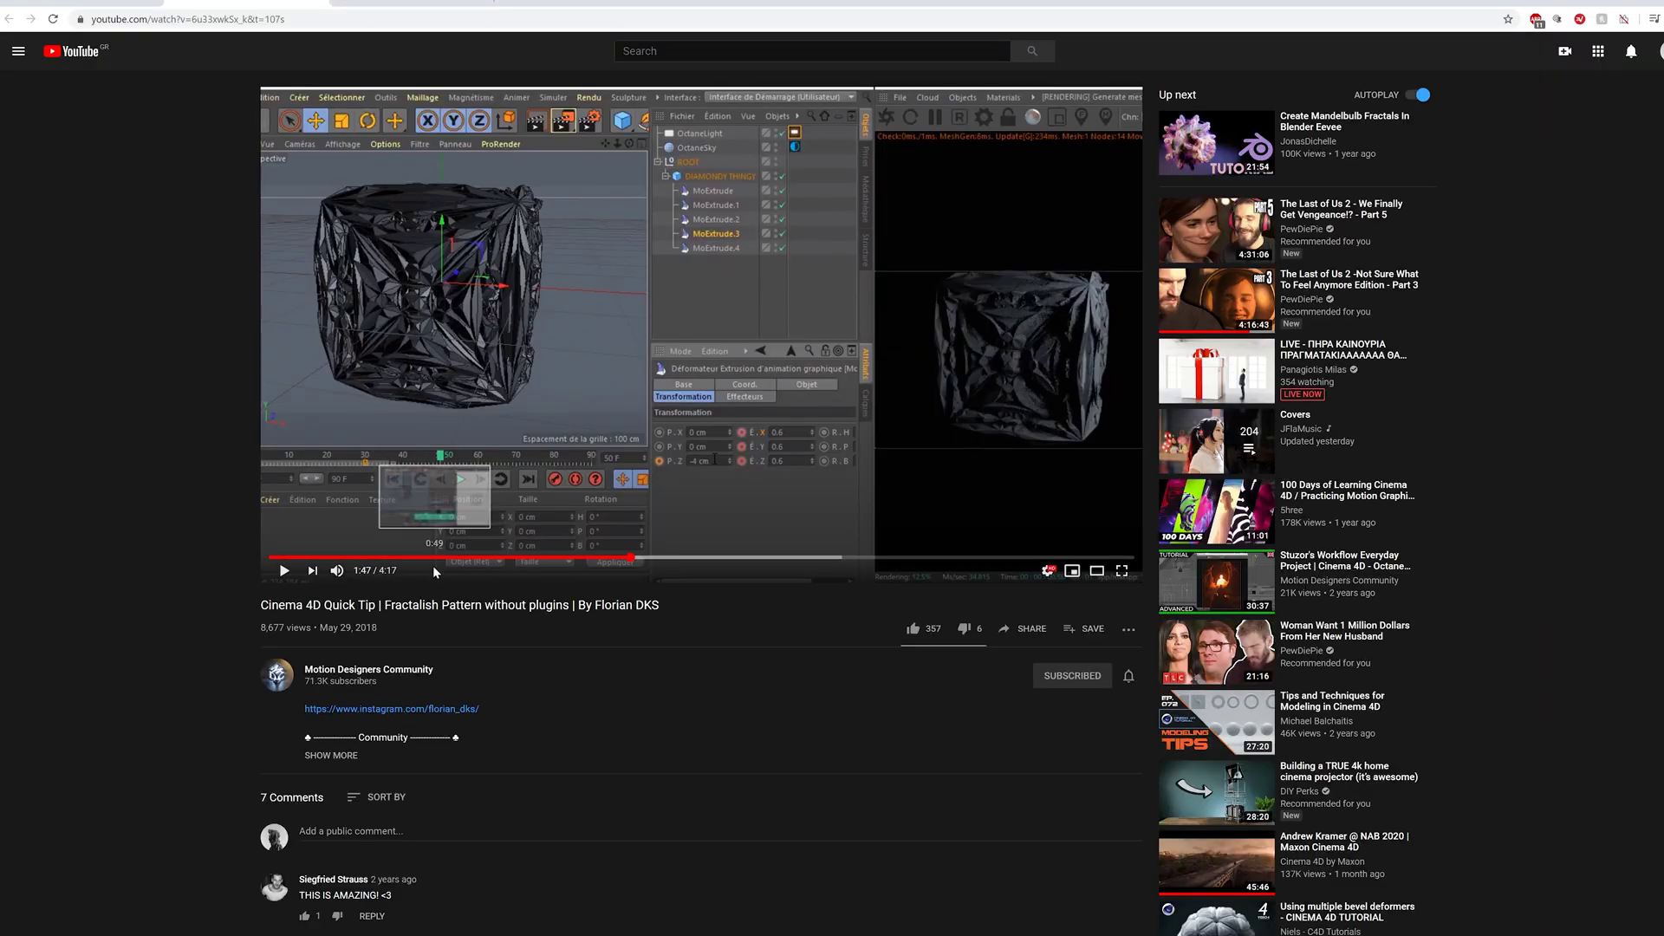
pyautogui.moveTo(385, 605); pyautogui.dragTo(442, 605)
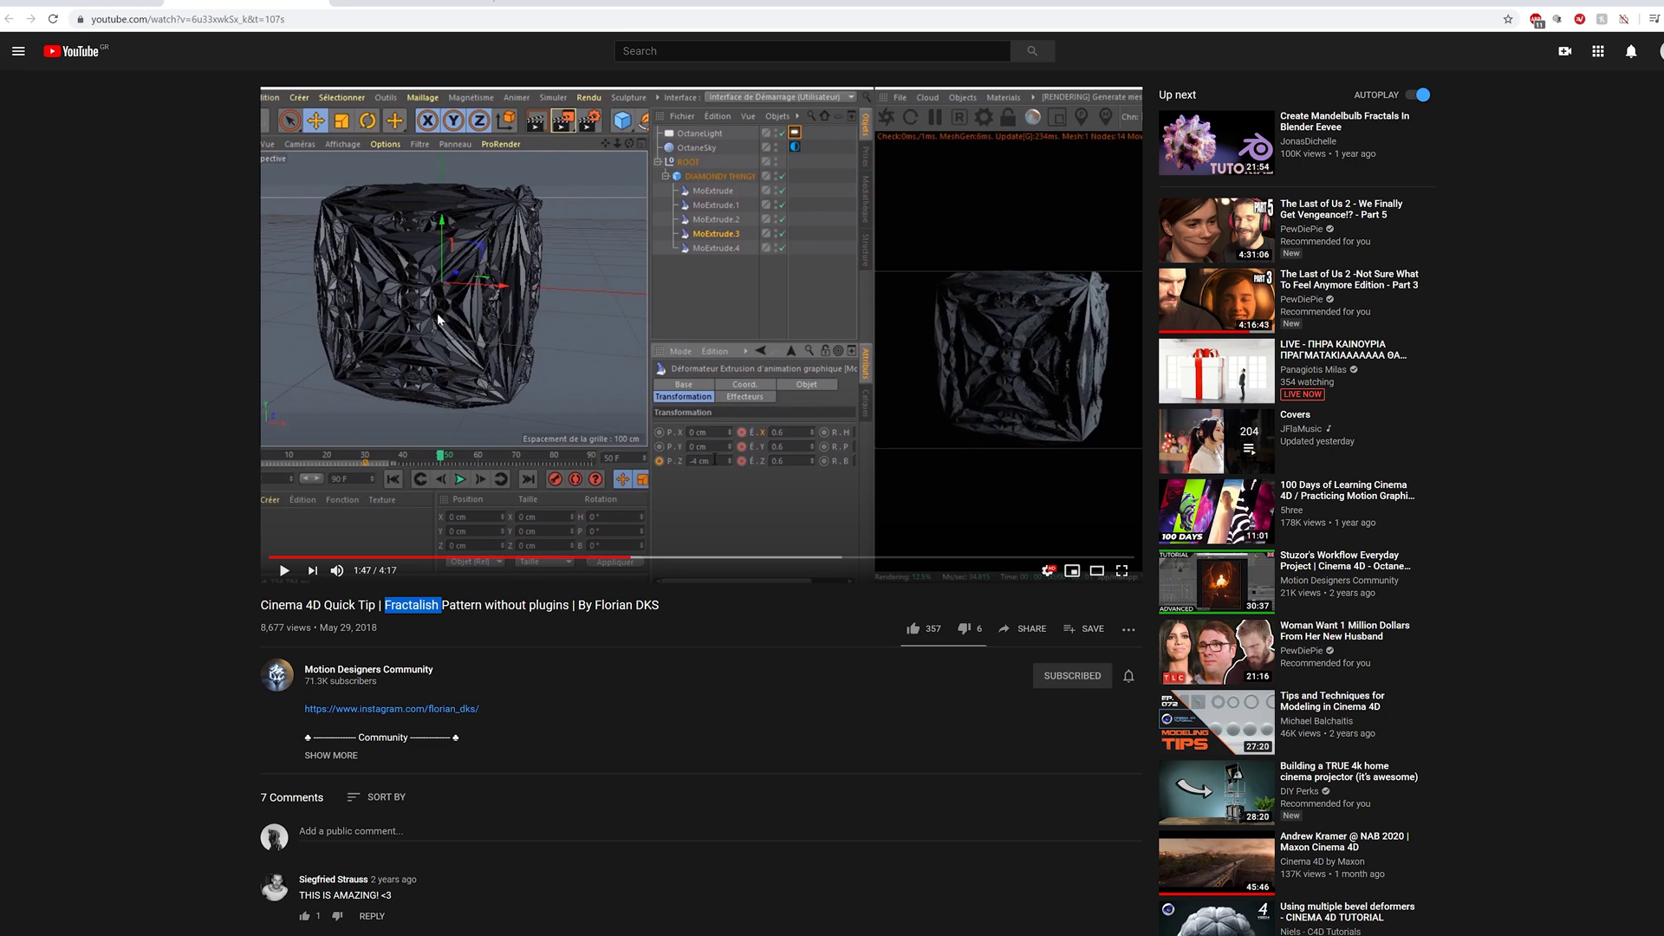
pyautogui.click(871, 558)
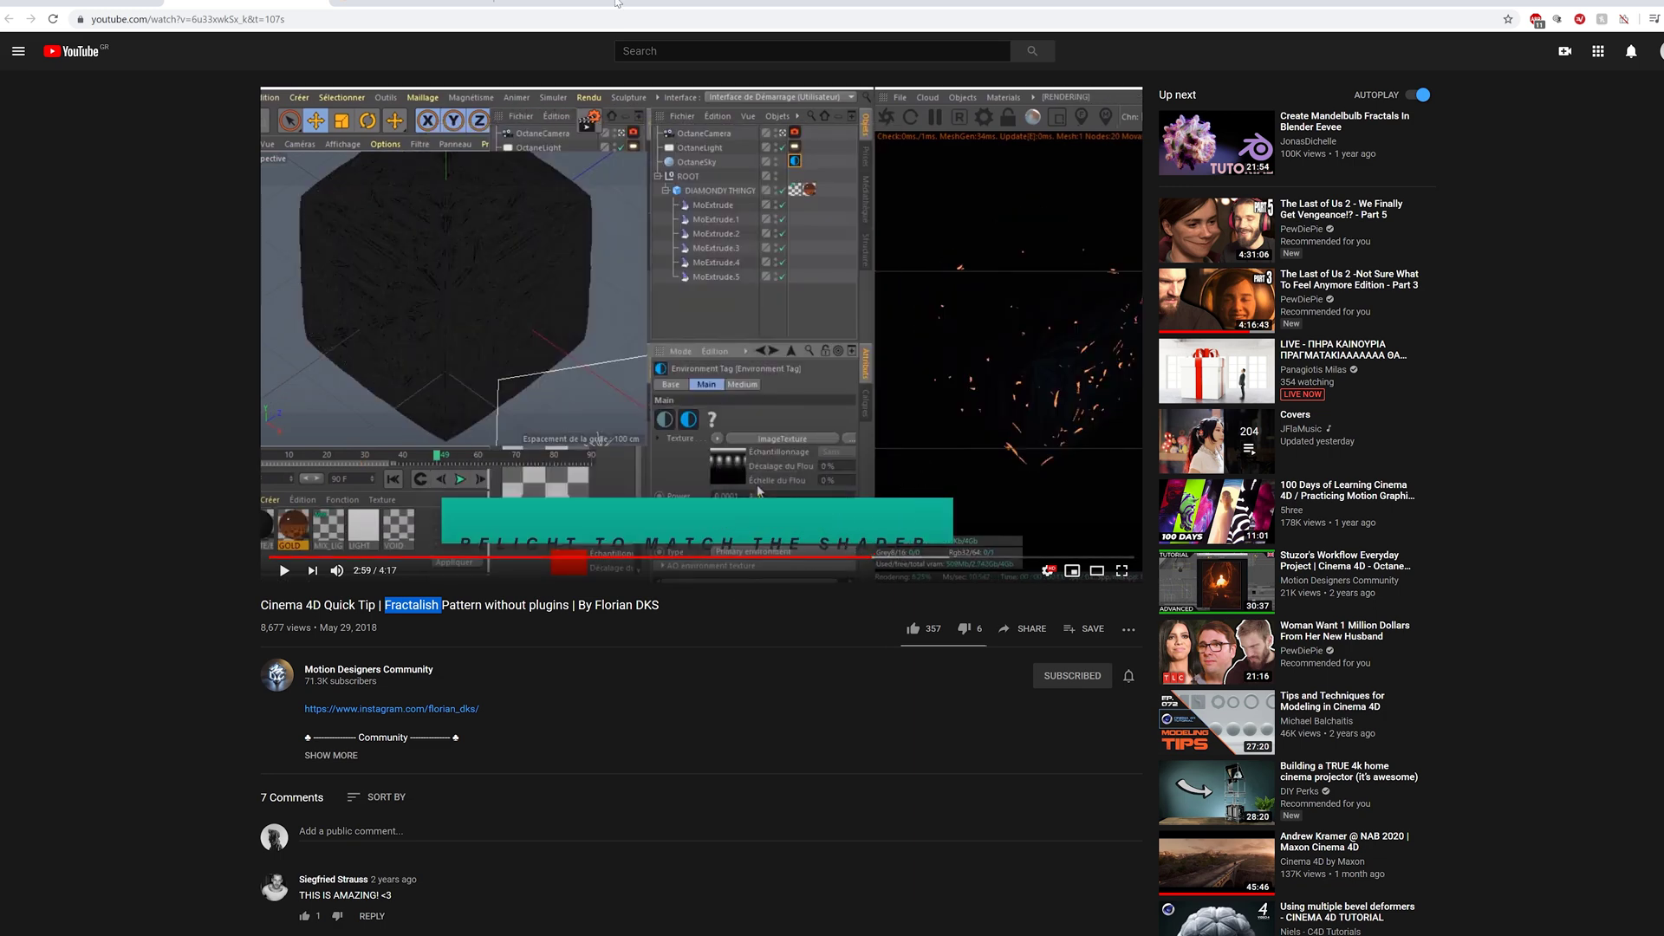
pyautogui.click(490, 3)
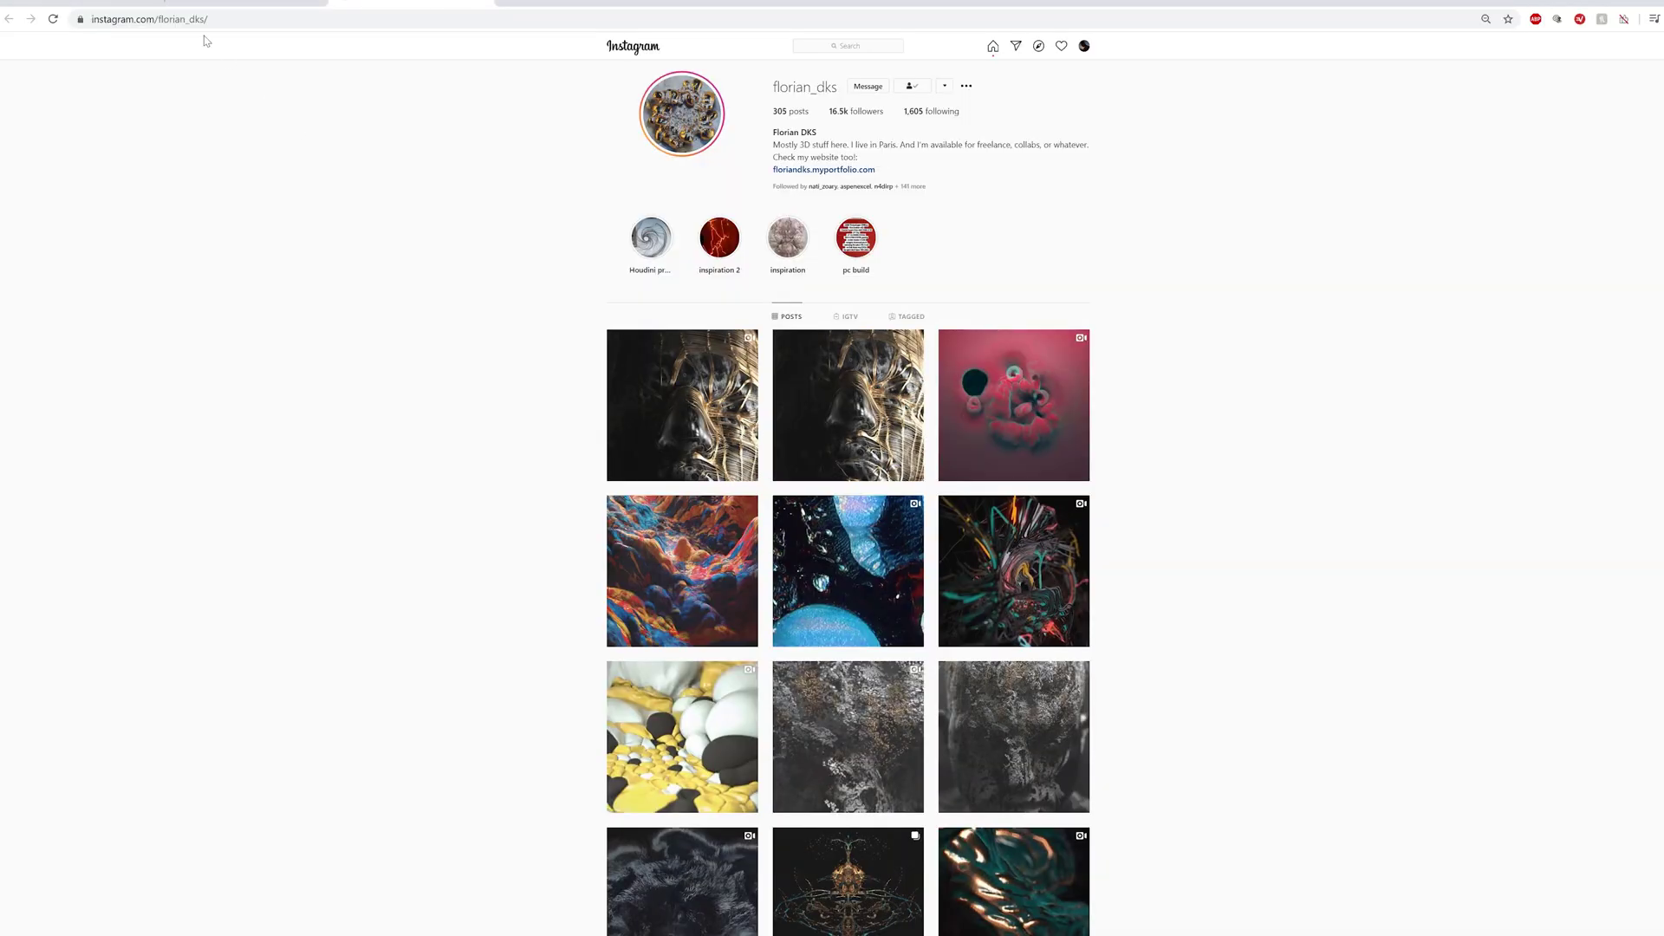
# Return to the MoFractal page and examine its gallery of colourful fractal artwork above the MoFractal Controllers section
pyautogui.click(130, 5)
pyautogui.scroll(-15, 726, 530)
pyautogui.scroll(8, 725, 533)
pyautogui.scroll(-20, 726, 531)
pyautogui.scroll(12, 725, 532)
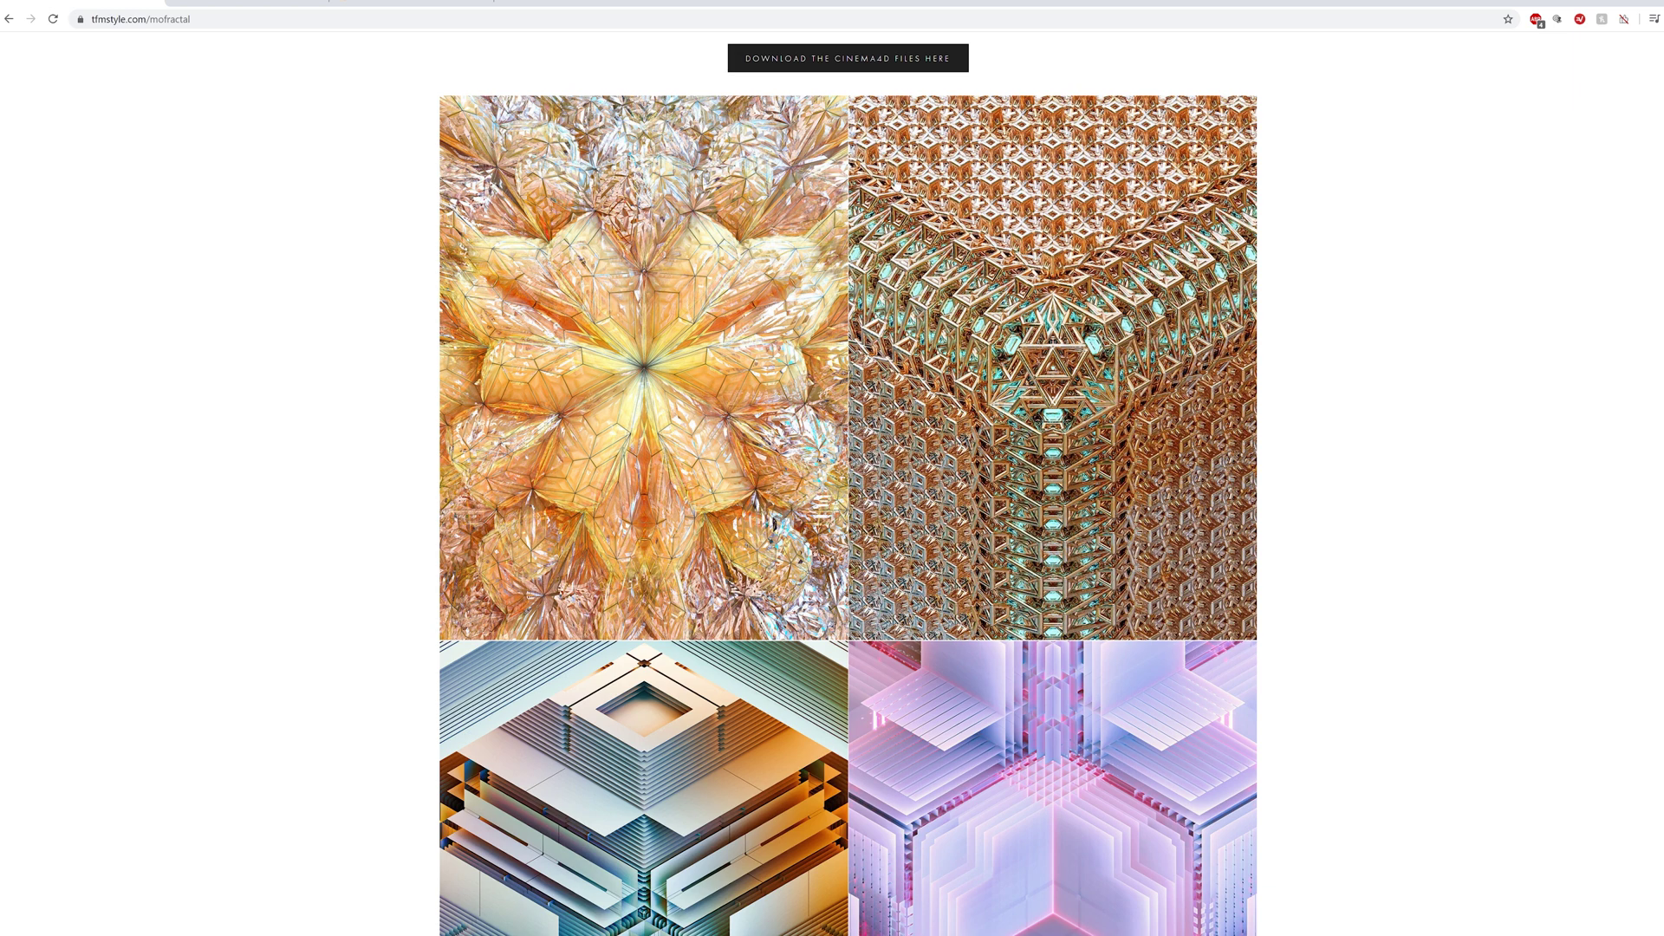
pyautogui.scroll(-2, 730, 548)
pyautogui.scroll(-5, 646, 676)
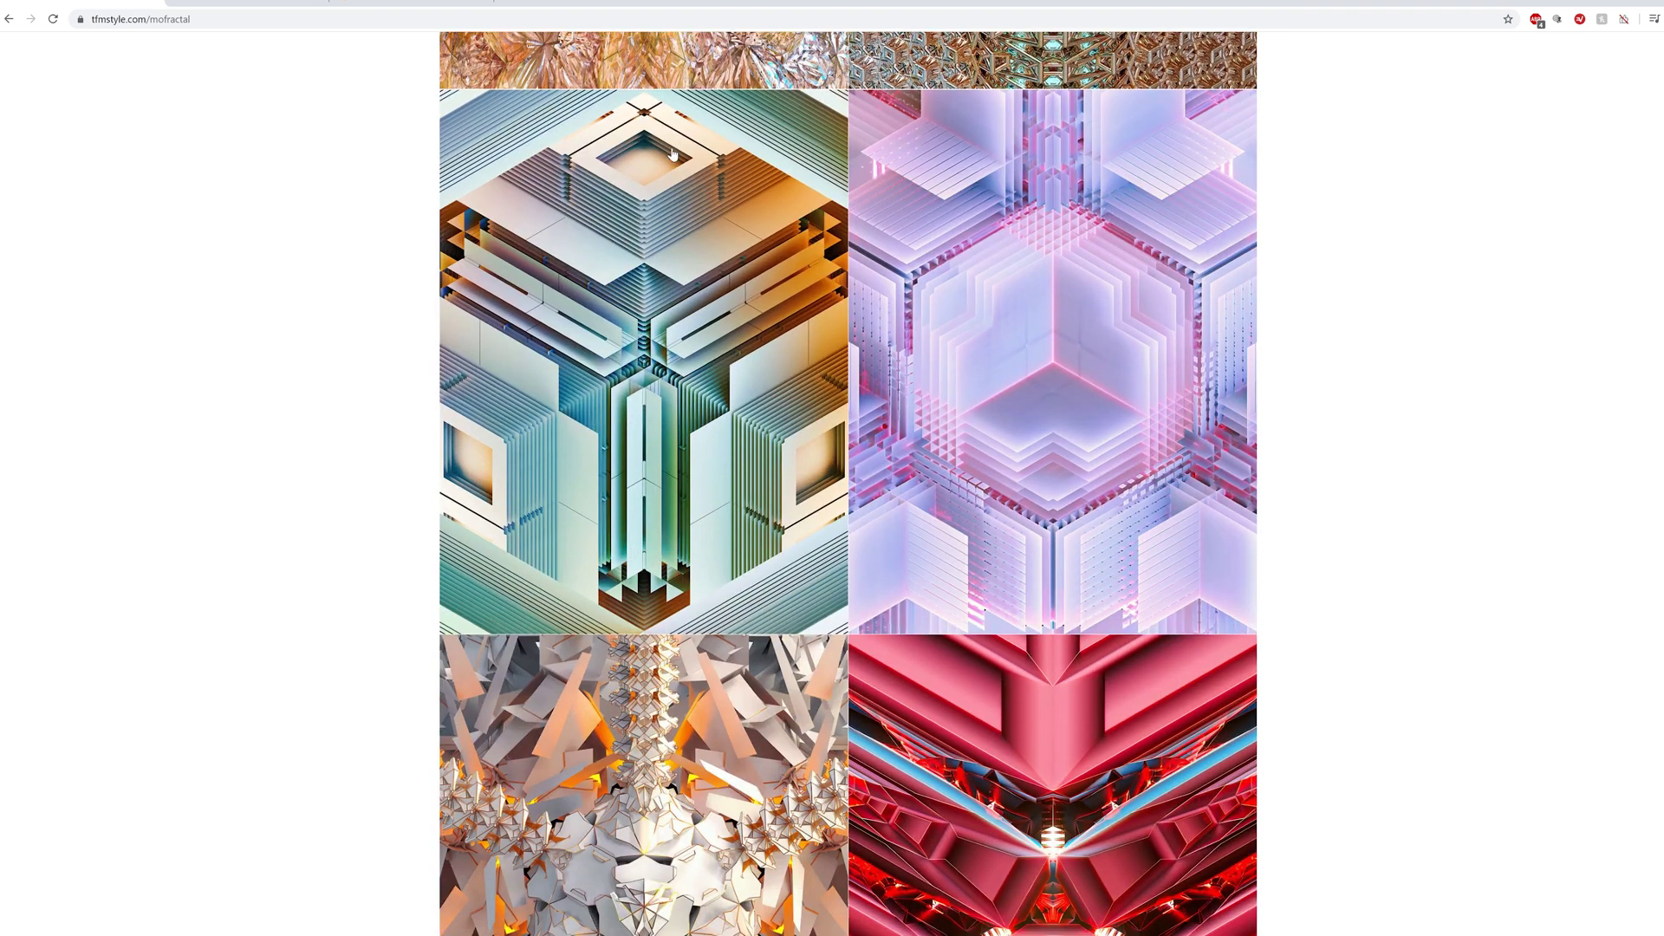
pyautogui.scroll(1, 867, 312)
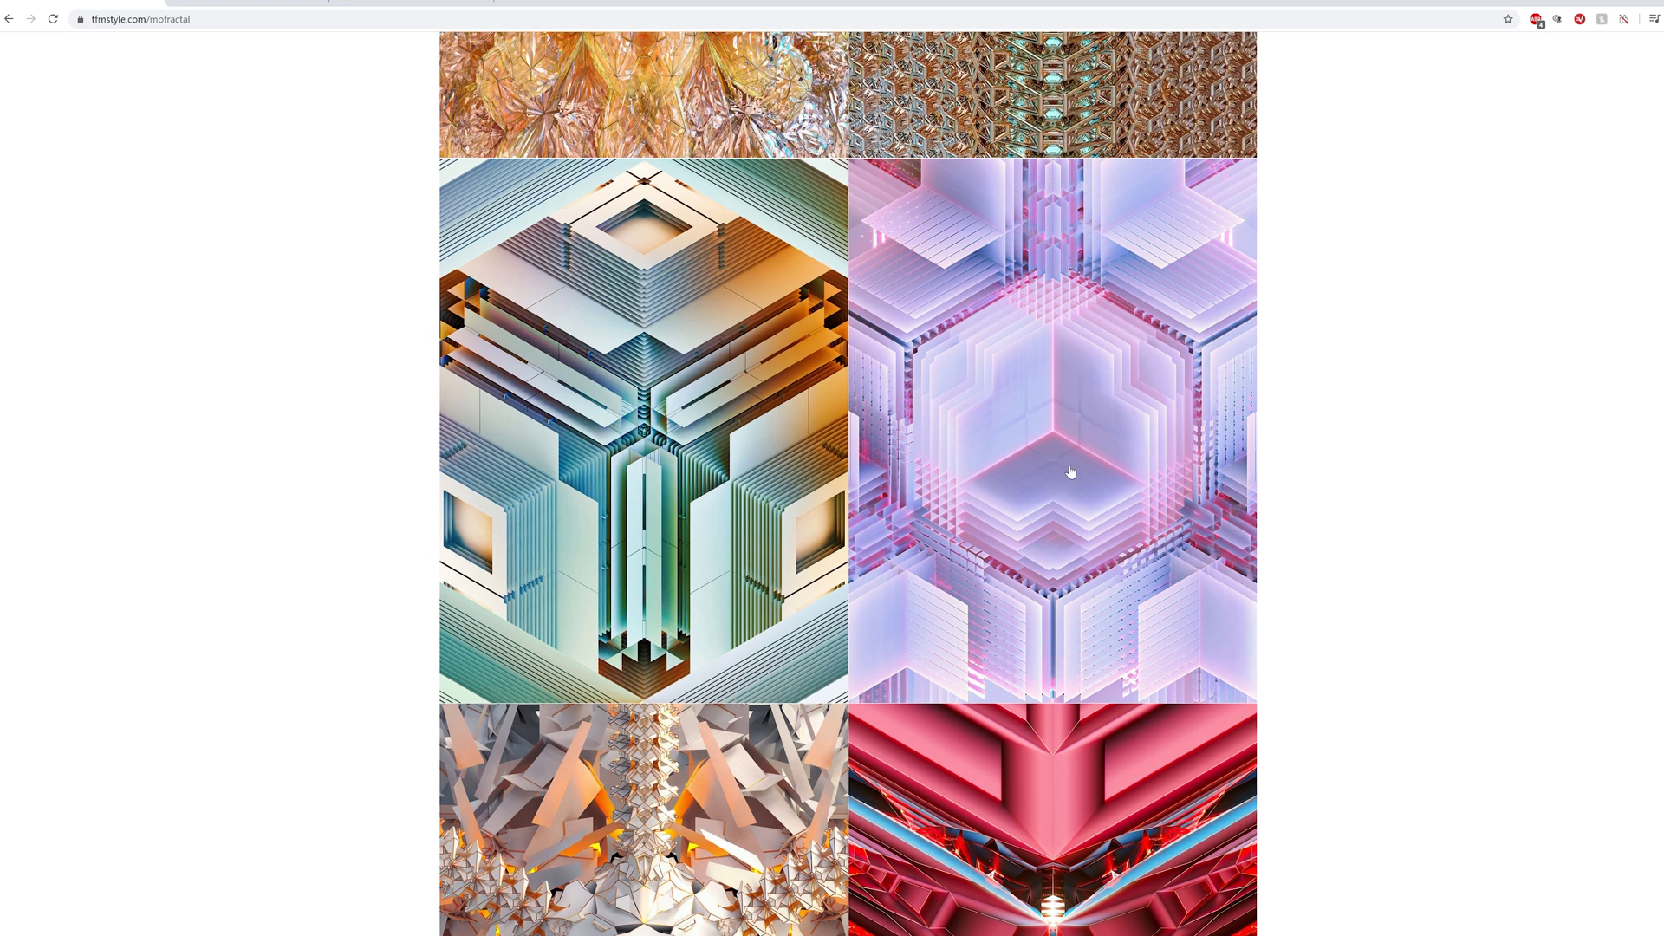
pyautogui.scroll(-2, 1070, 472)
pyautogui.scroll(1, 1056, 741)
pyautogui.scroll(-5, 788, 718)
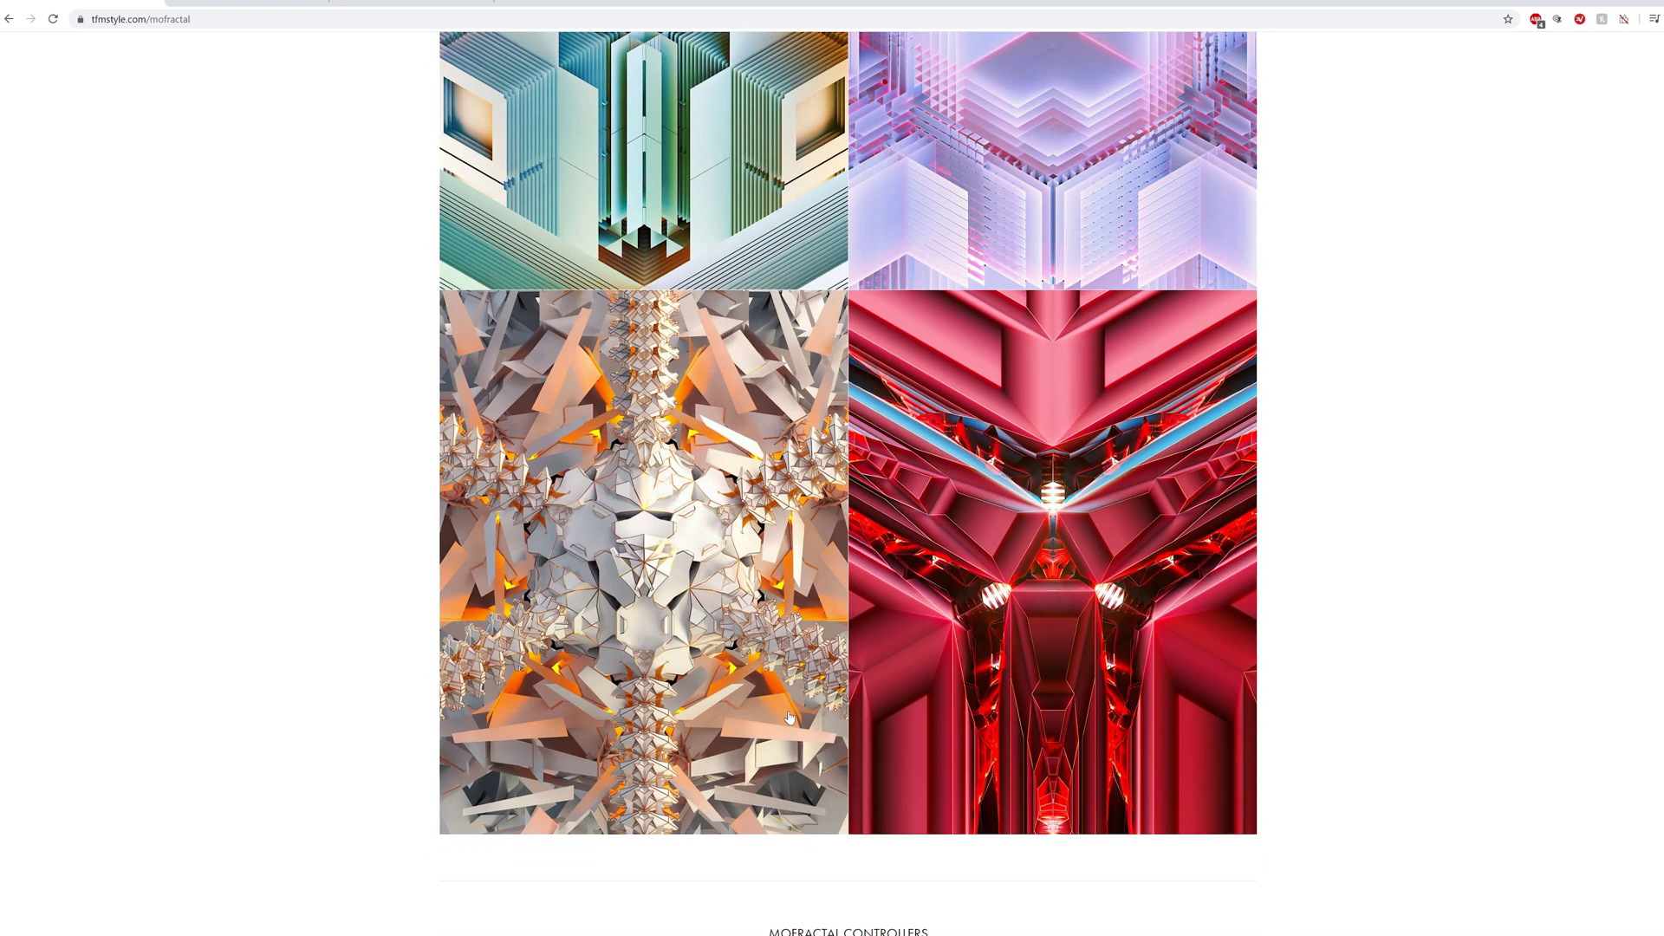
pyautogui.scroll(10, 1216, 634)
pyautogui.scroll(8, 1213, 634)
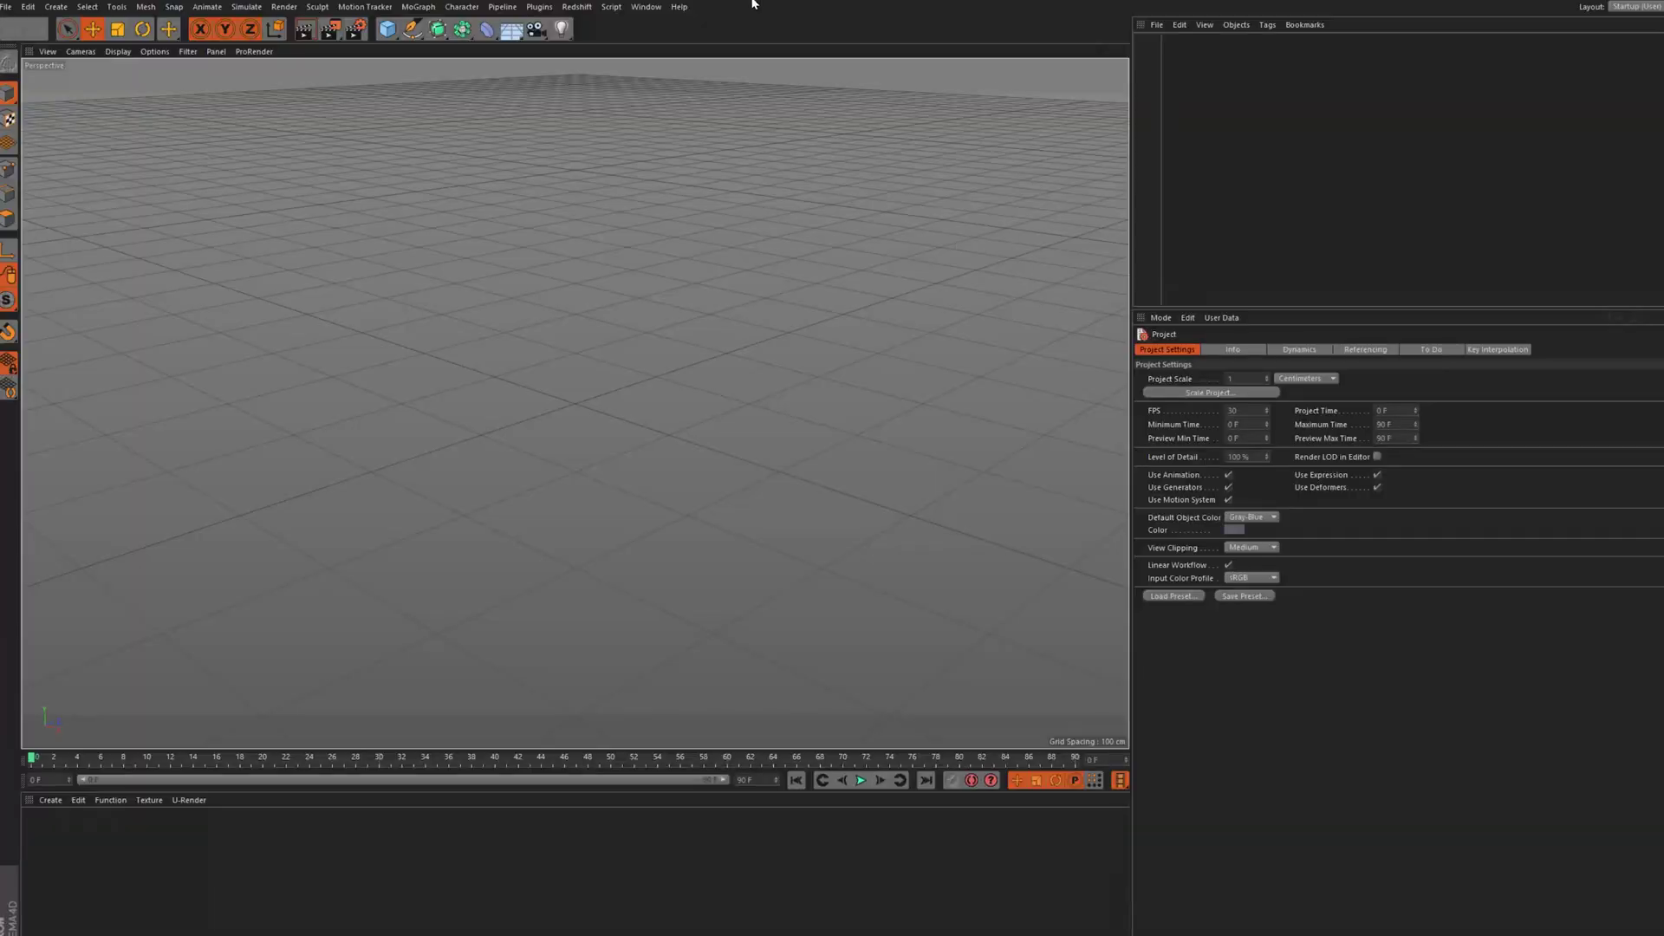
# Switch to Cinema 4D, open the Content Browser and show the MoFractal - Primitives folder of the TFMStyle - MoFractal v.1 library
pyautogui.click(655, 9)
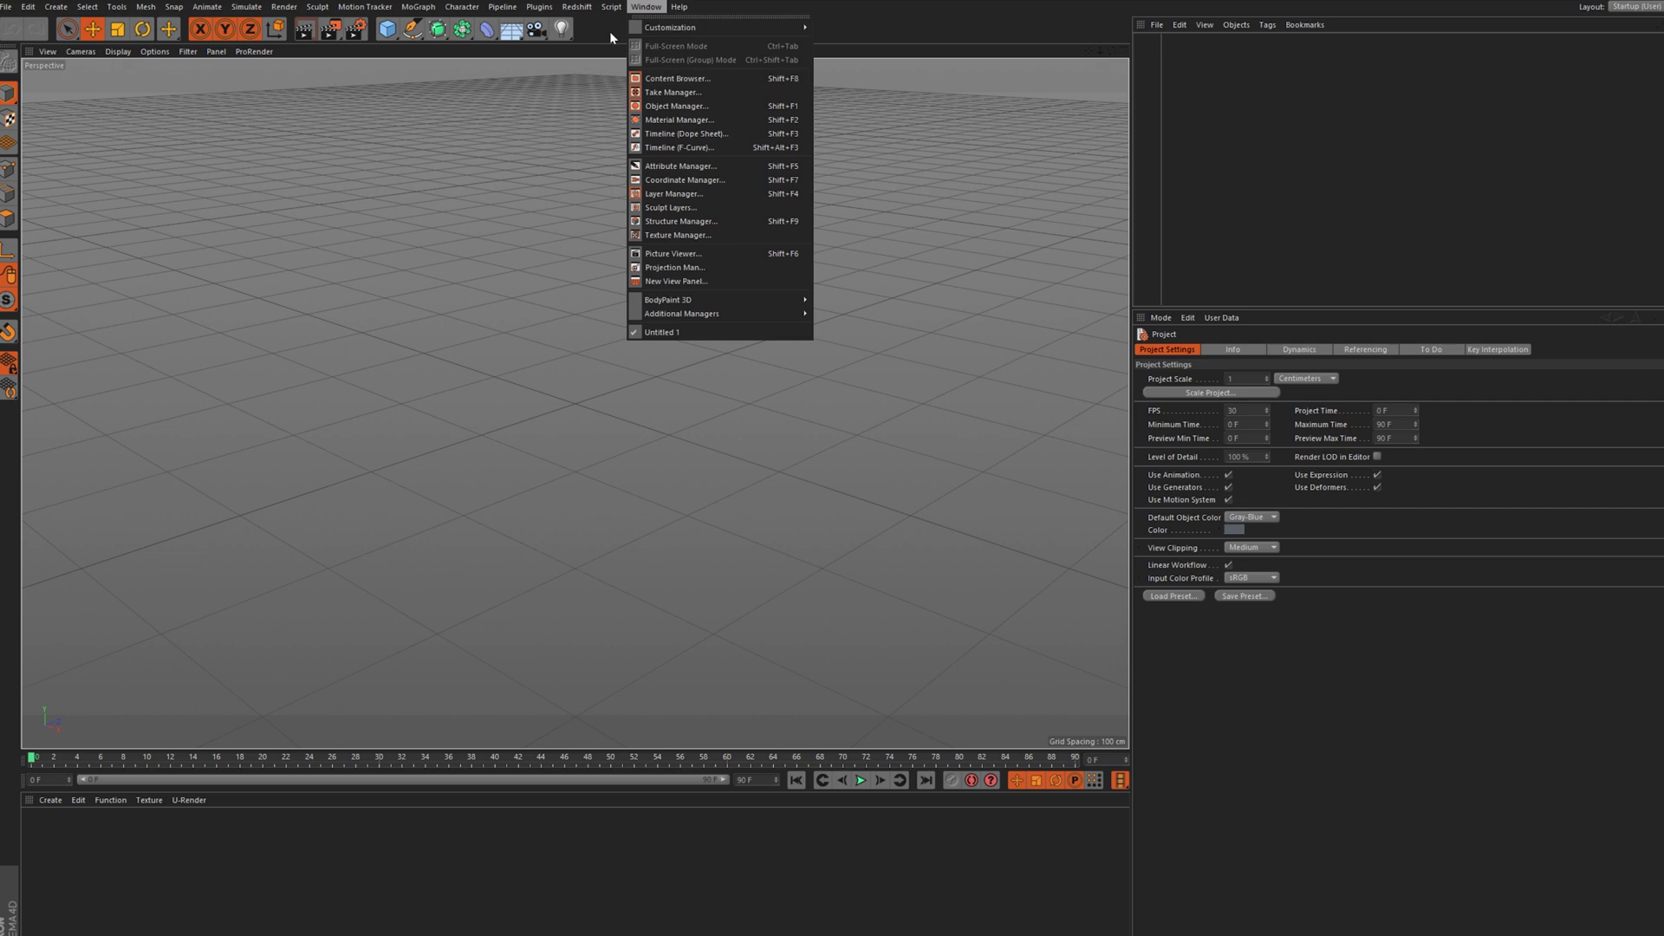
pyautogui.click(678, 79)
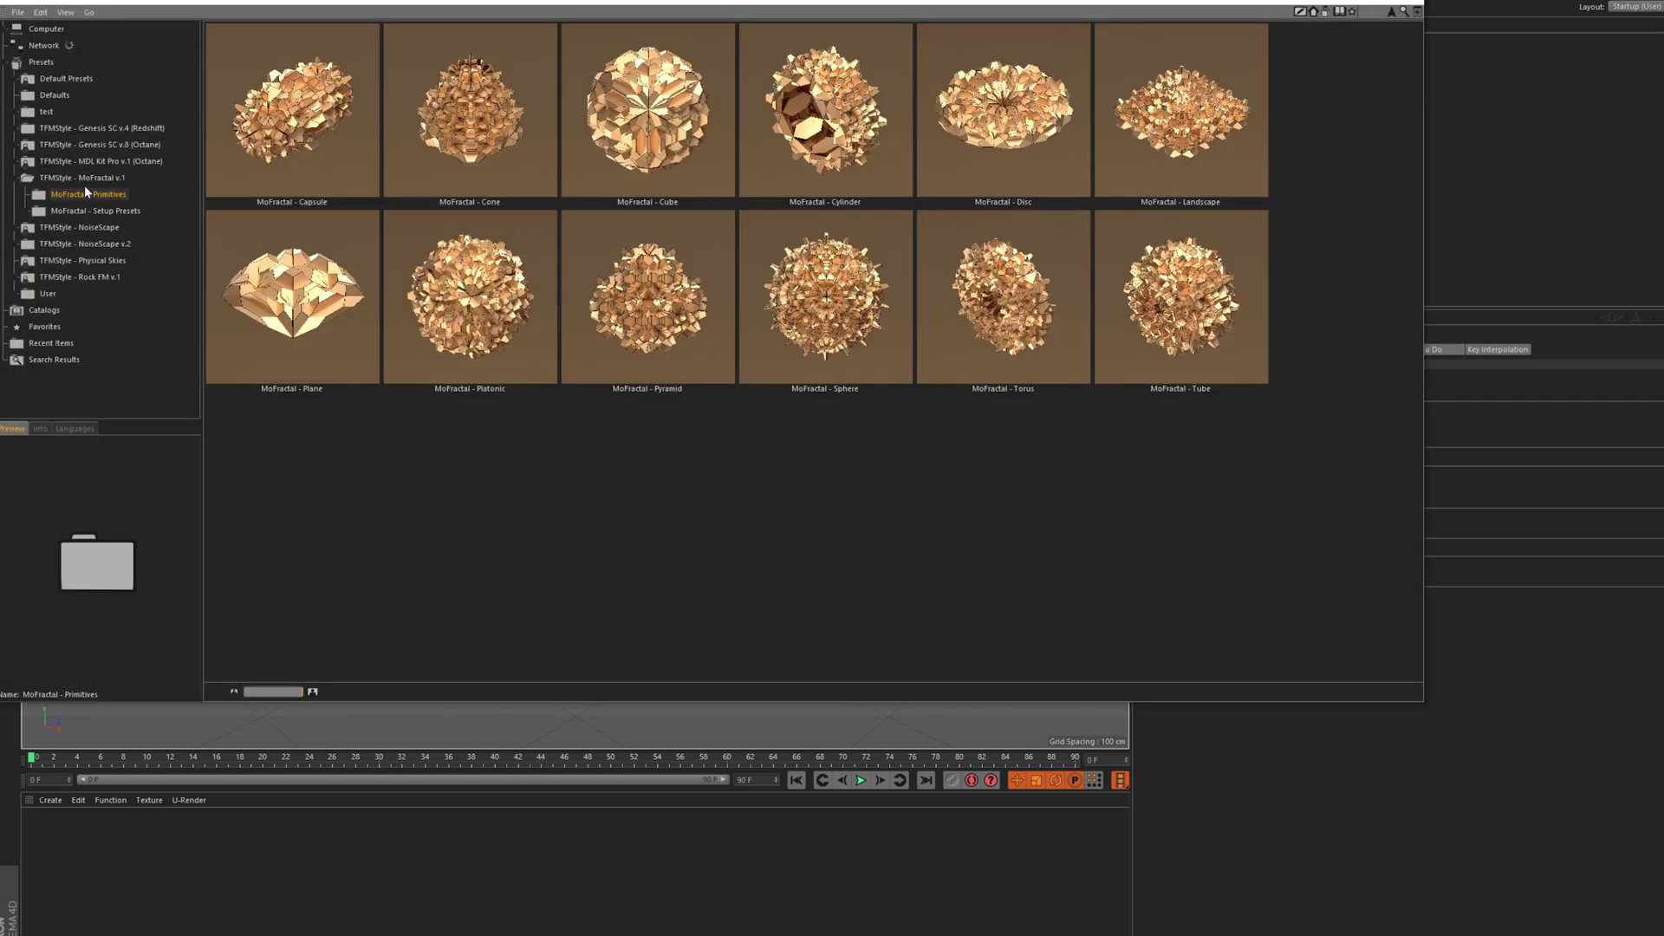
pyautogui.click(91, 178)
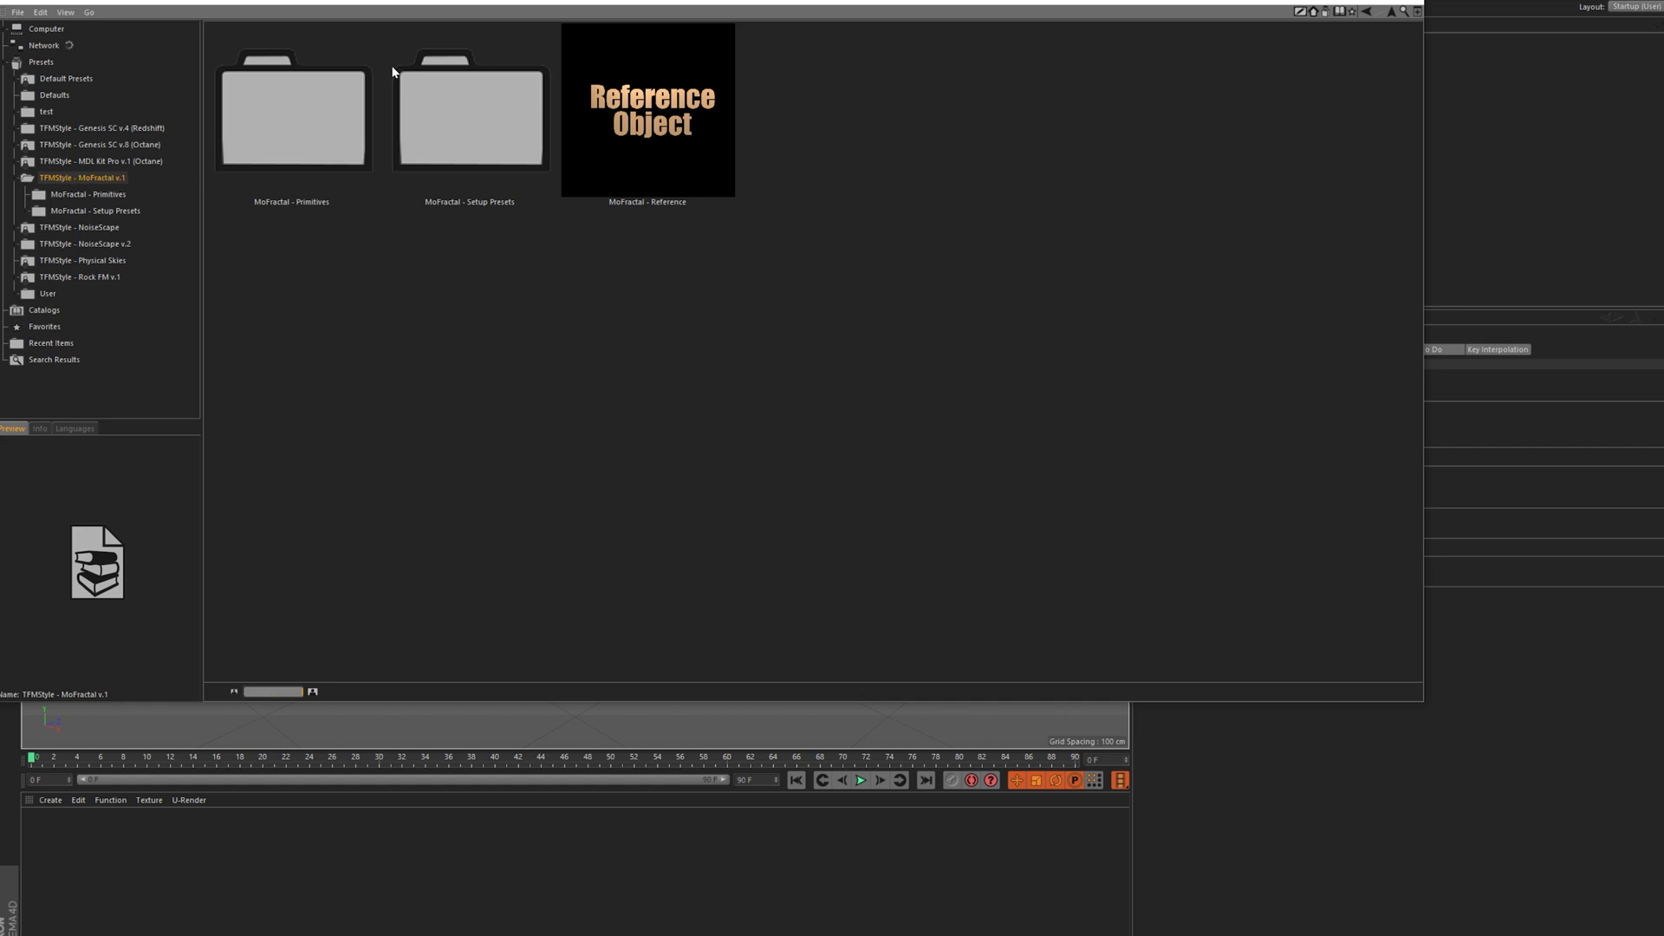
pyautogui.click(33, 212)
pyautogui.click(116, 196)
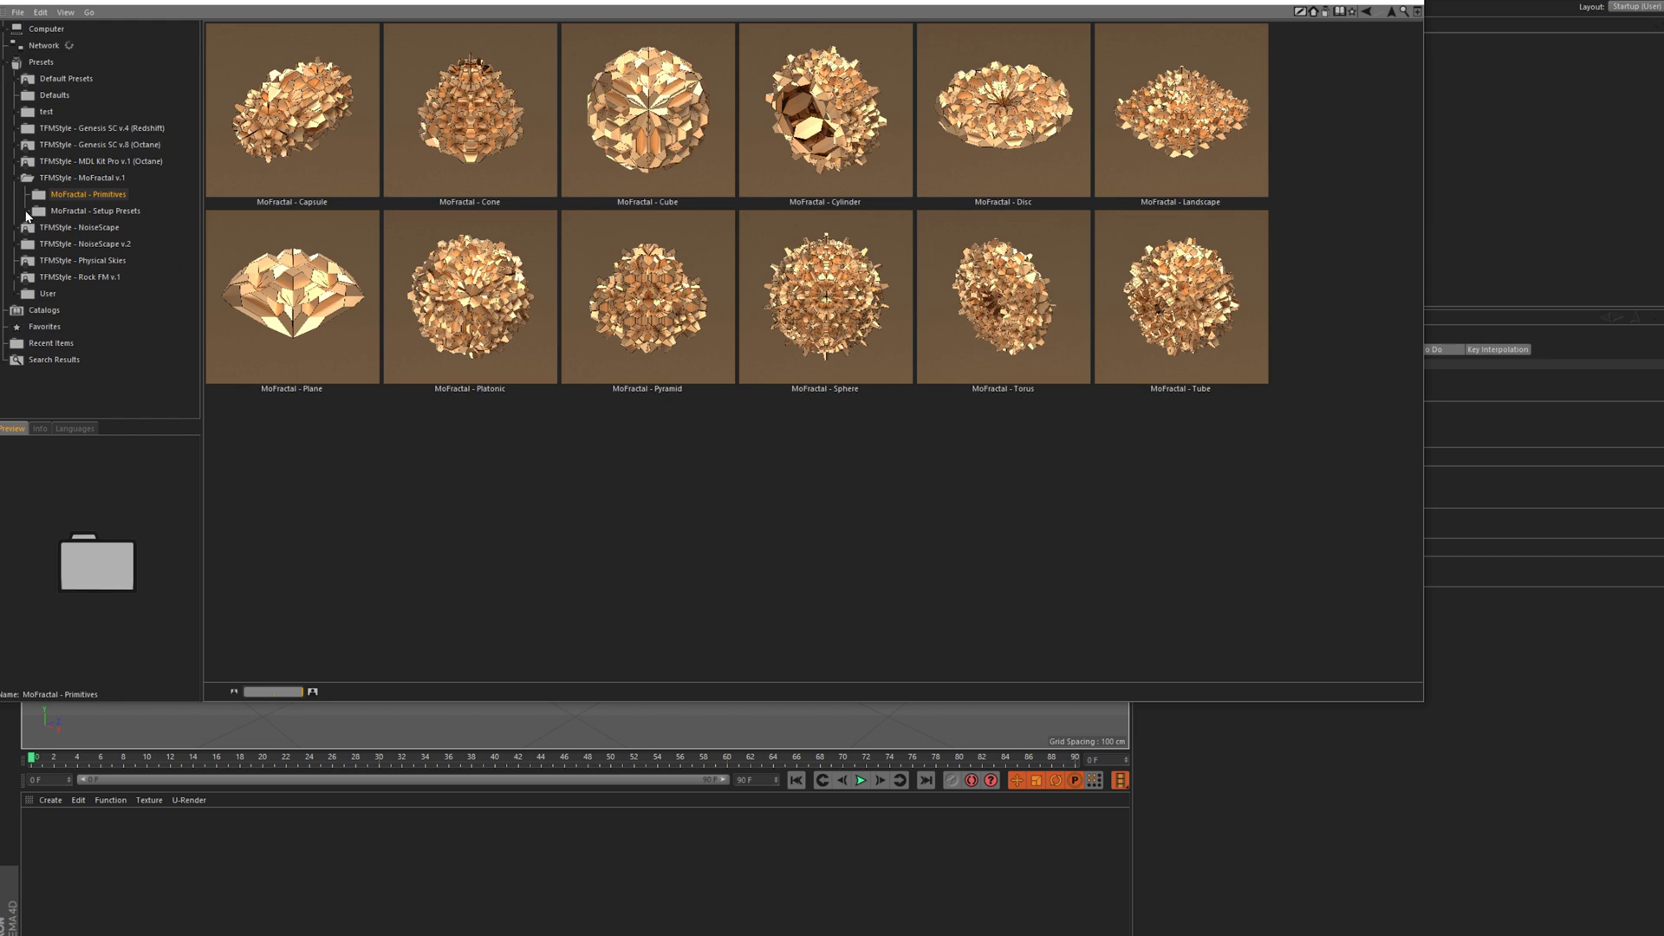
# Examine the Animated, Reference Object and Stills presets inside the MoFractal - Setup Presets folder
pyautogui.doubleClick(90, 211)
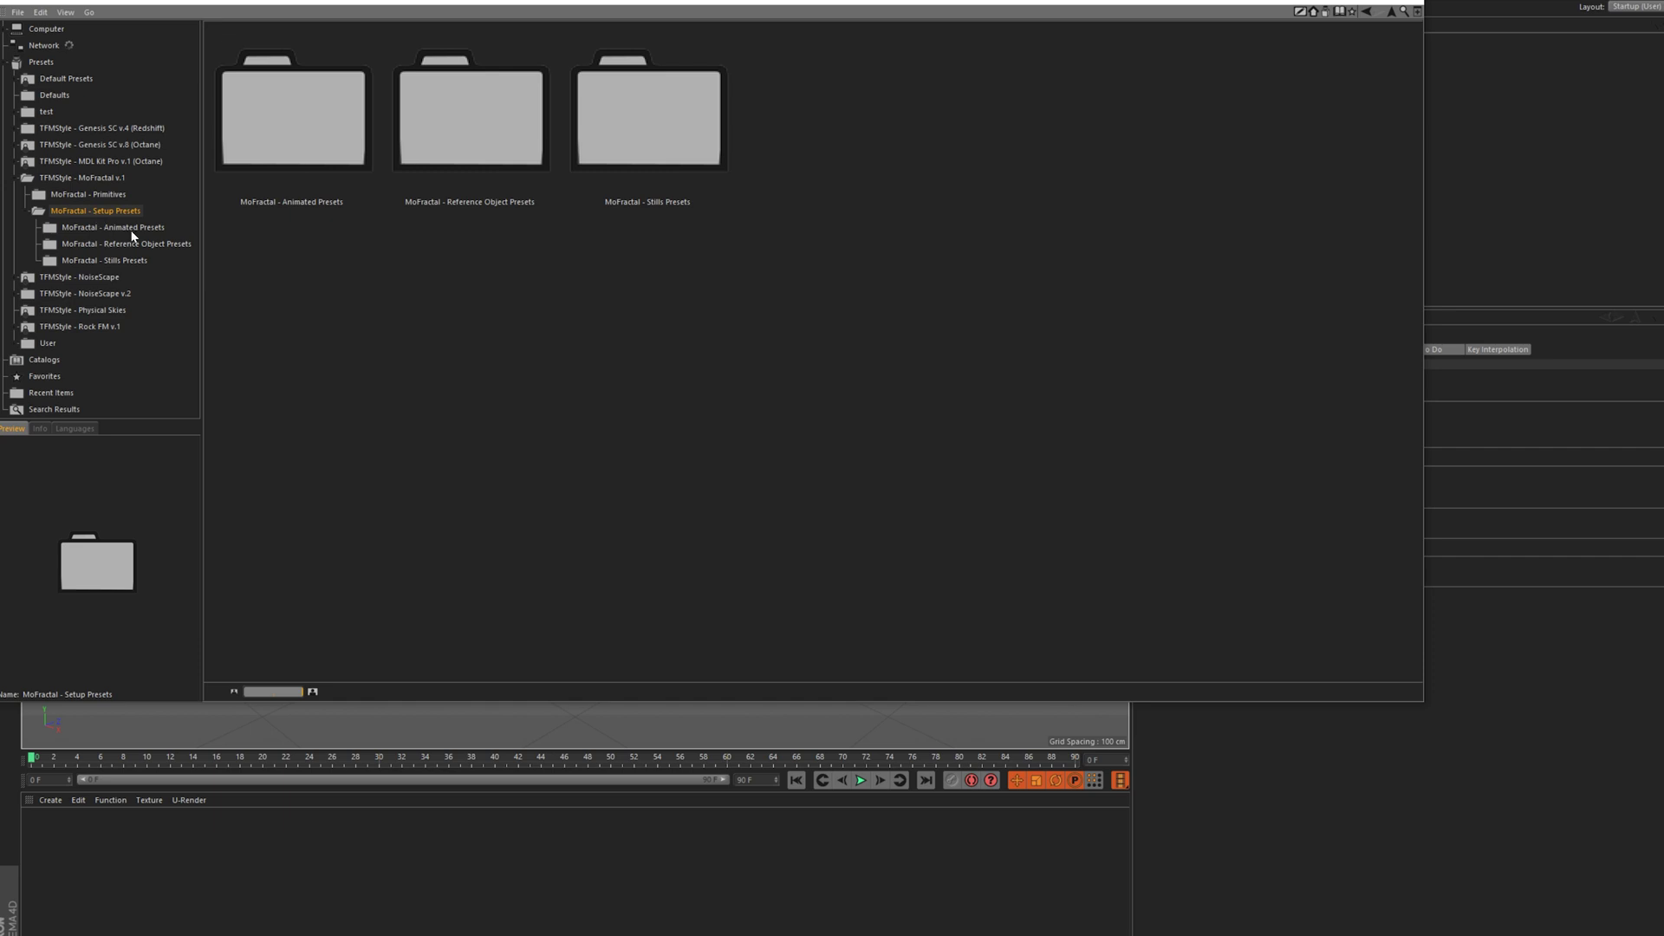
pyautogui.click(132, 230)
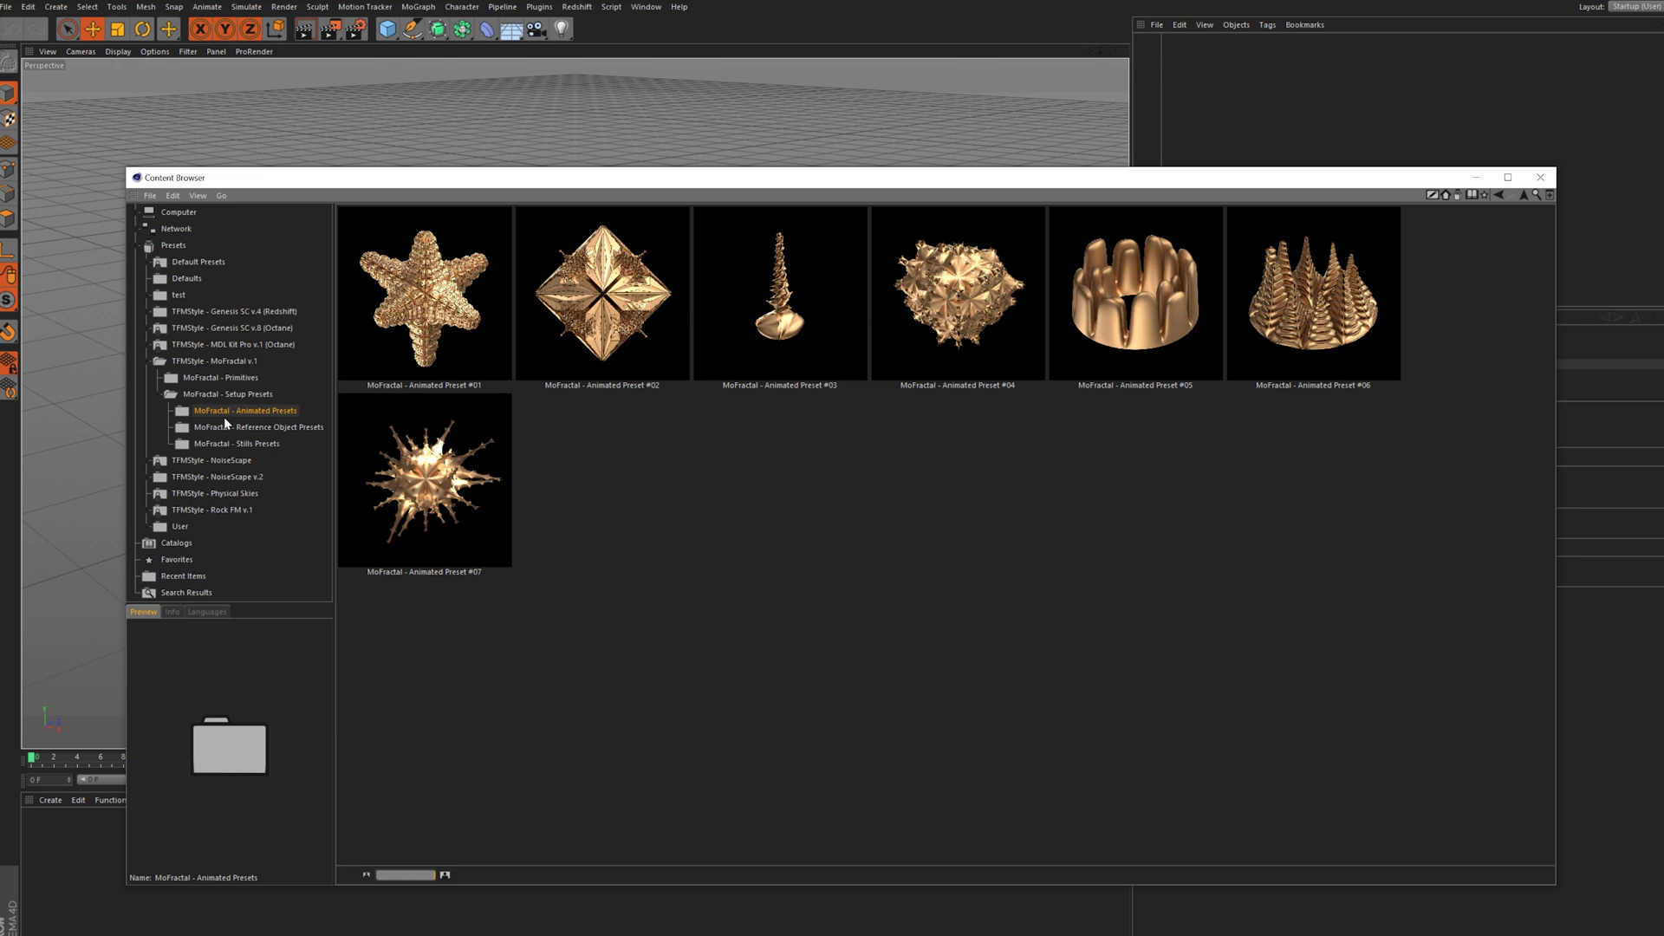
pyautogui.click(253, 427)
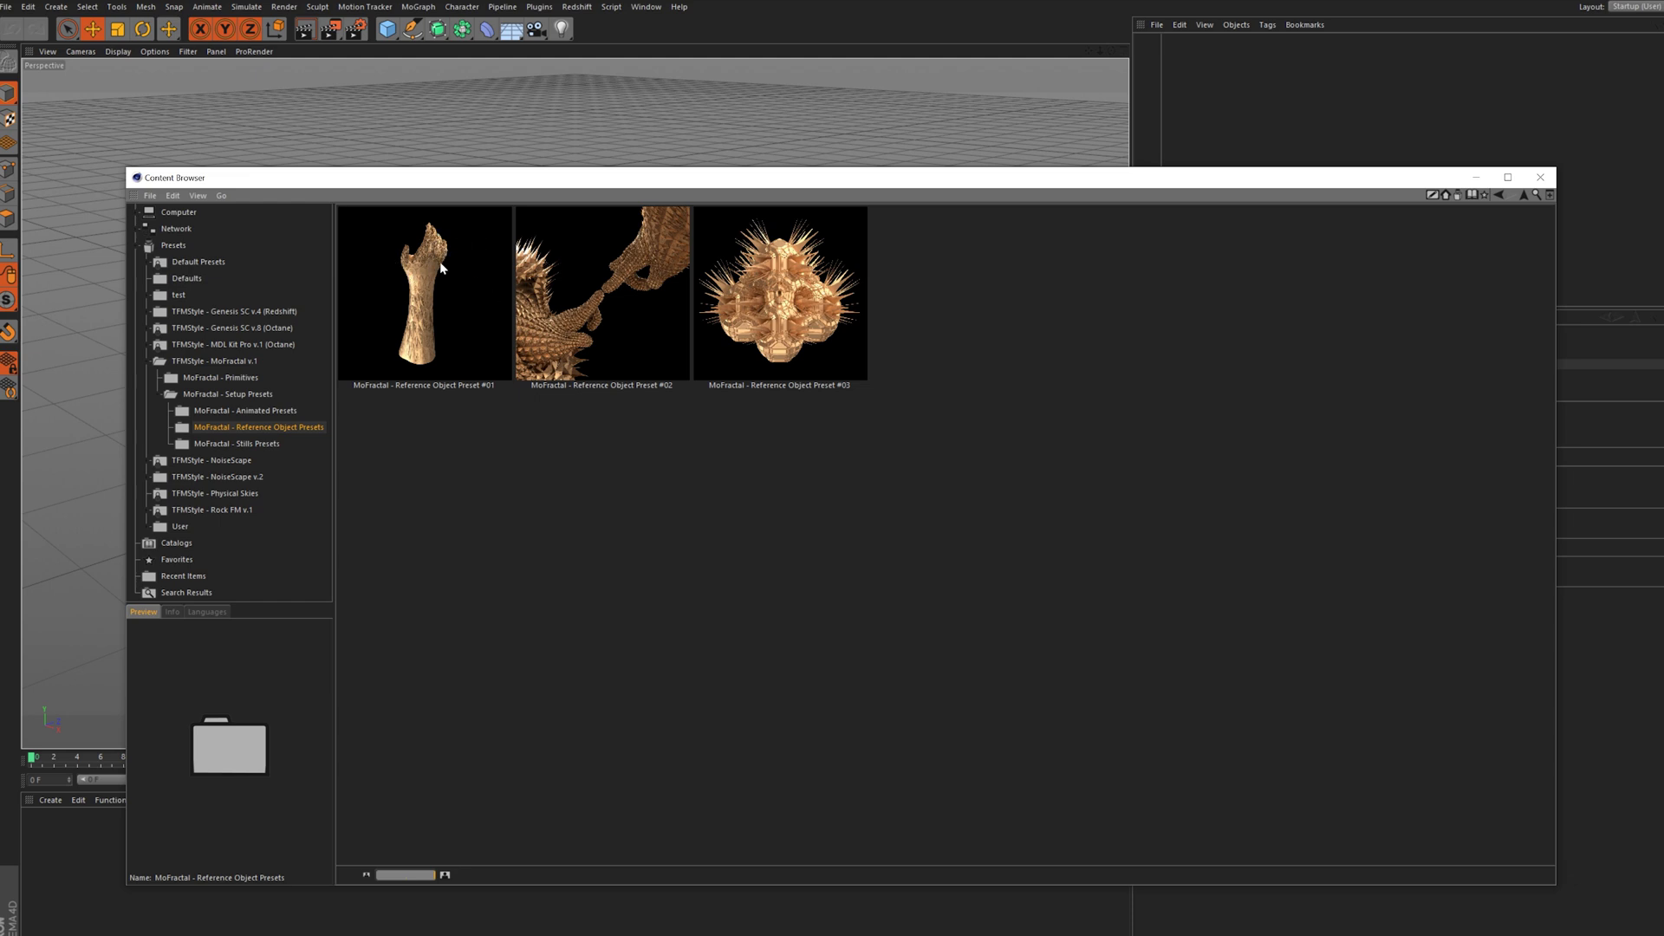
pyautogui.click(254, 445)
pyautogui.scroll(3, 653, 464)
pyautogui.scroll(2, 652, 464)
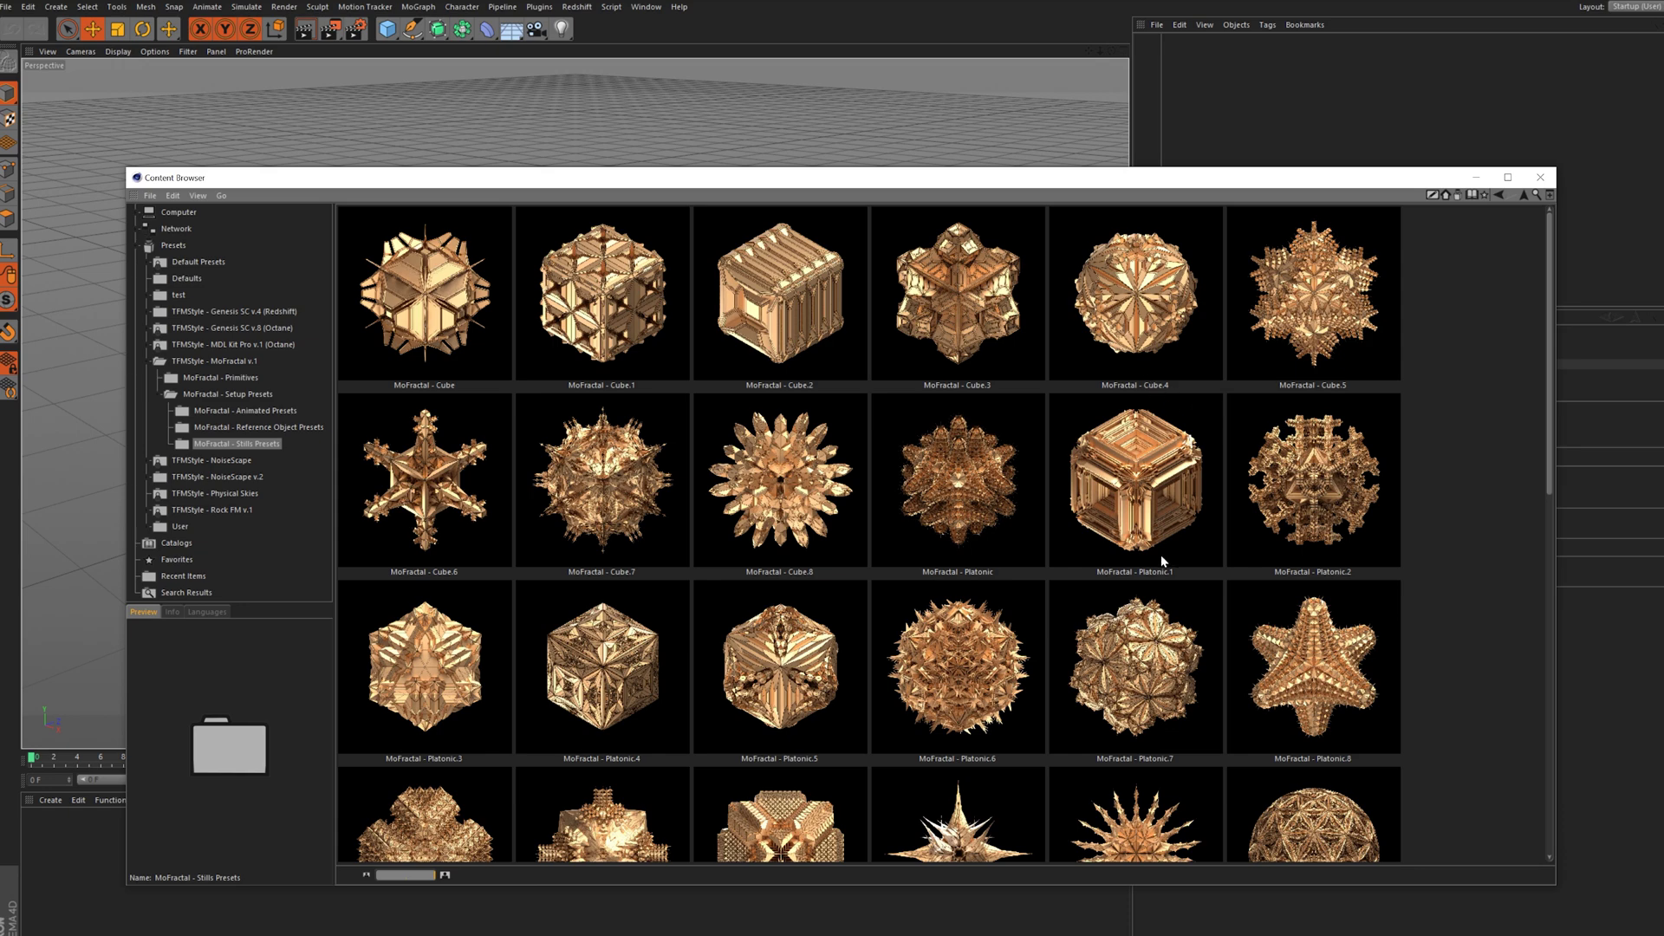
pyautogui.scroll(-5, 1160, 554)
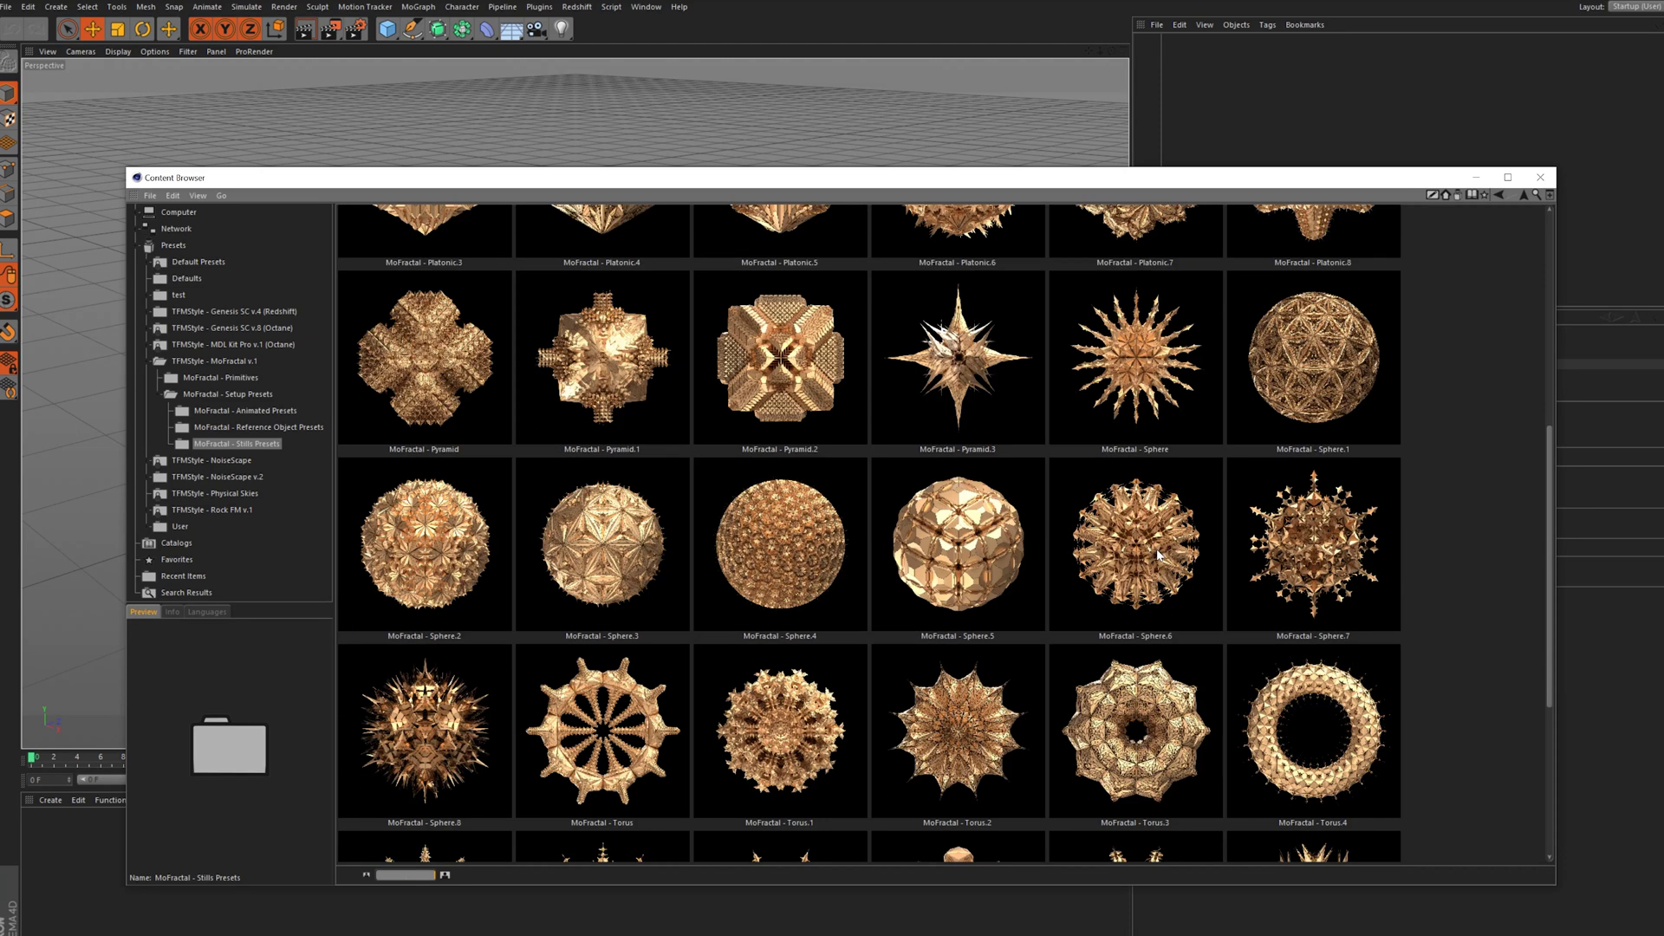
pyautogui.scroll(-4, 881, 490)
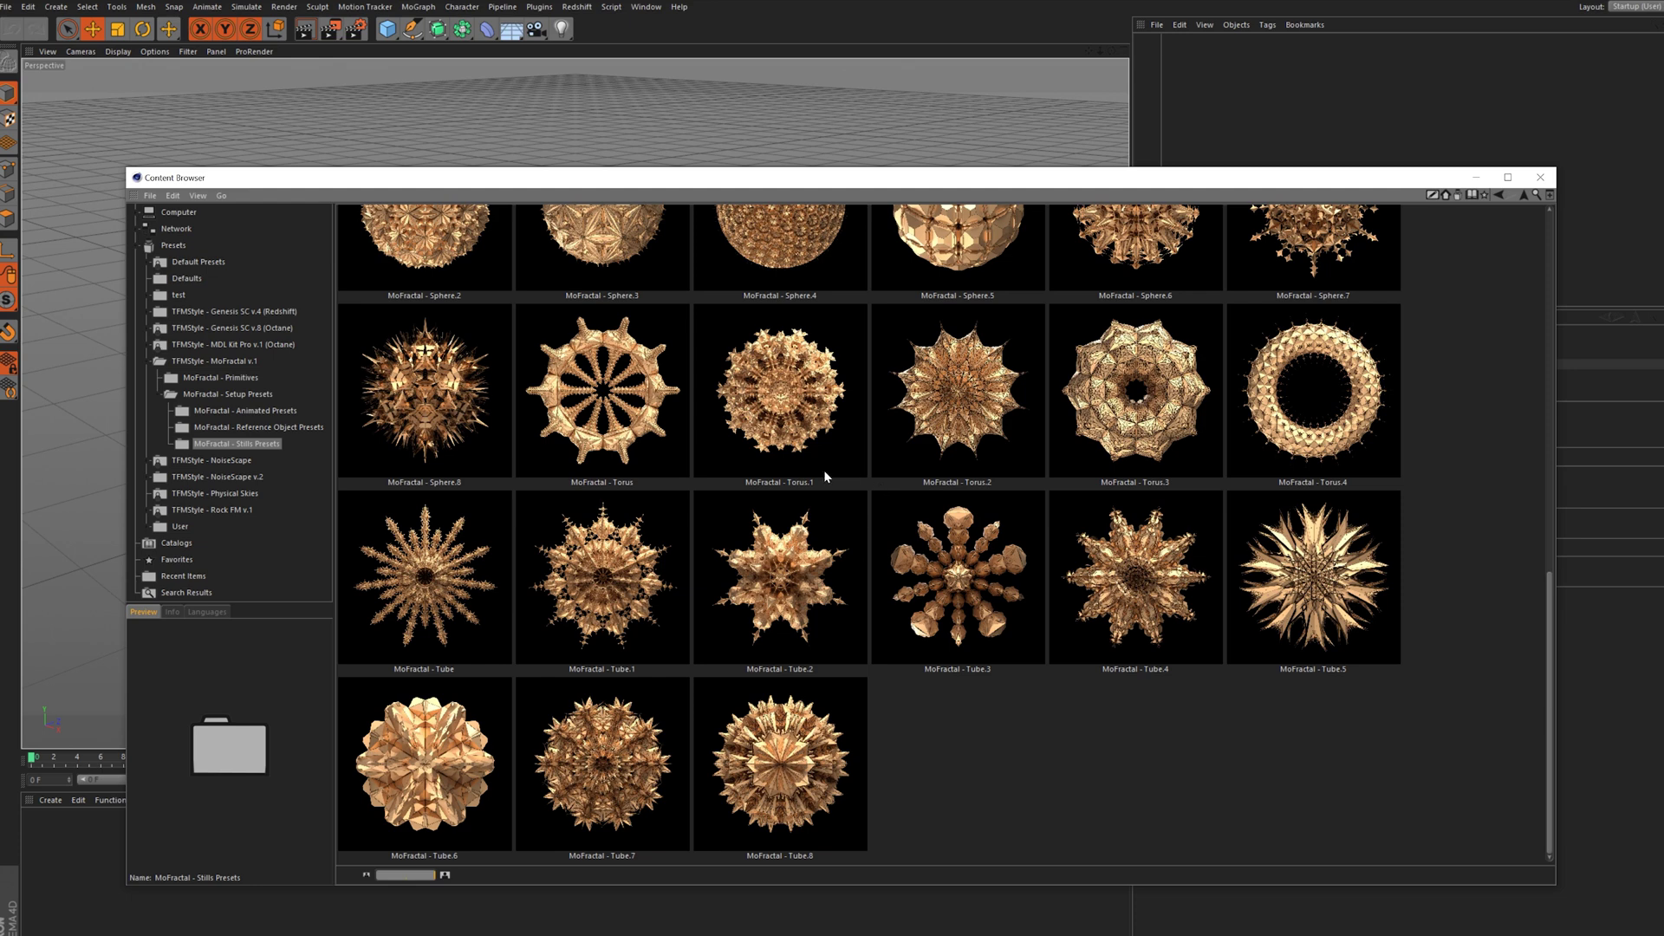
pyautogui.scroll(10, 791, 421)
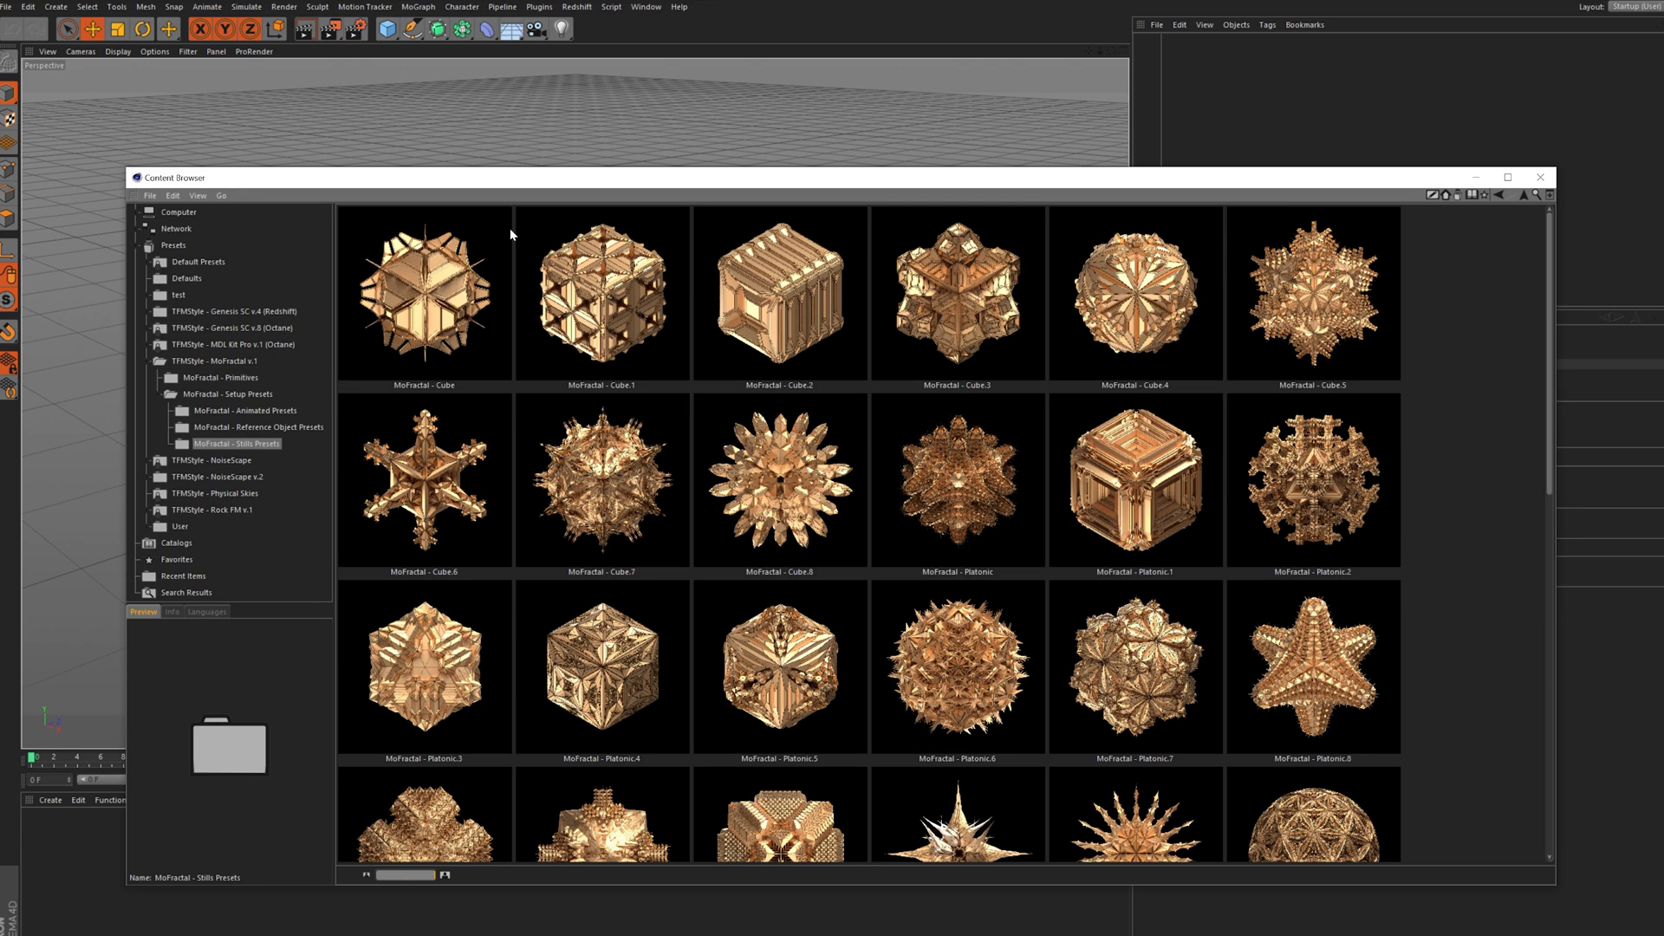
# Load the MoFractal - Plane object from the MoFractal - Primitives folder into the scene and close the Content Browser
pyautogui.click(221, 378)
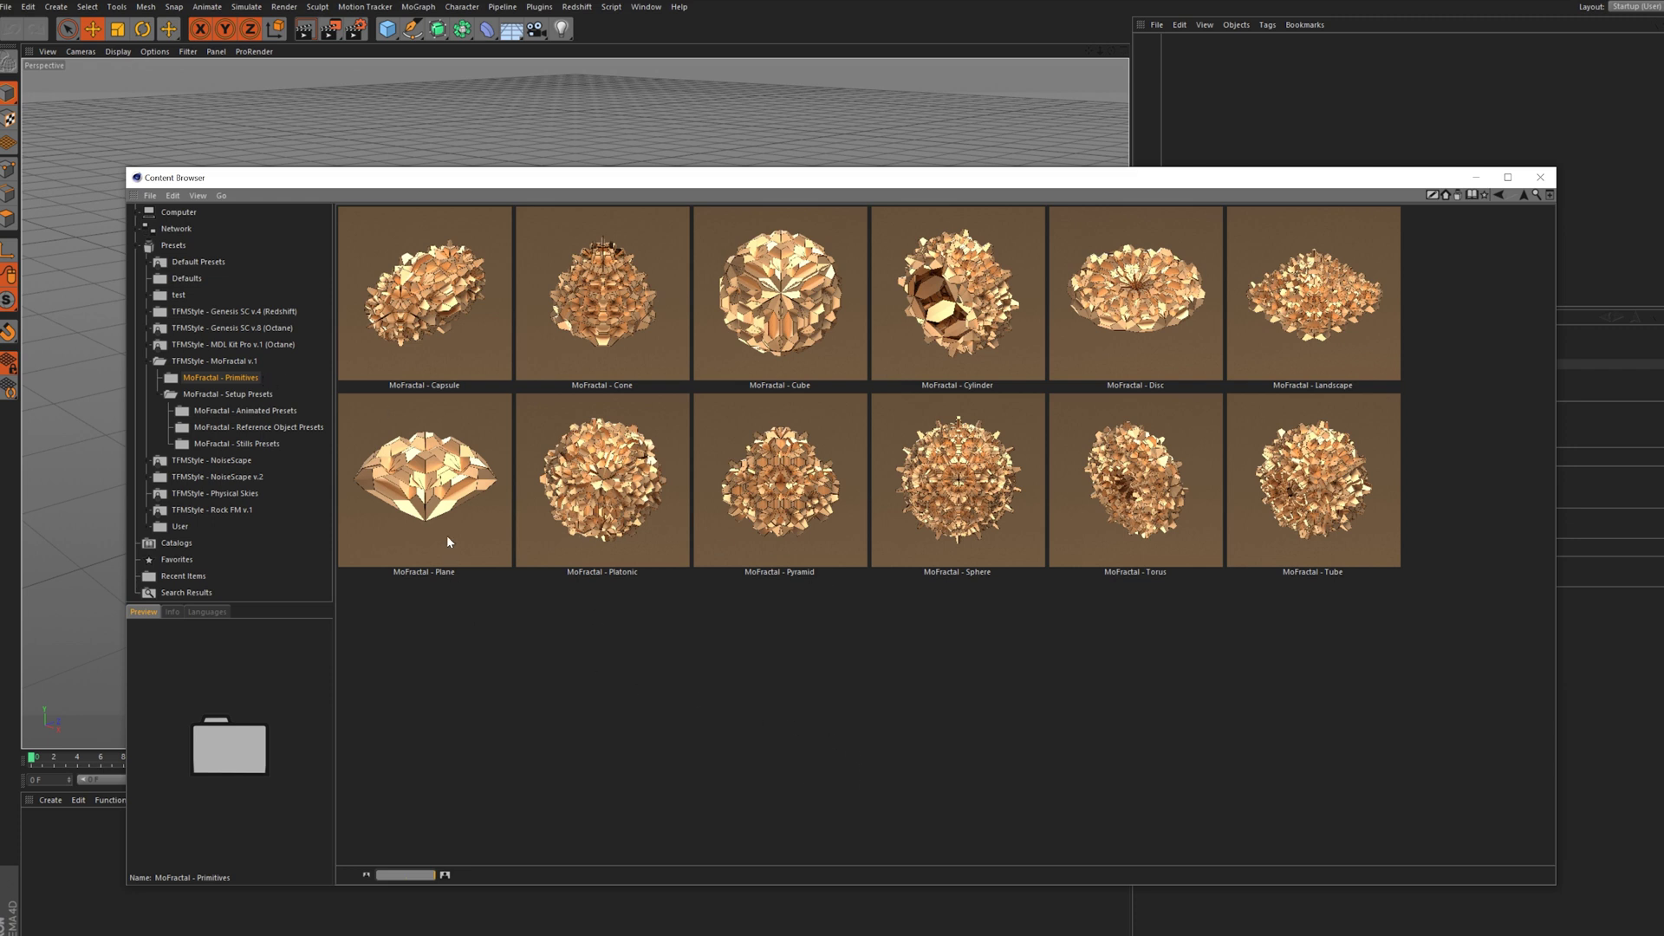
pyautogui.doubleClick(429, 509)
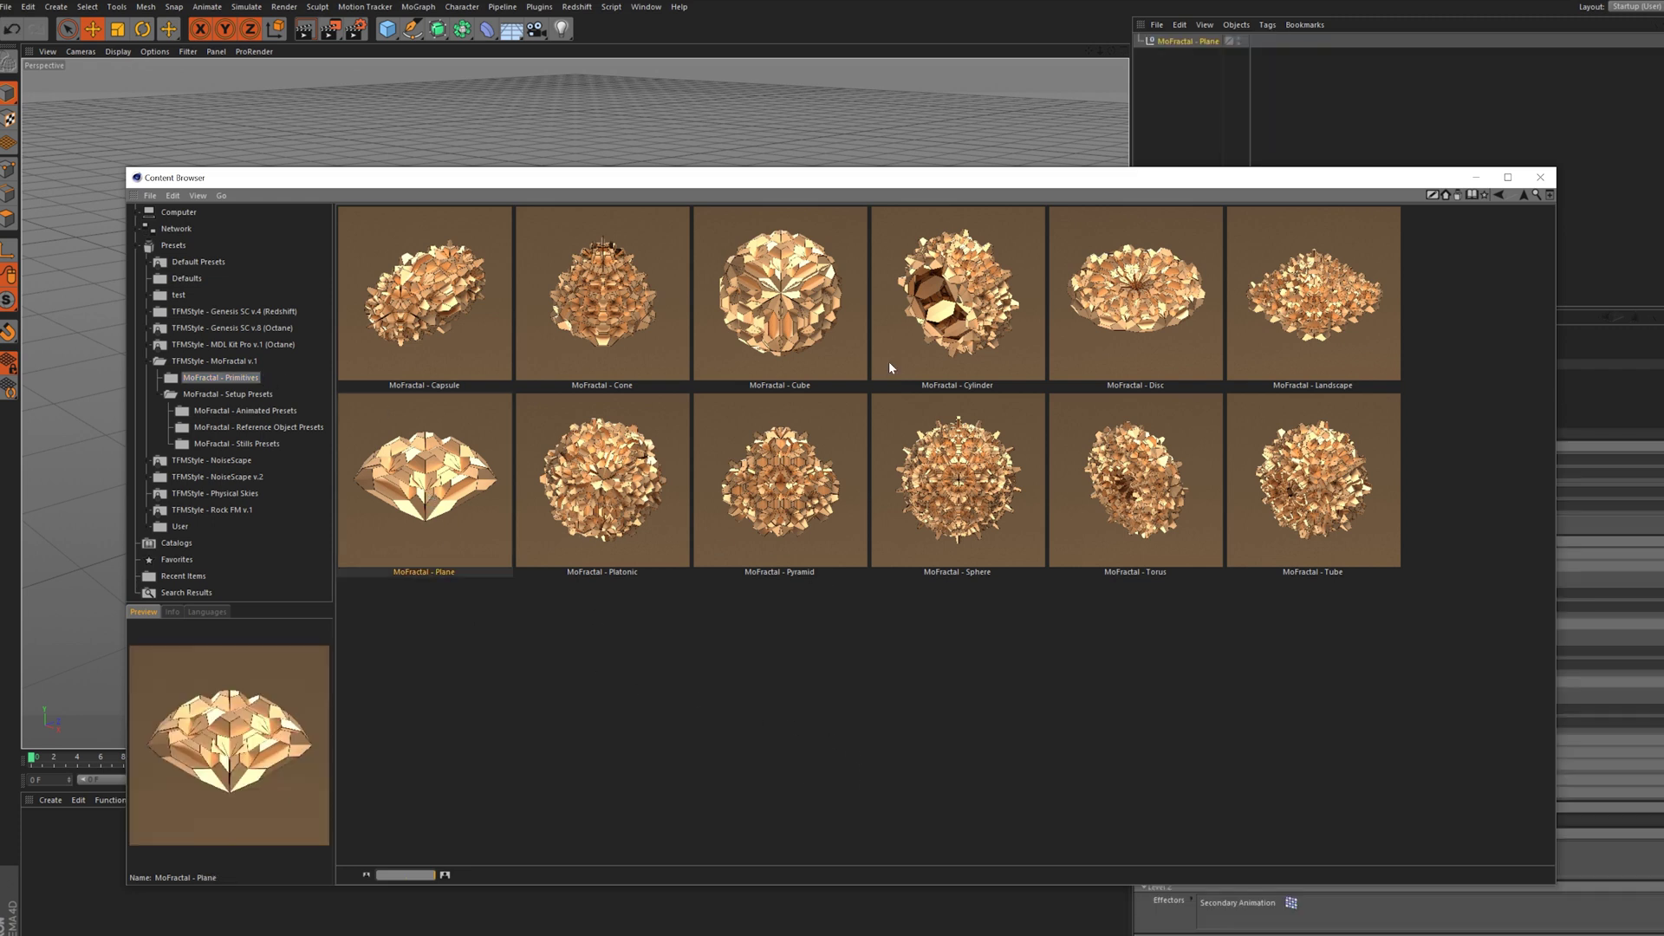
pyautogui.click(1539, 178)
# Enlarge the attribute area and display the perspective viewport with wireframe lines over the shaded fractal plane
pyautogui.moveTo(1505, 310); pyautogui.dragTo(1492, 133)
pyautogui.moveTo(1104, 52); pyautogui.dragTo(975, 71)
pyautogui.click(154, 51)
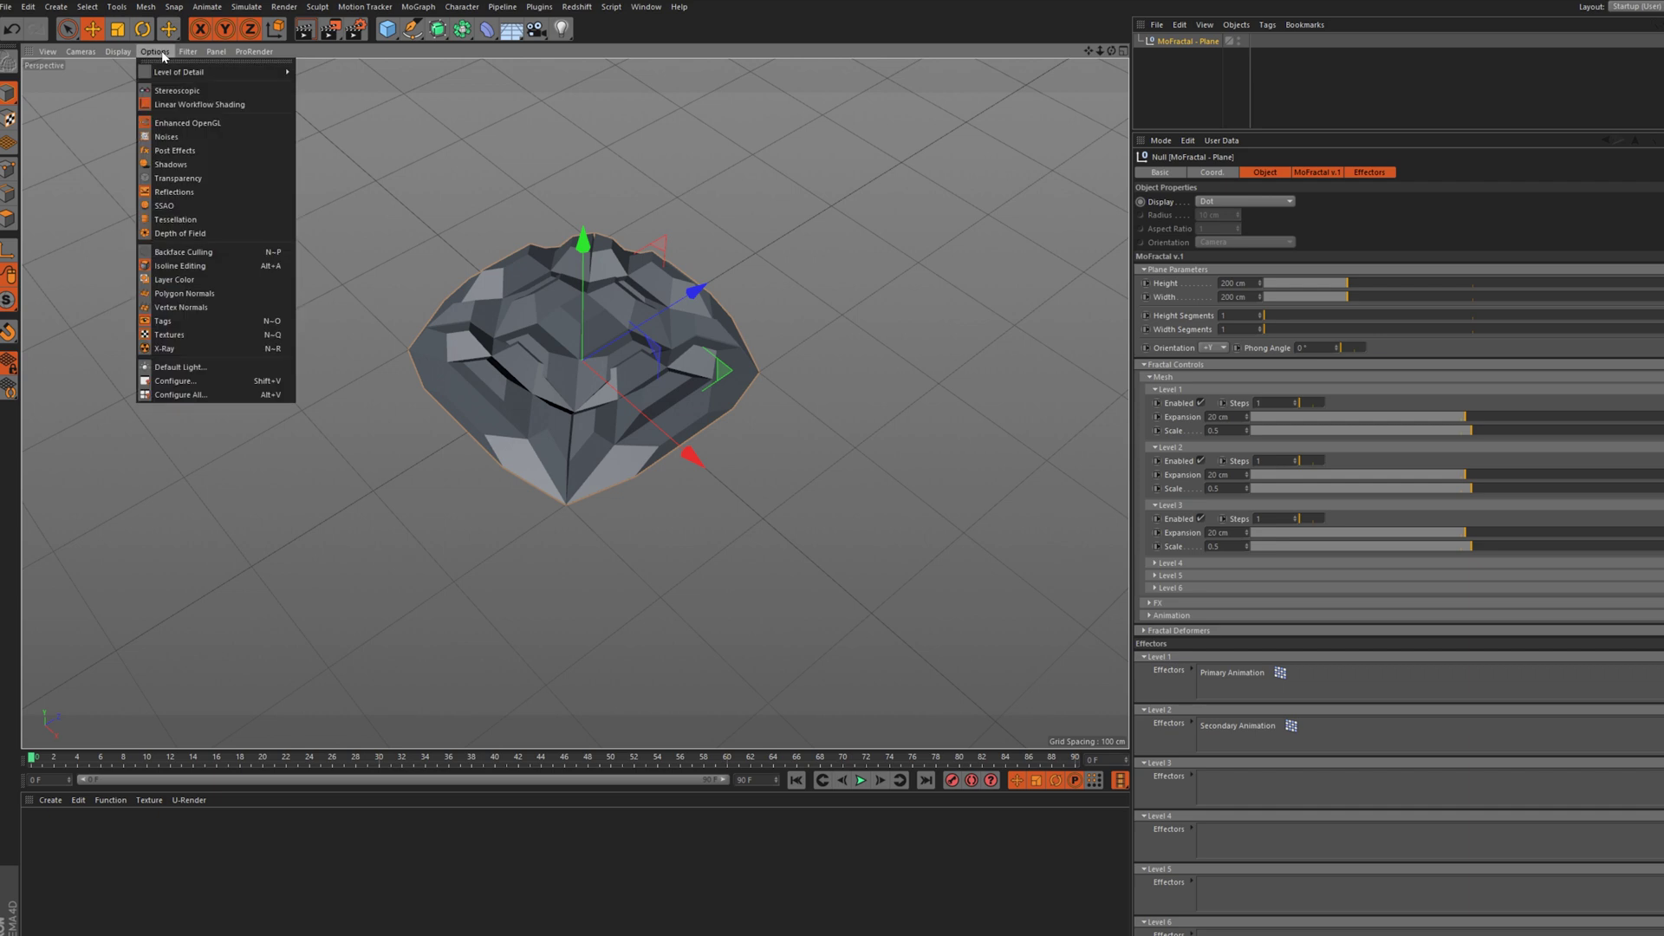
pyautogui.moveTo(118, 51)
pyautogui.click(142, 90)
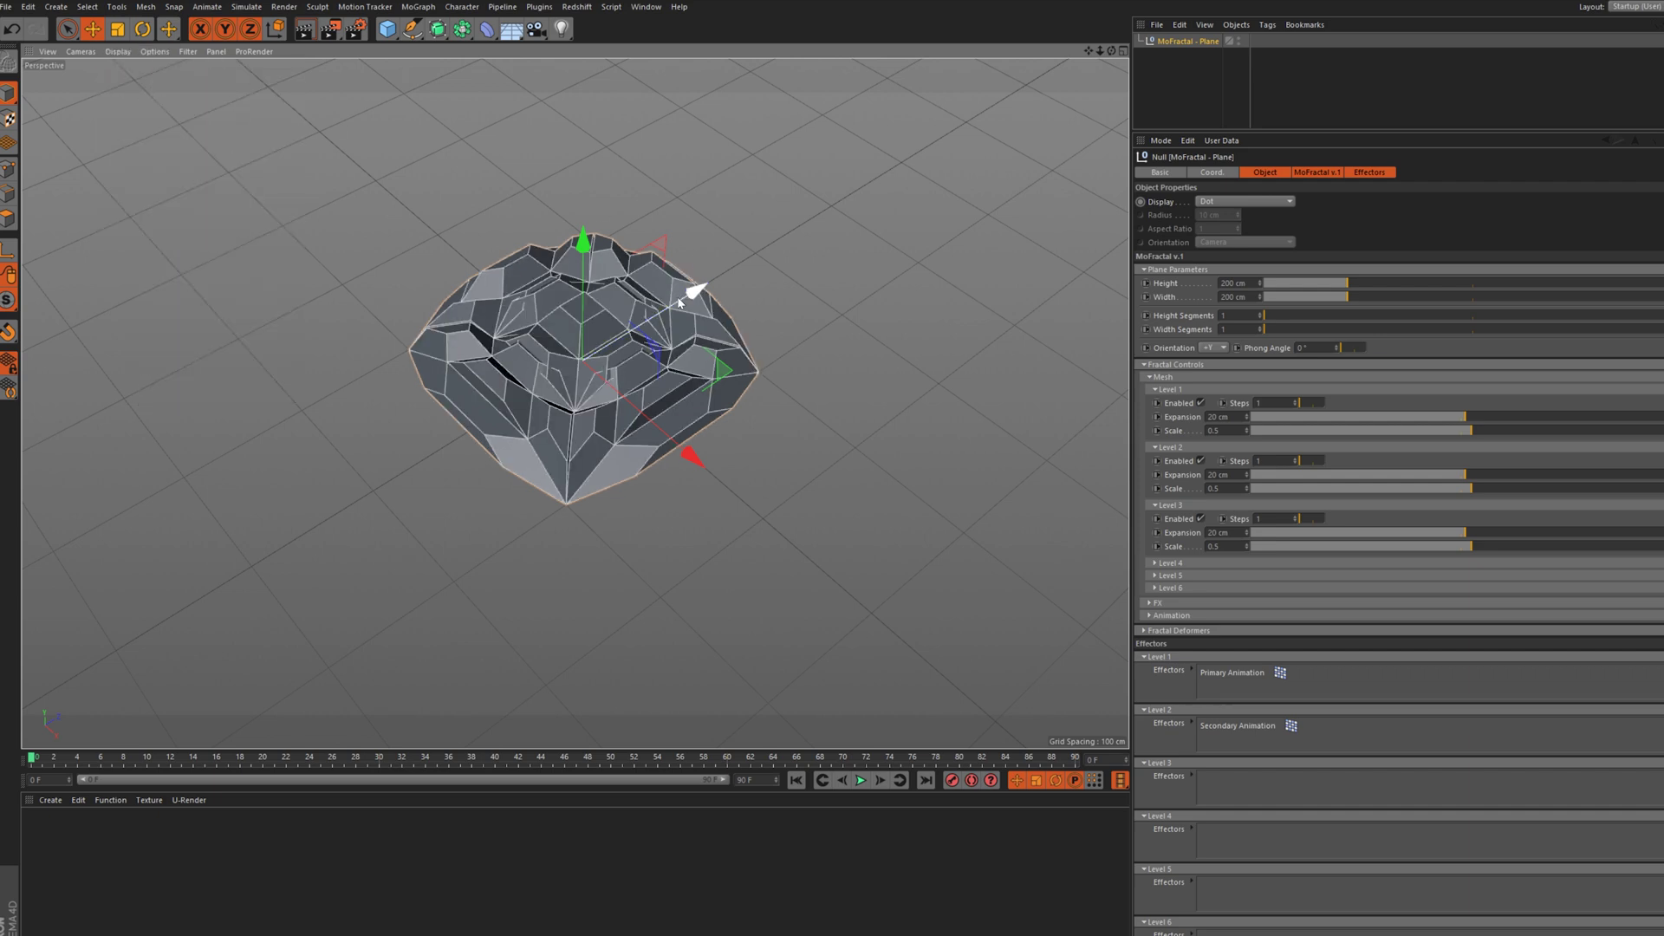
pyautogui.scroll(2, 687, 286)
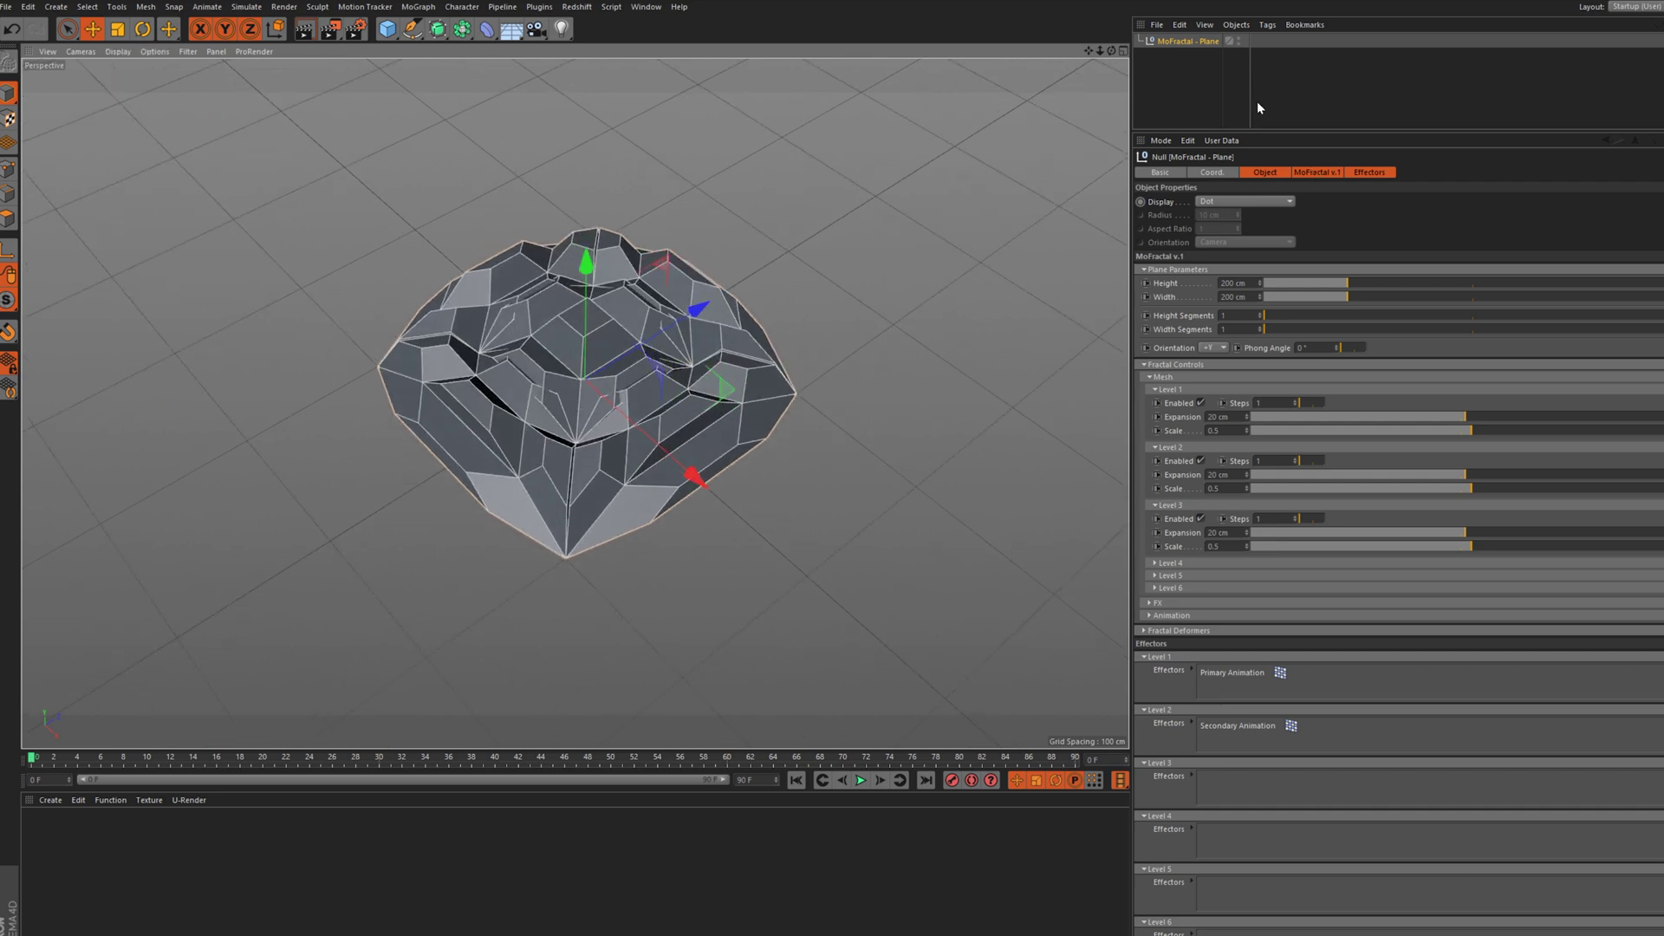
# Show only the MoFractal v.1 parameters of the MoFractal - Plane object and give them more vertical room
pyautogui.click(1181, 45)
pyautogui.click(1316, 171)
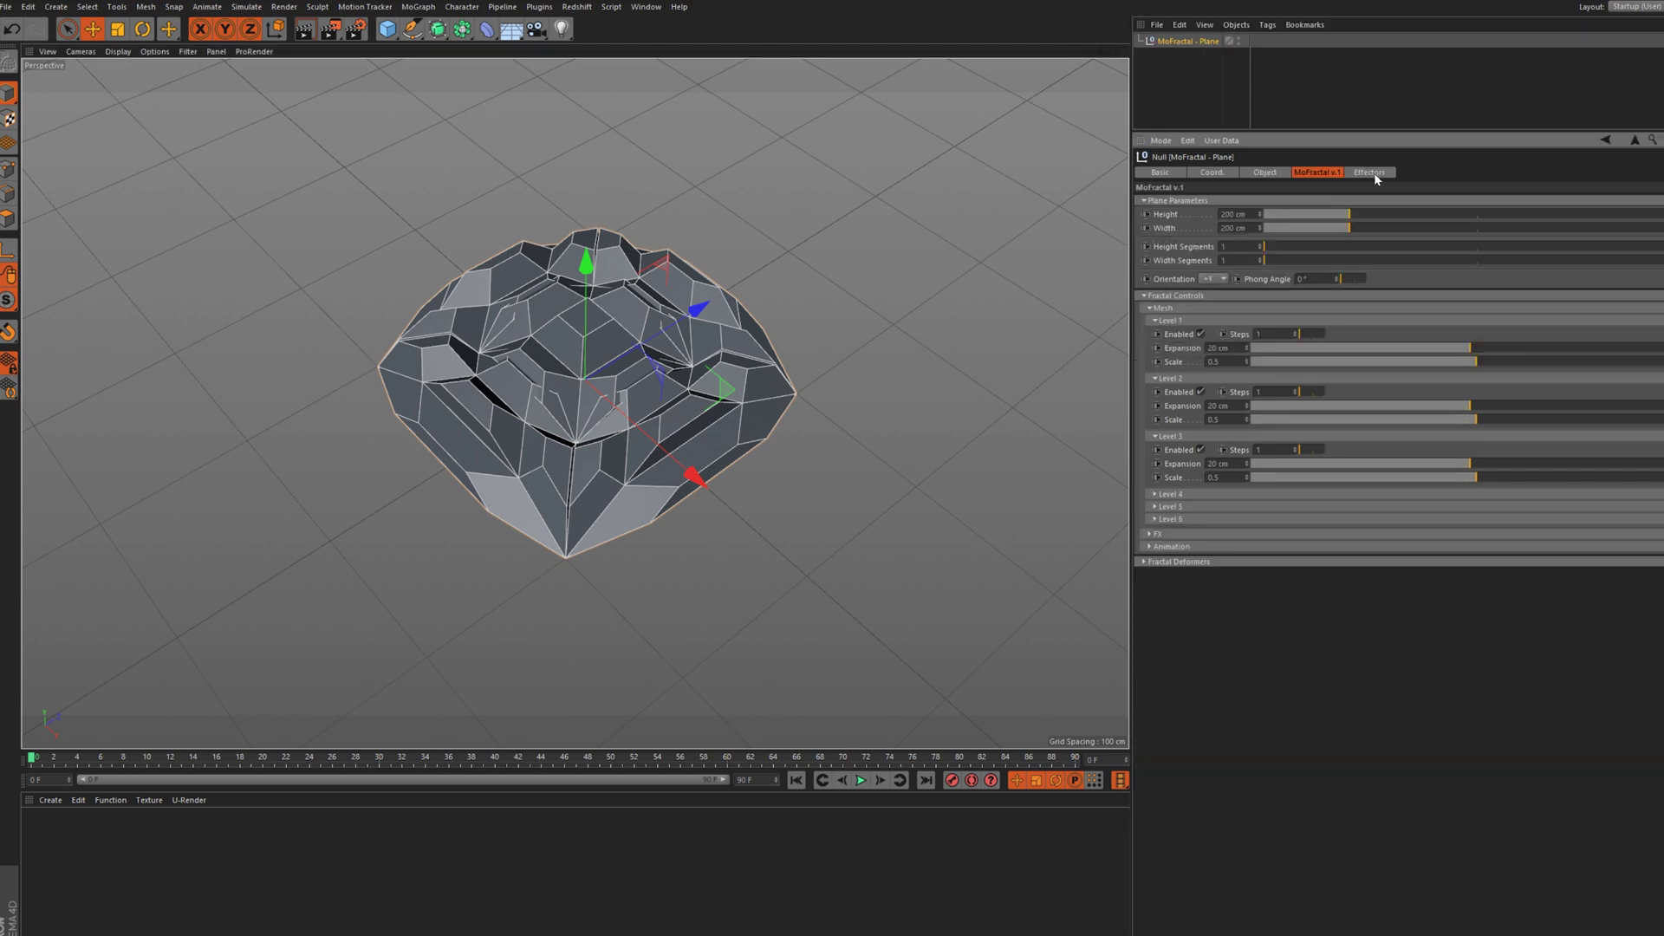
pyautogui.moveTo(1291, 126); pyautogui.dragTo(1291, 64)
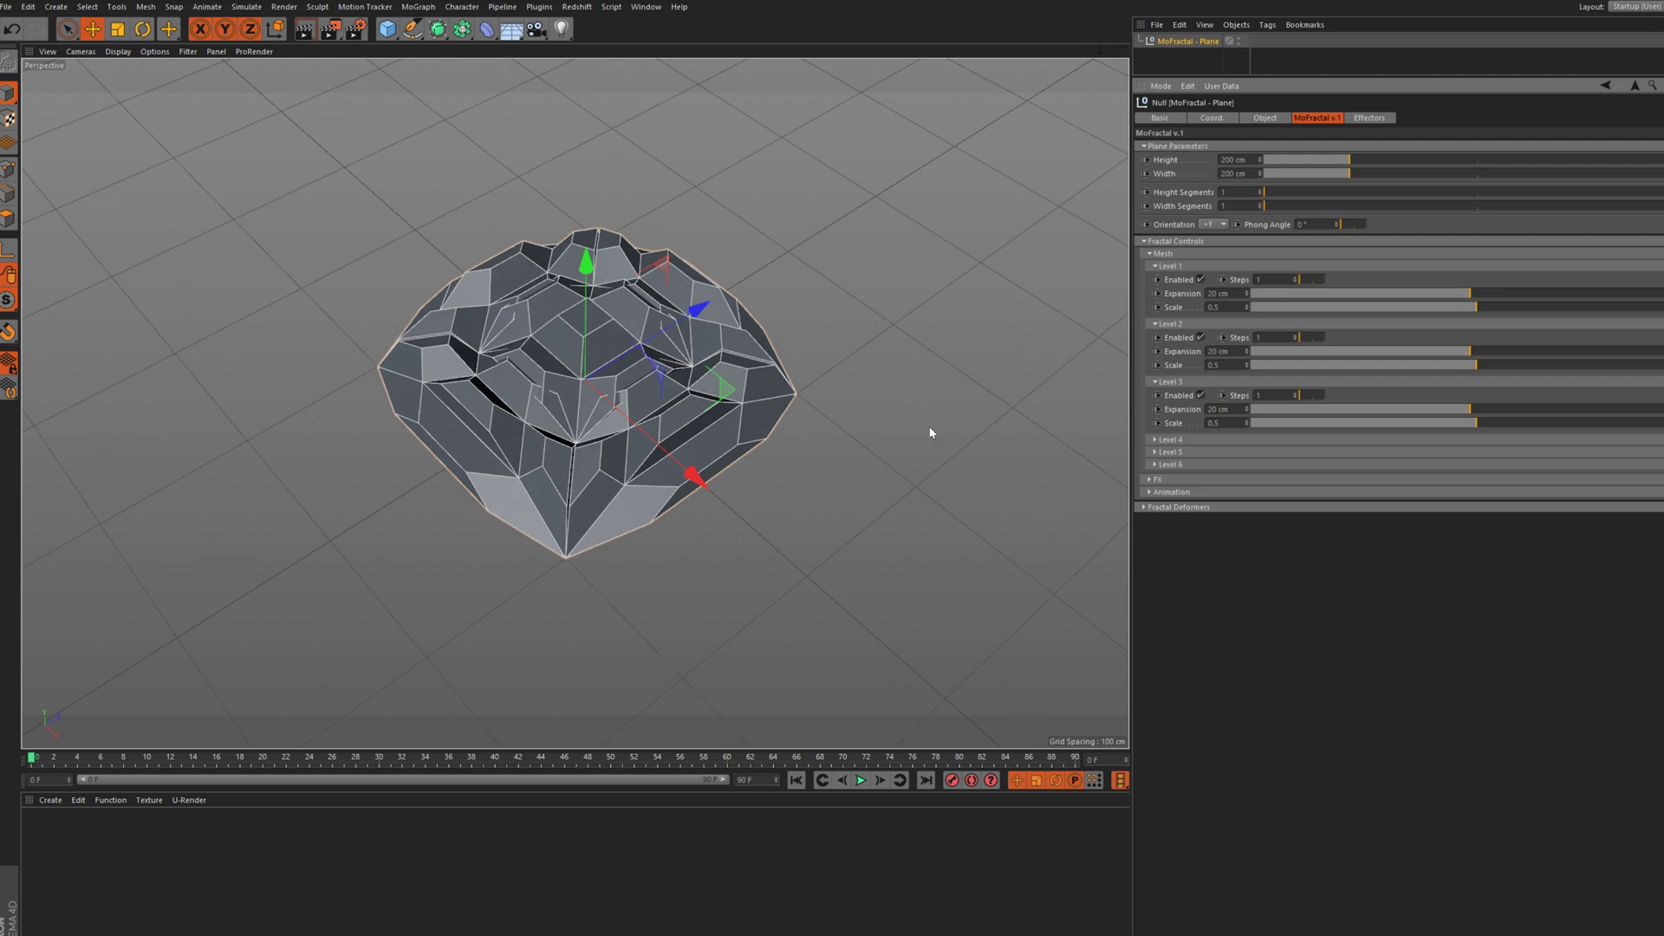
# Set the fractal plane's height to 225 cm and its width to 240 cm
pyautogui.moveTo(1336, 163); pyautogui.dragTo(1372, 174)
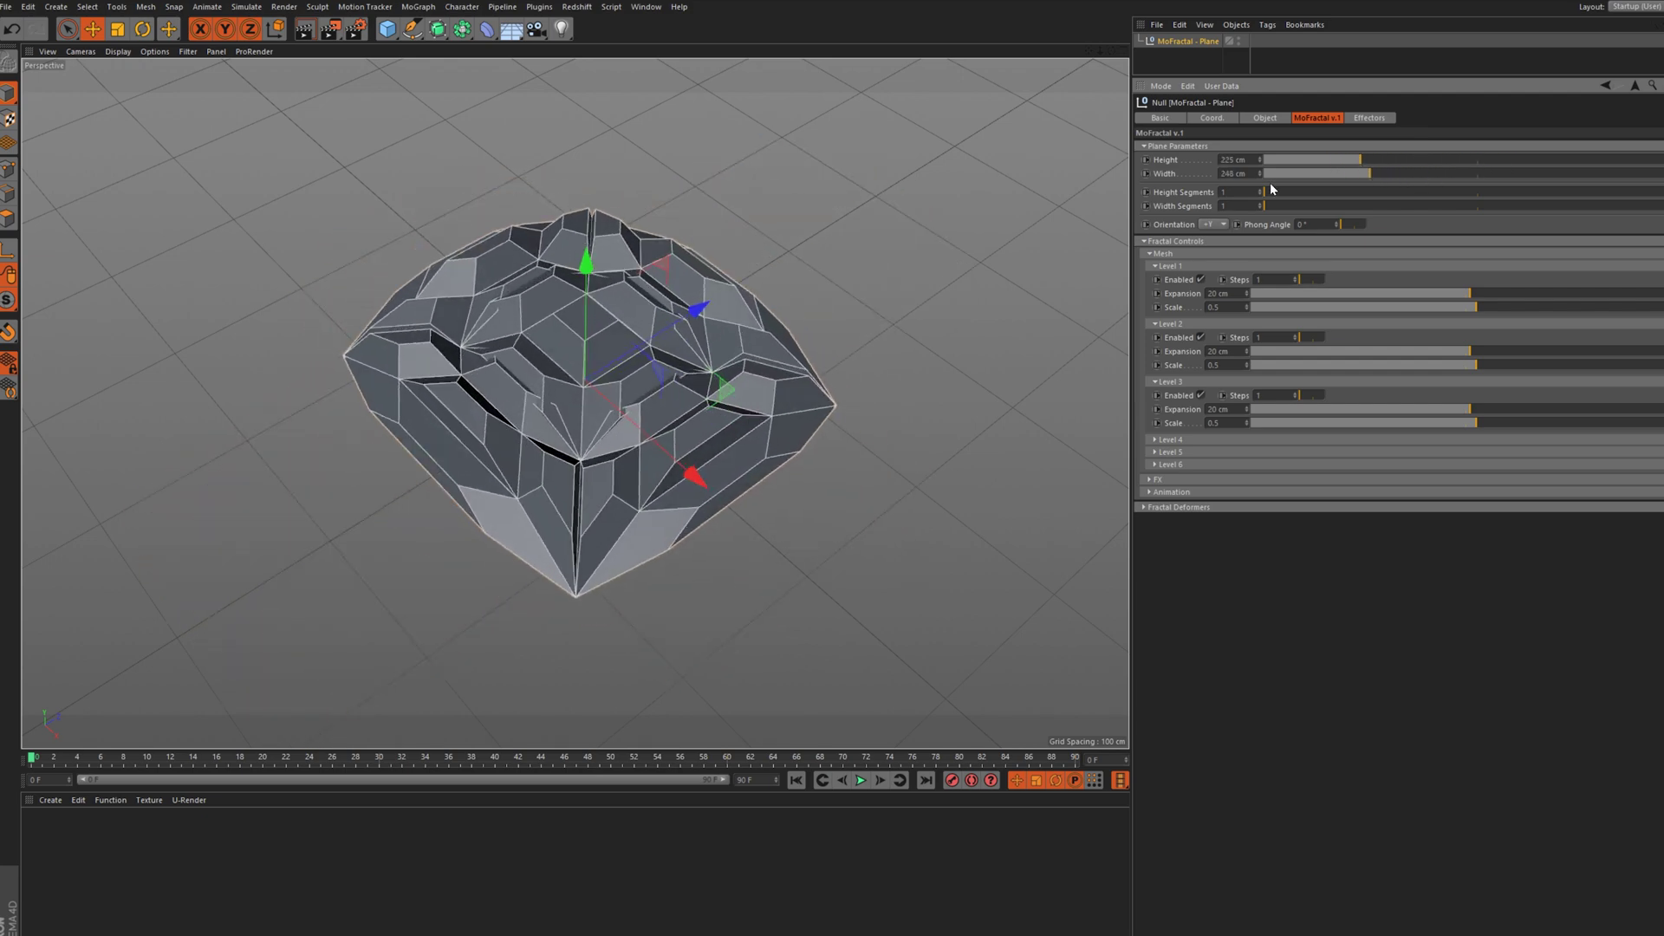
pyautogui.moveTo(1272, 196)
pyautogui.mouseDown()
pyautogui.moveTo(1340, 187)
pyautogui.moveTo(1257, 190)
pyautogui.mouseUp()
pyautogui.moveTo(1348, 225)
pyautogui.mouseDown()
pyautogui.moveTo(1432, 226)
pyautogui.moveTo(1278, 217)
pyautogui.moveTo(1438, 223)
pyautogui.moveTo(1193, 211)
pyautogui.mouseUp()
# Collapse the Plane Parameters group and the Level 1, Level 2 and Level 3 mesh groups
pyautogui.click(1181, 146)
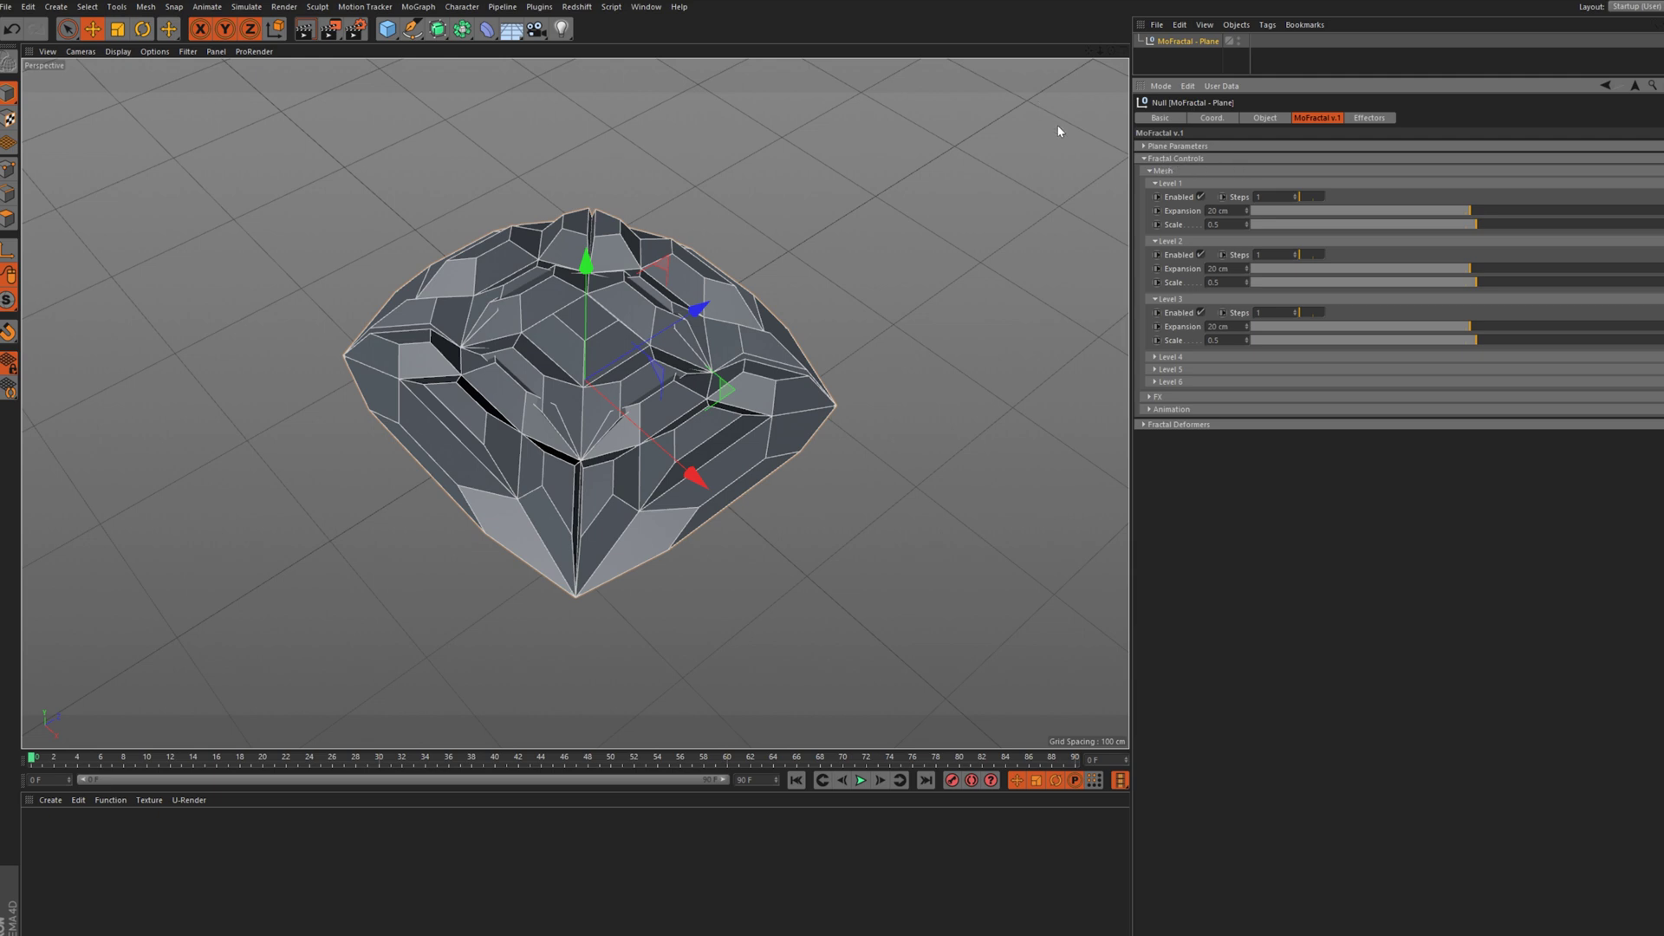
pyautogui.click(1170, 183)
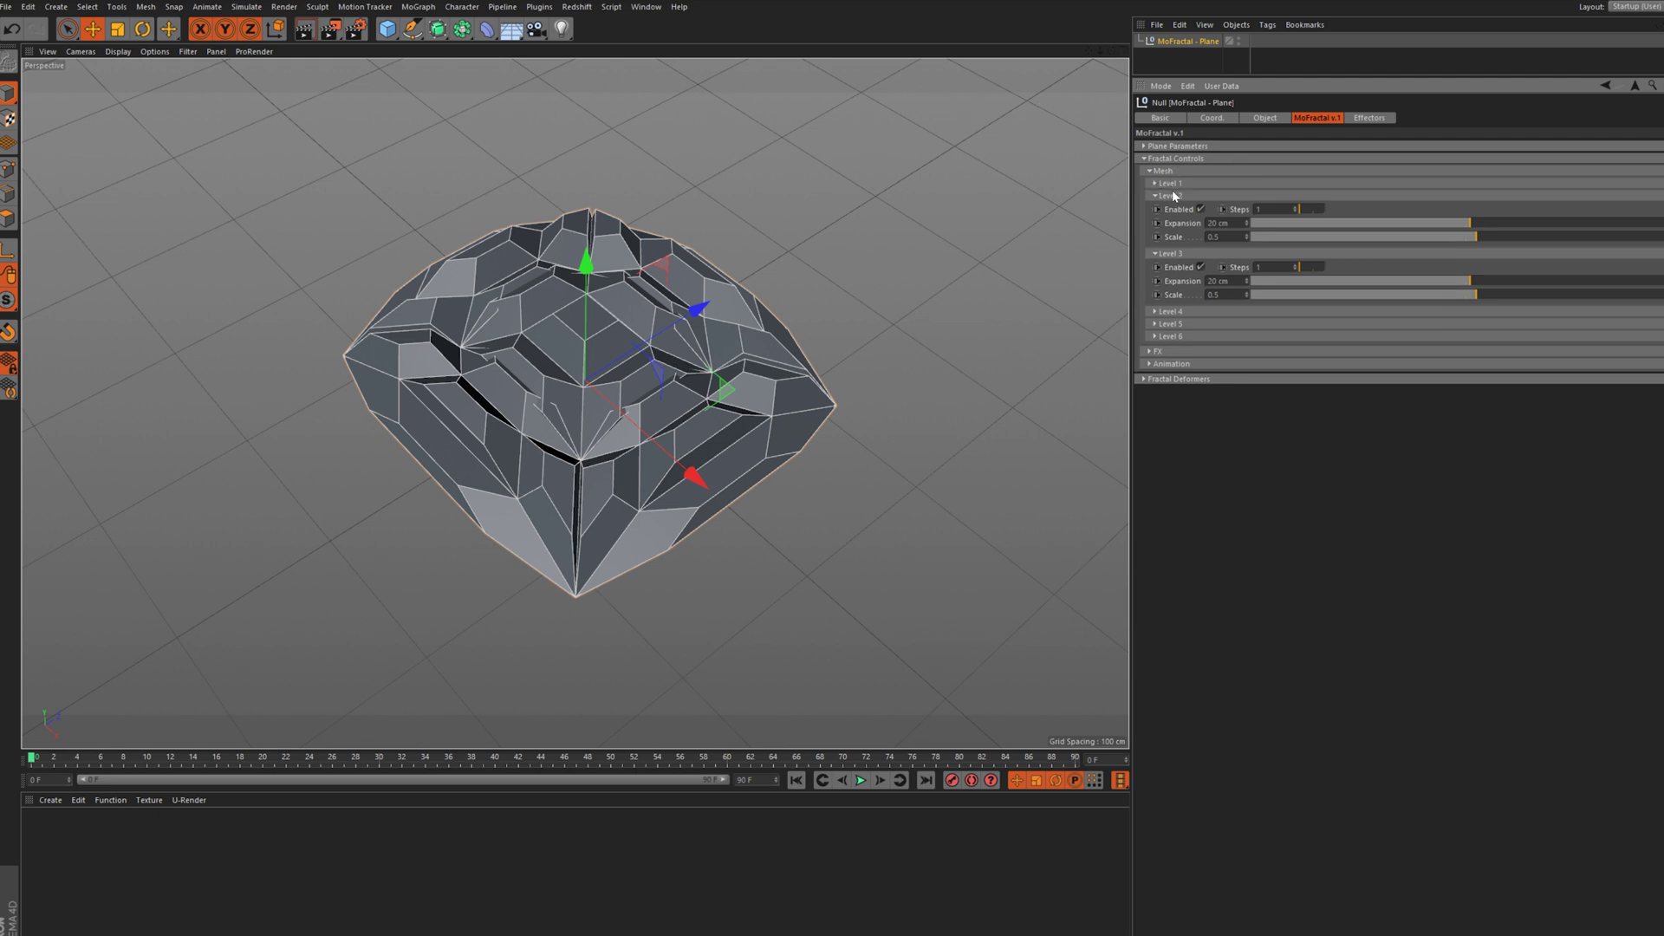
pyautogui.click(1172, 195)
pyautogui.click(1172, 208)
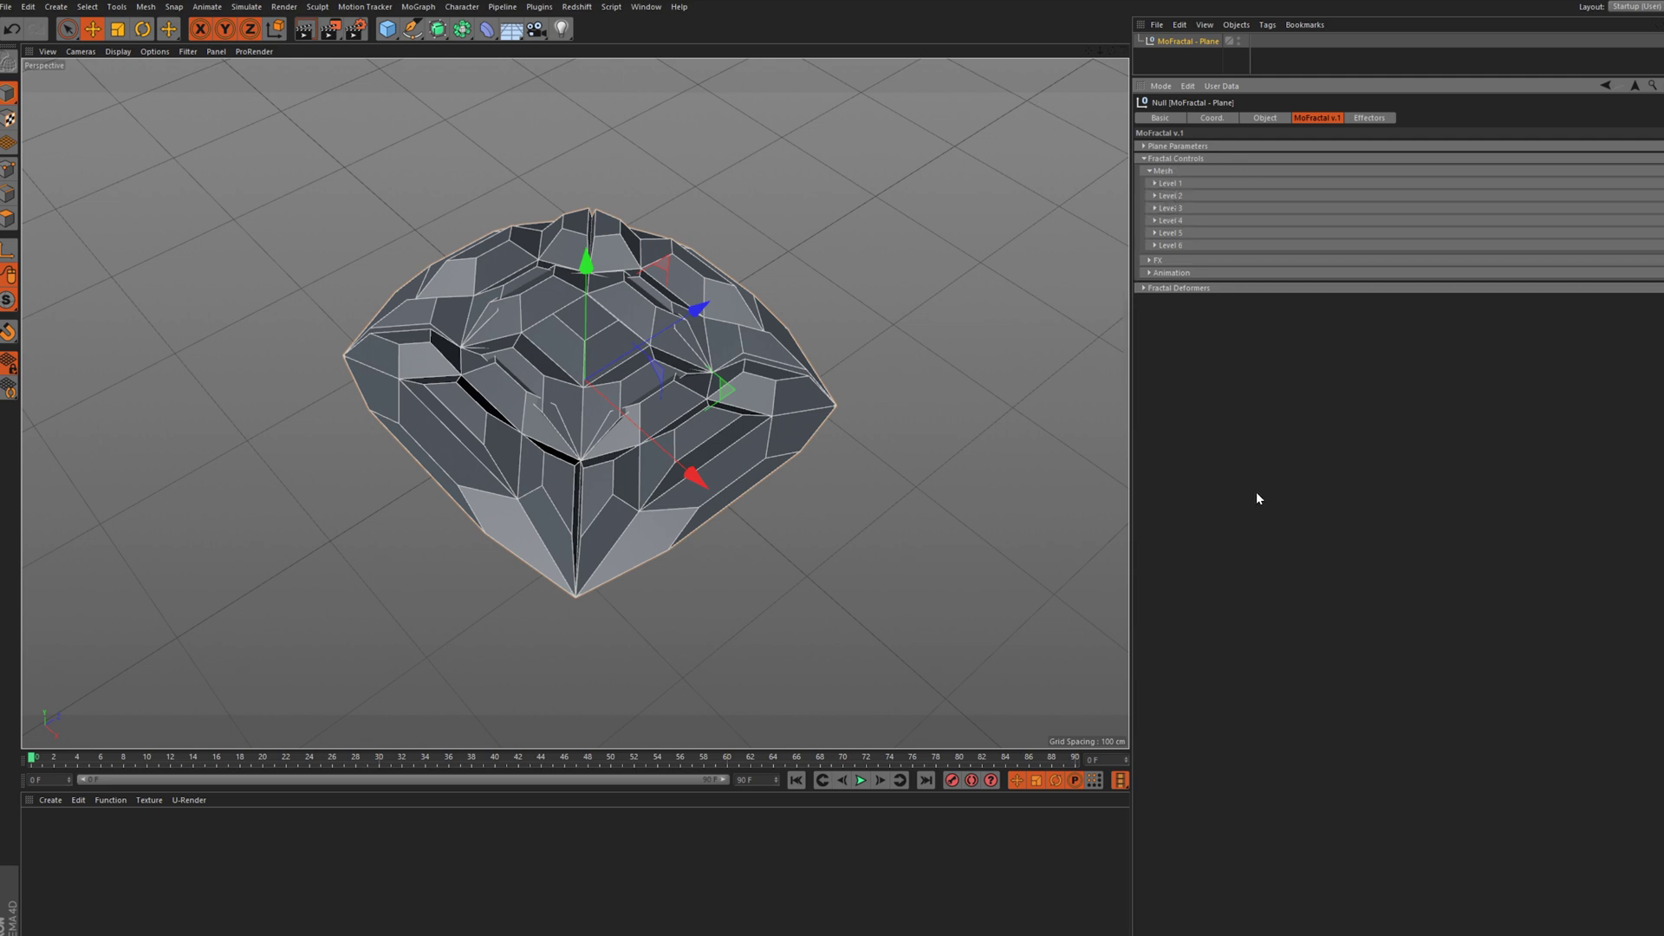
# Expand the Level 1, Level 2 and Level 3 mesh groups and disable Level 3 and Level 2
pyautogui.click(1177, 184)
pyautogui.click(1181, 240)
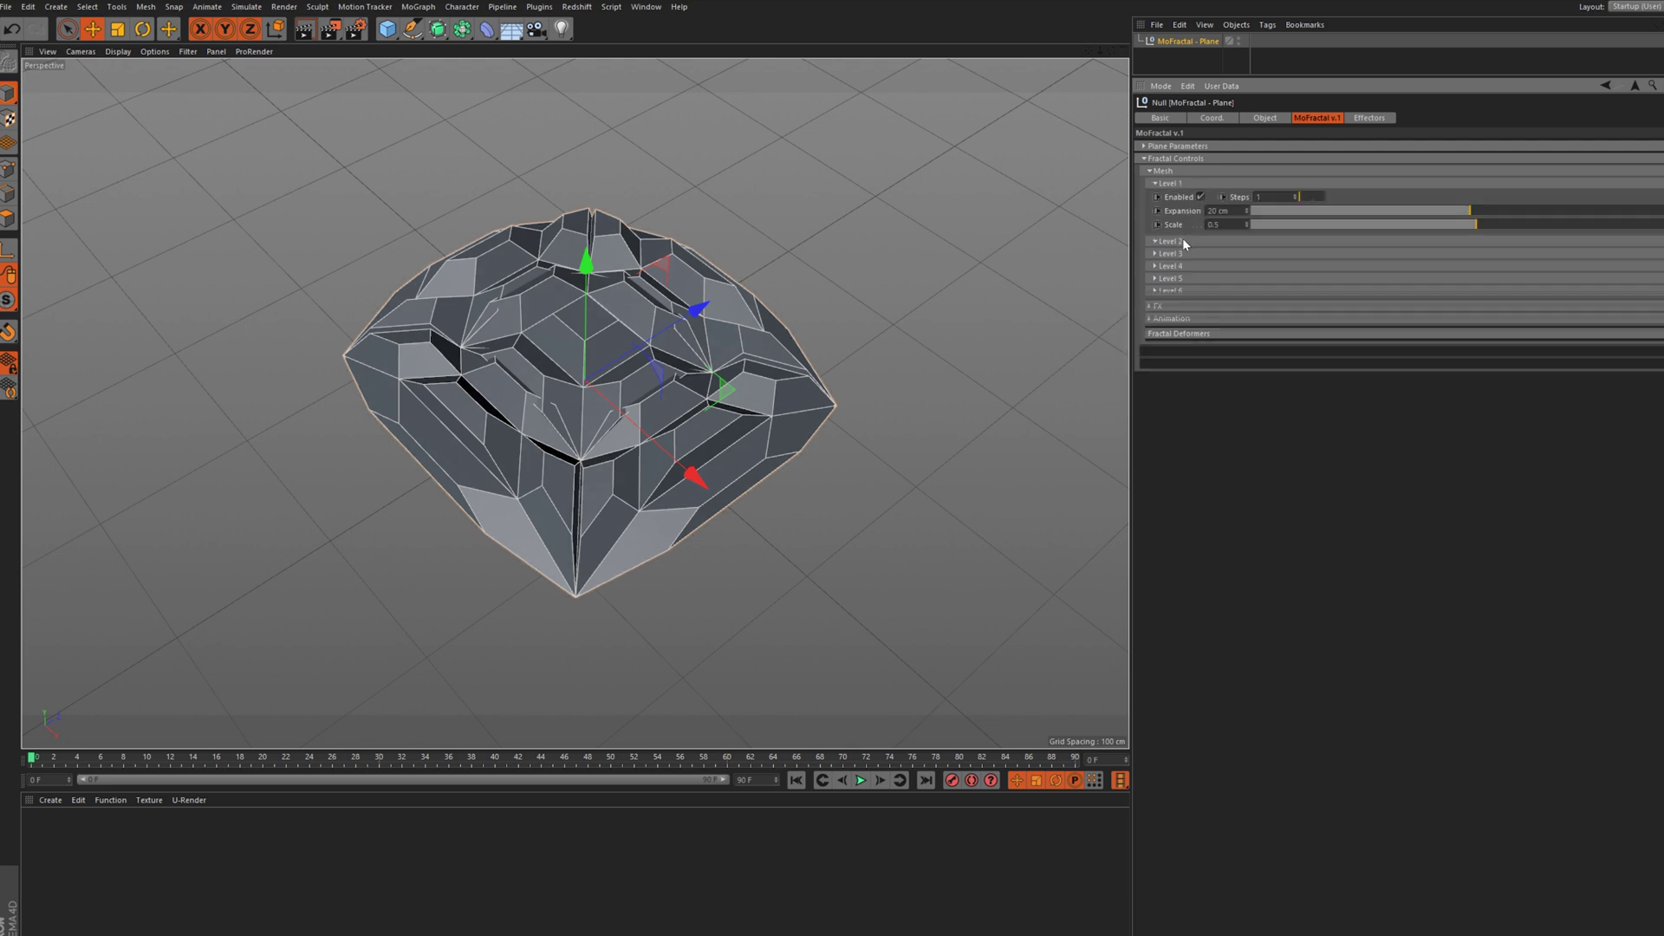
pyautogui.click(1171, 298)
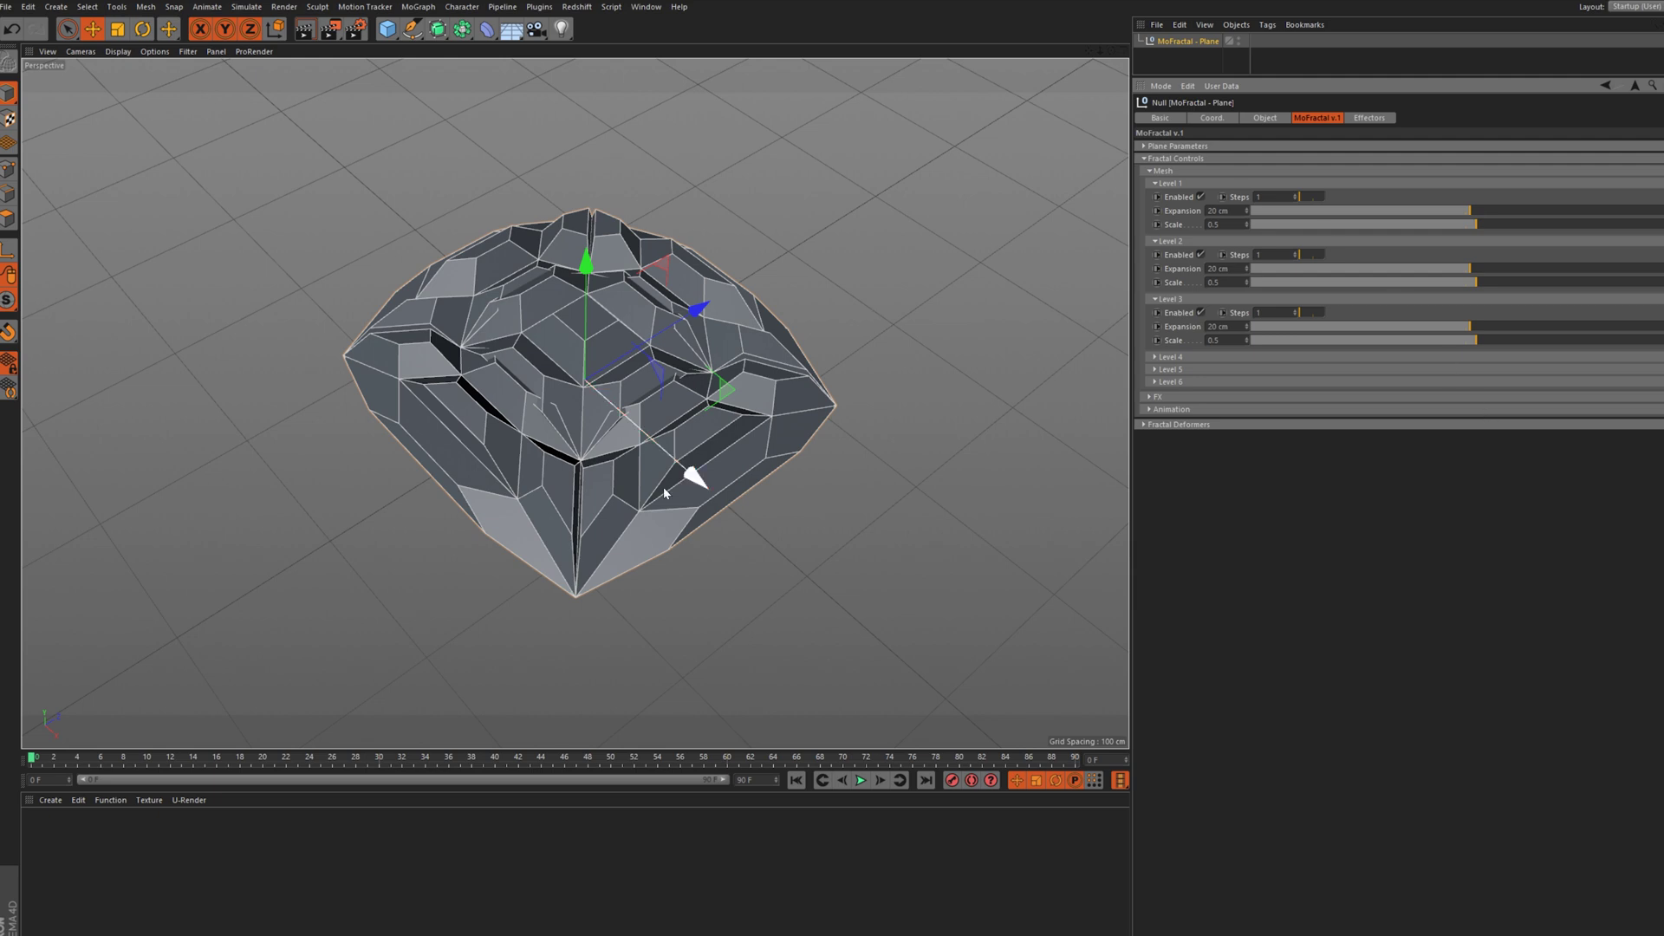
pyautogui.click(1200, 313)
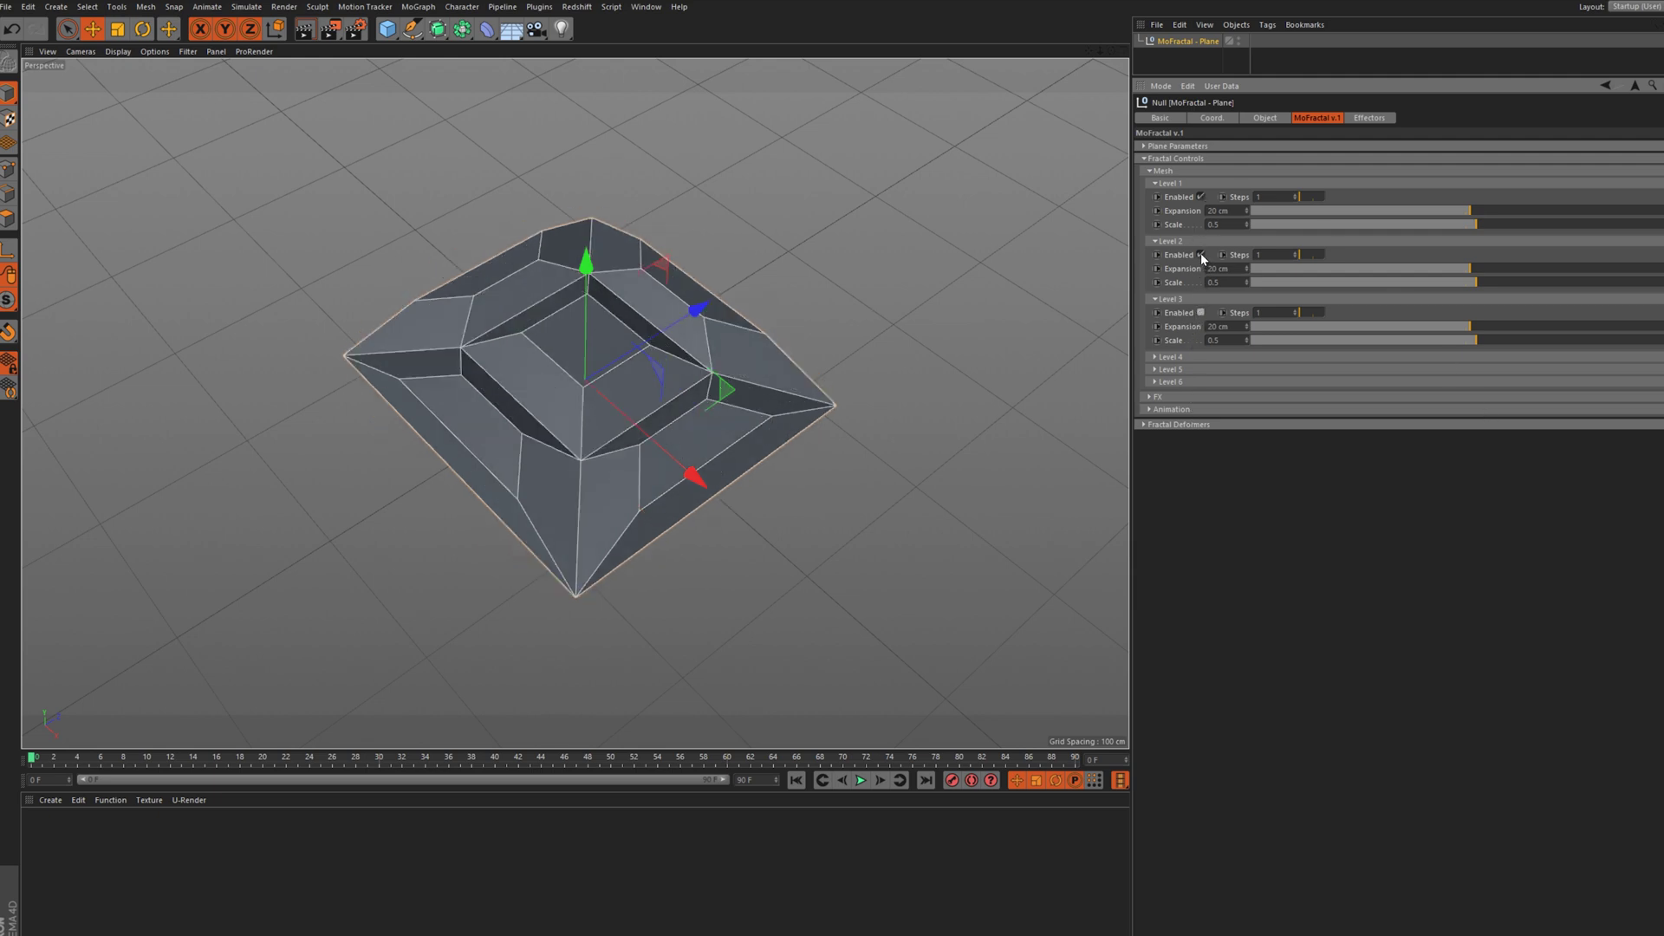
pyautogui.click(1201, 254)
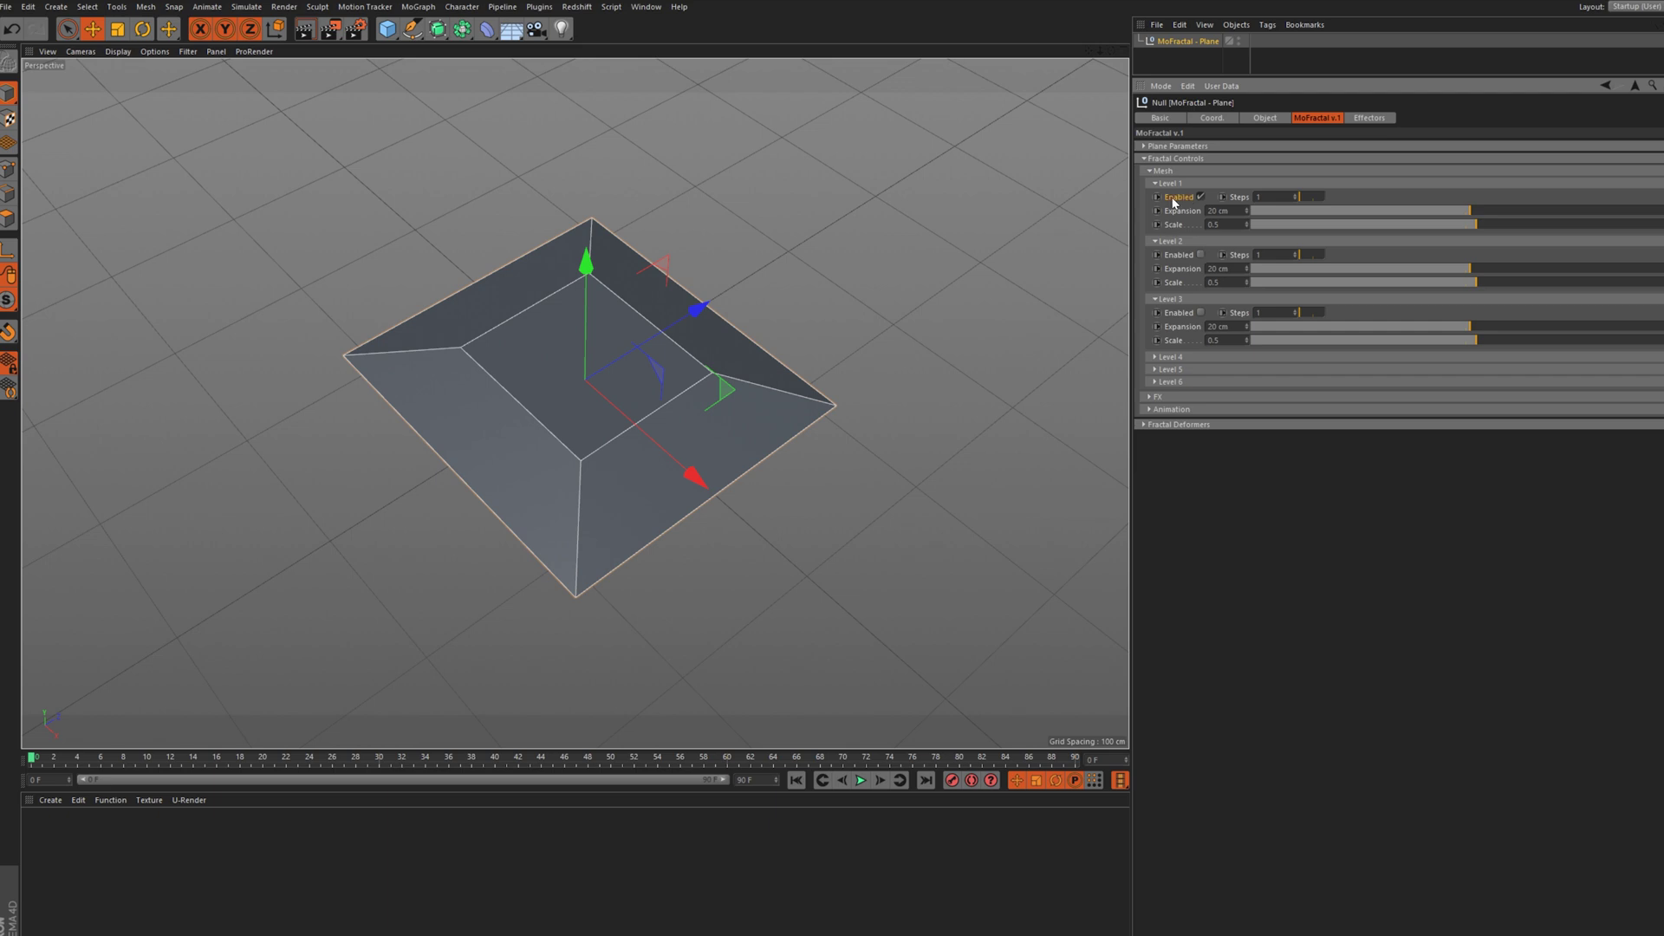
# Set the Level 1 scale to 0.6 and its expansion to 39 cm
pyautogui.moveTo(1110, 51); pyautogui.dragTo(1110, 22)
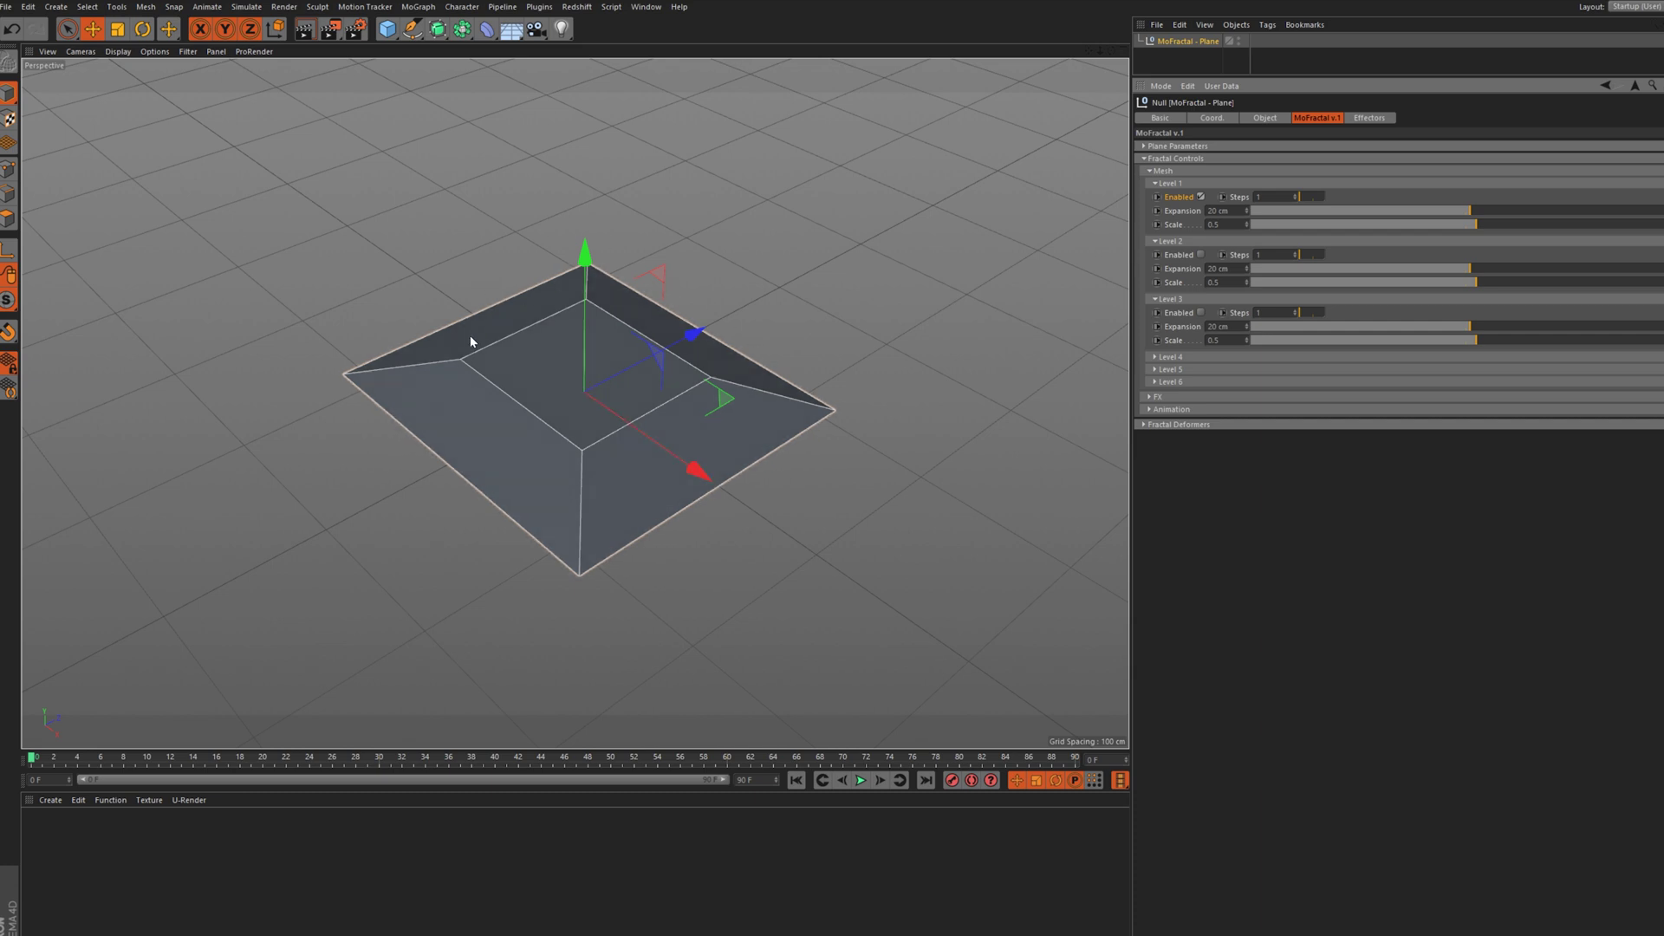
pyautogui.keyDown('alt'); pyautogui.moveTo(598, 433); pyautogui.dragTo(450, 434); pyautogui.keyUp('alt')
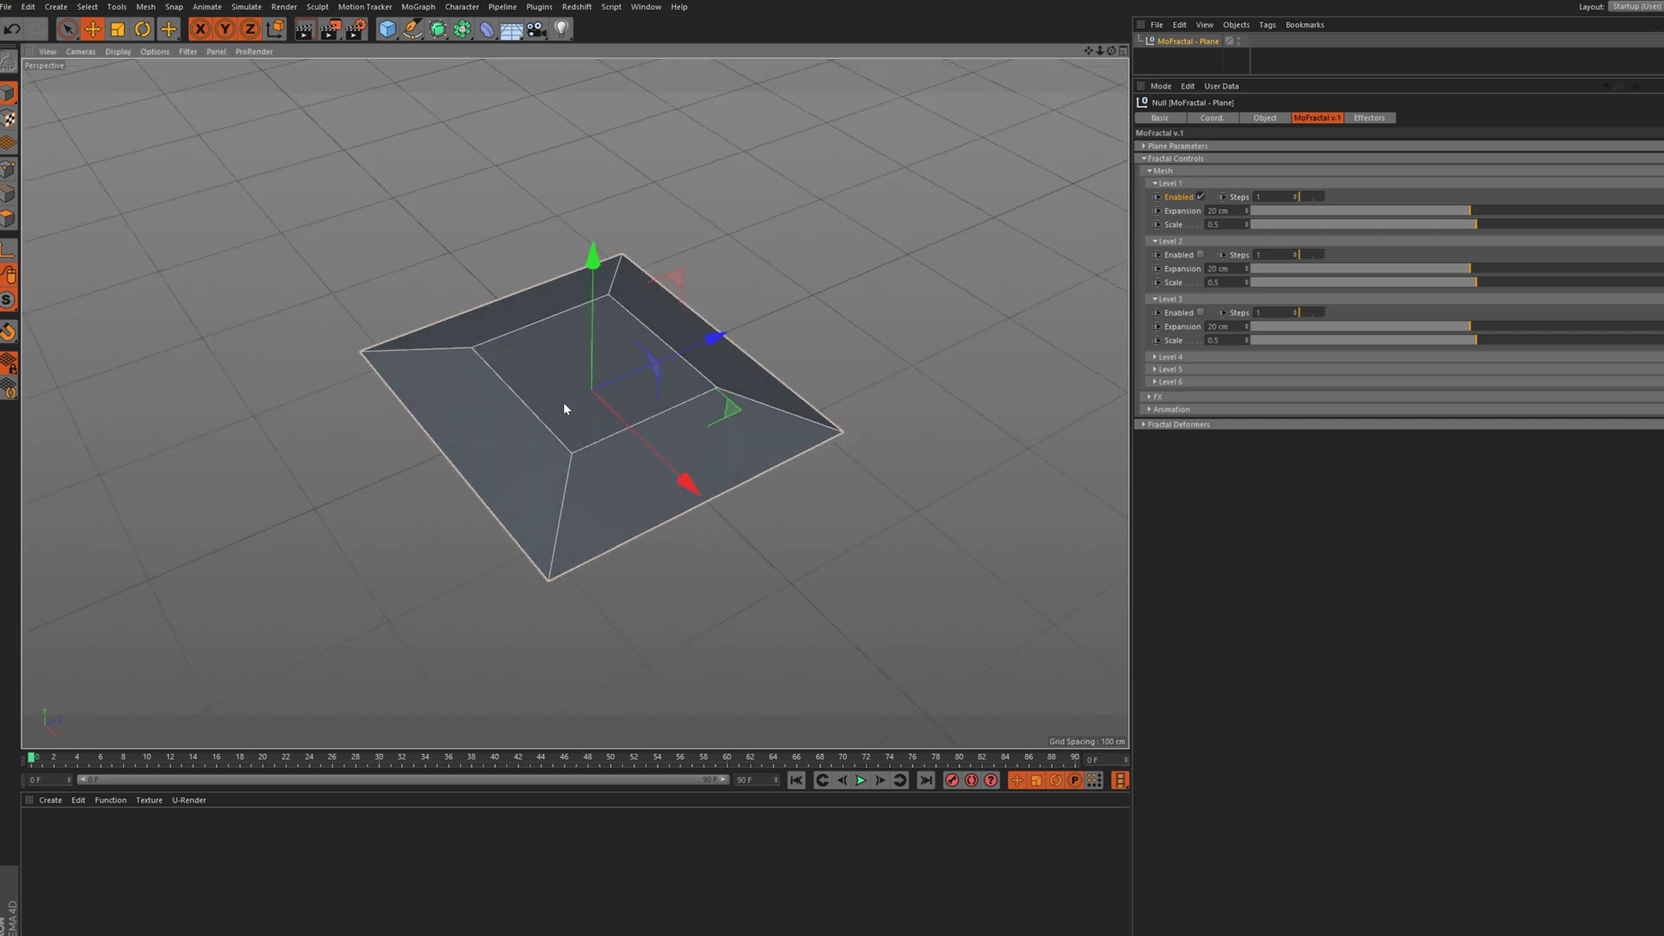
pyautogui.moveTo(1476, 225); pyautogui.dragTo(1480, 225)
pyautogui.moveTo(1468, 211)
pyautogui.mouseDown()
pyautogui.moveTo(1489, 211)
pyautogui.moveTo(1451, 210)
pyautogui.moveTo(1474, 202)
pyautogui.mouseUp()
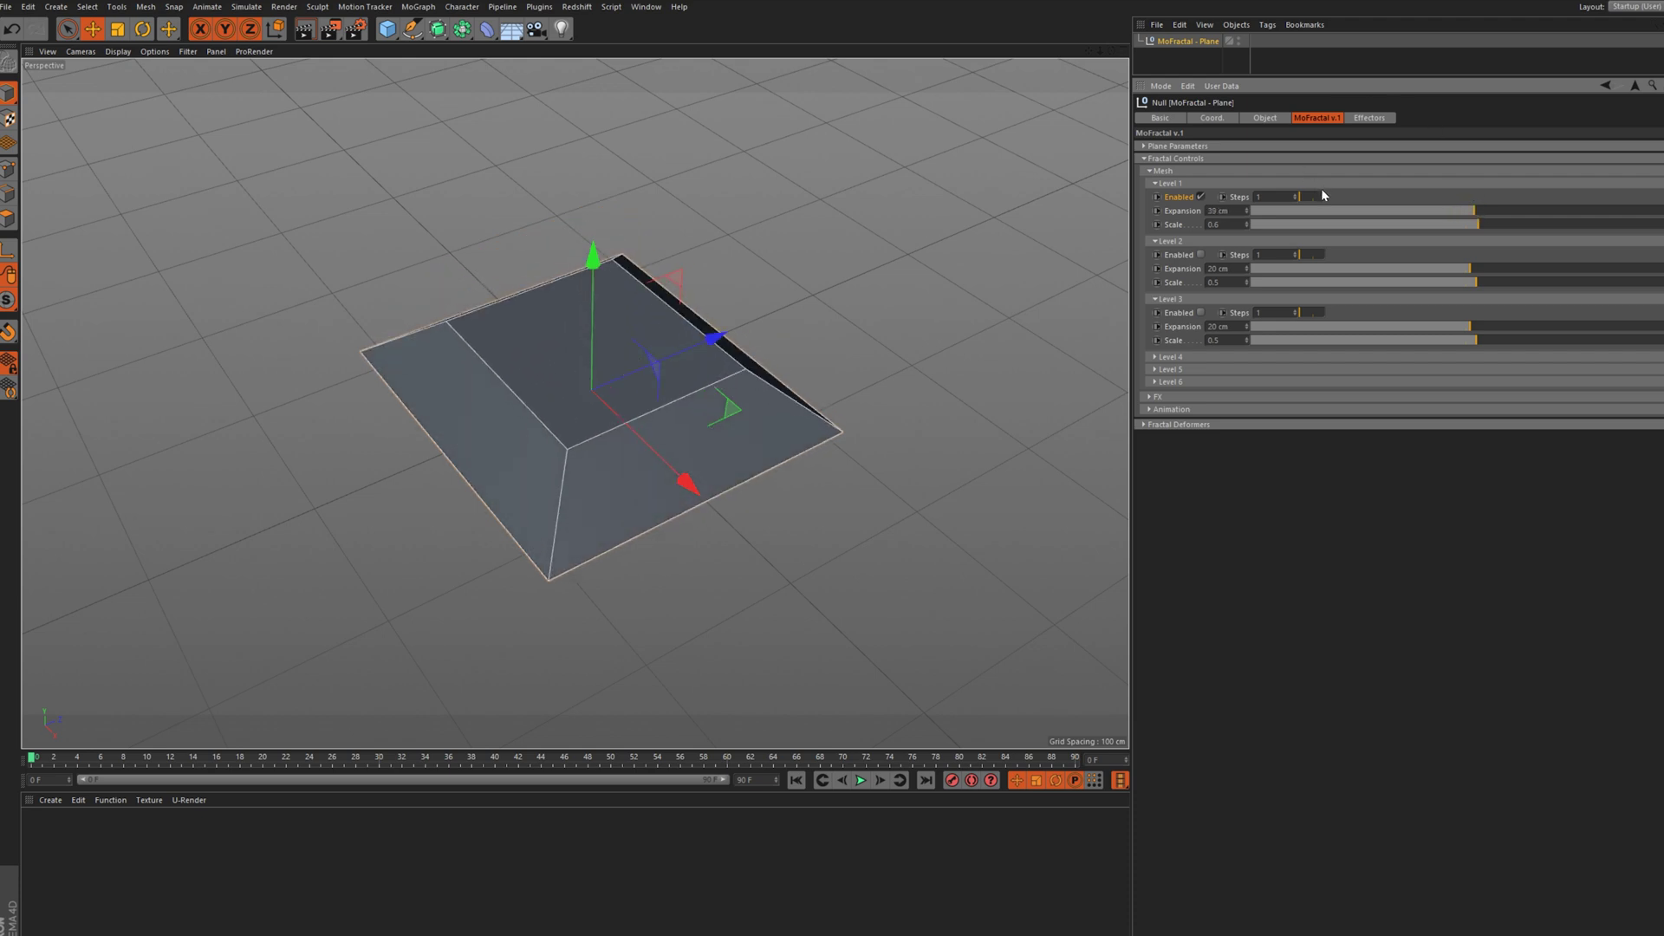
# Raise the Level 1 steps to 6 and set its scale to 0.8
pyautogui.click(1295, 195)
pyautogui.click(1295, 195)
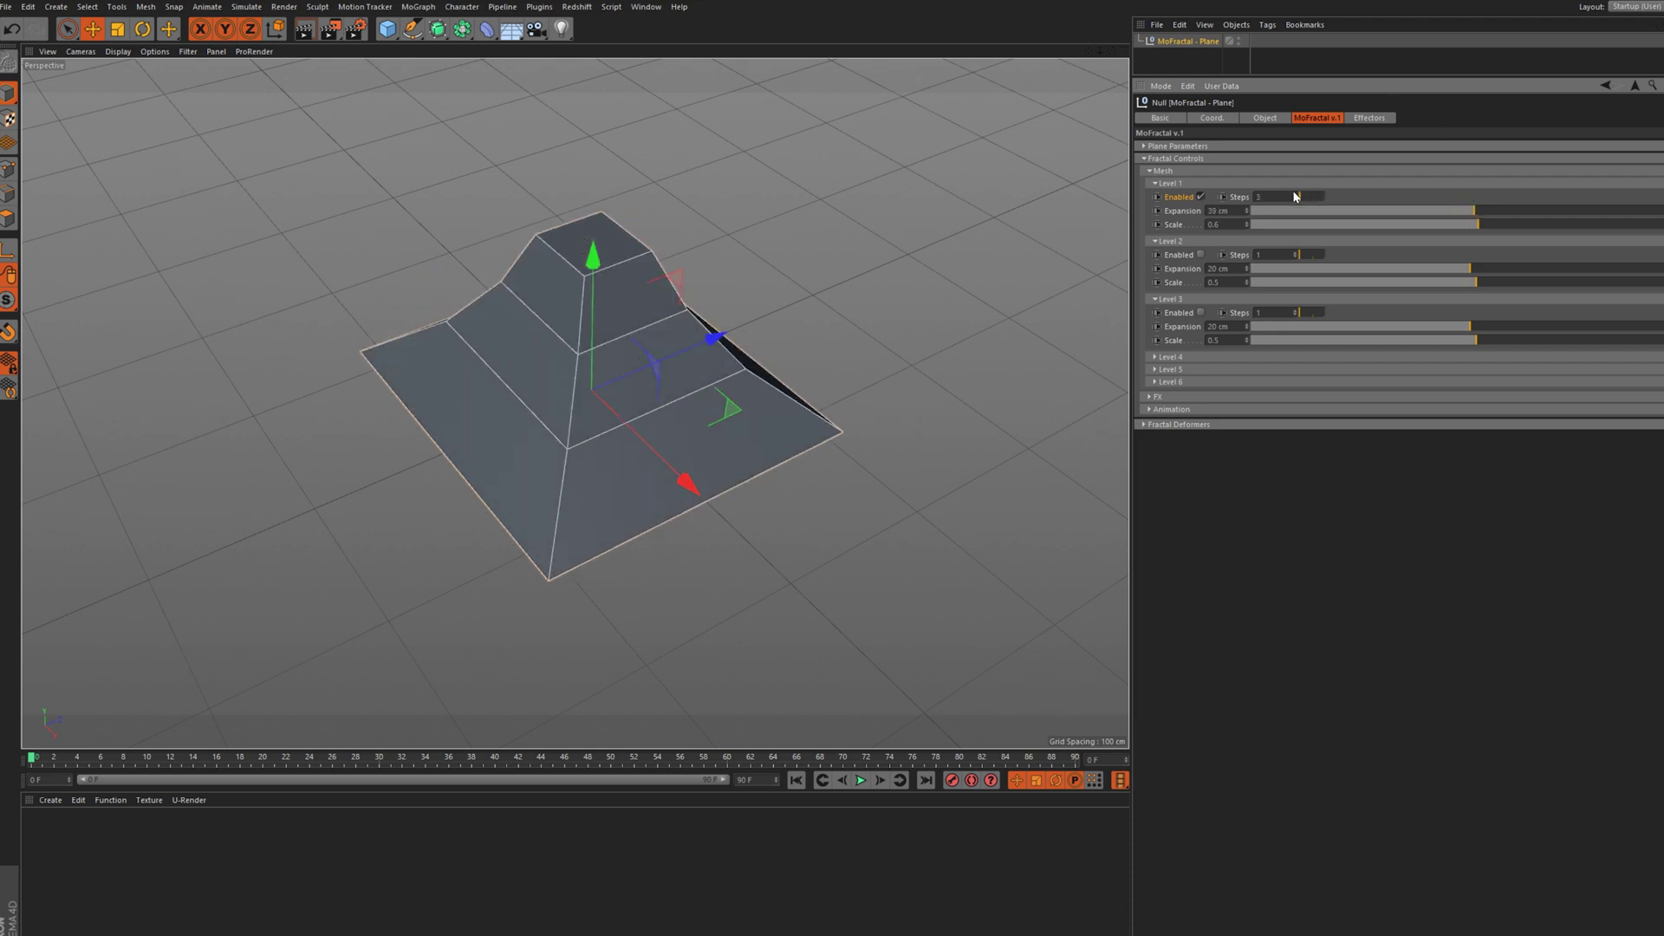
pyautogui.click(1295, 195)
pyautogui.click(1295, 195)
pyautogui.click(1295, 195)
pyautogui.moveTo(1089, 52); pyautogui.dragTo(1110, 40)
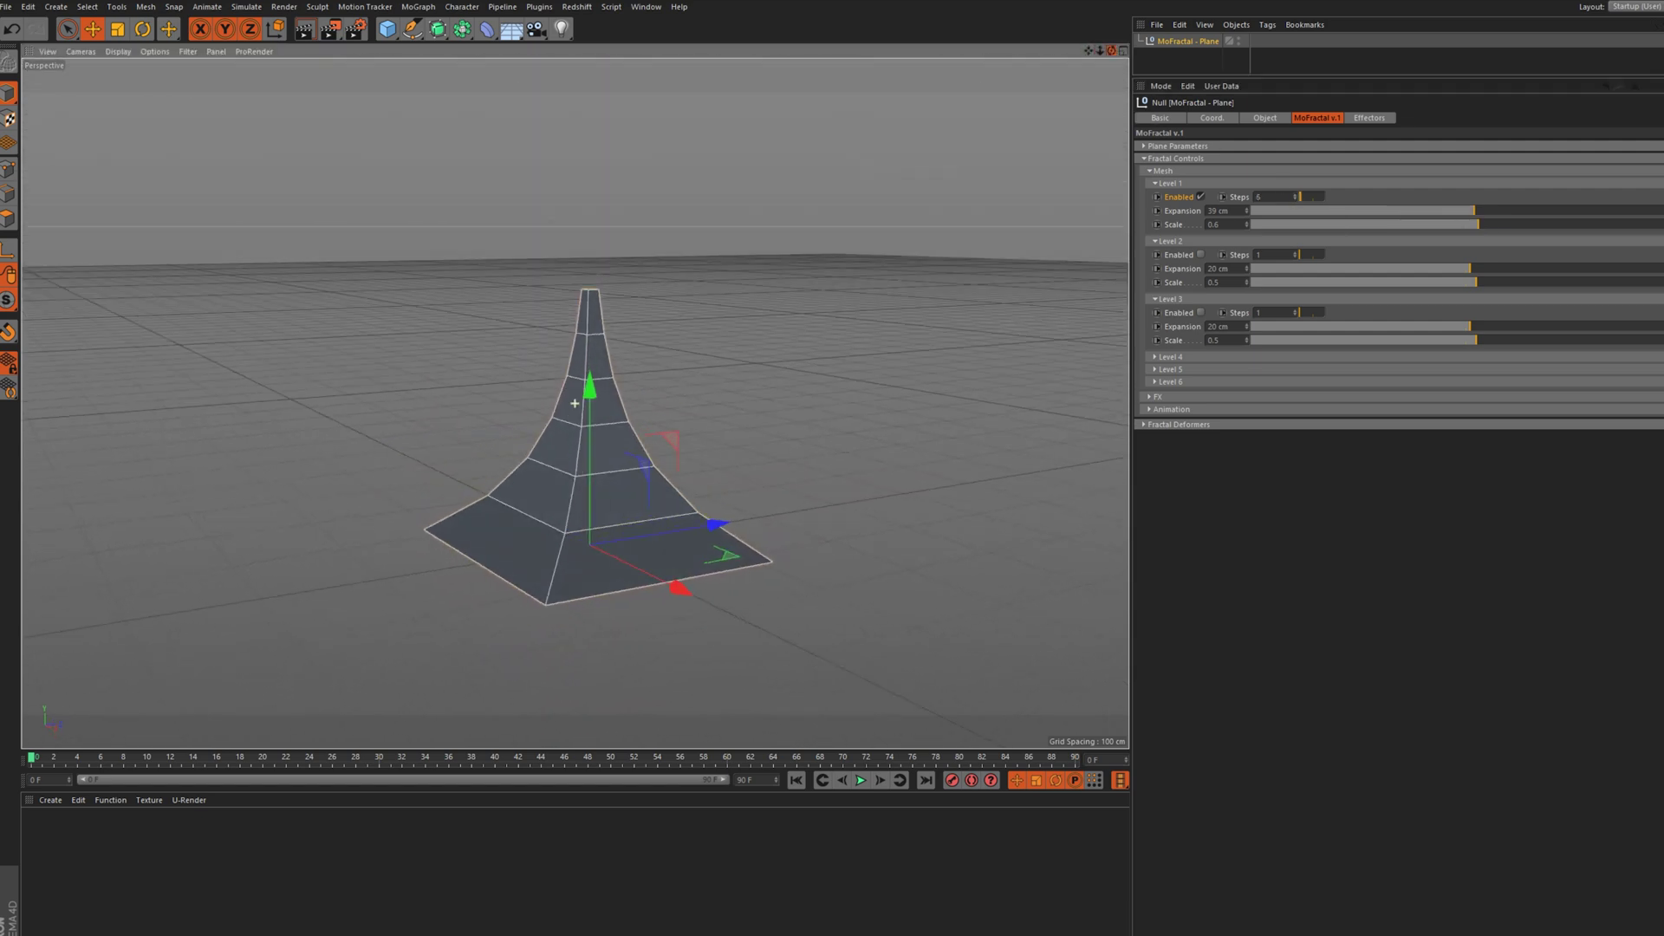
pyautogui.moveTo(1481, 225); pyautogui.dragTo(1483, 225)
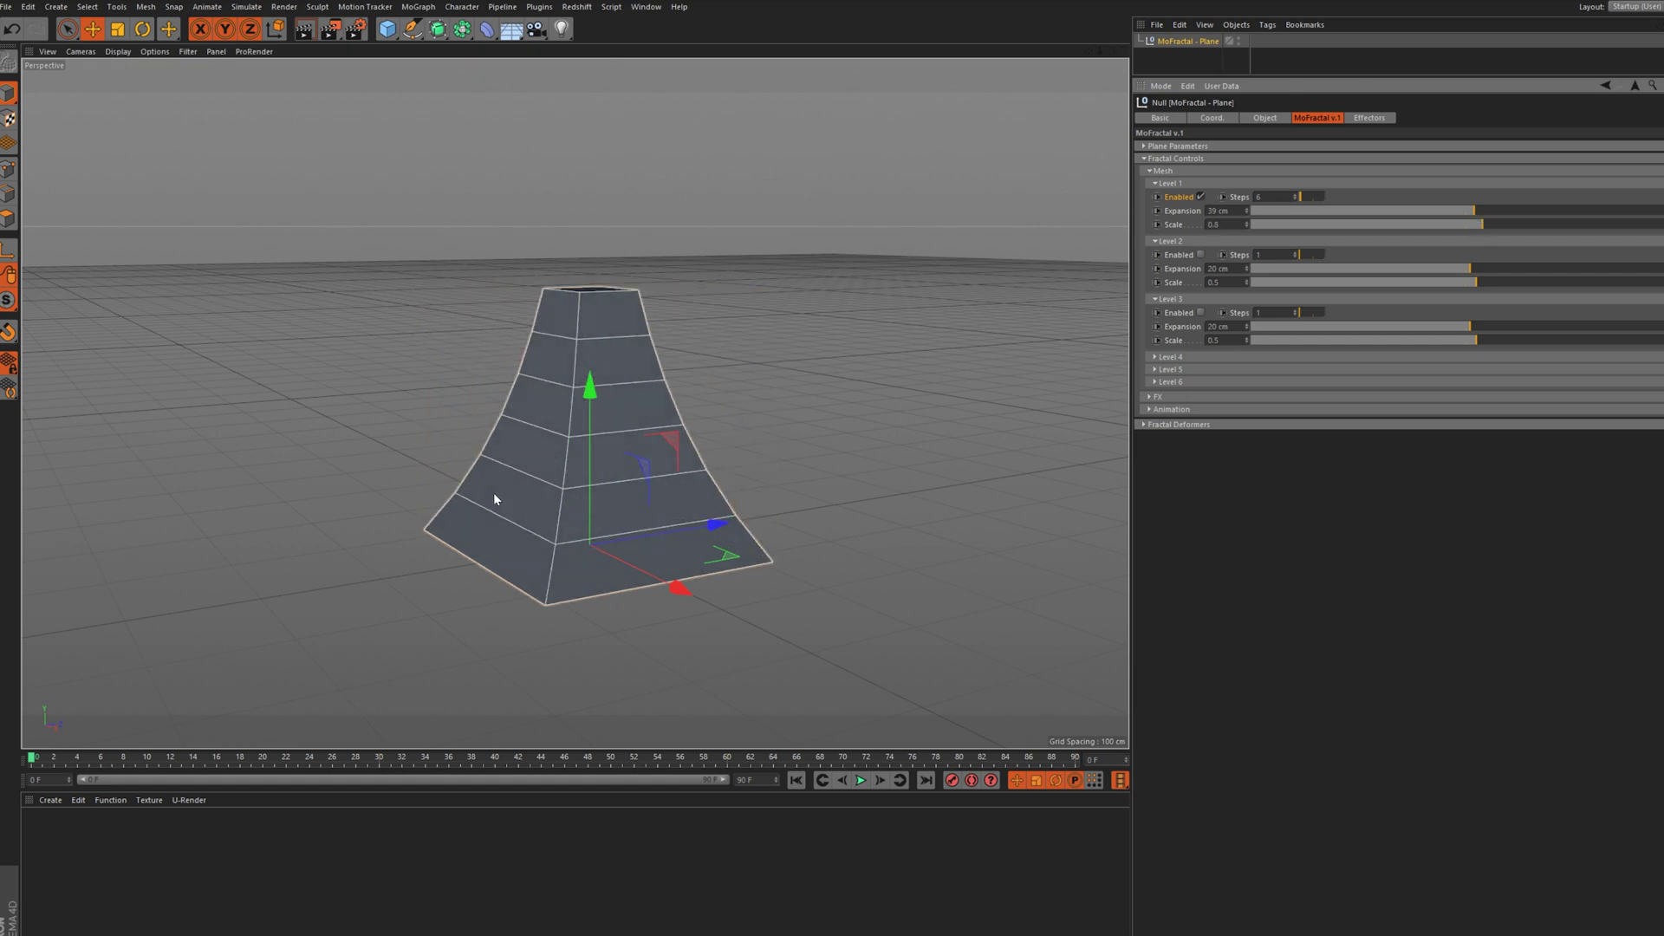
# Refine the Level 1 tower with 8 steps, an expansion of 77 cm and a scale of 0.9
pyautogui.click(1298, 195)
pyautogui.click(1298, 196)
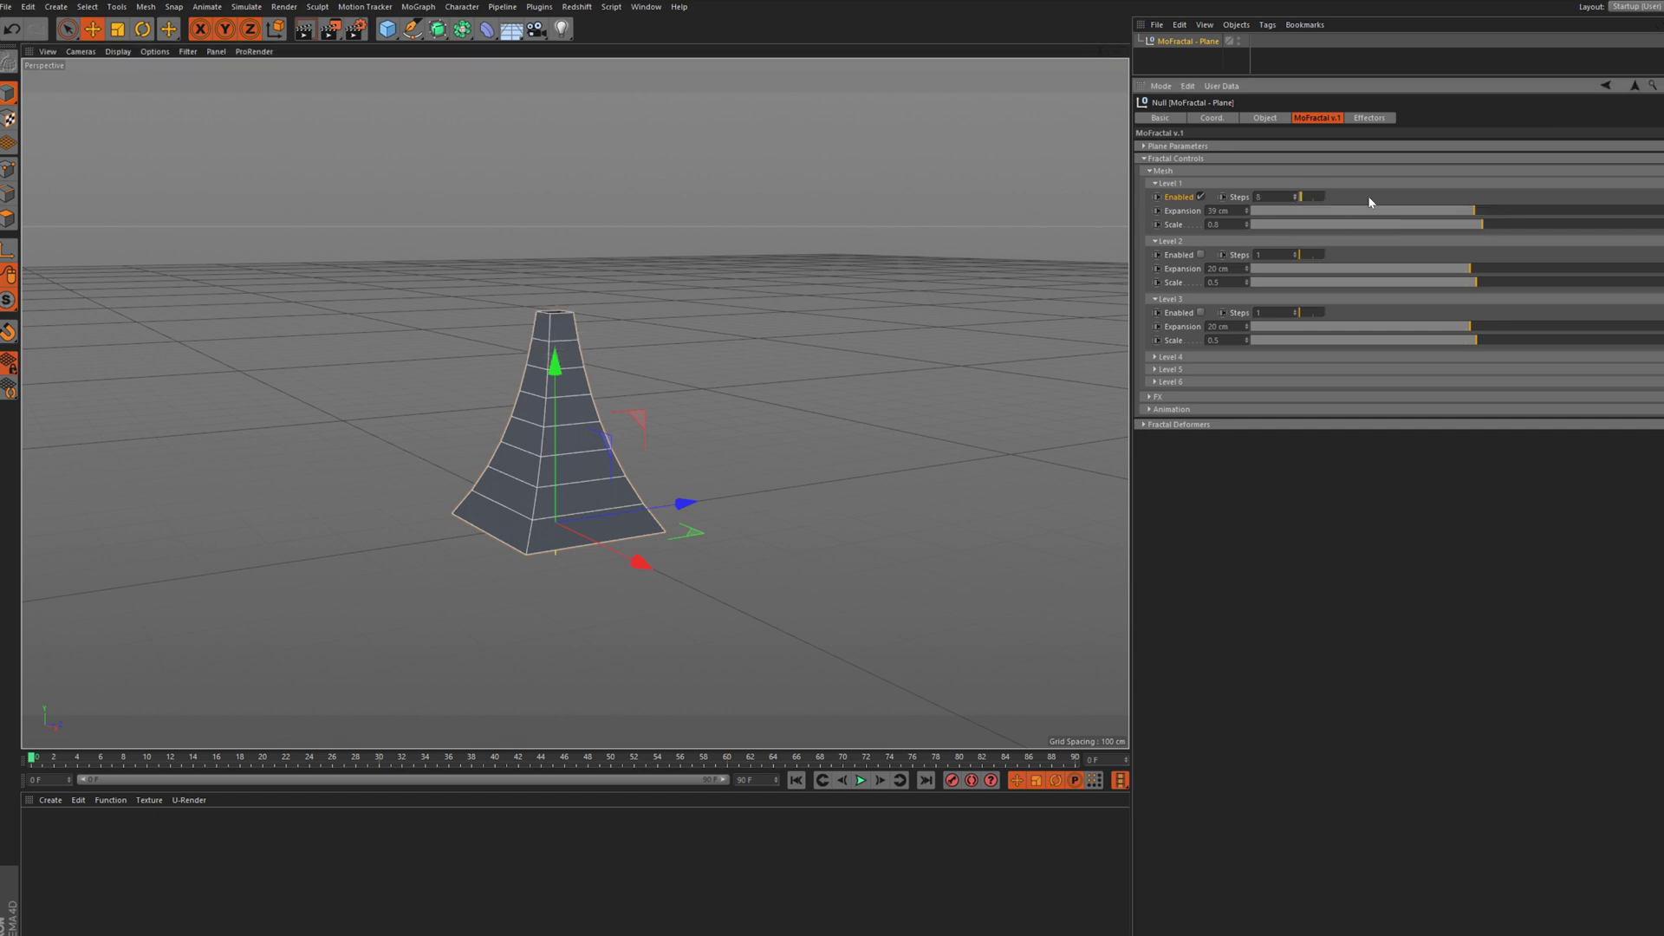
pyautogui.moveTo(1475, 213); pyautogui.dragTo(1477, 209)
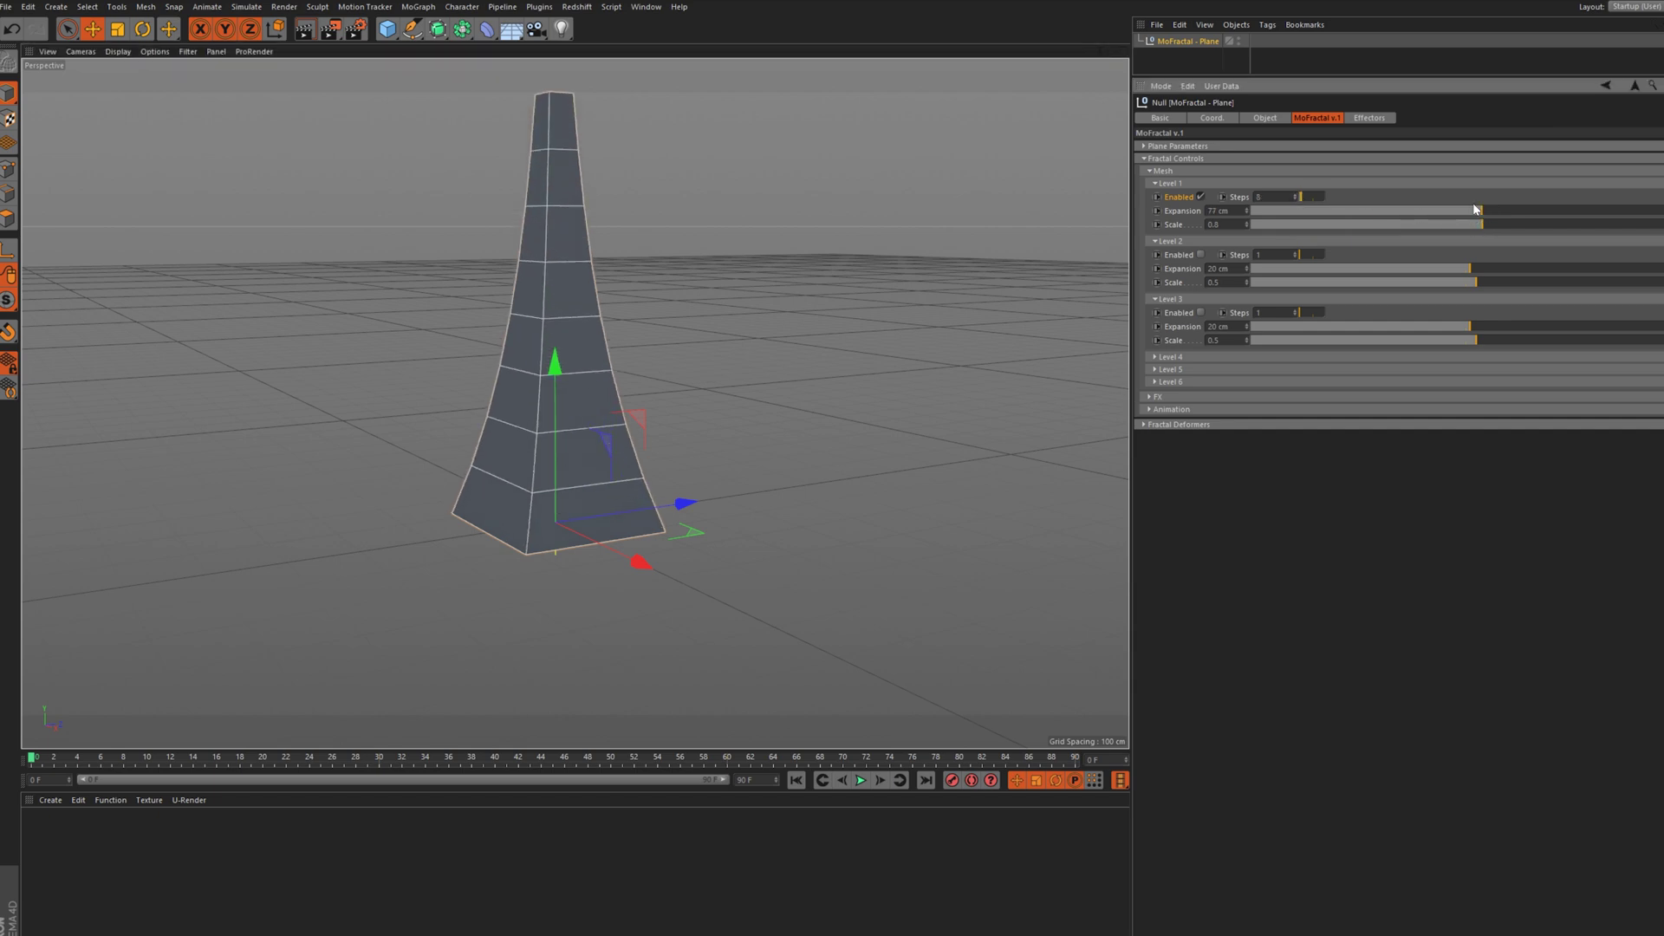
pyautogui.moveTo(1089, 51); pyautogui.dragTo(1127, 124)
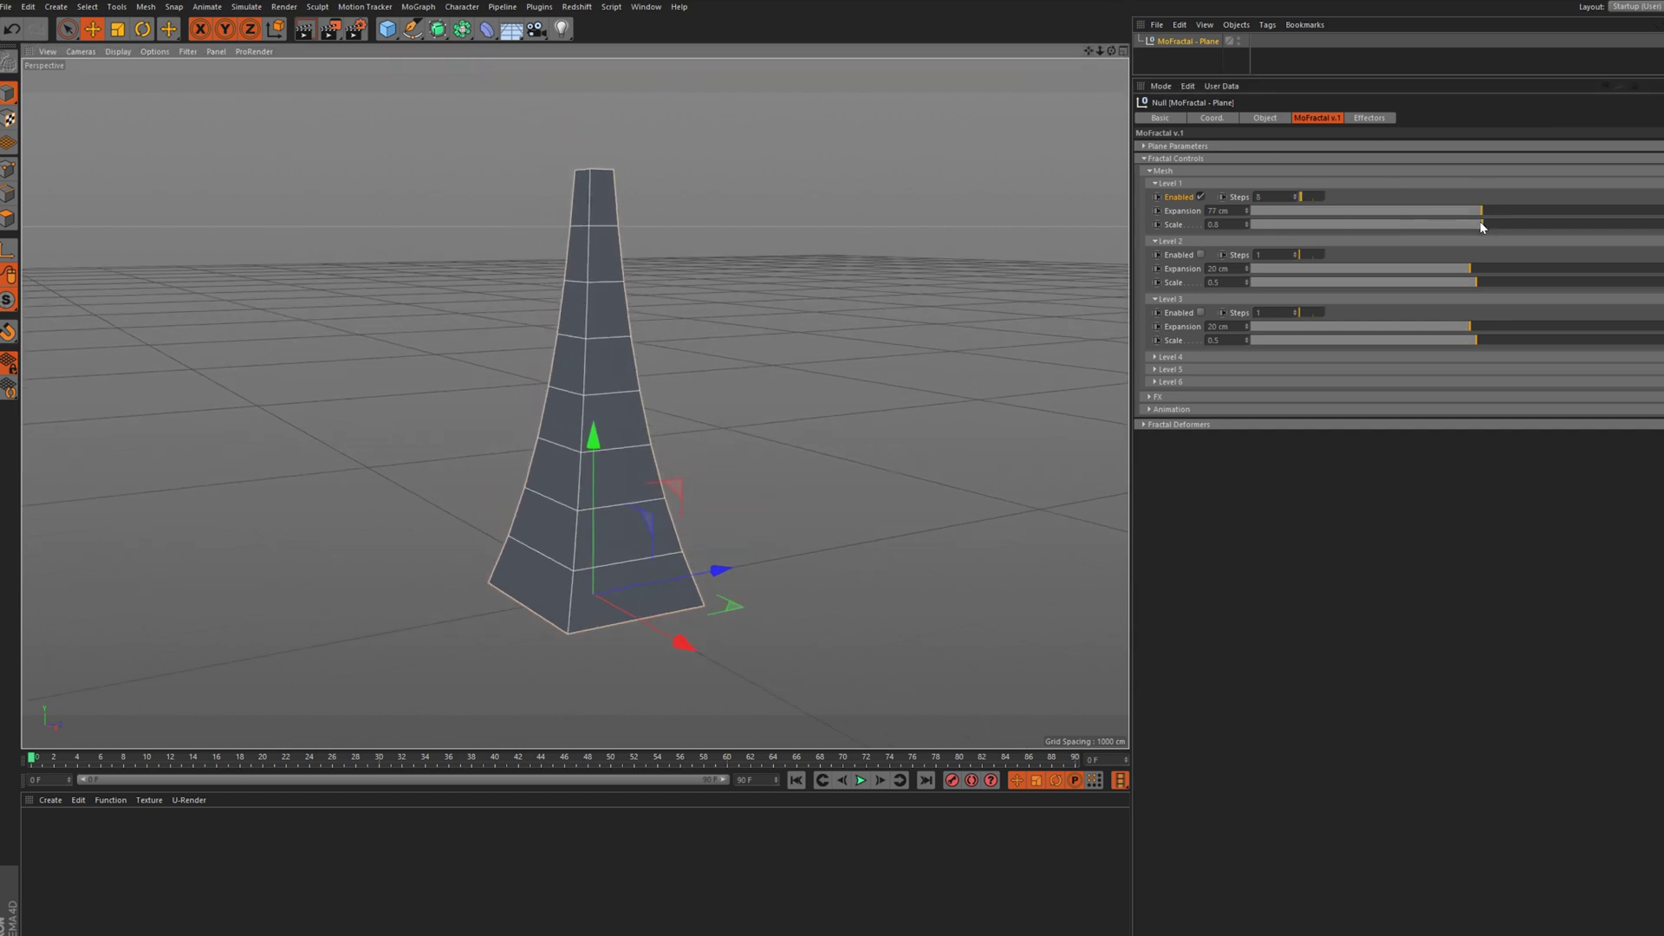
pyautogui.moveTo(1484, 224); pyautogui.dragTo(1486, 226)
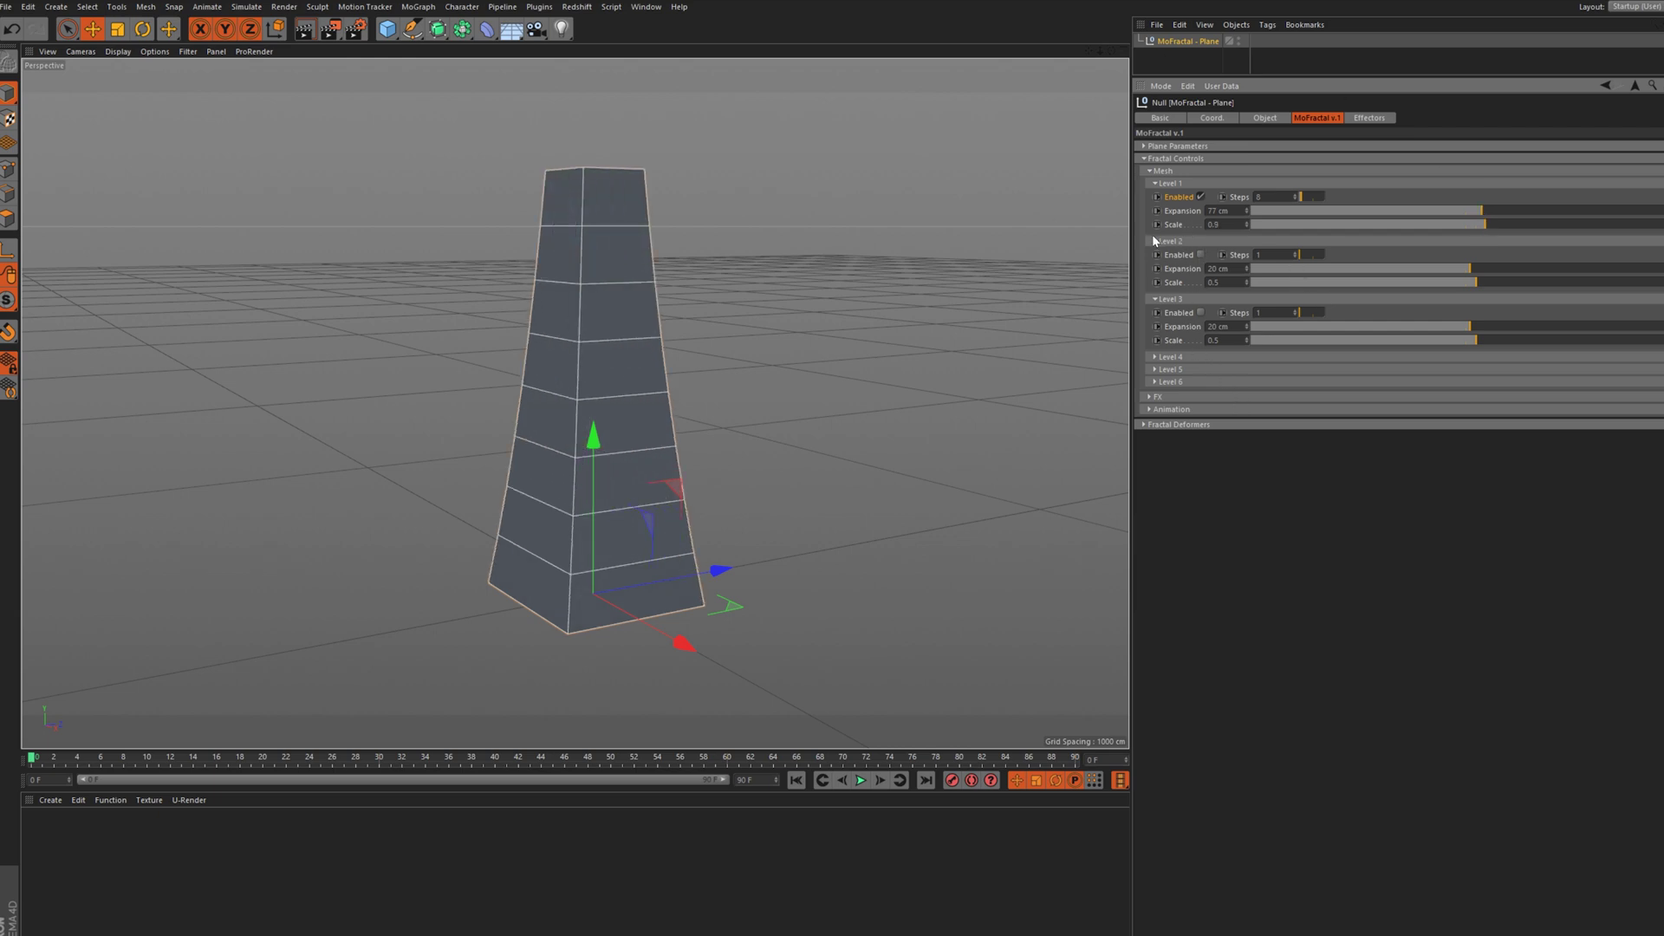
# Enable Level 2 with 3 steps, an expansion of 77 cm and a scale of 0.6
pyautogui.click(1200, 255)
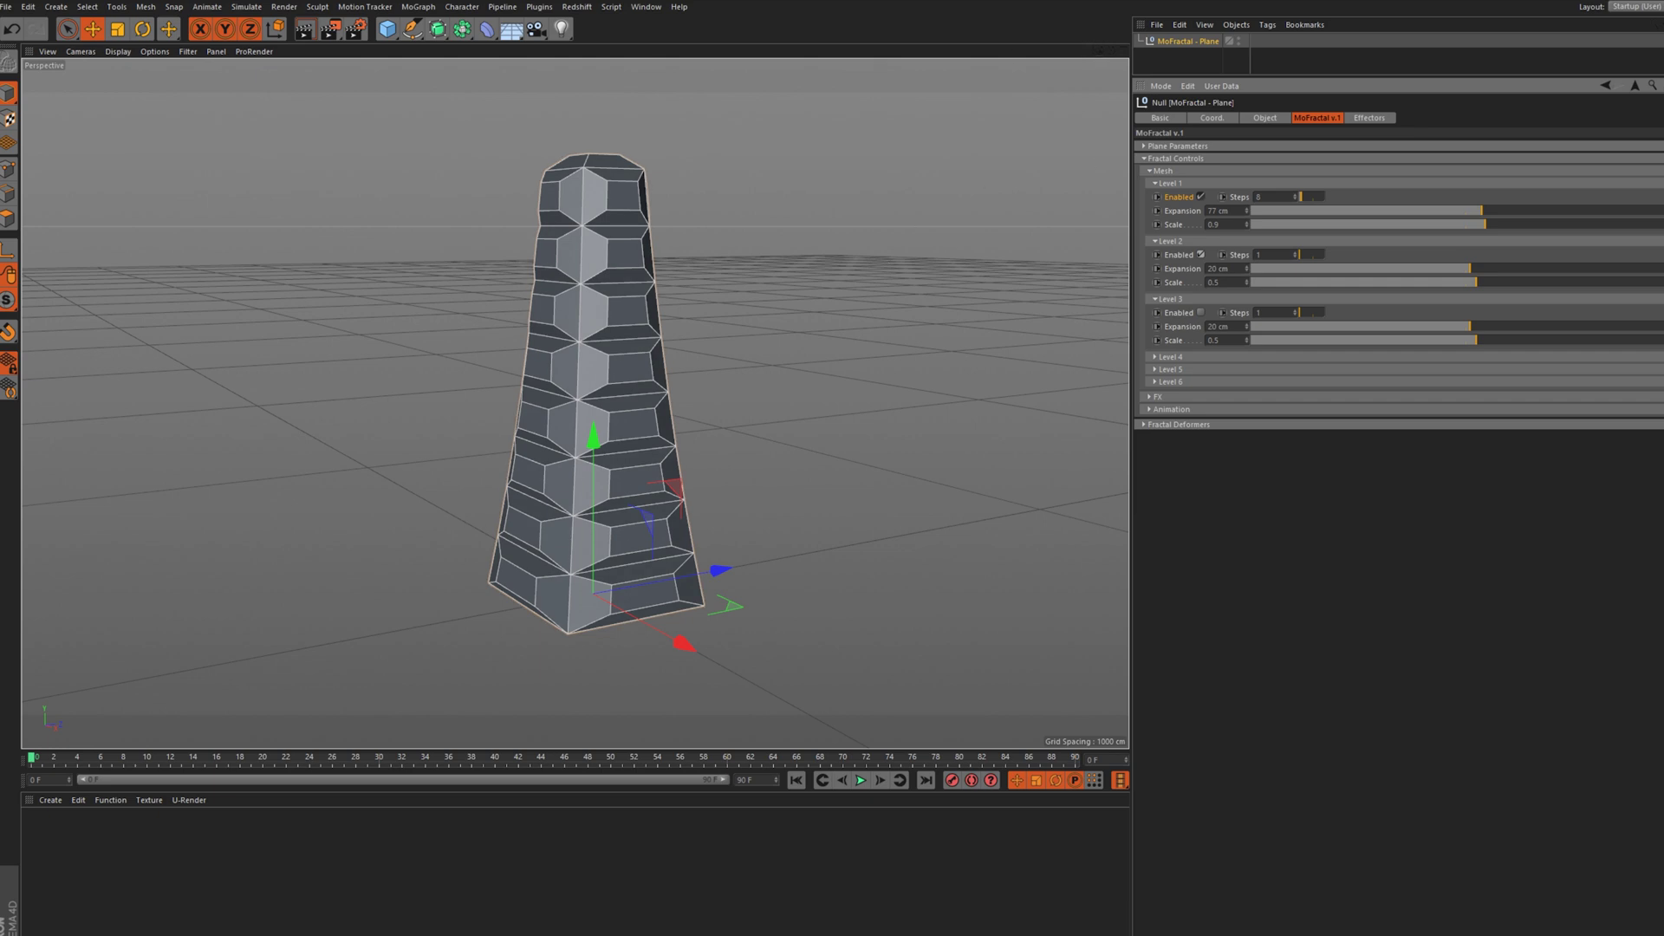
pyautogui.moveTo(1112, 51); pyautogui.dragTo(1187, 73)
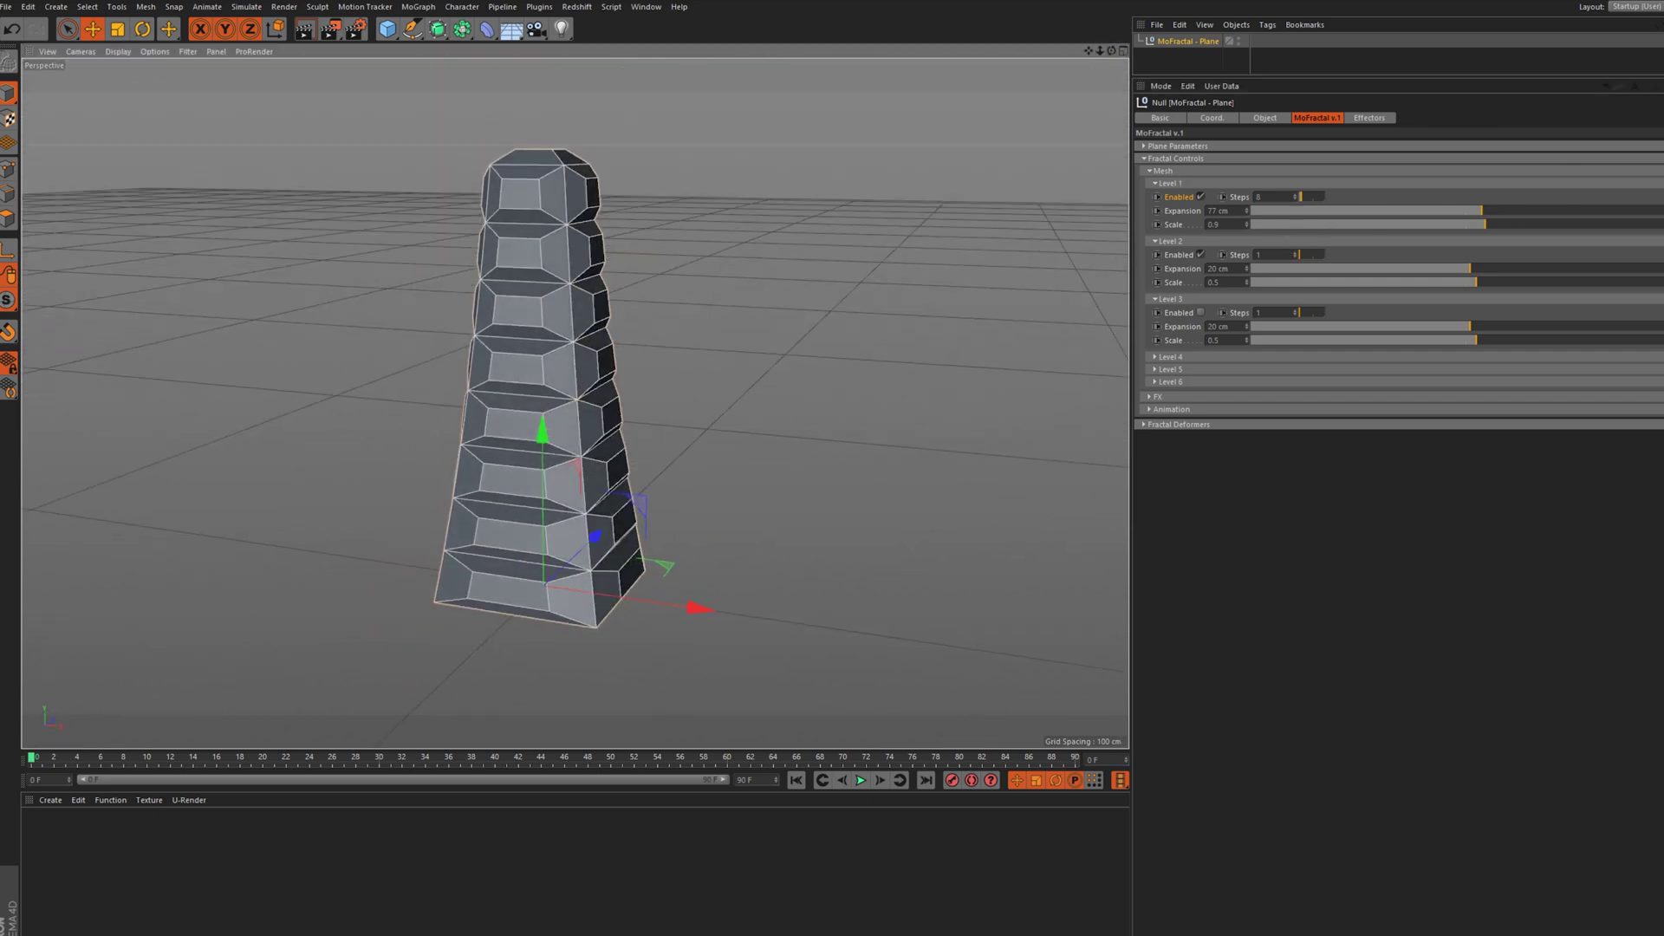
pyautogui.click(1294, 252)
pyautogui.click(1294, 252)
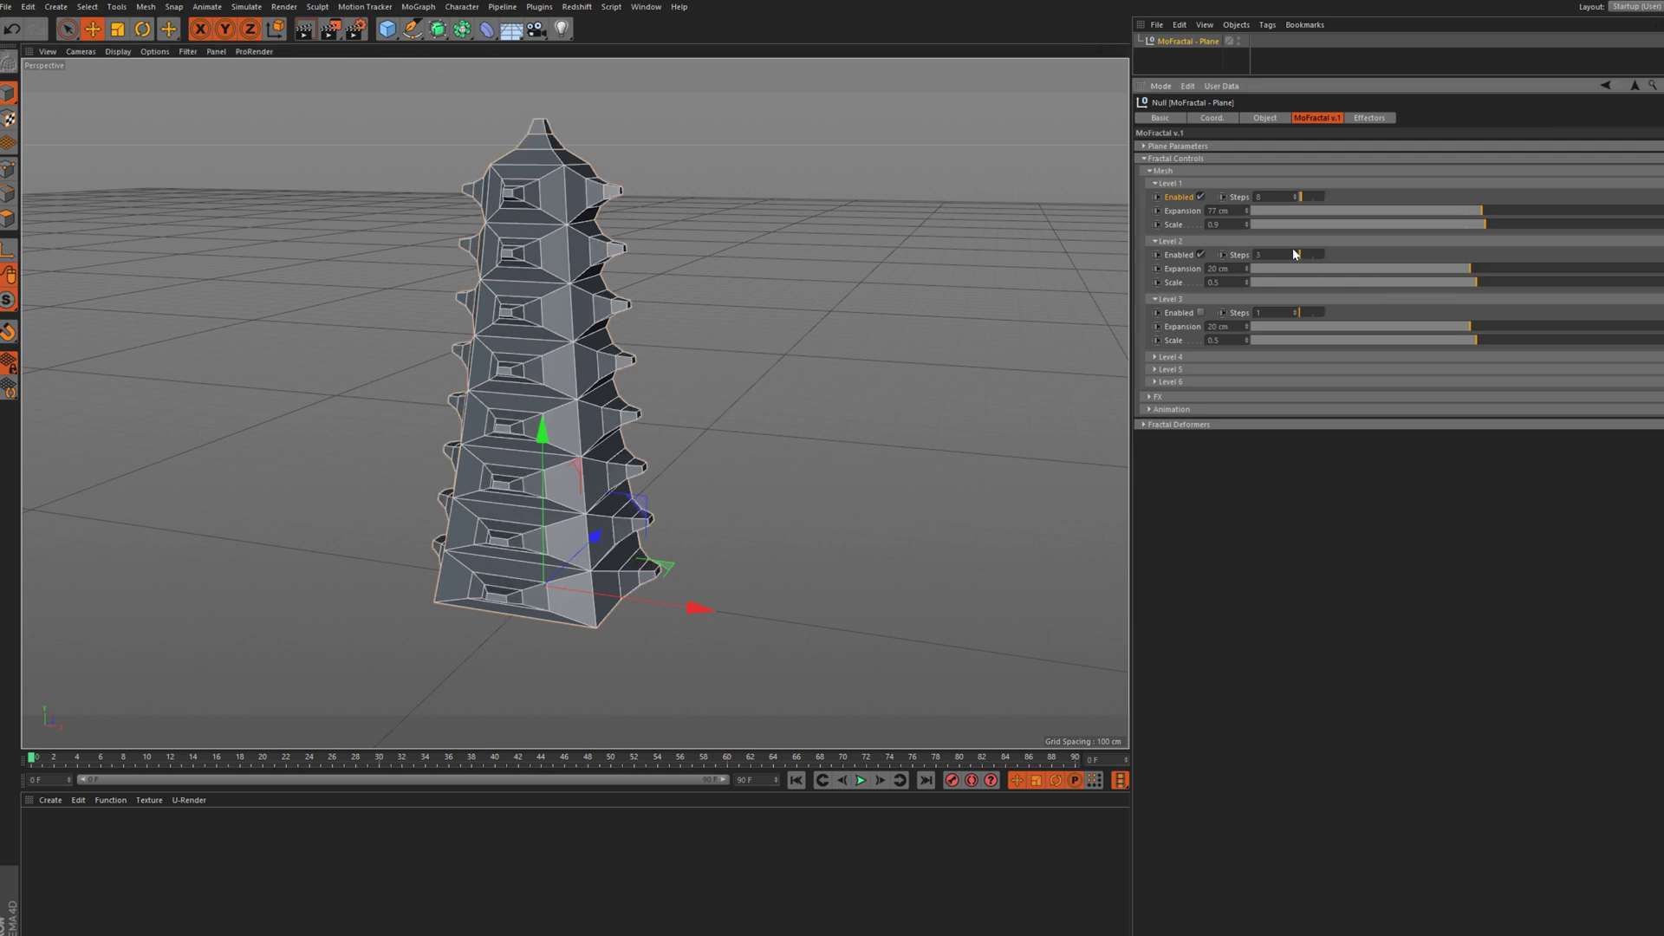
pyautogui.moveTo(1481, 269)
pyautogui.mouseDown()
pyautogui.moveTo(1489, 283)
pyautogui.moveTo(1483, 267)
pyautogui.mouseUp()
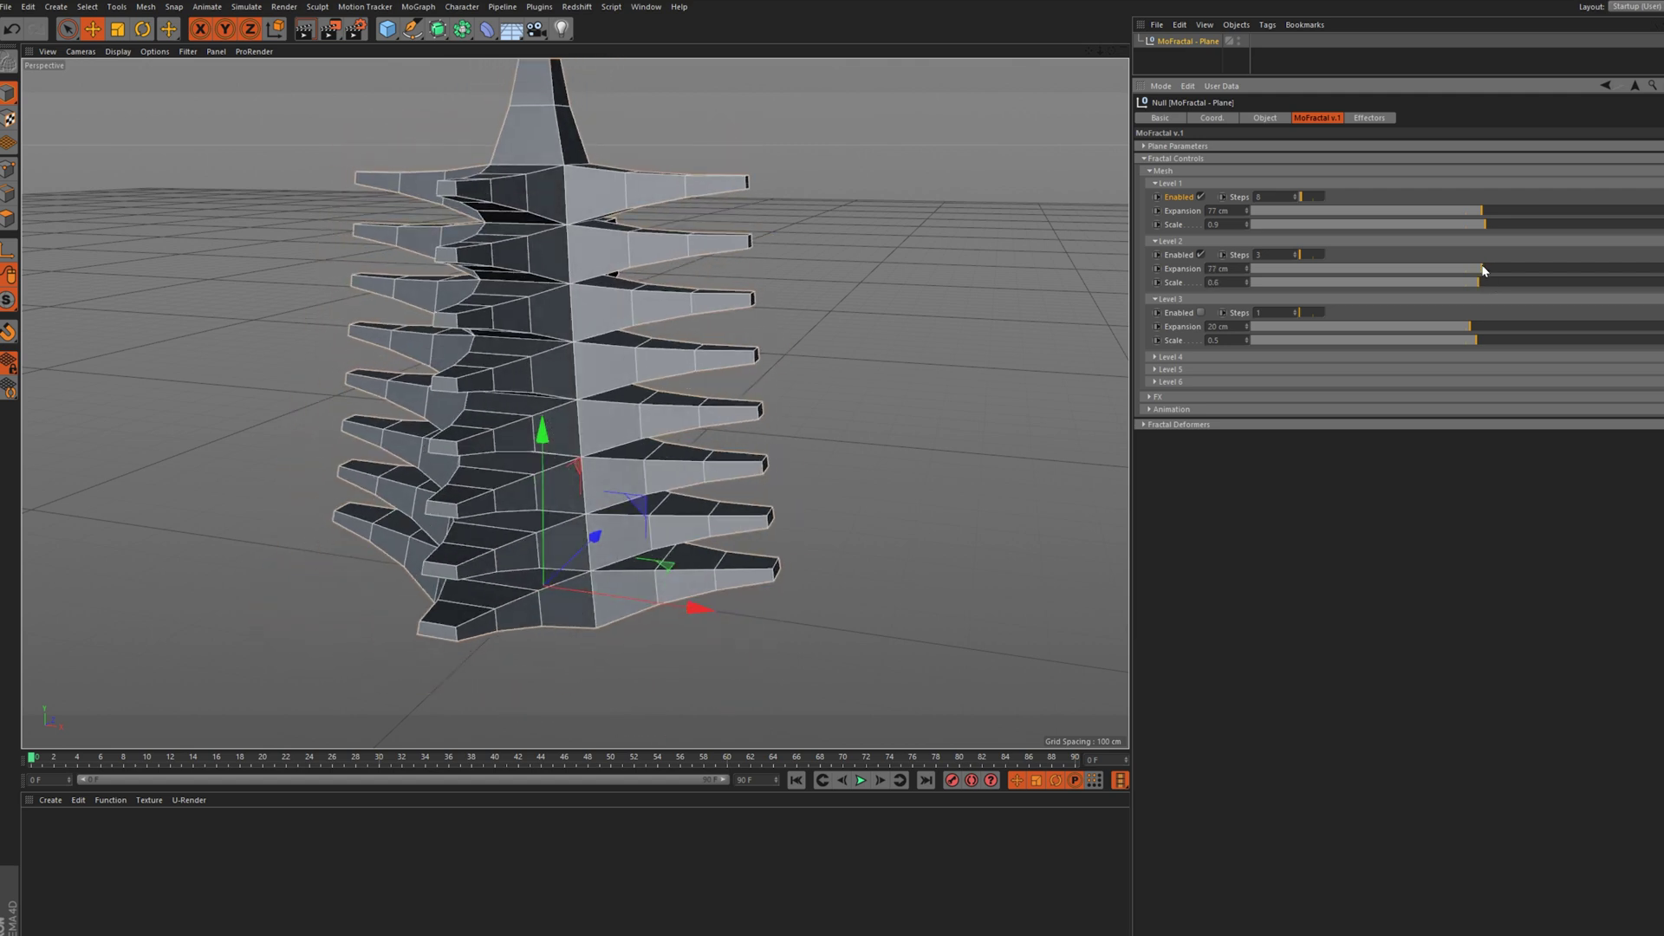
# Enable Level 3 with an expansion of 22 cm and 3 steps
pyautogui.click(1202, 311)
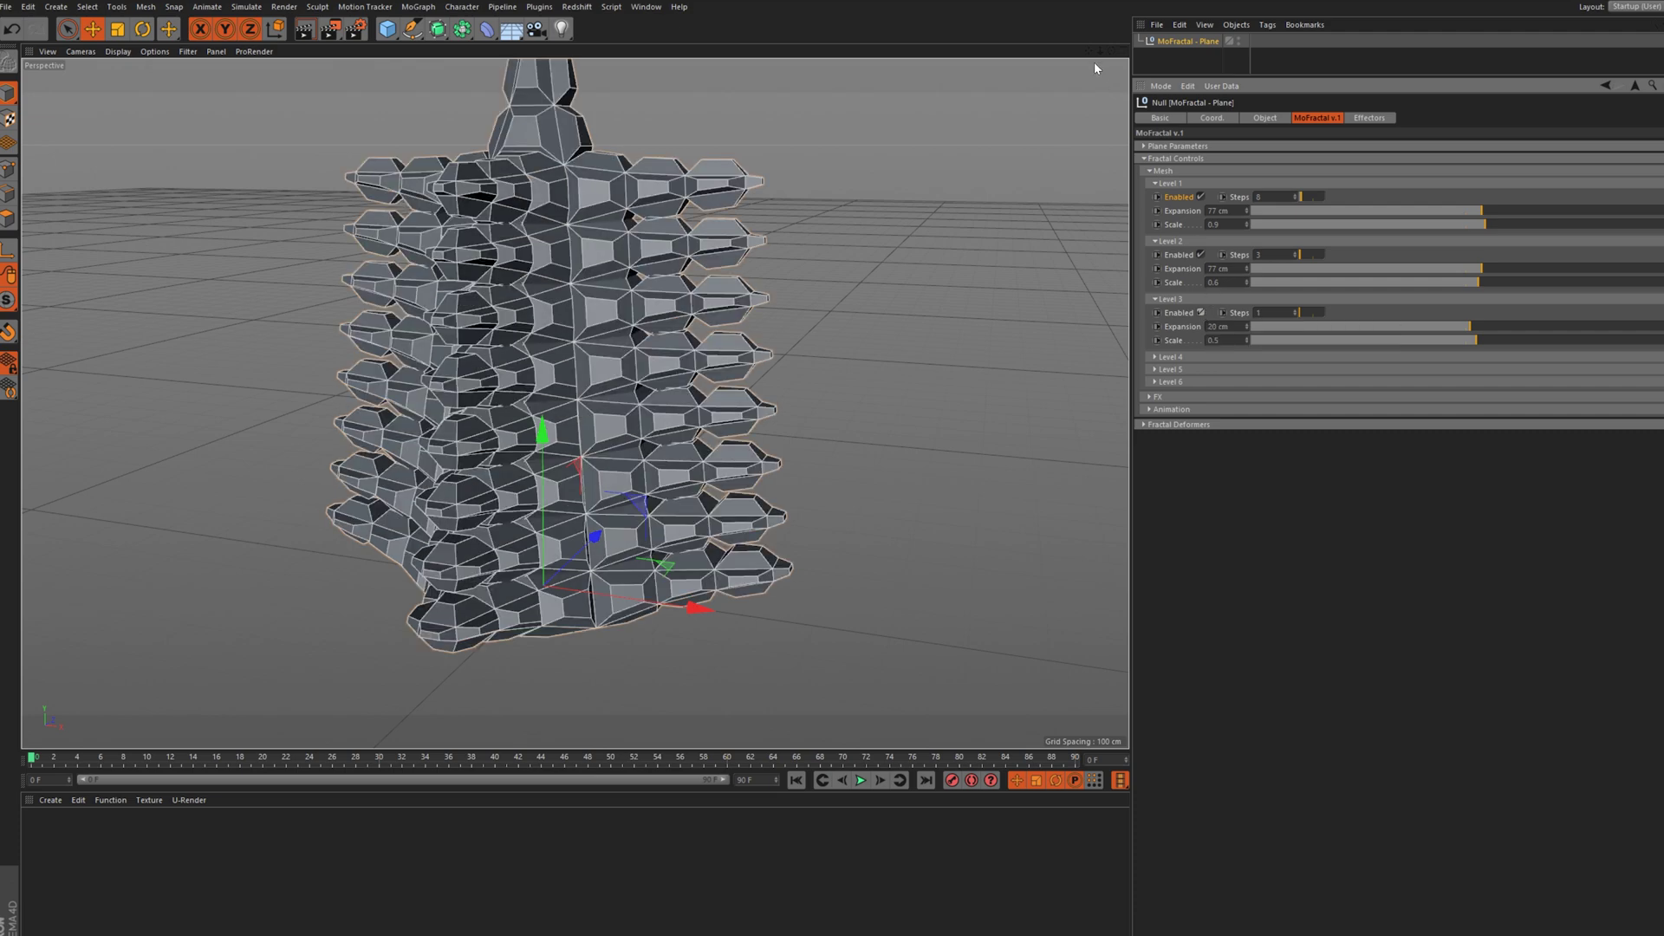
pyautogui.moveTo(1088, 51)
pyautogui.mouseDown()
pyautogui.moveTo(1111, 104)
pyautogui.moveTo(1075, 51)
pyautogui.moveTo(1022, 51)
pyautogui.moveTo(1098, 81)
pyautogui.moveTo(1098, 98)
pyautogui.moveTo(1353, 26)
pyautogui.moveTo(1421, 52)
pyautogui.moveTo(1231, 122)
pyautogui.moveTo(1074, 139)
pyautogui.moveTo(1248, 17)
pyautogui.moveTo(1083, 54)
pyautogui.mouseUp()
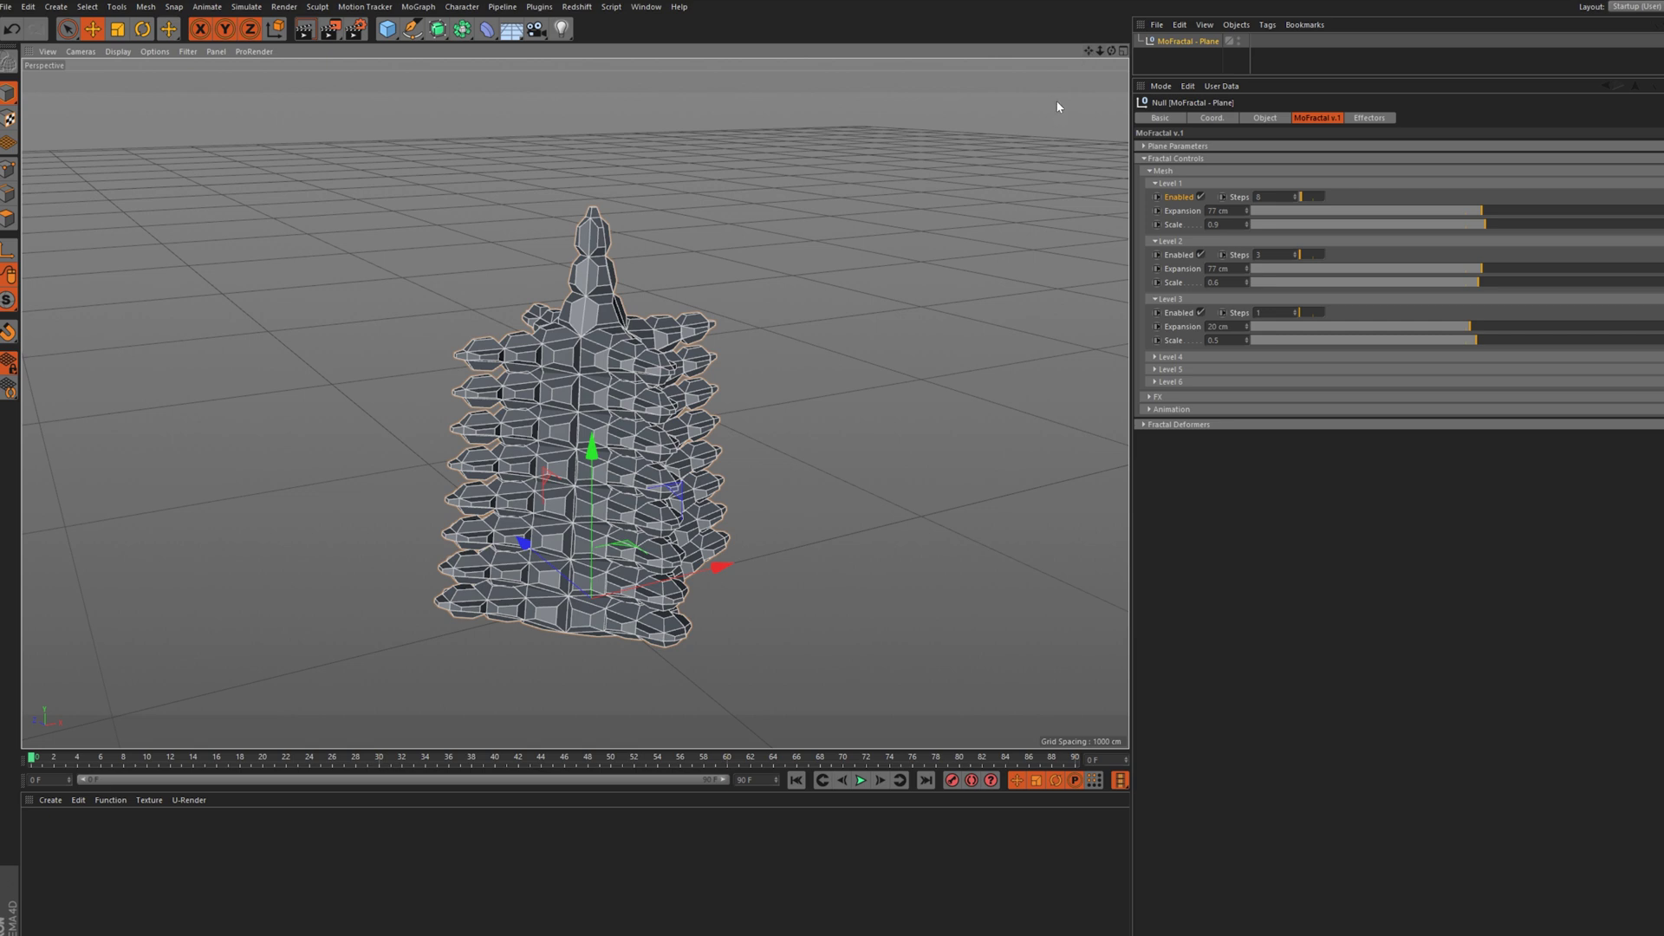
pyautogui.moveTo(1461, 326)
pyautogui.mouseDown()
pyautogui.moveTo(1485, 323)
pyautogui.moveTo(1470, 326)
pyautogui.mouseUp()
pyautogui.click(1296, 309)
pyautogui.click(1296, 309)
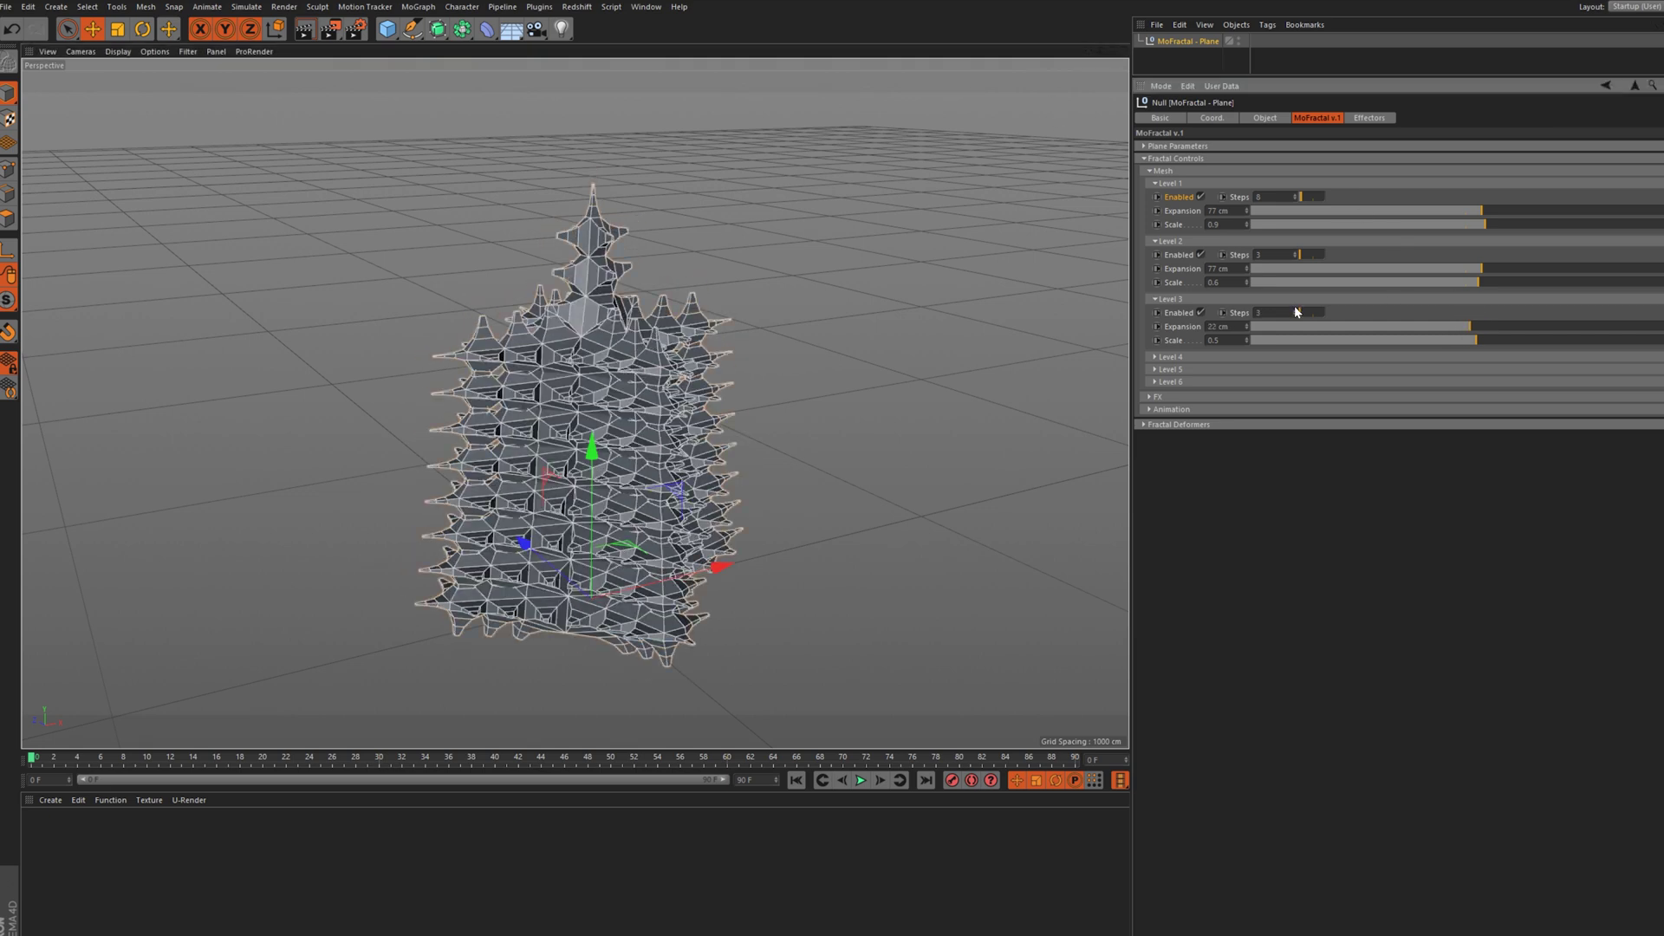
# Enable the Level 4 and Level 5 mesh subdivisions and briefly check the Level 6 settings
pyautogui.click(1195, 357)
pyautogui.click(1200, 369)
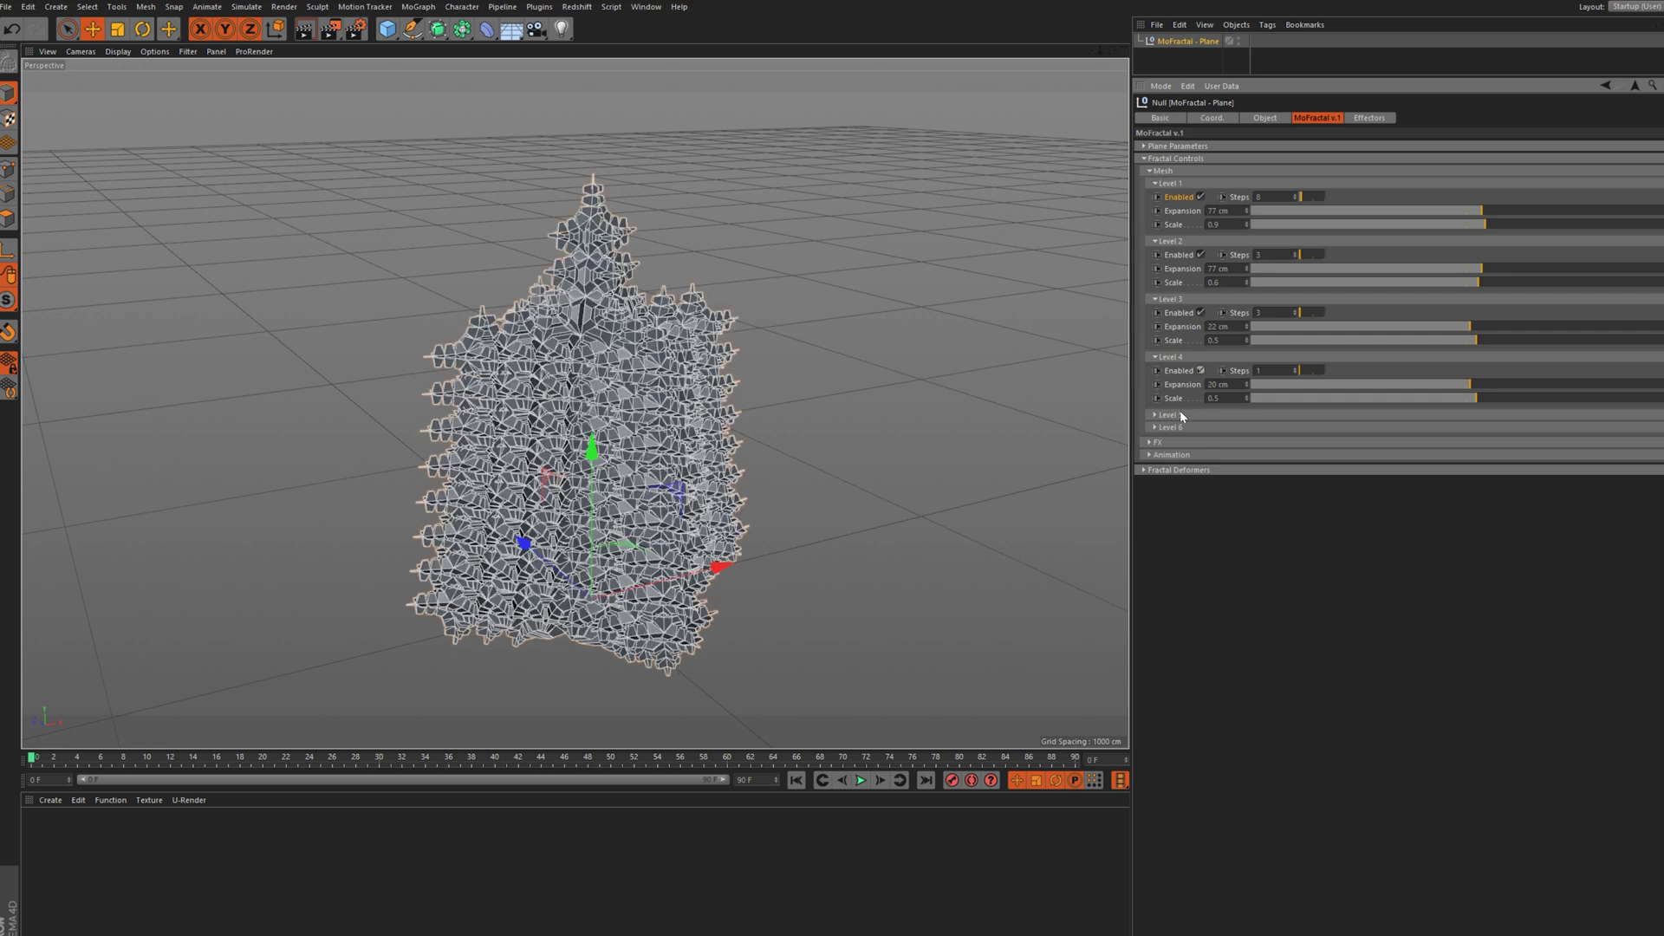
pyautogui.click(1179, 414)
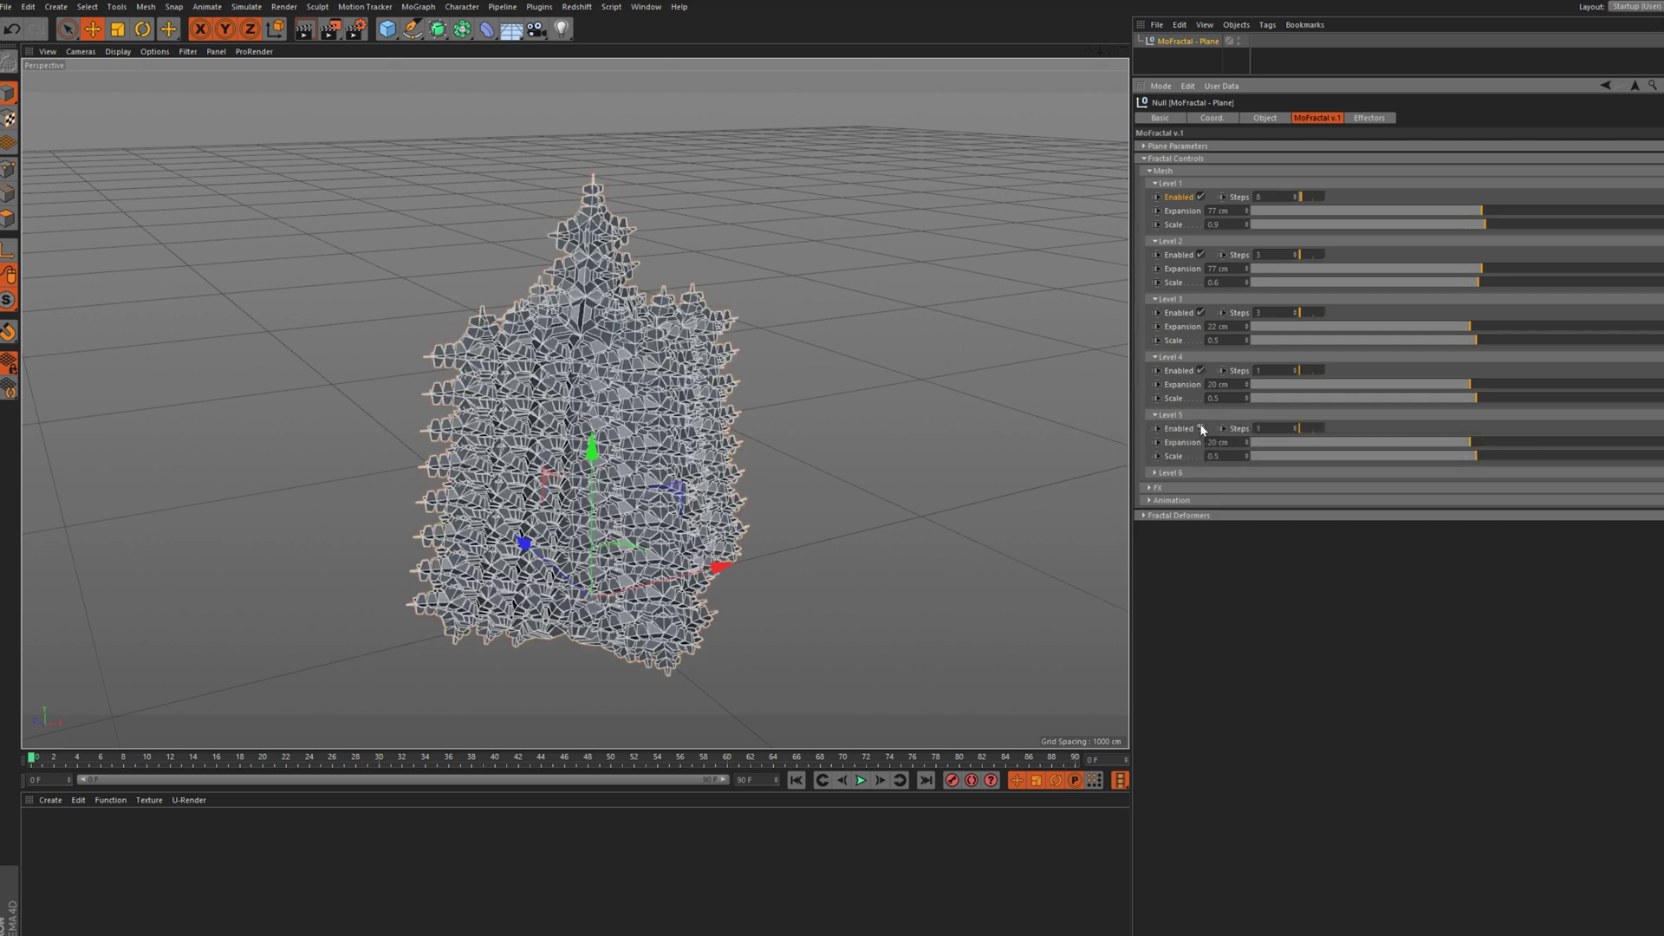
pyautogui.click(1201, 429)
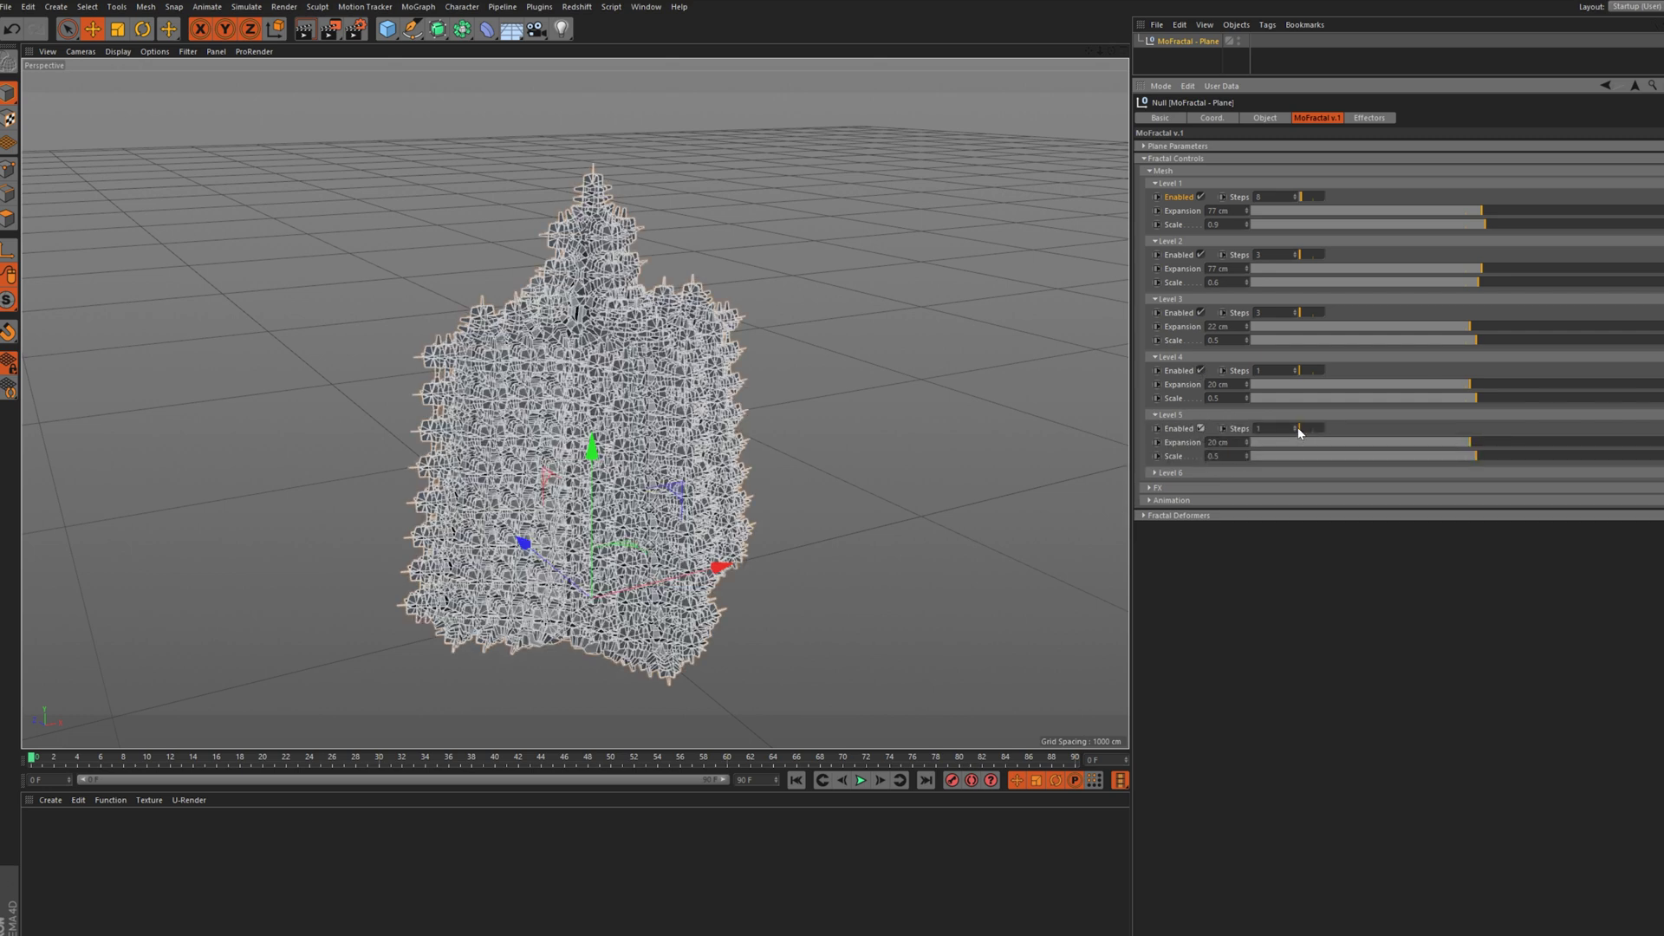
pyautogui.click(1171, 472)
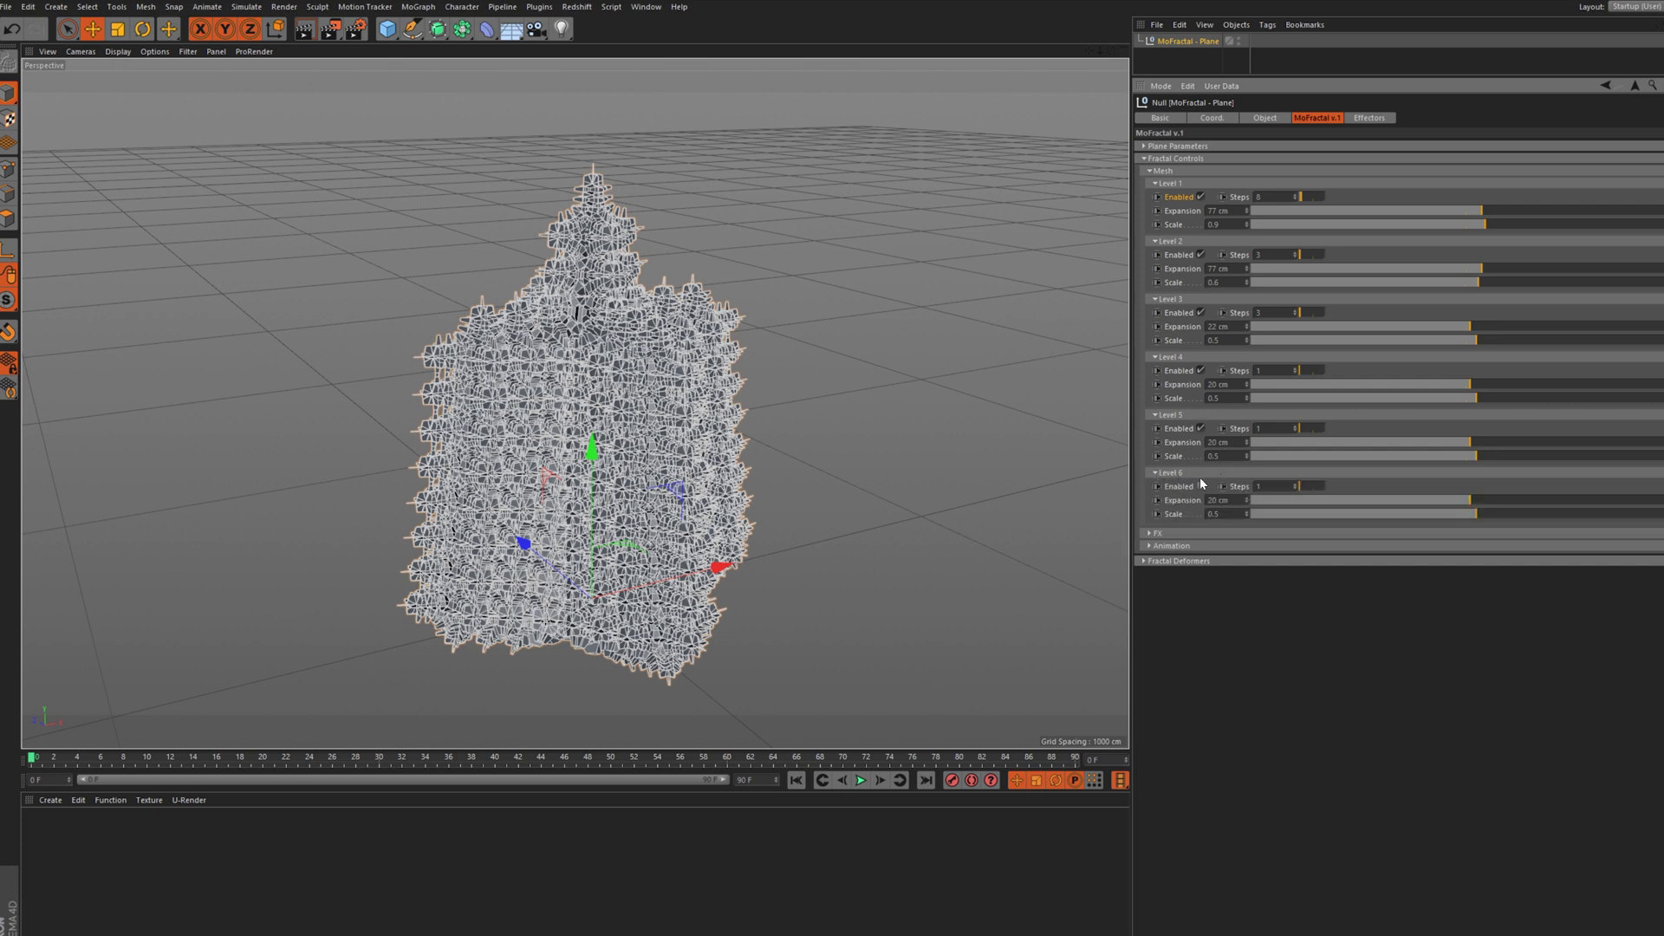
pyautogui.click(1184, 473)
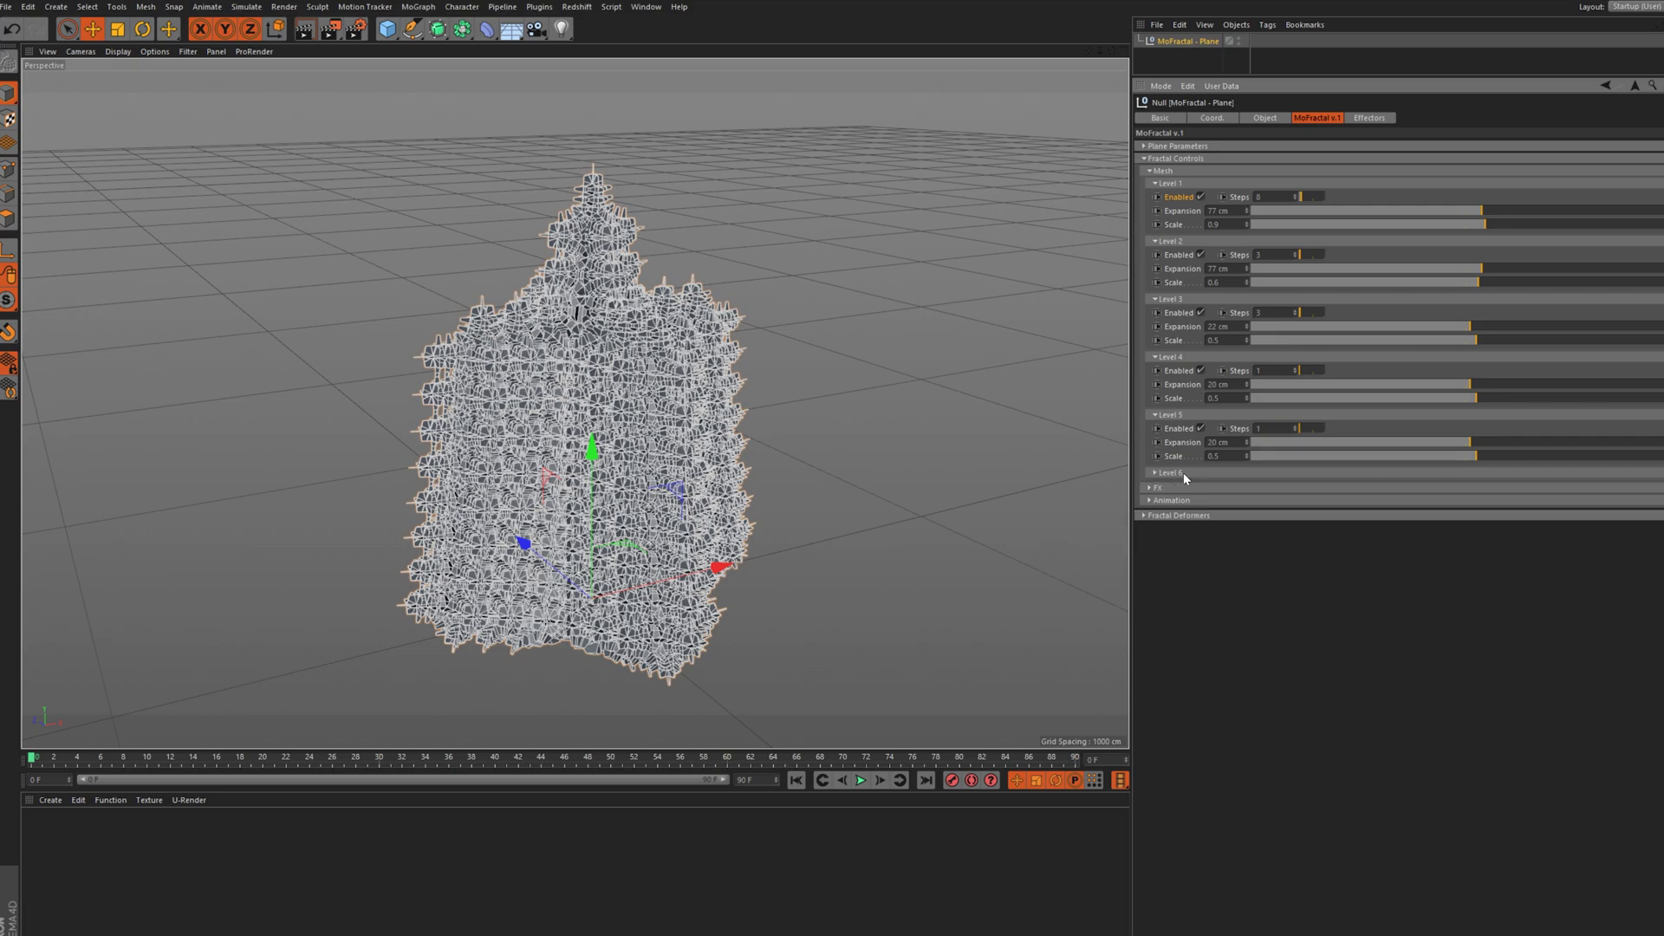
# Disable mesh Level 5, Level 4 and Level 3, keeping only the first two levels active
pyautogui.moveTo(1113, 52); pyautogui.dragTo(858, 82)
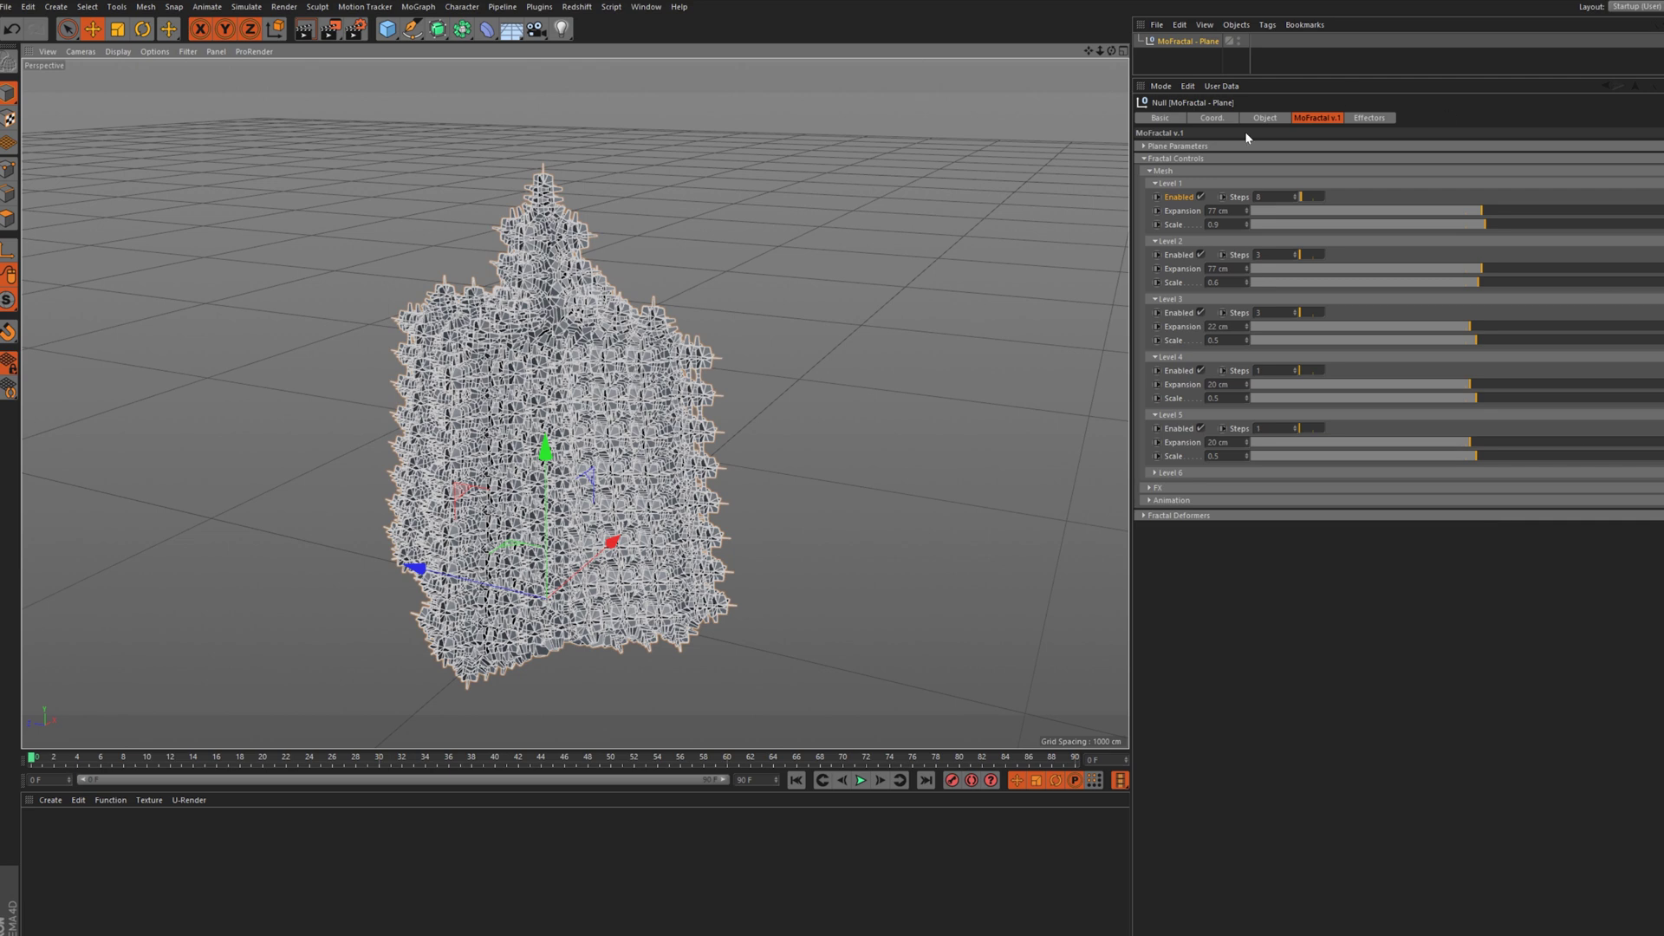
pyautogui.click(1201, 428)
pyautogui.click(1201, 370)
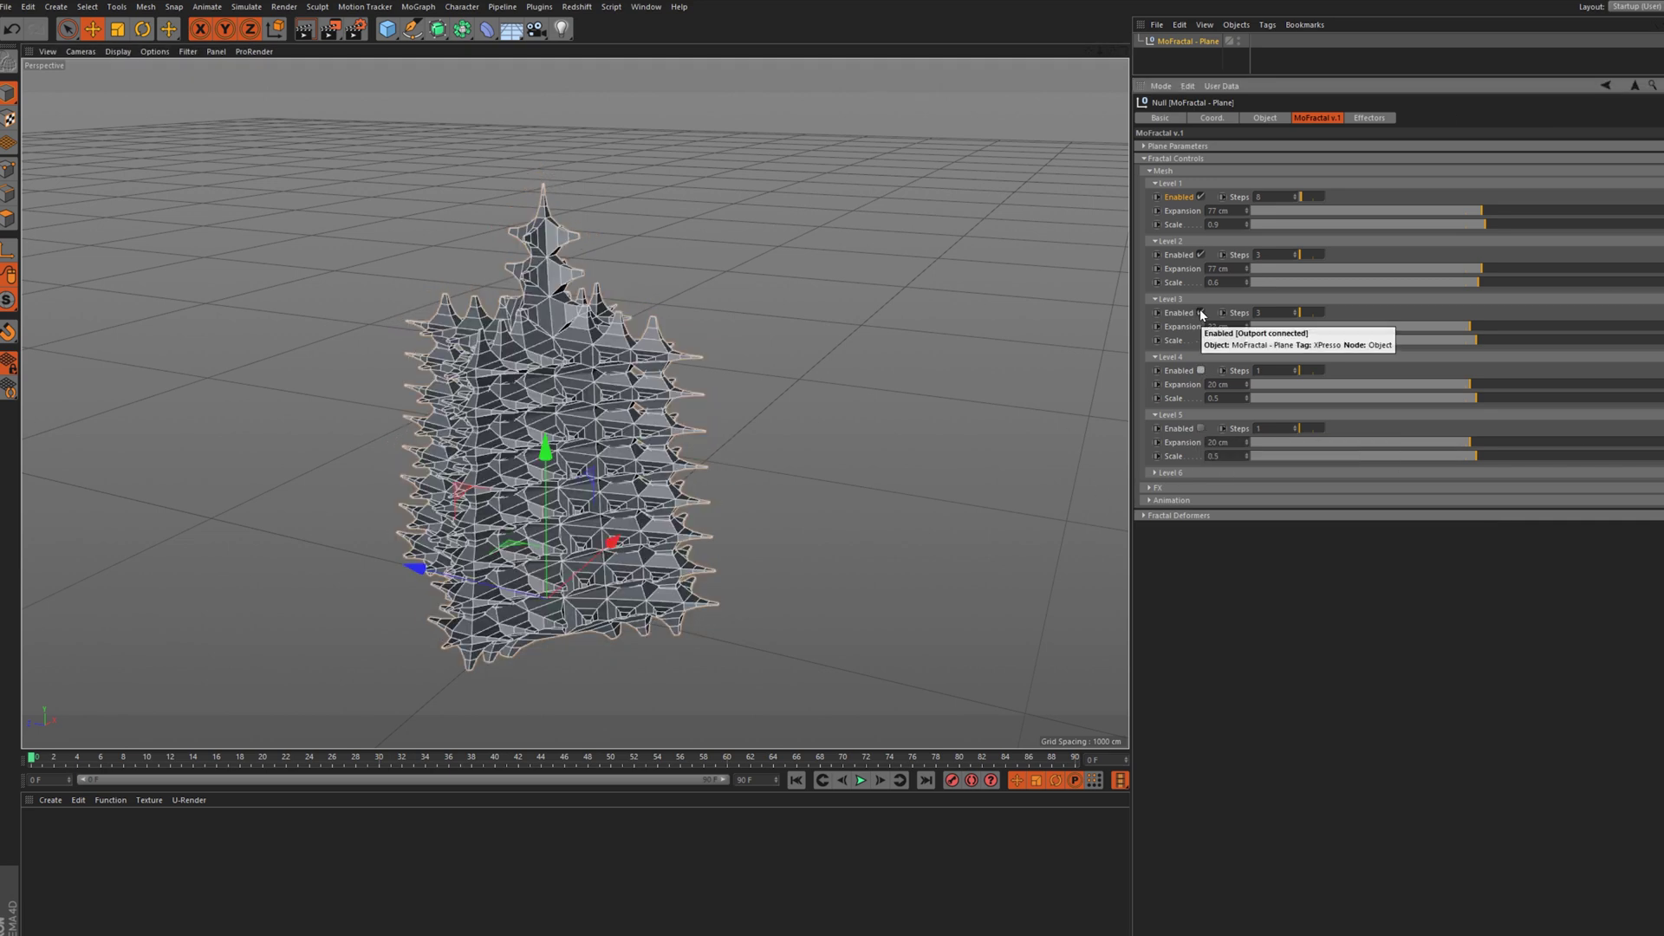
pyautogui.click(1200, 313)
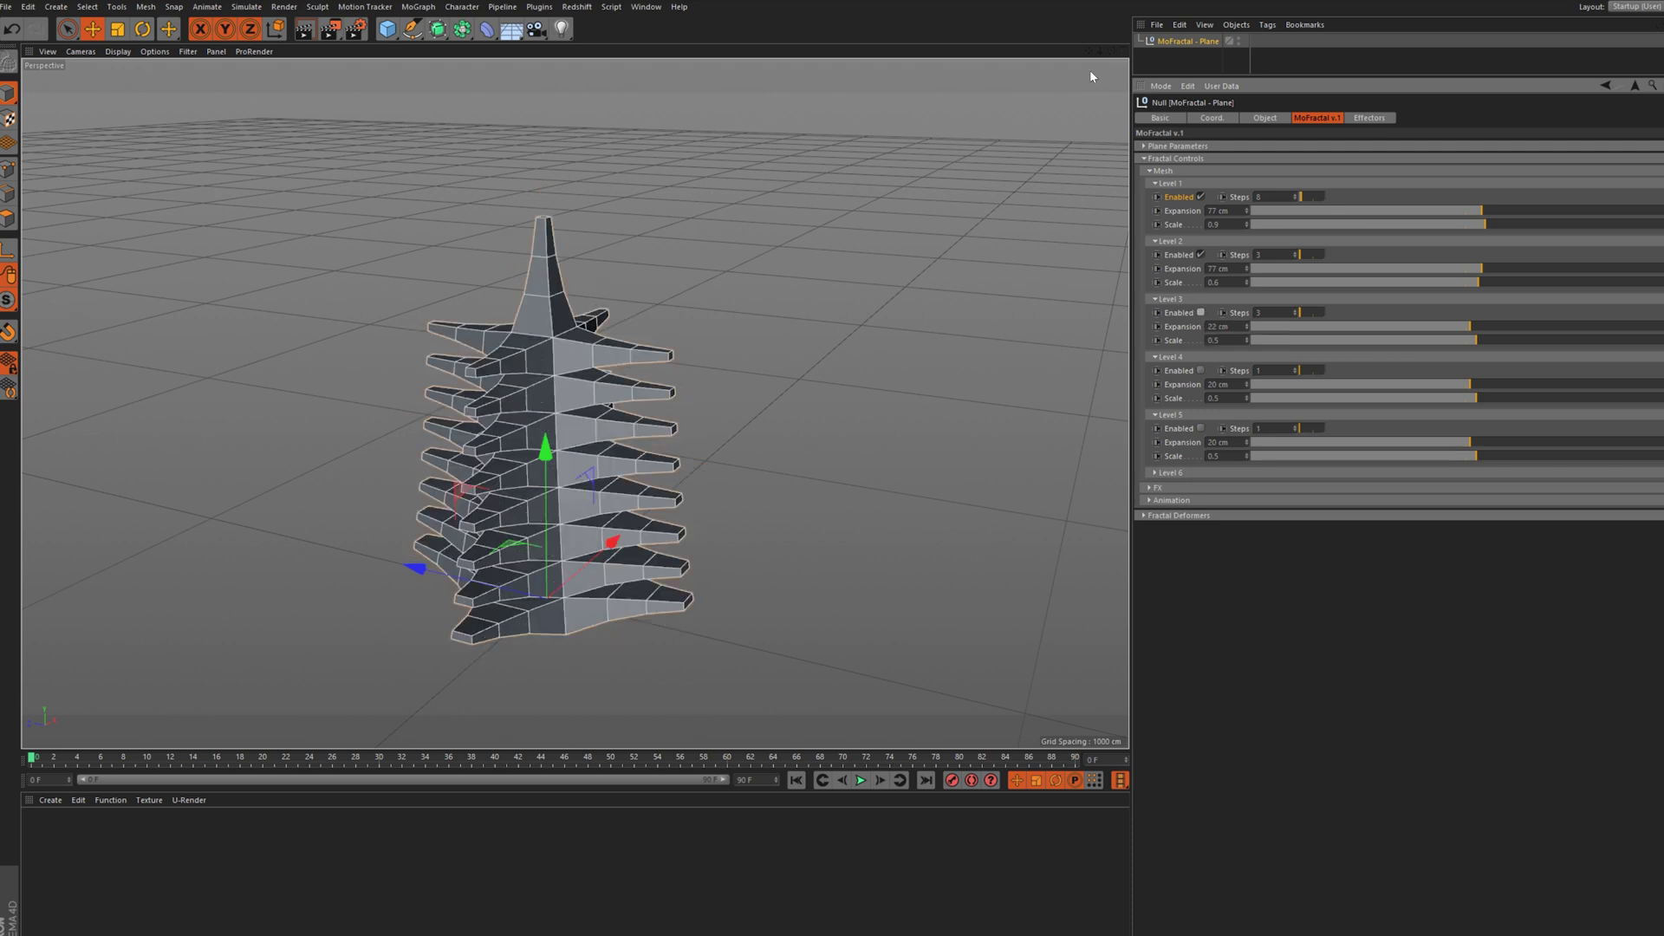
pyautogui.moveTo(1112, 51); pyautogui.dragTo(1031, 35)
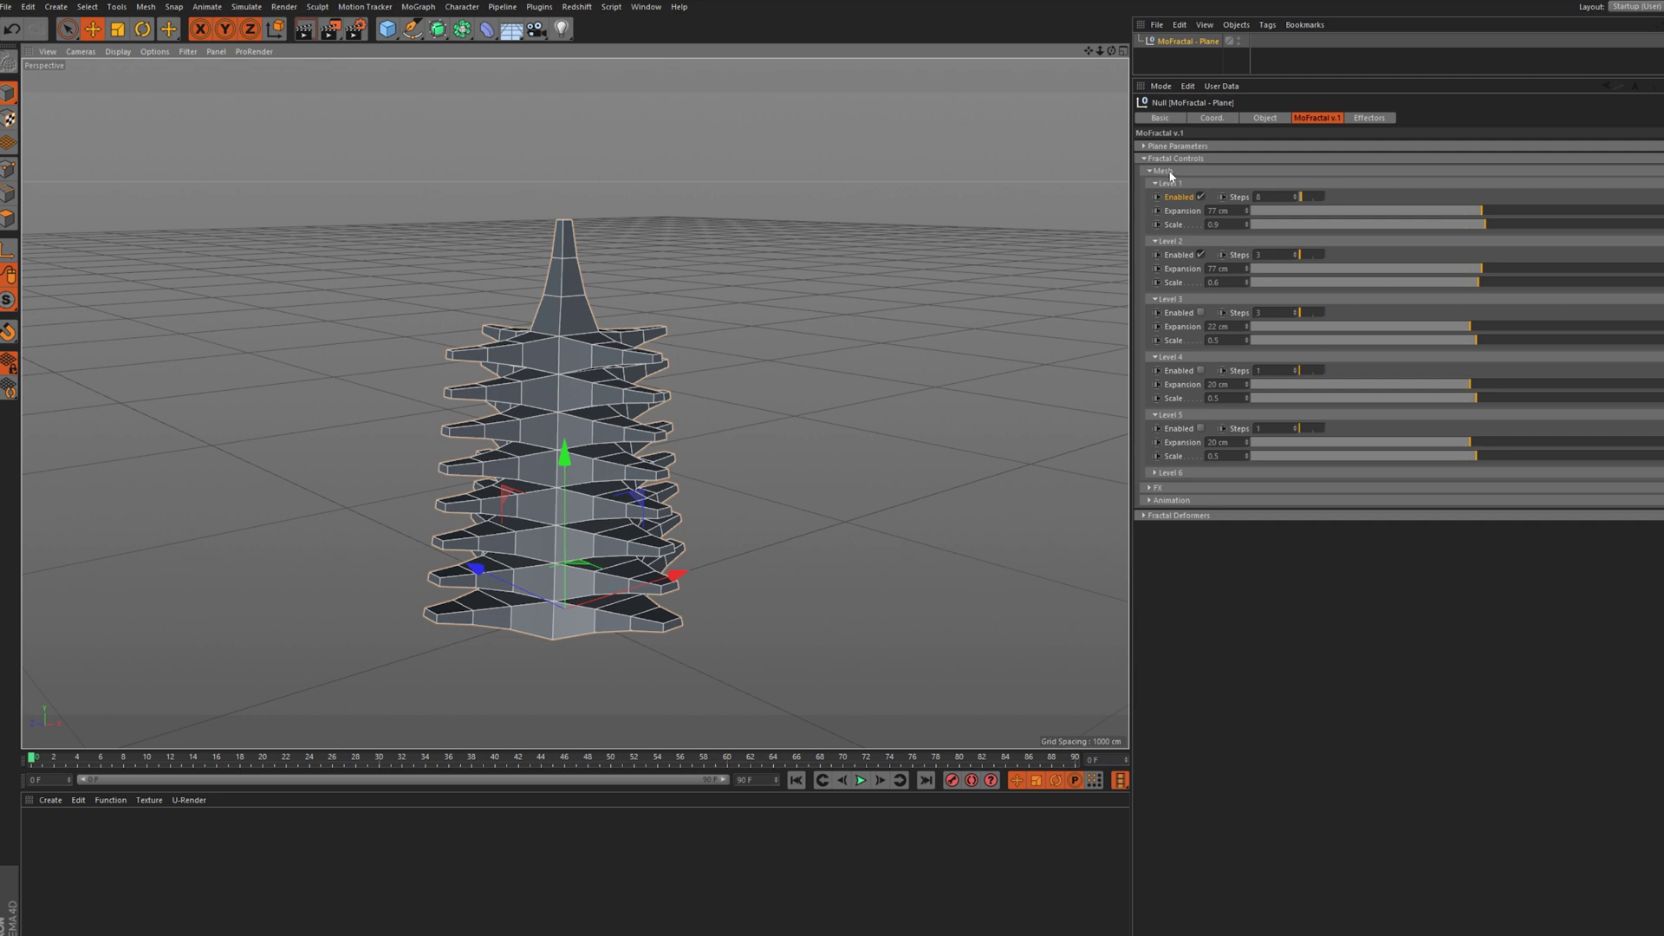
# Collapse the Mesh group and enable the FX effect with a displace of 31 cm and a scale of 0.62
pyautogui.click(1169, 172)
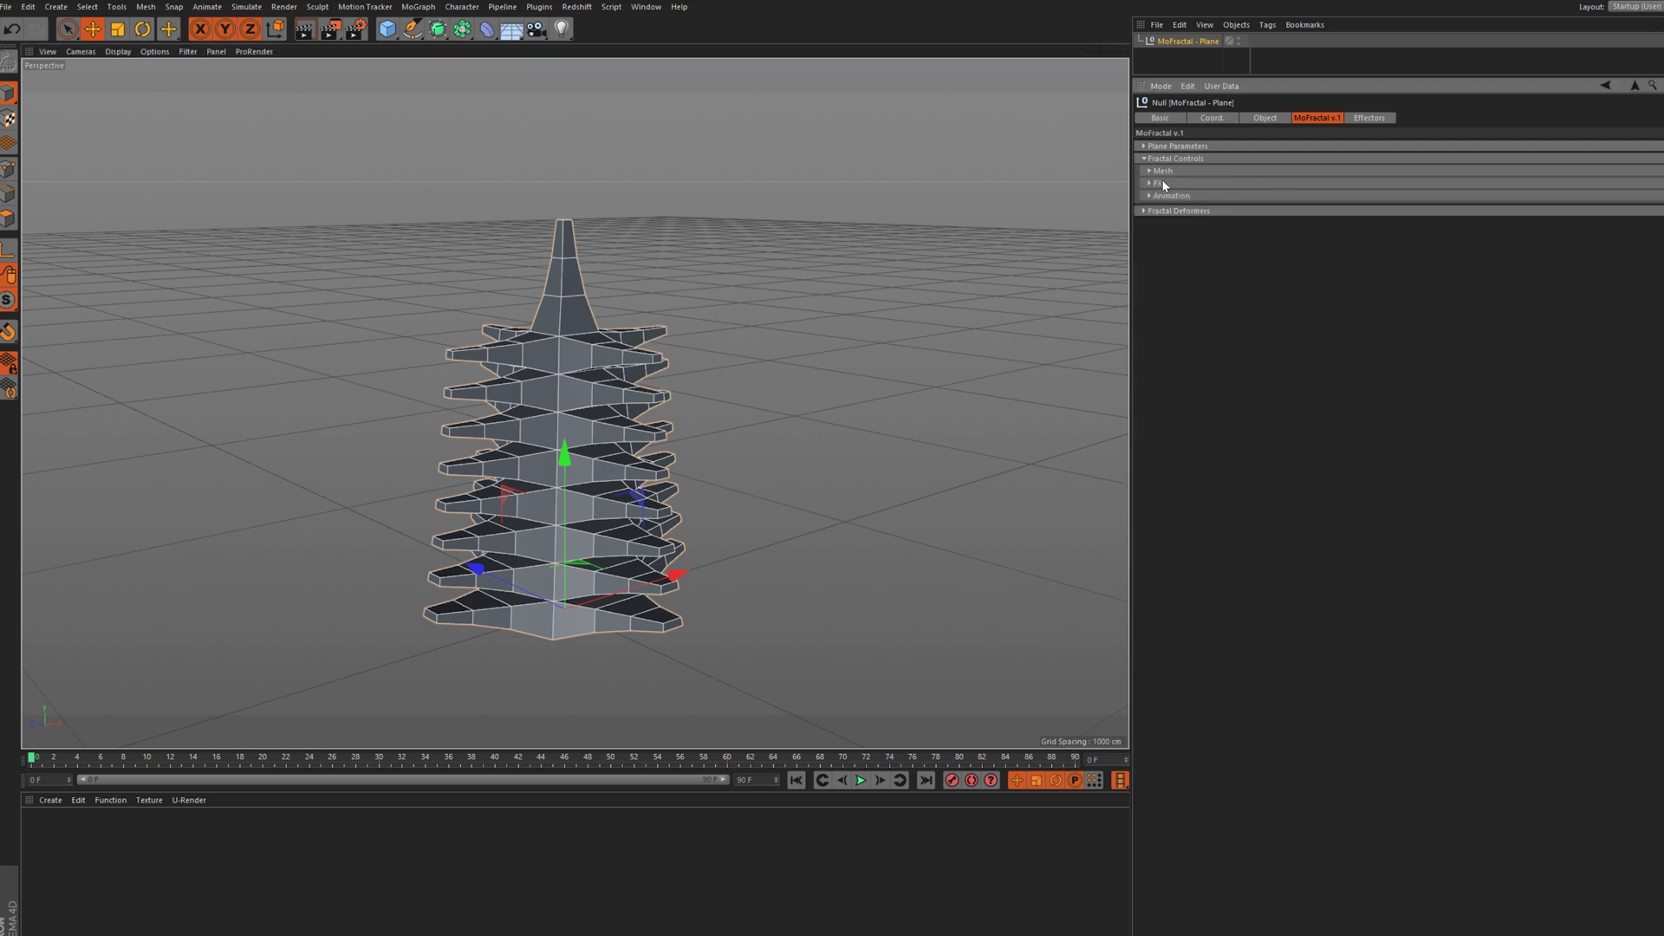
pyautogui.click(1153, 183)
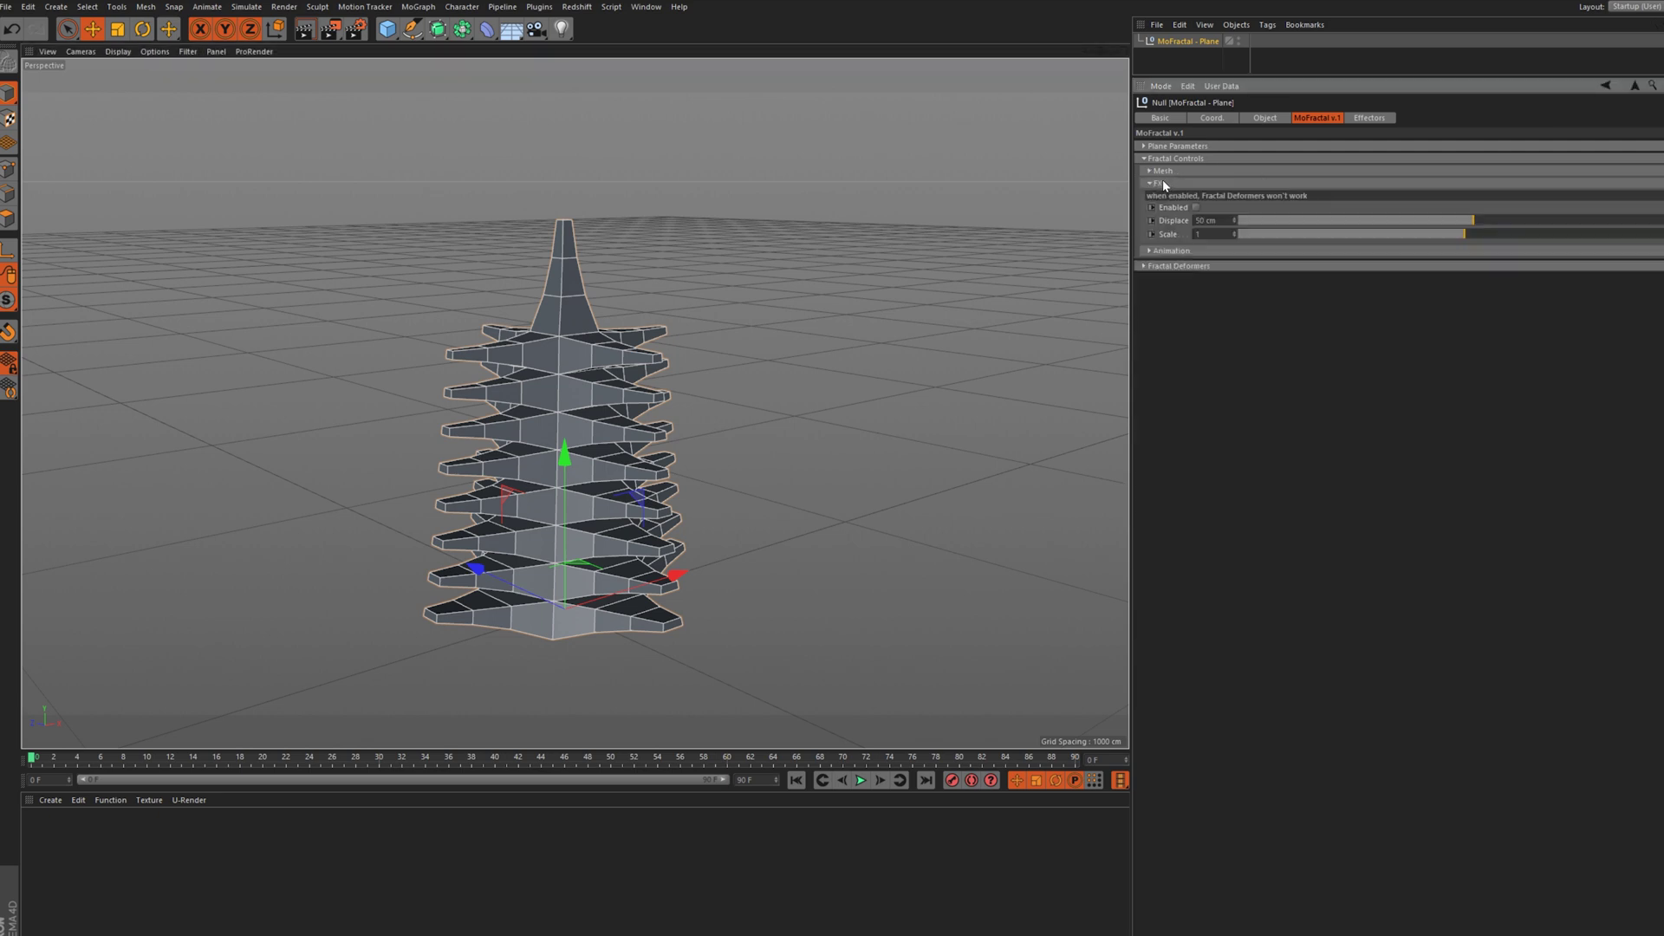
pyautogui.click(1197, 208)
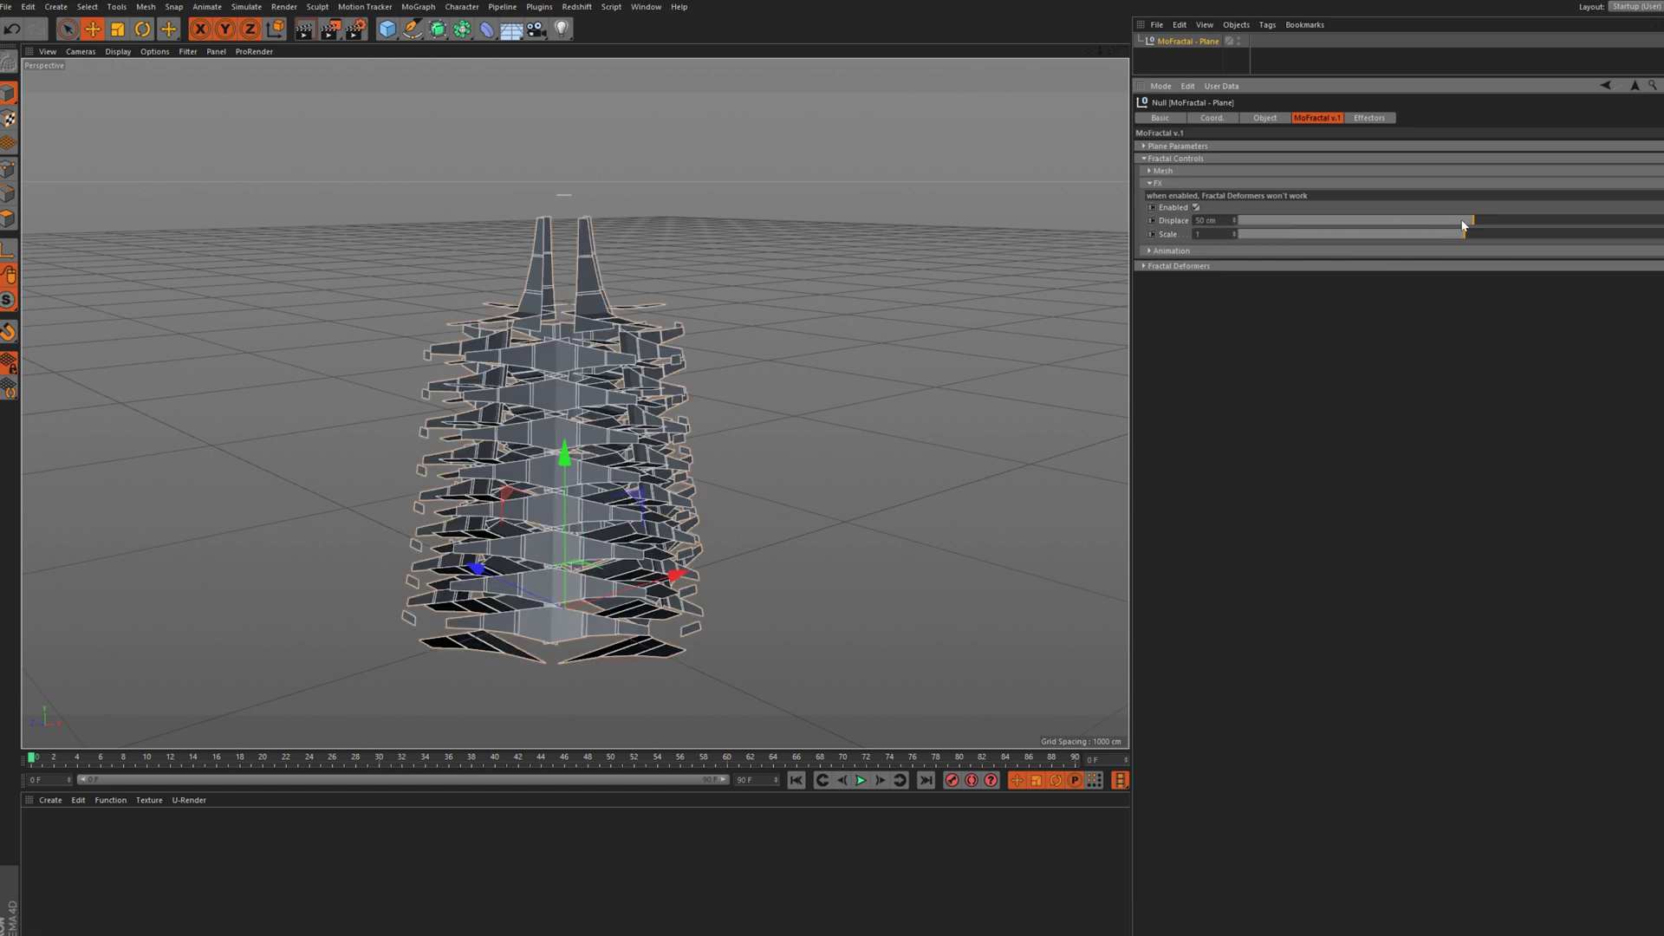
pyautogui.moveTo(1474, 222)
pyautogui.mouseDown()
pyautogui.moveTo(1501, 219)
pyautogui.moveTo(1465, 228)
pyautogui.mouseUp()
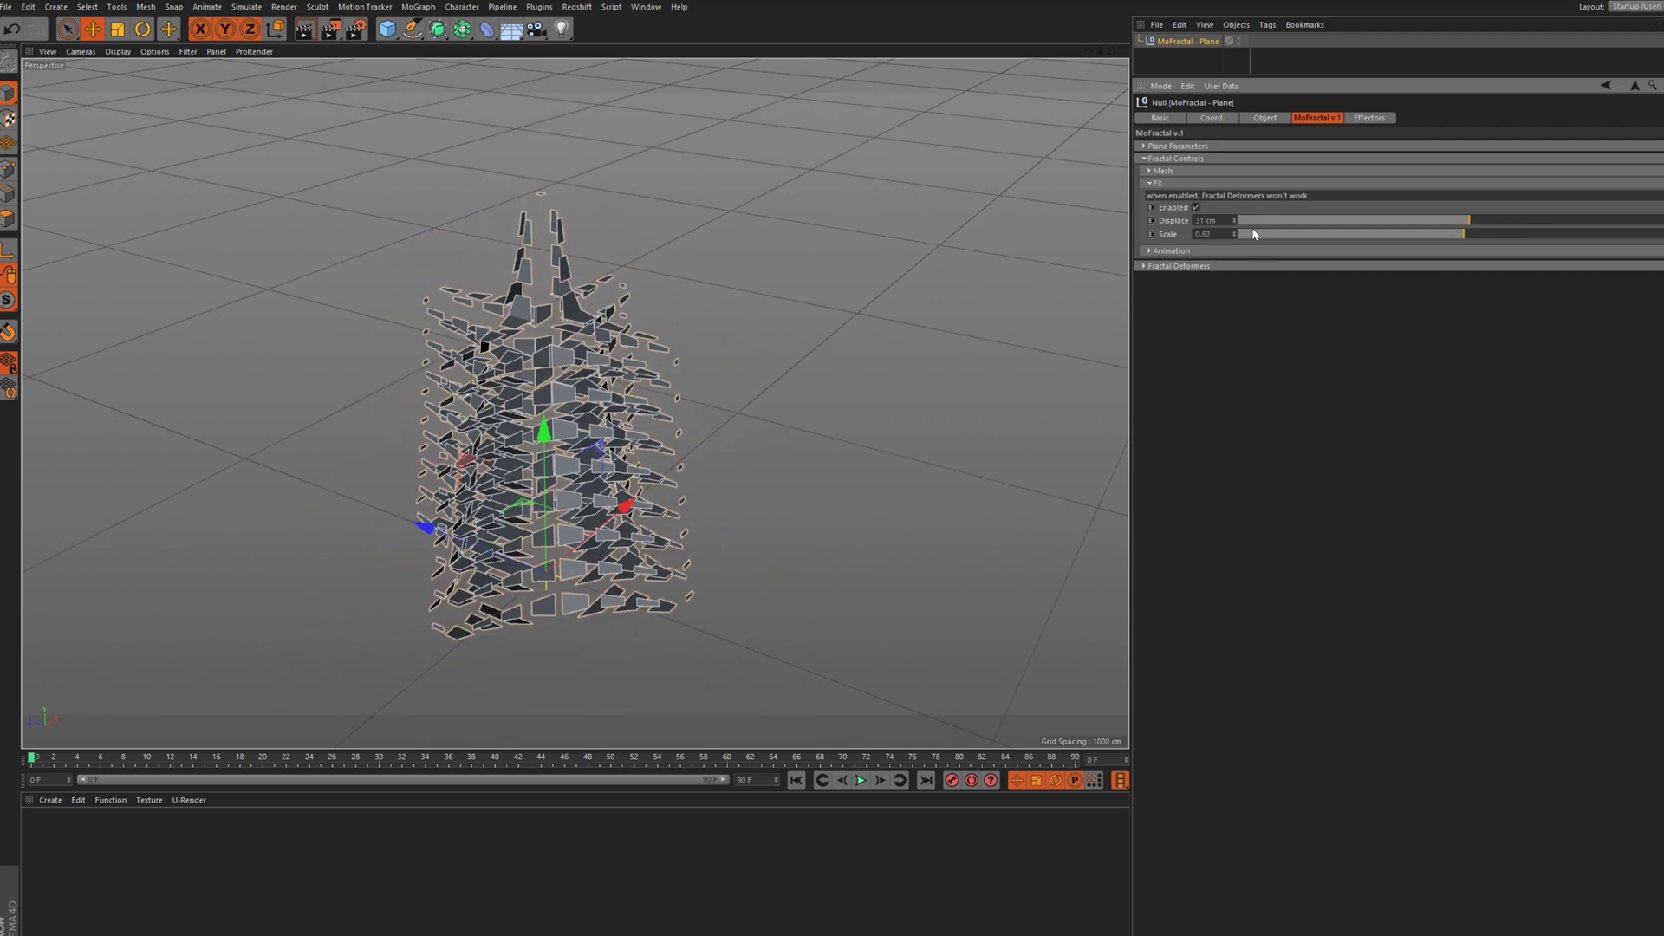
# Disable the FX effect, collapse its group and expand the Animation group
pyautogui.click(1197, 207)
pyautogui.click(1160, 183)
pyautogui.click(1183, 195)
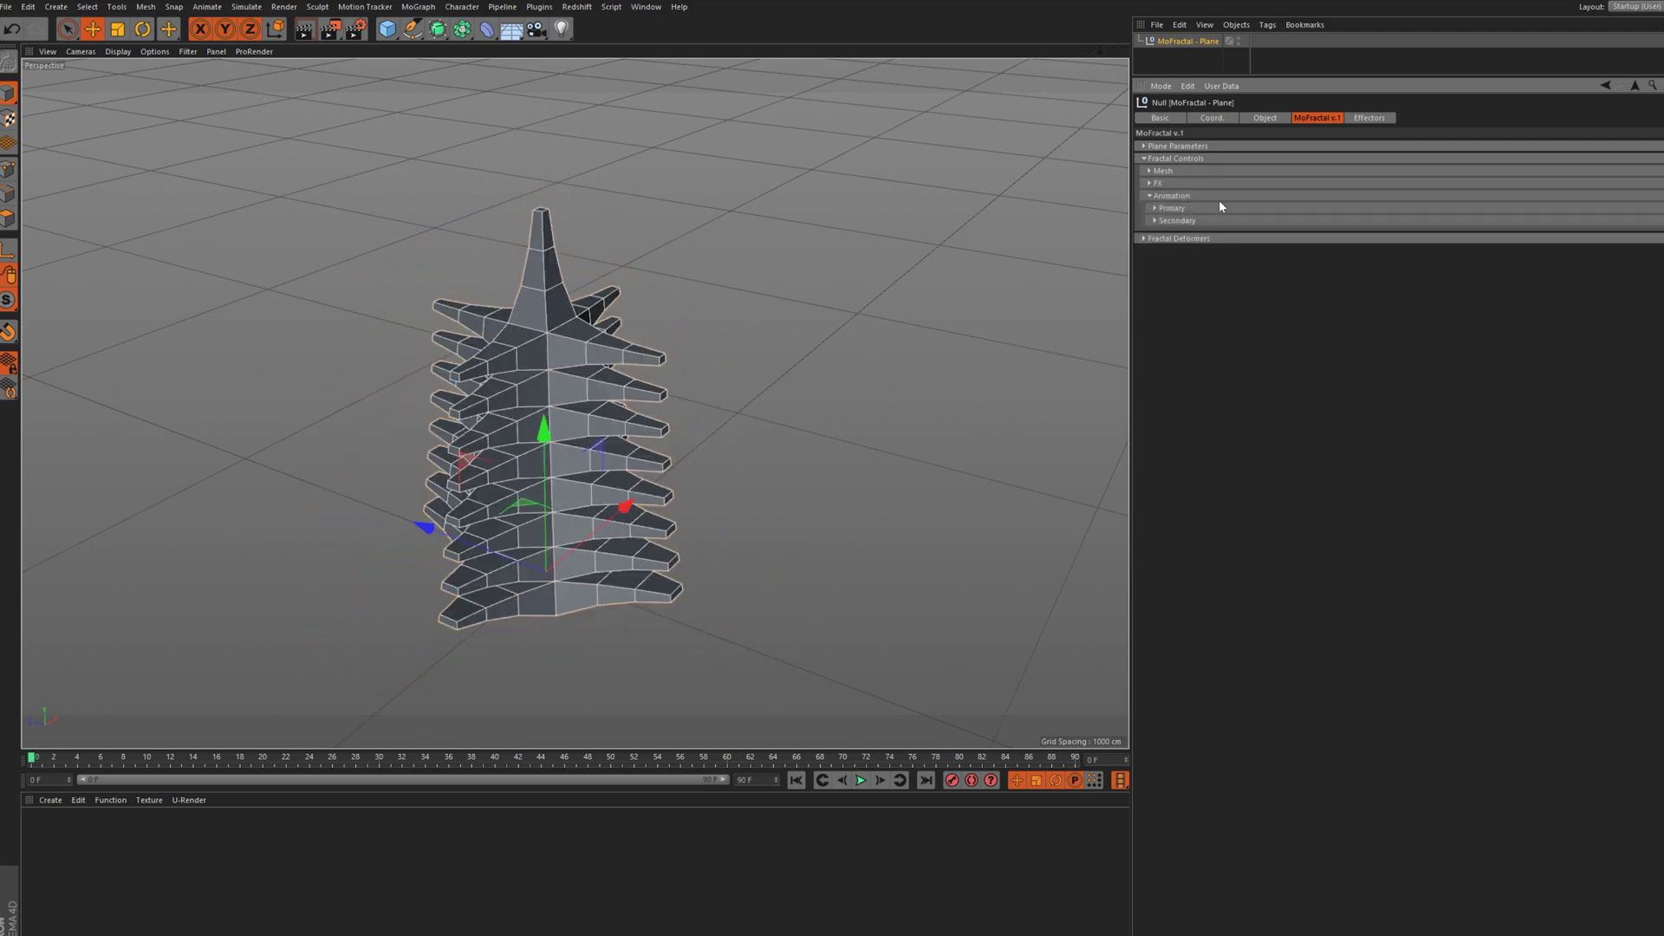
# Expand the Primary animation and Mesh groups, collapse Level 1, enable the Primary animation and start timeline playback
pyautogui.click(1172, 208)
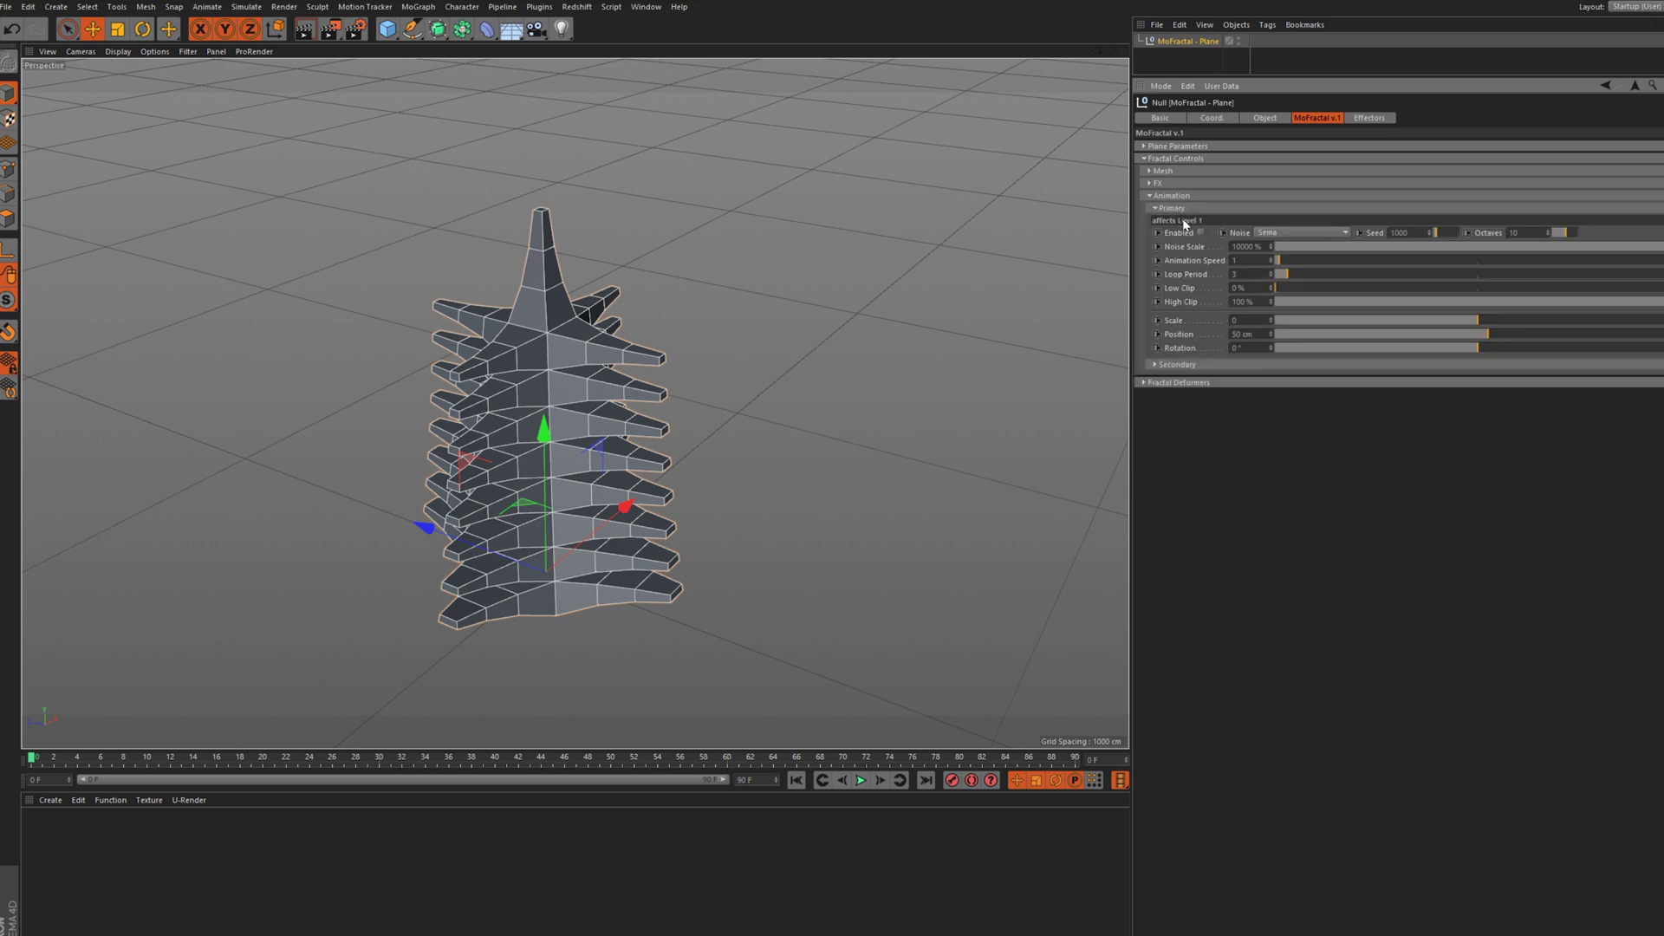
pyautogui.click(1167, 172)
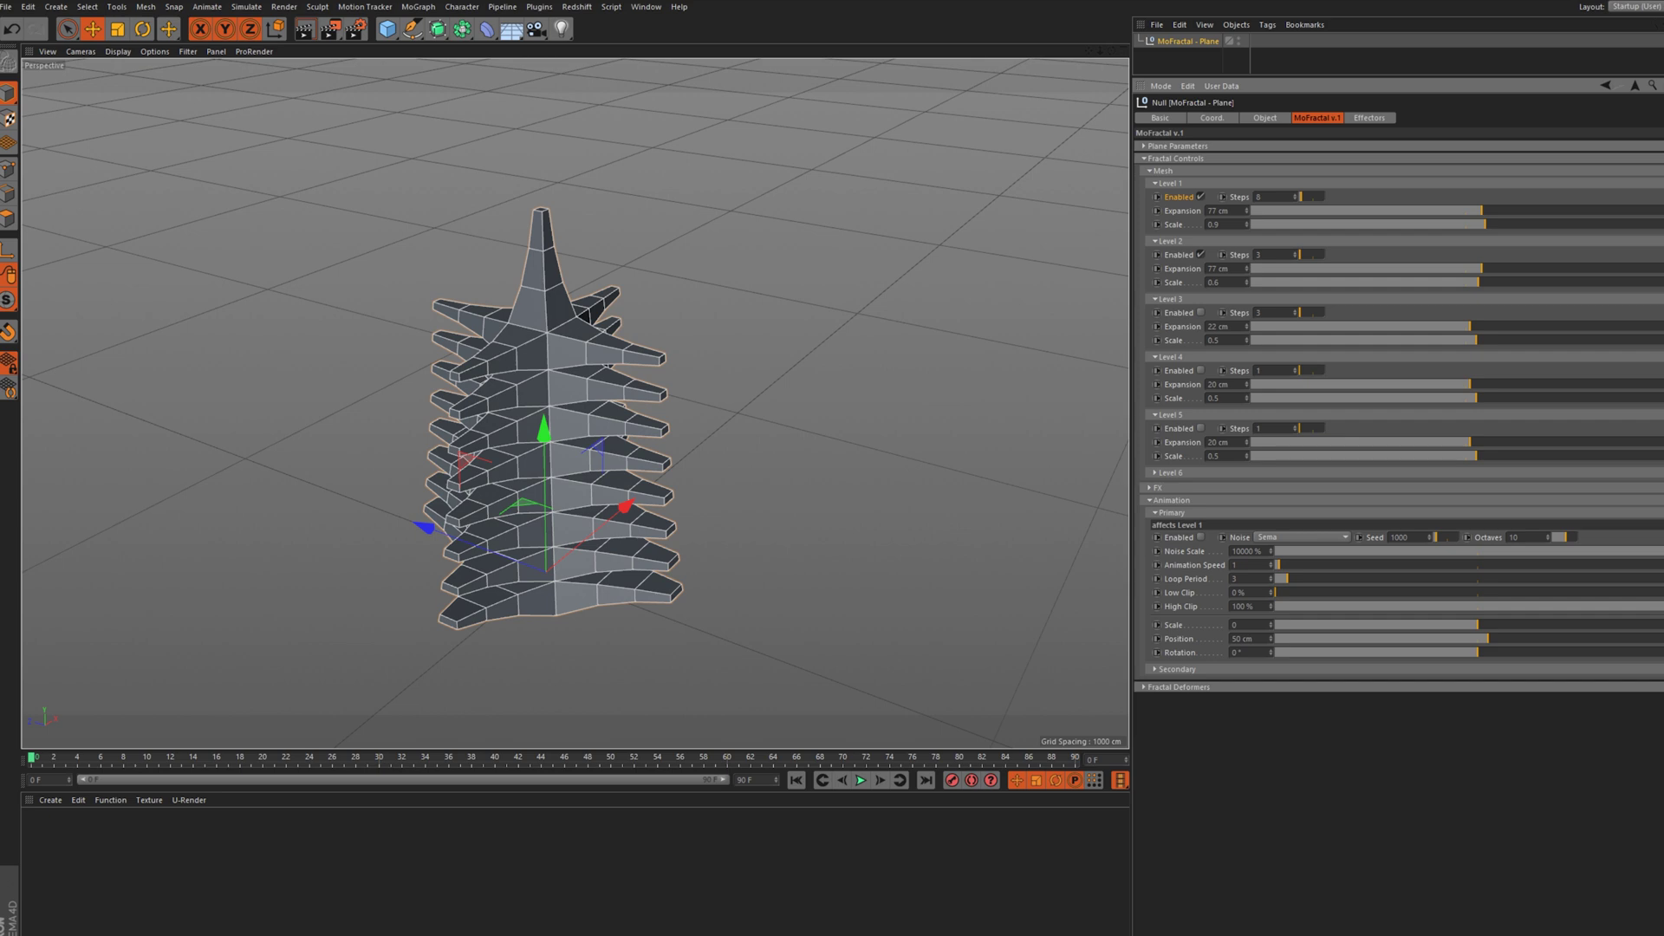
pyautogui.click(1170, 184)
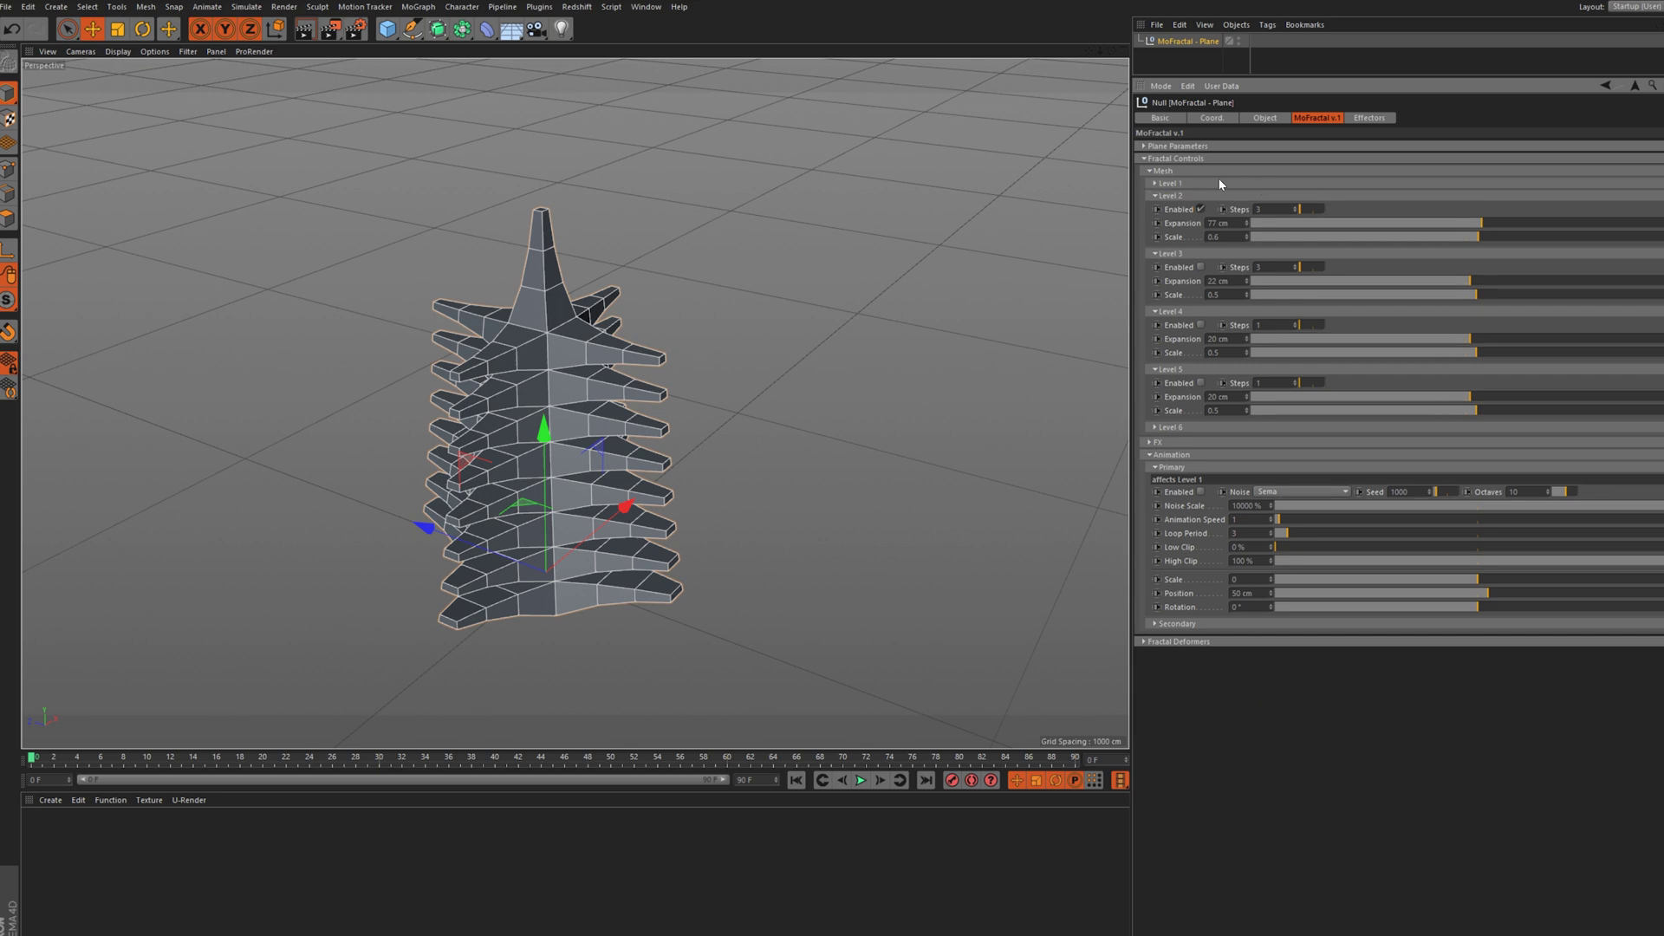
pyautogui.click(1201, 491)
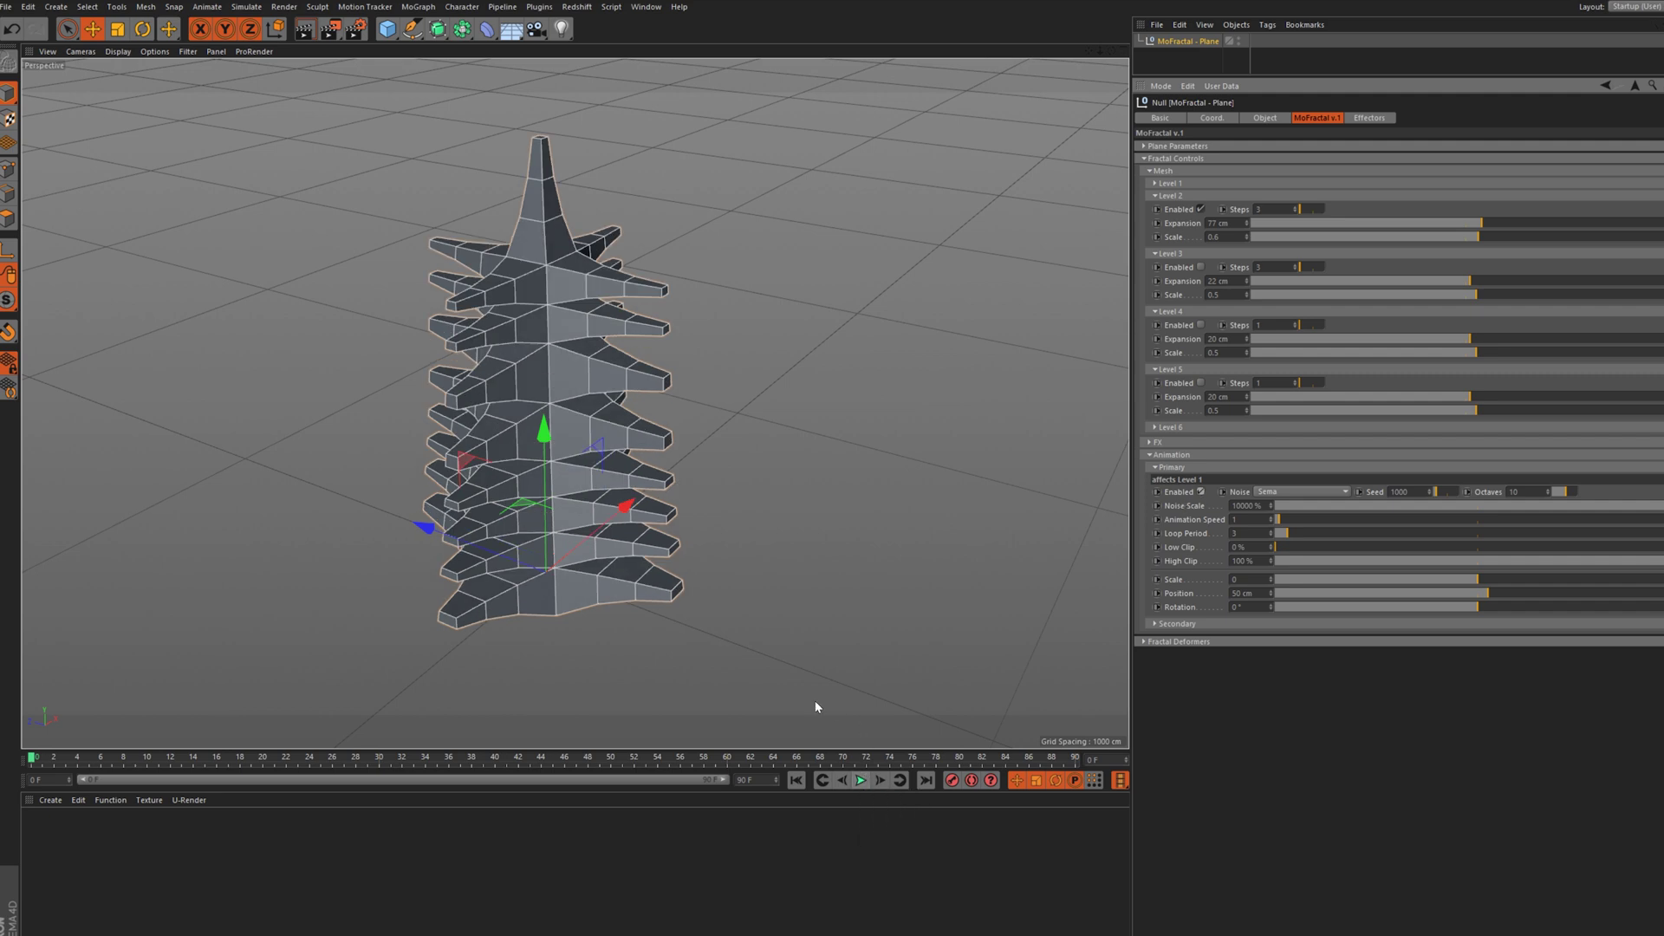
pyautogui.click(862, 782)
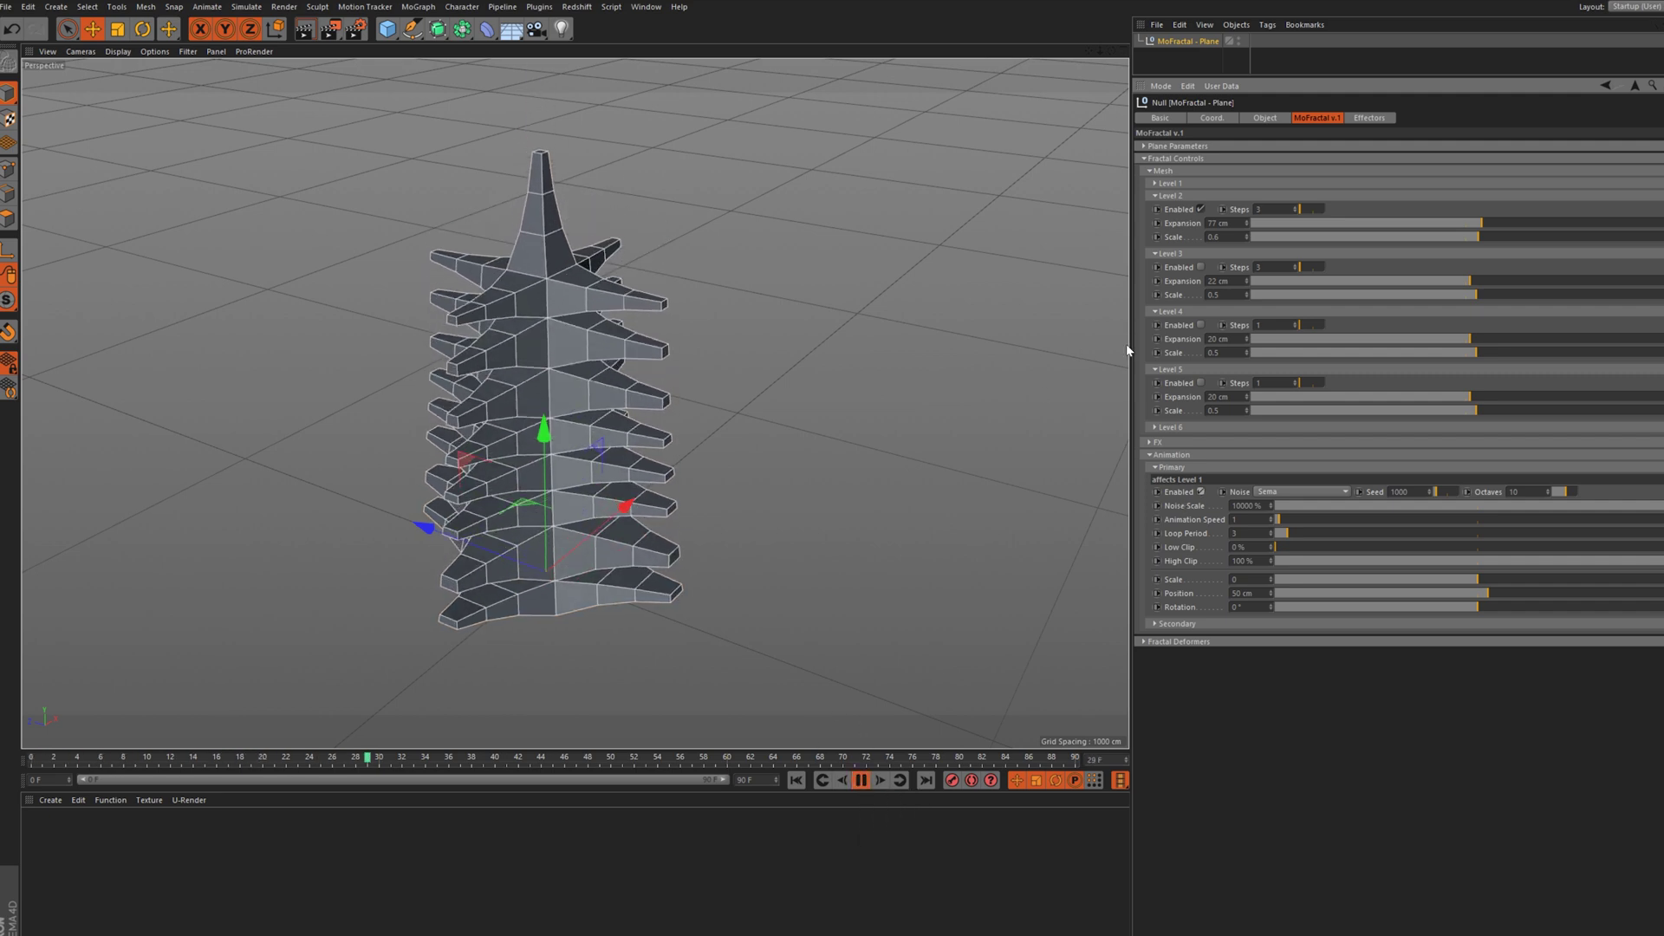
# Switch the Primary animation's noise type to Ober and raise its seed
pyautogui.scroll(3, 1298, 497)
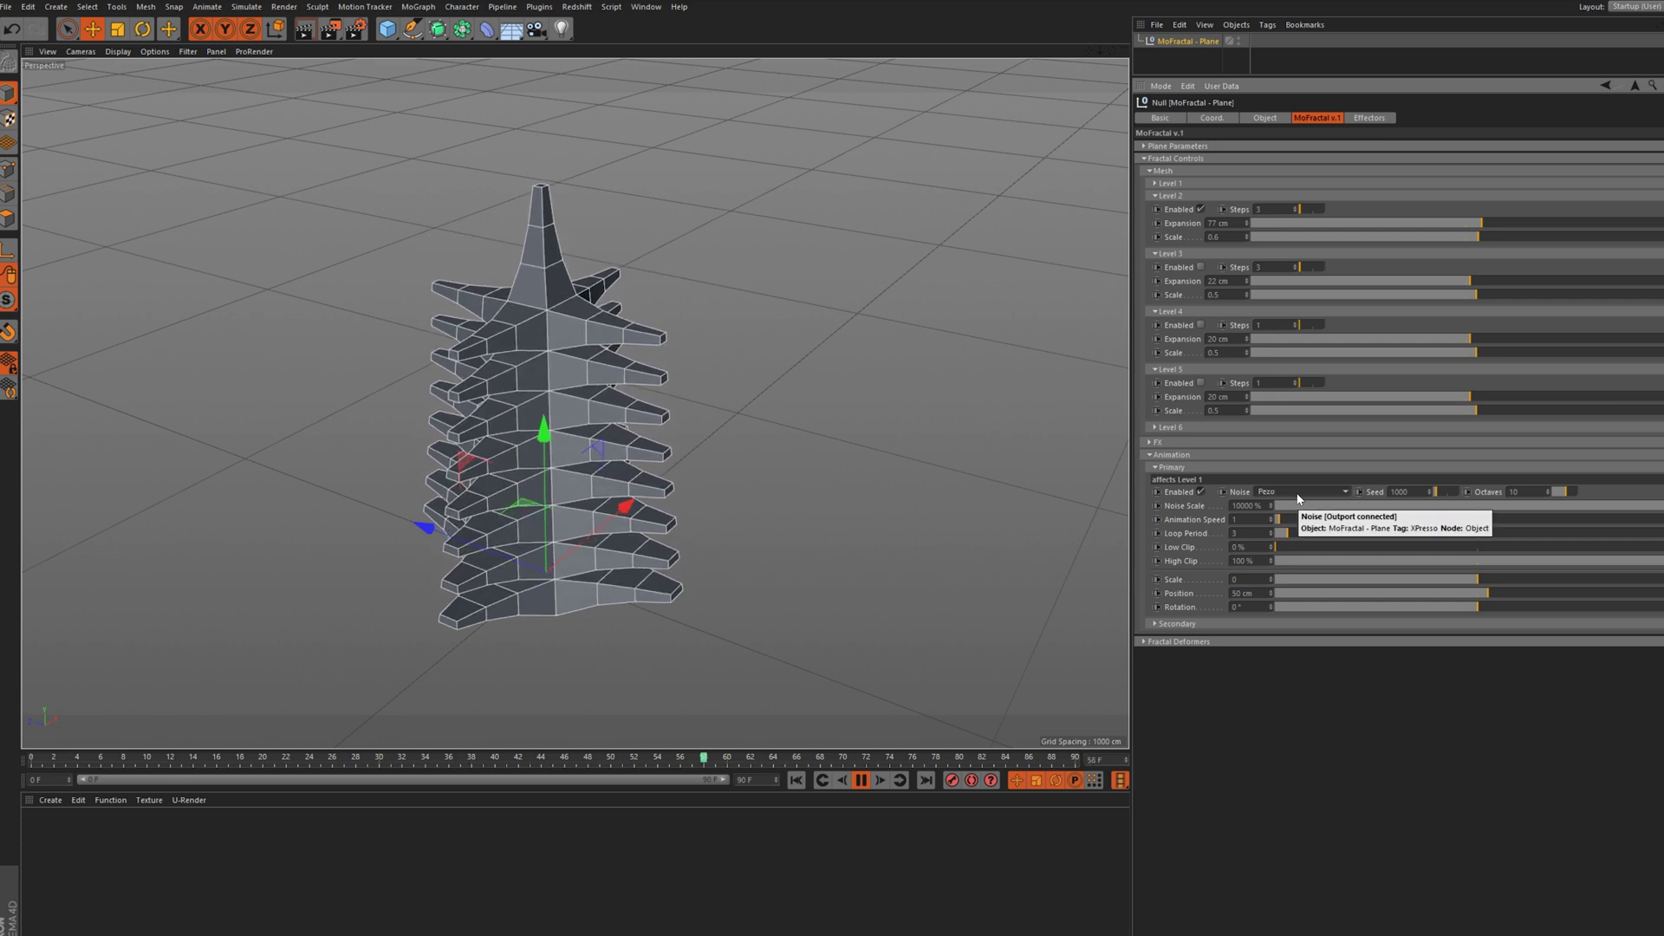
pyautogui.scroll(1, 1299, 496)
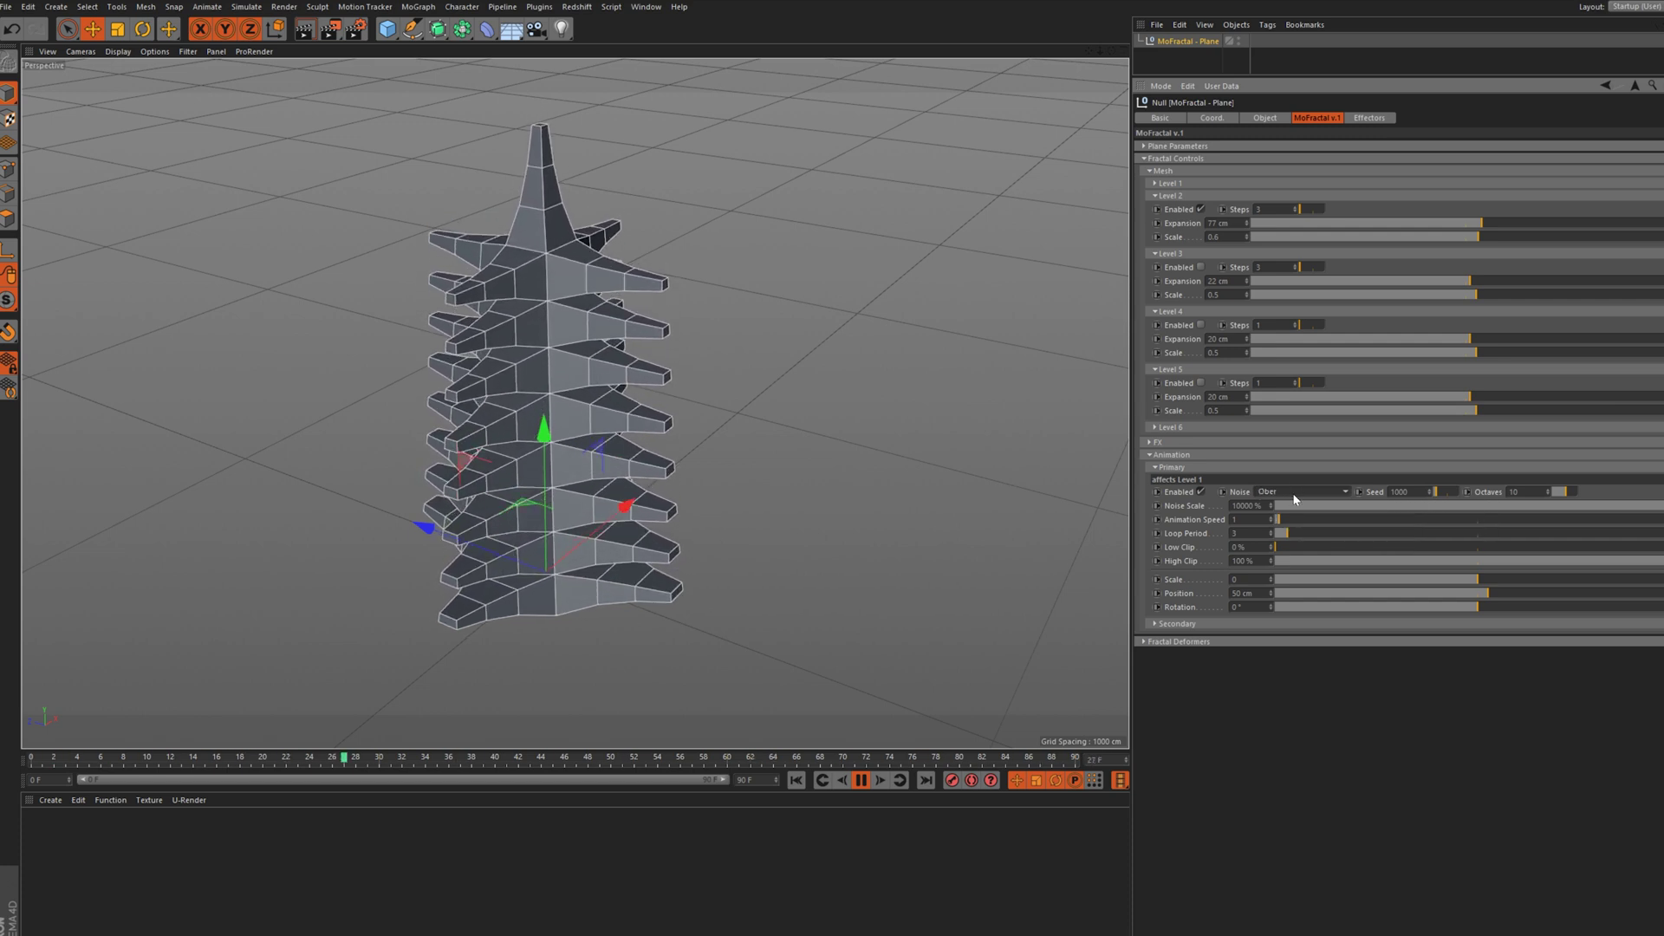
pyautogui.moveTo(1110, 50); pyautogui.dragTo(1108, 59)
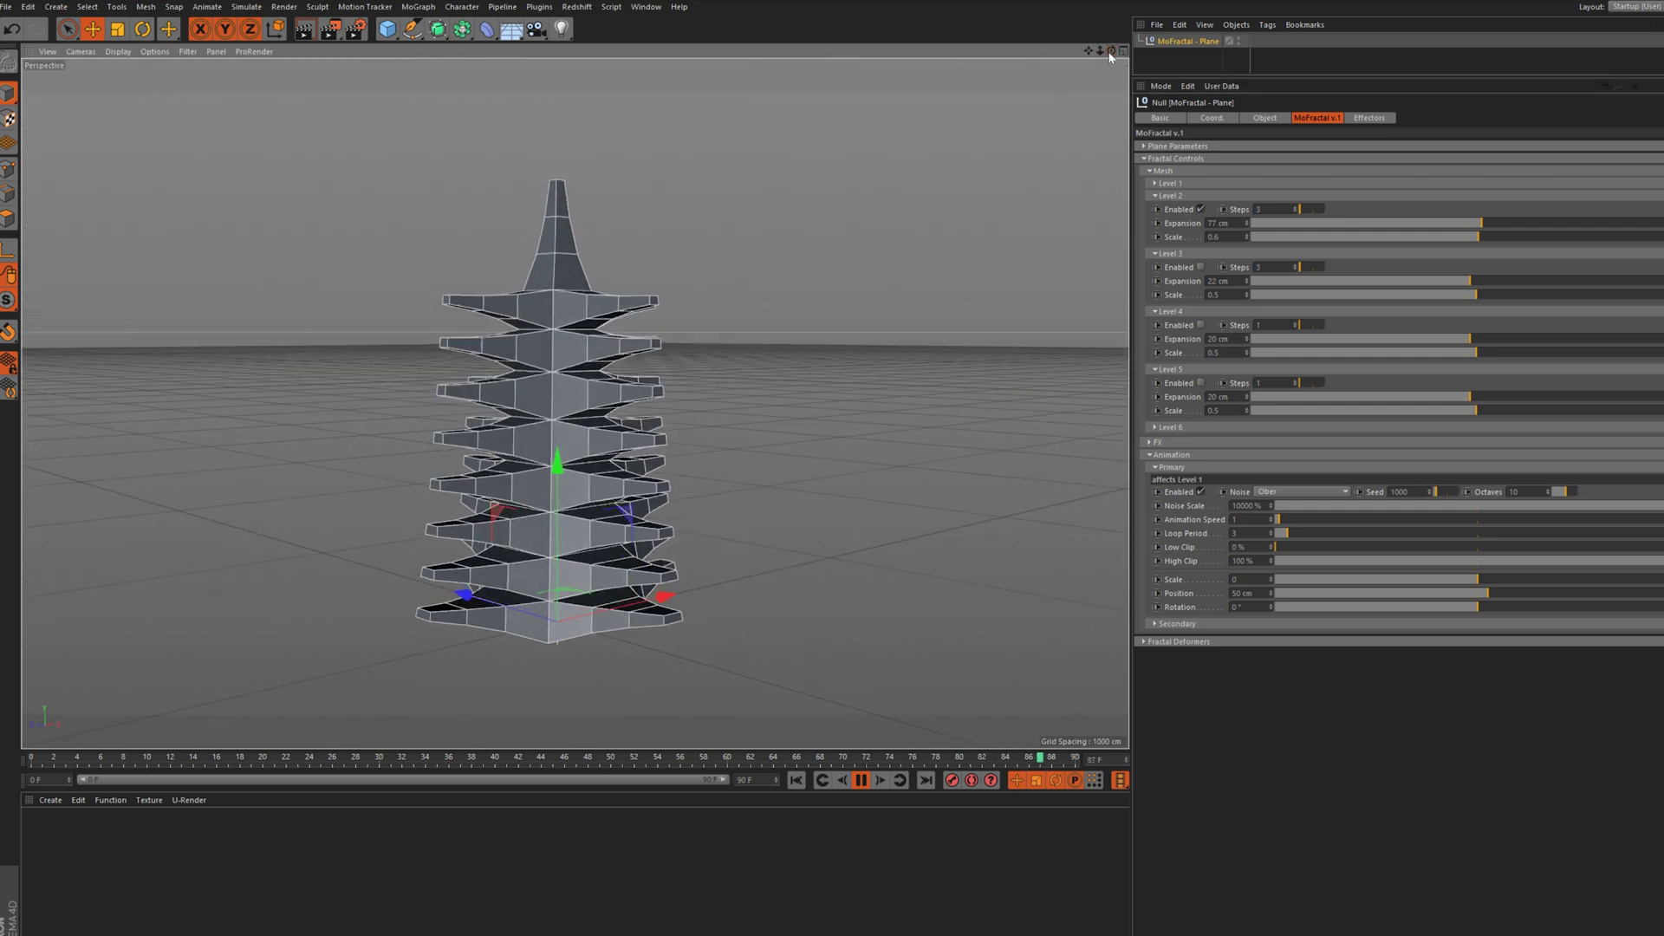
pyautogui.moveTo(1442, 493); pyautogui.dragTo(1440, 492)
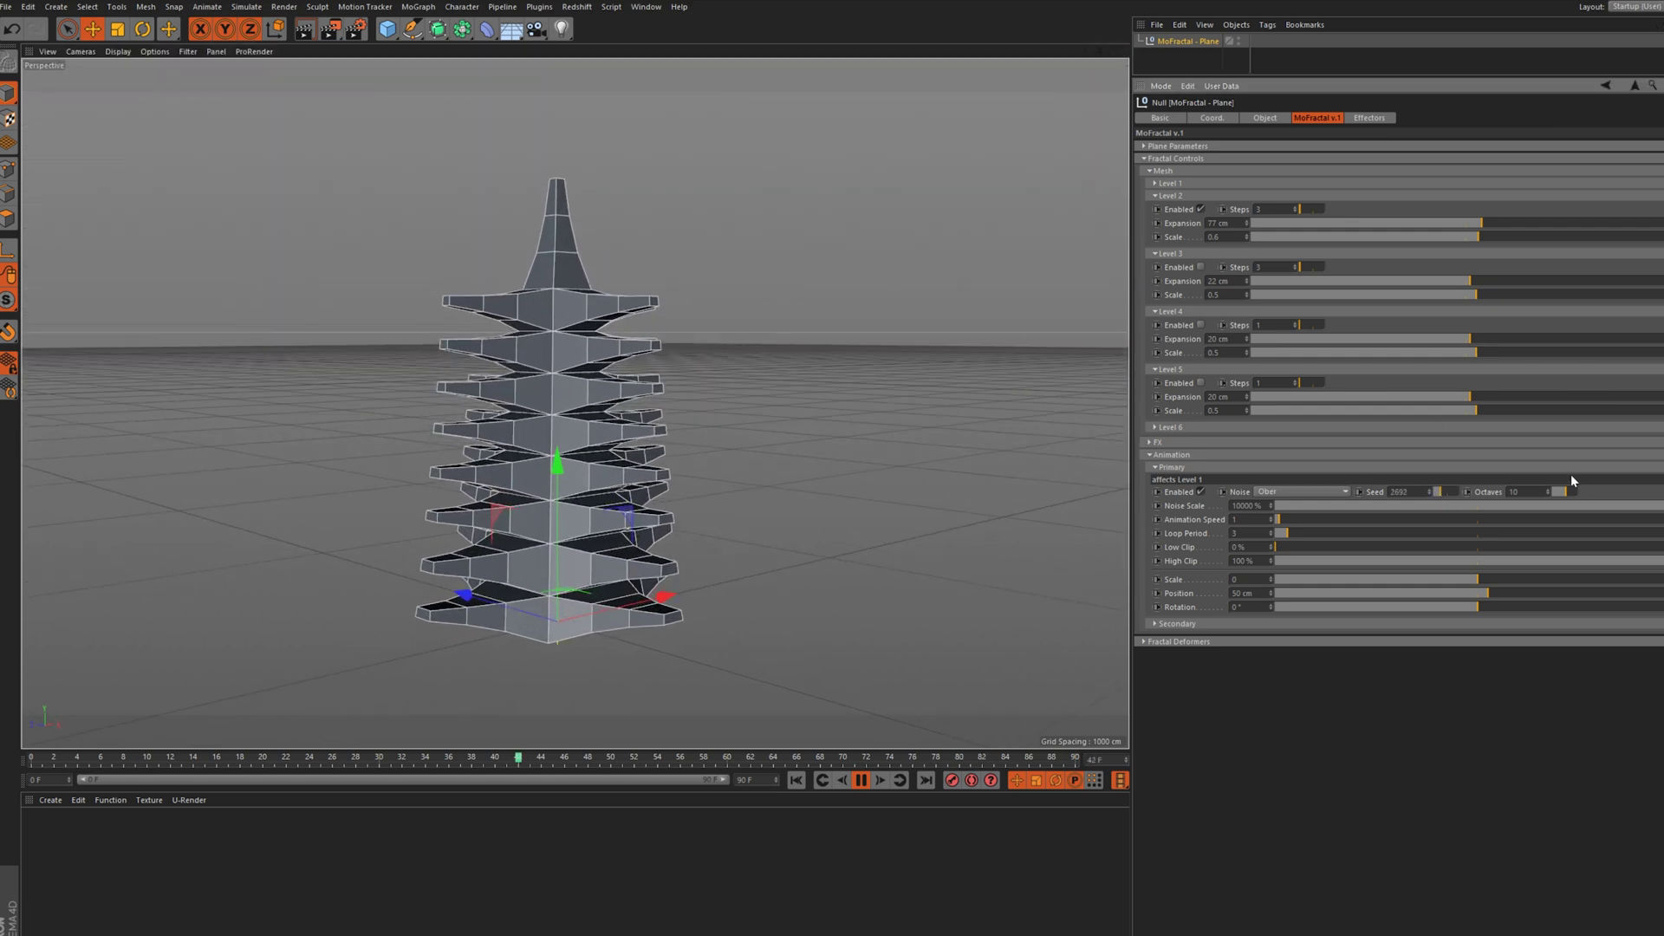
pyautogui.moveTo(1283, 505); pyautogui.dragTo(1660, 505)
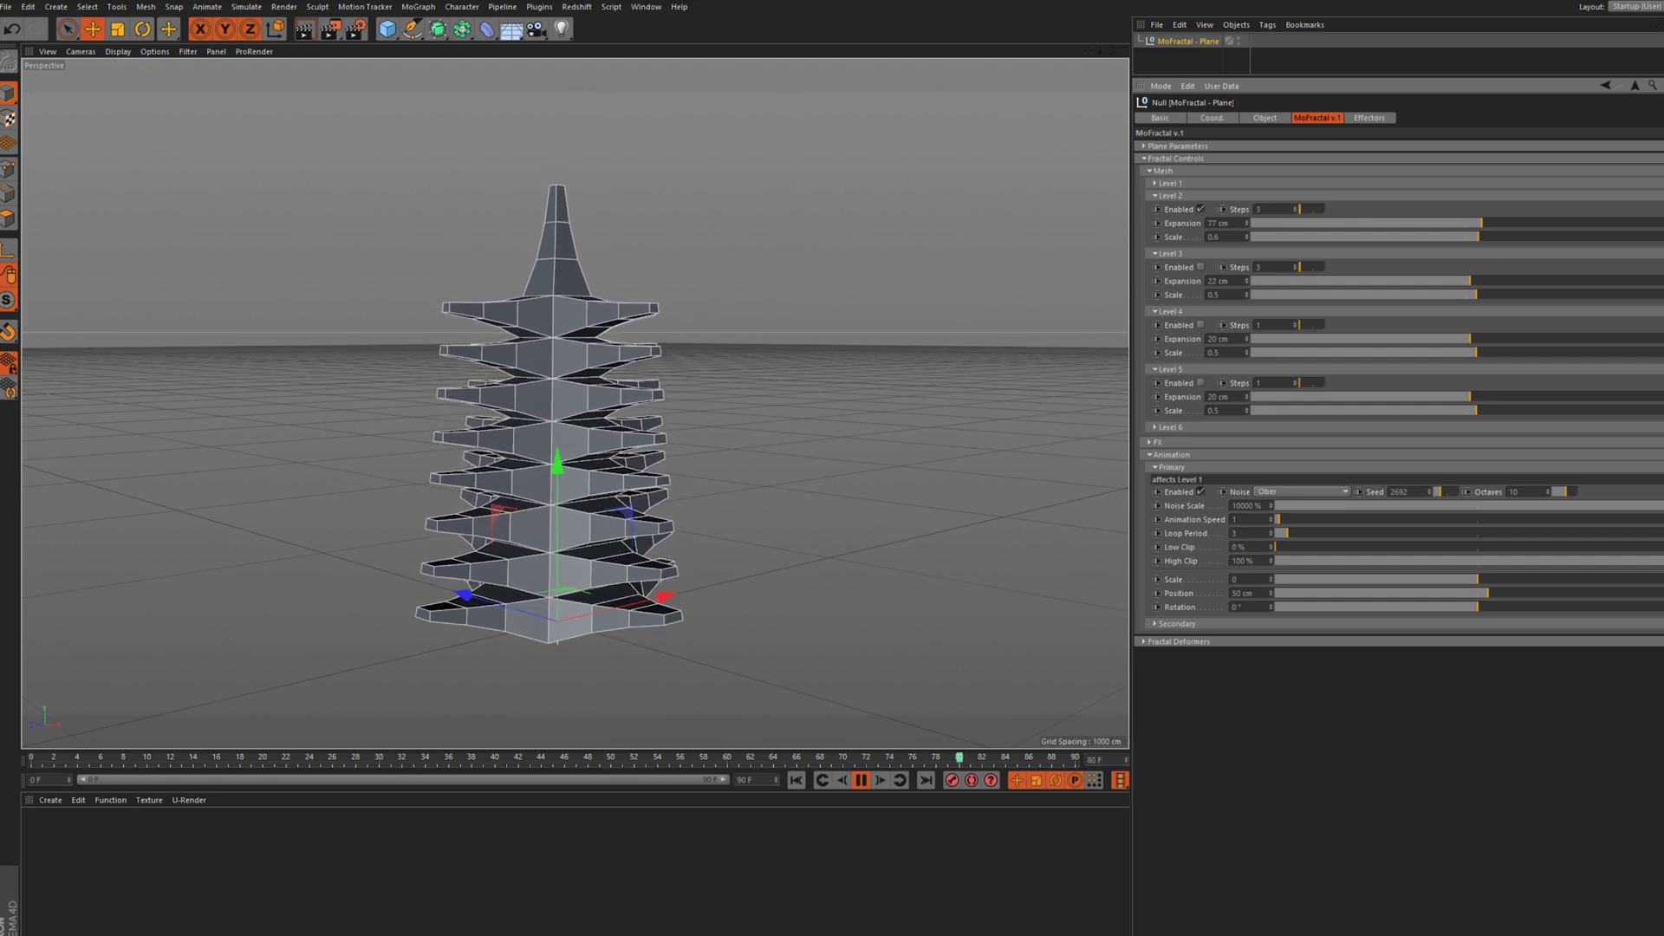
pyautogui.click(1267, 715)
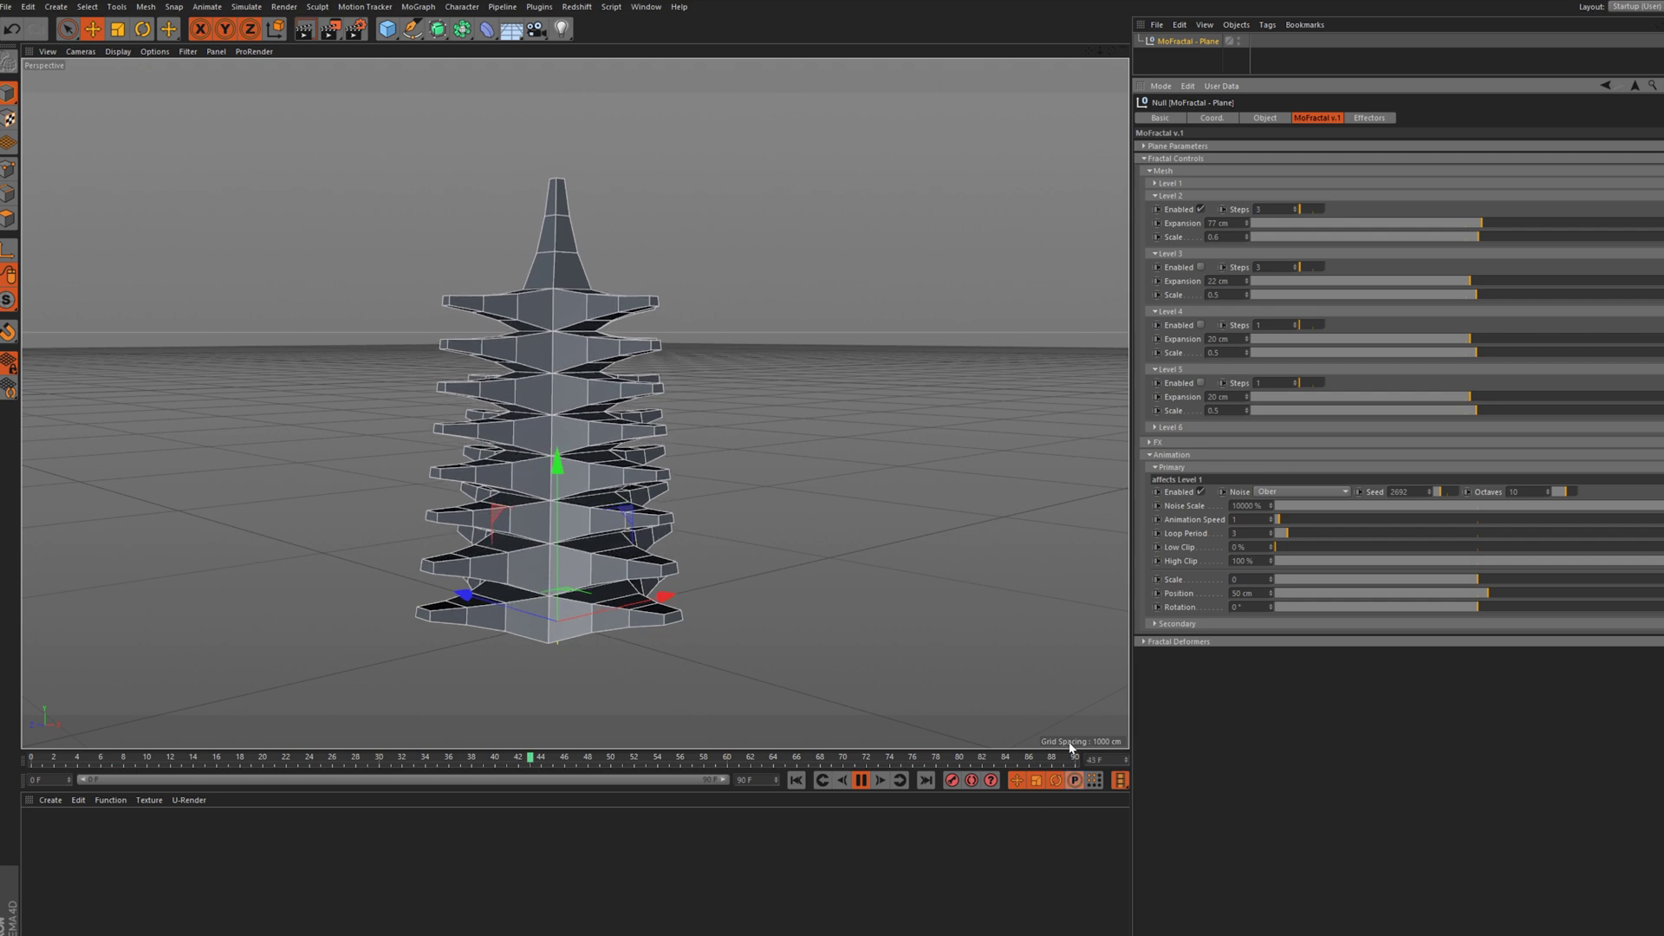
# Try a low clip of 33 % and a high clip of 59 % on the Primary noise, and restore 0 % and 100 %
pyautogui.moveTo(1278, 547); pyautogui.dragTo(1406, 550)
pyautogui.moveTo(1635, 565); pyautogui.dragTo(1515, 566)
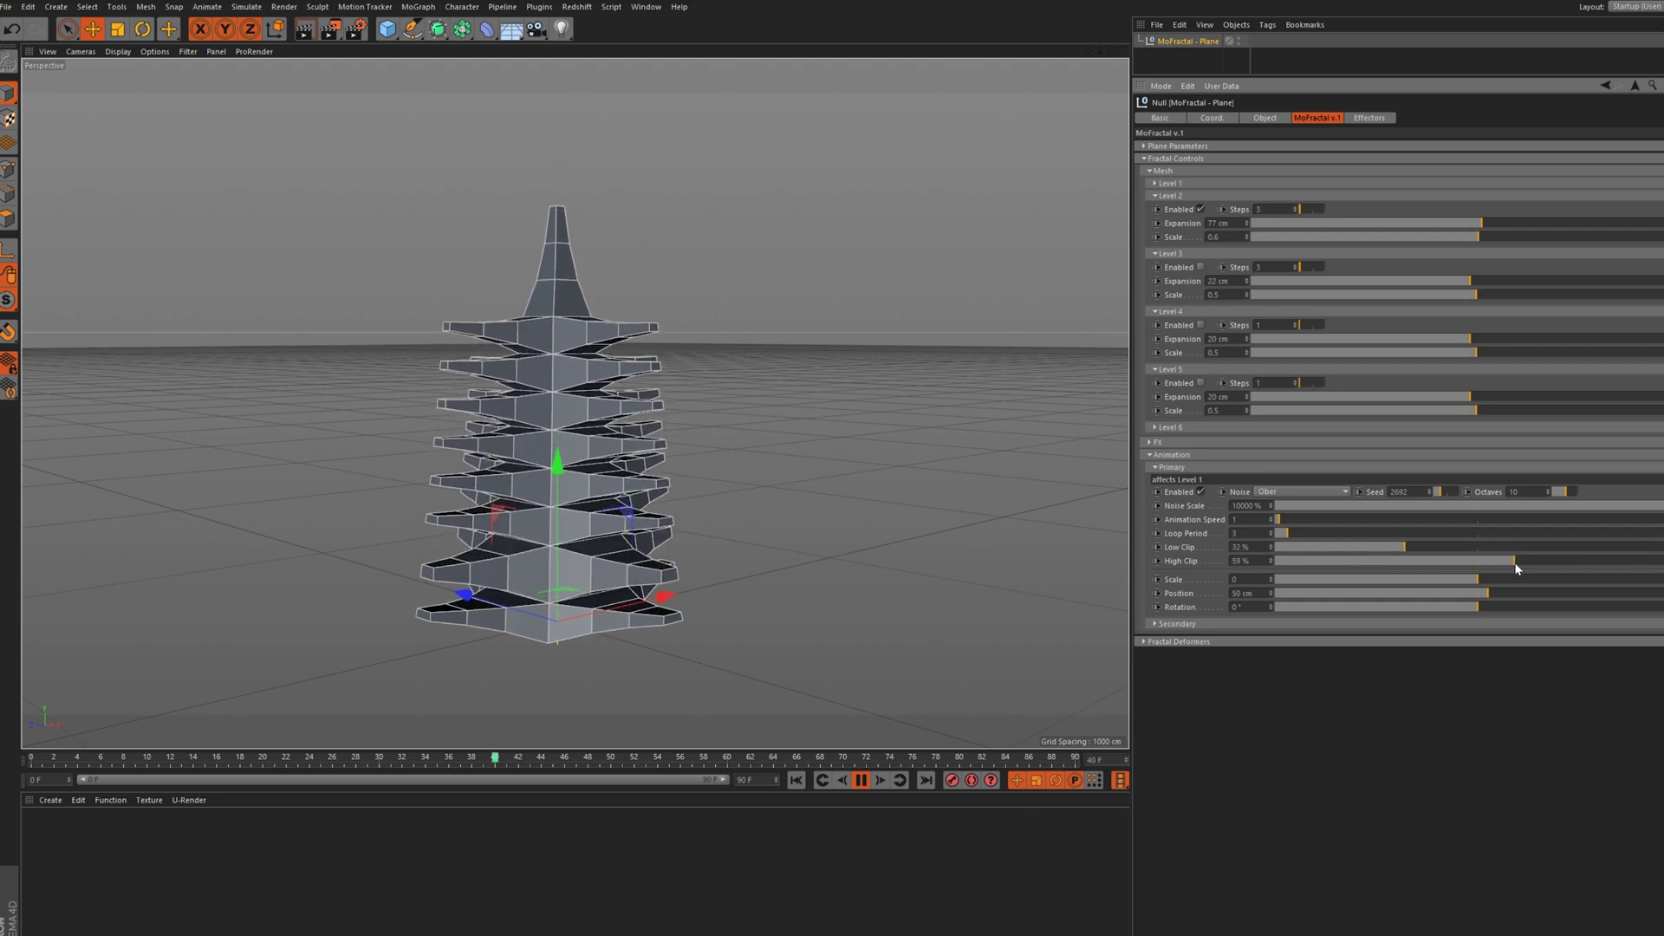
pyautogui.moveTo(1404, 548); pyautogui.dragTo(1328, 548)
pyautogui.moveTo(1504, 567); pyautogui.dragTo(1663, 564)
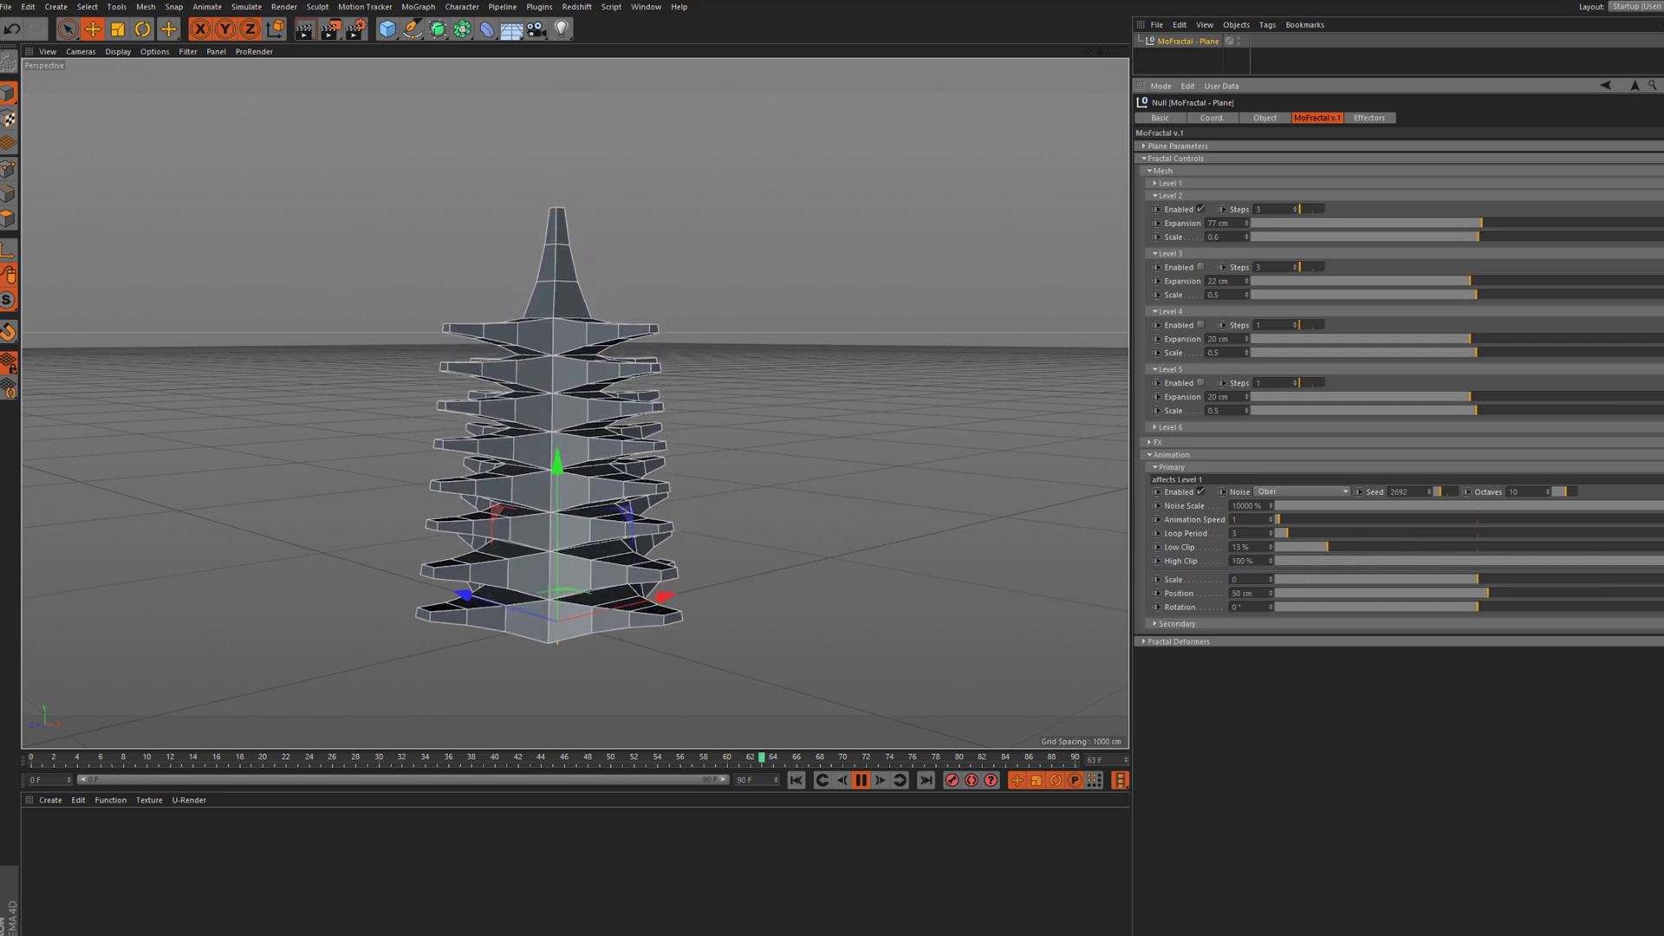
pyautogui.moveTo(1327, 547); pyautogui.dragTo(1268, 547)
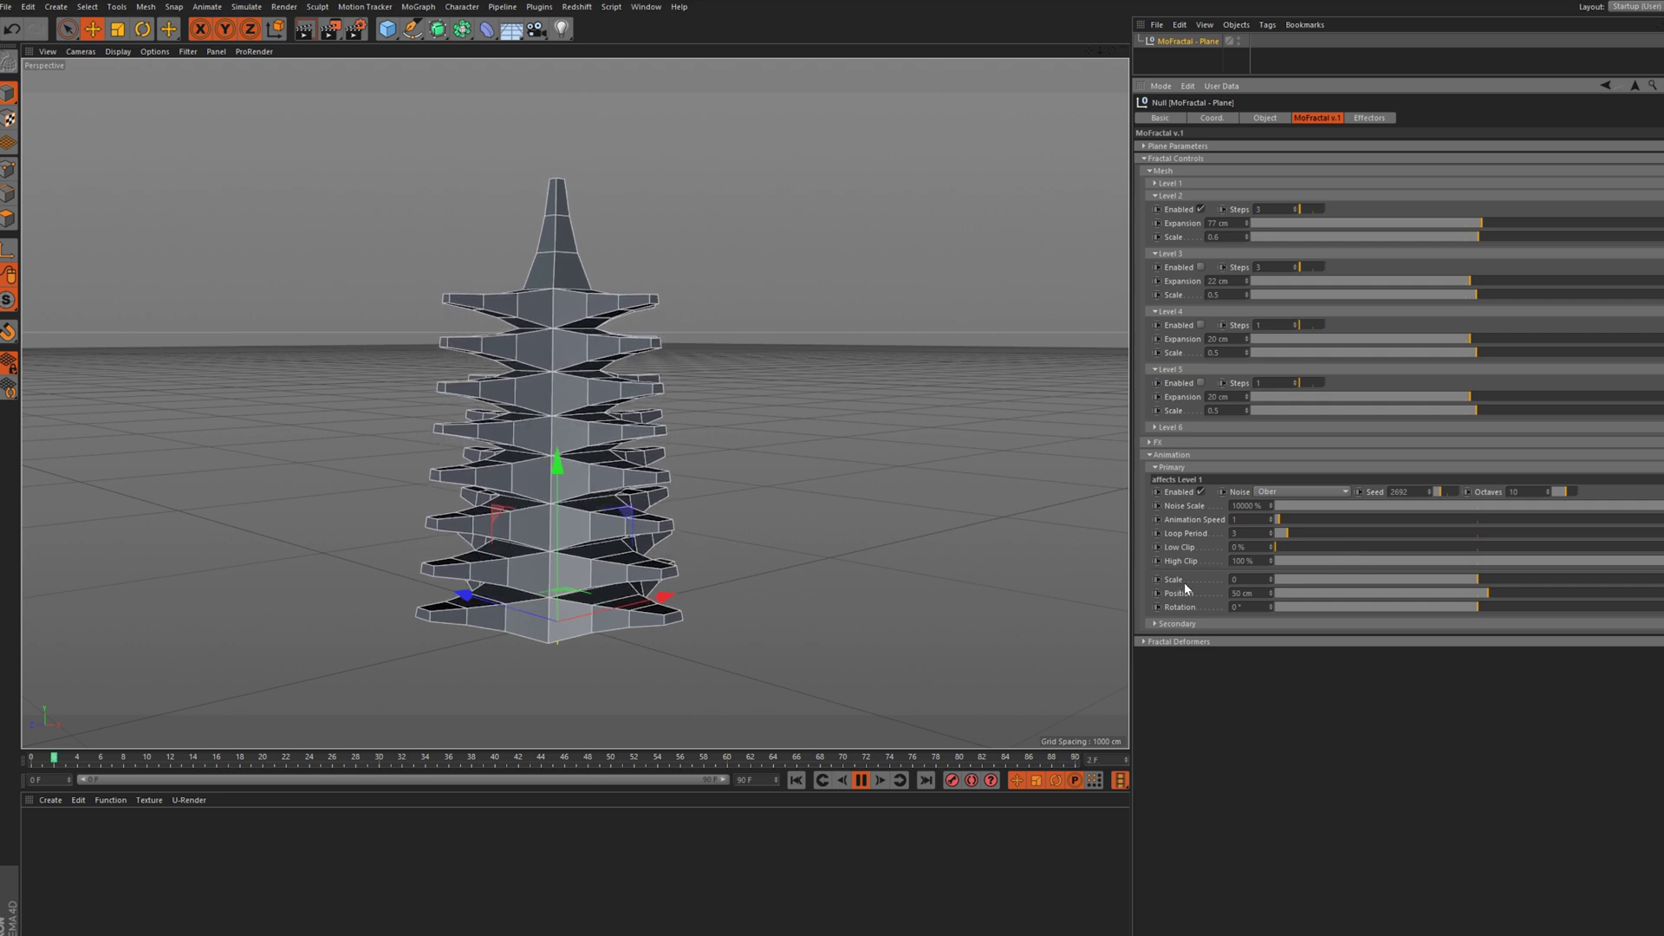
# Set the Primary animation's scale to -0.5, position to 318 cm and rotation to 171°
pyautogui.click(1481, 583)
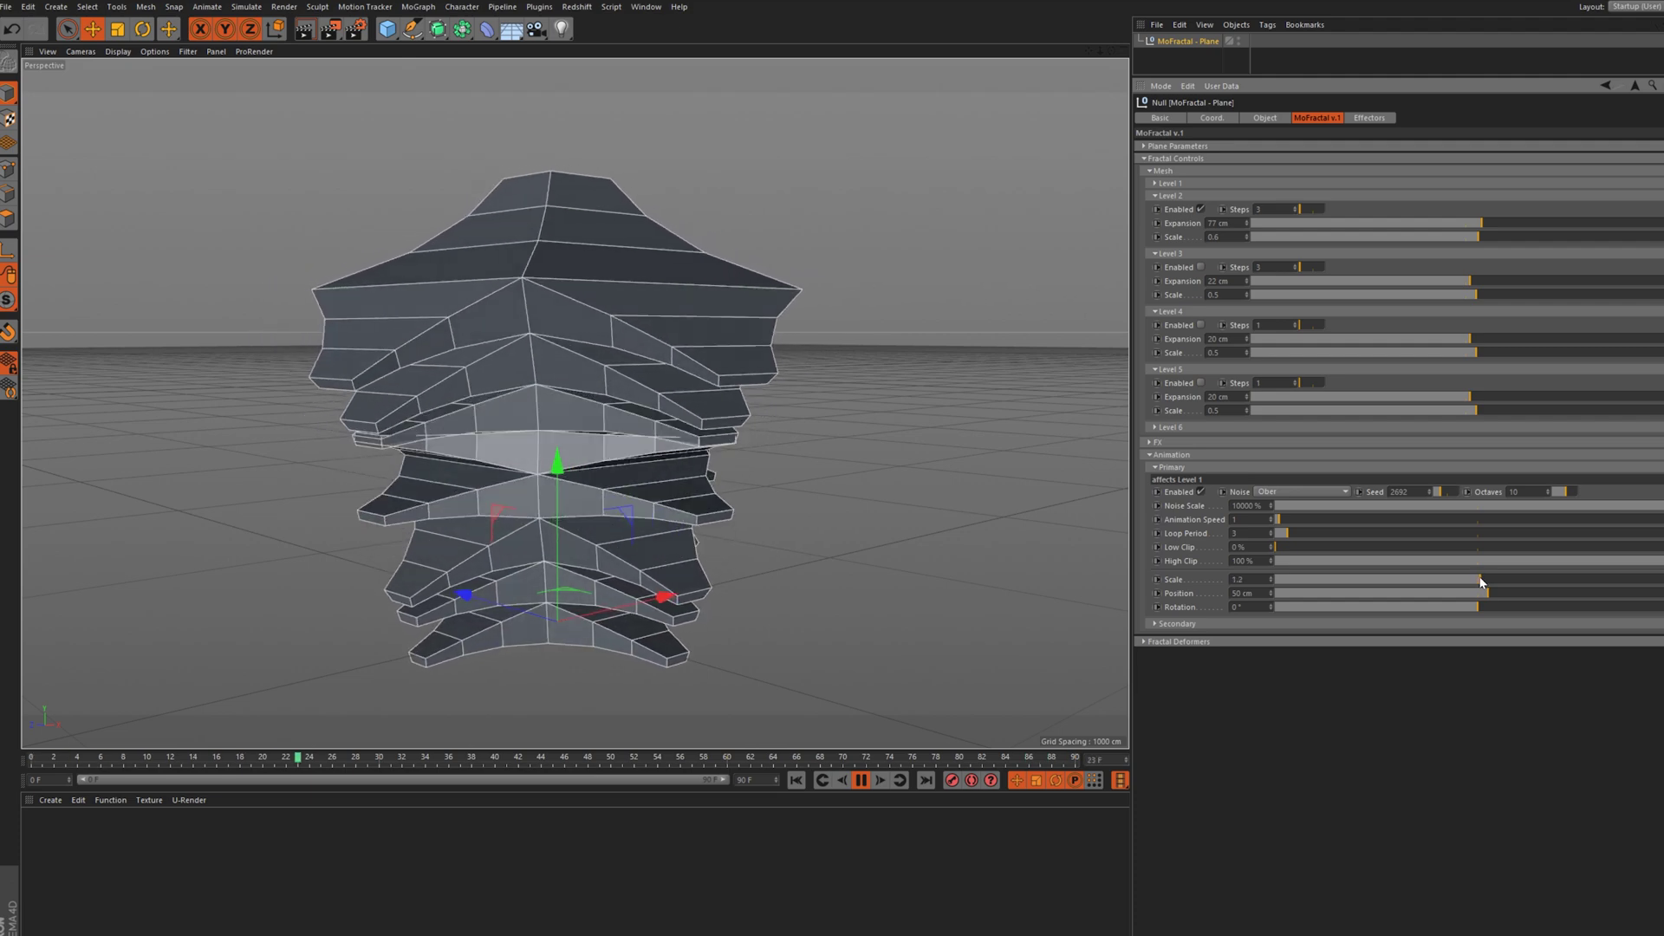
pyautogui.moveTo(1099, 52); pyautogui.dragTo(1101, 57)
pyautogui.moveTo(1480, 580)
pyautogui.mouseDown()
pyautogui.moveTo(1482, 598)
pyautogui.moveTo(1541, 594)
pyautogui.mouseUp()
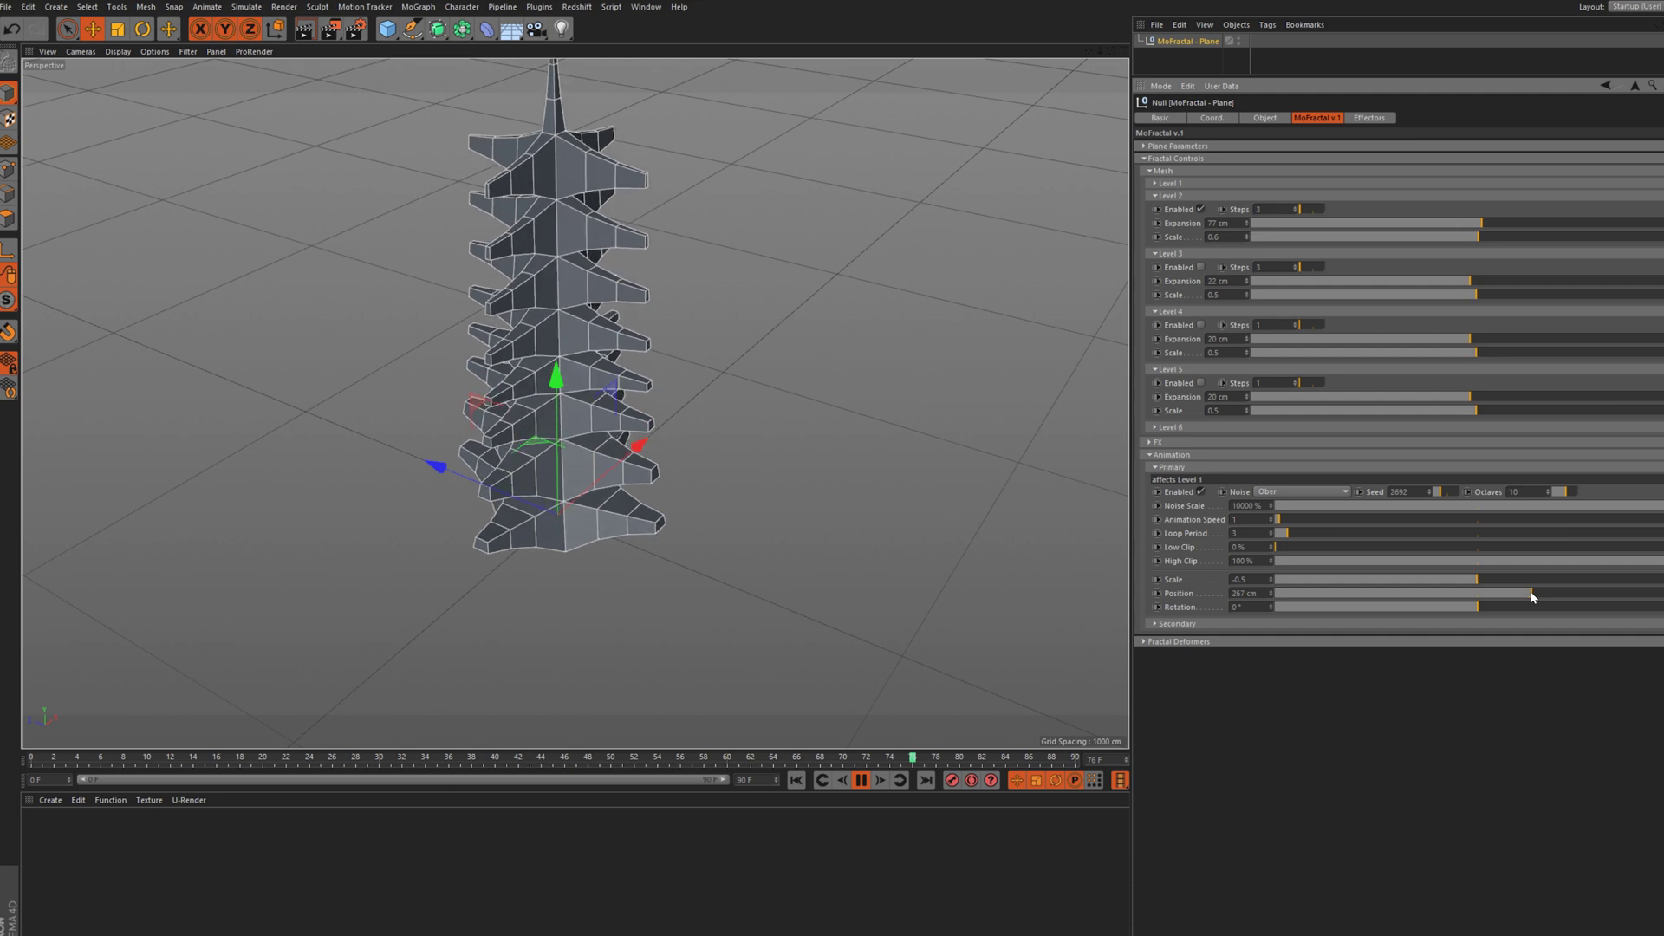
pyautogui.moveTo(1088, 51); pyautogui.dragTo(1117, 137)
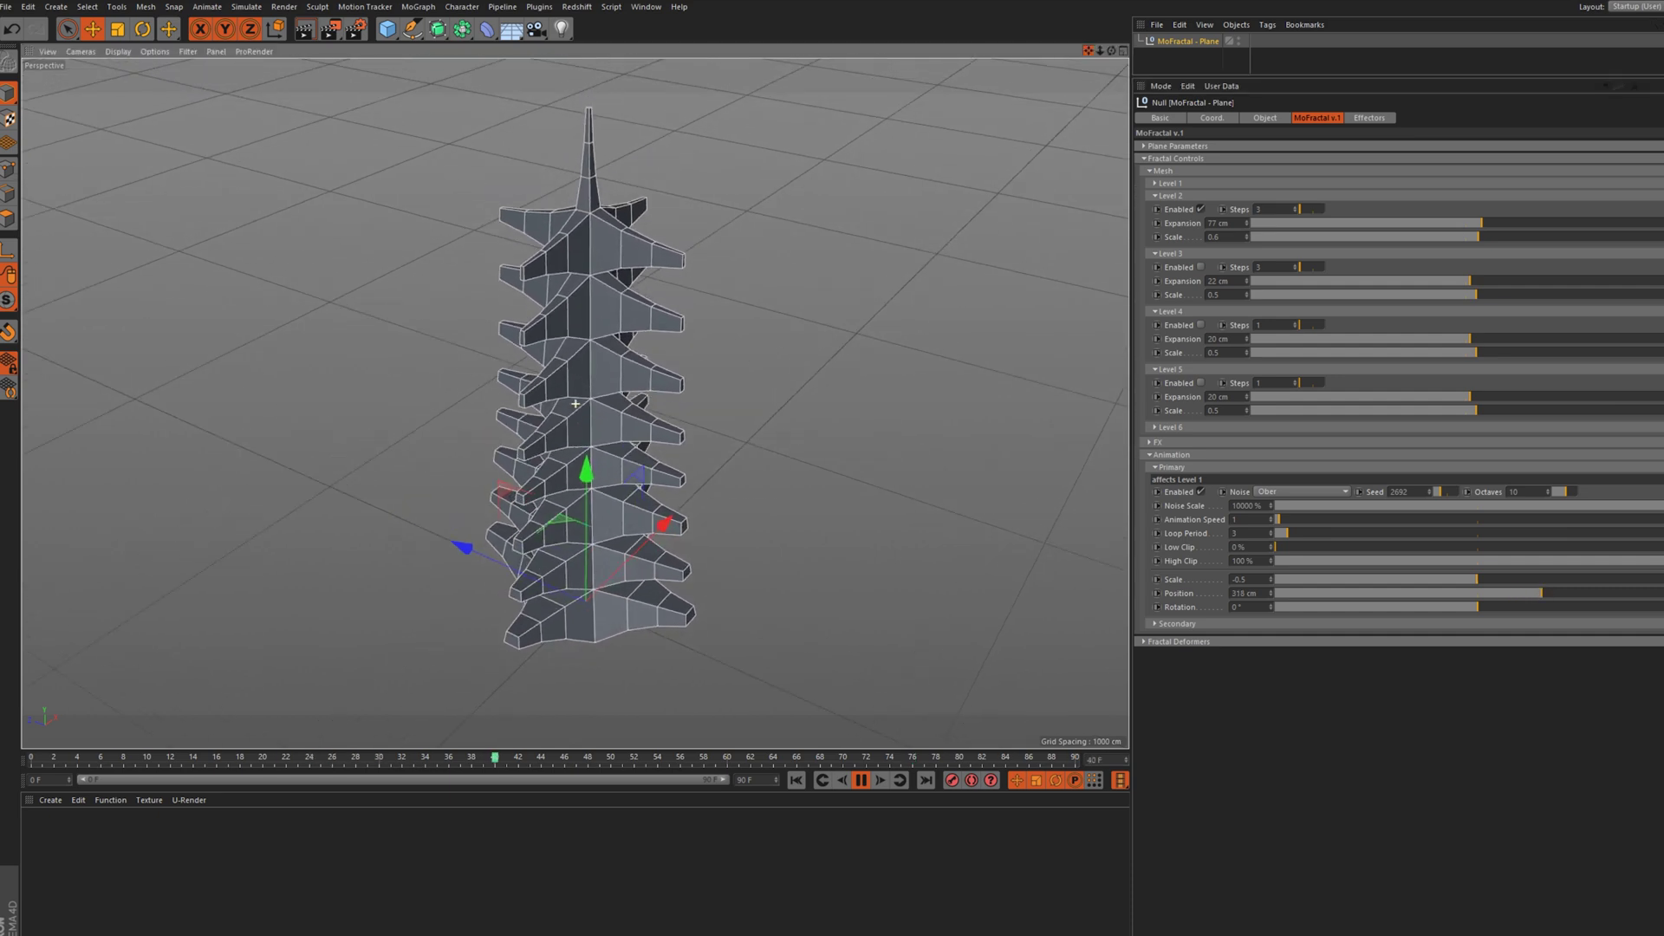
pyautogui.moveTo(1477, 607); pyautogui.dragTo(1575, 606)
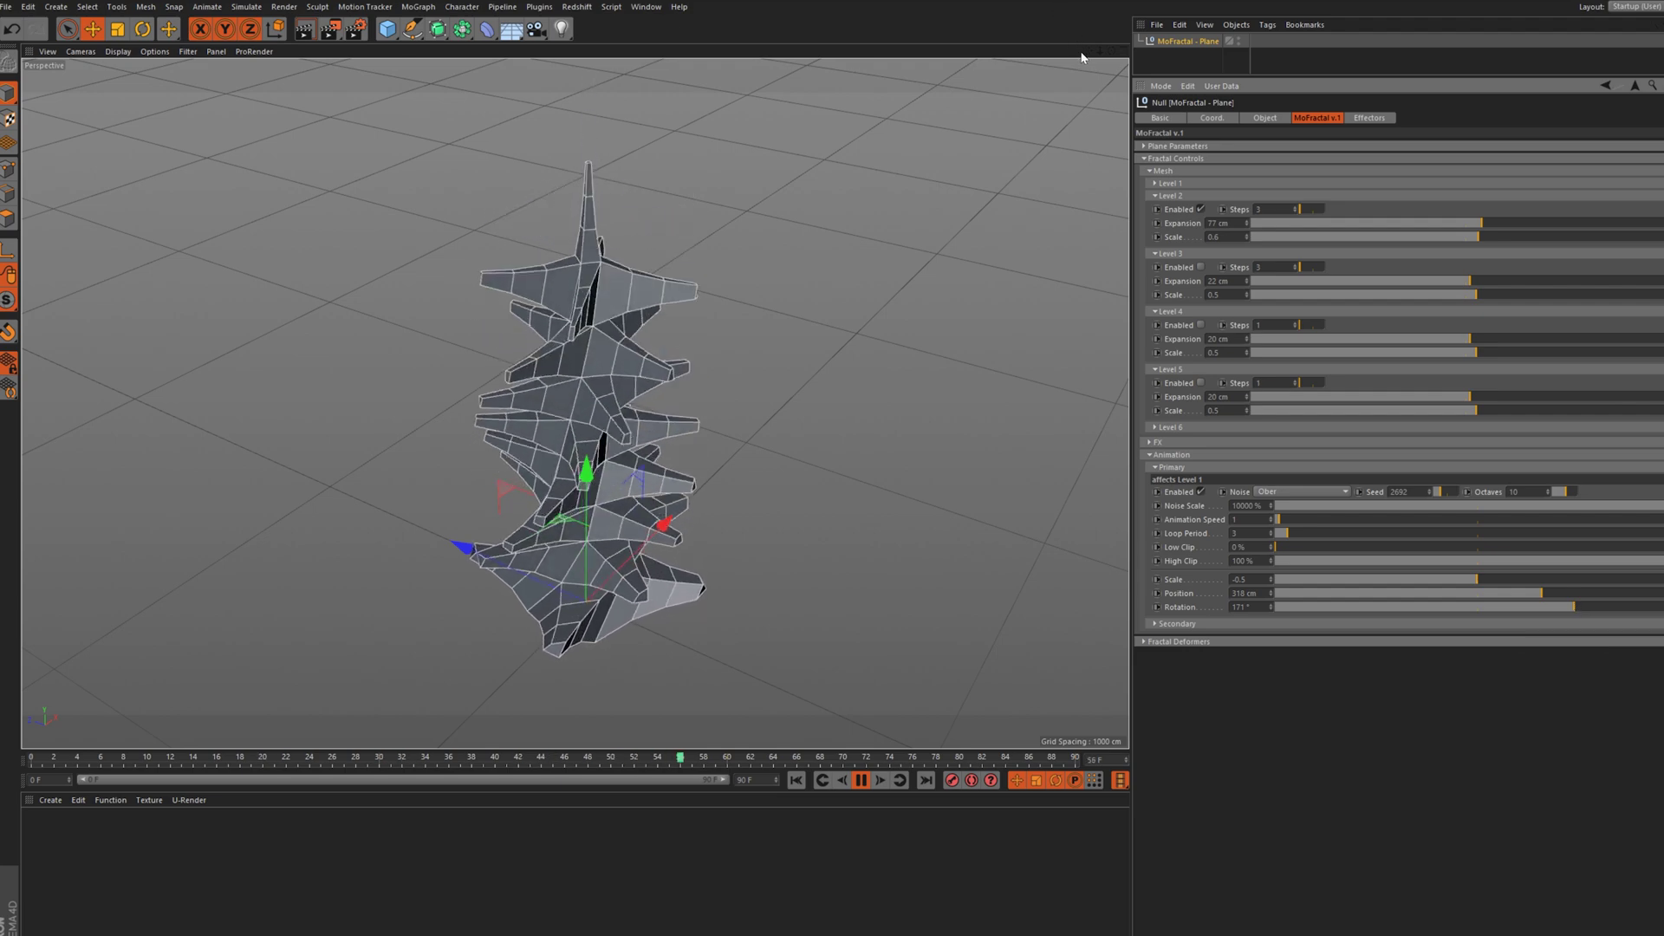
pyautogui.moveTo(1089, 50)
pyautogui.mouseDown()
pyautogui.moveTo(1101, 70)
pyautogui.moveTo(1111, 17)
pyautogui.moveTo(1100, 54)
pyautogui.mouseUp()
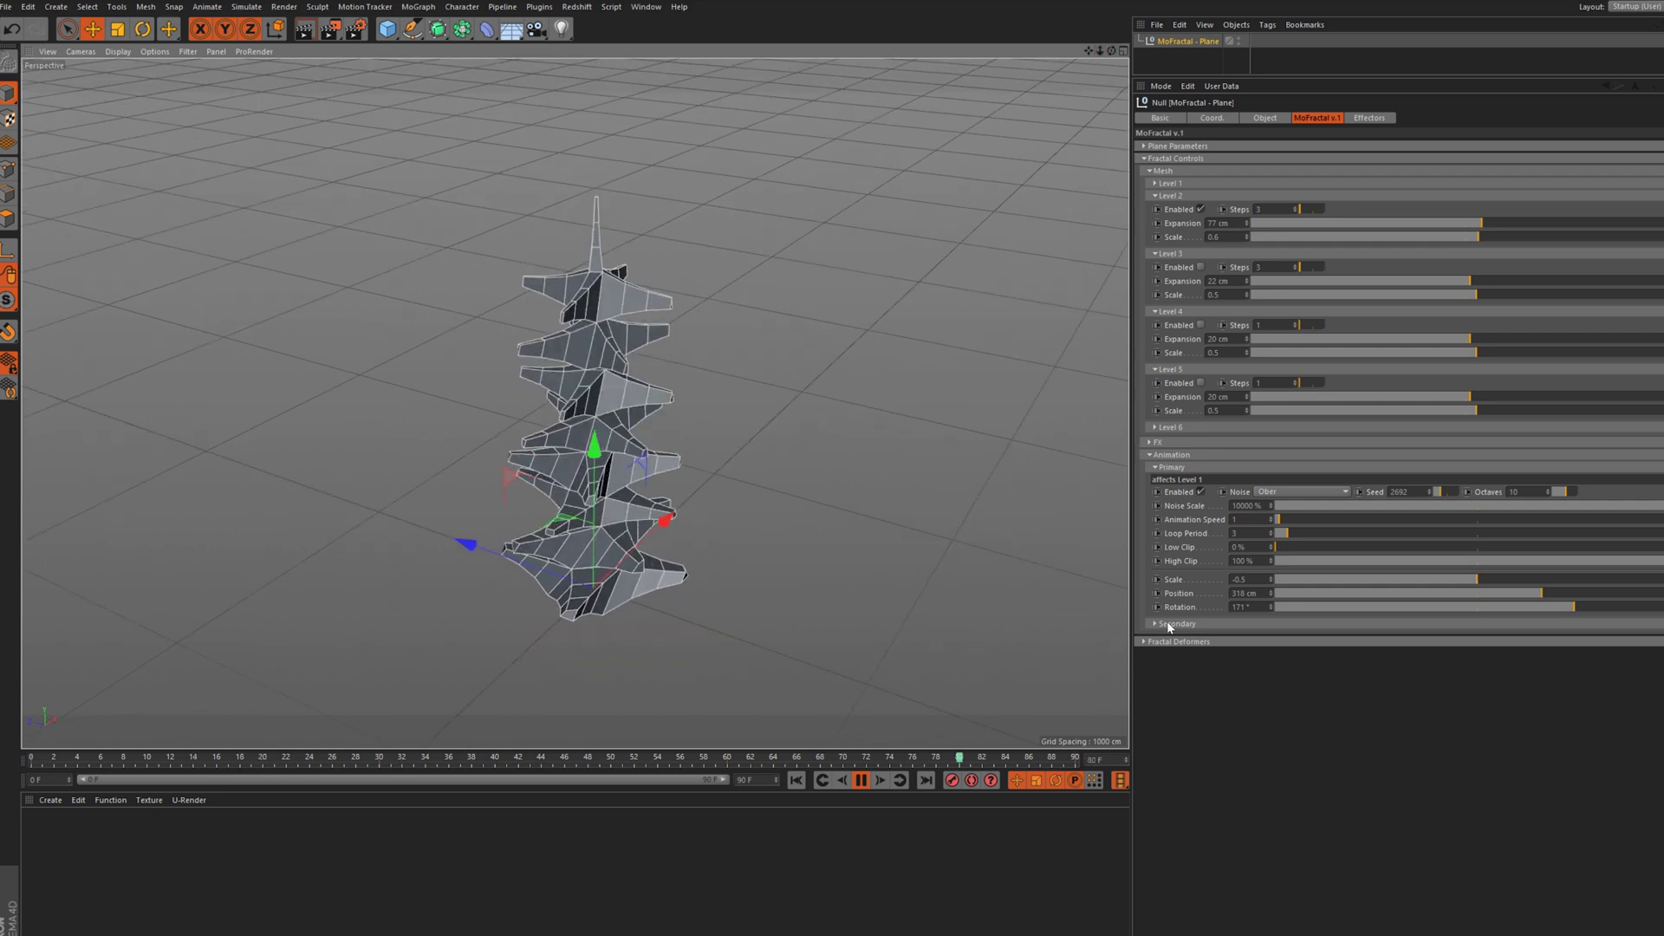
# Expand the Secondary animation group, disable the Primary animation and collapse its group
pyautogui.click(1193, 624)
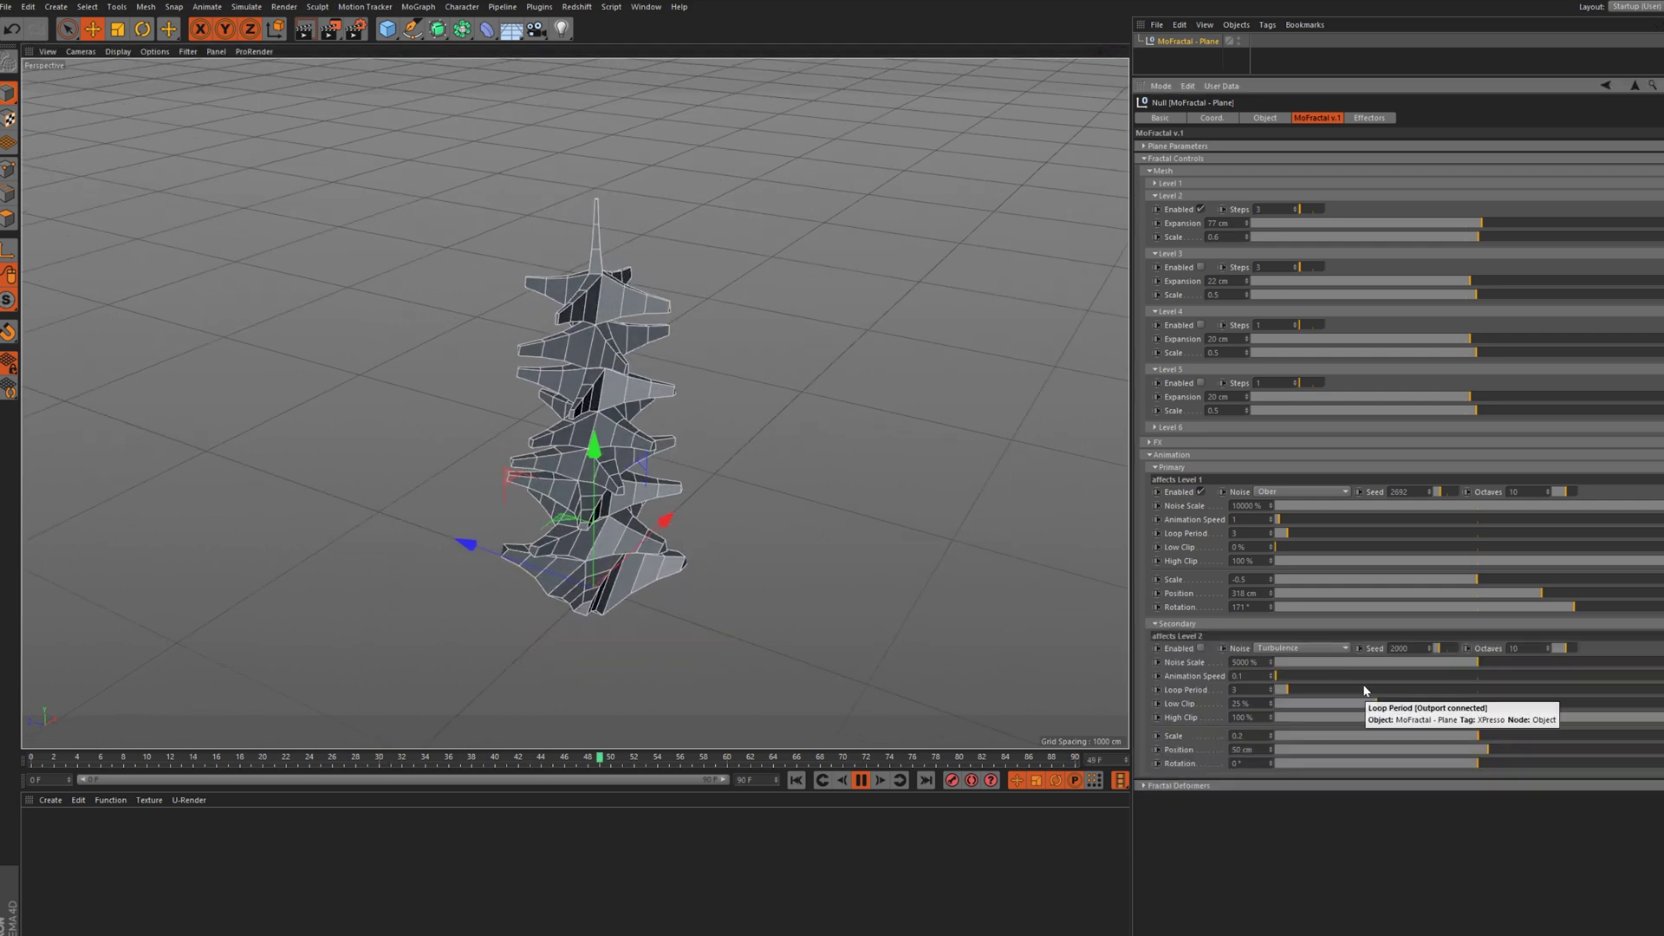
pyautogui.click(1205, 467)
pyautogui.click(1203, 466)
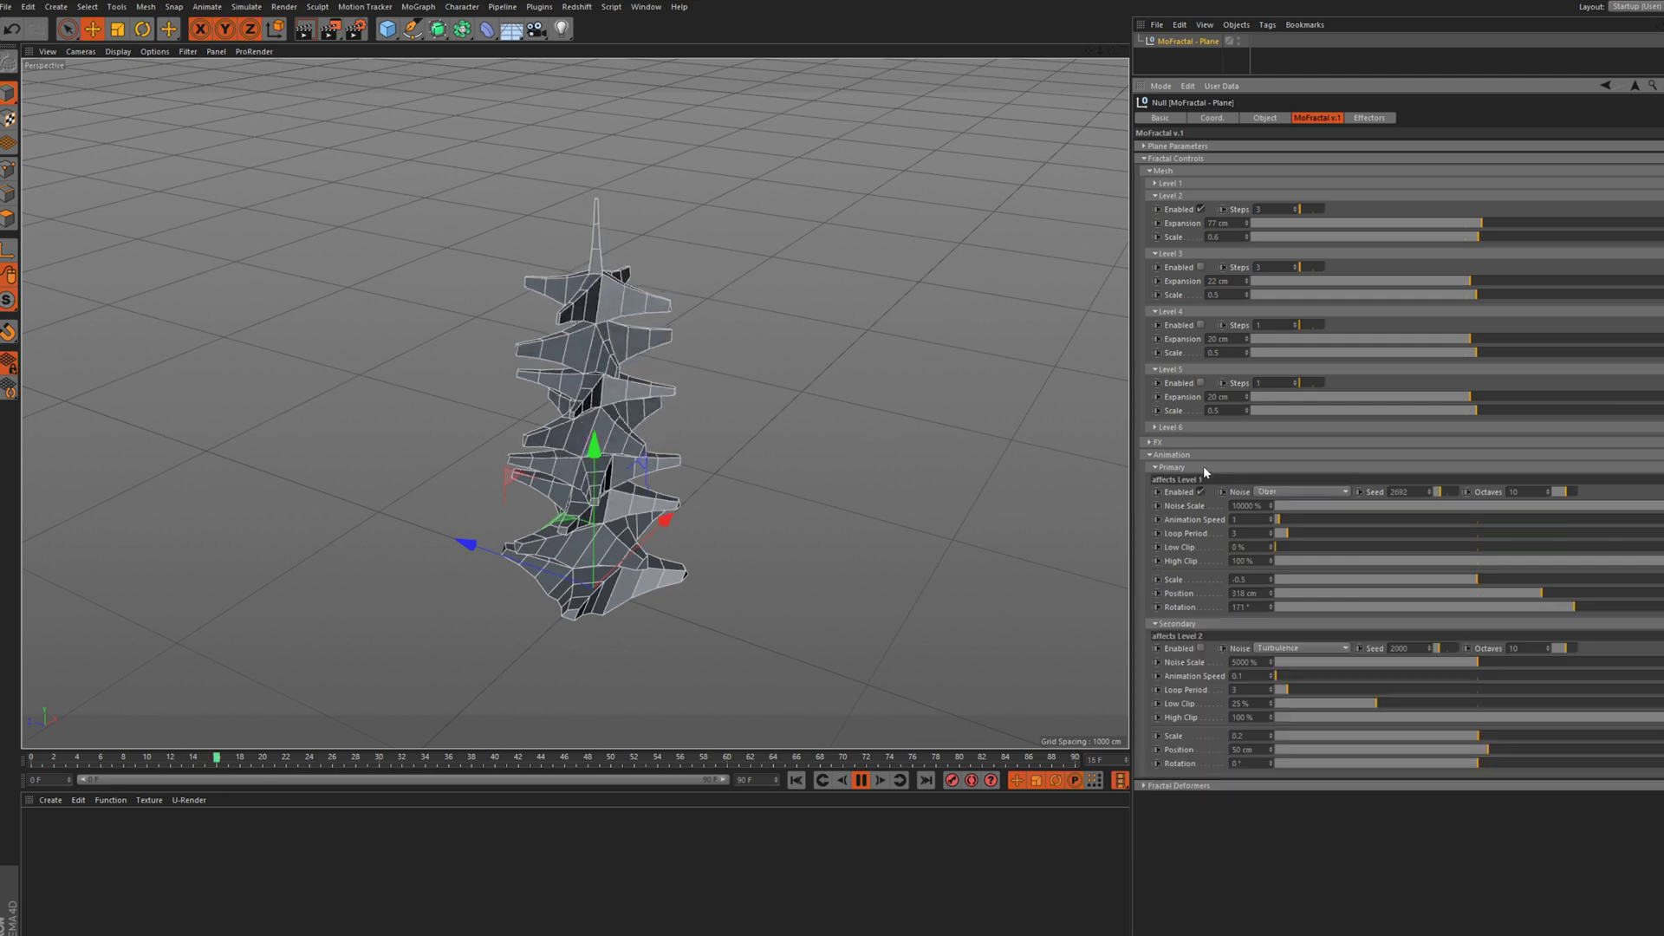
pyautogui.click(1201, 492)
pyautogui.click(1195, 466)
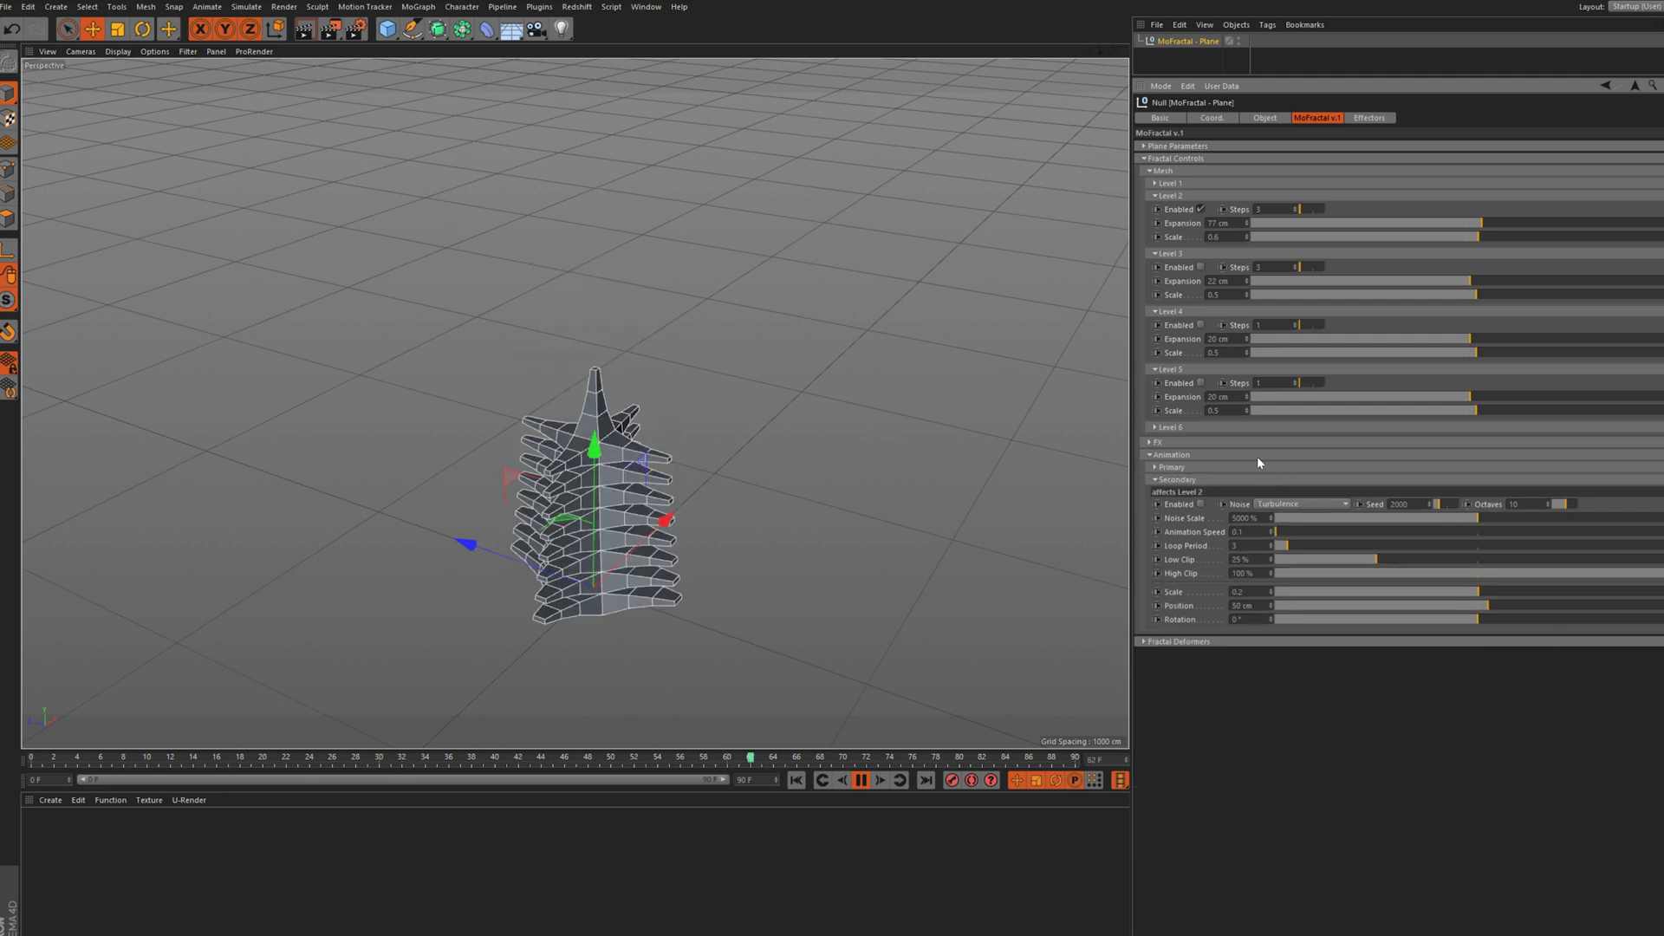
# Enable the Secondary animation and set its scale to -0.9
pyautogui.click(1201, 504)
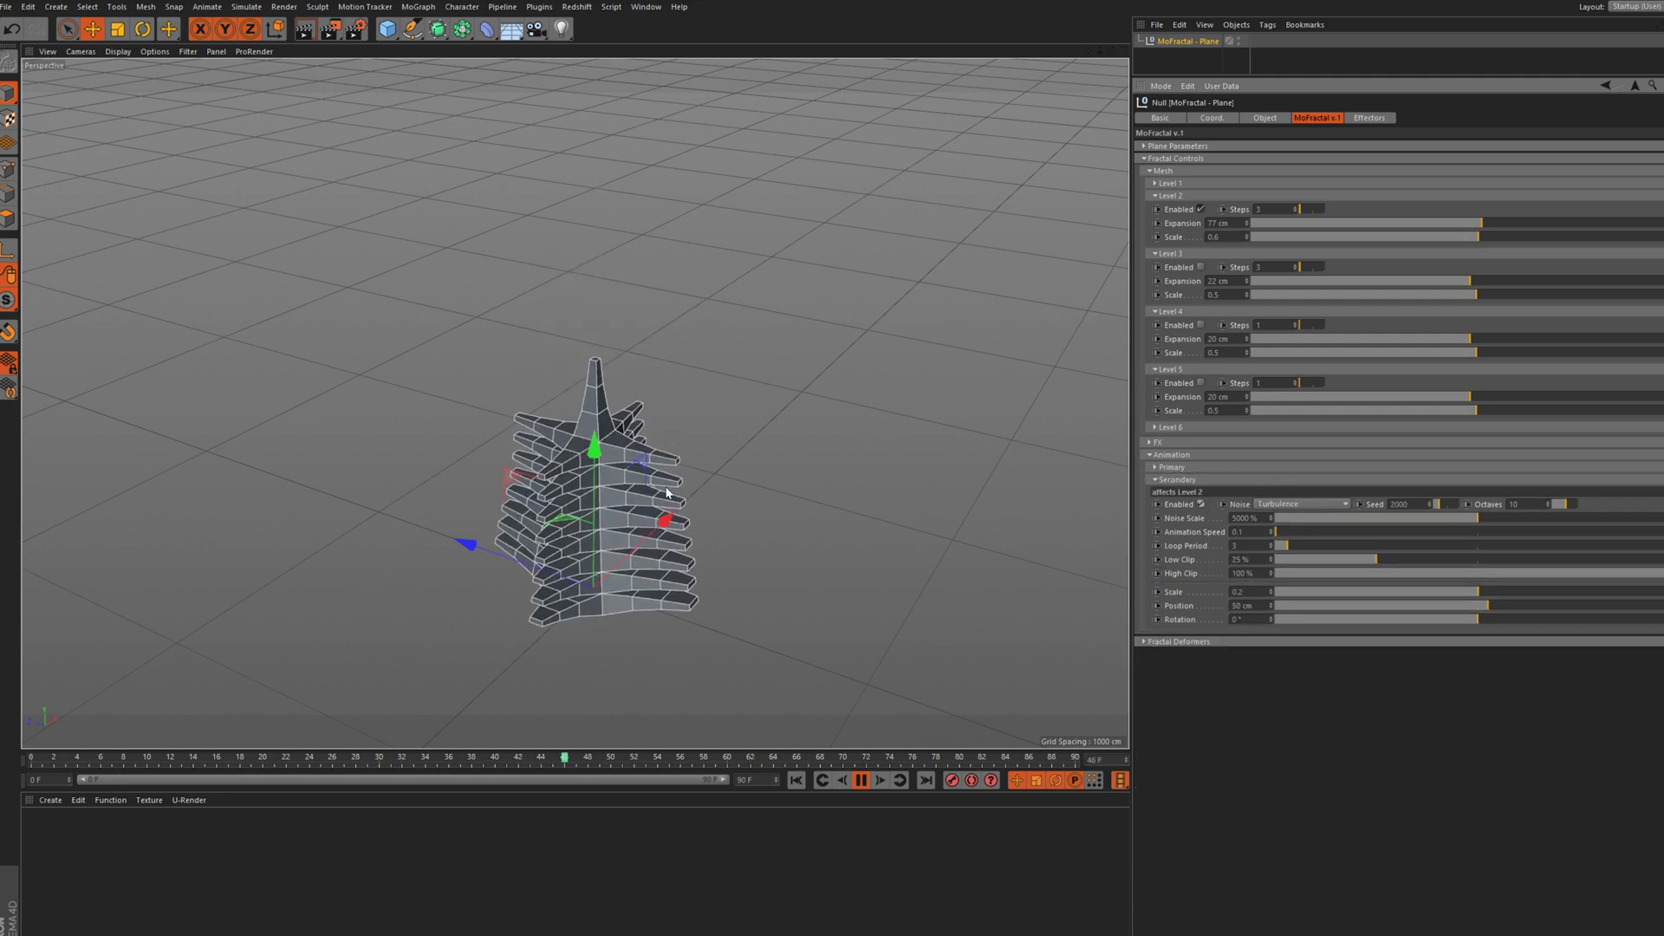
pyautogui.scroll(10, 531, 453)
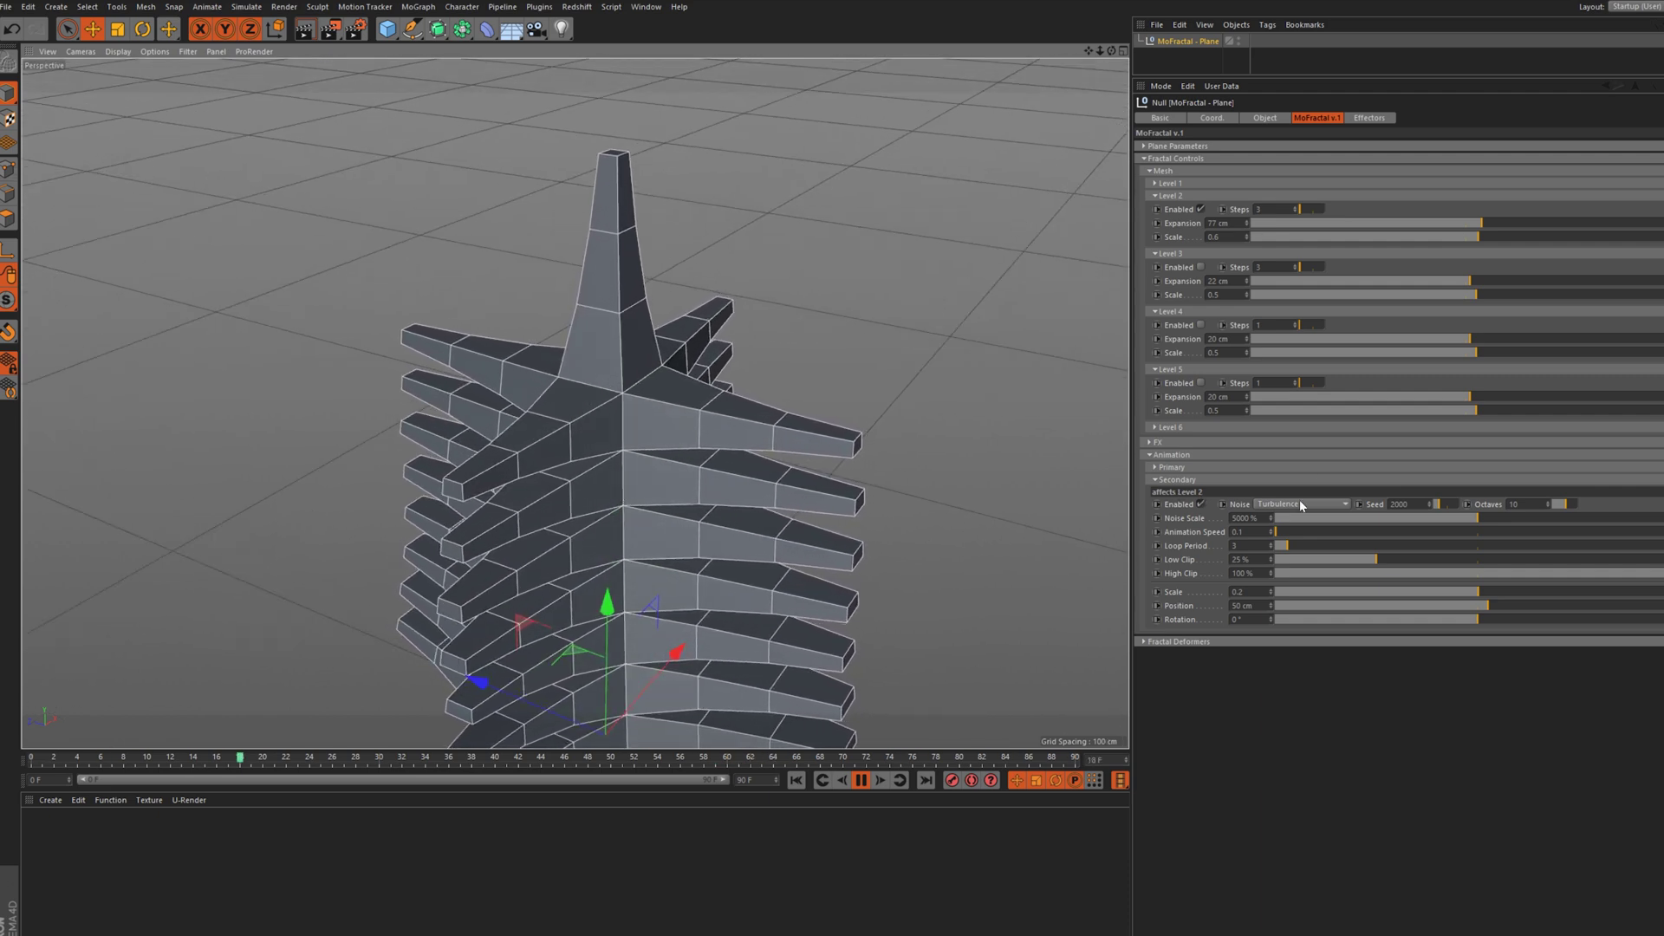
pyautogui.scroll(-3, 596, 412)
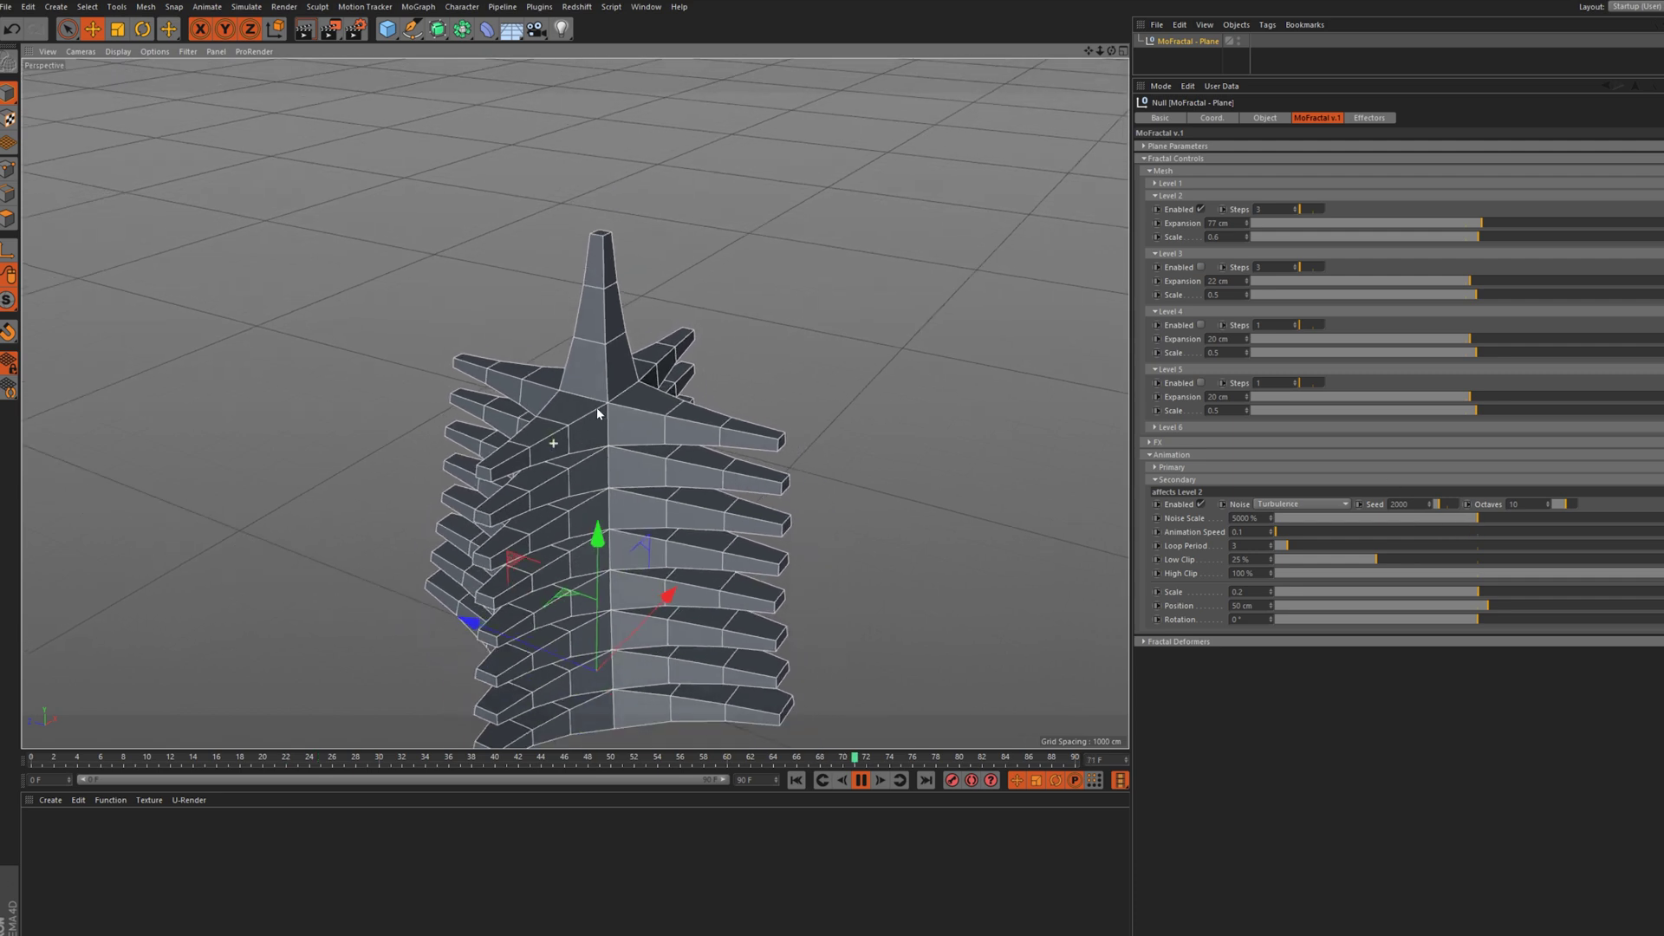
pyautogui.moveTo(1479, 589); pyautogui.dragTo(1476, 592)
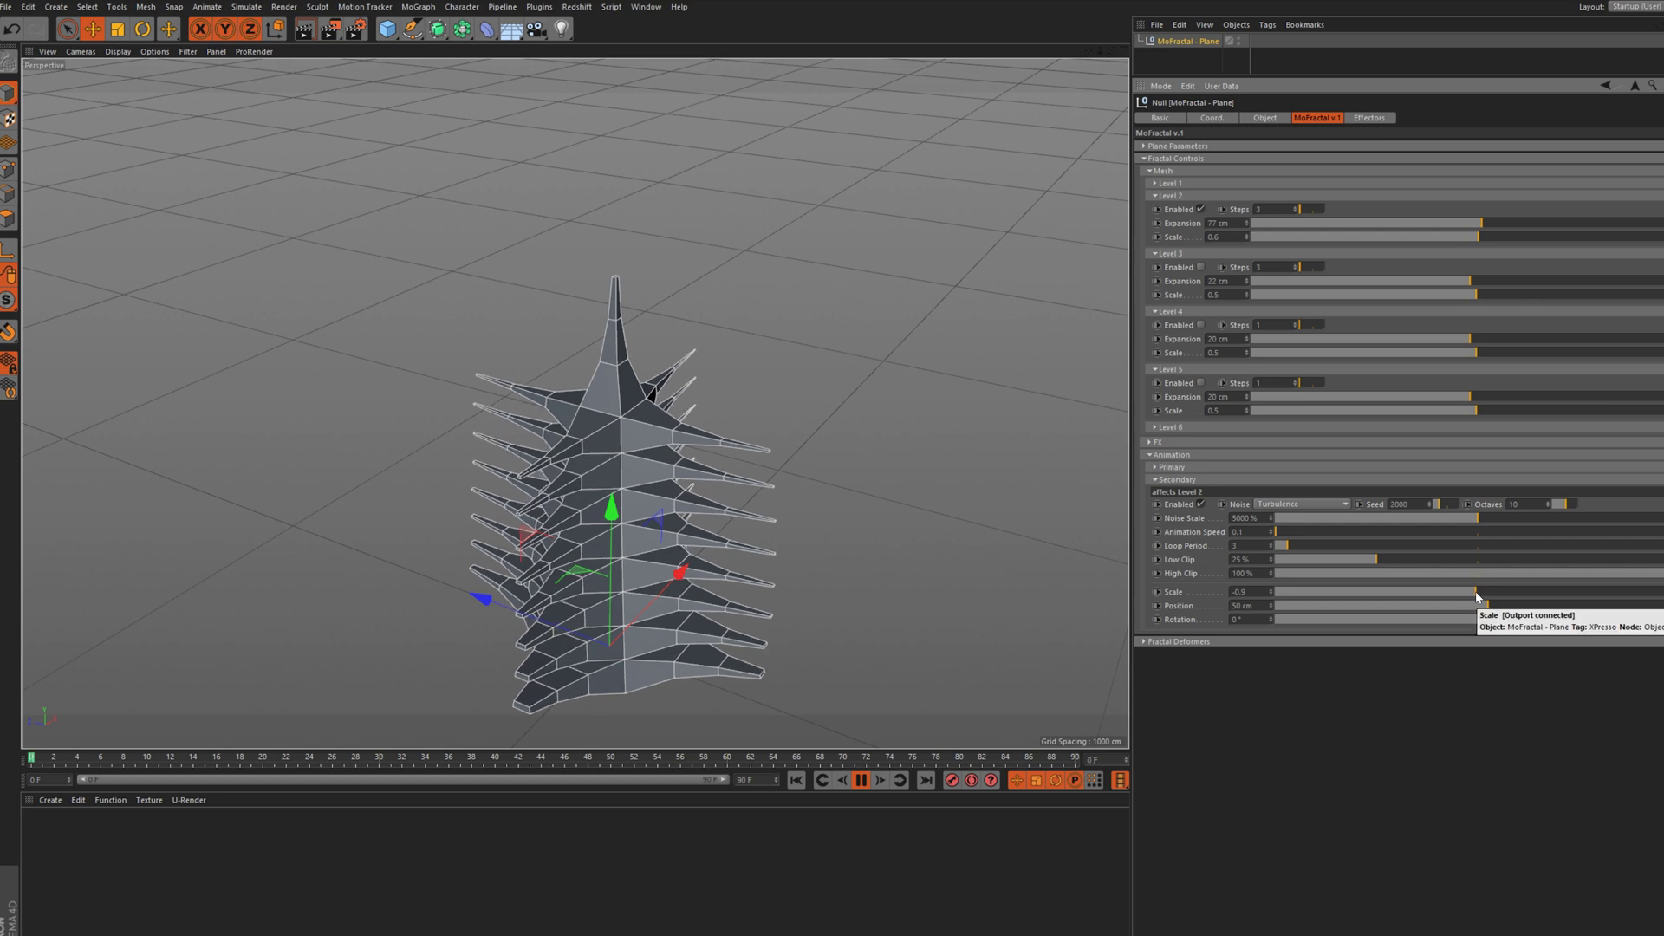
# Re-enable the Primary animation alongside the Secondary one and collapse both animation groups
pyautogui.click(1192, 480)
pyautogui.click(1201, 467)
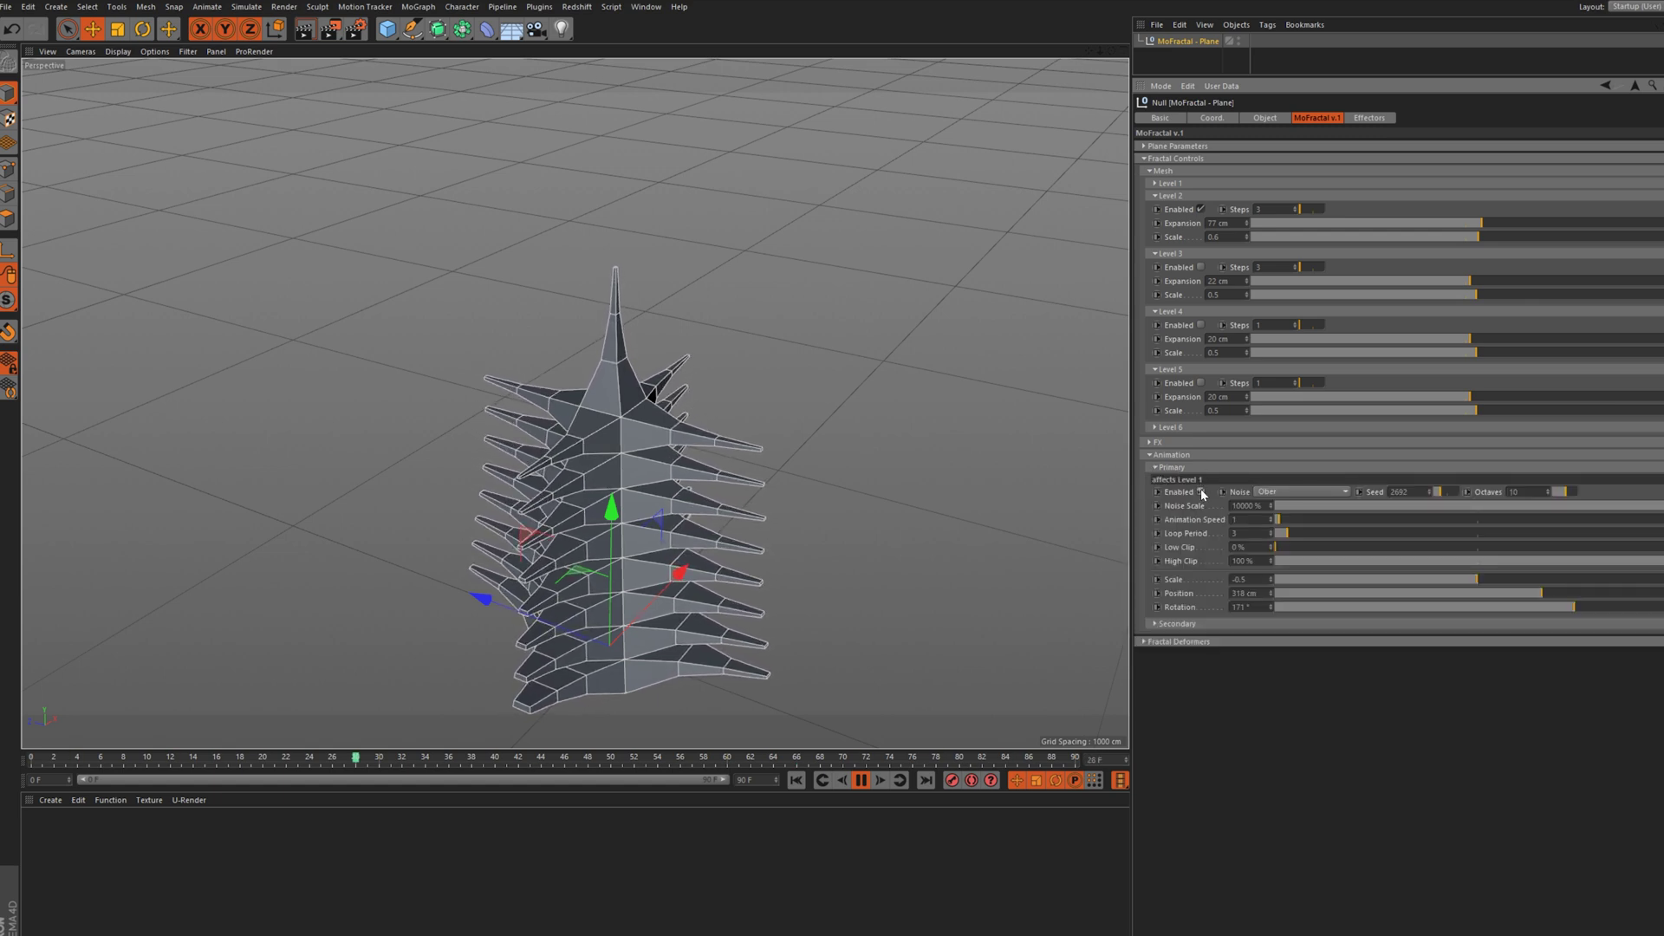
pyautogui.click(1175, 468)
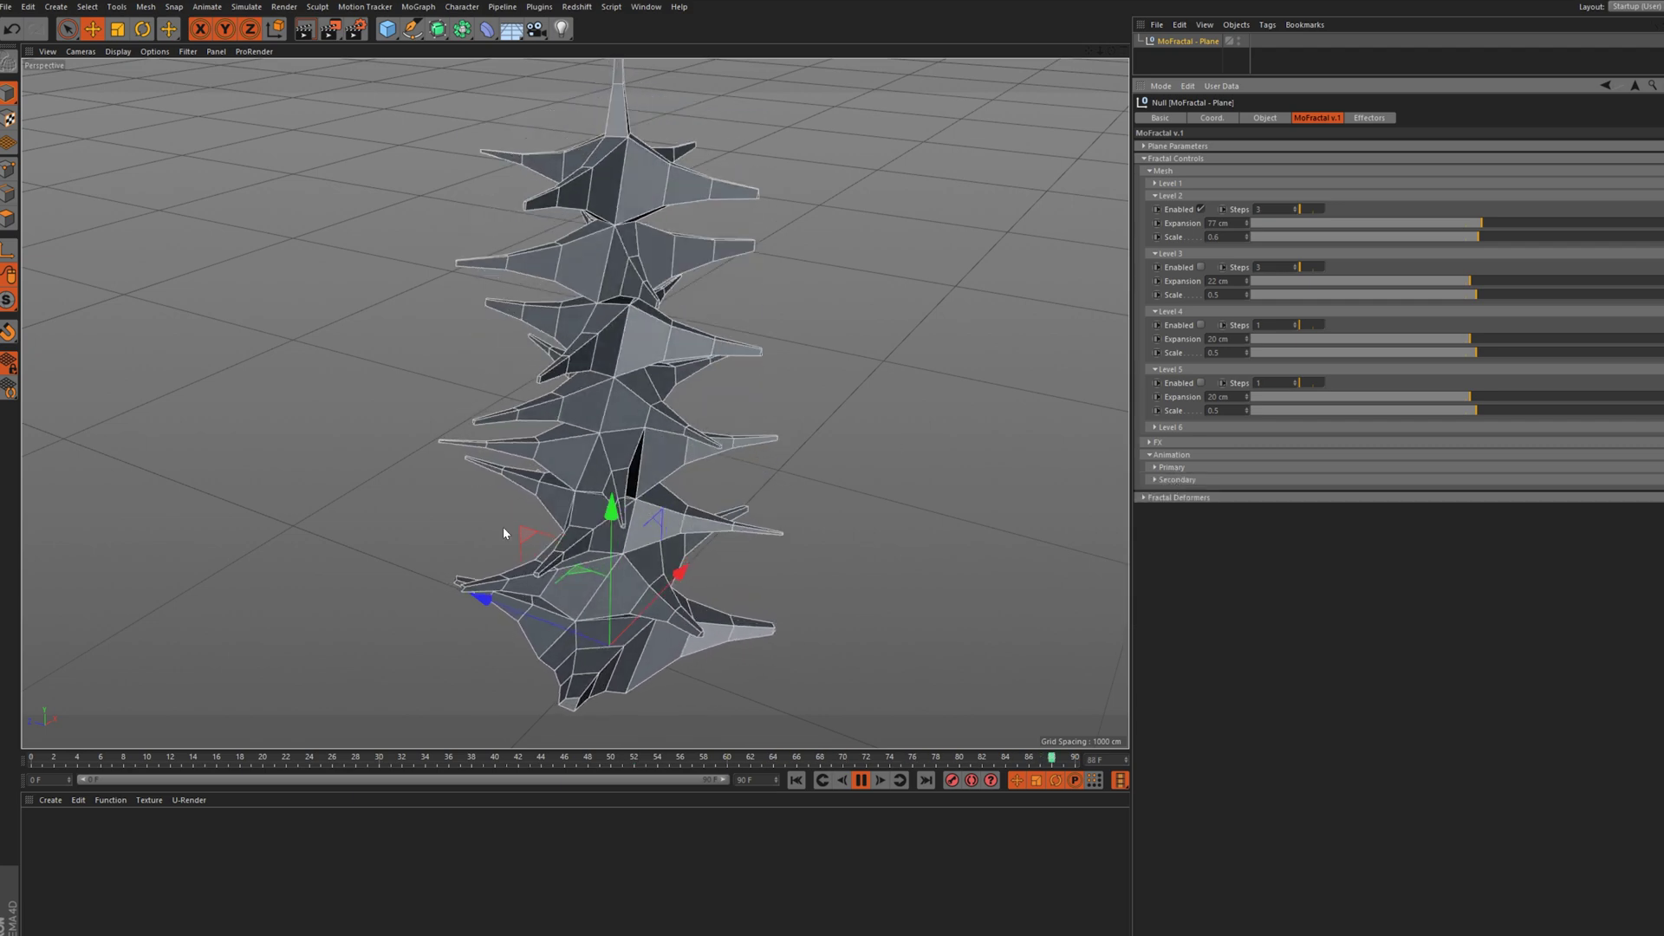
pyautogui.scroll(-3, 546, 501)
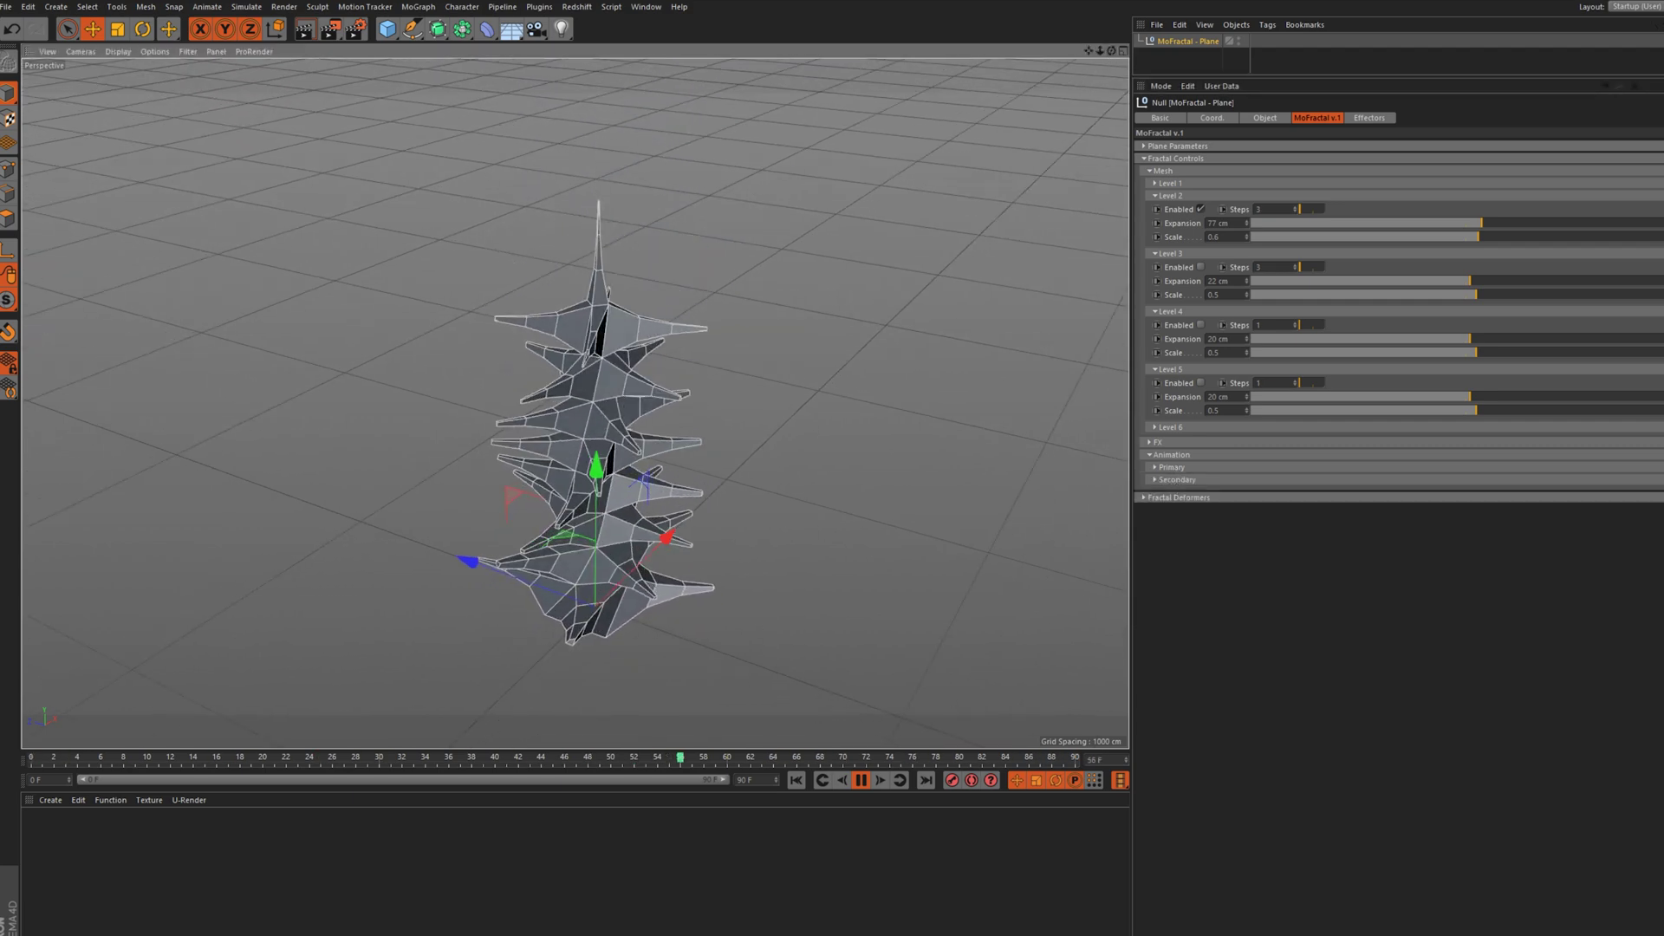
pyautogui.moveTo(1111, 51); pyautogui.dragTo(1075, 17)
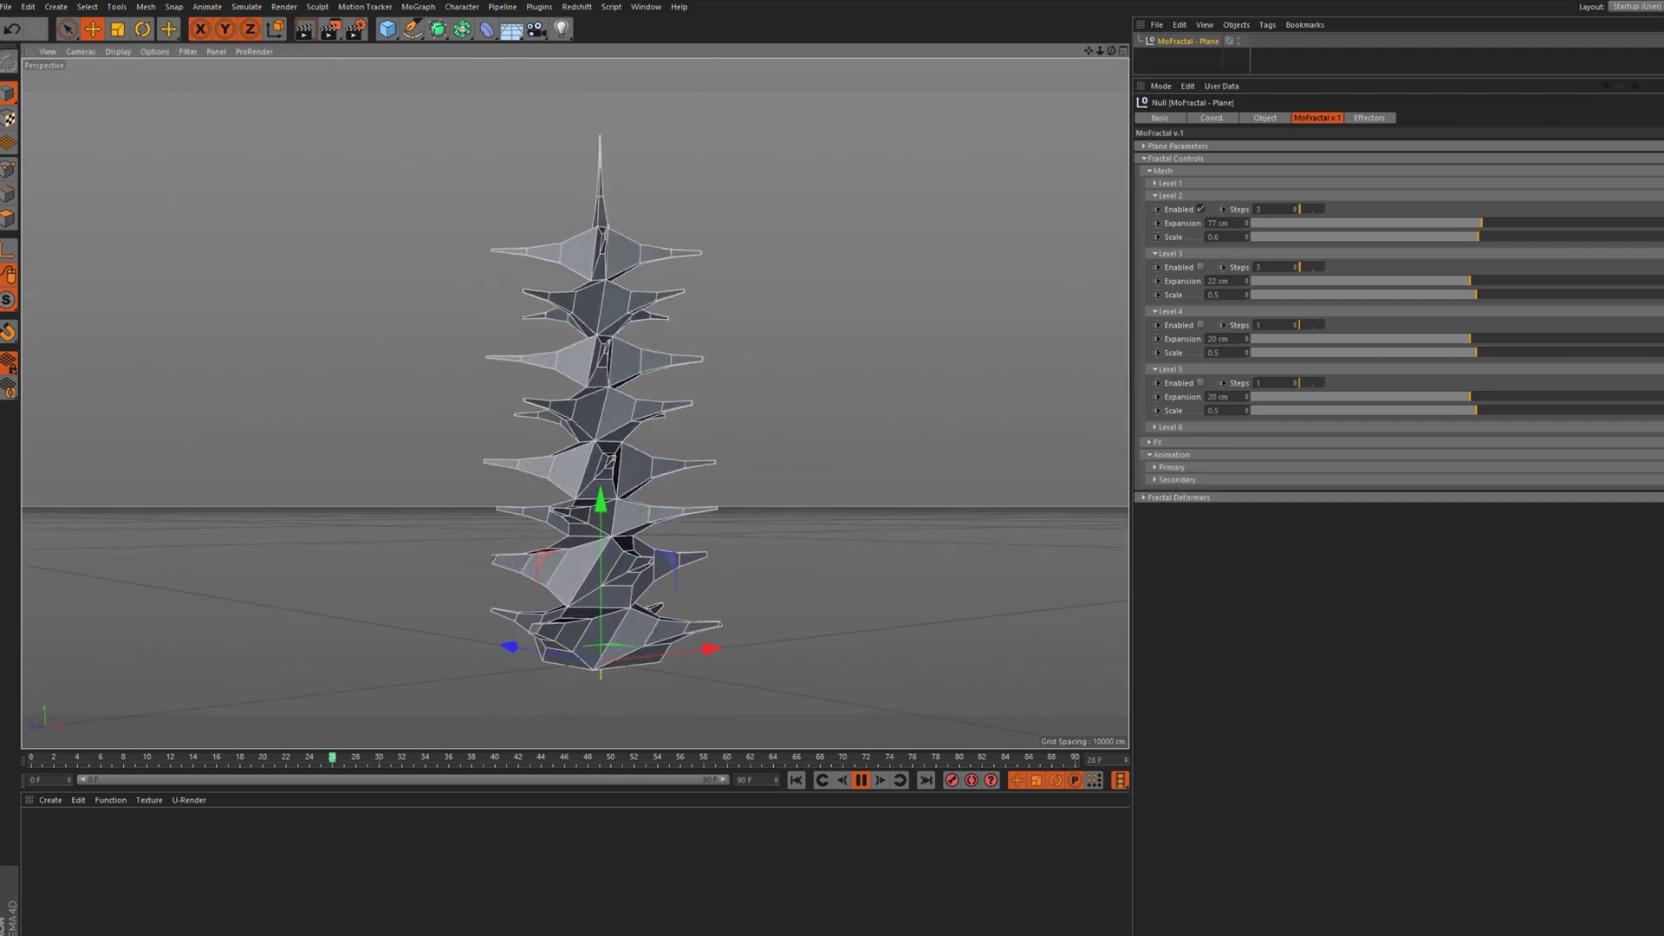
# Set the plane's phong angle to 180°, place the MoFractal plane under a new Subdivision Surface and reselect the plane
pyautogui.click(1182, 183)
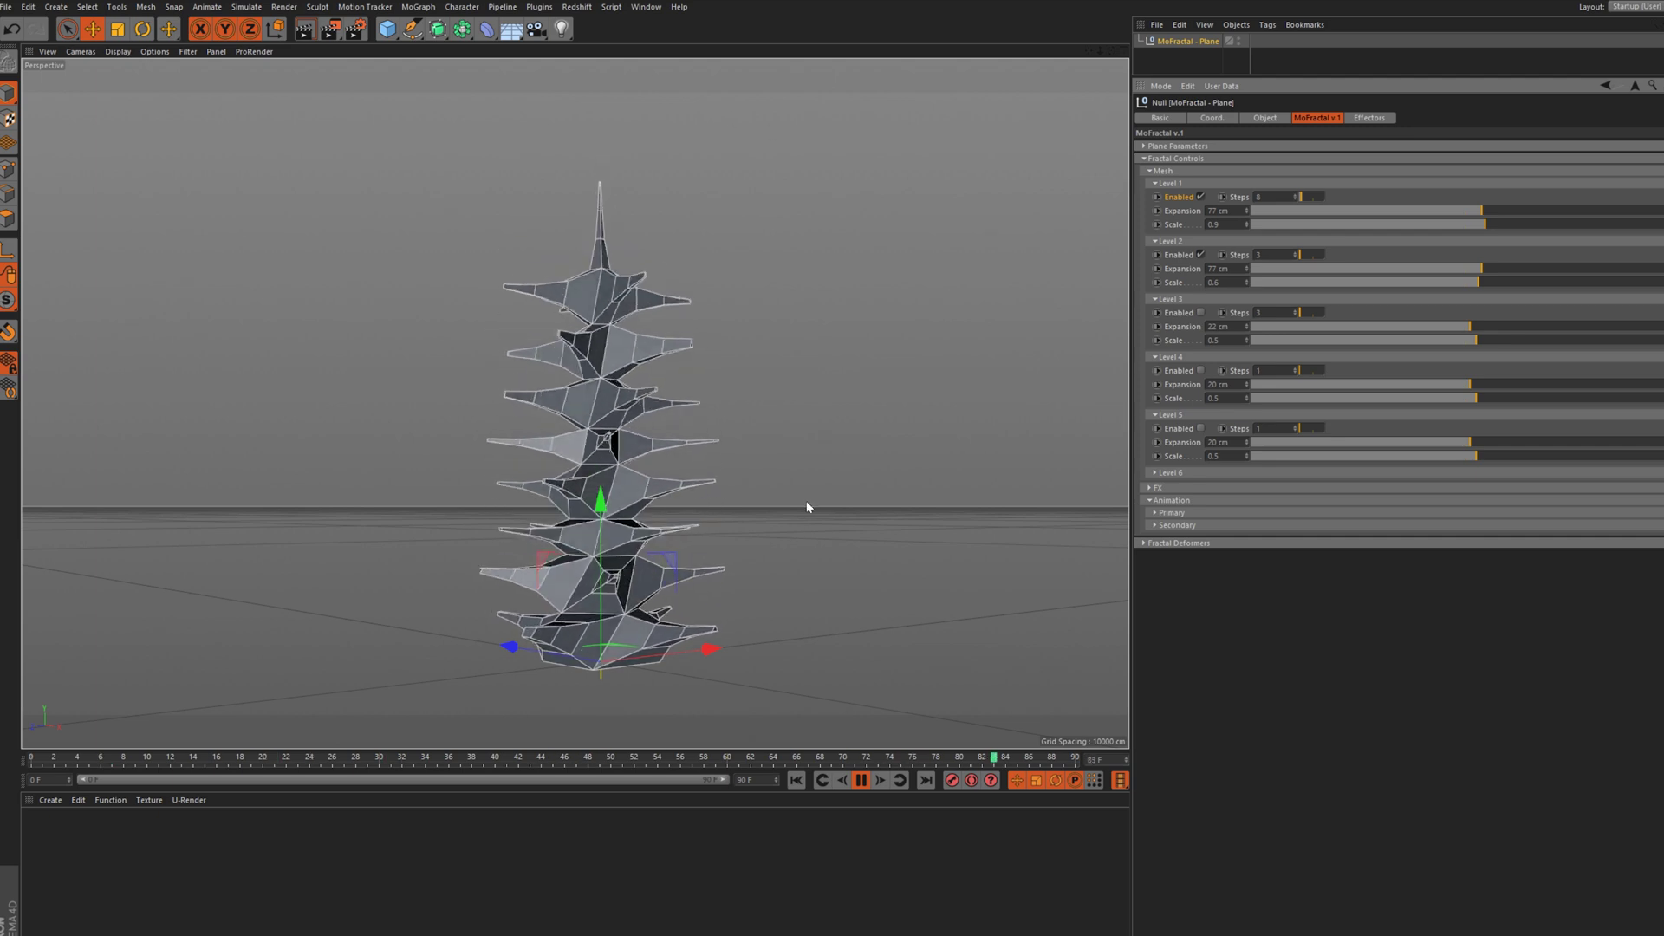
pyautogui.click(1194, 148)
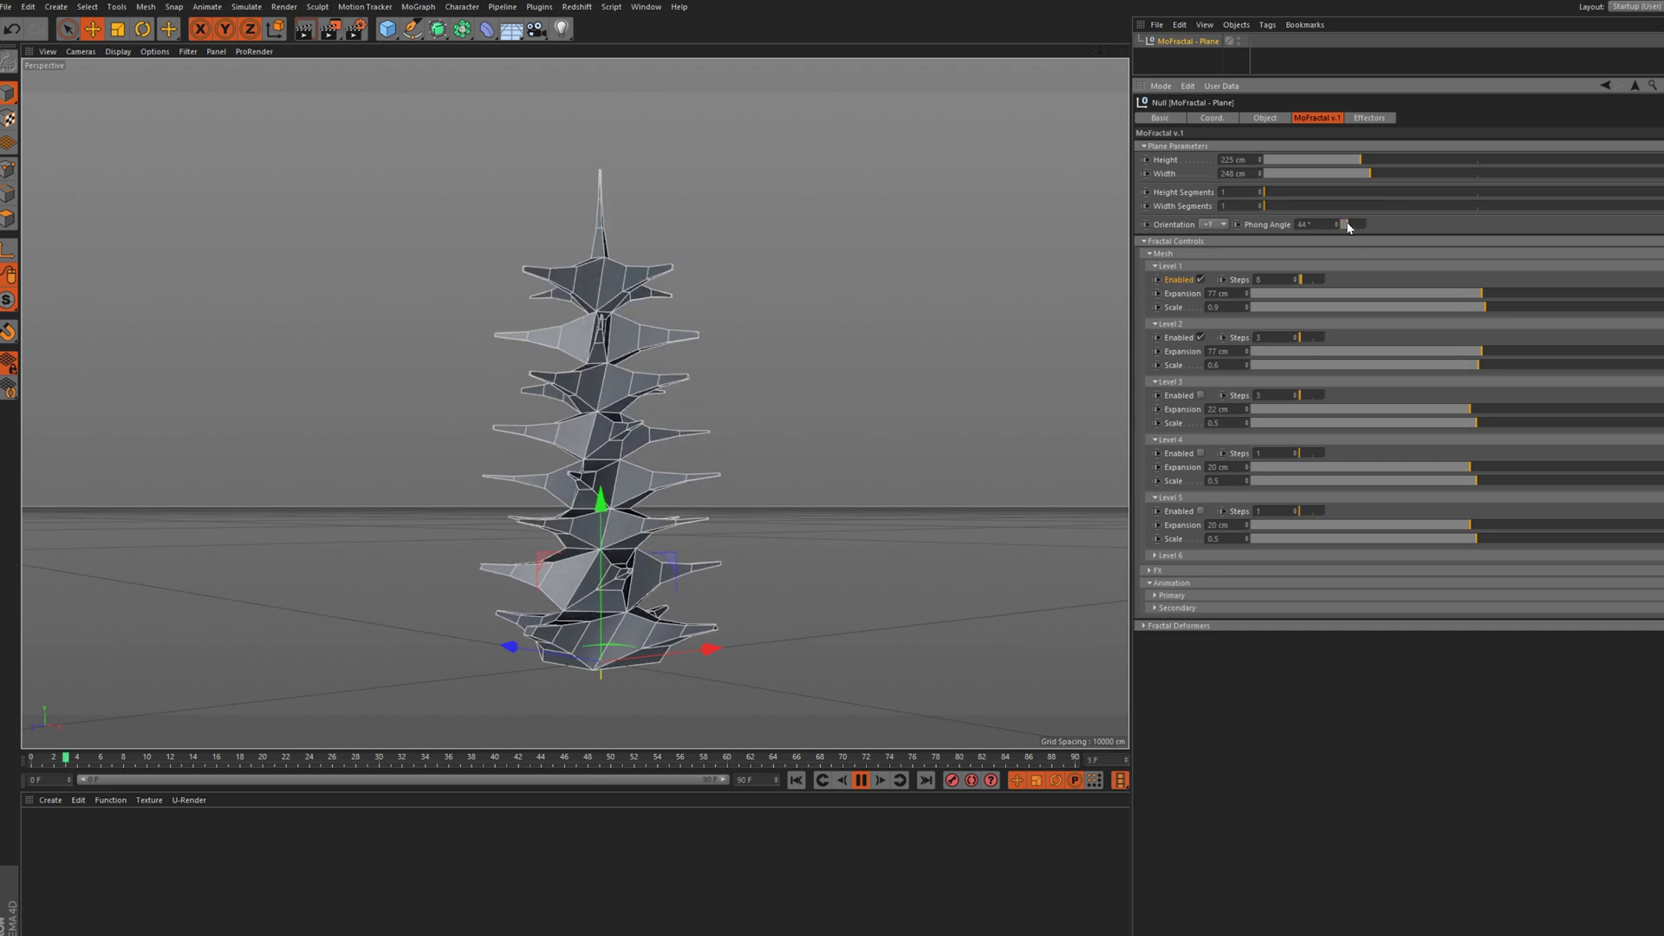
pyautogui.moveTo(1349, 227); pyautogui.dragTo(1411, 225)
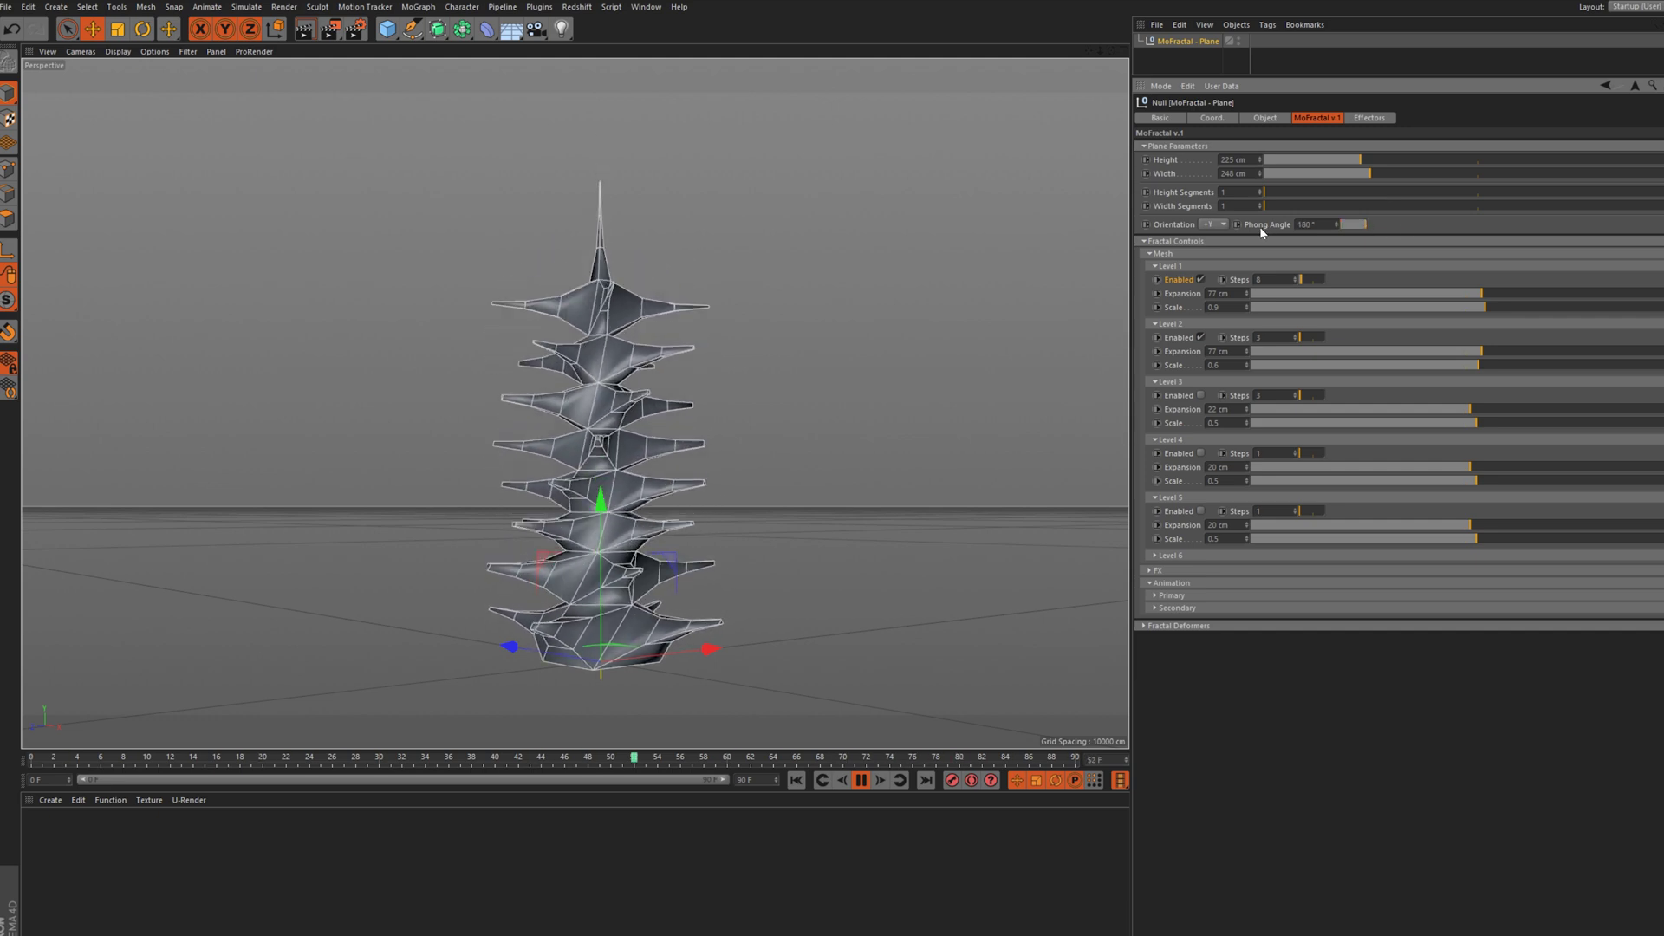
pyautogui.keyDown('alt'); pyautogui.click(438, 29); pyautogui.keyUp('alt')
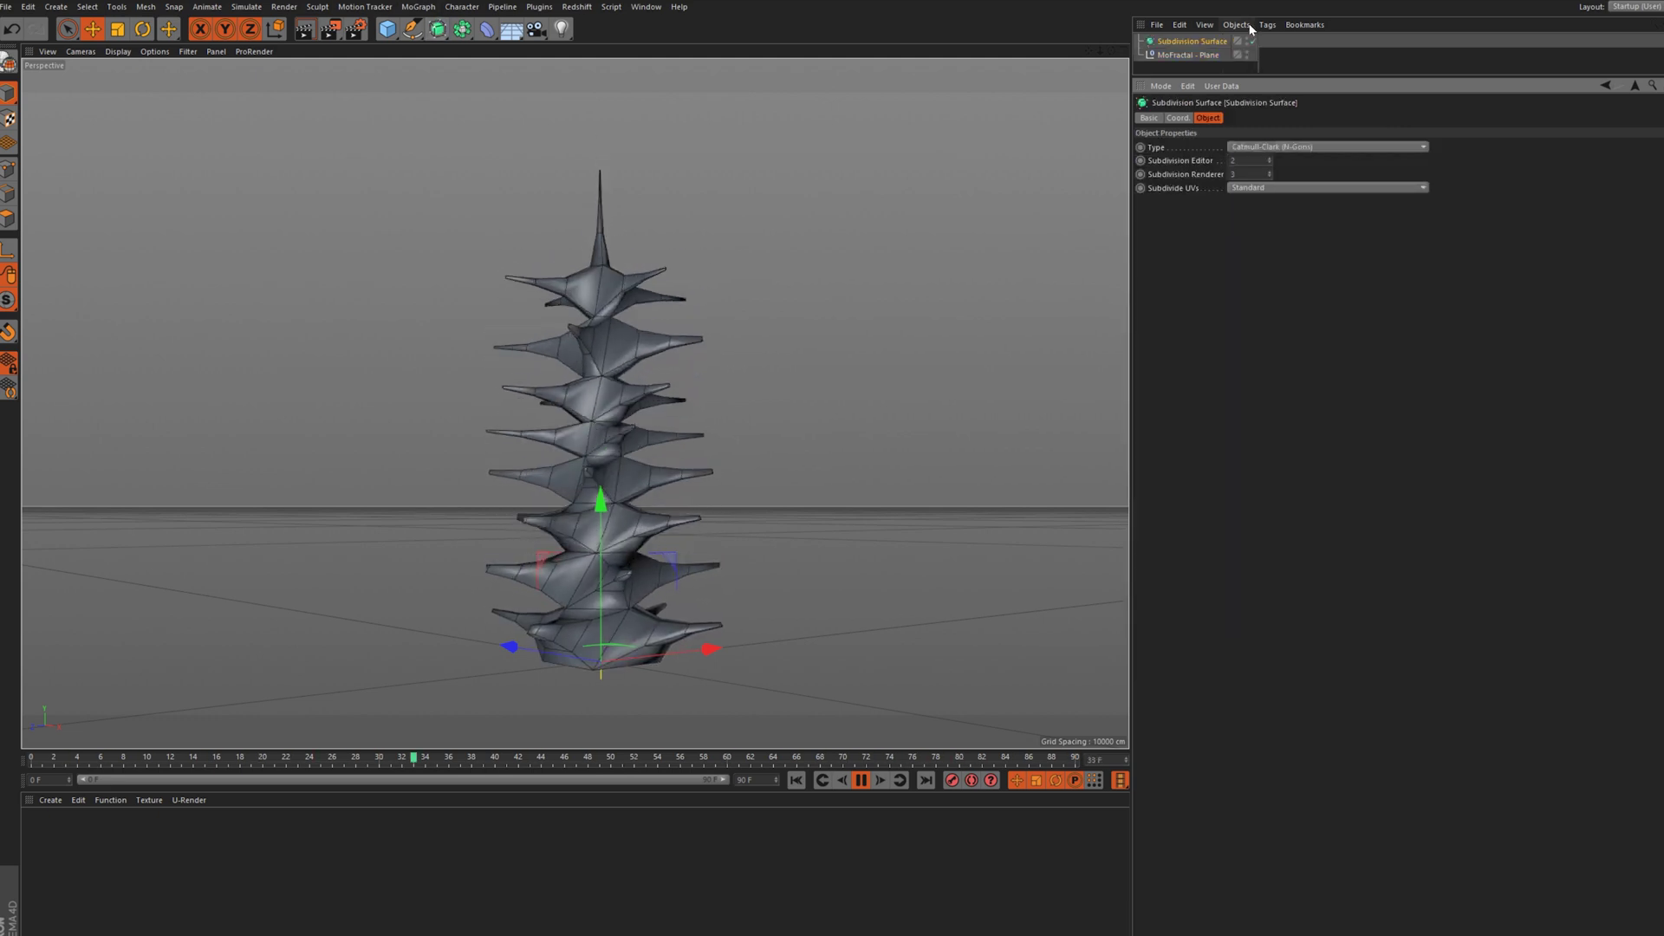
pyautogui.click(1198, 55)
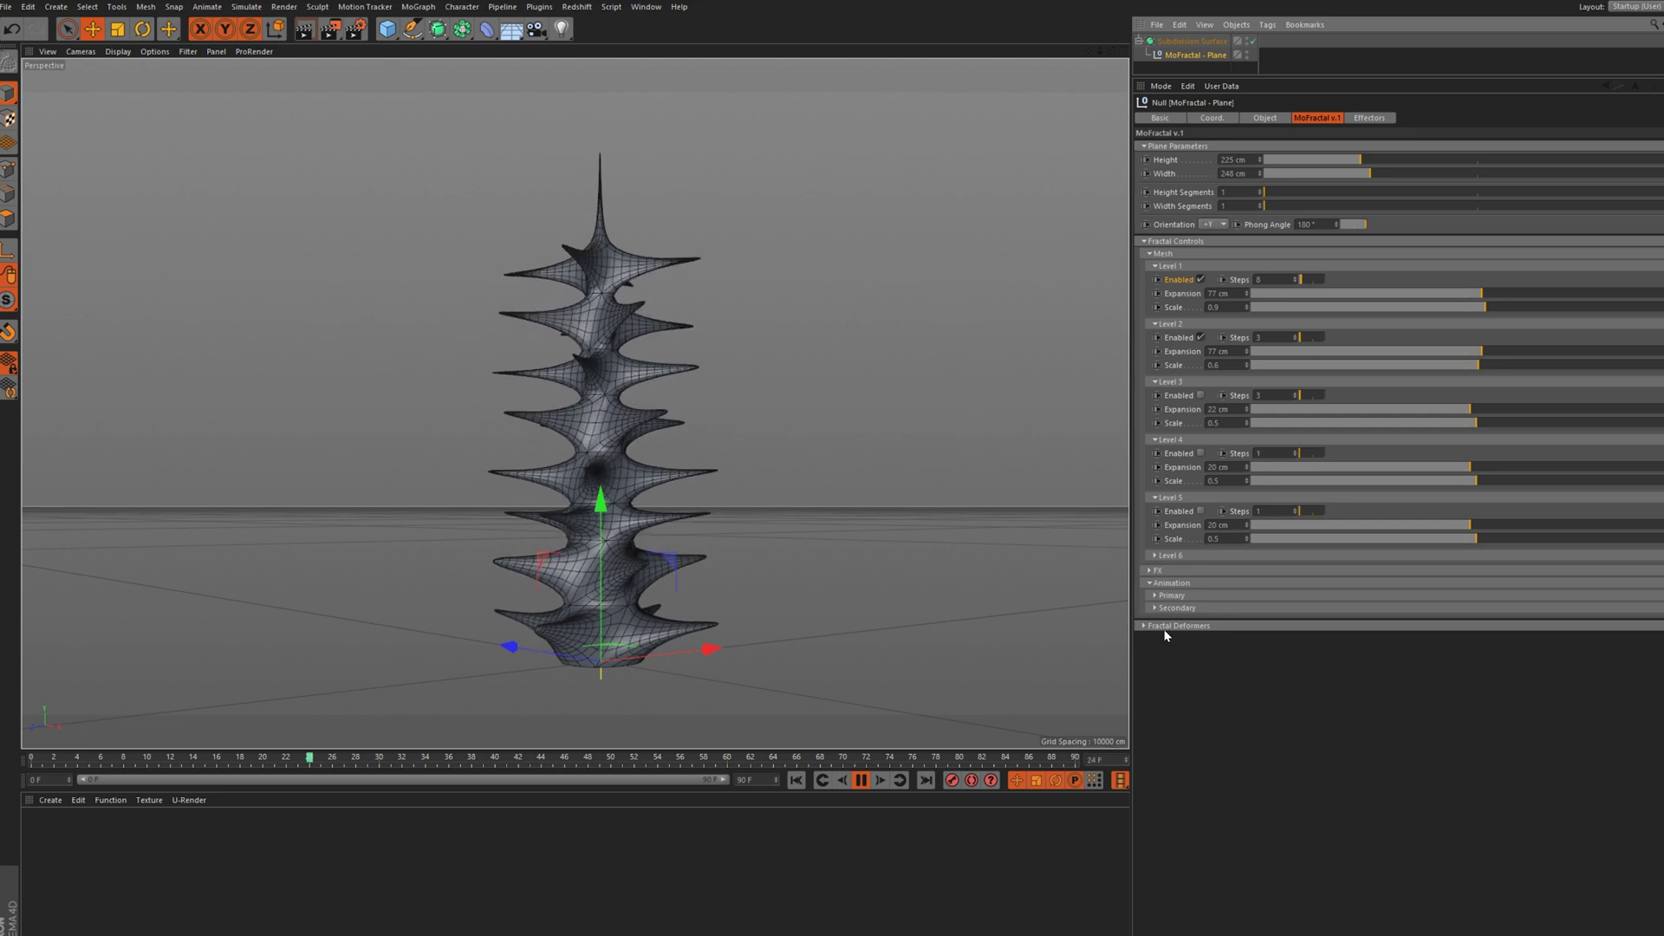
# Expand the Fractal Deformers group and look over its Bevel settings, leaving the Bevel group collapsed
pyautogui.click(1191, 627)
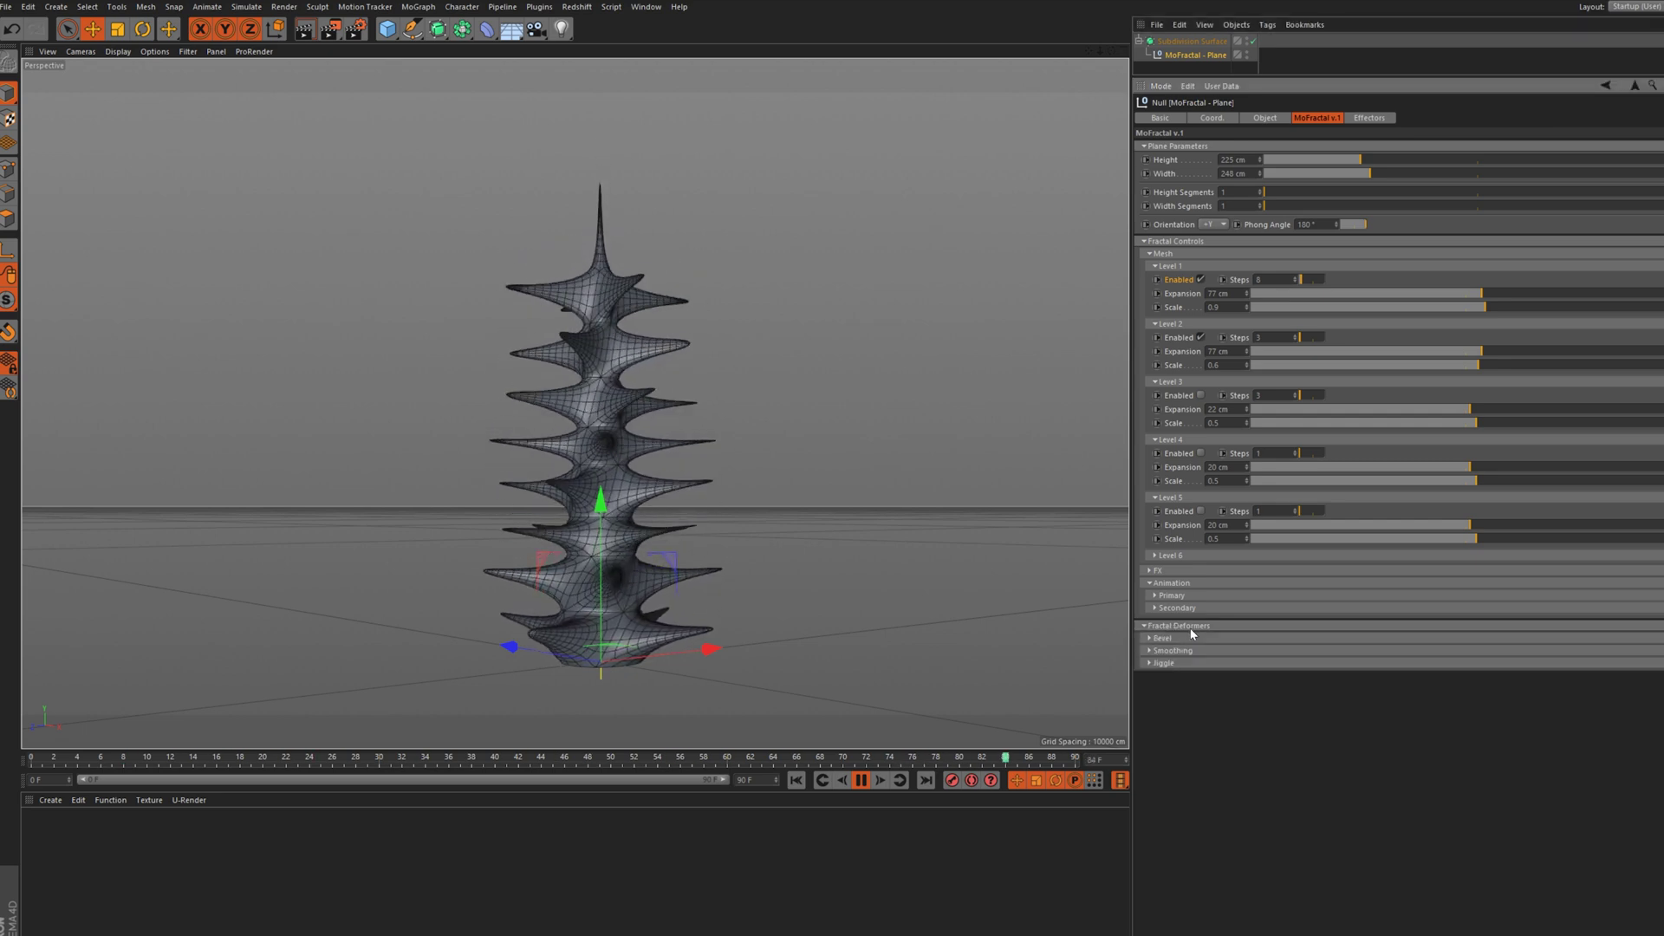
pyautogui.click(1184, 638)
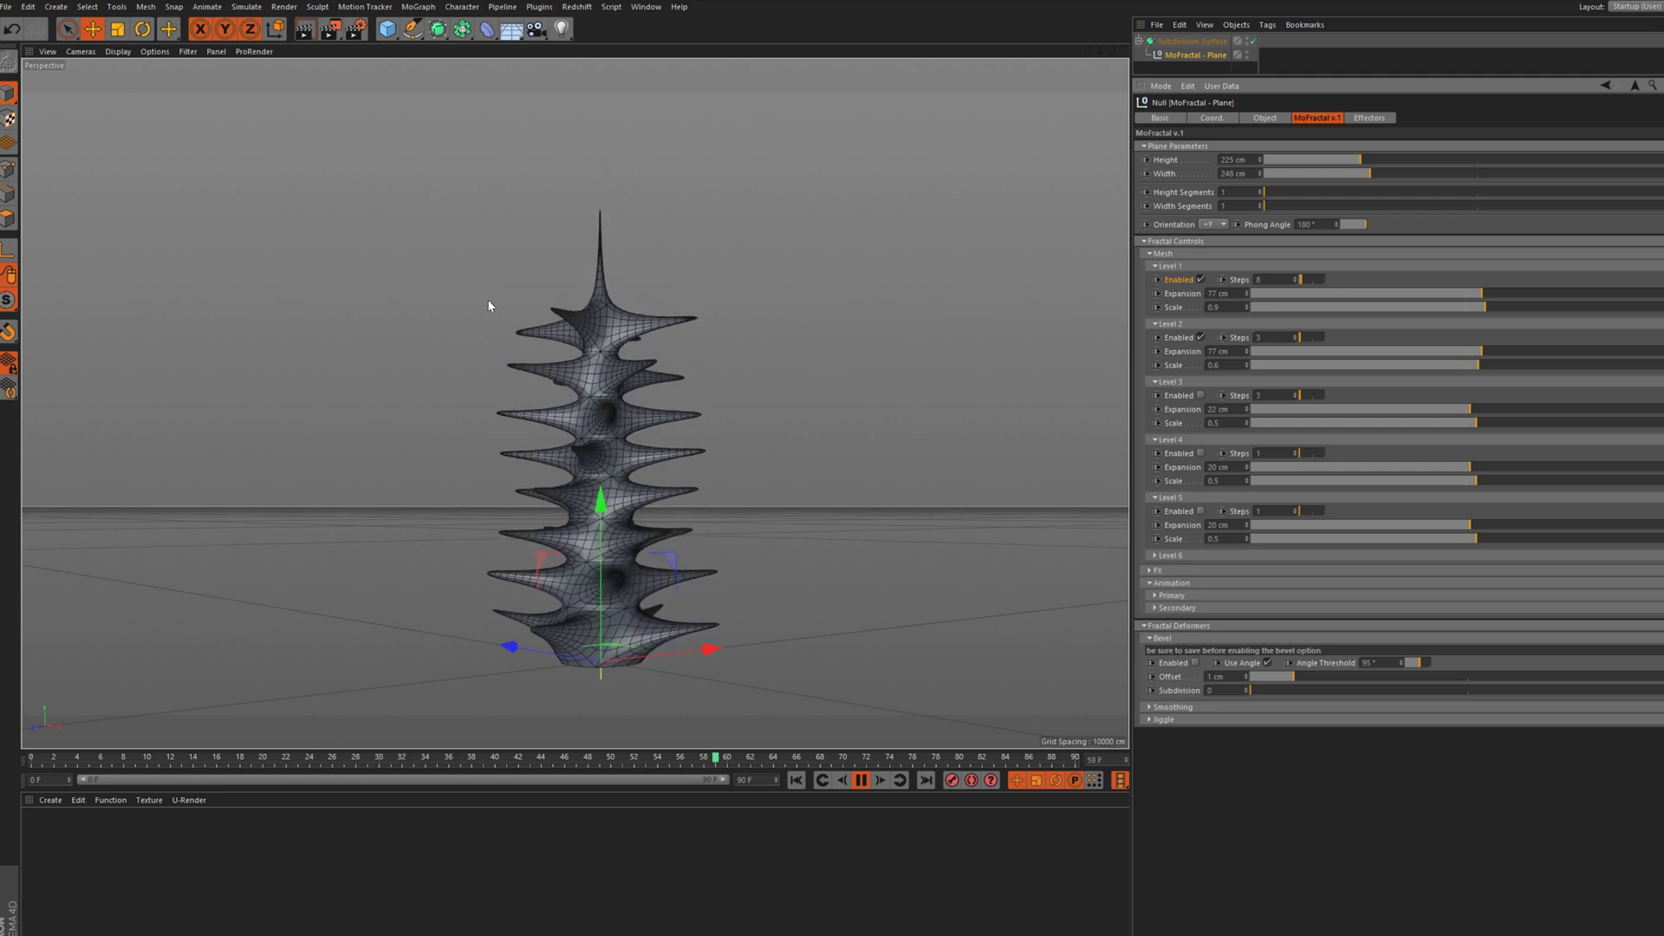
pyautogui.click(1151, 639)
# Enable the Smoothing deformer, set its iterations to about 64, adjust its stiffness and collapse its group
pyautogui.click(1186, 651)
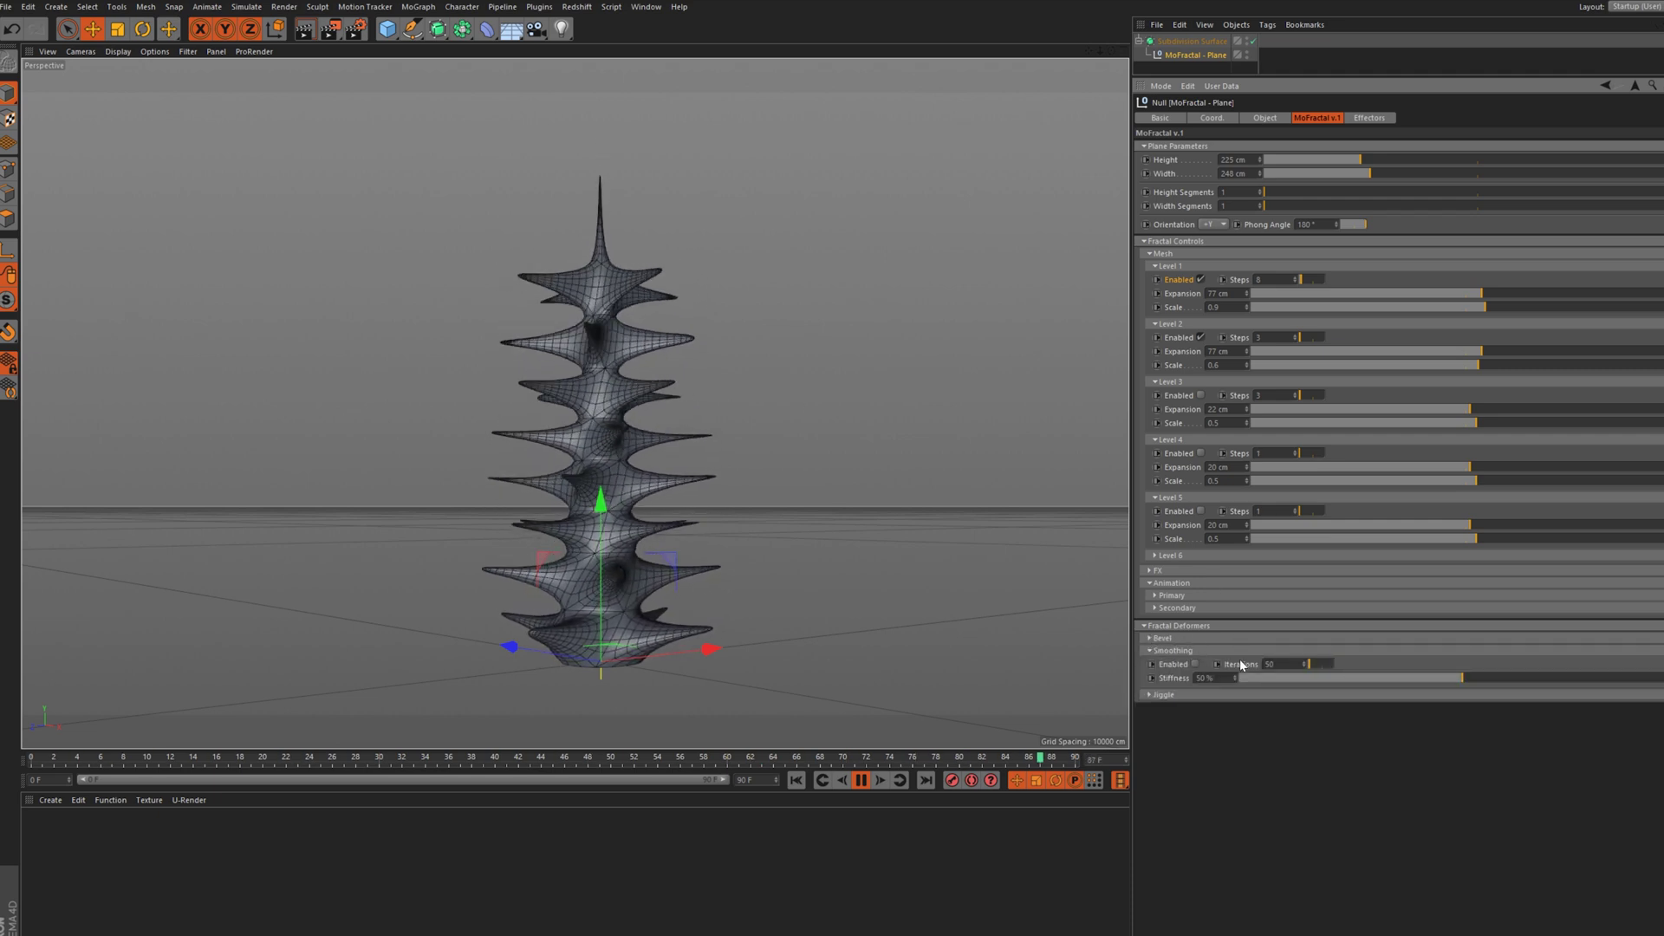
pyautogui.click(1197, 664)
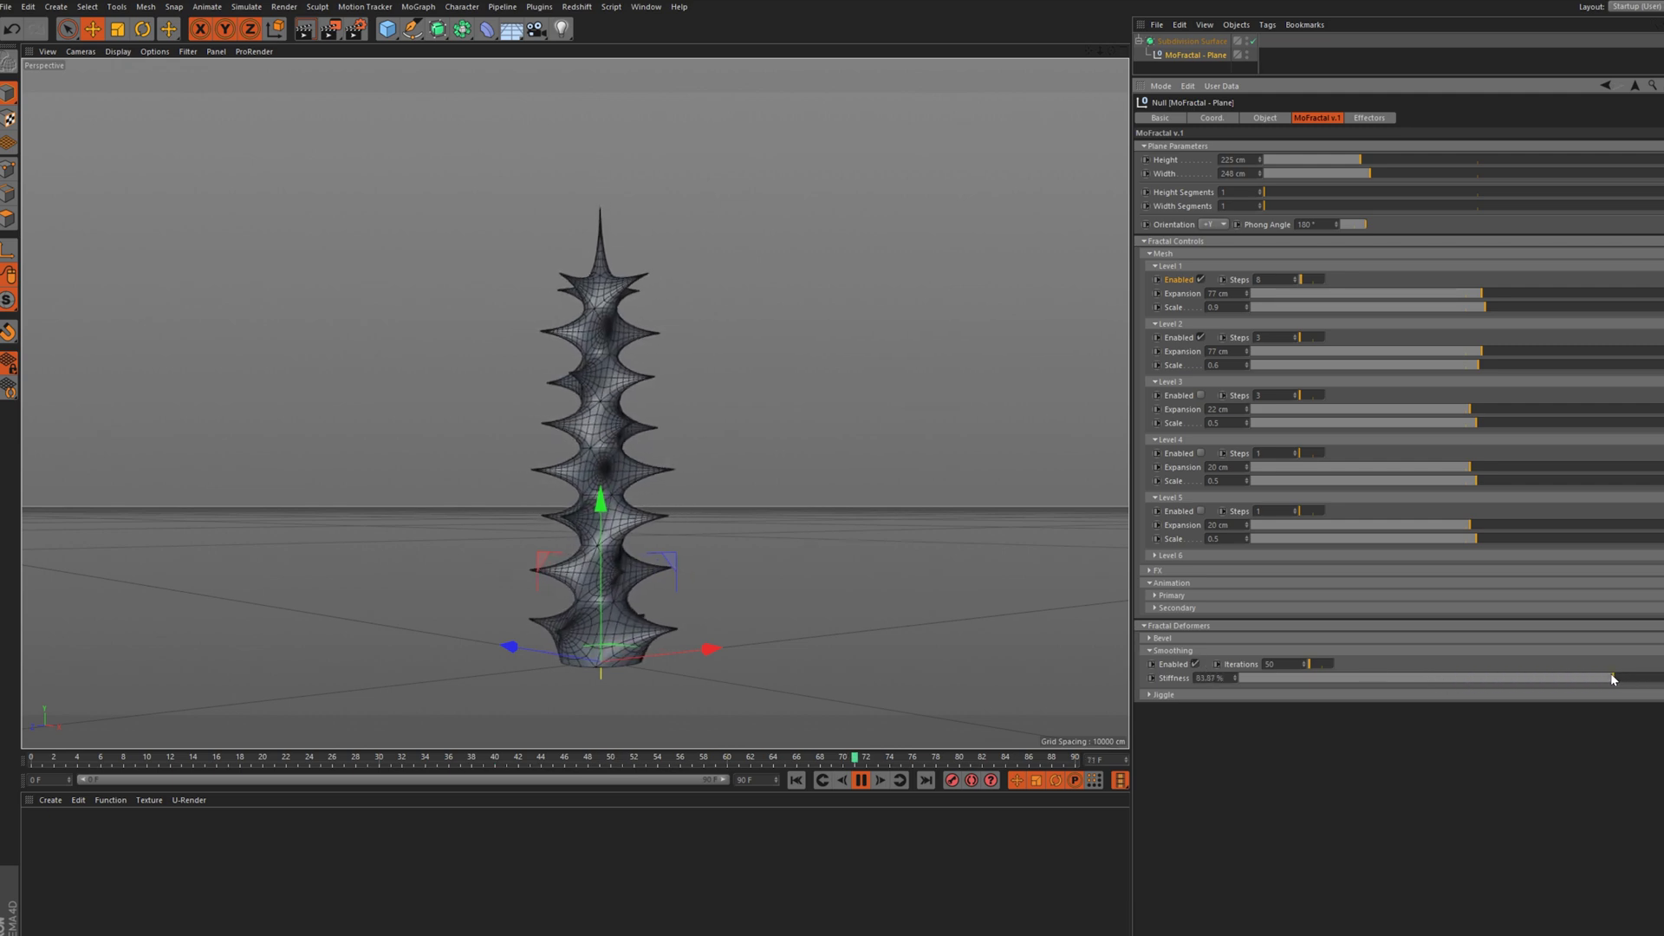
pyautogui.moveTo(1603, 676); pyautogui.dragTo(1551, 677)
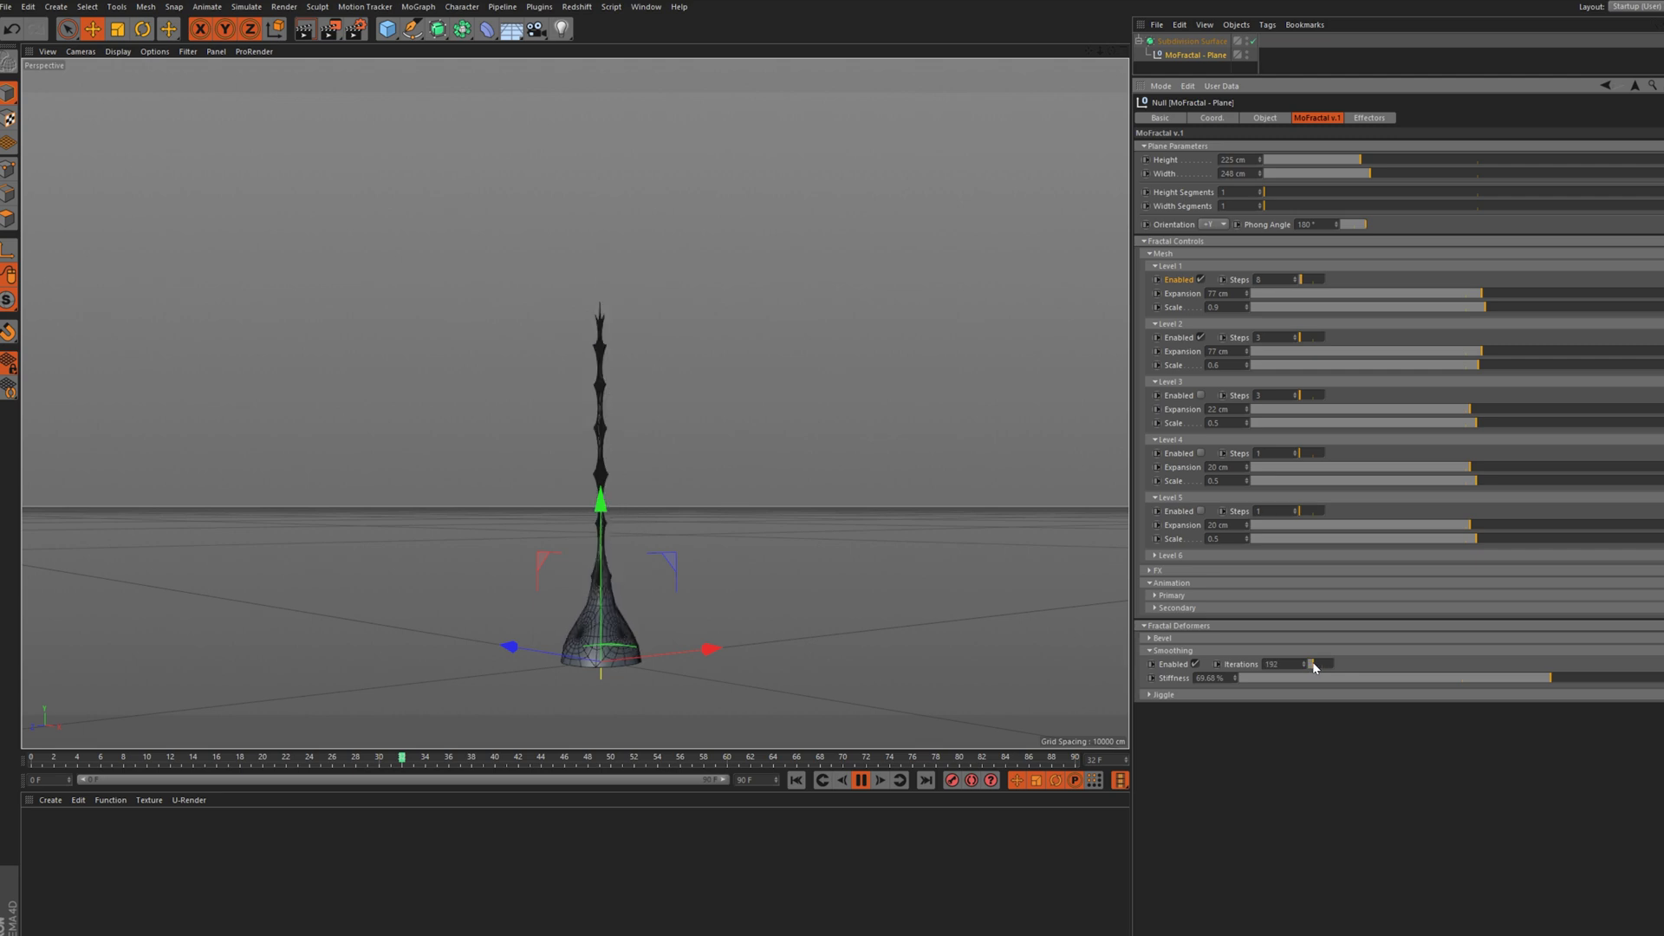
pyautogui.moveTo(1315, 667); pyautogui.dragTo(1309, 664)
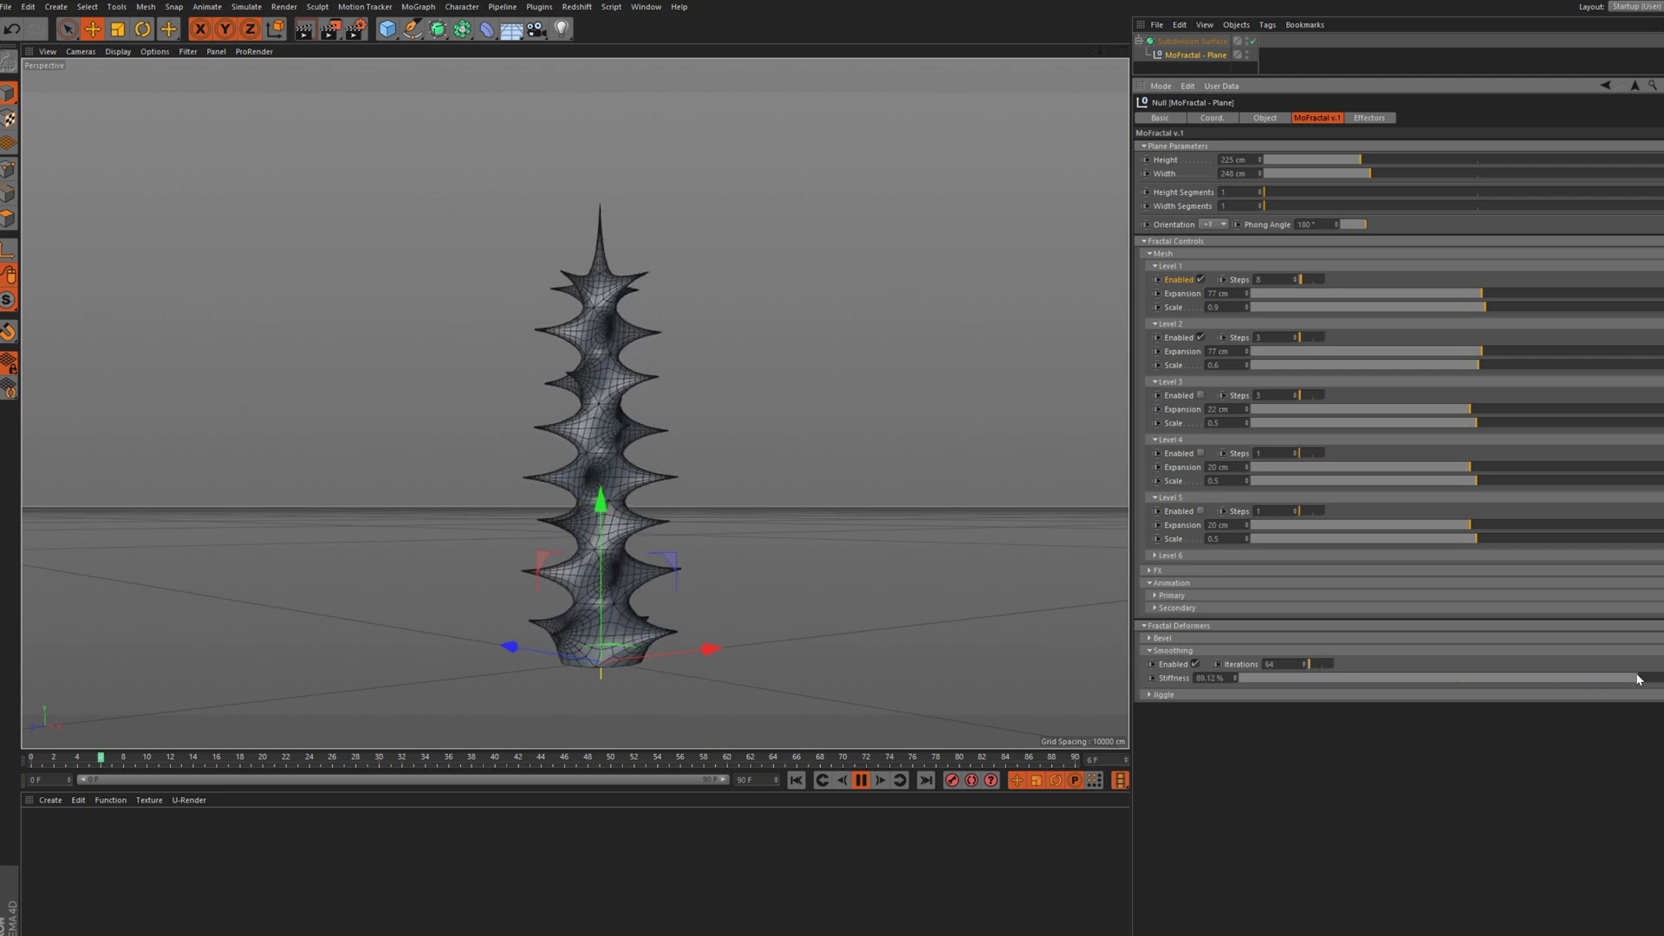
pyautogui.click(1192, 650)
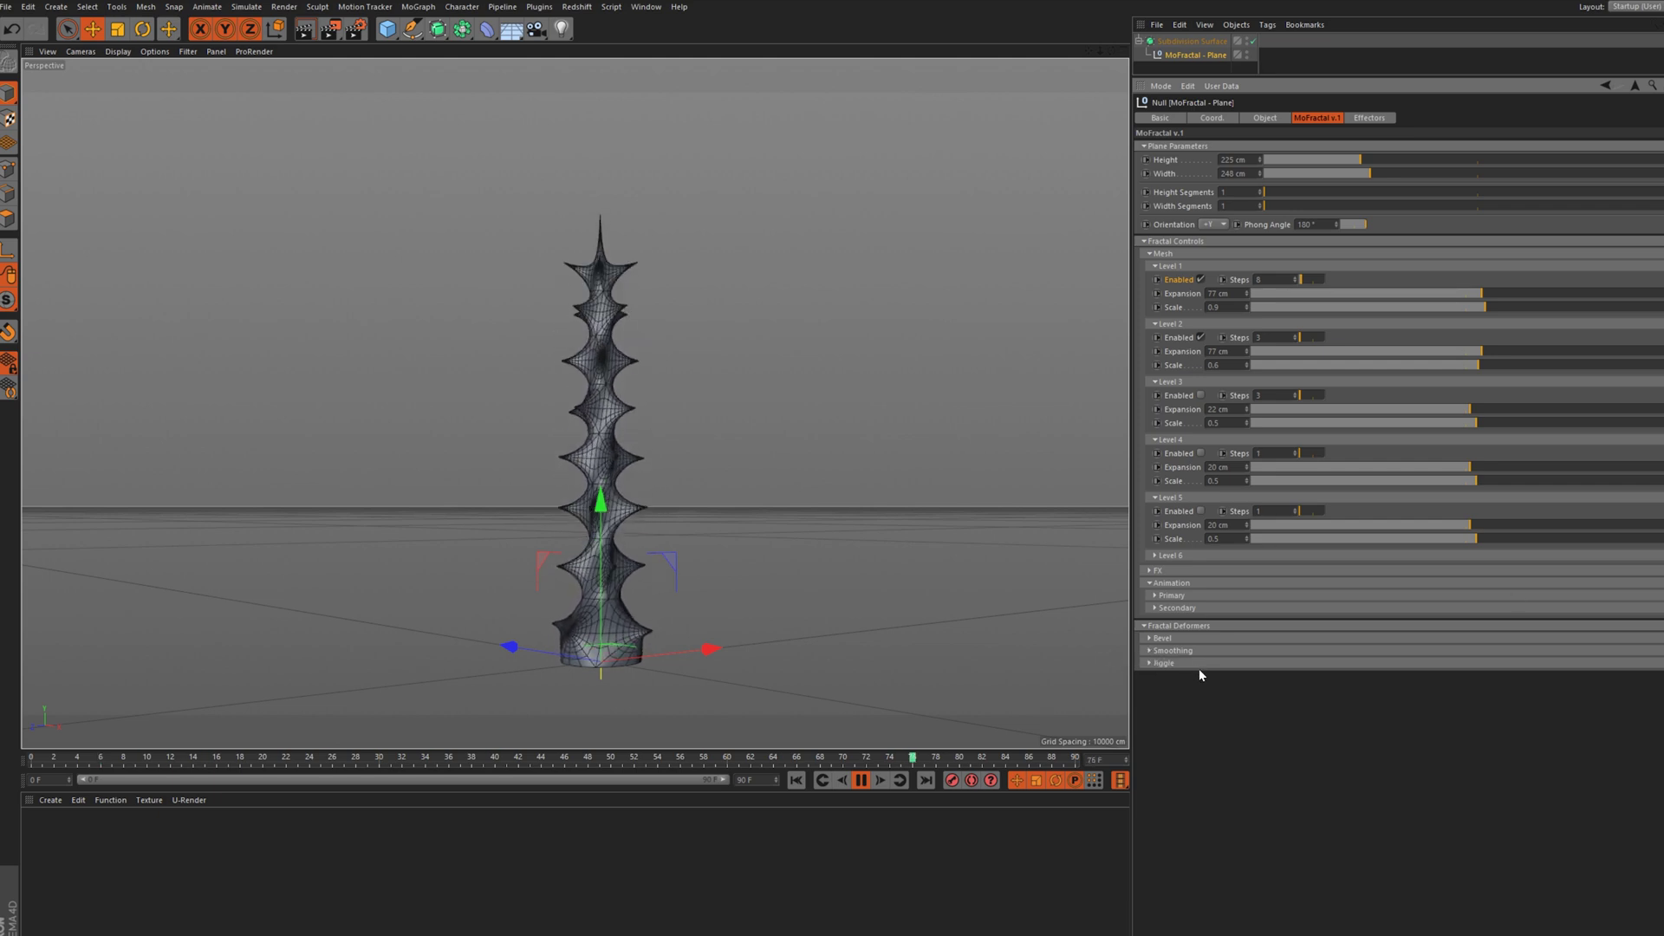
# Expand the Jiggle deformer's settings and enable Jiggle on the animated plane
pyautogui.click(1199, 664)
pyautogui.click(1196, 675)
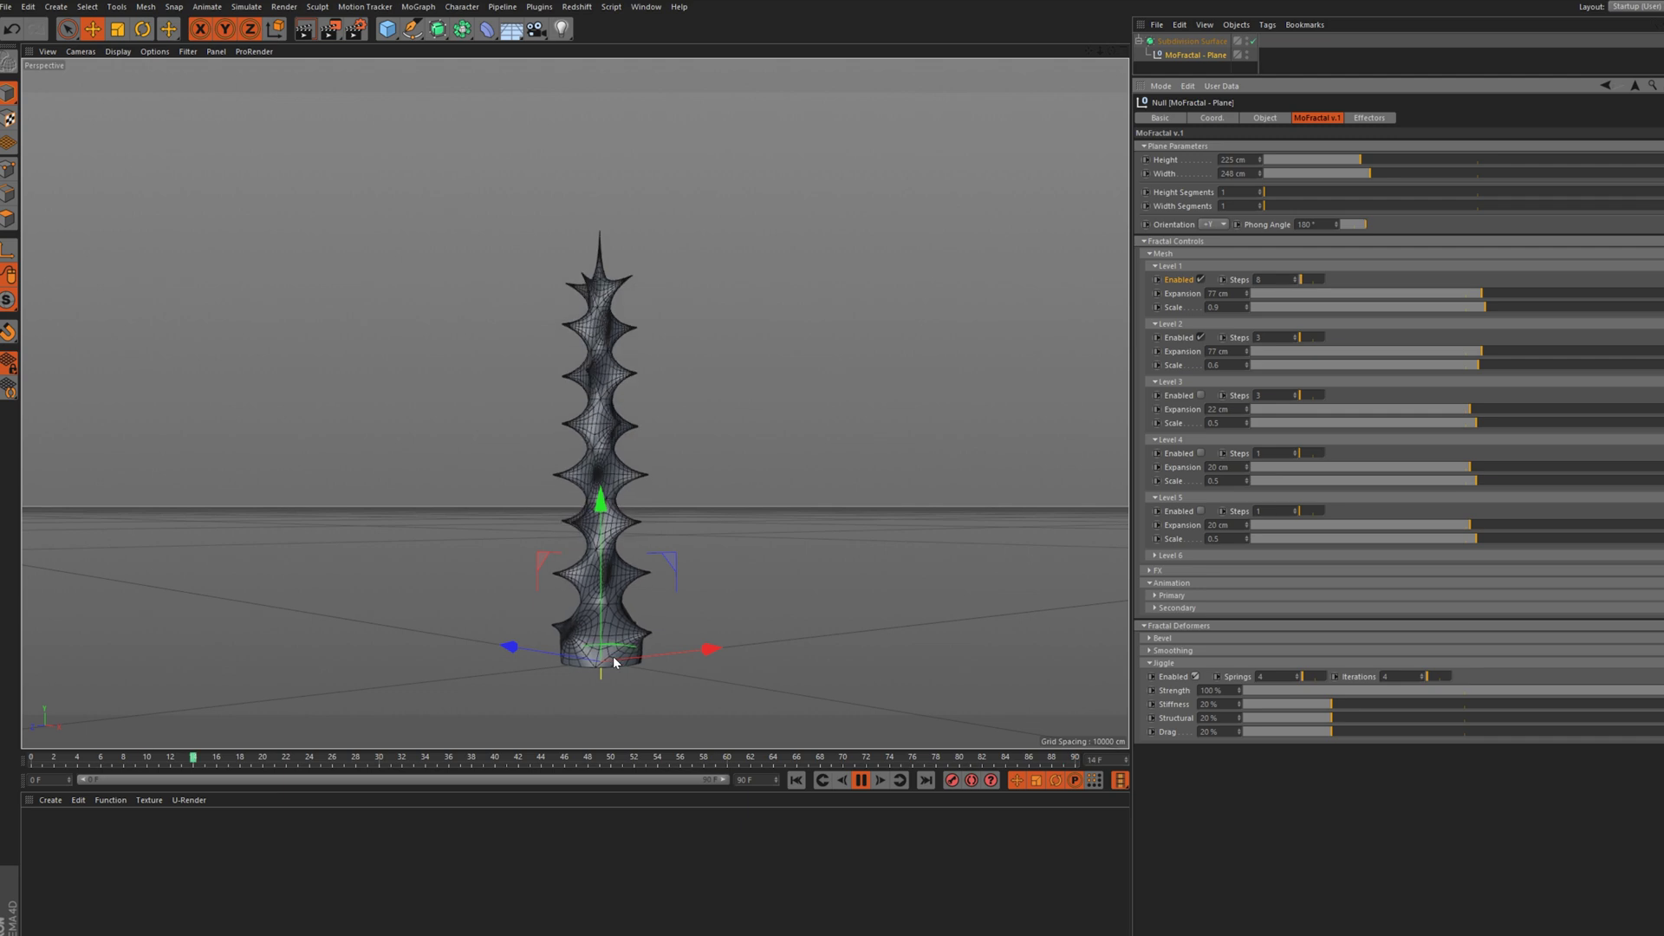
pyautogui.moveTo(1111, 51)
pyautogui.mouseDown()
pyautogui.moveTo(1111, 112)
pyautogui.moveTo(1077, 46)
pyautogui.moveTo(1144, 50)
pyautogui.mouseUp()
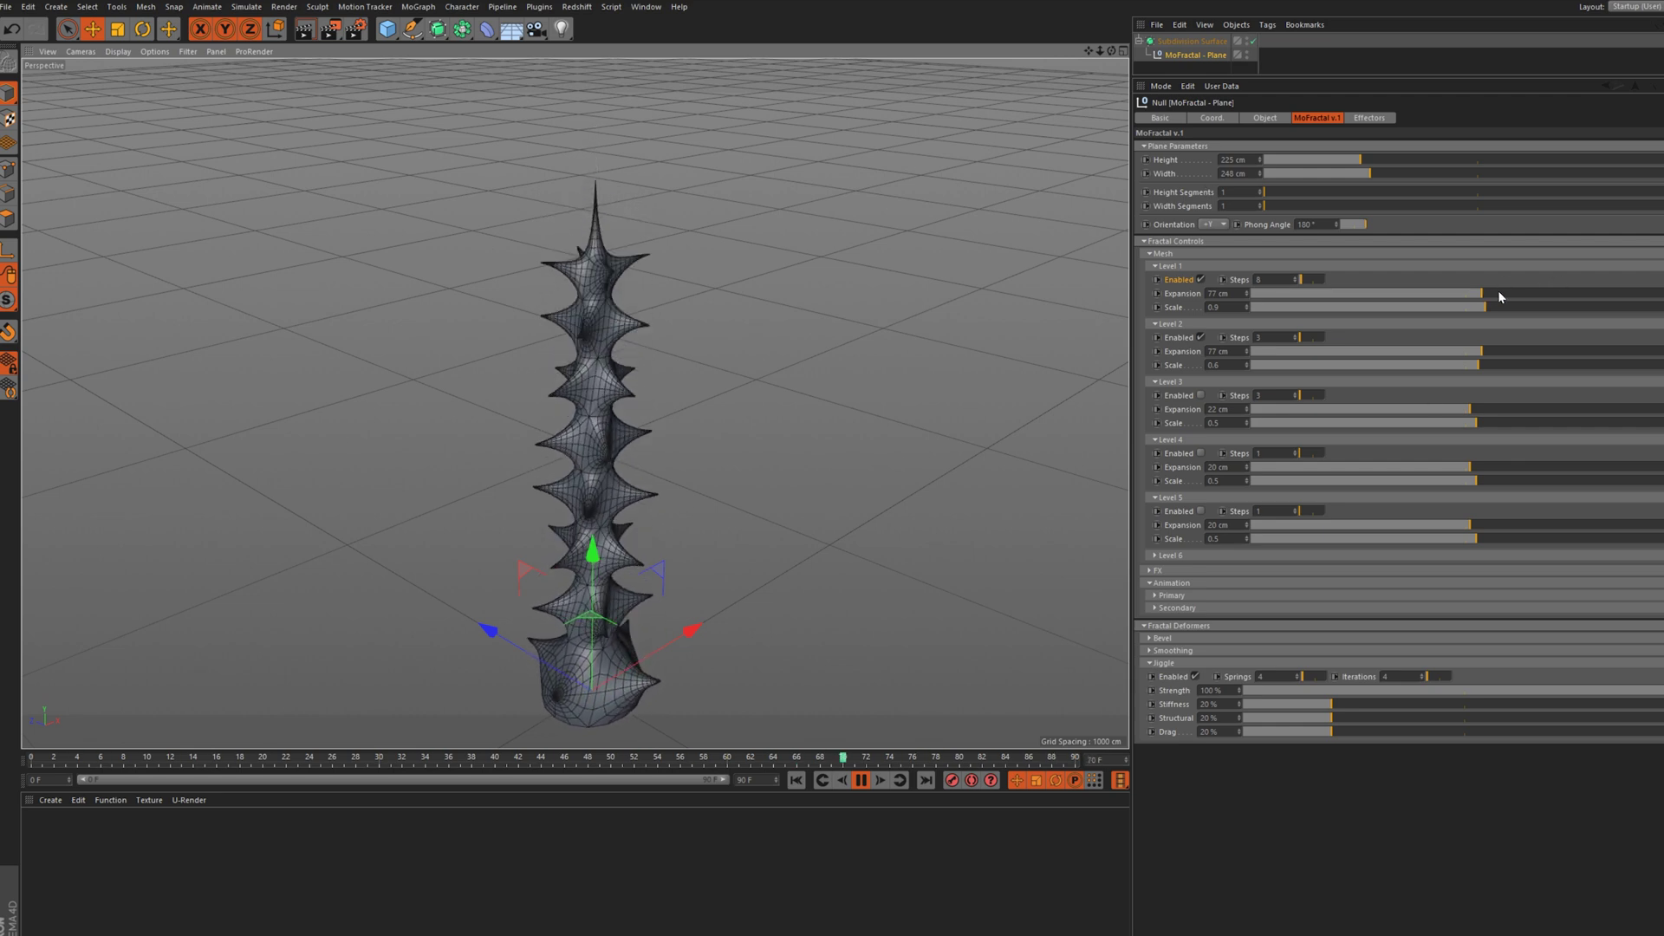
# Set the Level 1 expansion to -10 cm and its scale to 1.3
pyautogui.moveTo(1493, 293)
pyautogui.mouseDown()
pyautogui.moveTo(1512, 289)
pyautogui.moveTo(1470, 296)
pyautogui.mouseUp()
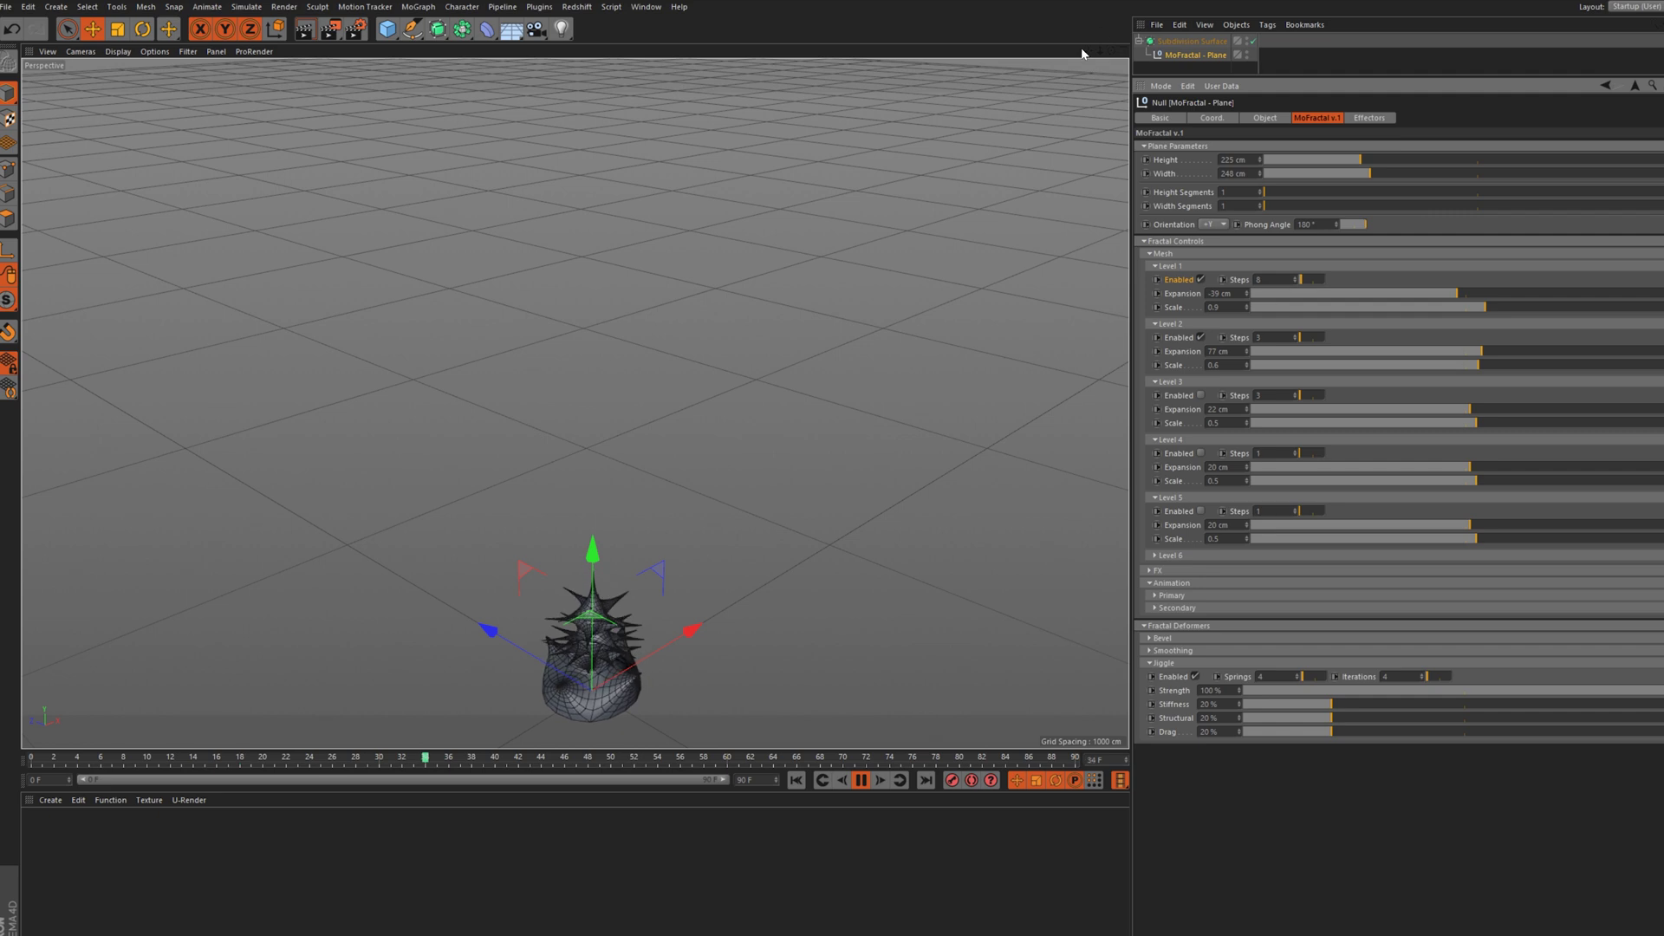
pyautogui.moveTo(1088, 52); pyautogui.dragTo(1104, 0)
pyautogui.moveTo(1457, 293); pyautogui.dragTo(1493, 309)
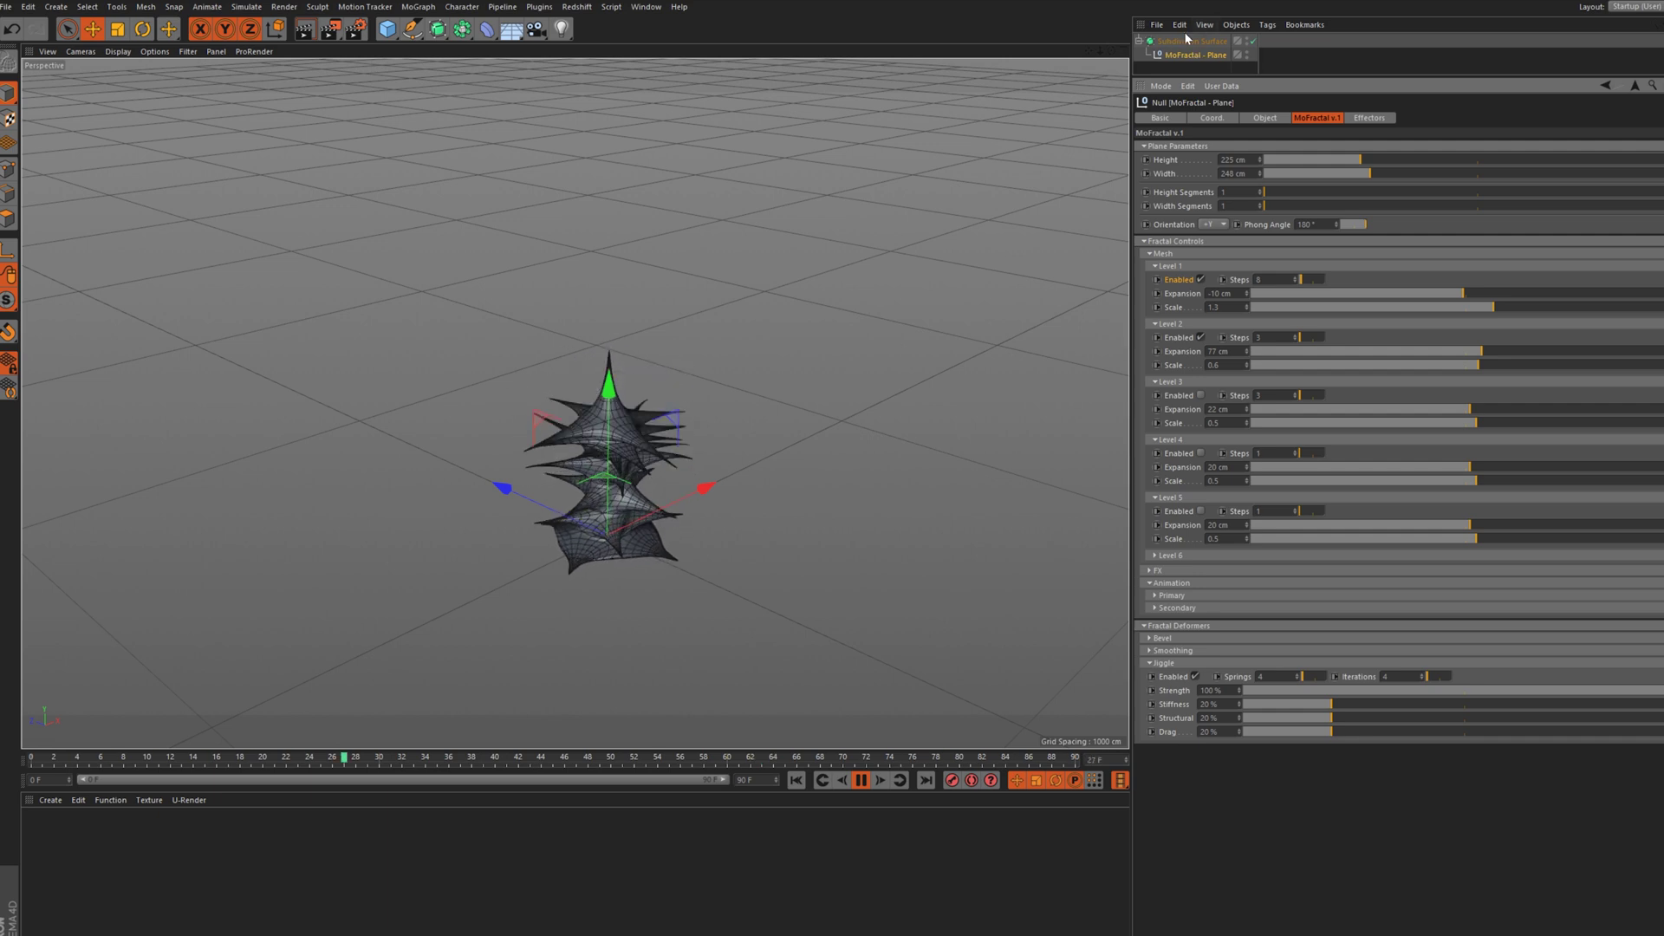
pyautogui.moveTo(1112, 51); pyautogui.dragTo(1111, 96)
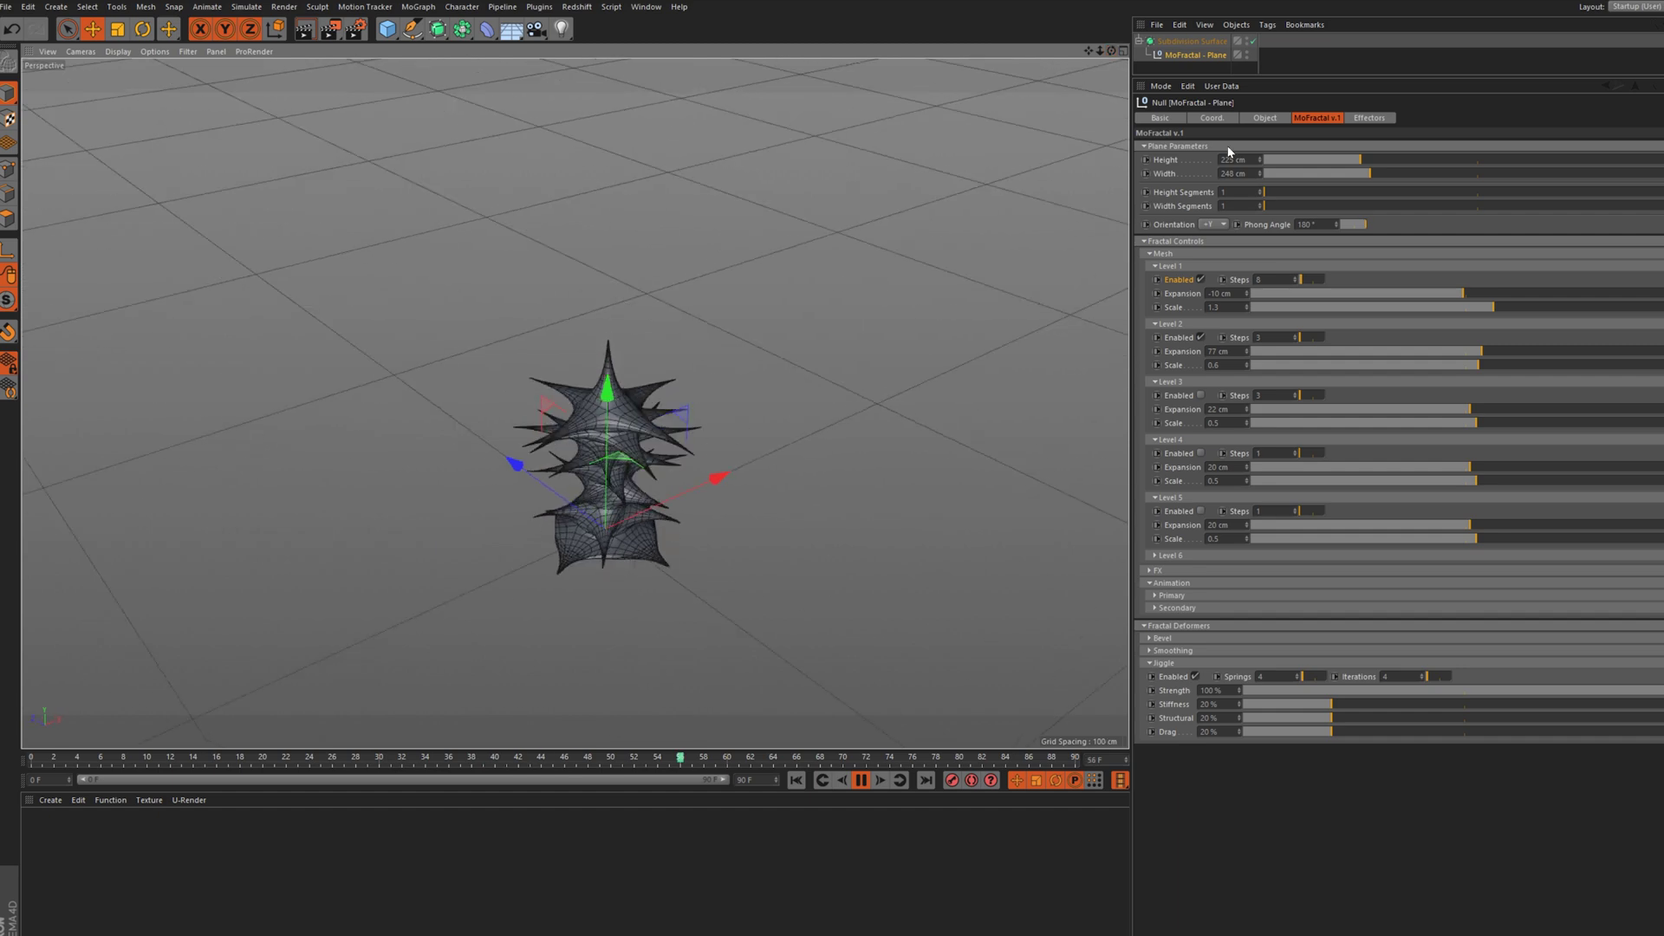
# Raise the plane's height segments and width segments to 3 each
pyautogui.click(1259, 190)
pyautogui.click(1258, 202)
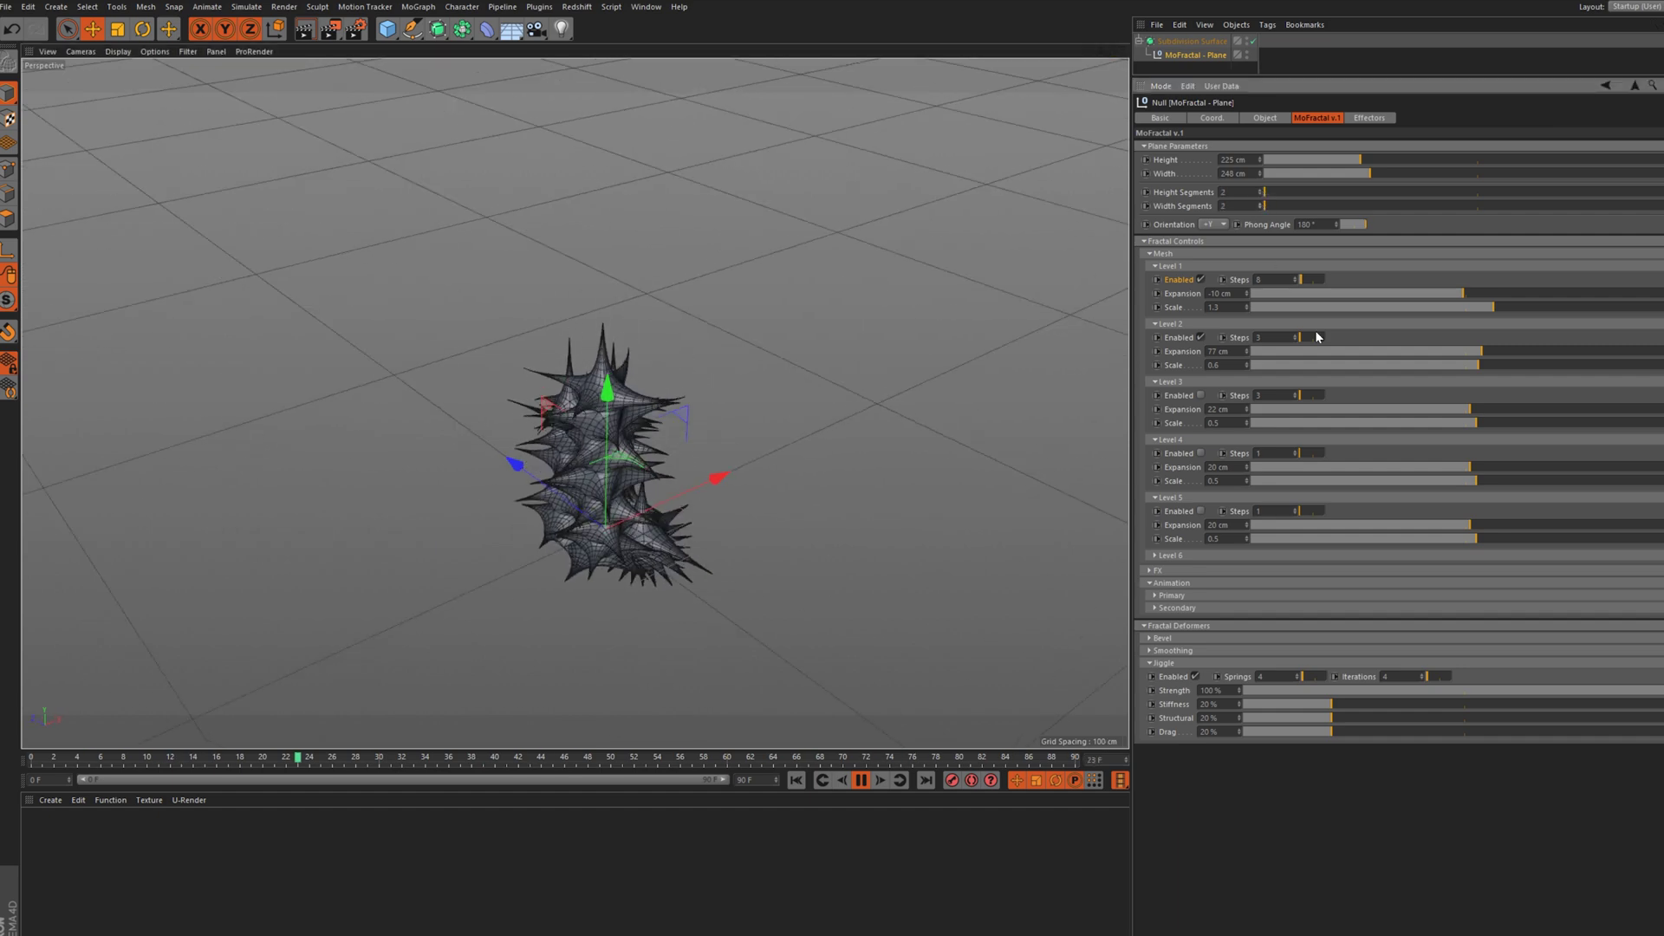
pyautogui.click(1260, 204)
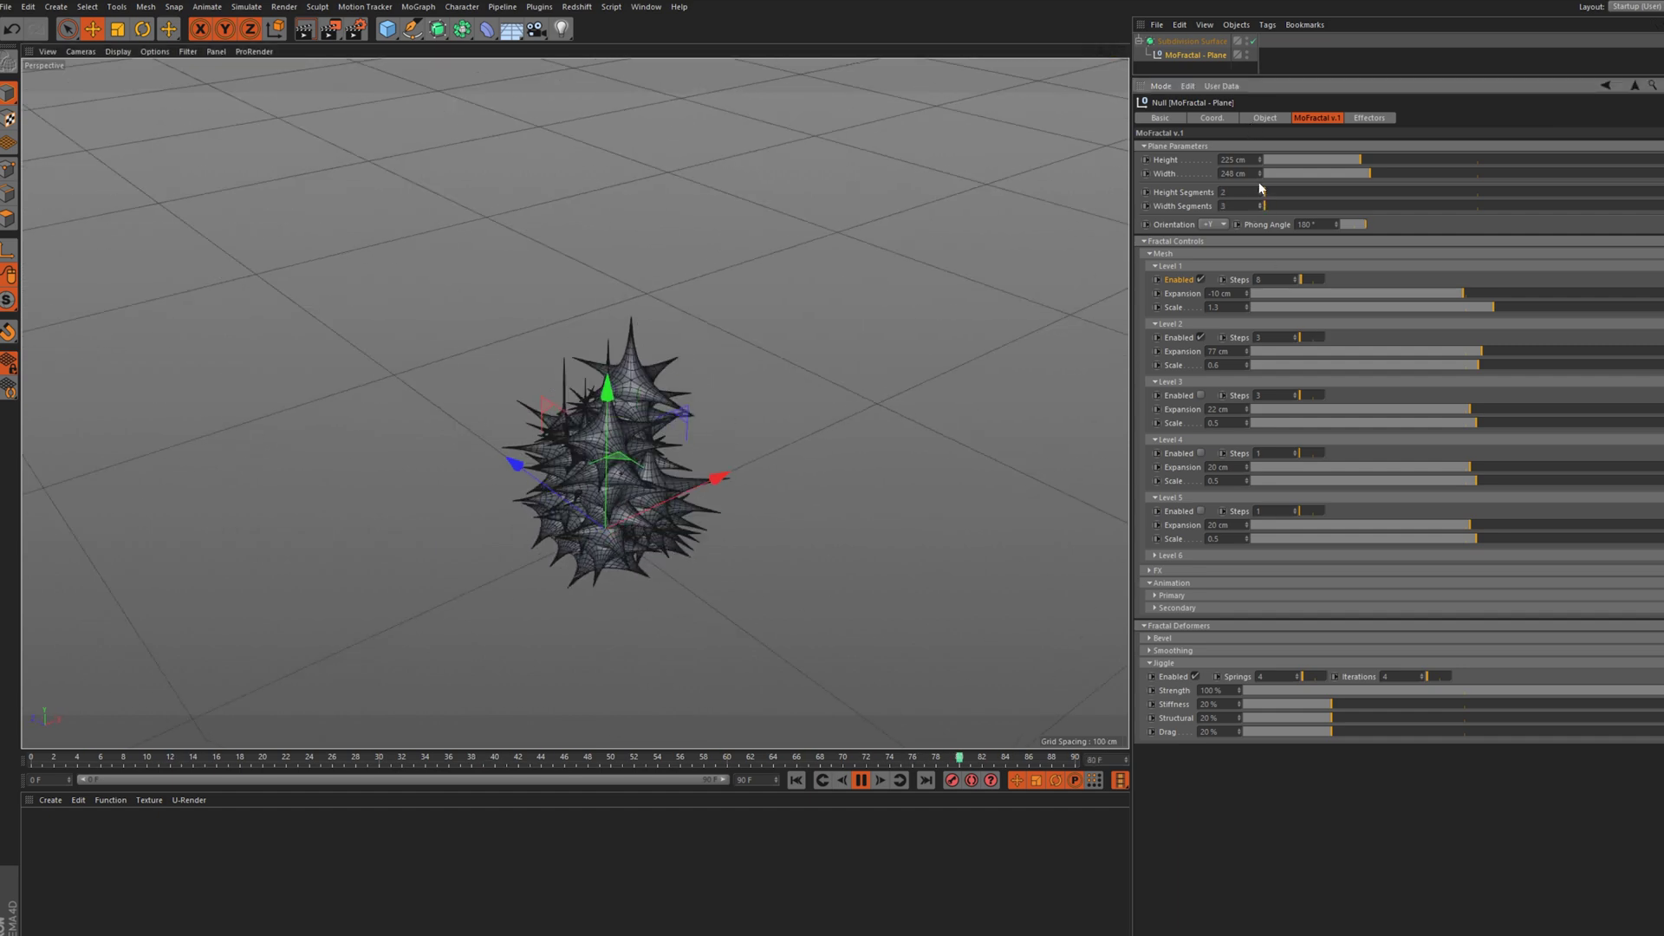
pyautogui.click(1259, 192)
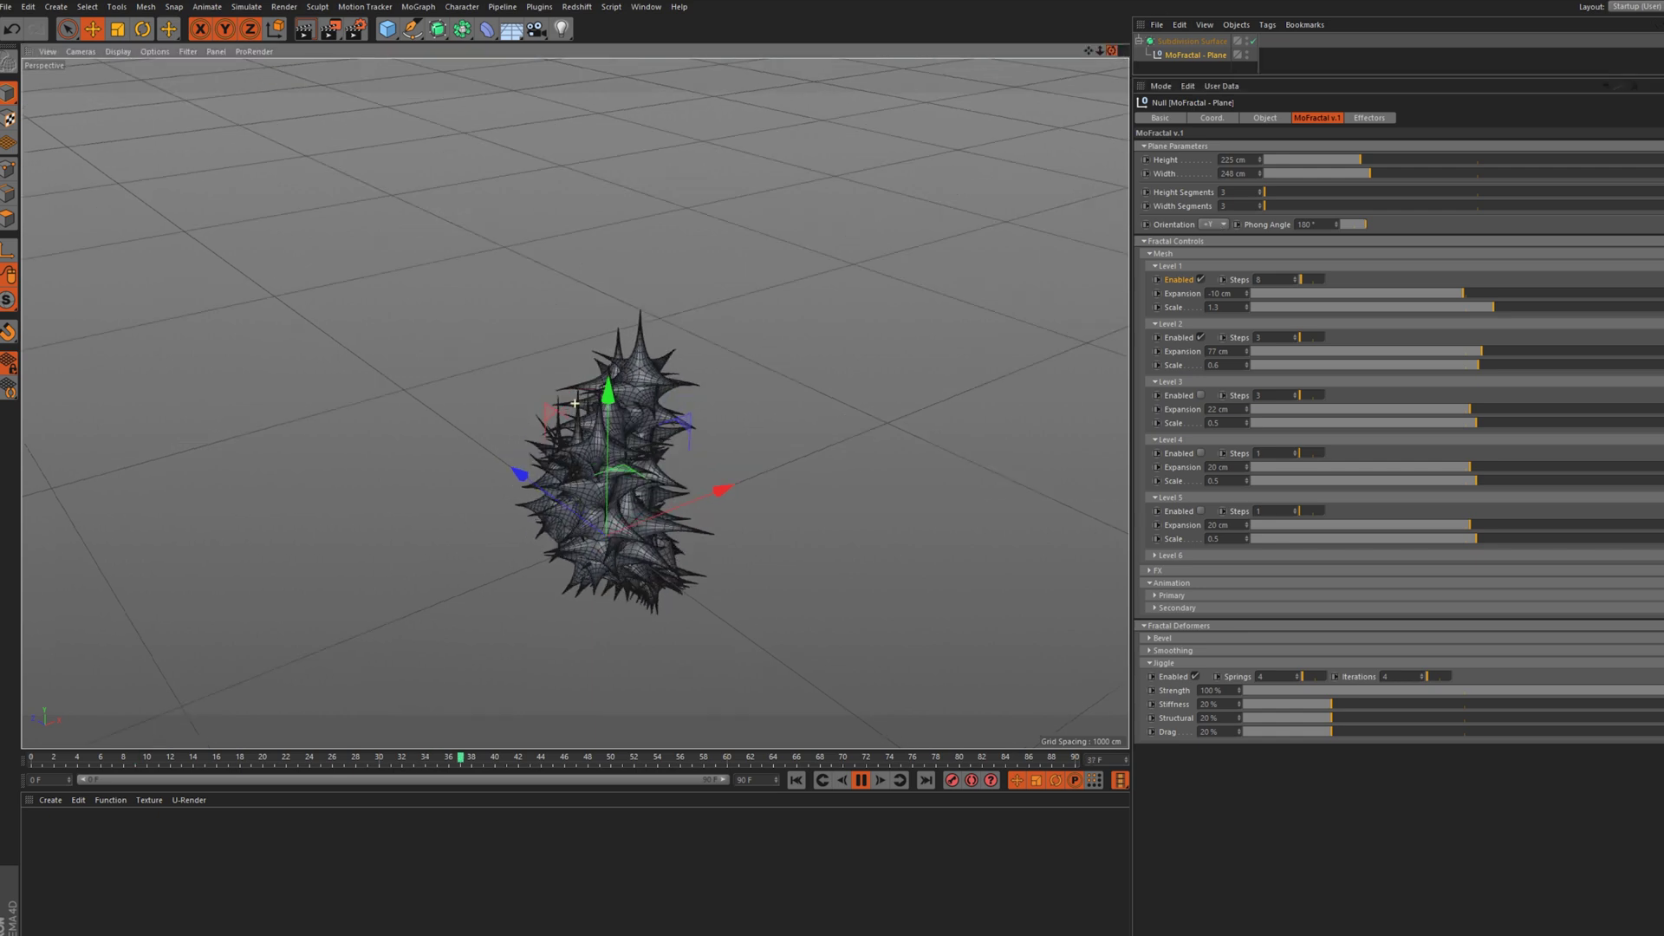
# Set the Primary animation's rotation to about -155° and the Jiggle deformer's structural value to 20.33%
pyautogui.click(1170, 596)
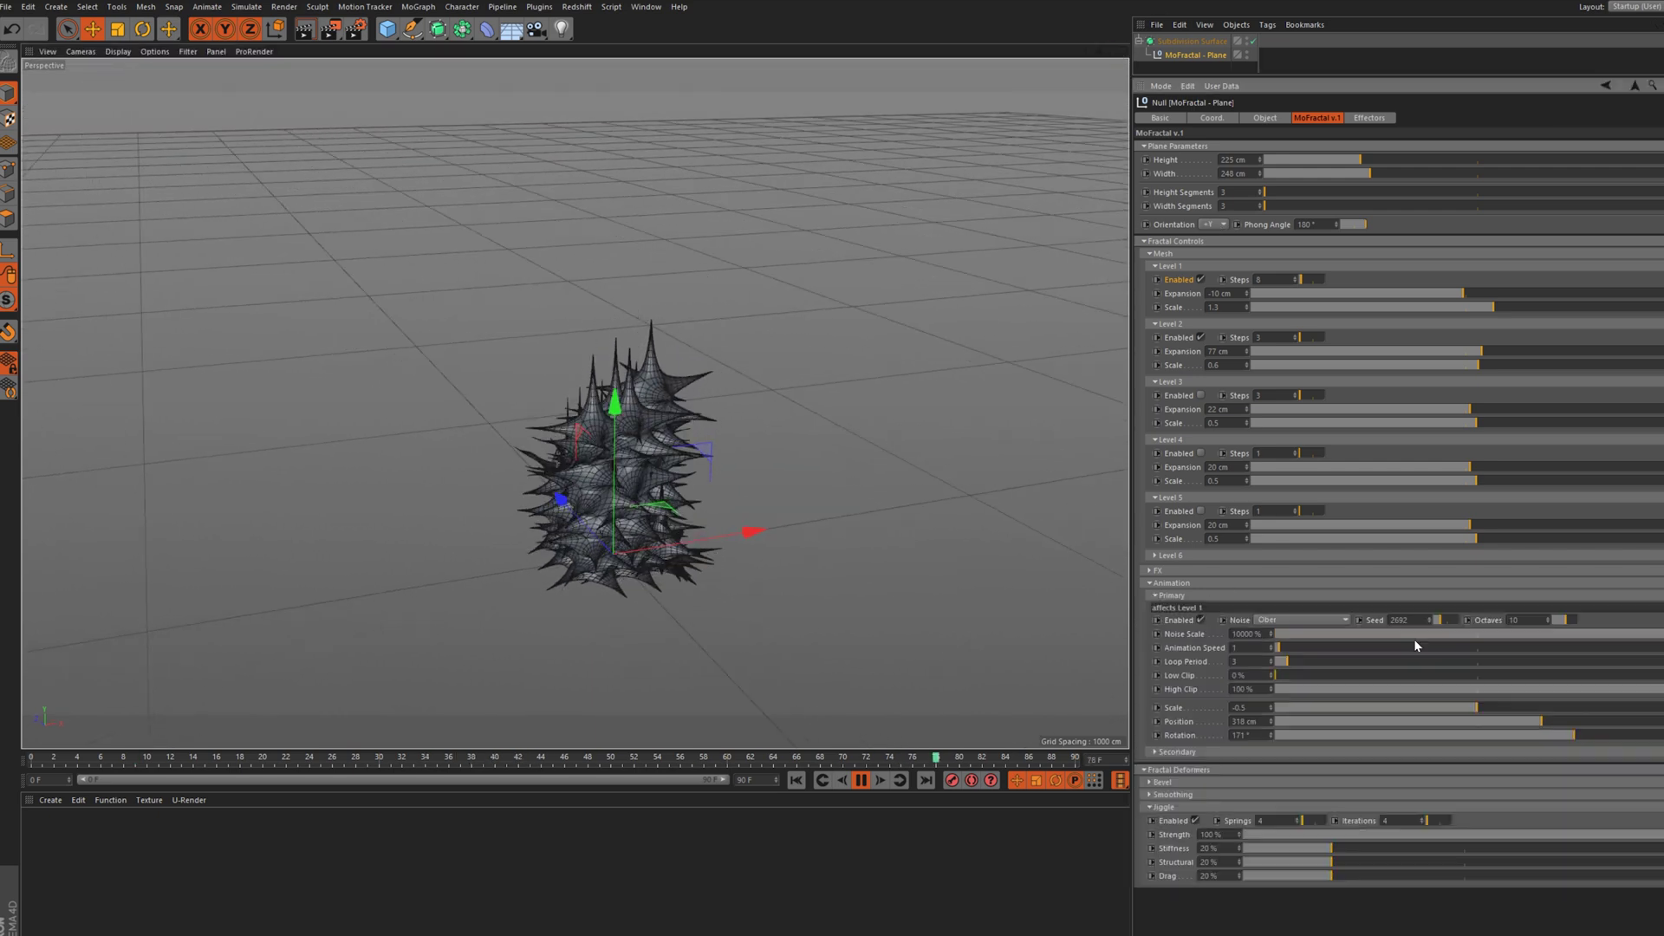
pyautogui.moveTo(1562, 742); pyautogui.dragTo(1443, 735)
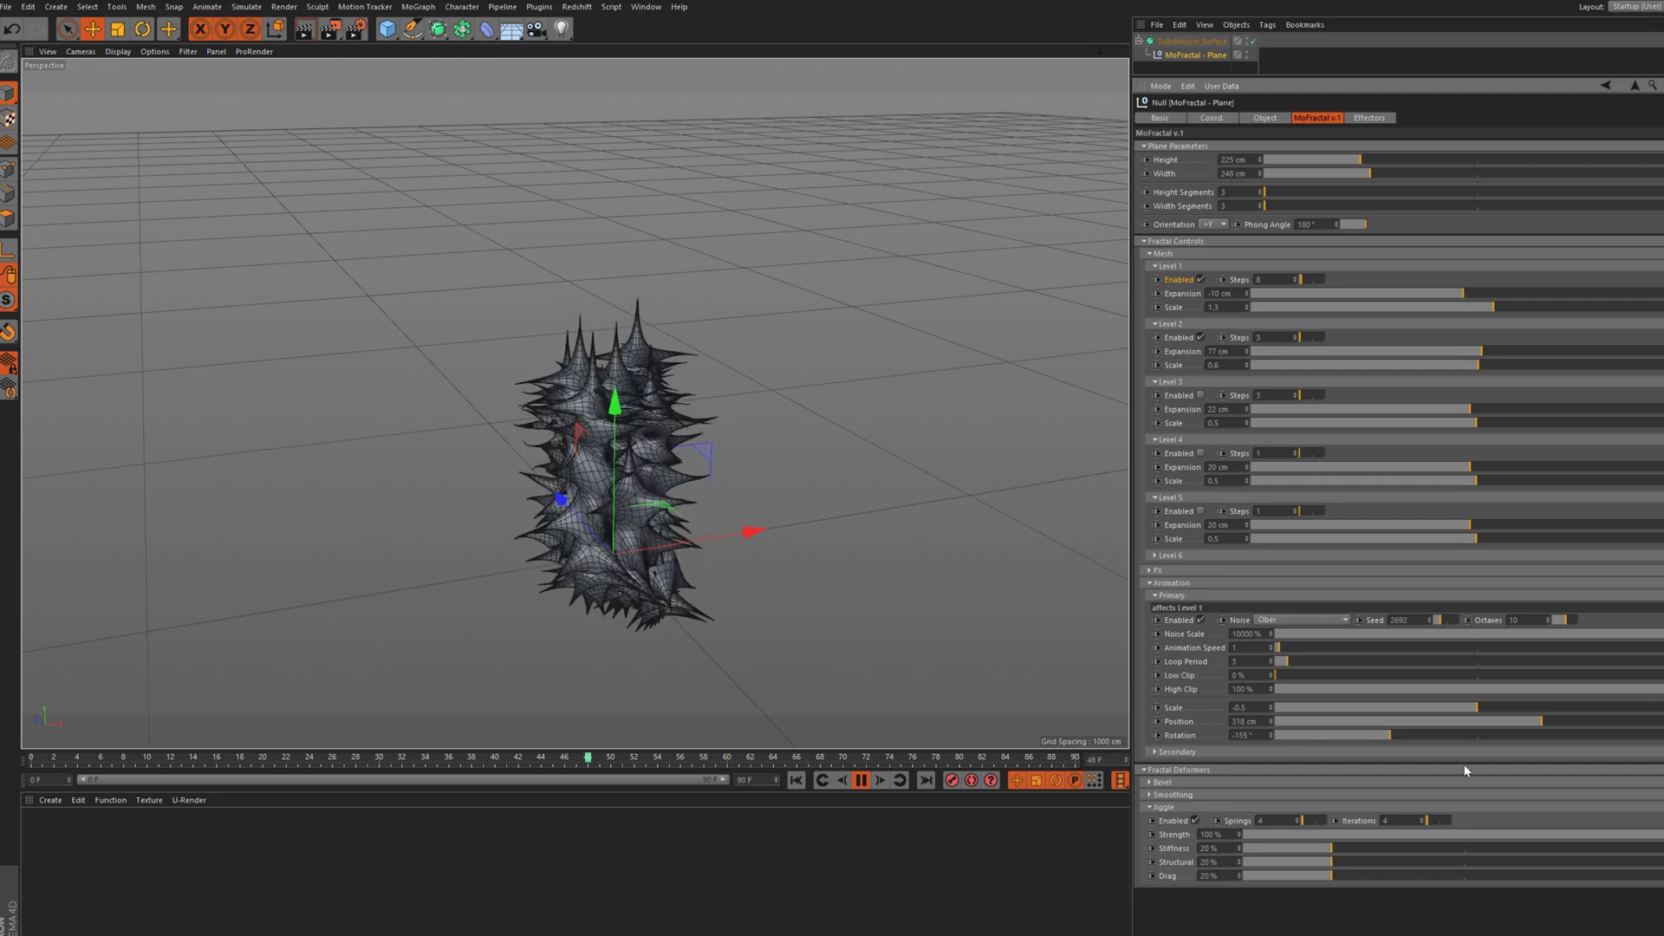
pyautogui.moveTo(1368, 863); pyautogui.dragTo(1381, 865)
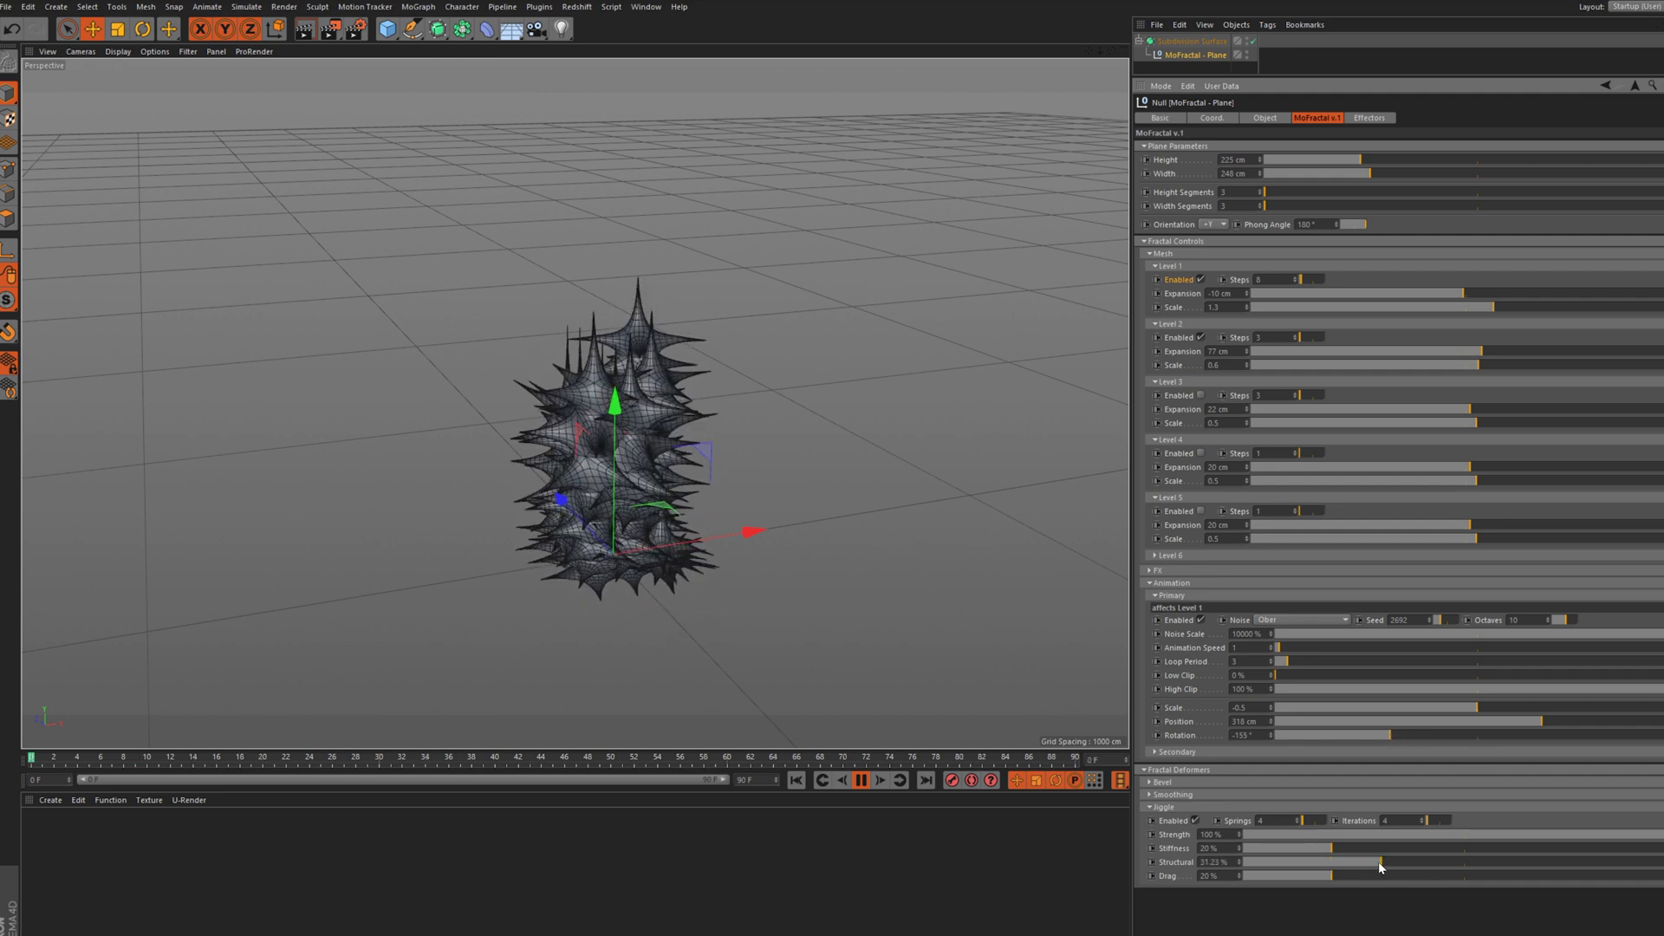
# Set the Level 5 expansion to 13 cm and give Level 1 a scale of 0.7 with 2 steps
pyautogui.moveTo(1482, 521); pyautogui.dragTo(1525, 520)
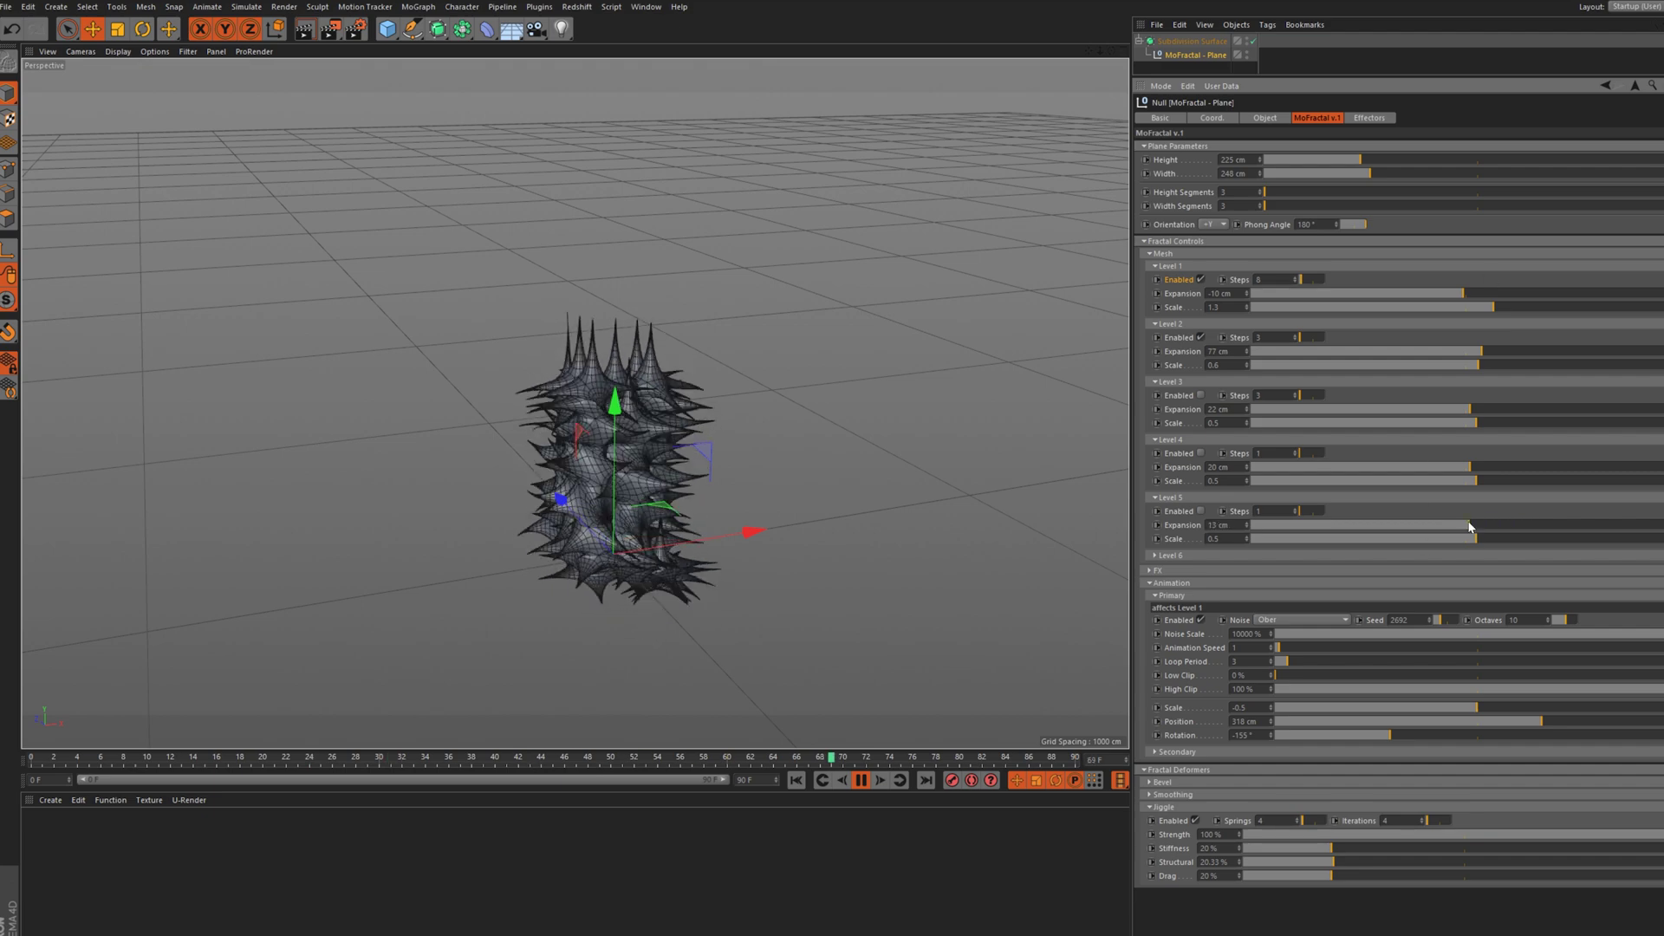
pyautogui.moveTo(1508, 303)
pyautogui.mouseDown()
pyautogui.moveTo(1531, 306)
pyautogui.moveTo(1480, 305)
pyautogui.mouseUp()
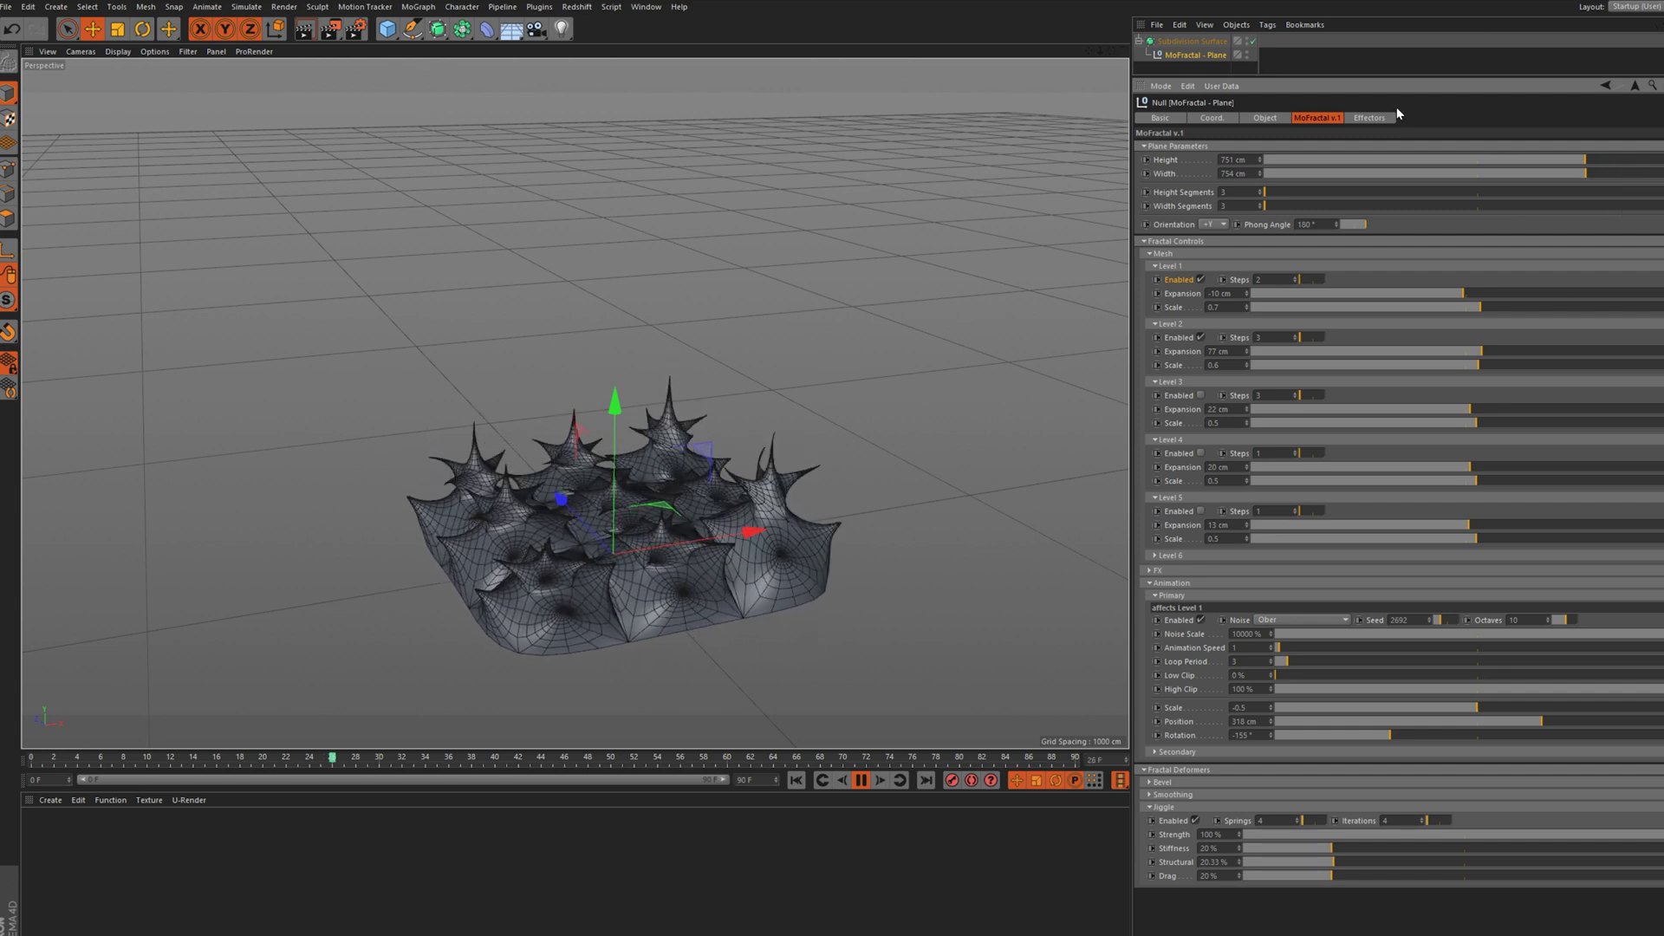
# Try several plane sizes, ending with a height of 333 cm and a width of 343 cm
pyautogui.click(1378, 161)
pyautogui.click(1378, 175)
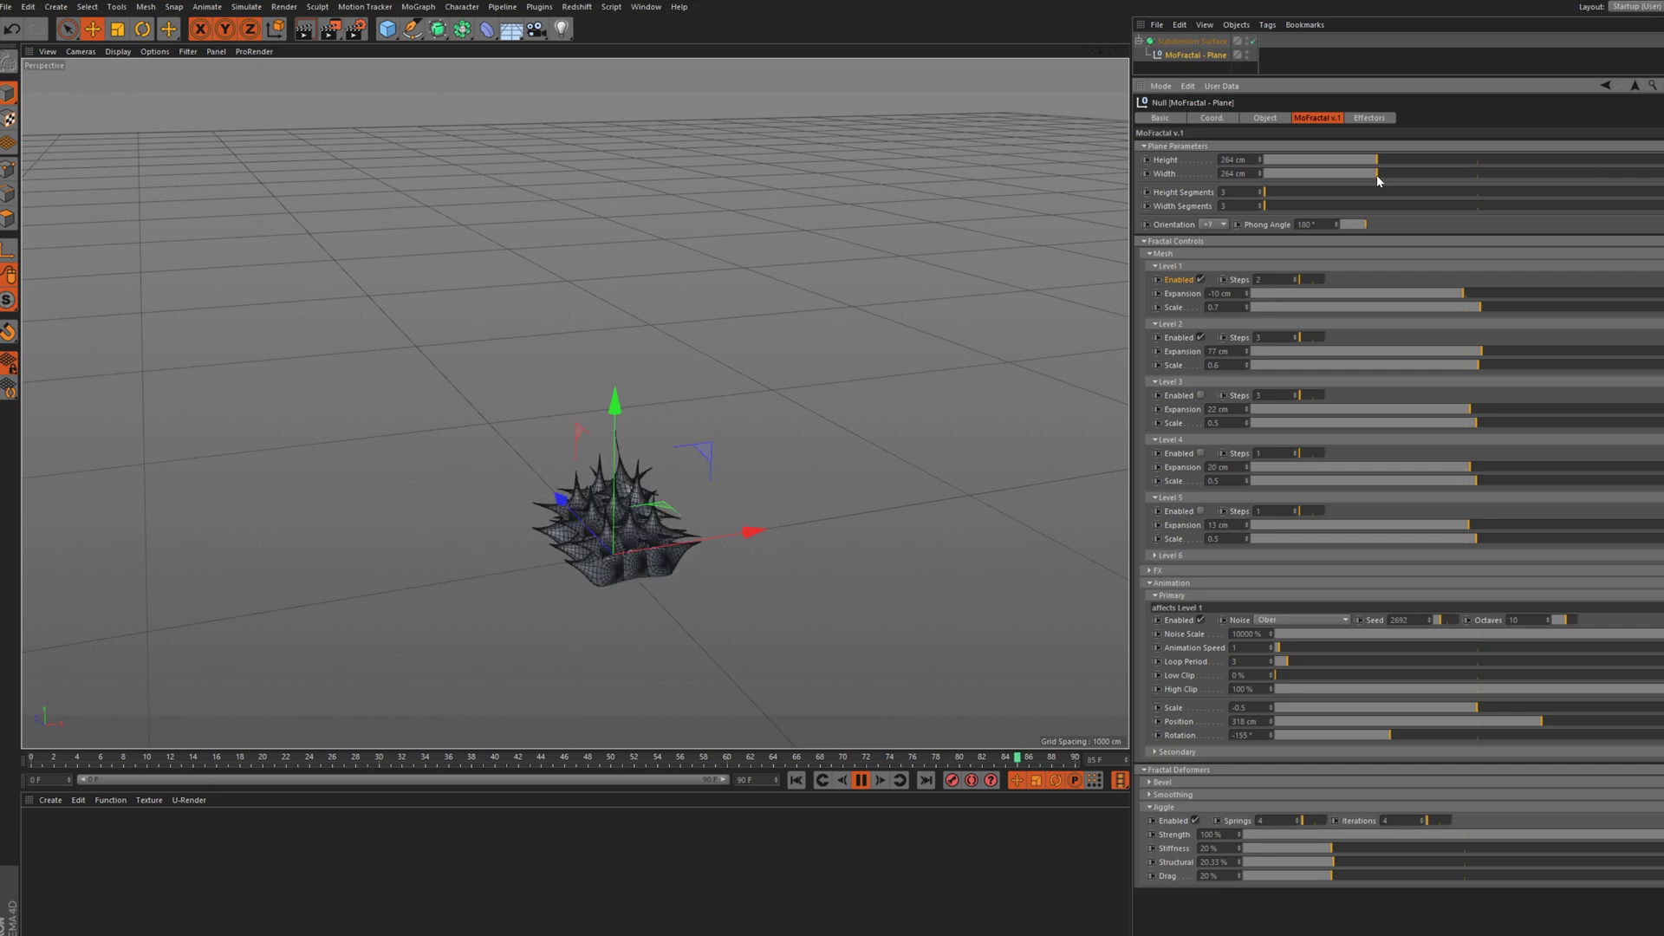
pyautogui.click(1548, 172)
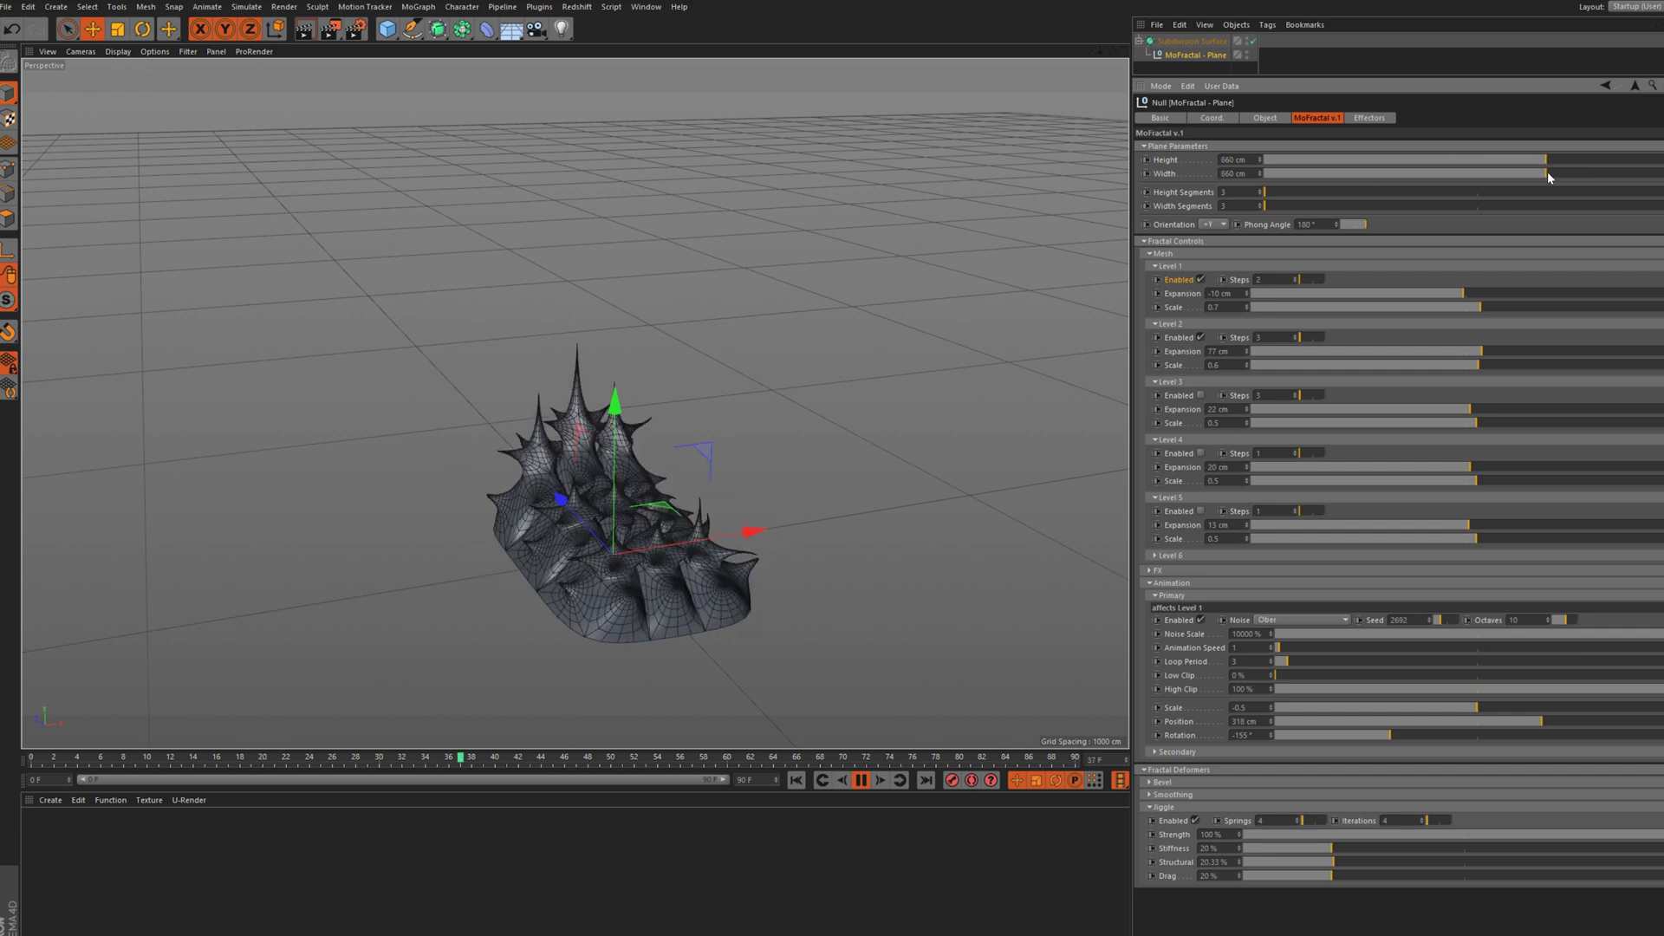
pyautogui.click(1406, 159)
pyautogui.click(1409, 173)
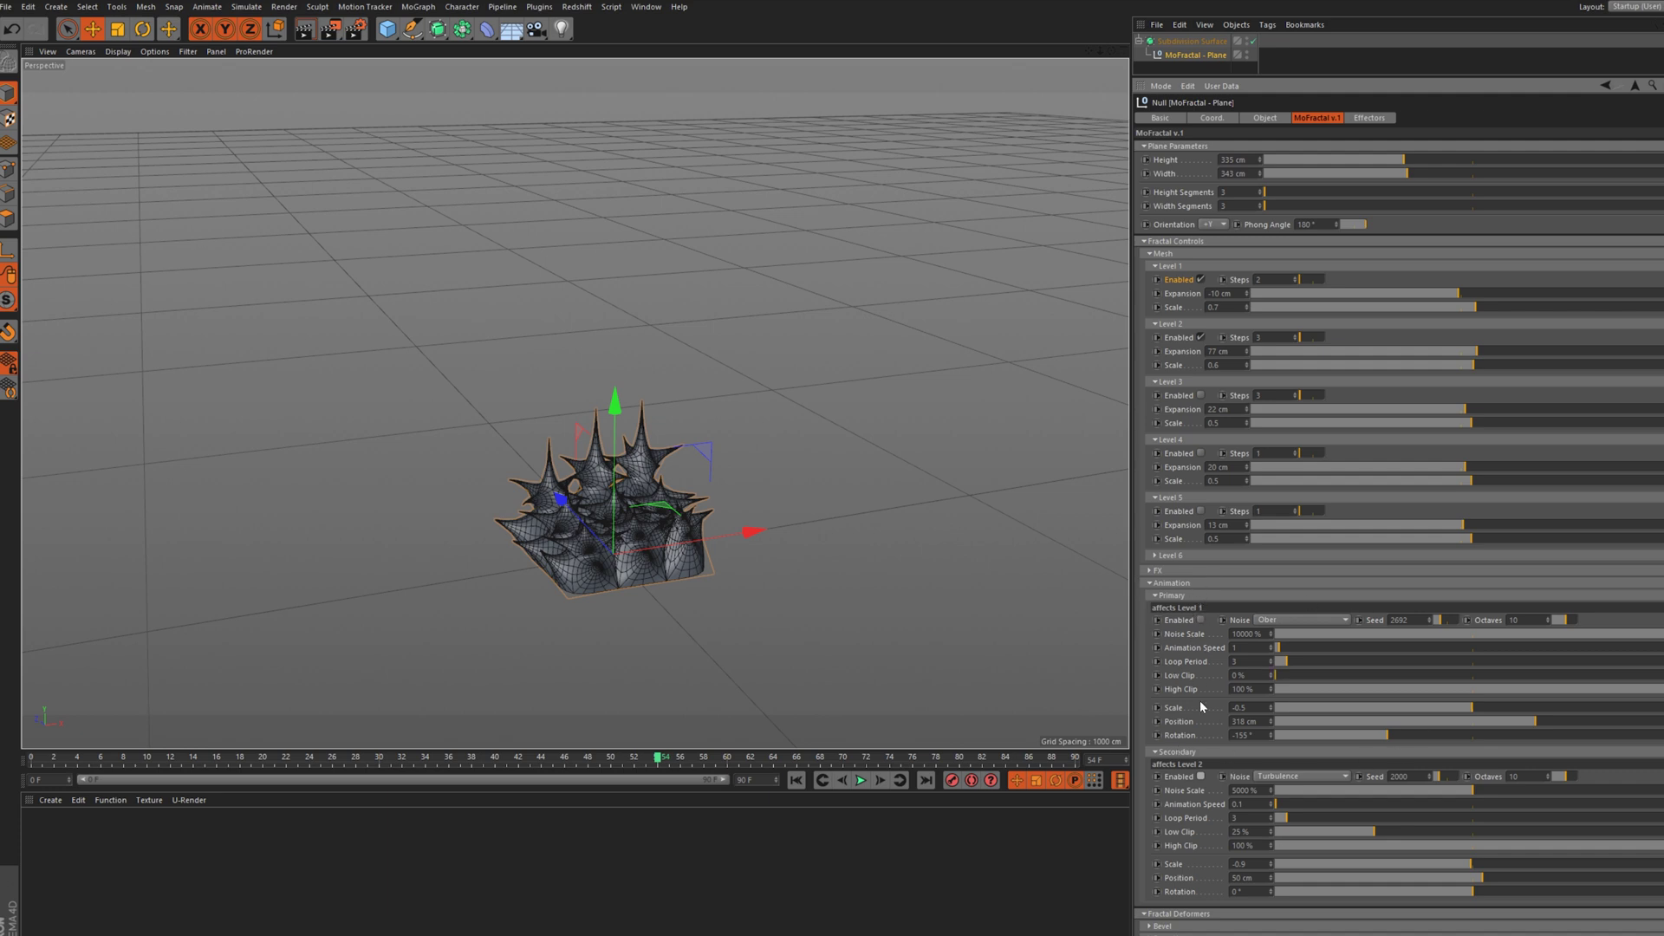
# Disable the Primary and Secondary animations and collapse both of their groups
pyautogui.click(1192, 598)
pyautogui.click(1192, 608)
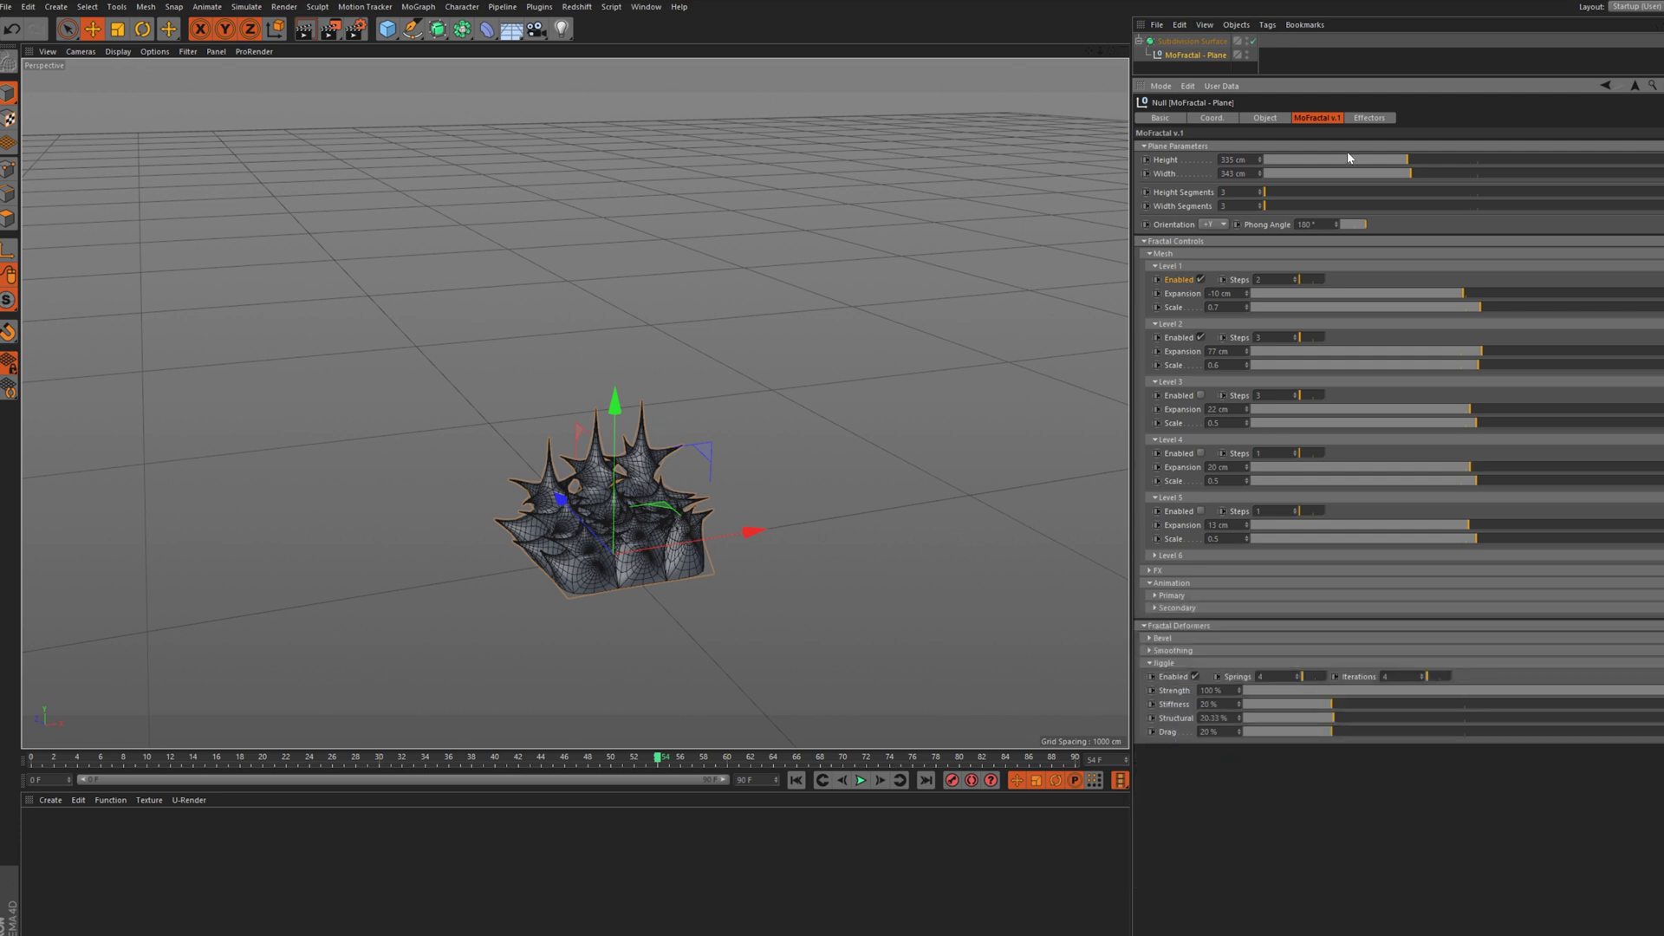
# Show the plane's effector slots, add a MoGraph Shader effector and assign it to the FX slot
pyautogui.click(1381, 121)
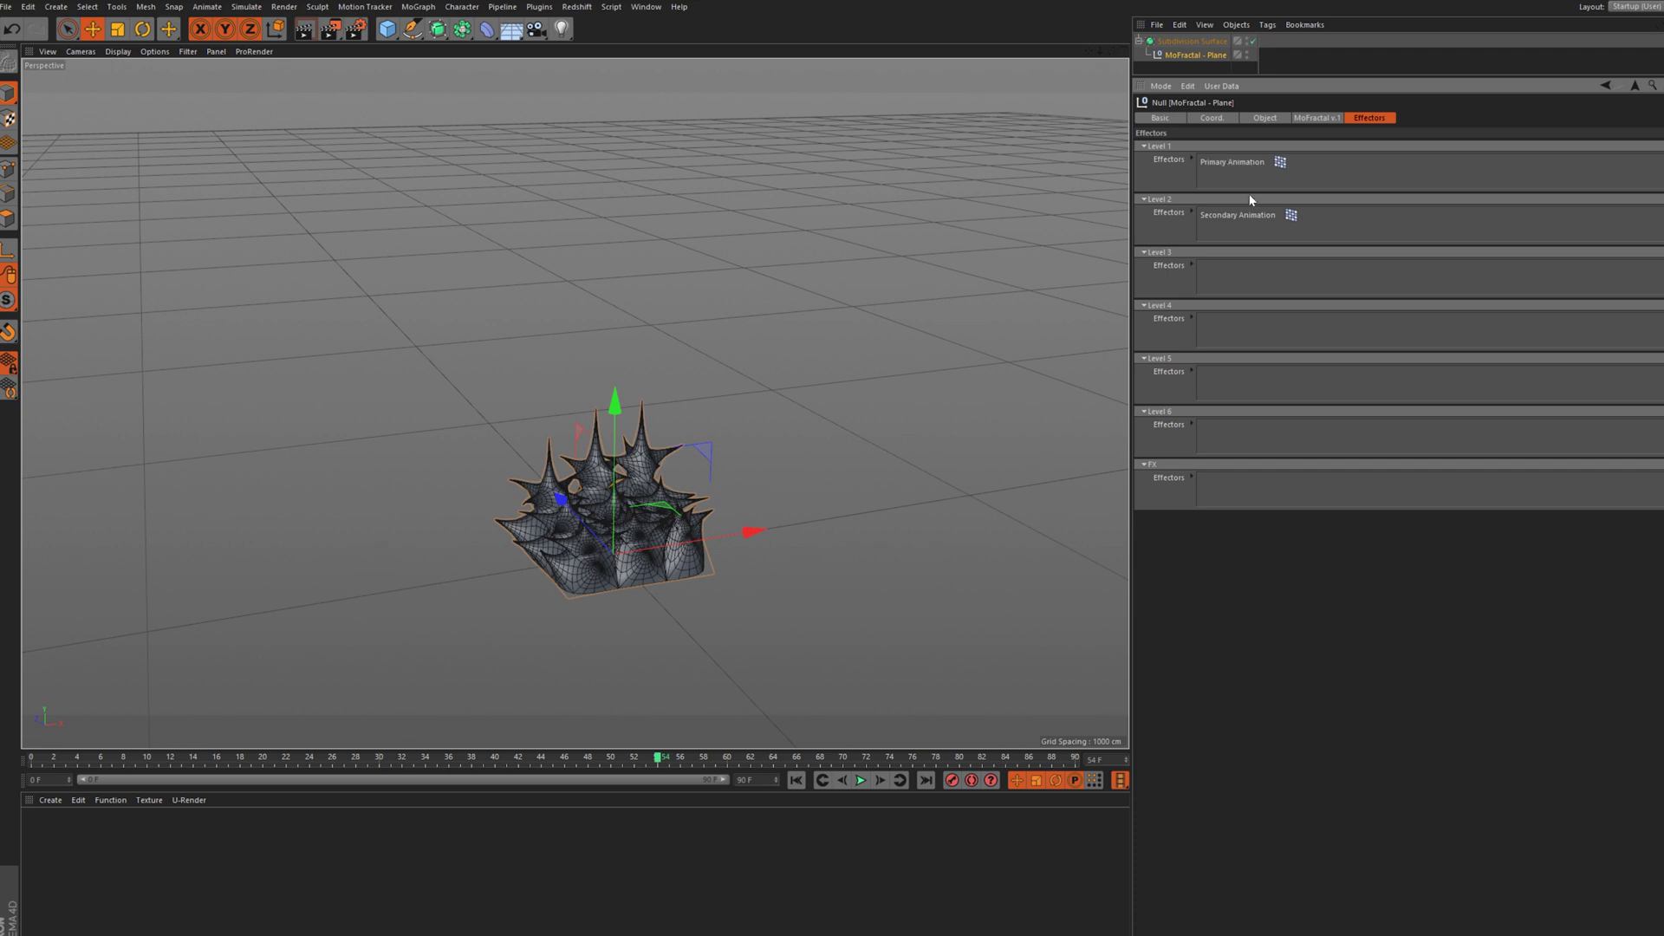
pyautogui.click(418, 7)
pyautogui.moveTo(442, 31)
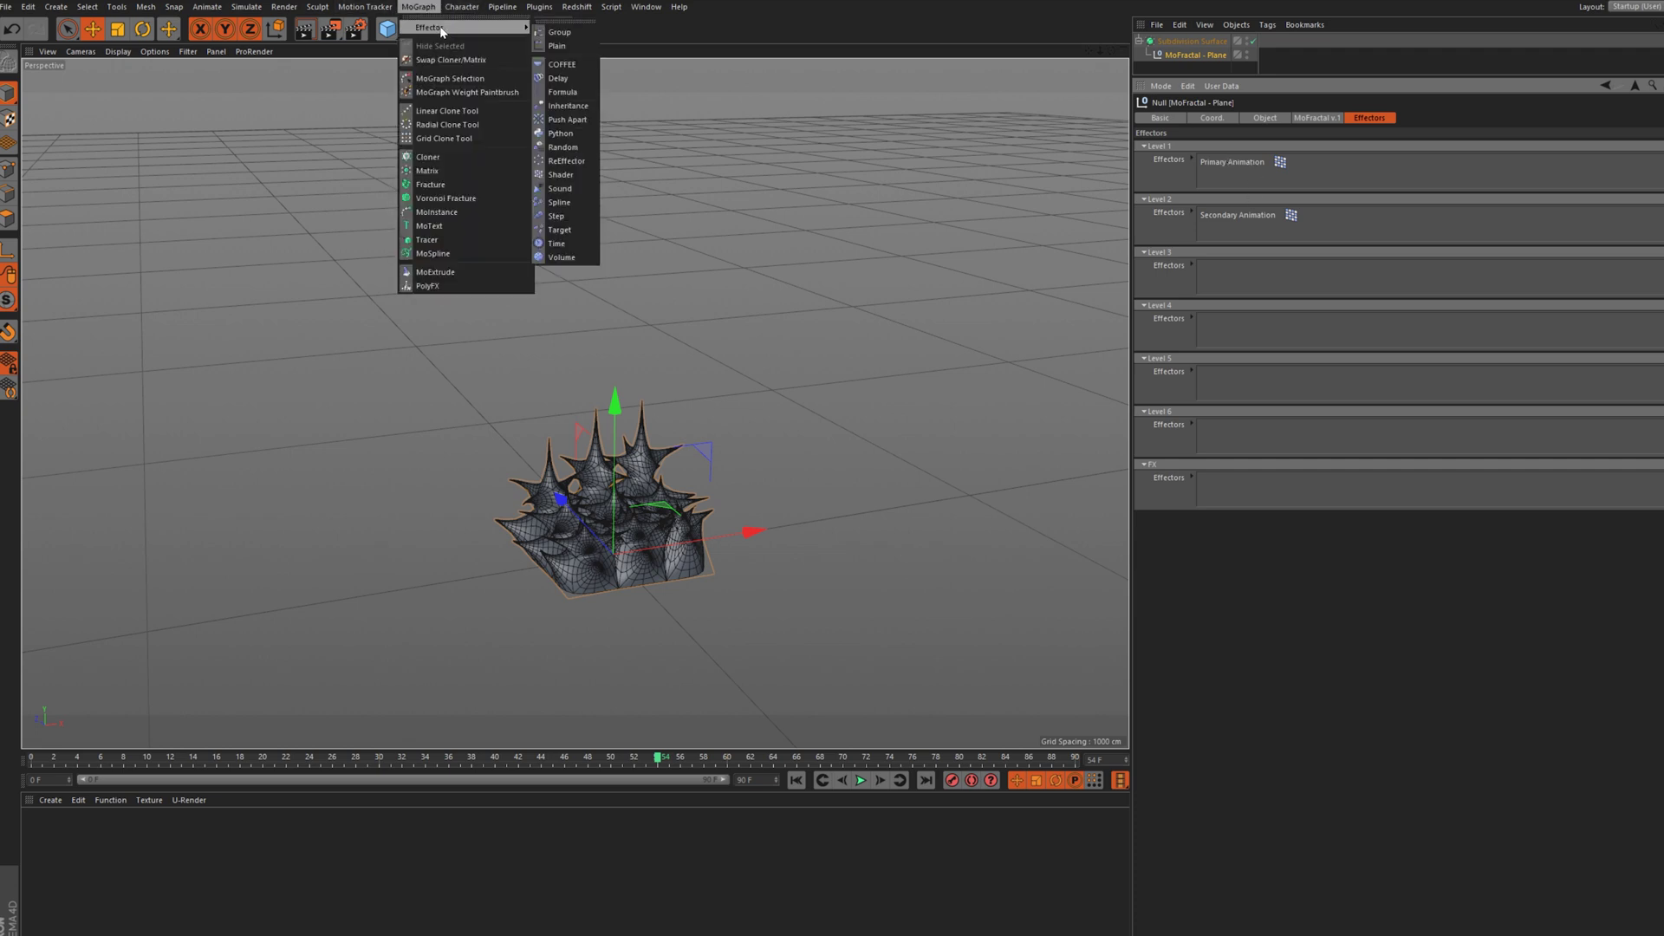
pyautogui.click(560, 175)
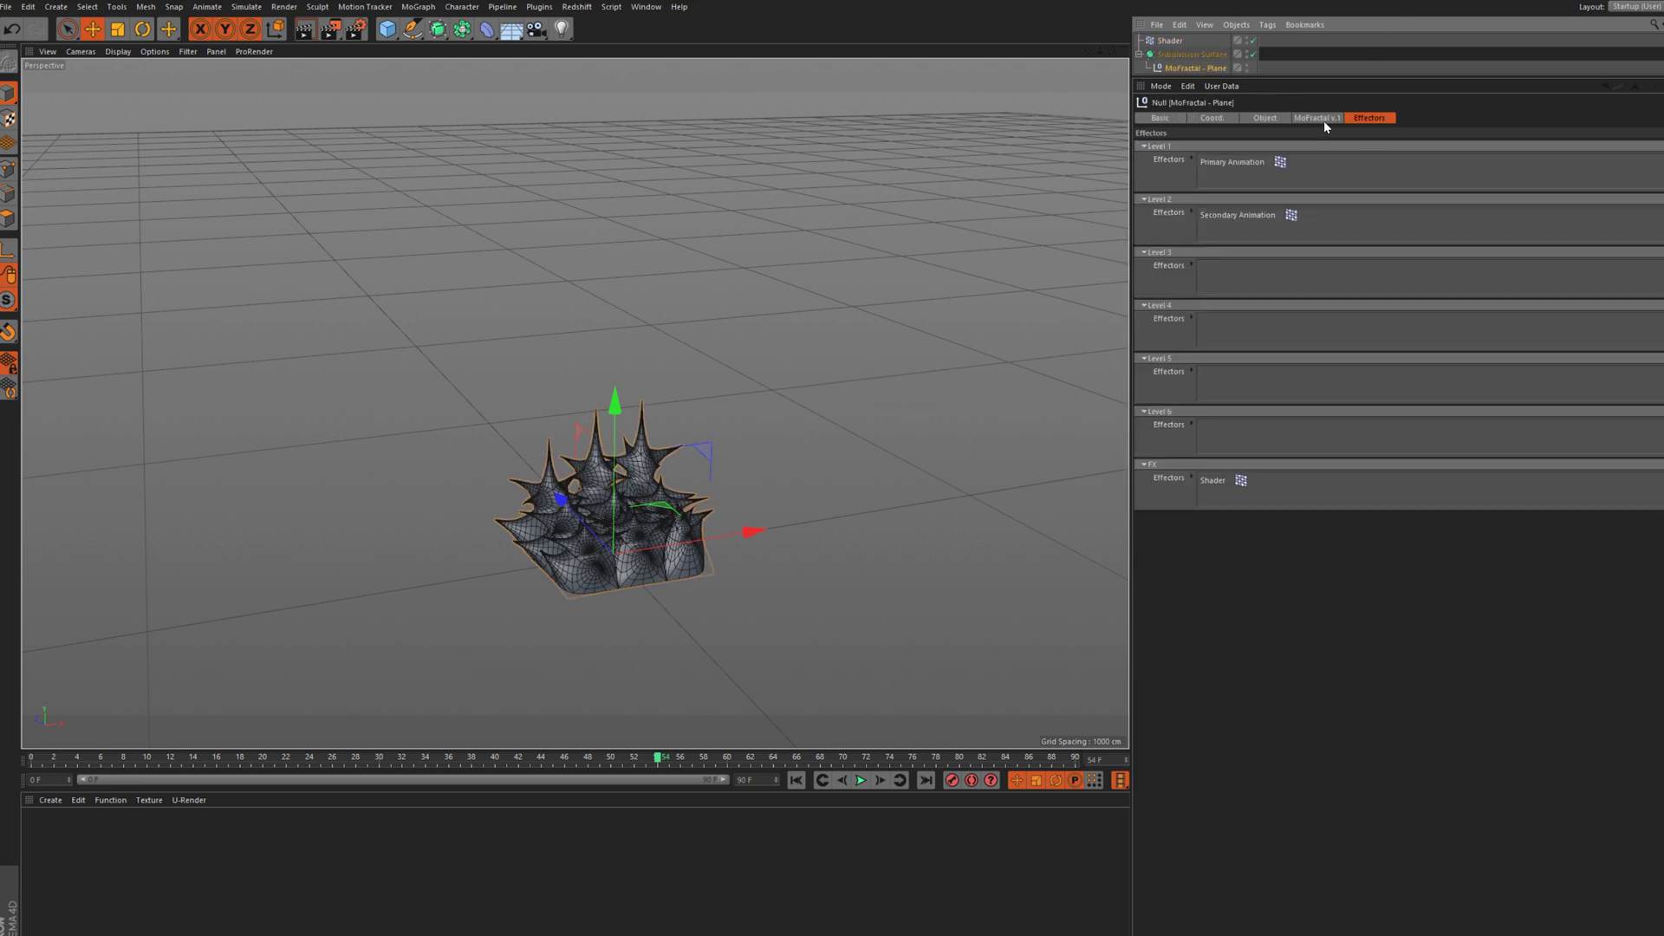
# Enable FX in the plane's MoFractal controls with a displace of 259 cm and a scale of 0.62
pyautogui.click(1318, 117)
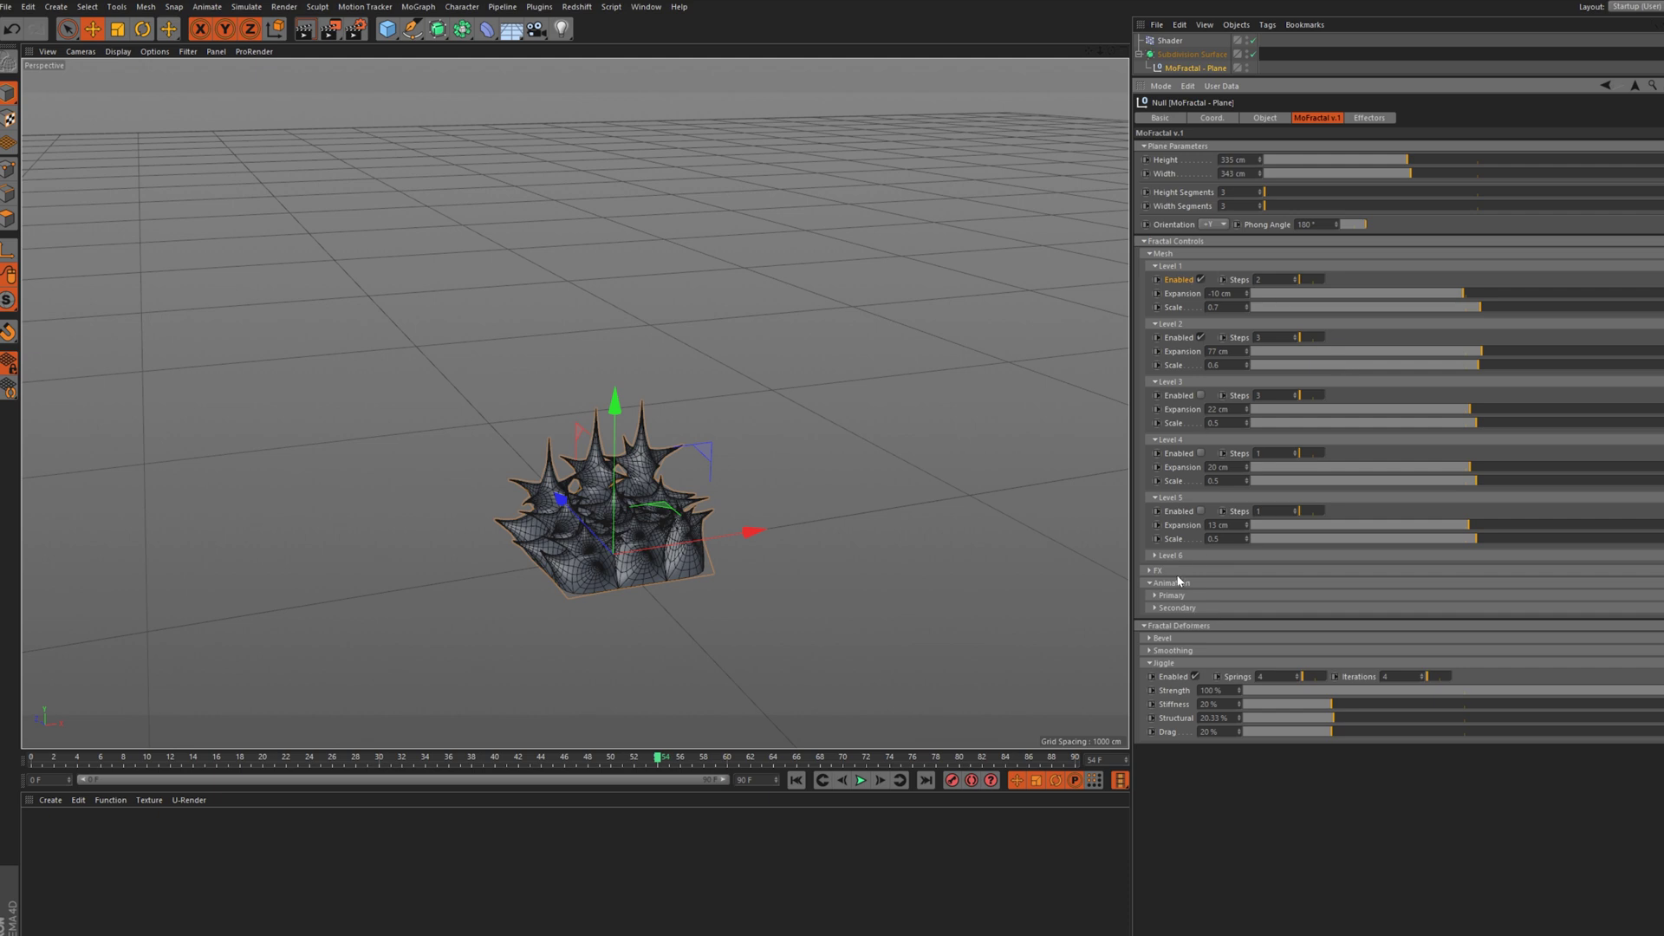
pyautogui.click(1204, 569)
pyautogui.click(1526, 612)
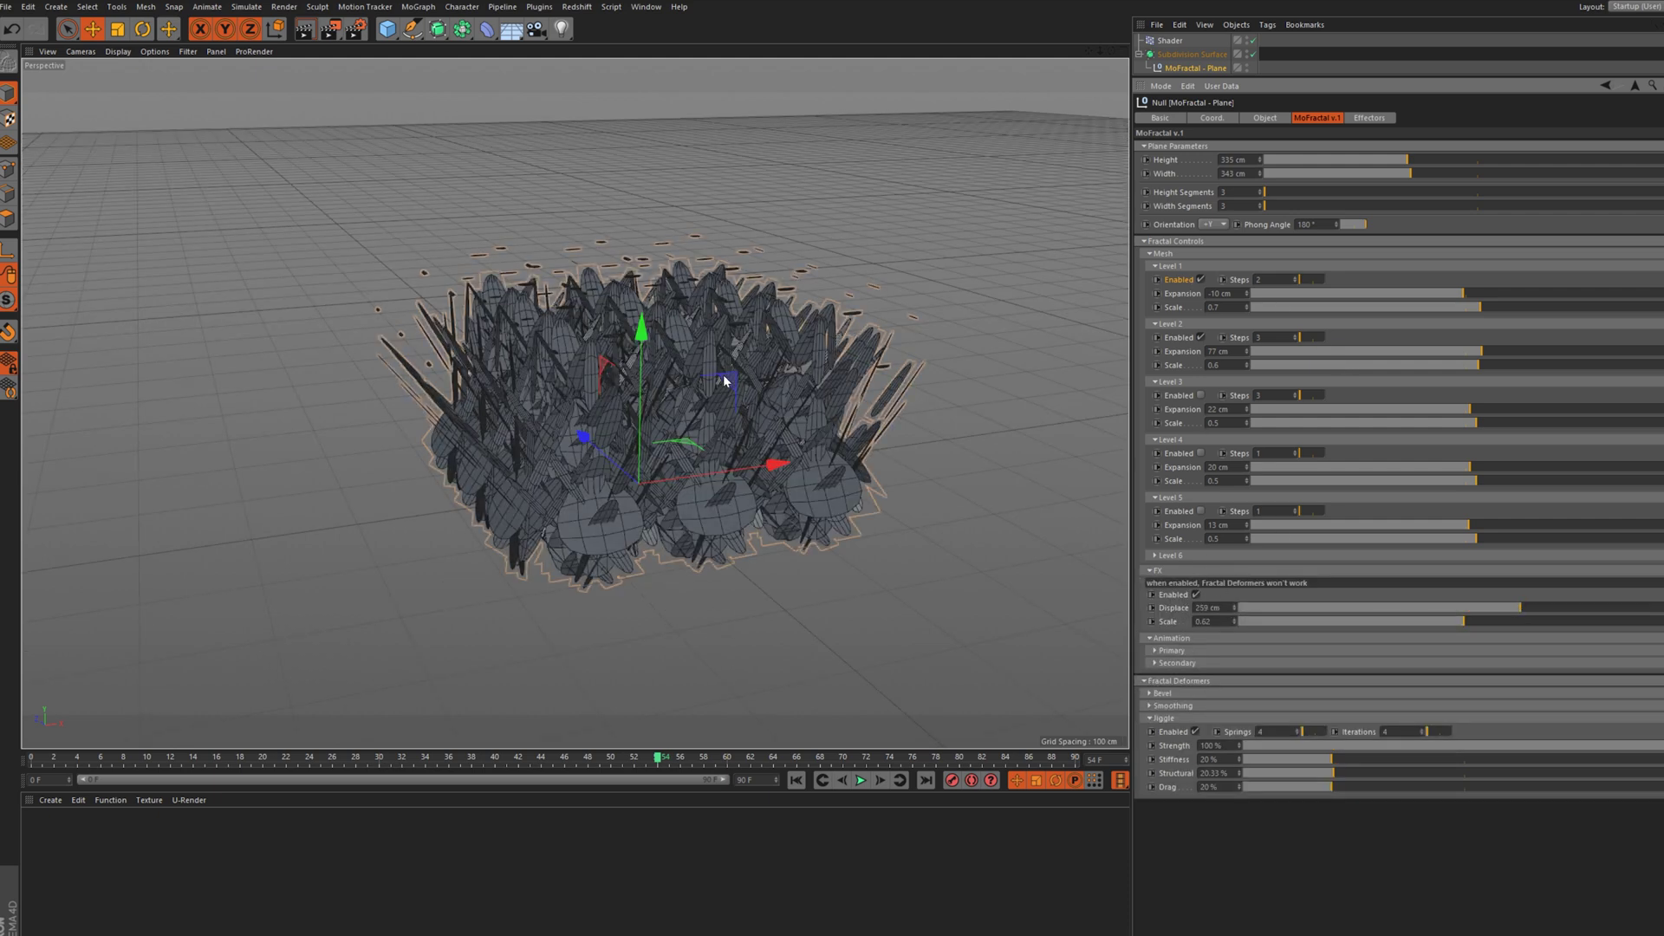
# Set the FX displace to 22 cm and its scale to -4.93, and collapse the Jiggle group
pyautogui.click(1195, 732)
pyautogui.click(1194, 705)
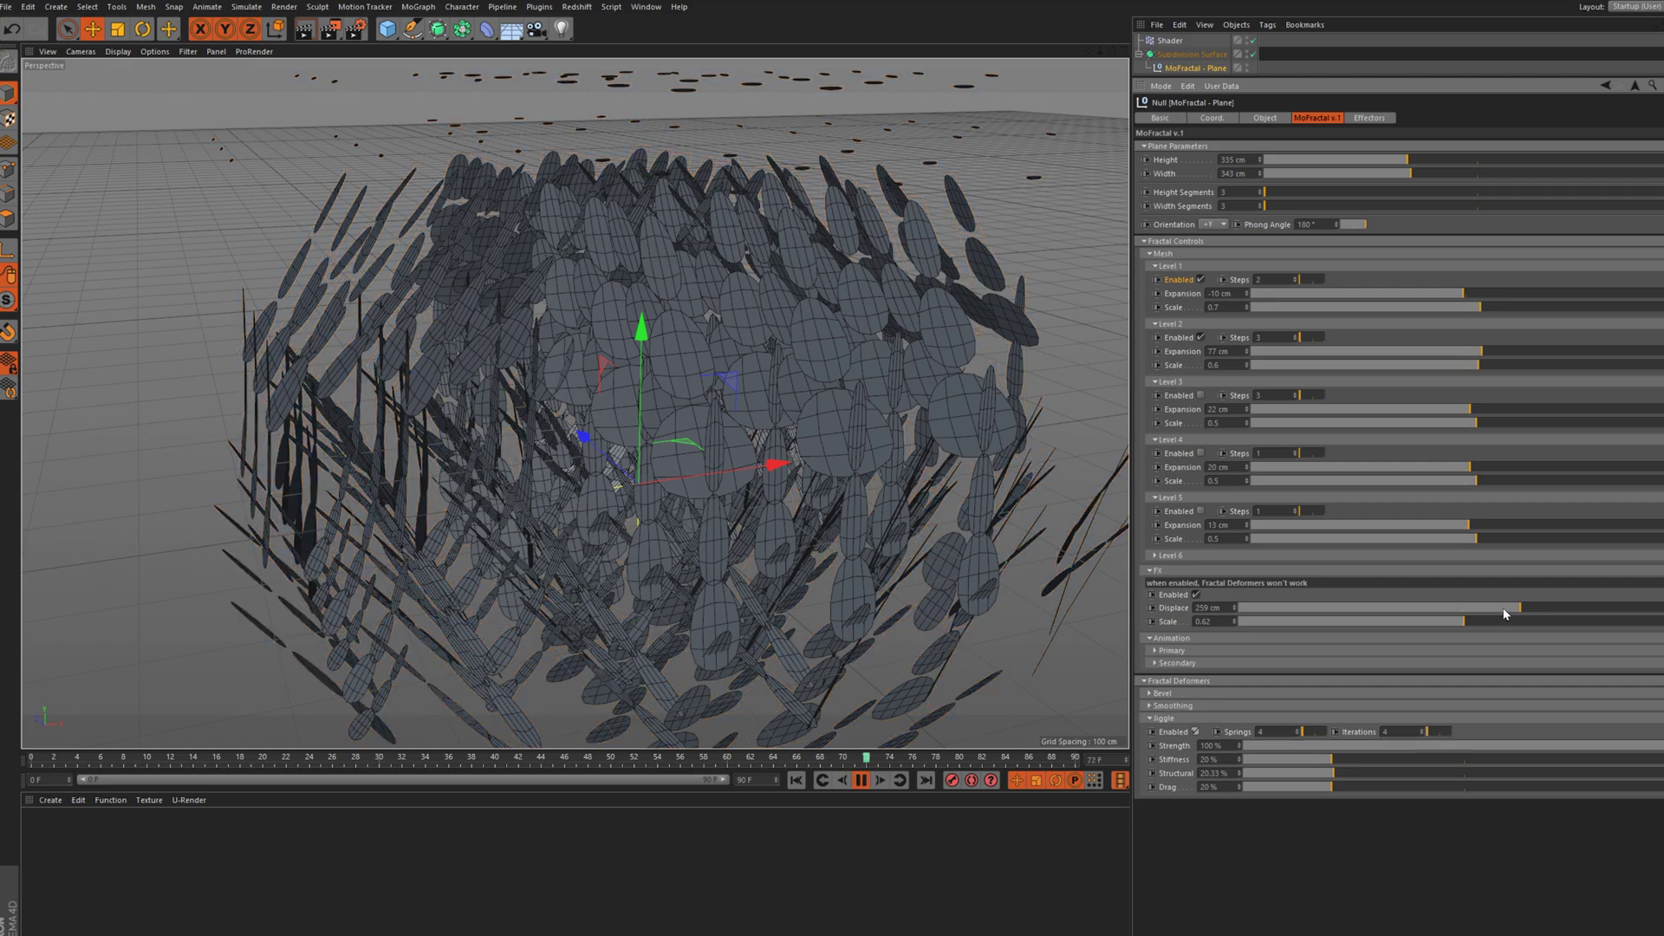
pyautogui.click(1490, 608)
pyautogui.click(1513, 608)
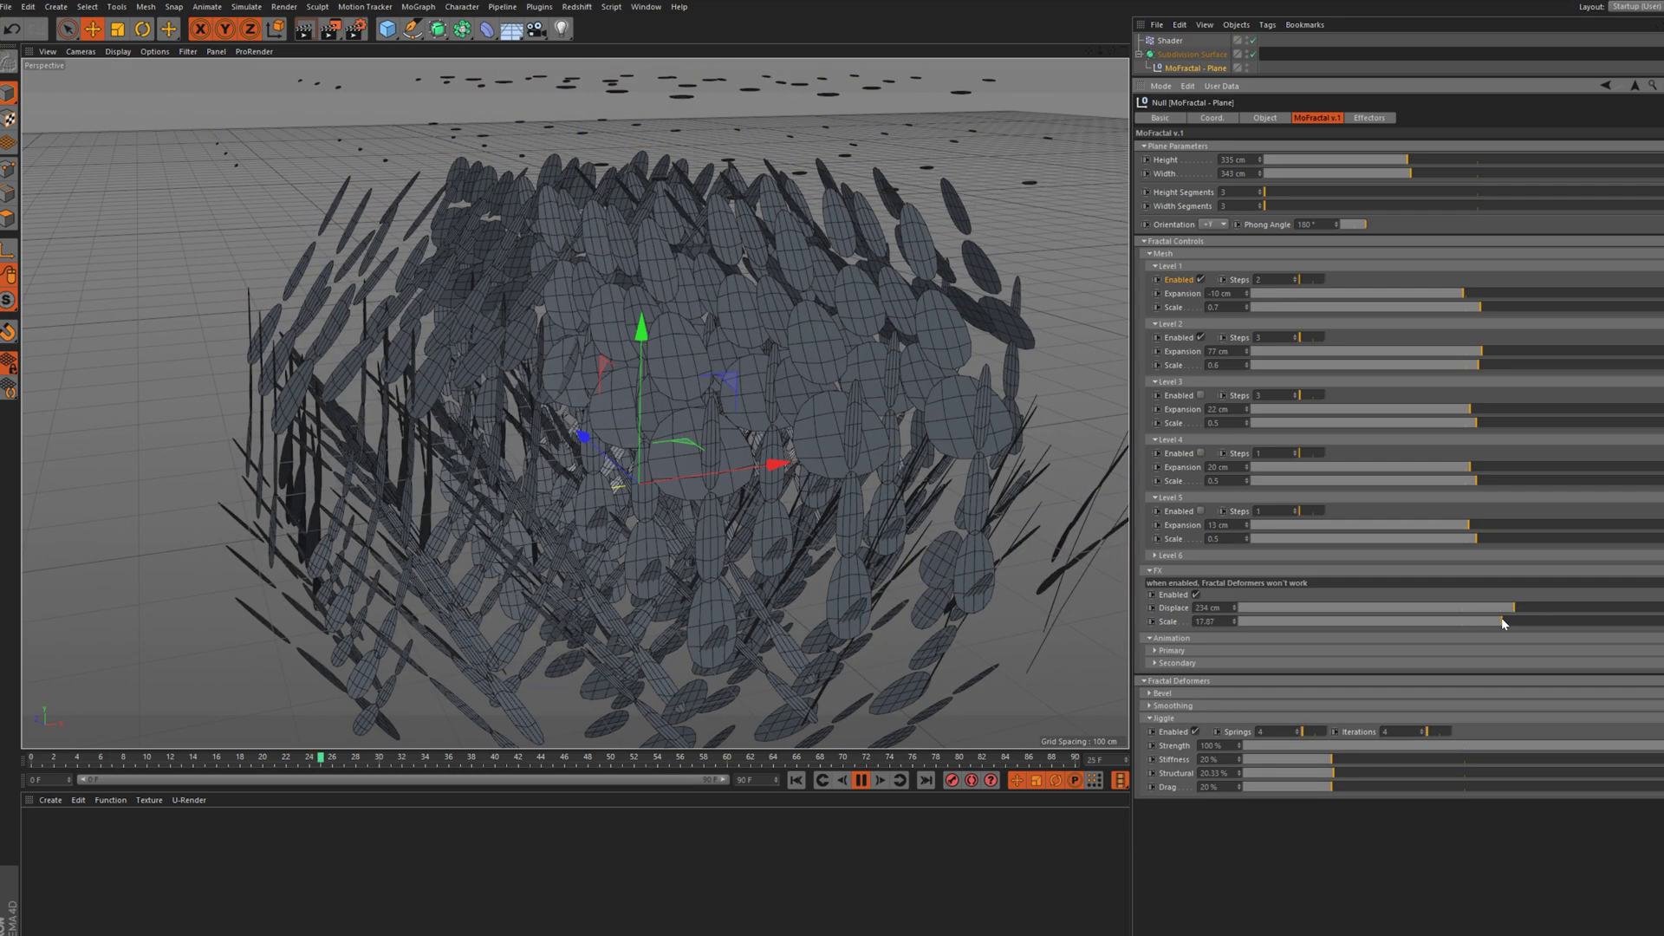
pyautogui.click(1501, 620)
pyautogui.click(1452, 620)
pyautogui.click(1467, 608)
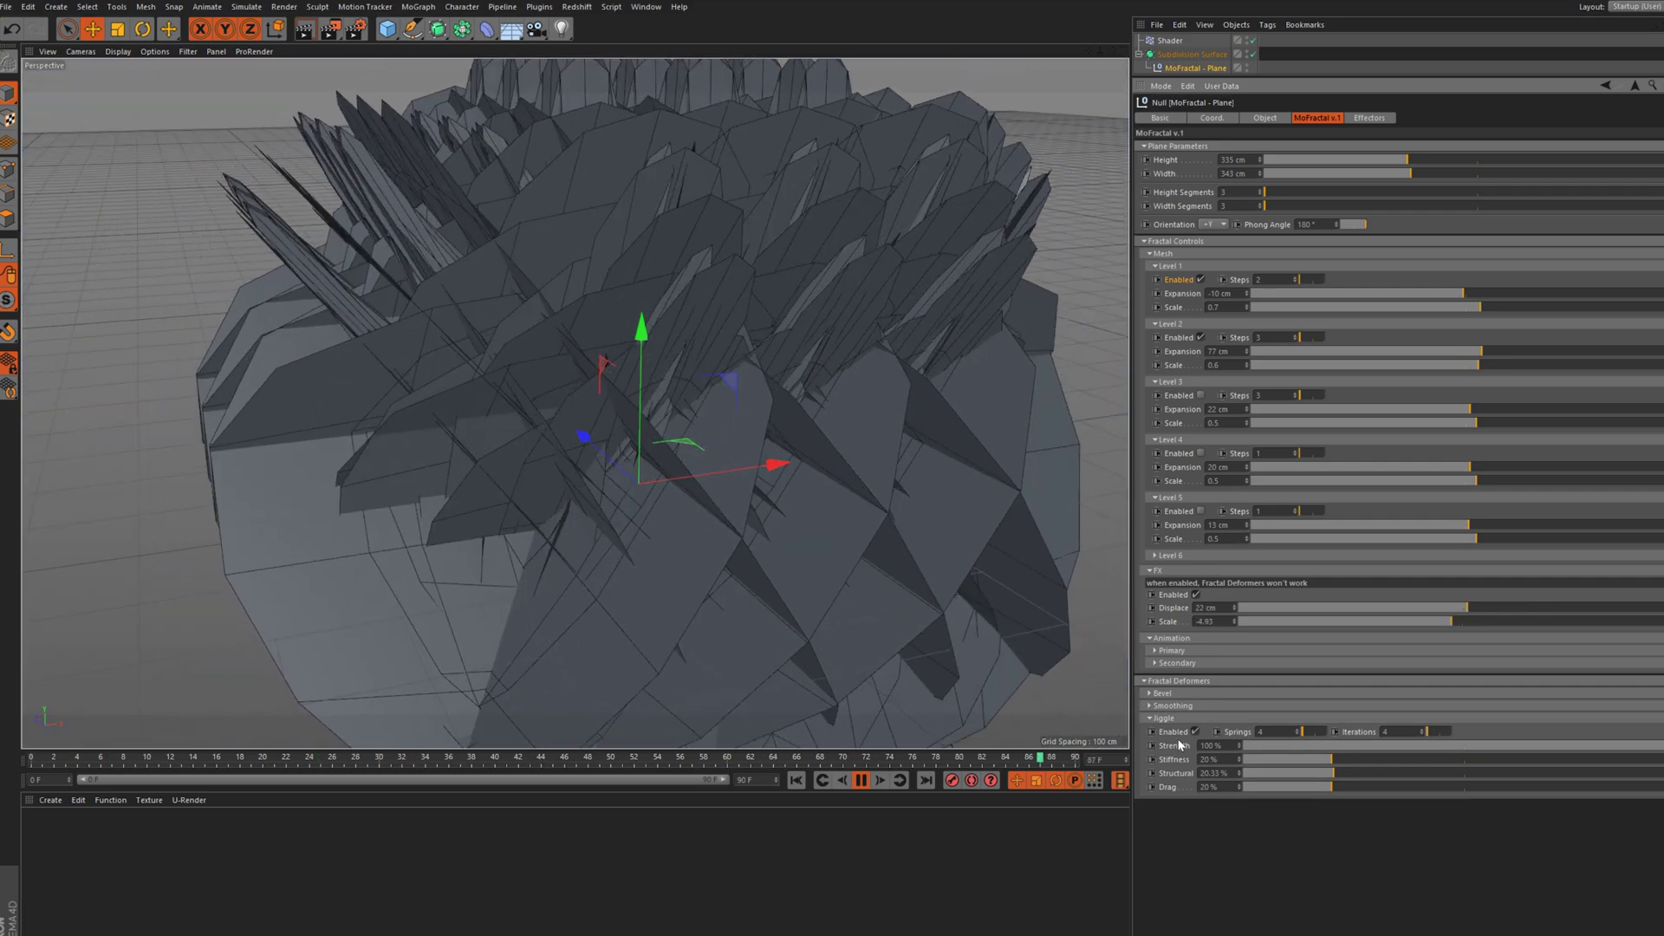
pyautogui.click(1150, 718)
pyautogui.scroll(-3, 725, 505)
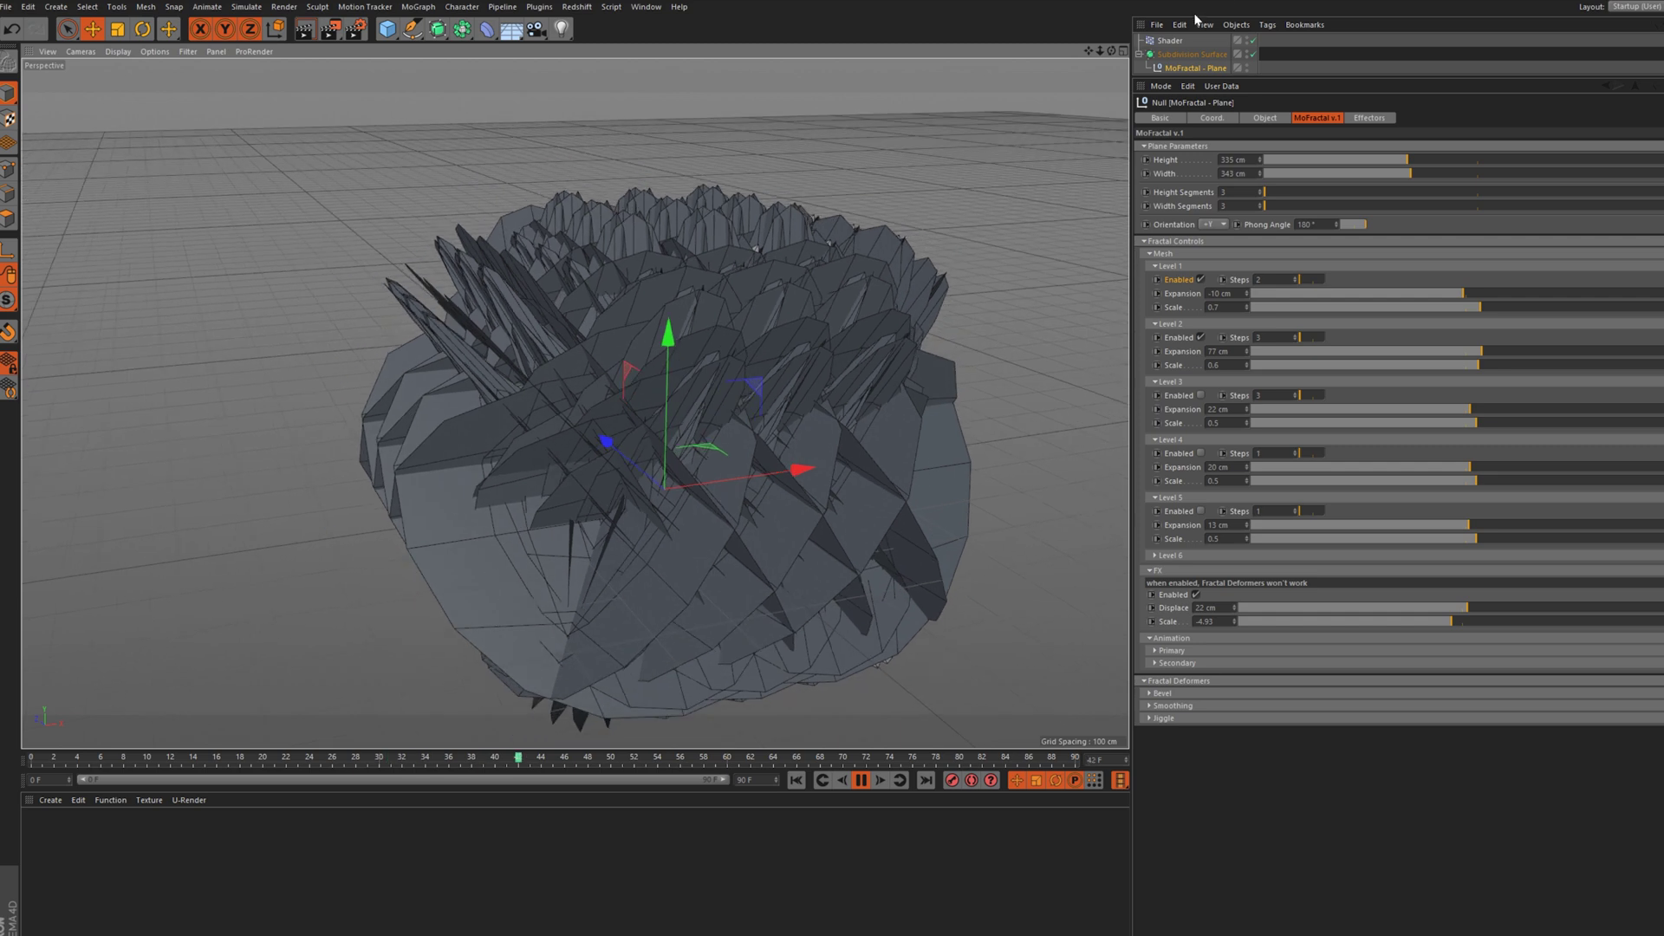
# Load a Noise shader into the custom shader channel of the Shader effector's shading settings
pyautogui.click(1169, 41)
pyautogui.click(1317, 118)
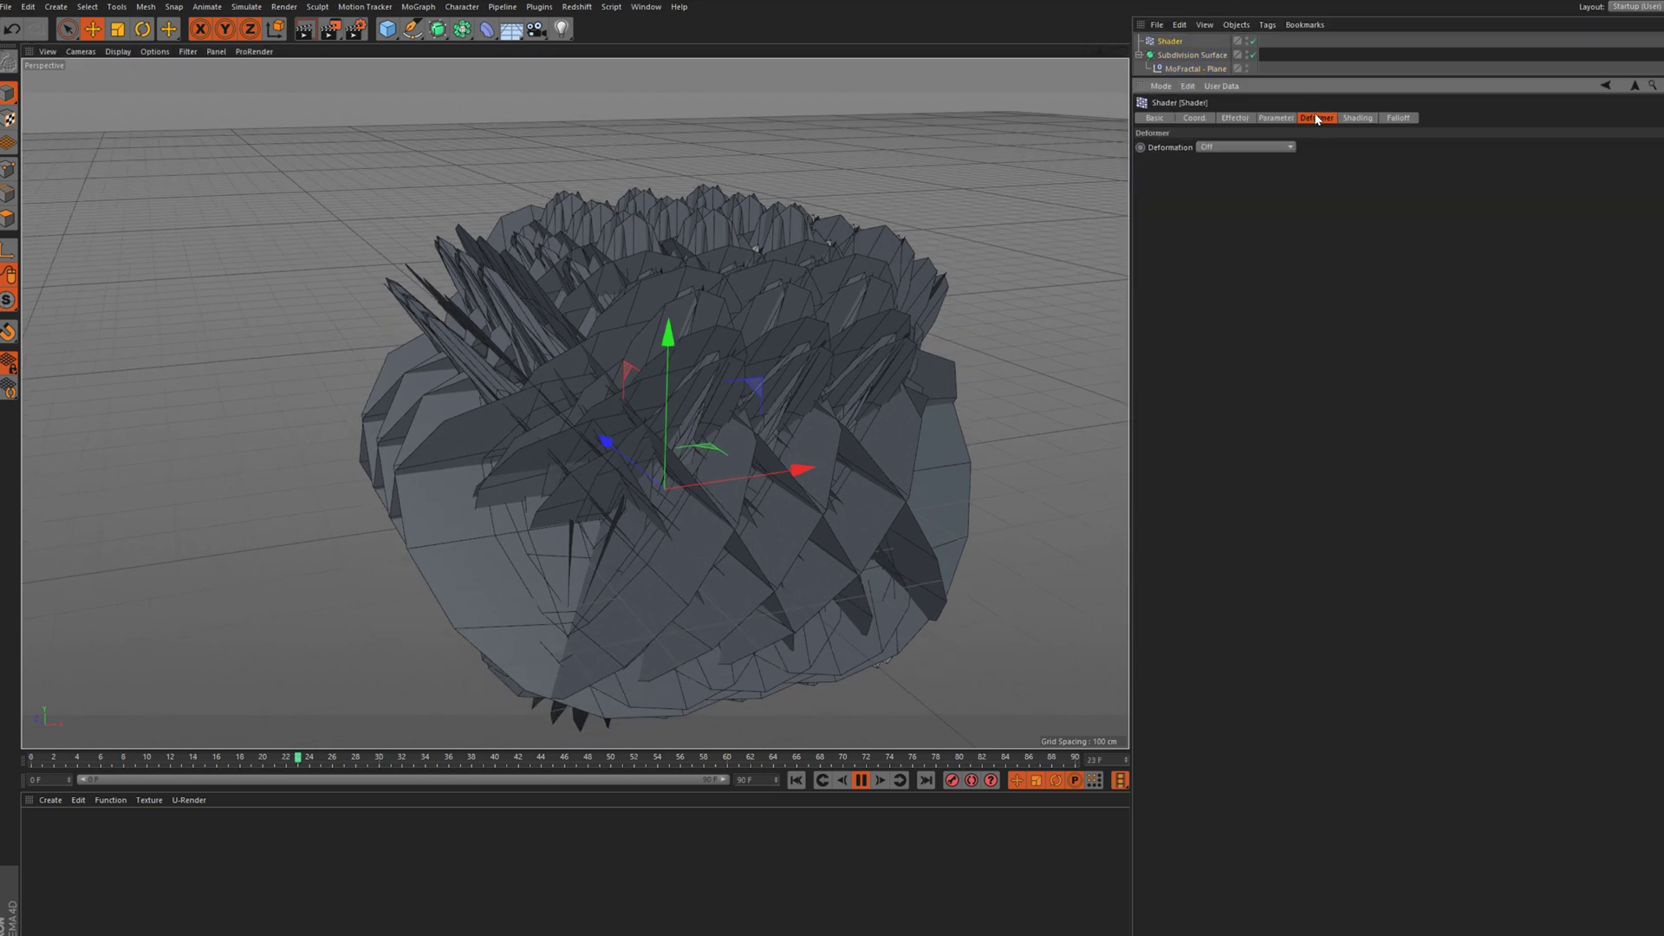
pyautogui.click(1354, 119)
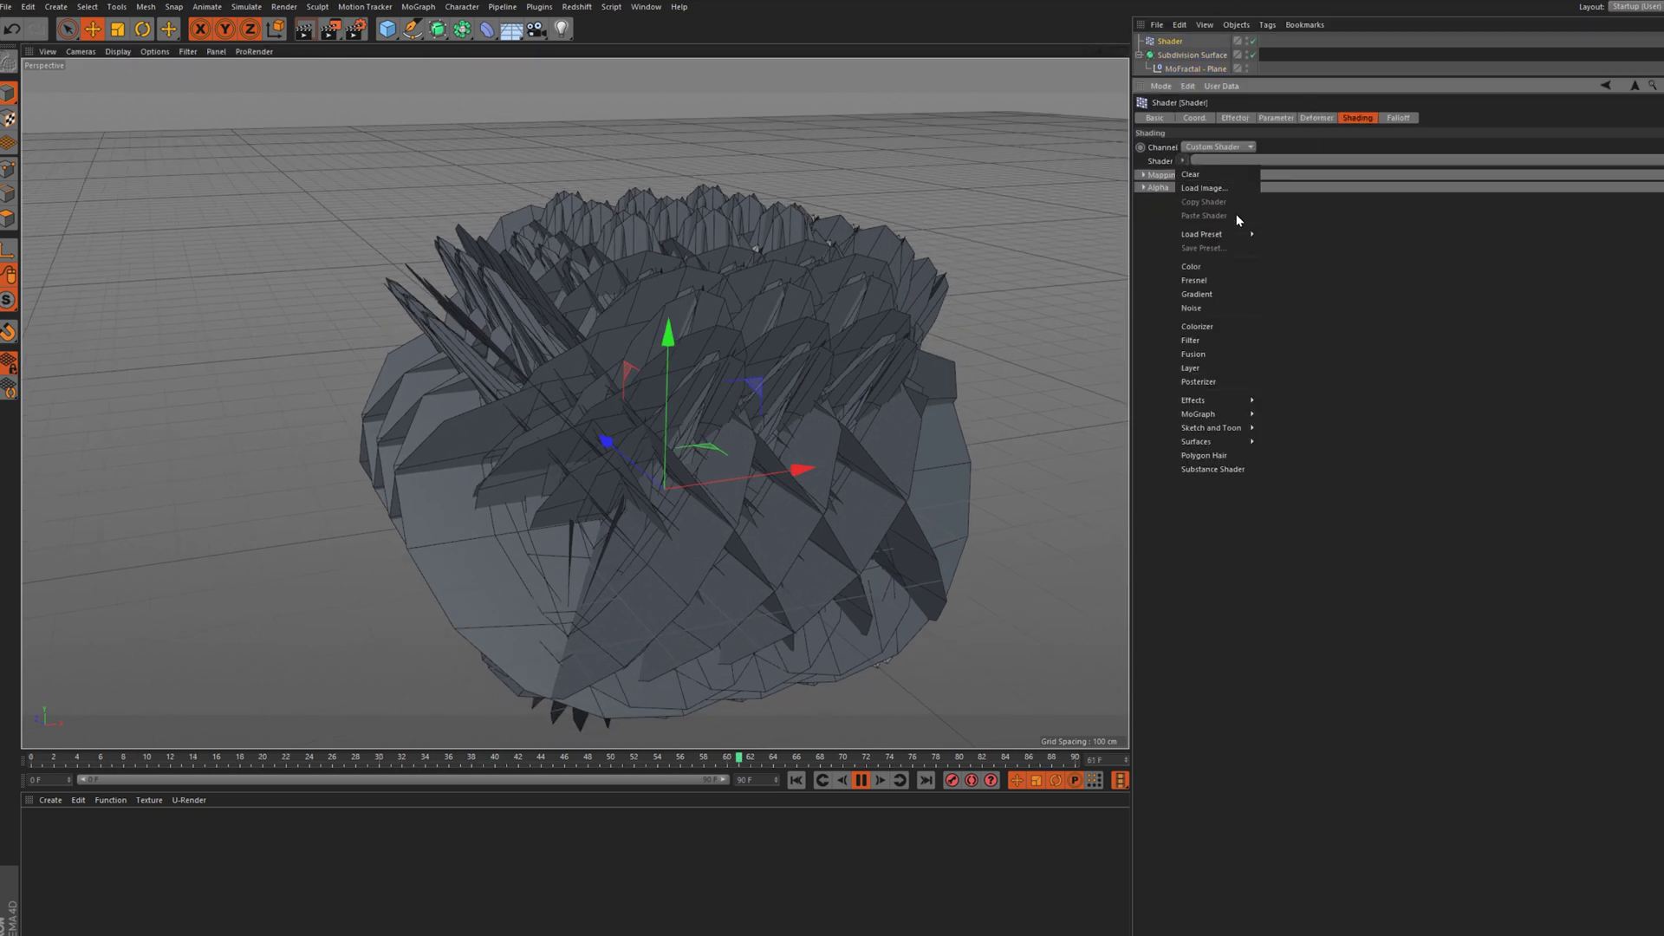
pyautogui.click(1195, 308)
pyautogui.click(1286, 117)
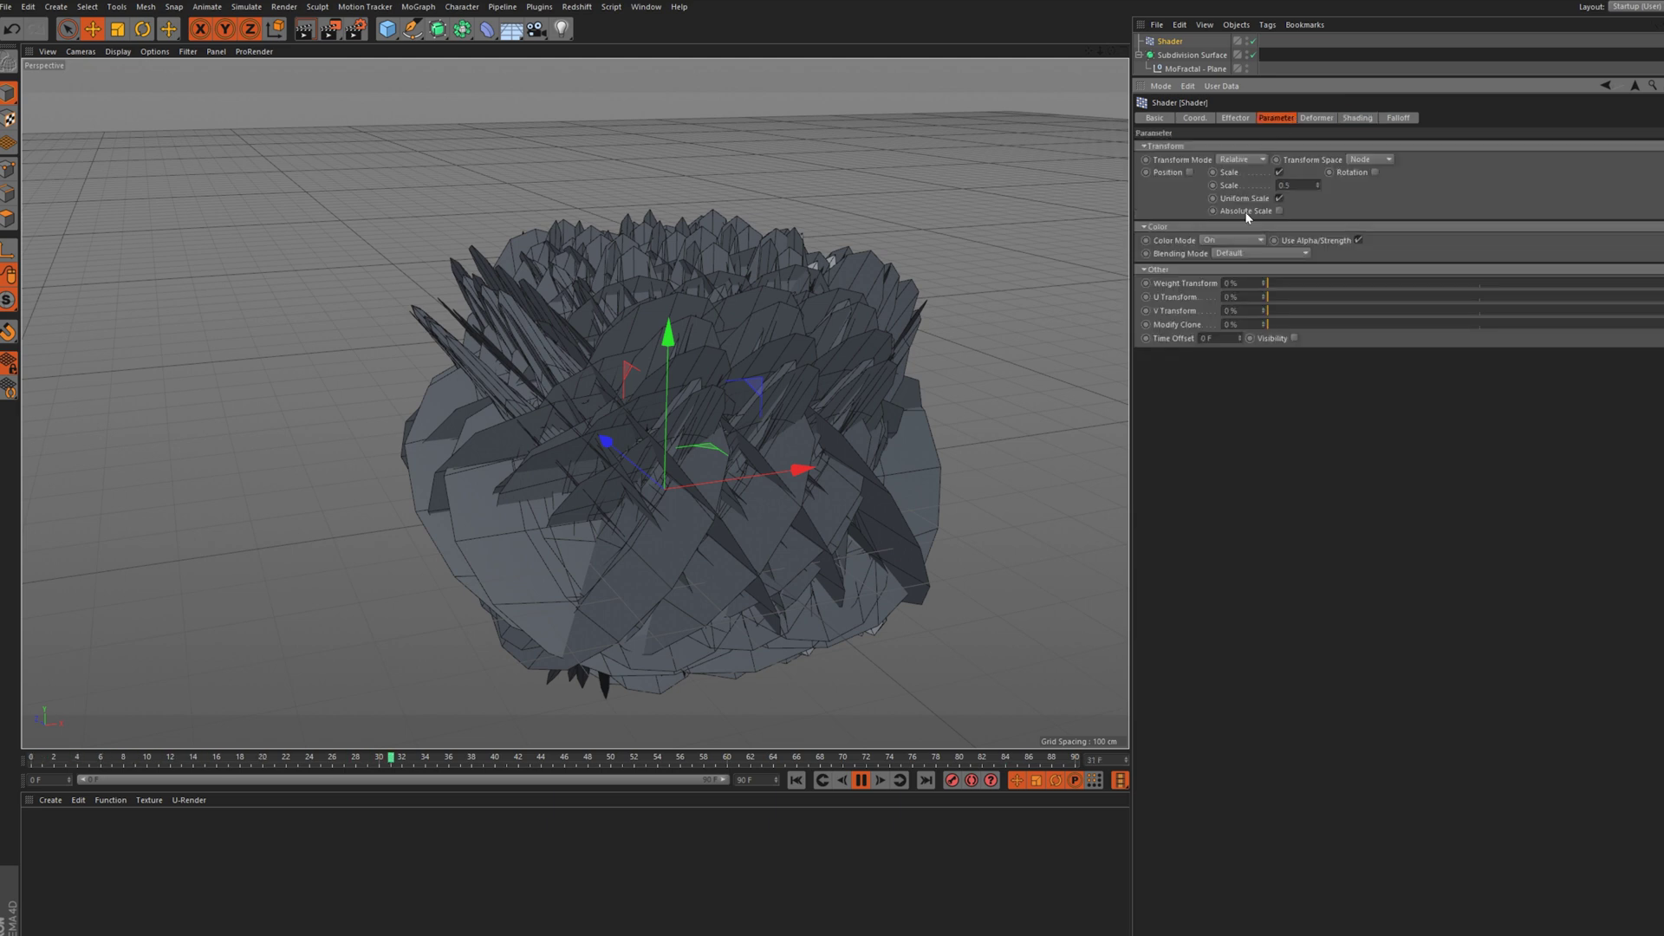
pyautogui.click(1317, 118)
pyautogui.click(1365, 117)
# Set the Noise shader's animation speed to 0.4, loop period to 4 and noise type to Hama
pyautogui.click(1202, 186)
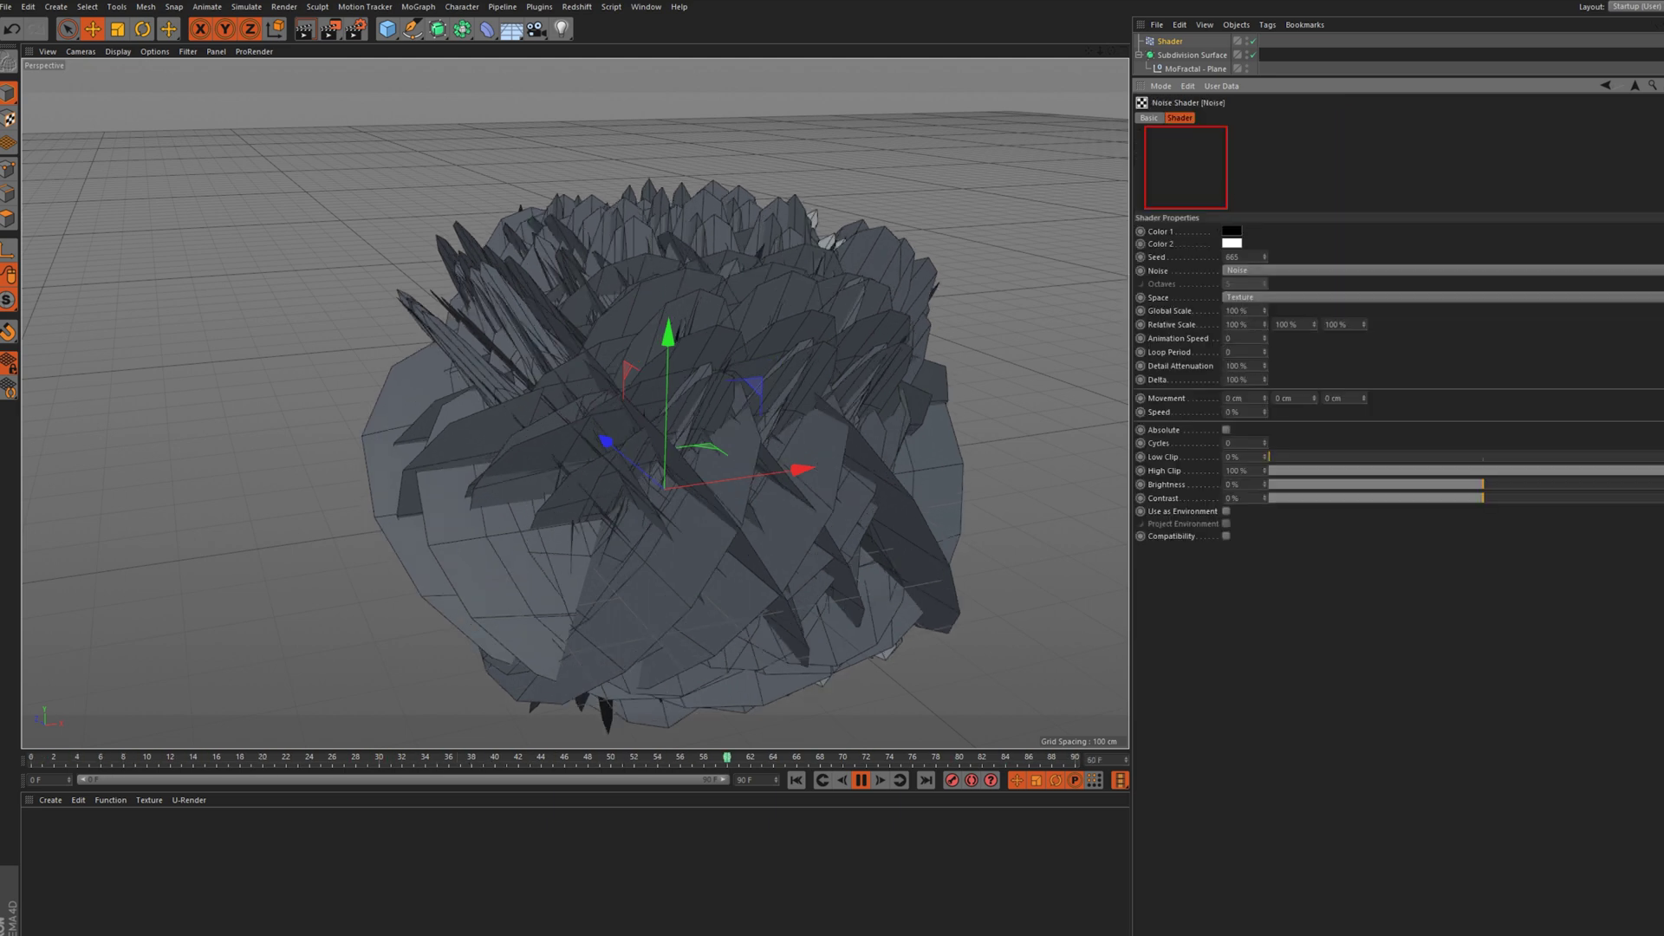
pyautogui.click(1263, 356)
pyautogui.click(1263, 356)
pyautogui.moveTo(1266, 339); pyautogui.dragTo(1269, 264)
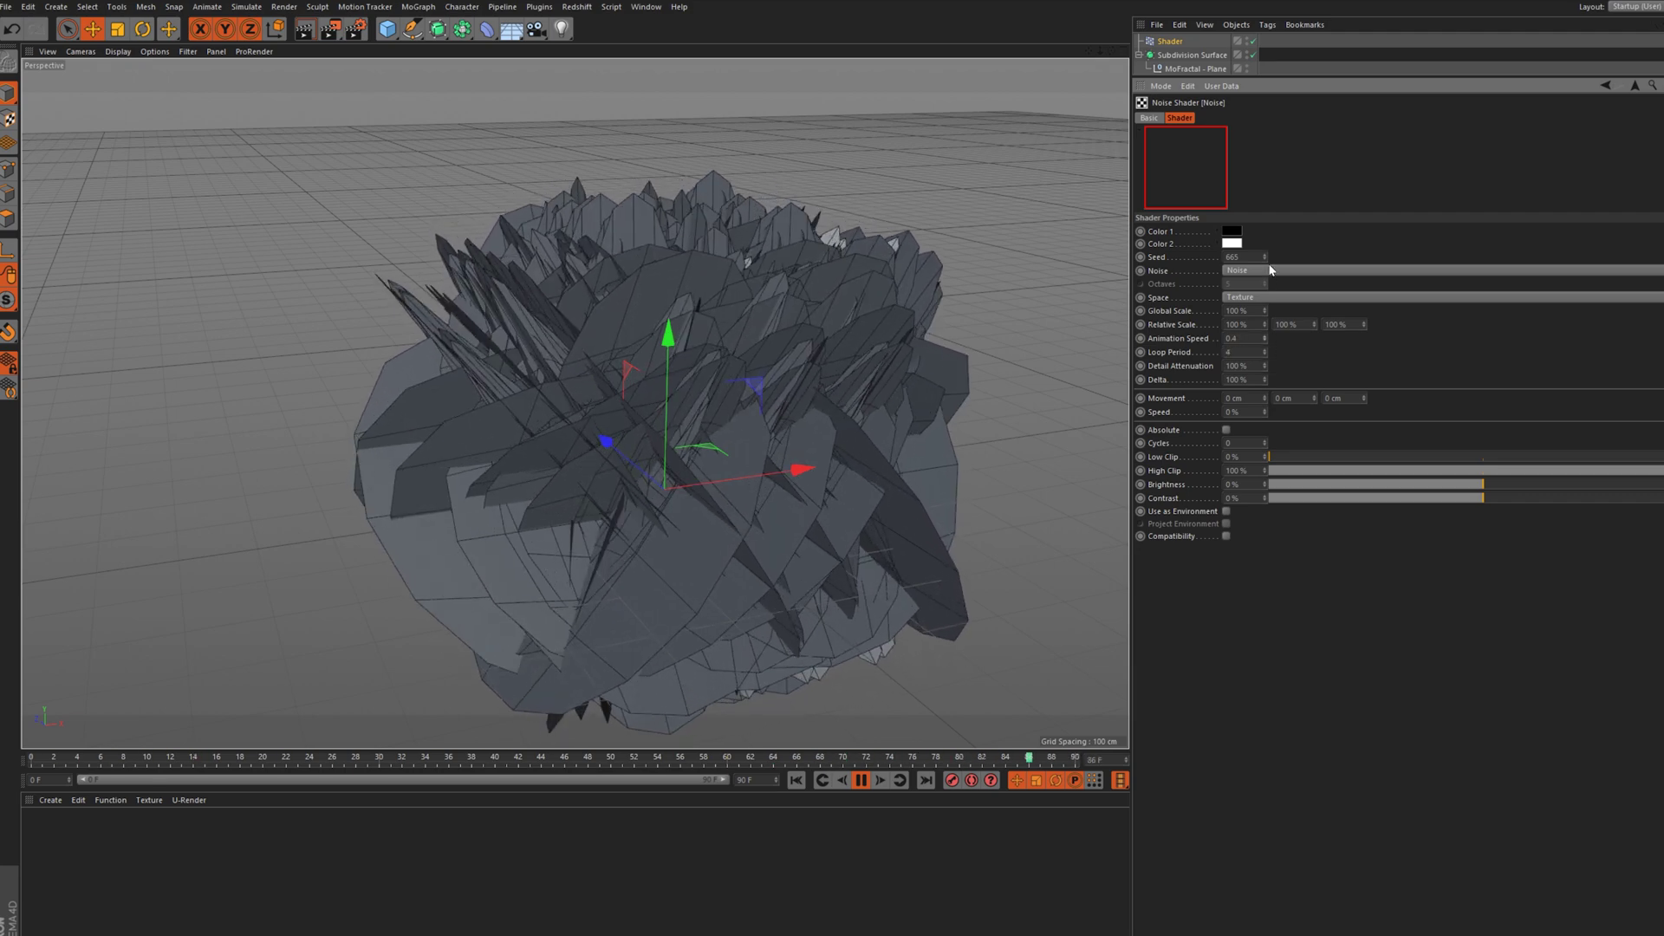
pyautogui.scroll(4, 1270, 267)
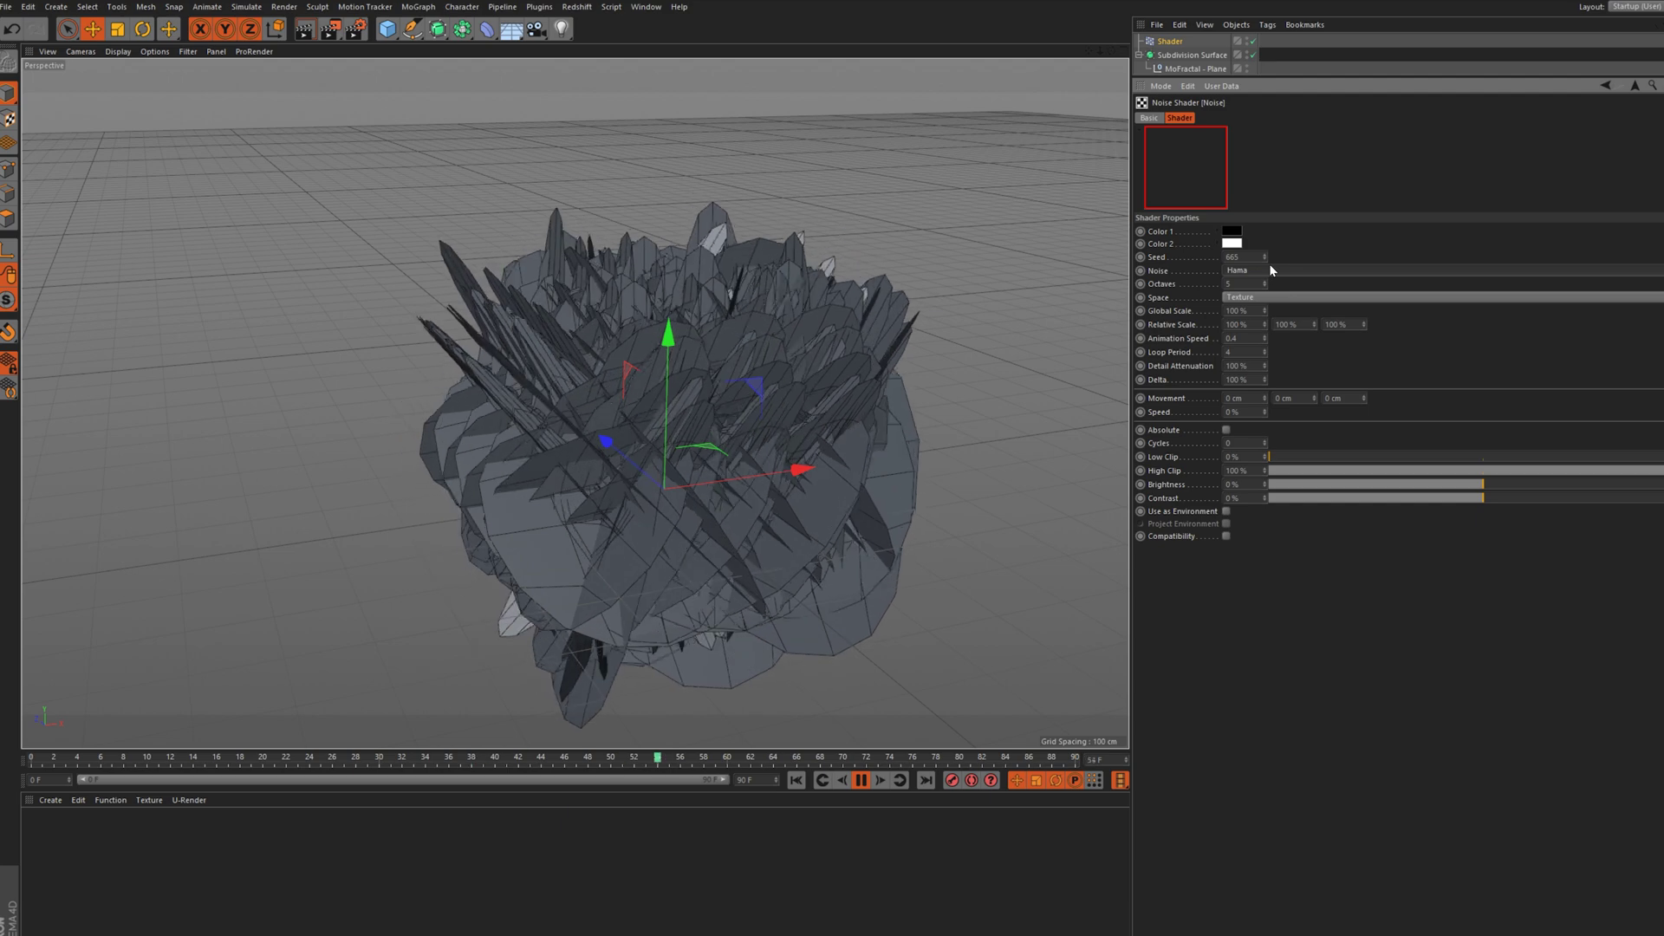
# Enable the Shader effector's position transform with X 435 cm, Y 116 cm and Z 313 cm
pyautogui.click(1167, 41)
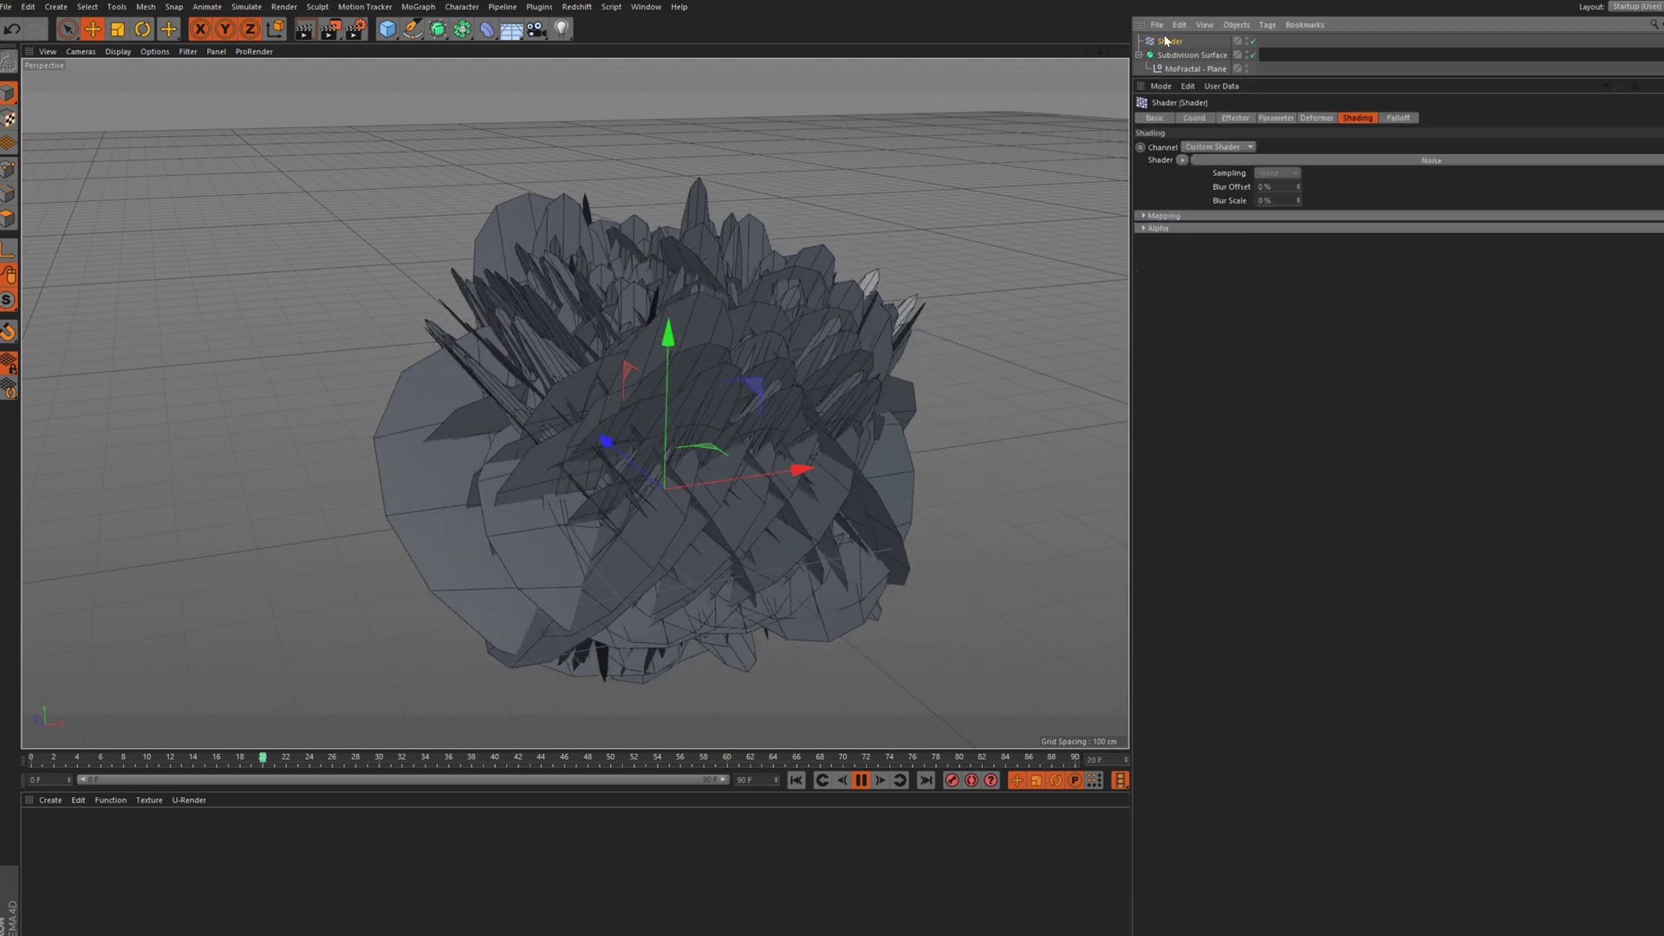
pyautogui.click(1276, 118)
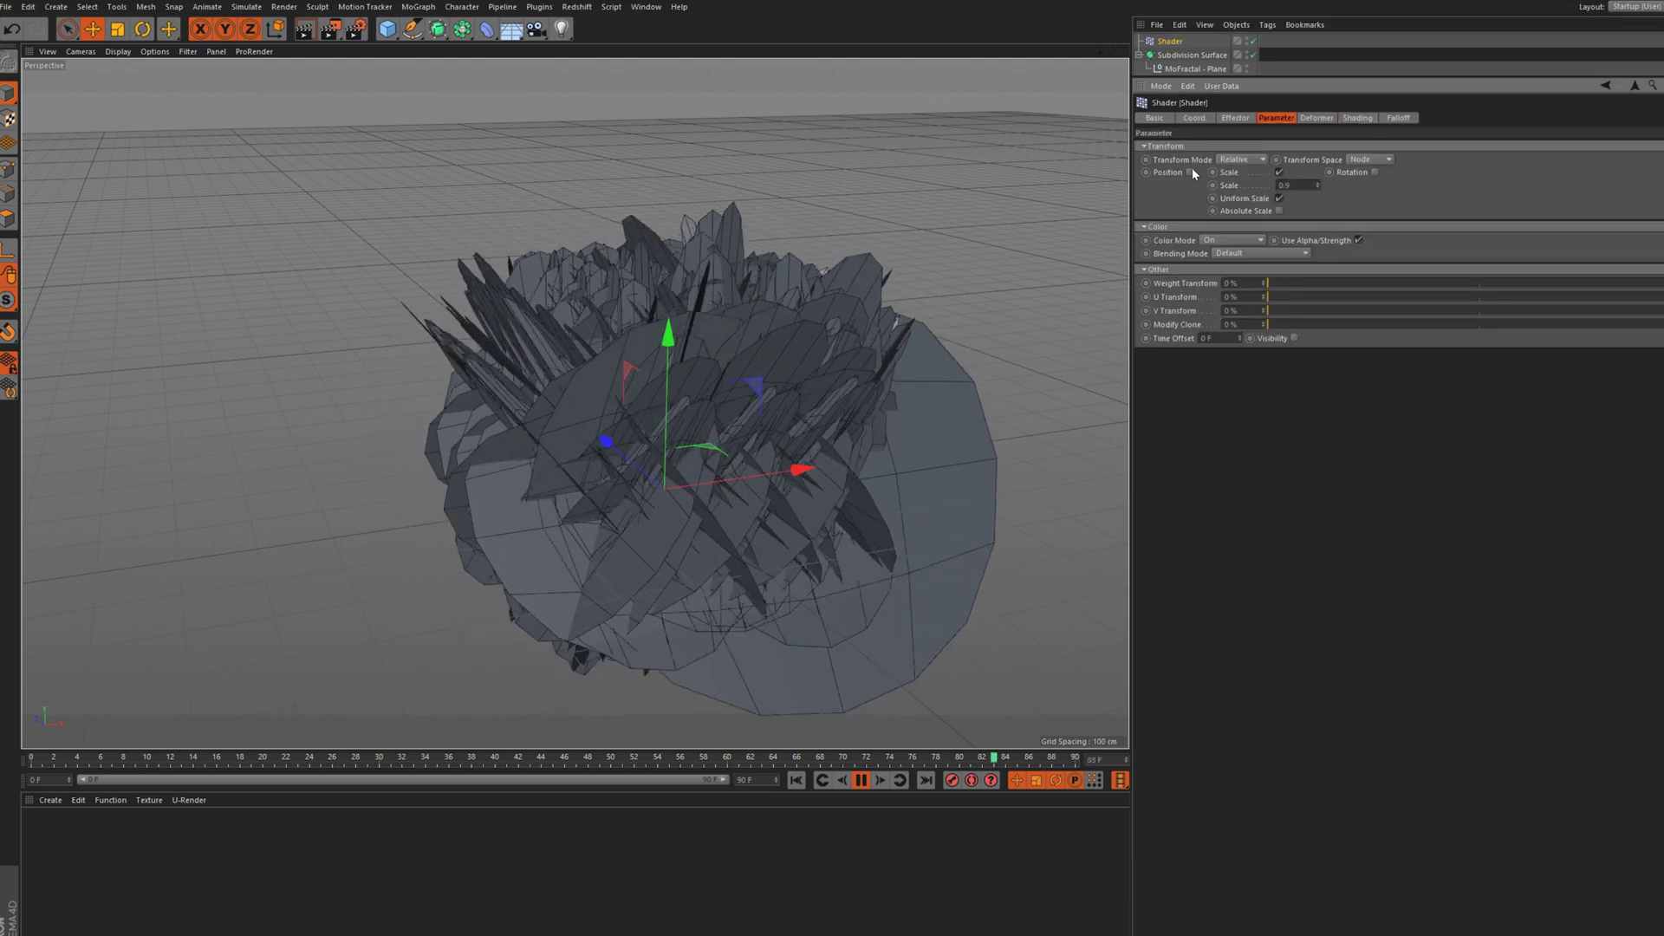
pyautogui.click(1190, 172)
pyautogui.click(1229, 196)
pyautogui.moveTo(1228, 198); pyautogui.dragTo(1228, 0)
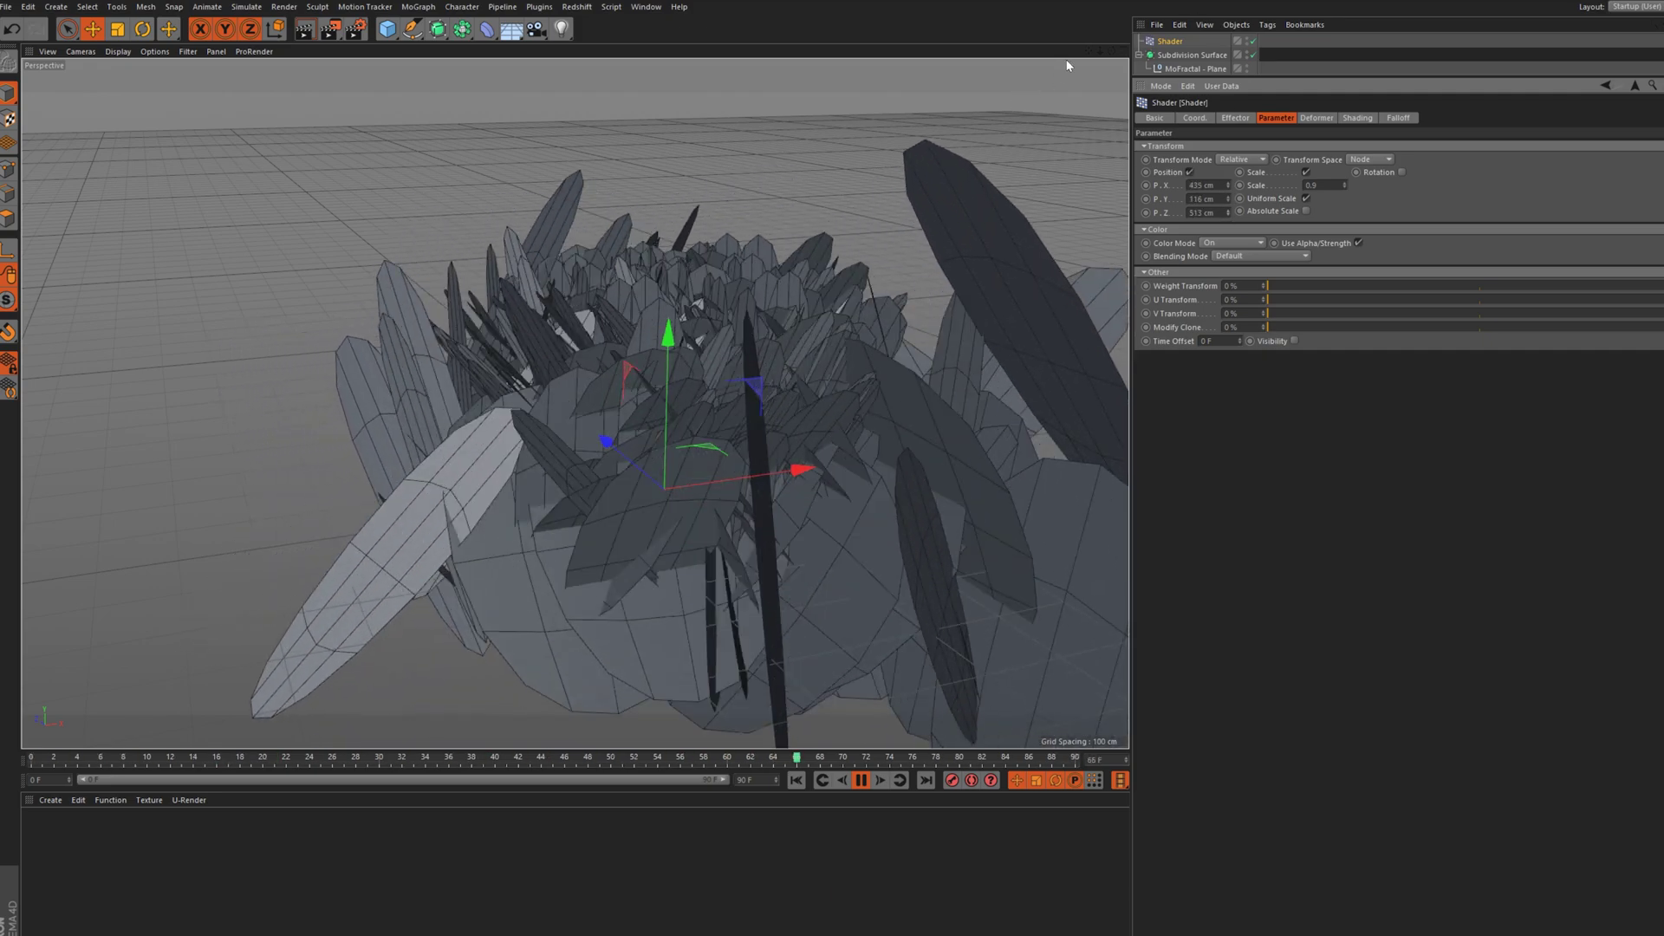
pyautogui.moveTo(1111, 50)
pyautogui.mouseDown()
pyautogui.moveTo(1144, 108)
pyautogui.moveTo(1100, 56)
pyautogui.mouseUp()
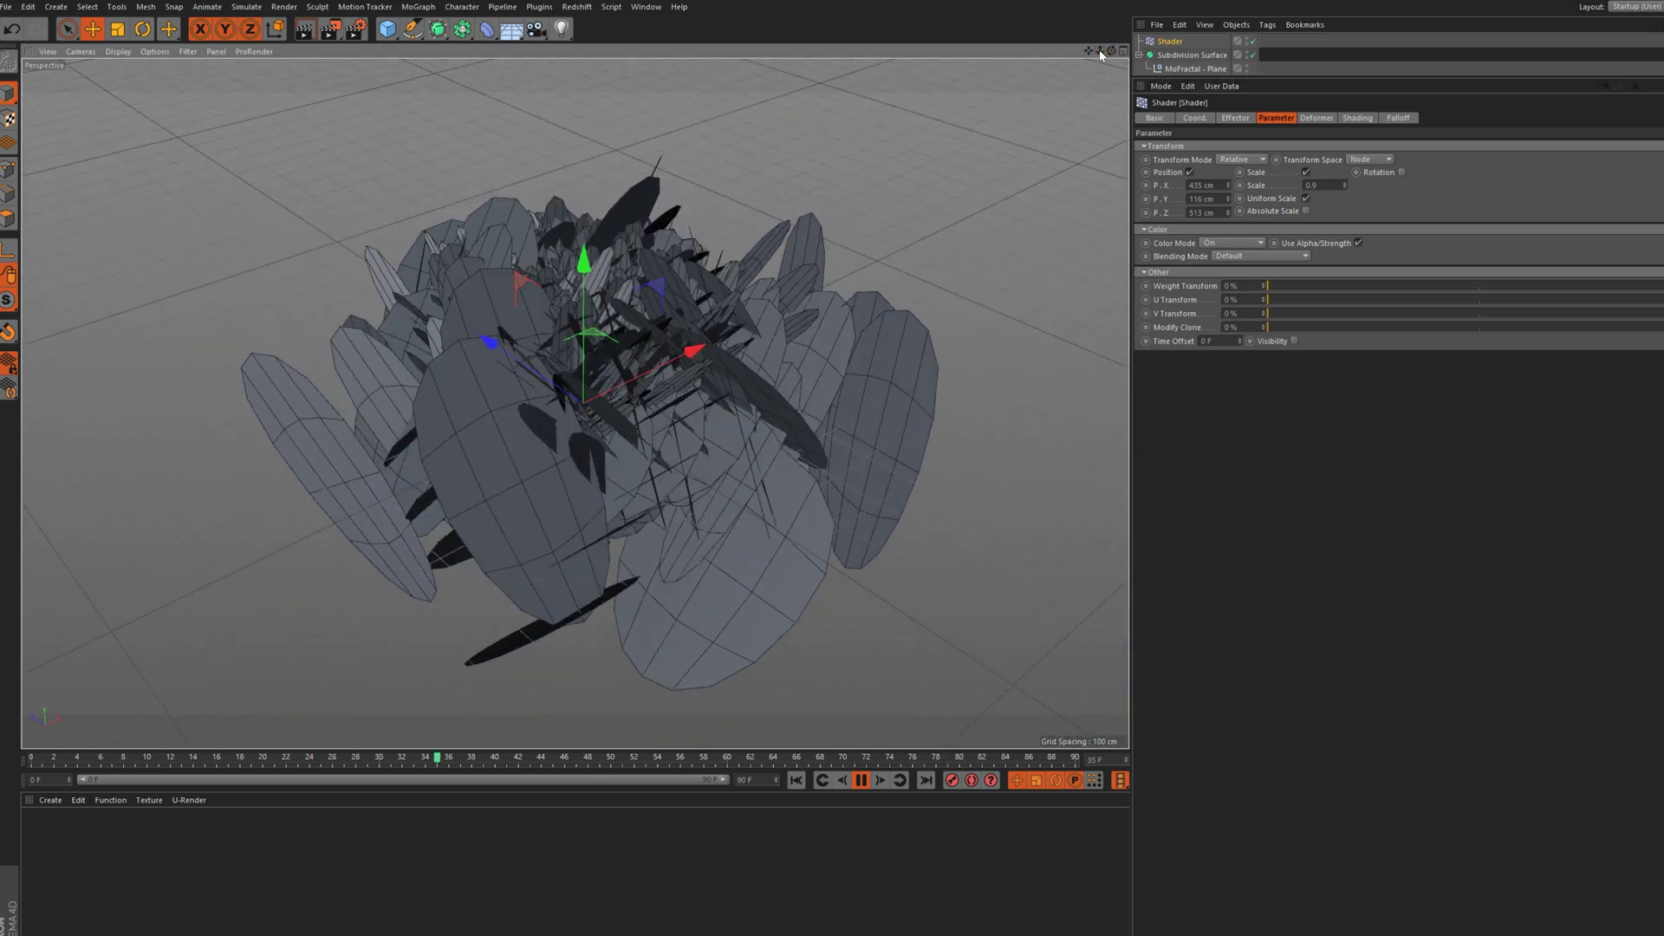
# Stop the playback and delete the Shader effector and the Subdivision Surface containing the MoFractal plane
pyautogui.click(865, 782)
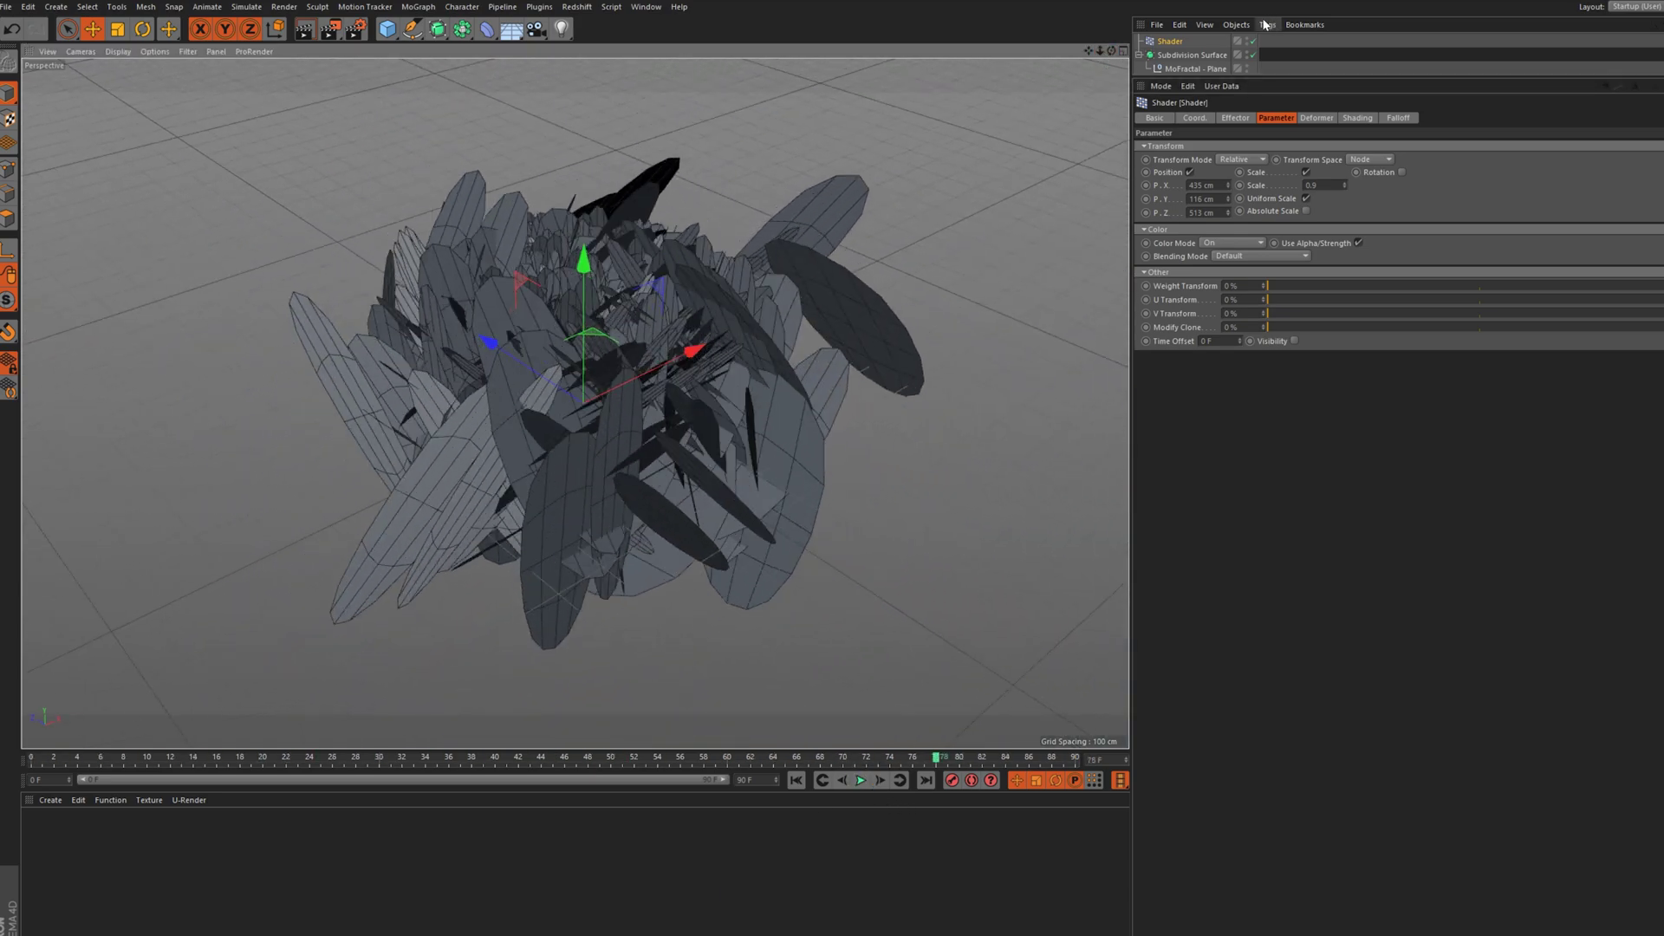
pyautogui.click(1177, 40)
pyautogui.press('Delete')
pyautogui.click(1178, 40)
pyautogui.press('Delete')
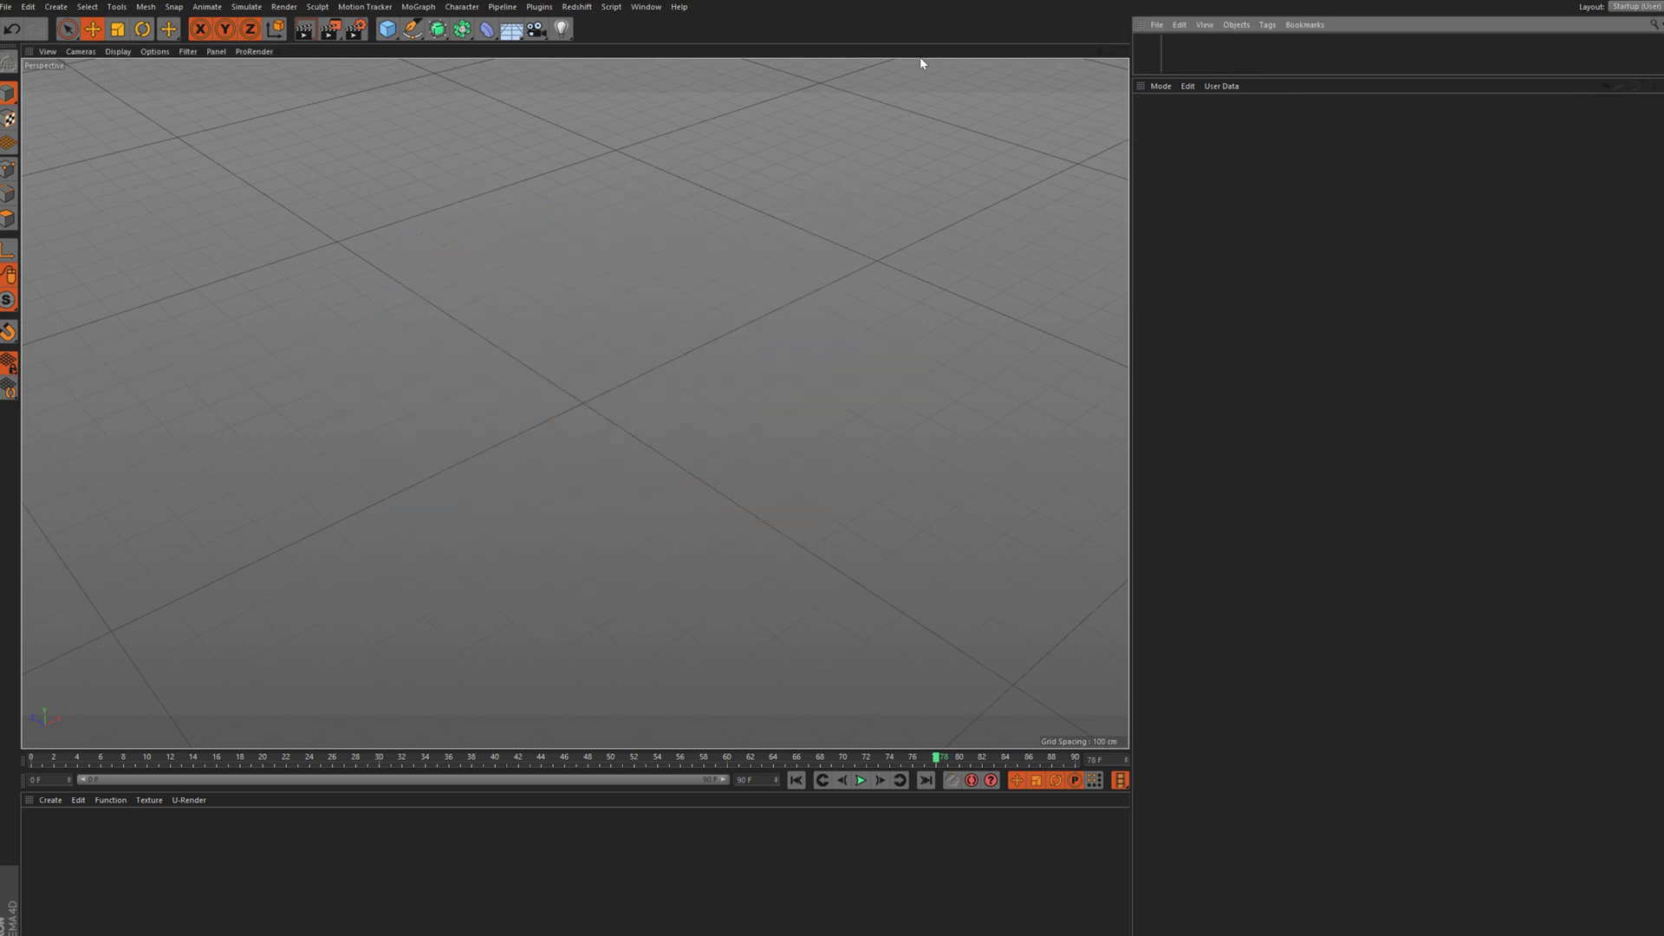
# Load the MoFractal - Cube primitive from the Content Browser's MoFractal presets into the empty scene
pyautogui.click(646, 7)
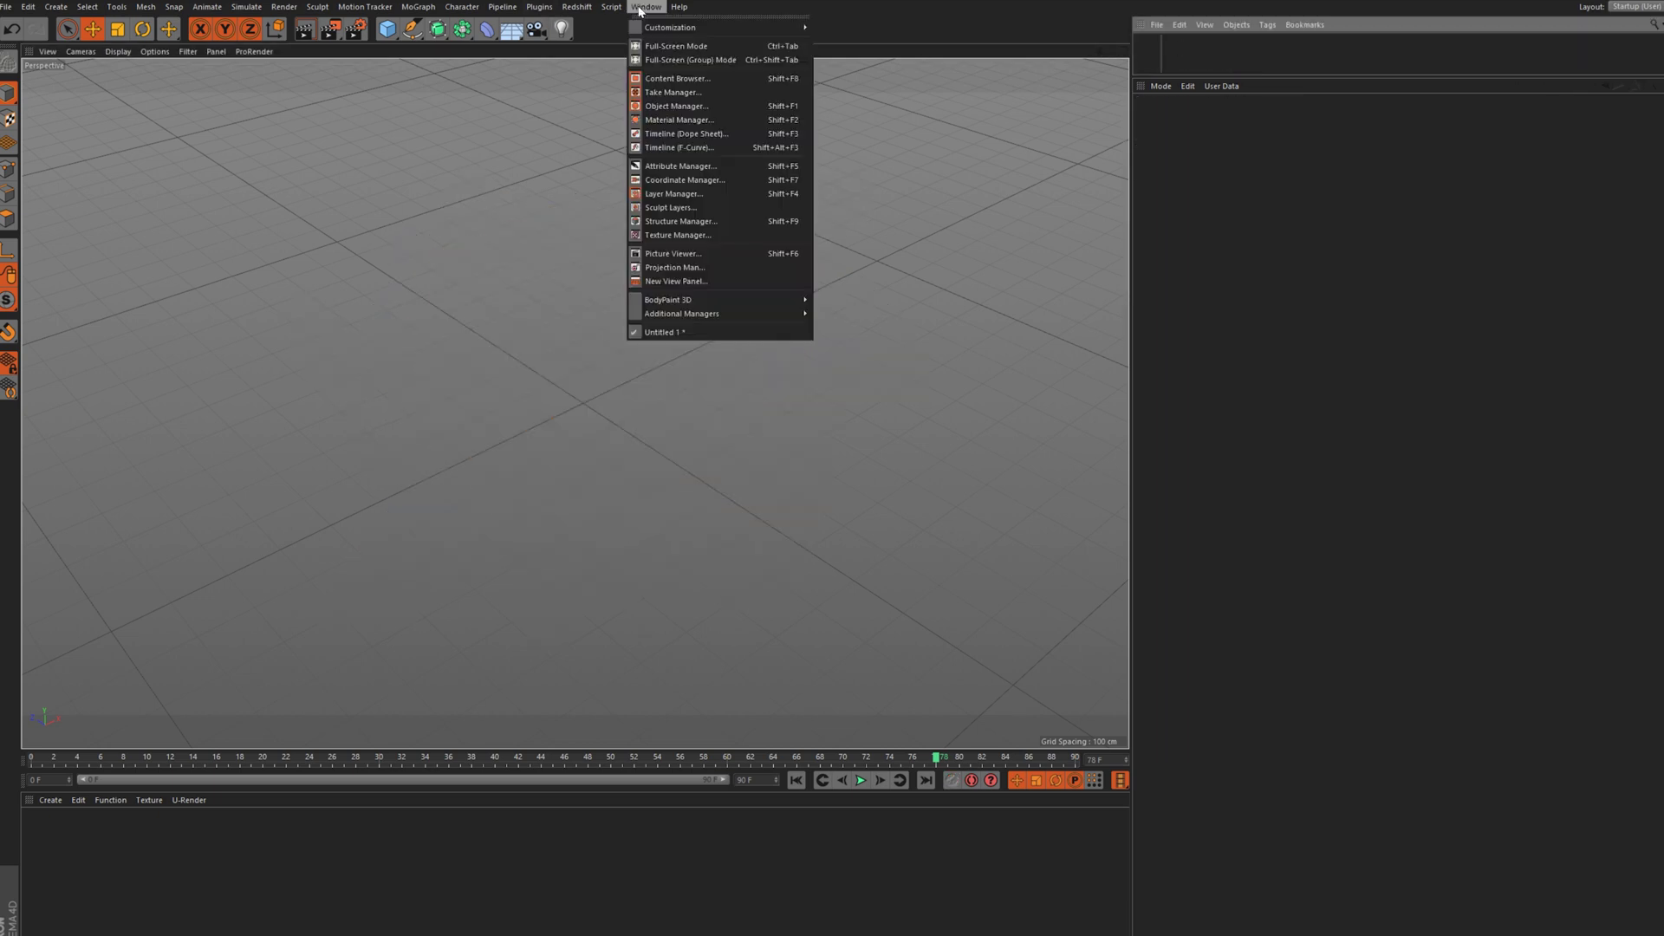
pyautogui.click(669, 79)
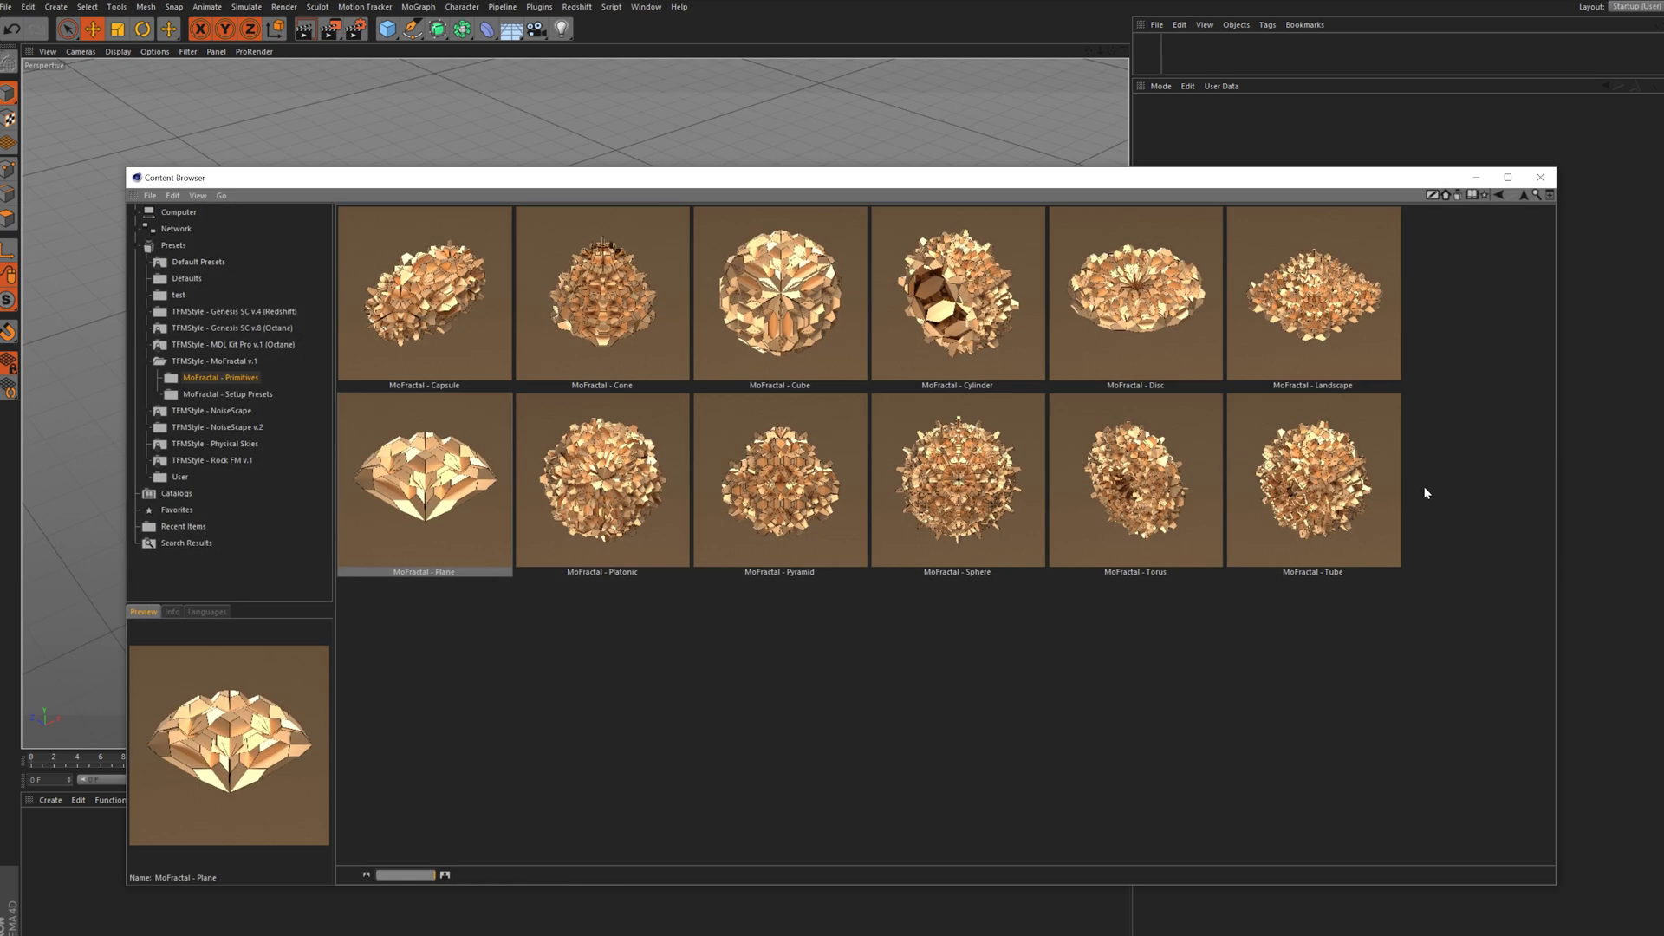
pyautogui.doubleClick(731, 304)
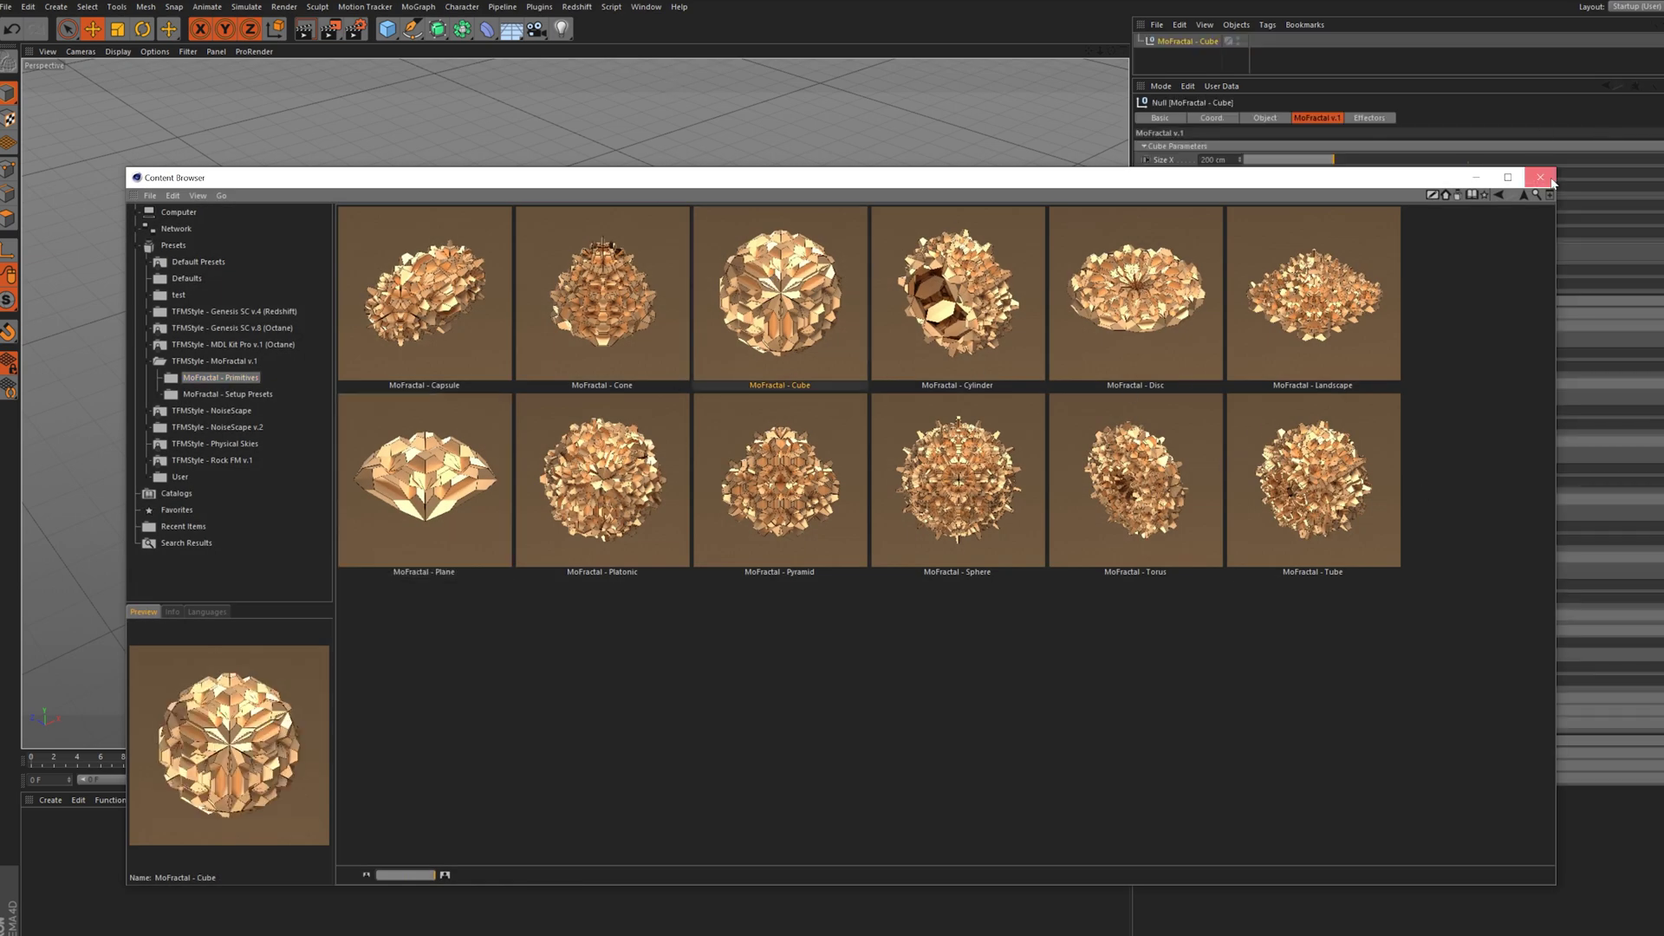
pyautogui.click(1540, 177)
pyautogui.moveTo(1112, 51); pyautogui.dragTo(1103, 53)
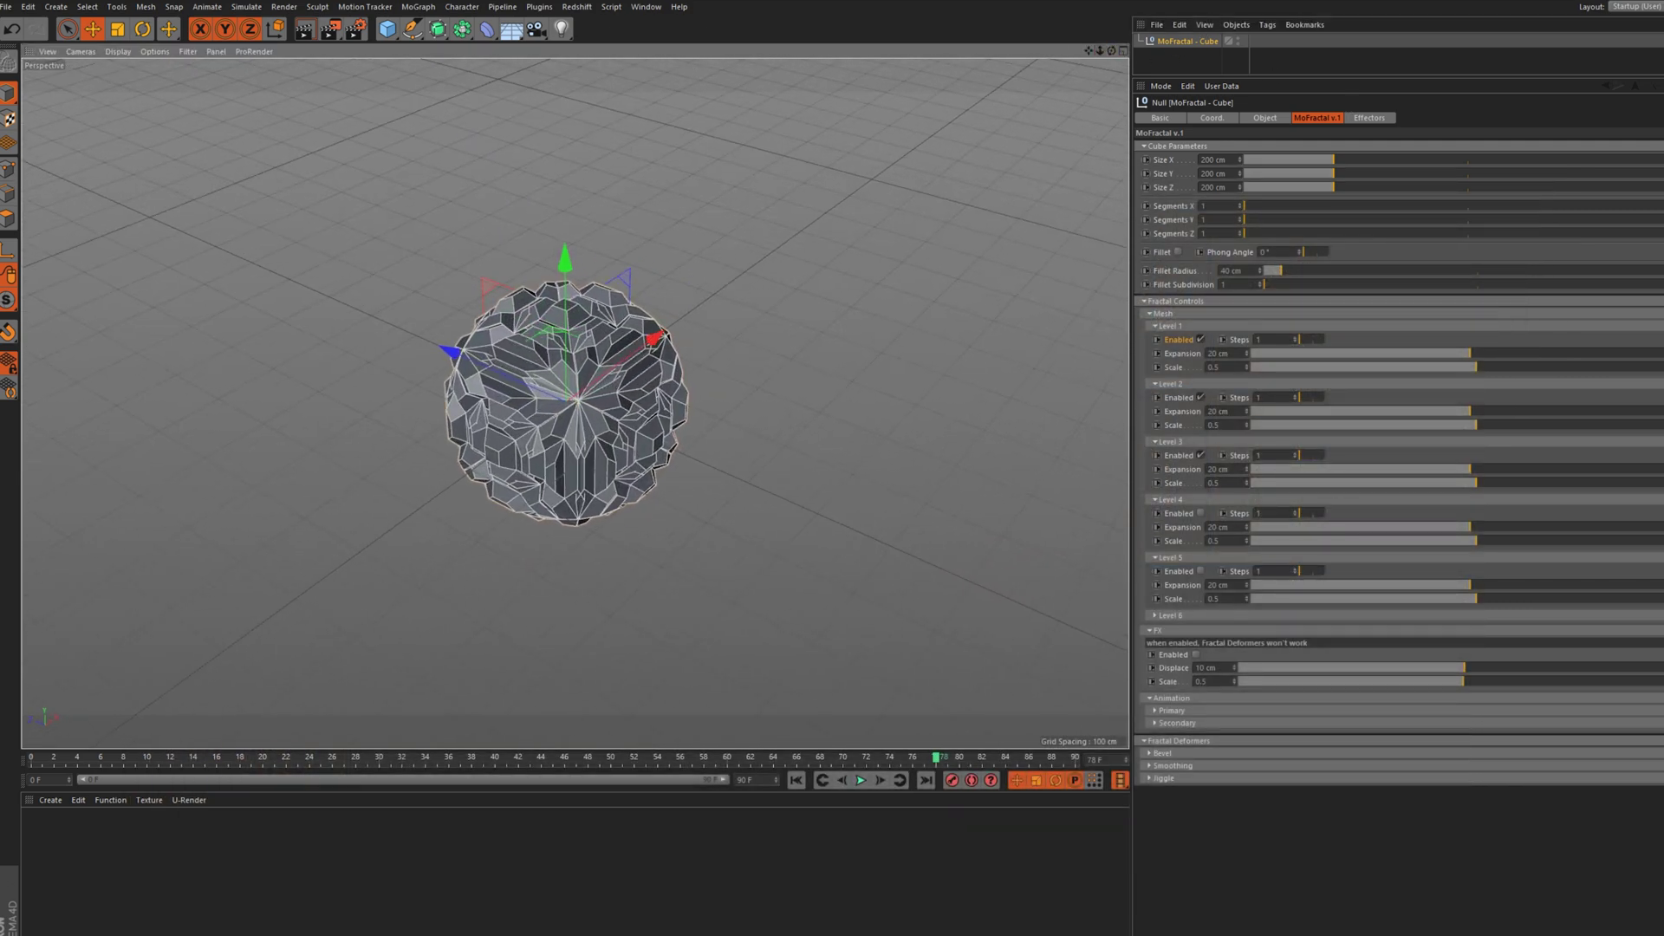
# Add a camera, look through it and set its projection to Isometric, framing the cube larger
pyautogui.click(536, 28)
pyautogui.click(1243, 40)
pyautogui.click(1218, 147)
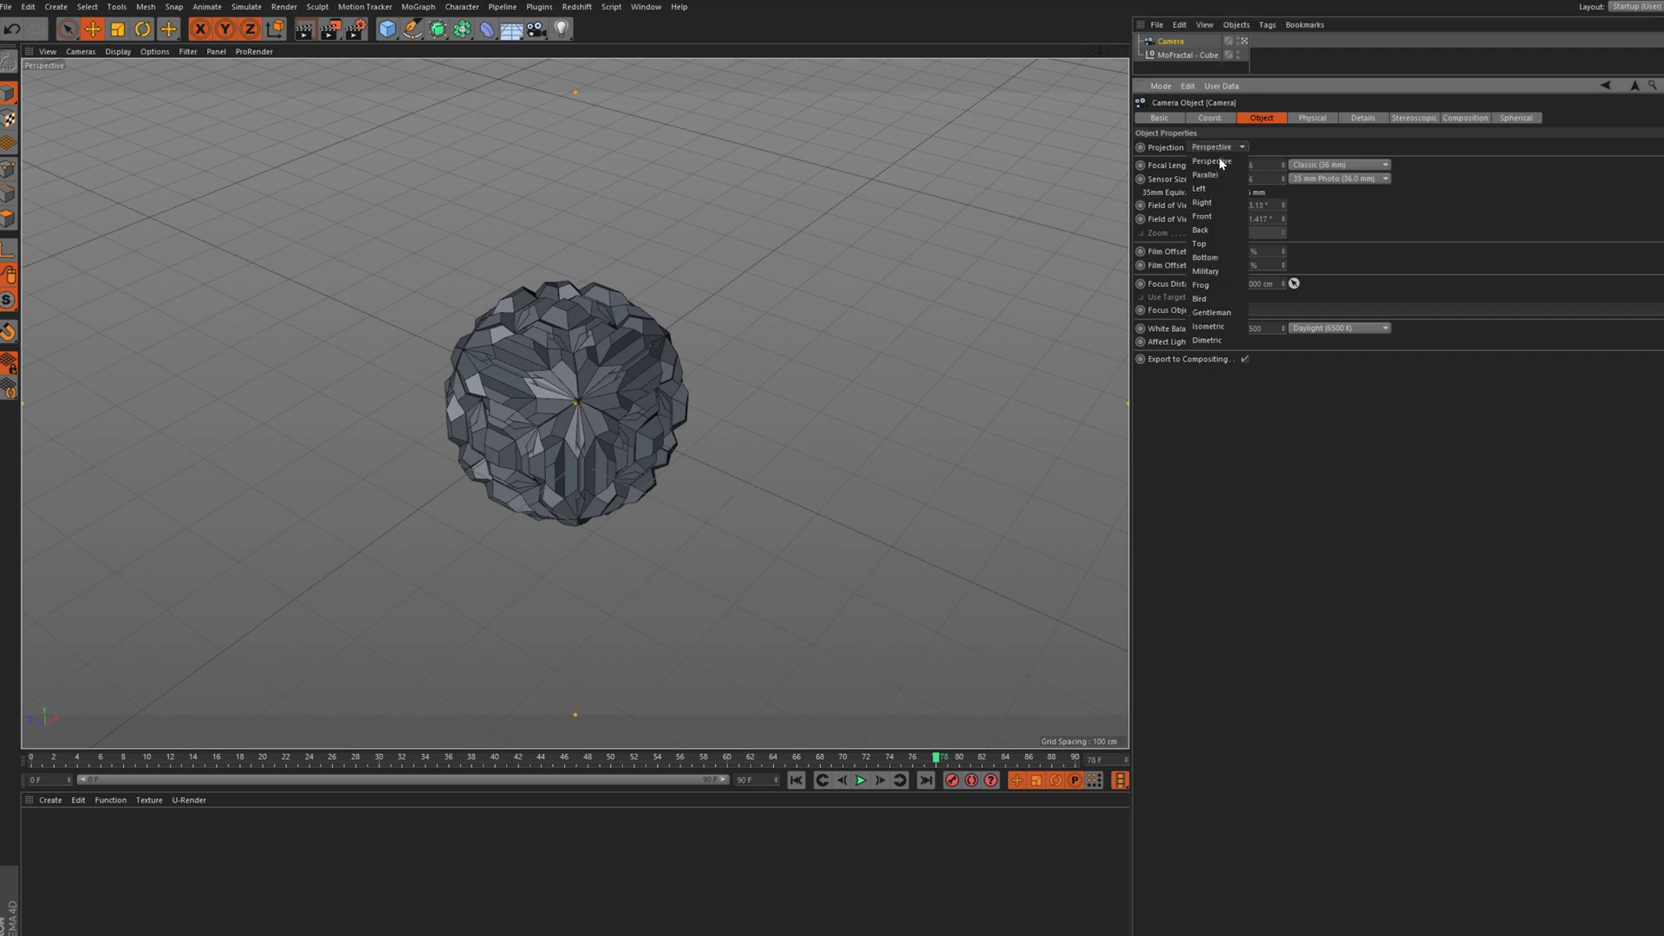
pyautogui.click(1218, 326)
pyautogui.moveTo(1100, 50); pyautogui.dragTo(1119, 50)
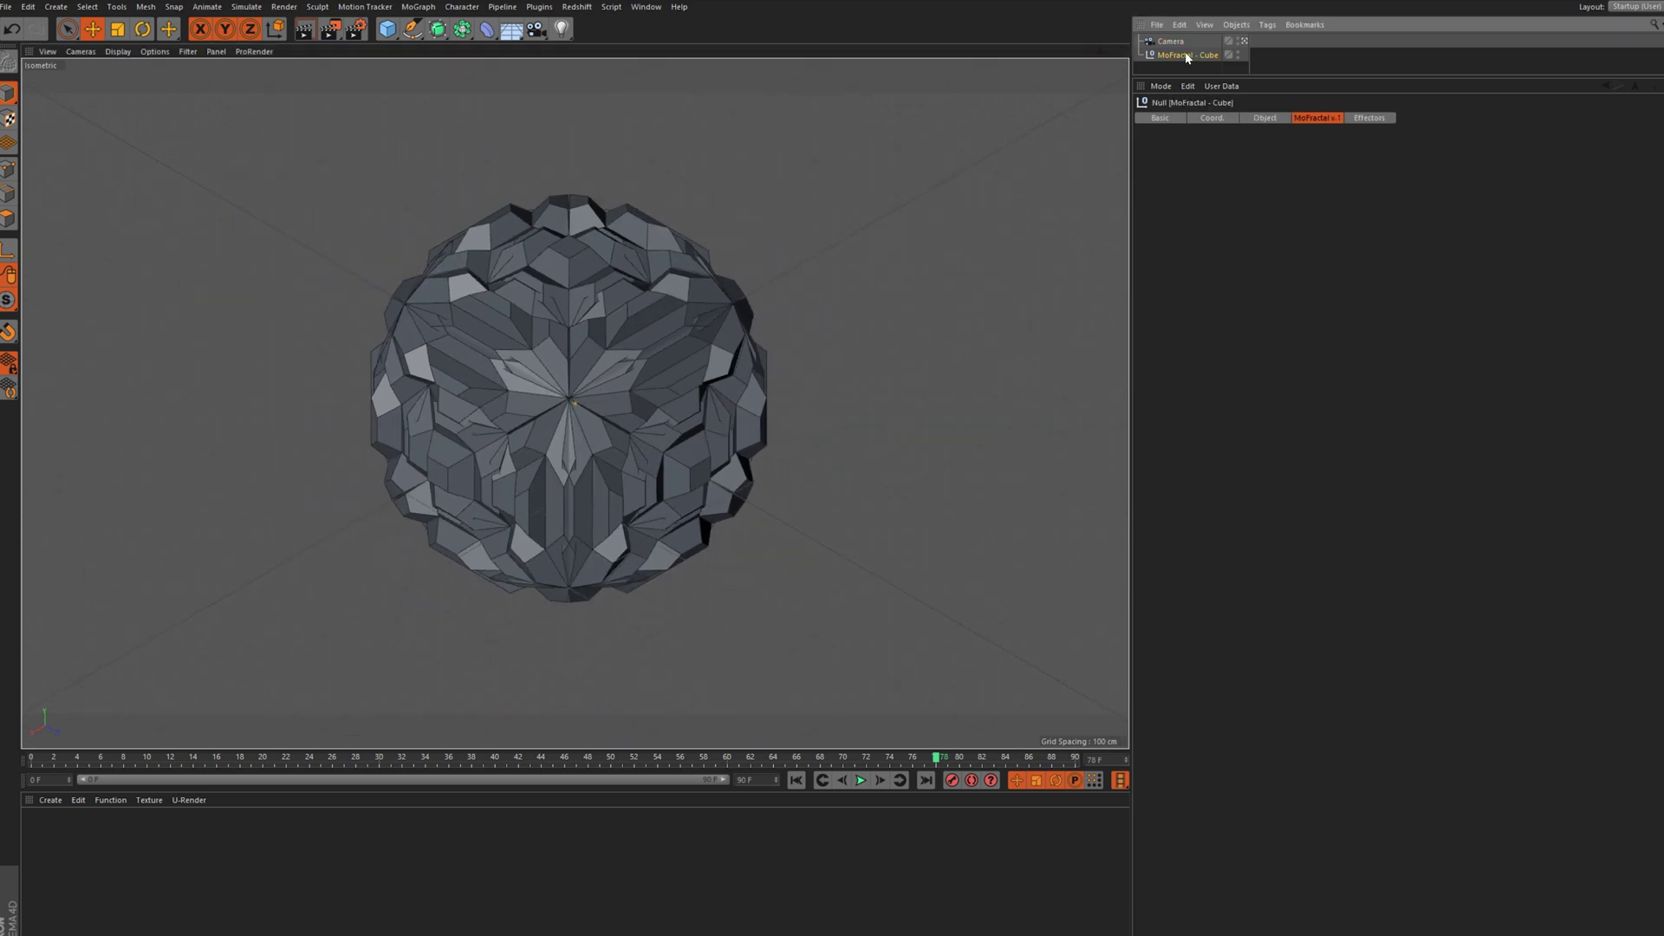
# Try out the MoFractal cube's size and fillet options, and set its fillet radius to 0 cm
pyautogui.click(1188, 54)
pyautogui.moveTo(1335, 159); pyautogui.dragTo(1336, 160)
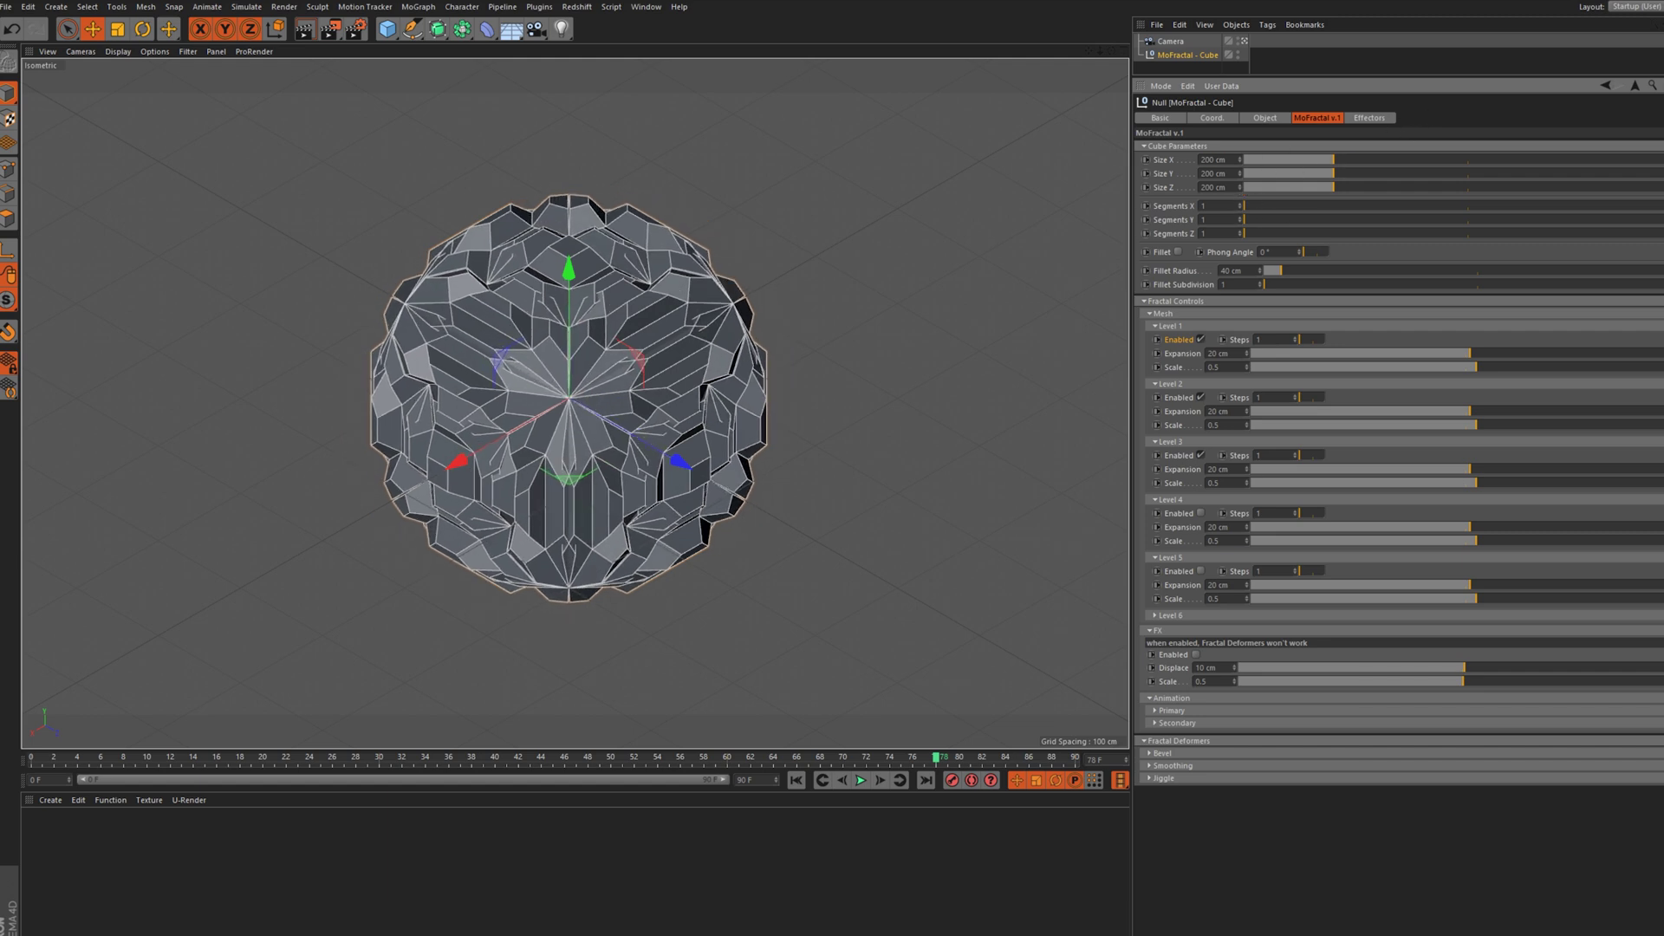
pyautogui.click(1178, 251)
pyautogui.moveTo(1281, 270); pyautogui.dragTo(1219, 268)
# Set Level 1 to 2 steps, expansion 61 cm and scale 1.1, and Level 2 to 2 steps, expansion 48 cm and scale 0.2
pyautogui.moveTo(1462, 358)
pyautogui.mouseDown()
pyautogui.moveTo(1495, 369)
pyautogui.moveTo(1479, 357)
pyautogui.mouseUp()
pyautogui.click(1297, 336)
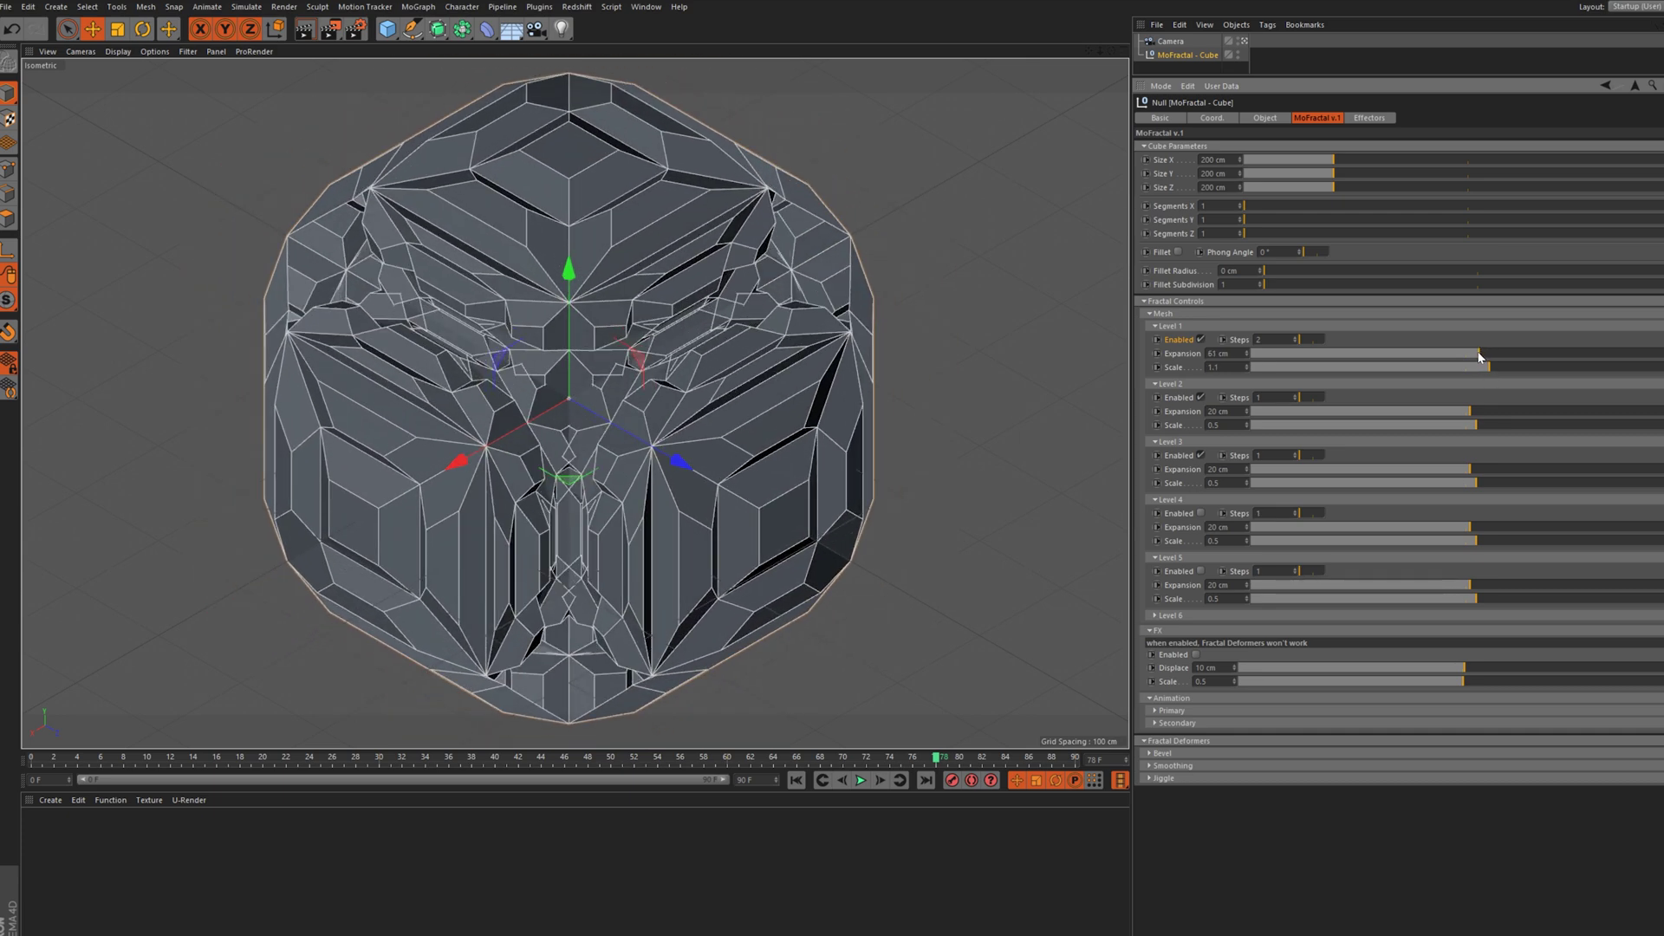
pyautogui.click(1297, 396)
pyautogui.moveTo(1464, 413)
pyautogui.mouseDown()
pyautogui.moveTo(1477, 407)
pyautogui.moveTo(1470, 426)
pyautogui.mouseUp()
# Enable Level 4 of the cube's fractal mesh with 2 steps, an expansion of 26 cm and a scale of 0.1
pyautogui.click(1201, 513)
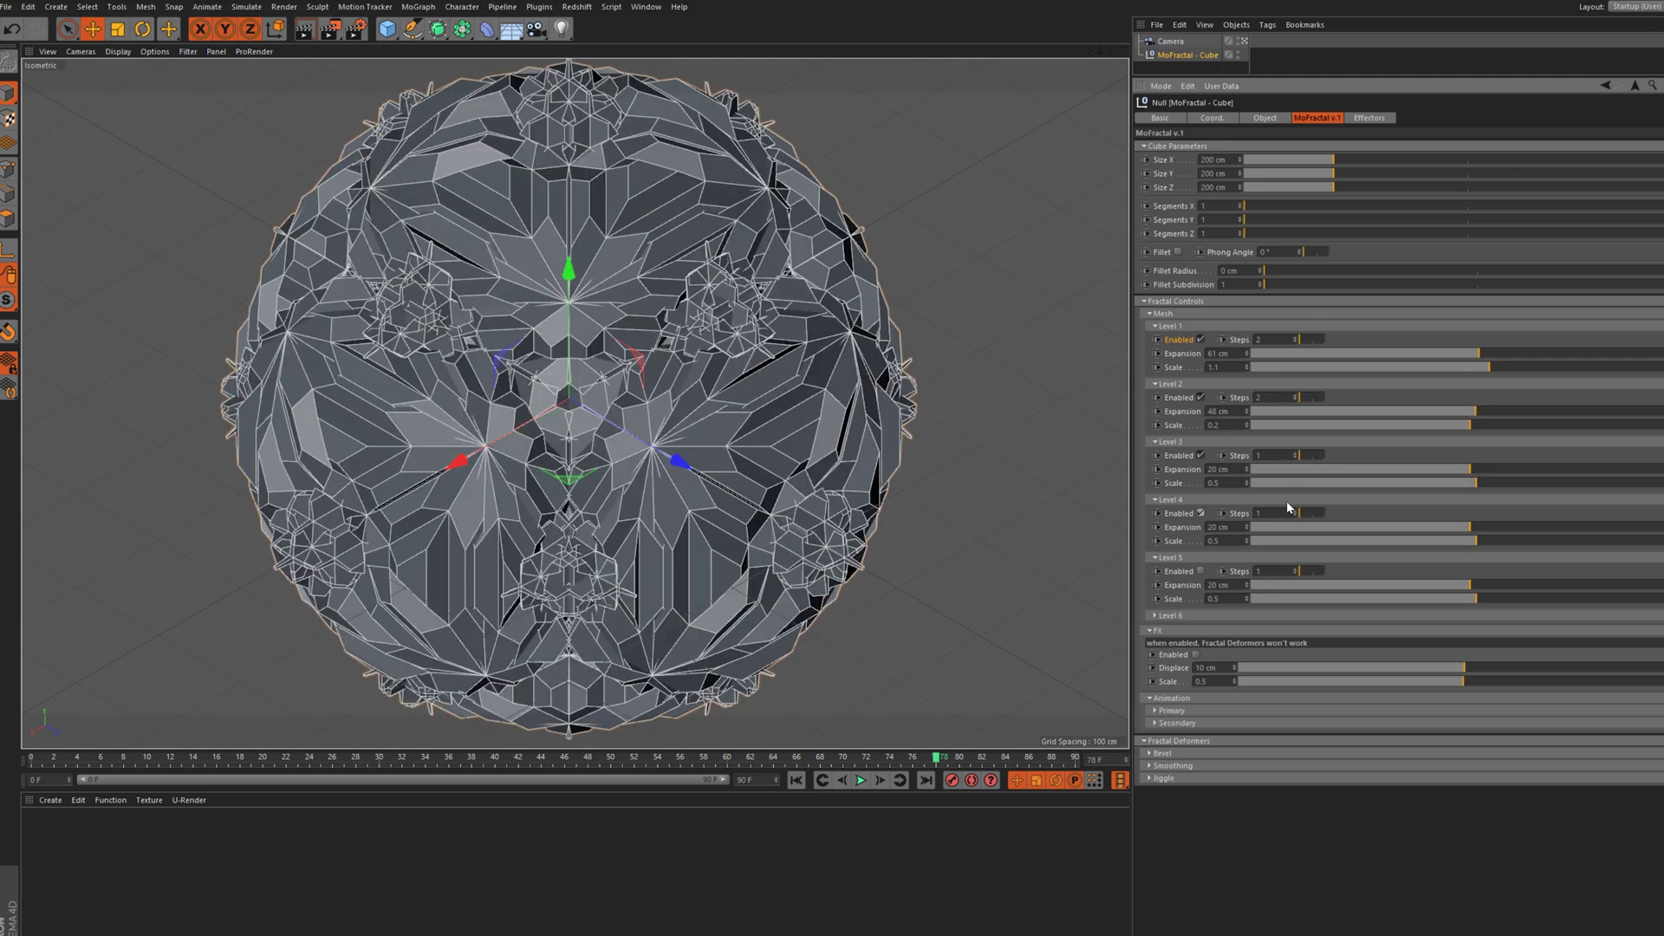
pyautogui.click(1296, 511)
pyautogui.moveTo(1470, 527); pyautogui.dragTo(1472, 530)
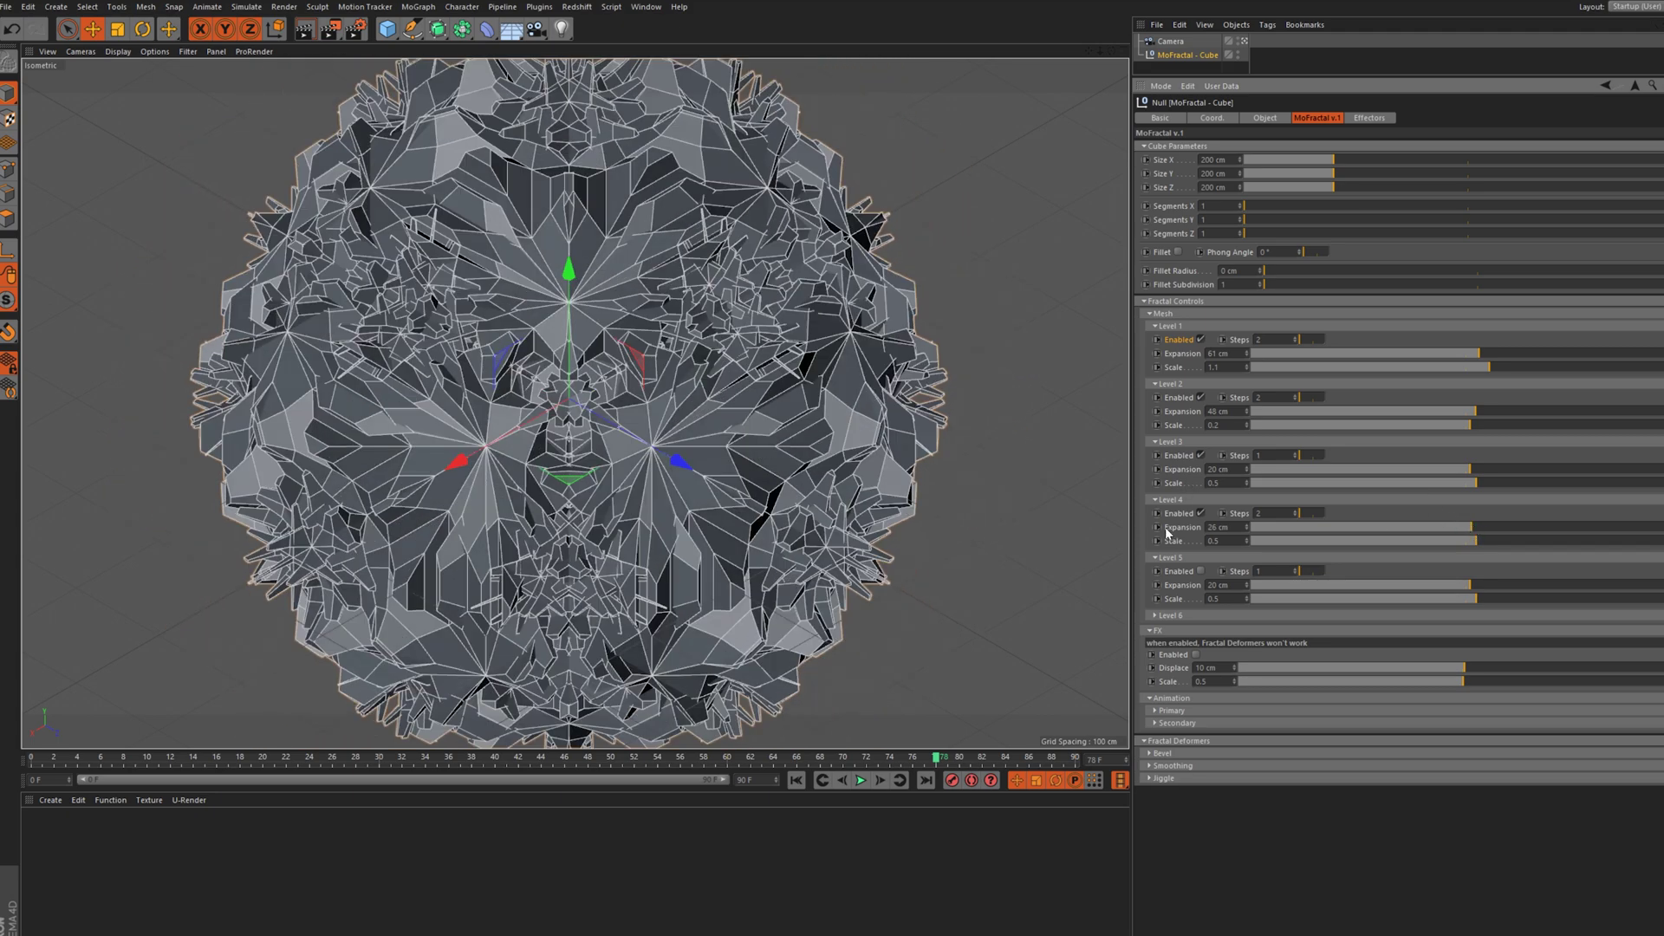
pyautogui.moveTo(1478, 541); pyautogui.dragTo(1467, 543)
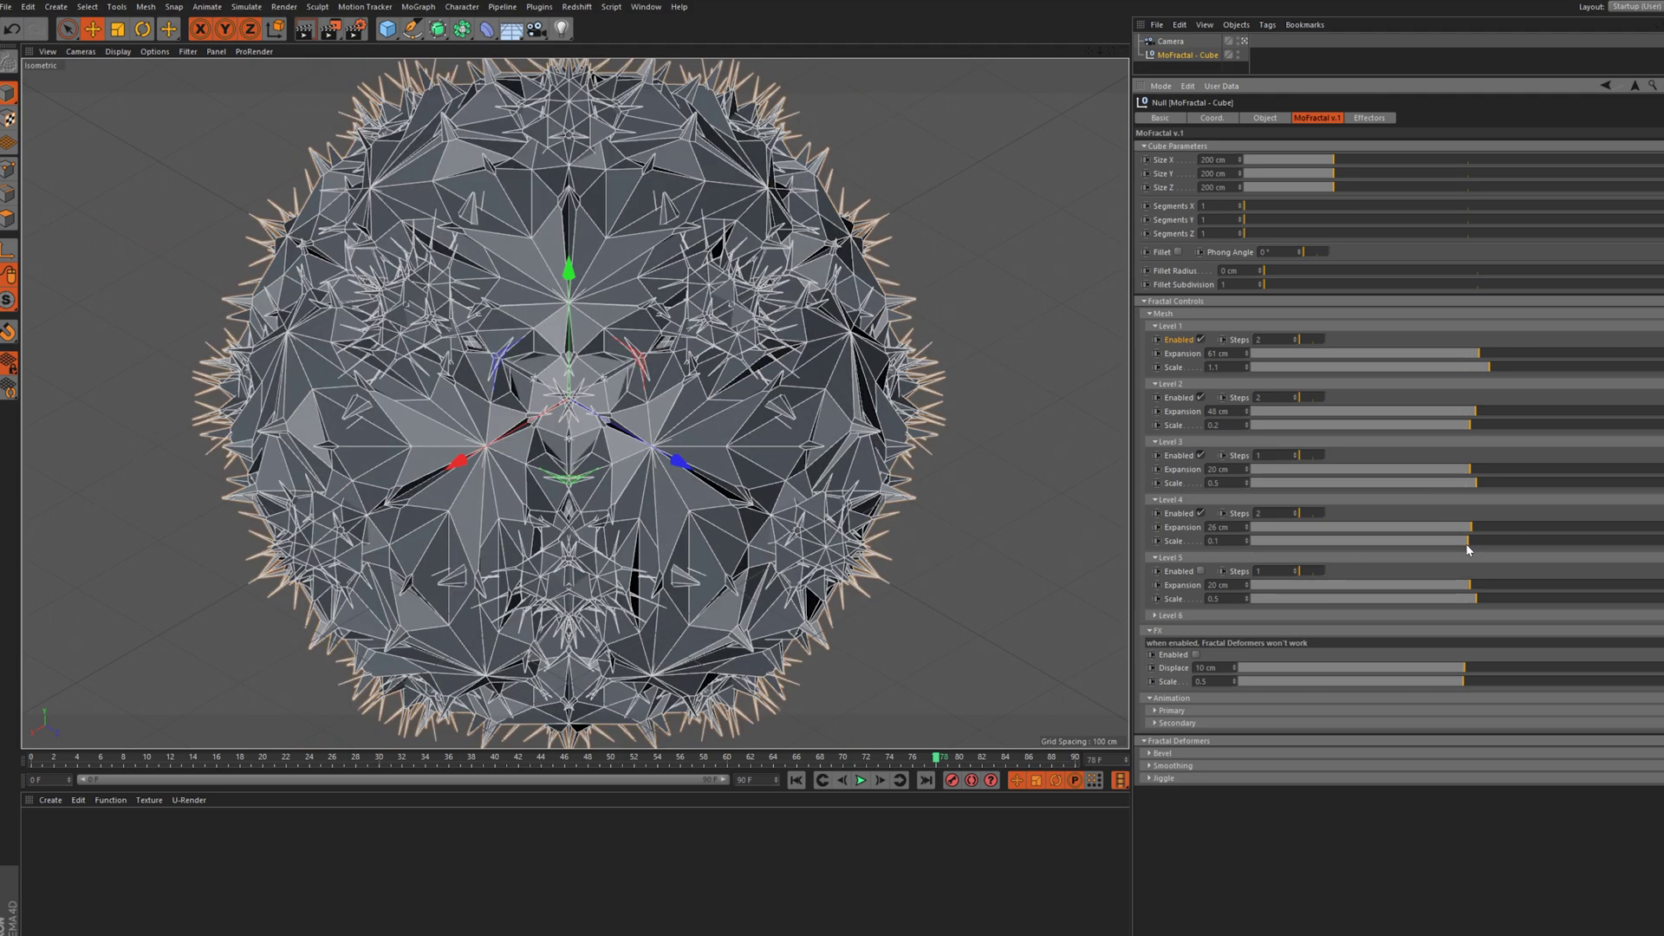
# Enable the cube's Smoothing fractal deformer and set its stiffness to 78.94 %
pyautogui.click(1173, 766)
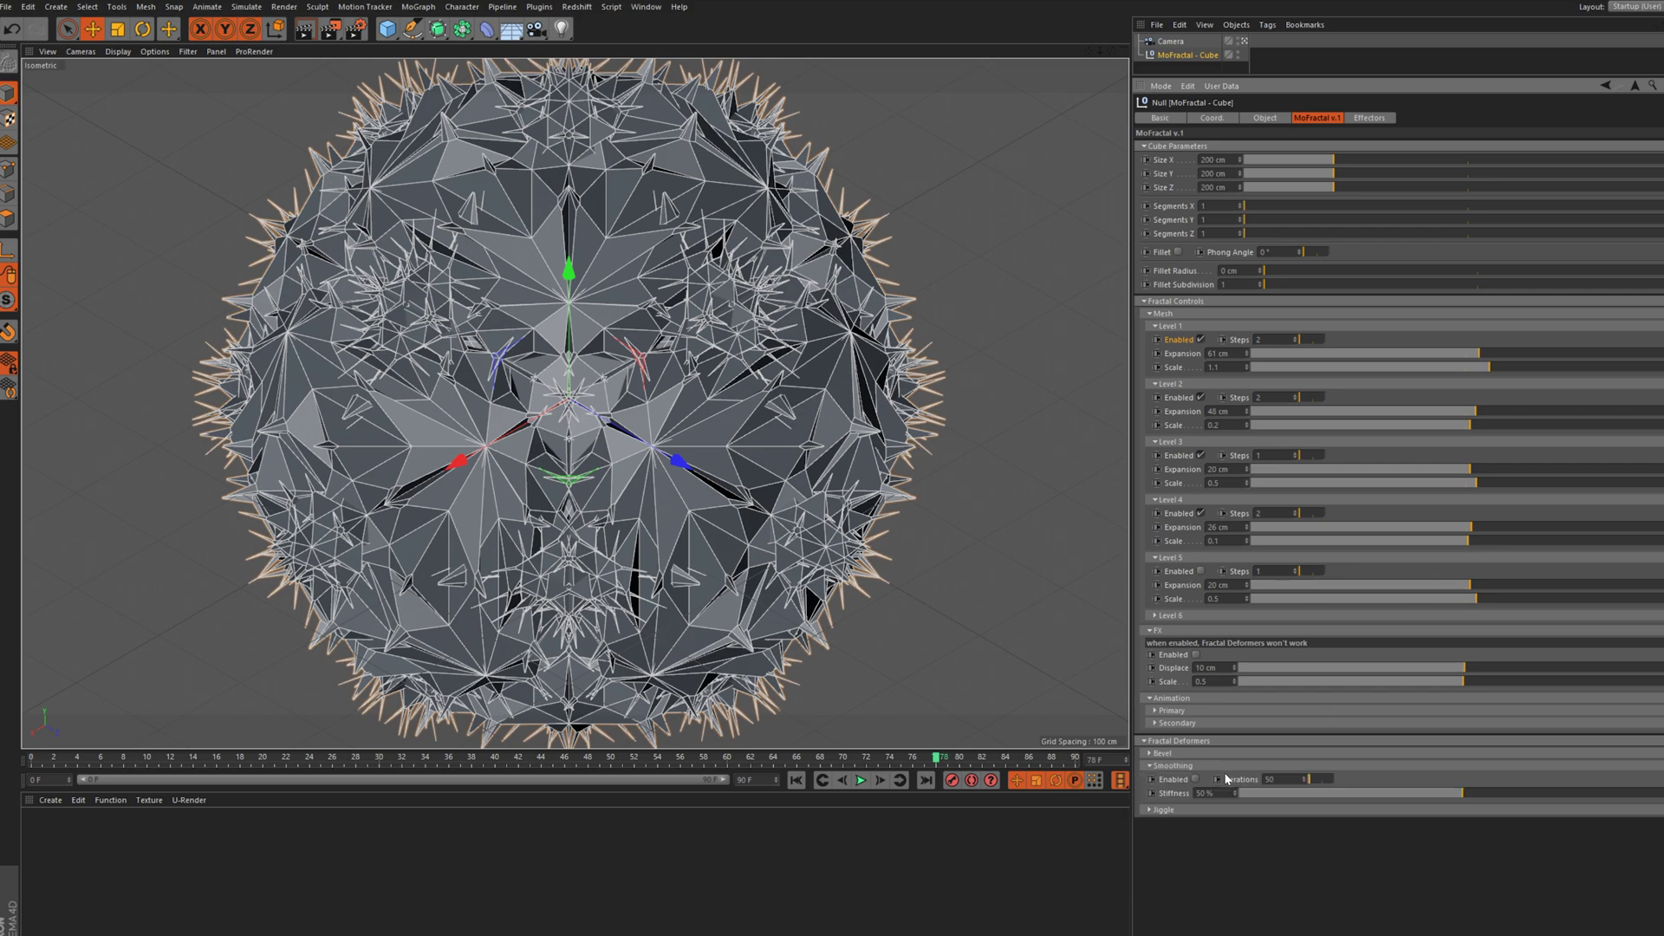
pyautogui.click(1196, 779)
pyautogui.moveTo(1492, 795); pyautogui.dragTo(1592, 793)
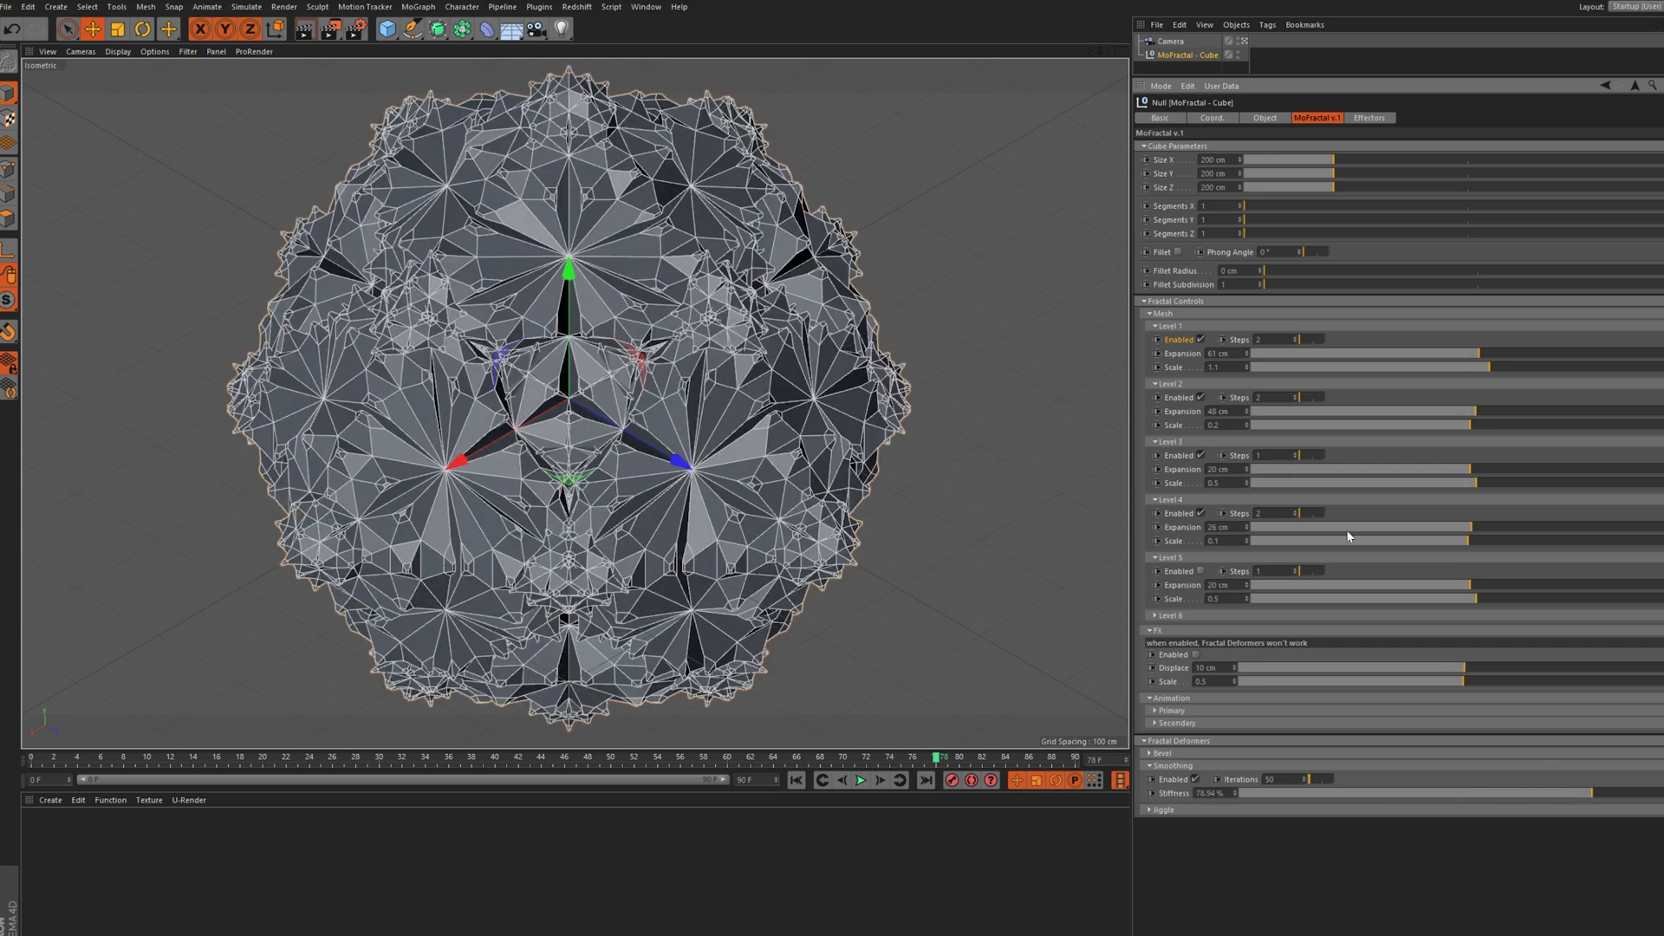
# Try 5 steps for Level 2 and 3 steps for Level 3, and return them to 2 and 1 steps
pyautogui.click(1294, 394)
pyautogui.click(1294, 394)
pyautogui.click(1295, 394)
pyautogui.moveTo(1100, 51); pyautogui.dragTo(1045, 52)
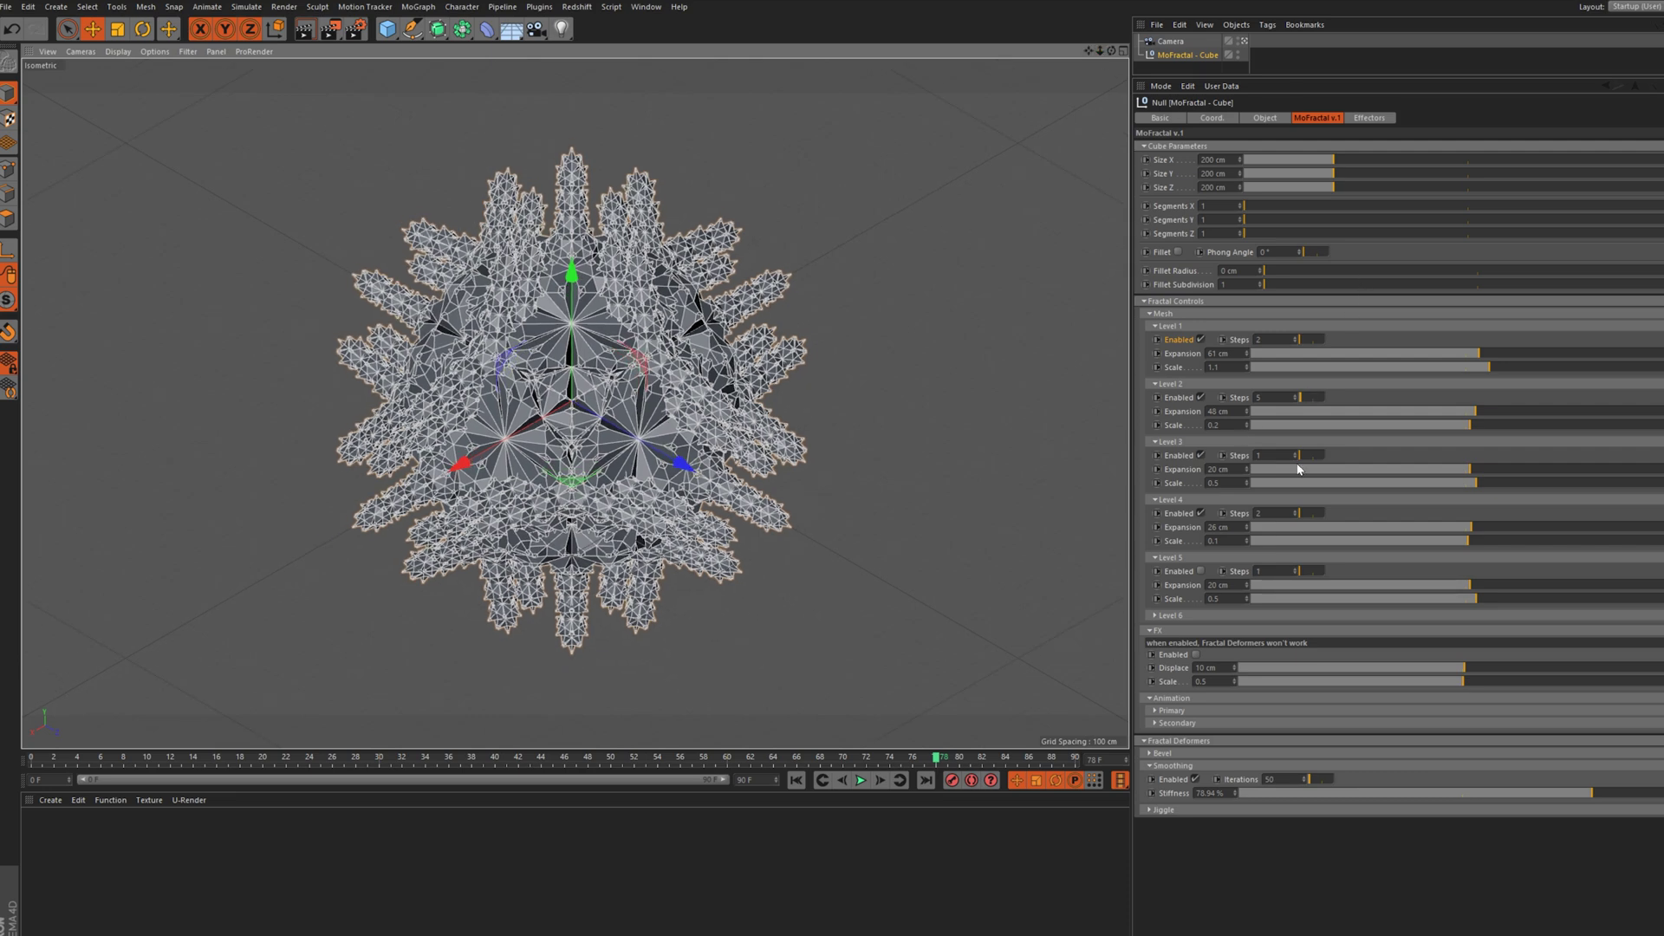
pyautogui.click(1295, 453)
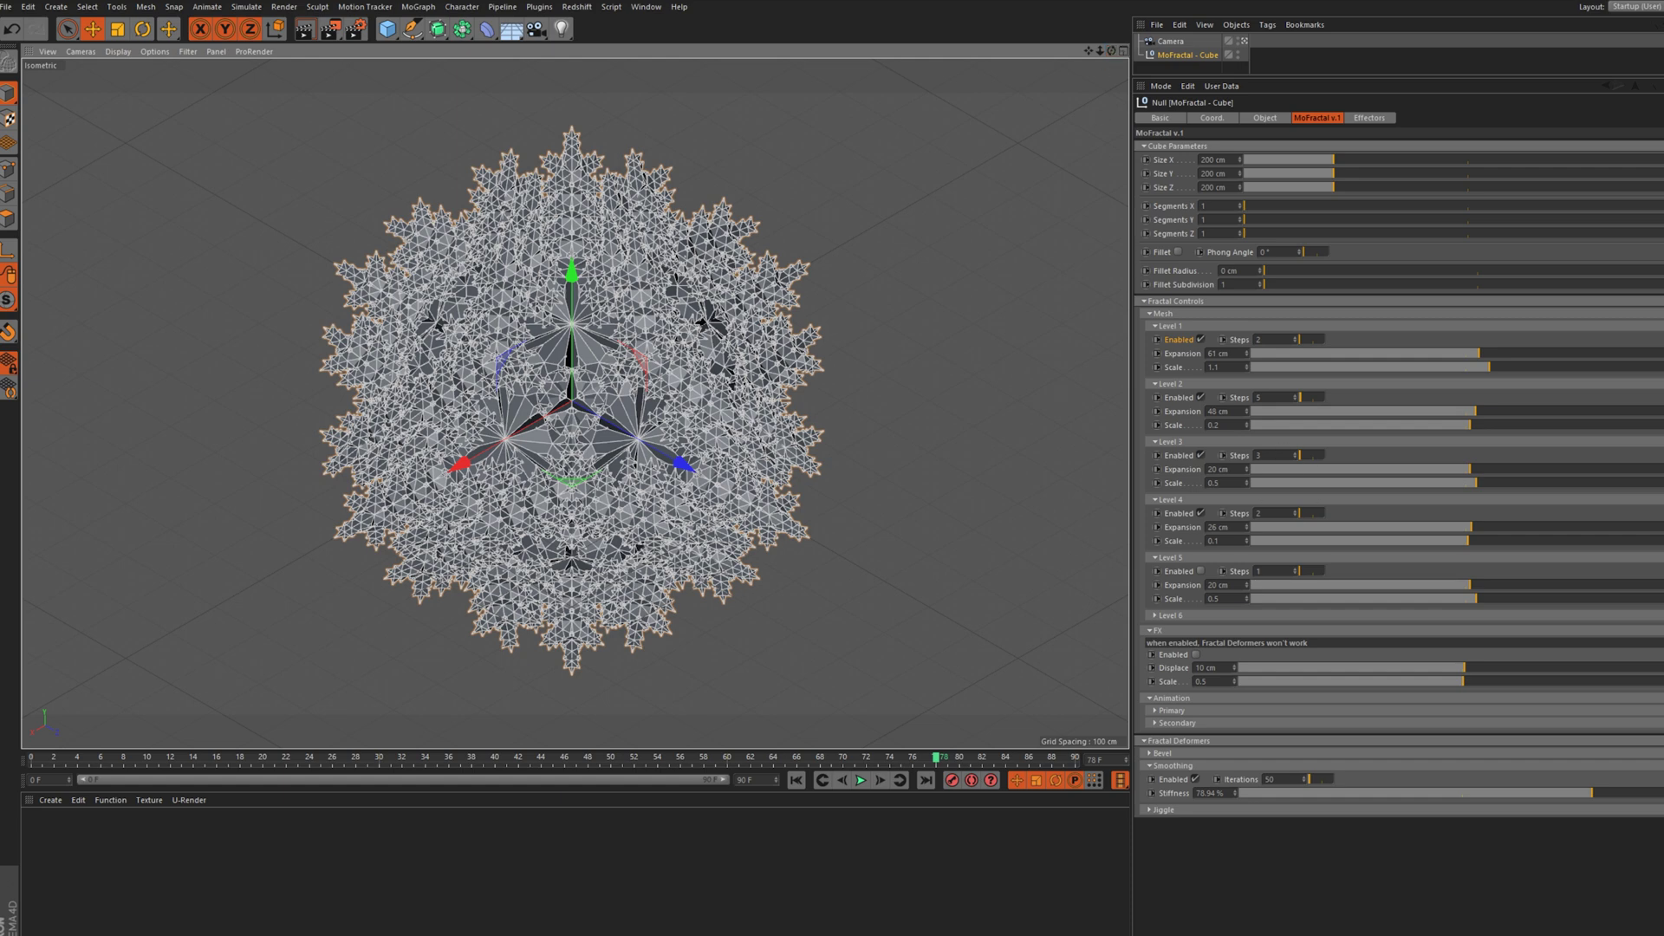
pyautogui.click(1296, 458)
pyautogui.click(1296, 457)
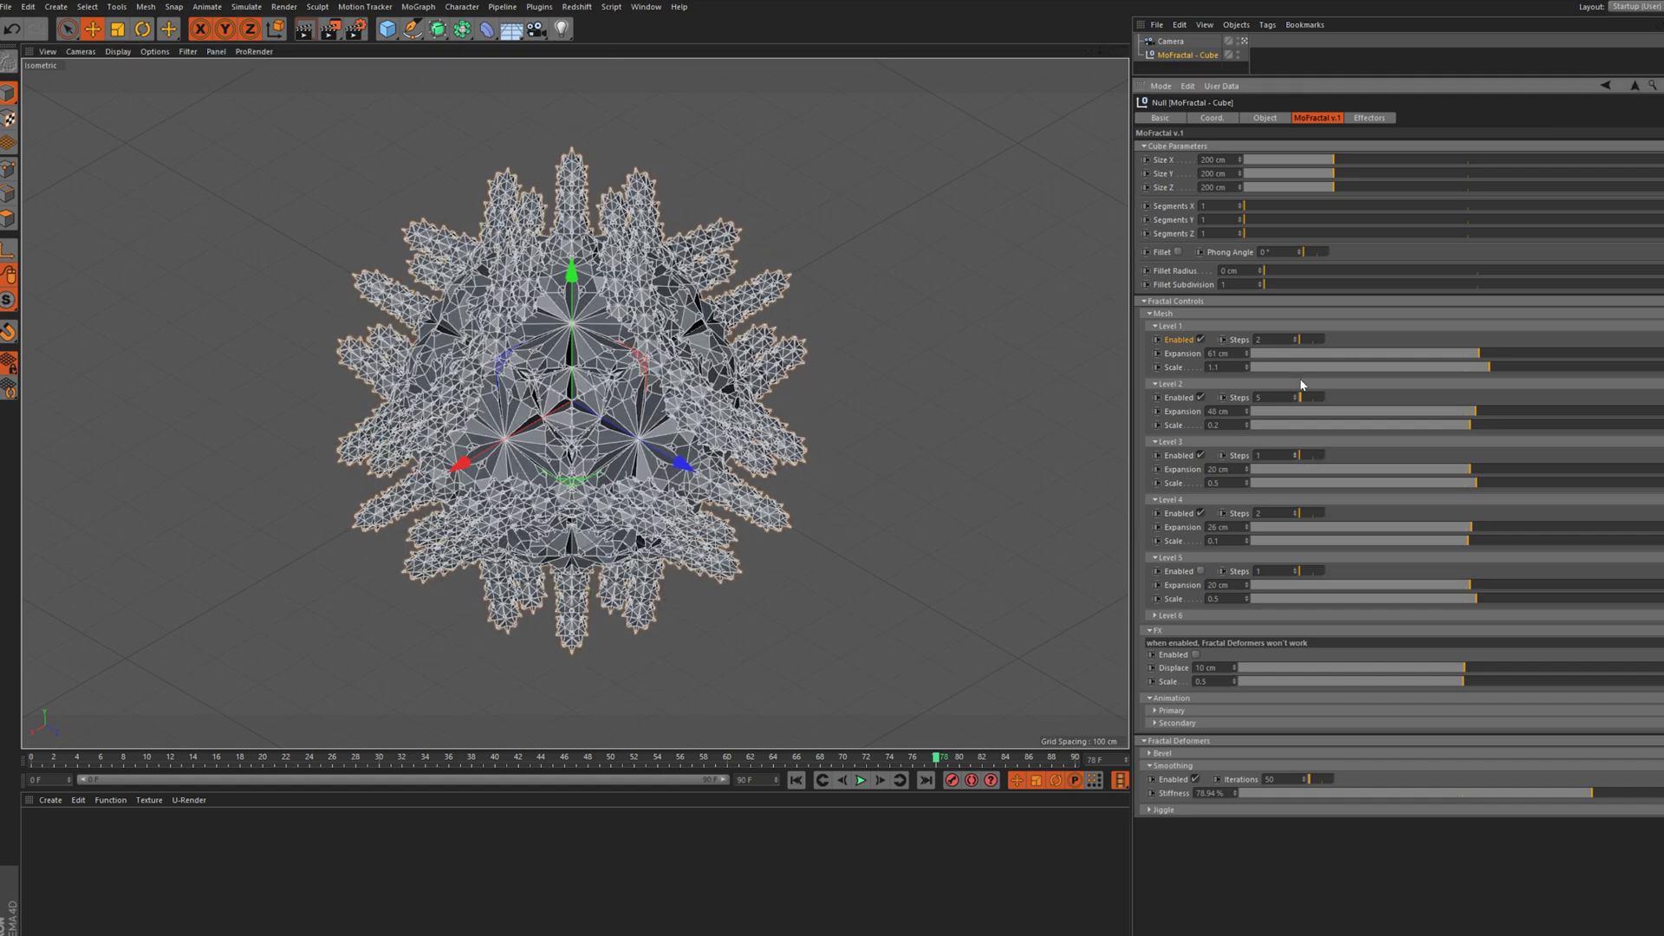
pyautogui.click(1295, 400)
pyautogui.click(1295, 400)
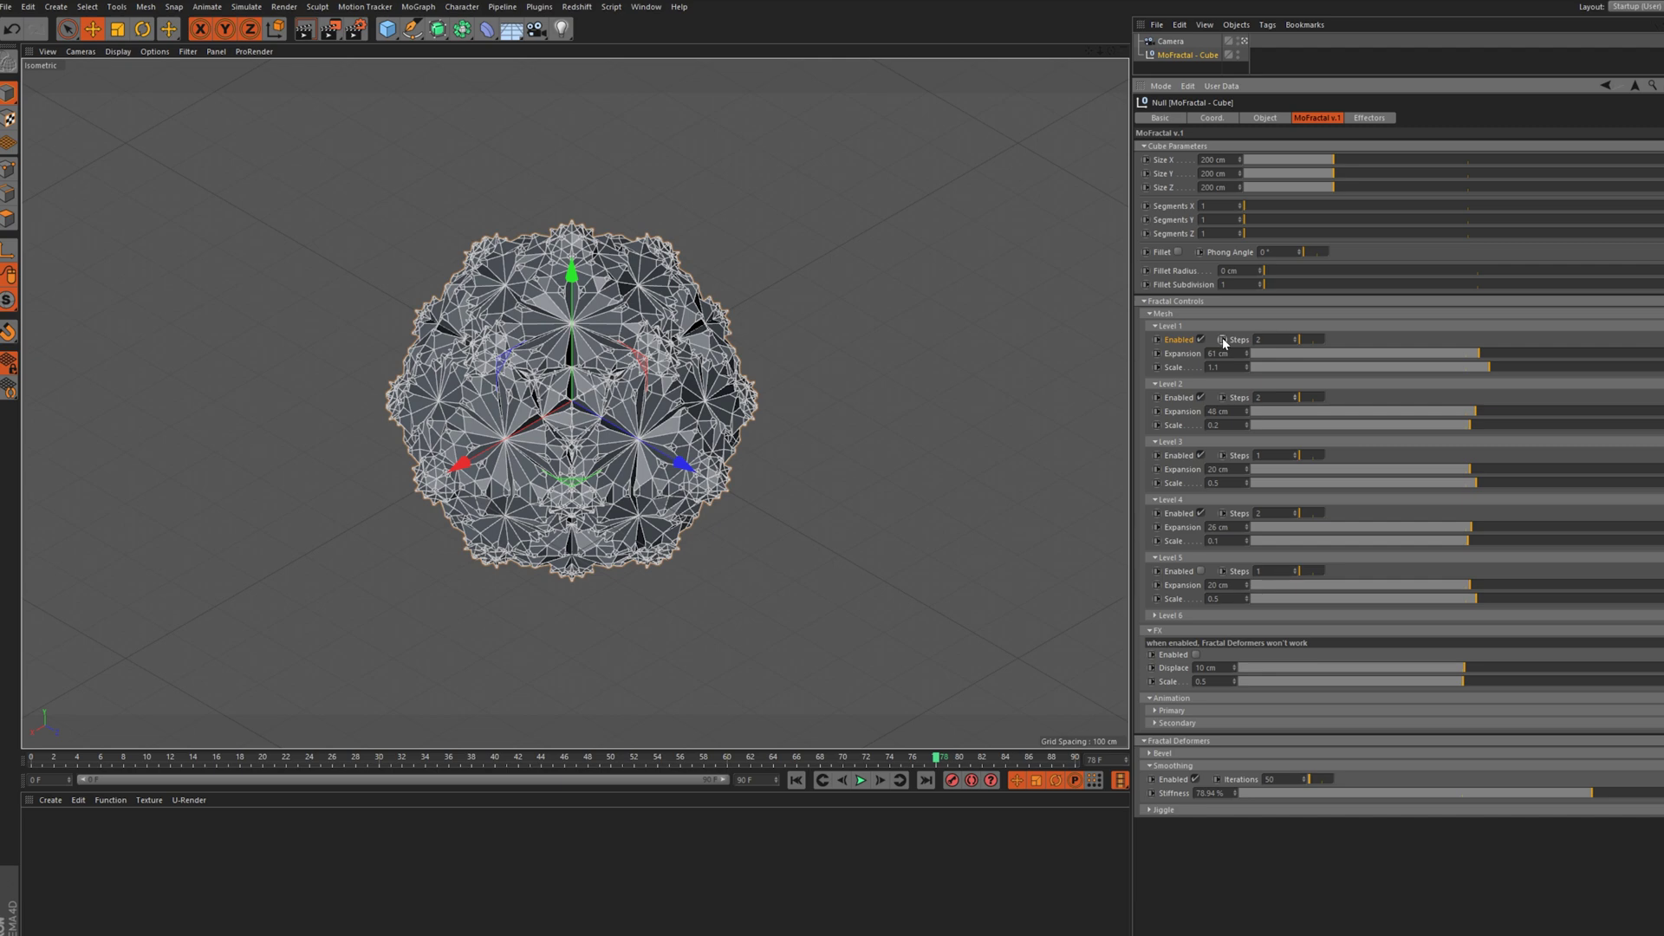
# Enable the cube's Primary animation, play the timeline and turn on the Jiggle deformer
pyautogui.click(1186, 711)
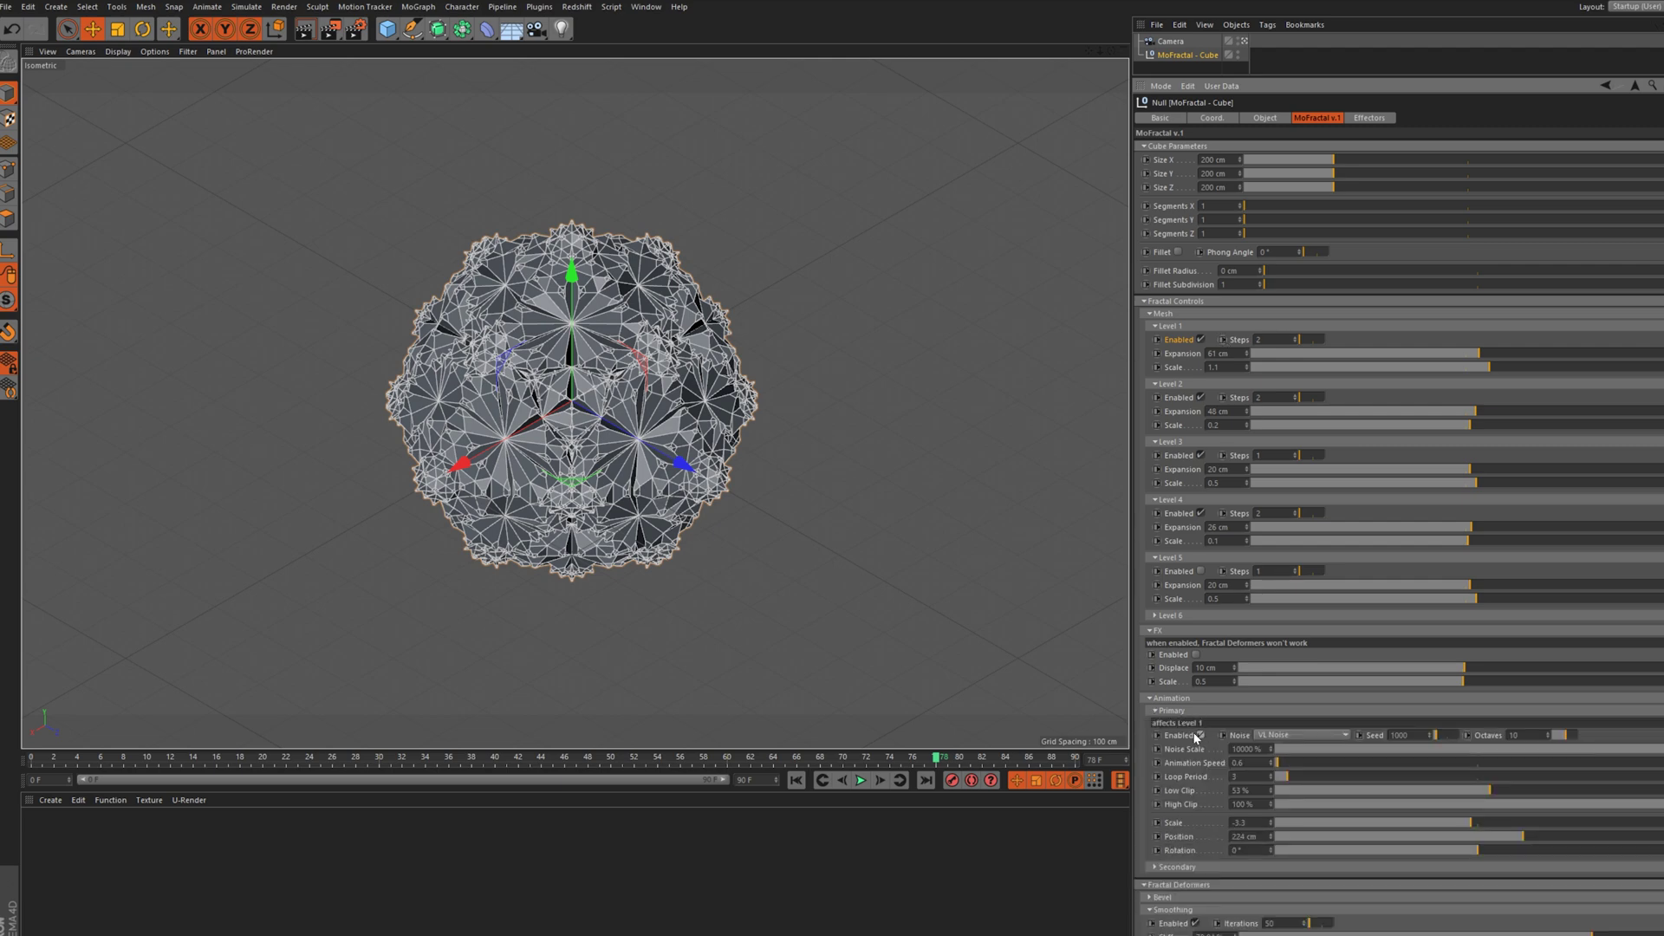
pyautogui.click(1199, 735)
pyautogui.click(863, 781)
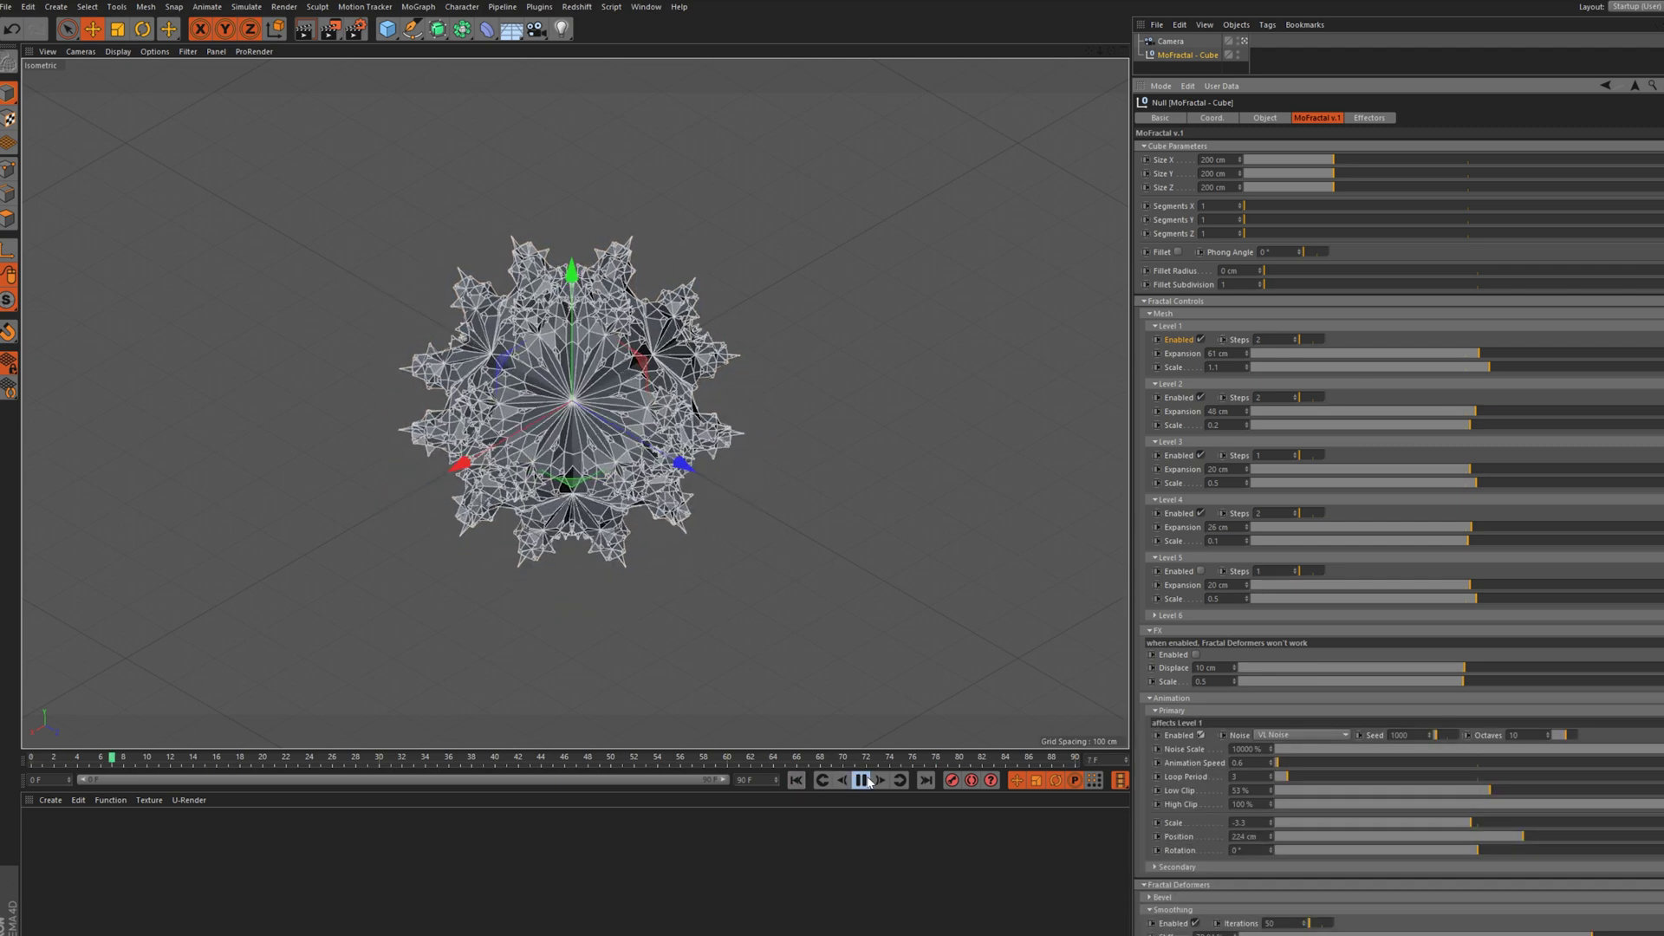
pyautogui.click(1197, 710)
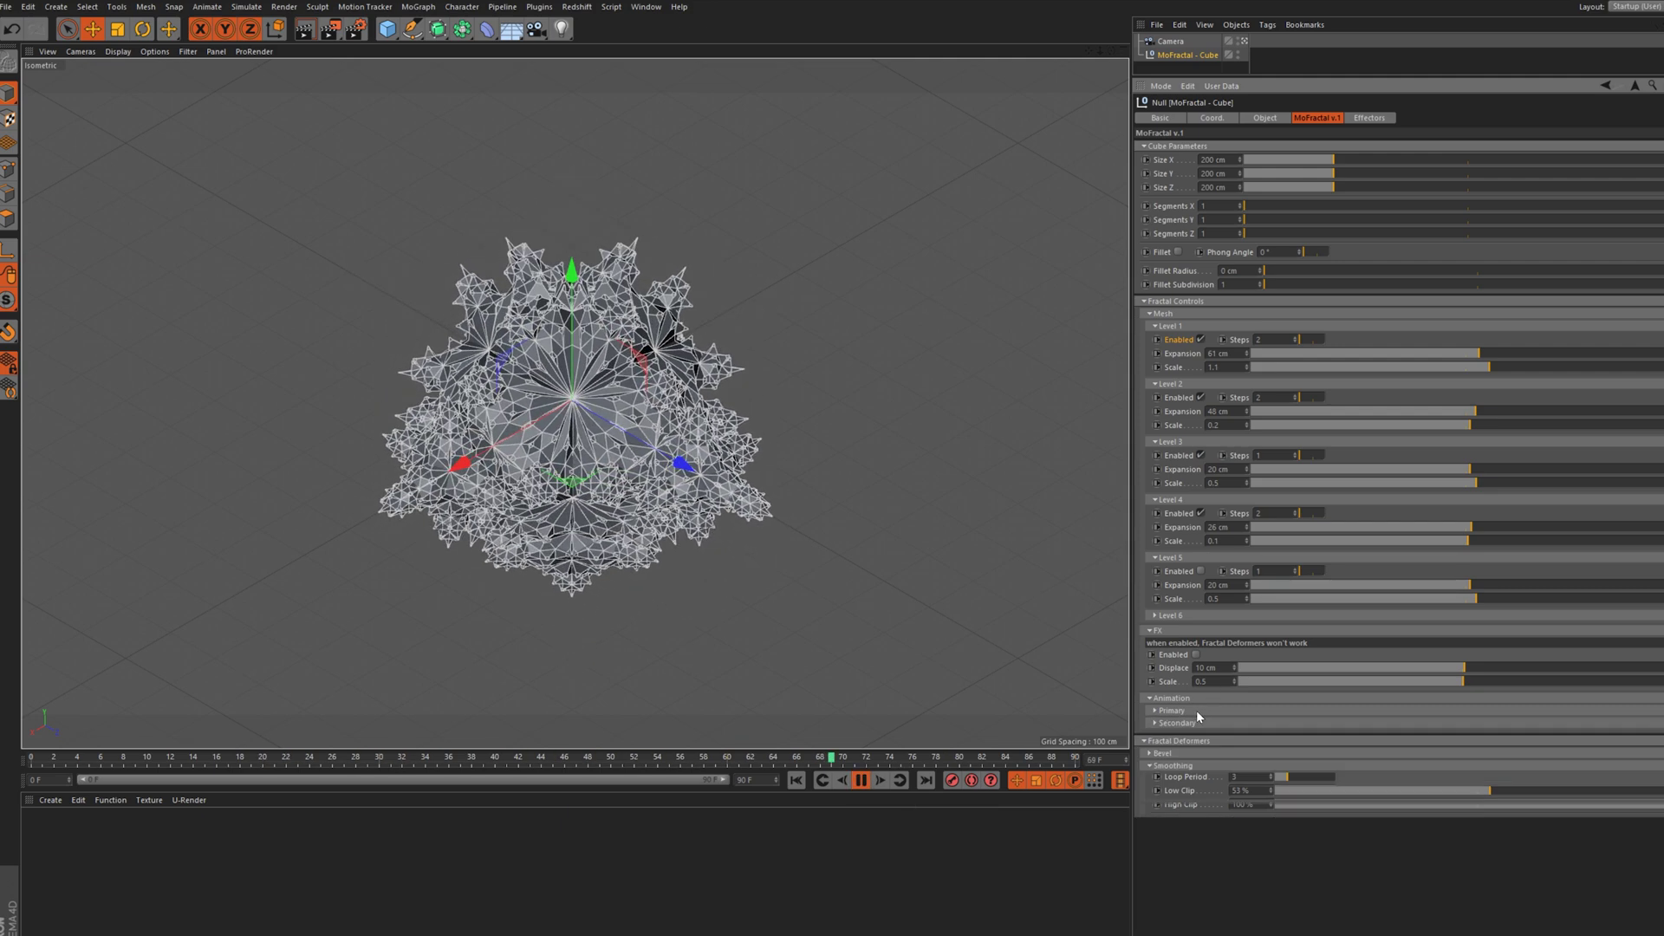
pyautogui.click(1160, 809)
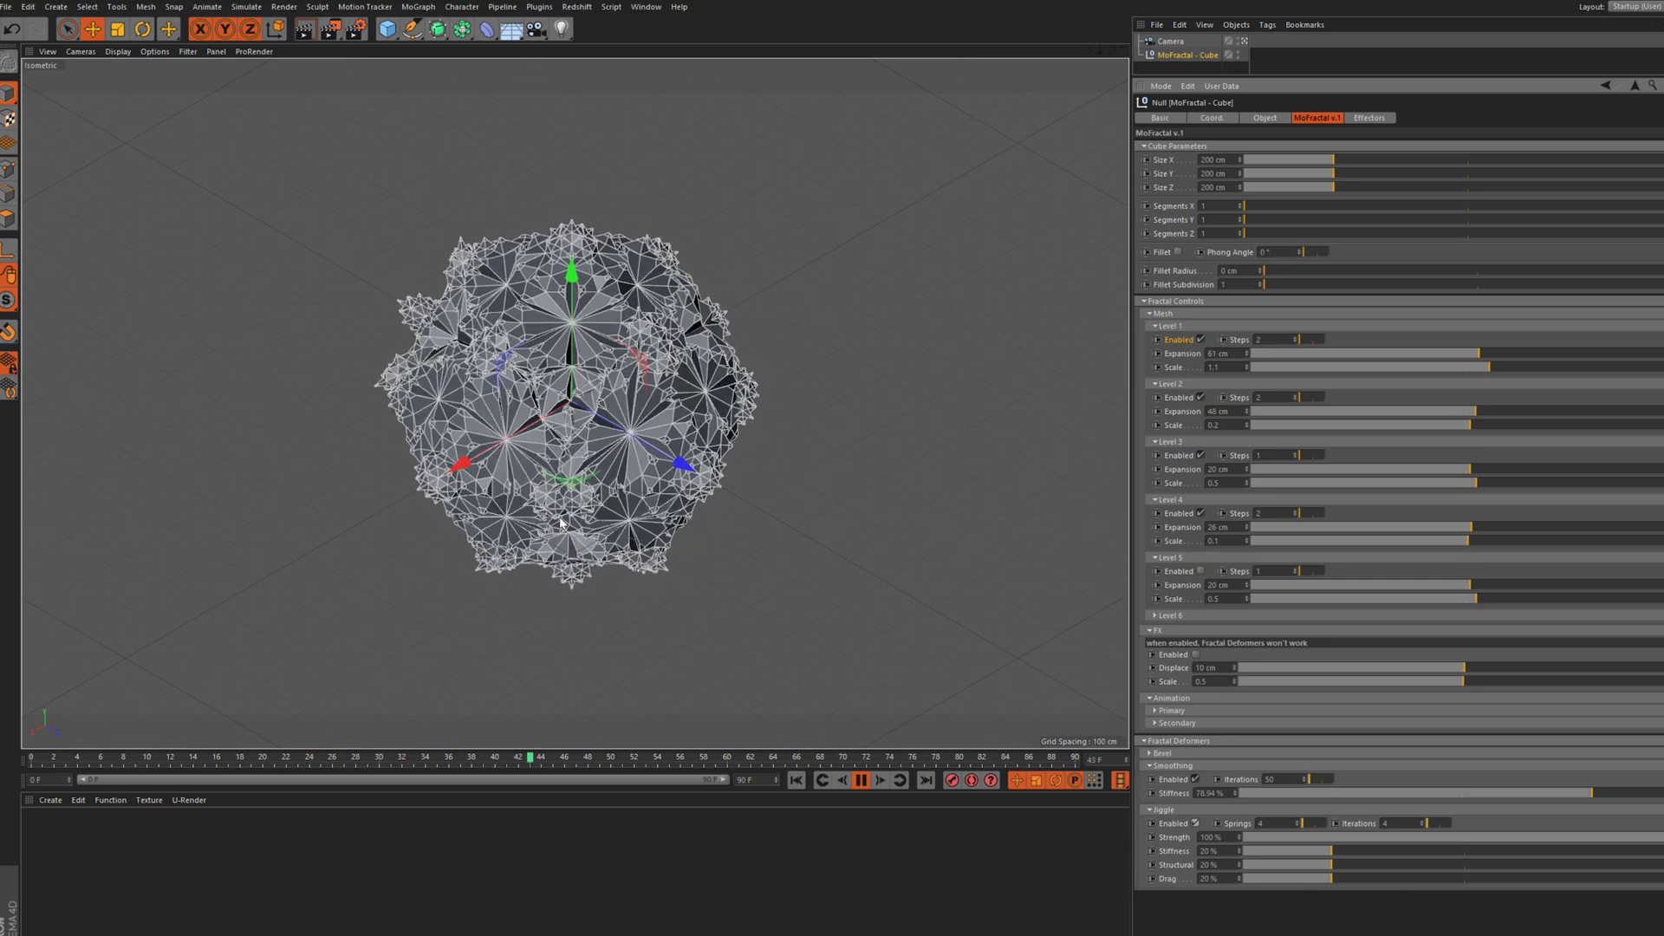
# Add a Subdivision Surface, nest the MoFractal cube under it and select the cube to show its controls
pyautogui.click(438, 29)
pyautogui.moveTo(1188, 68); pyautogui.dragTo(1195, 42)
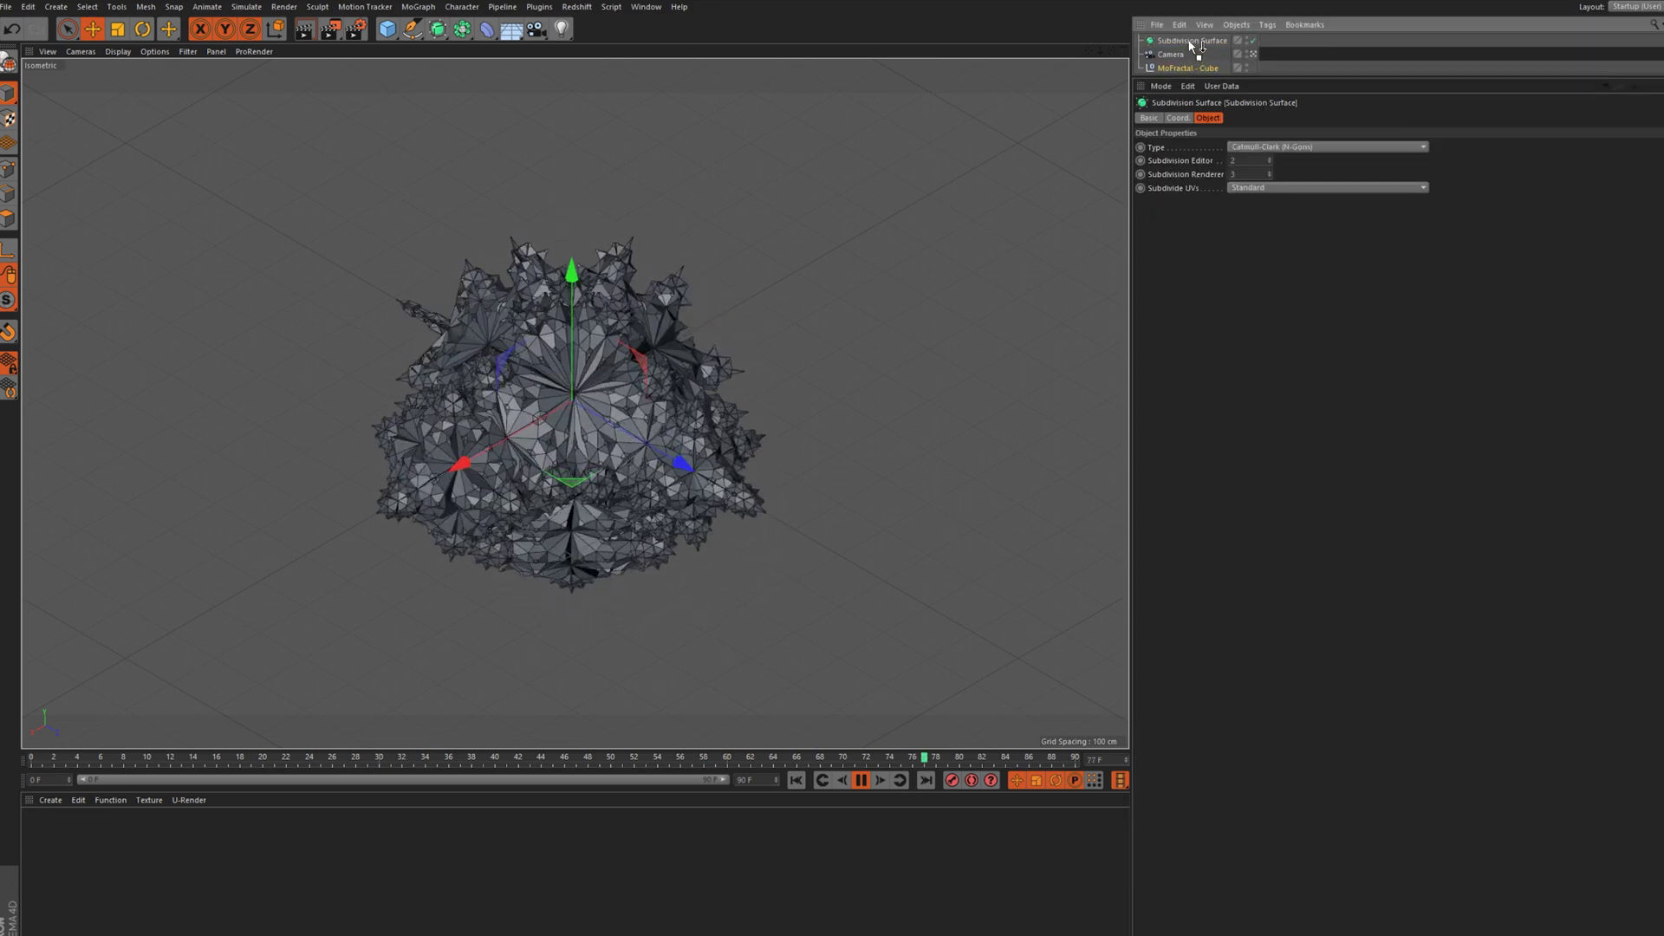
pyautogui.click(1196, 54)
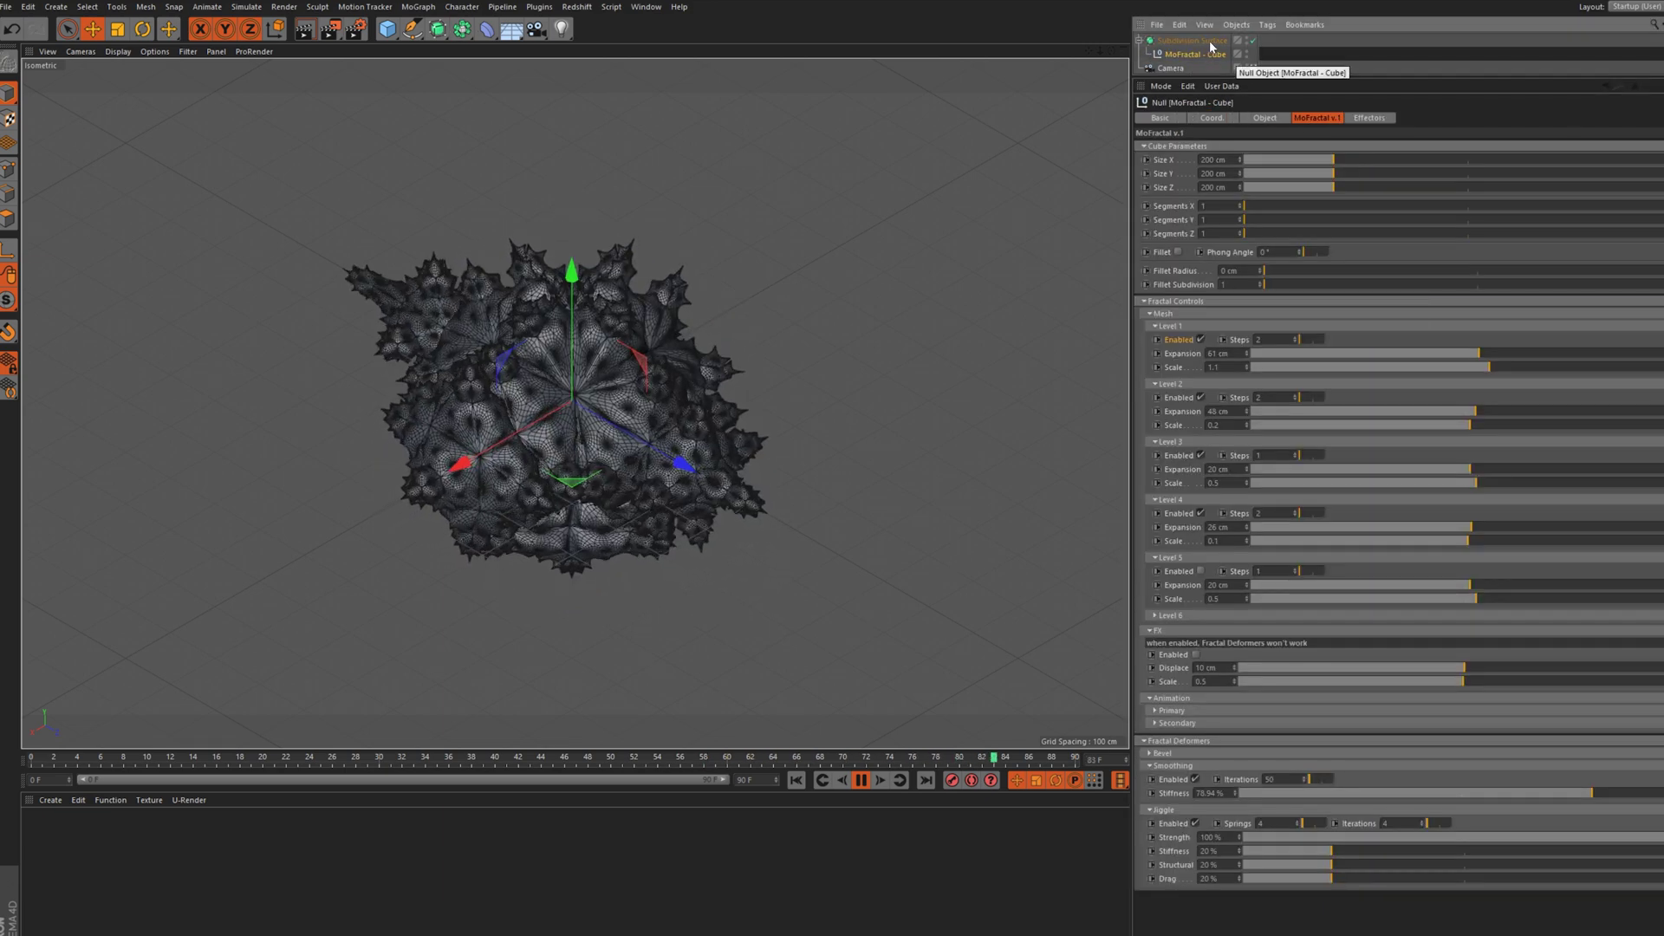
# Disable mesh Level 4, set Level 3 to 148 cm expansion and -0.7 scale, and Level 2 to 122 cm expansion and 0.5 scale
pyautogui.click(1201, 513)
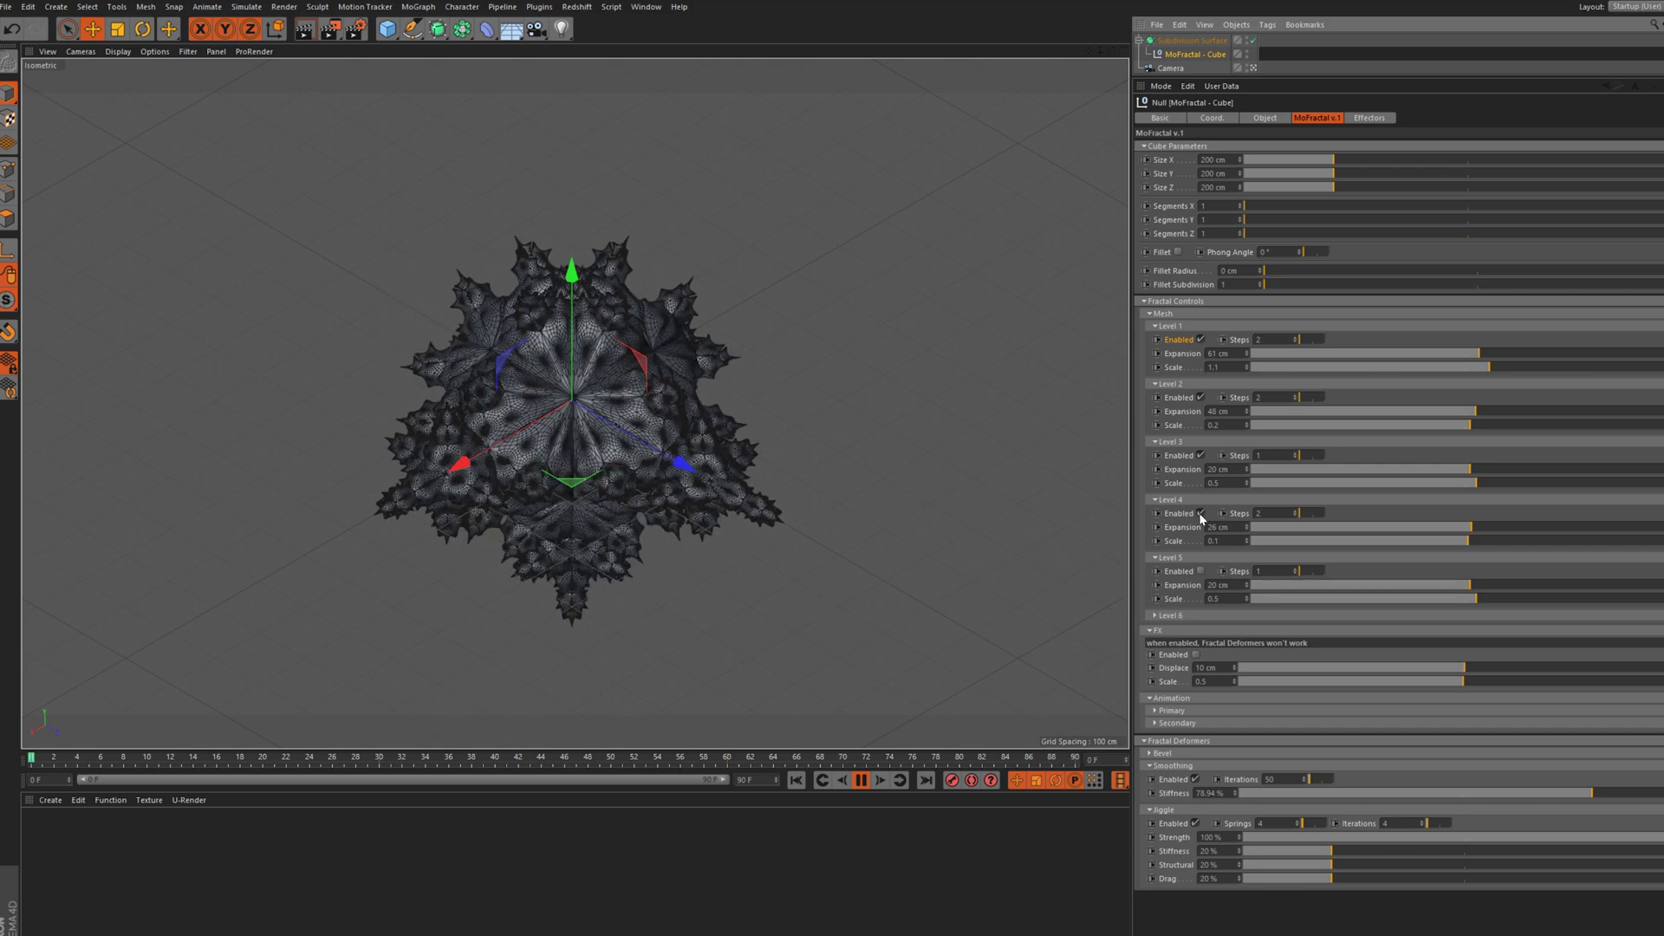
pyautogui.moveTo(1472, 474)
pyautogui.mouseDown()
pyautogui.moveTo(1530, 473)
pyautogui.moveTo(1488, 482)
pyautogui.mouseUp()
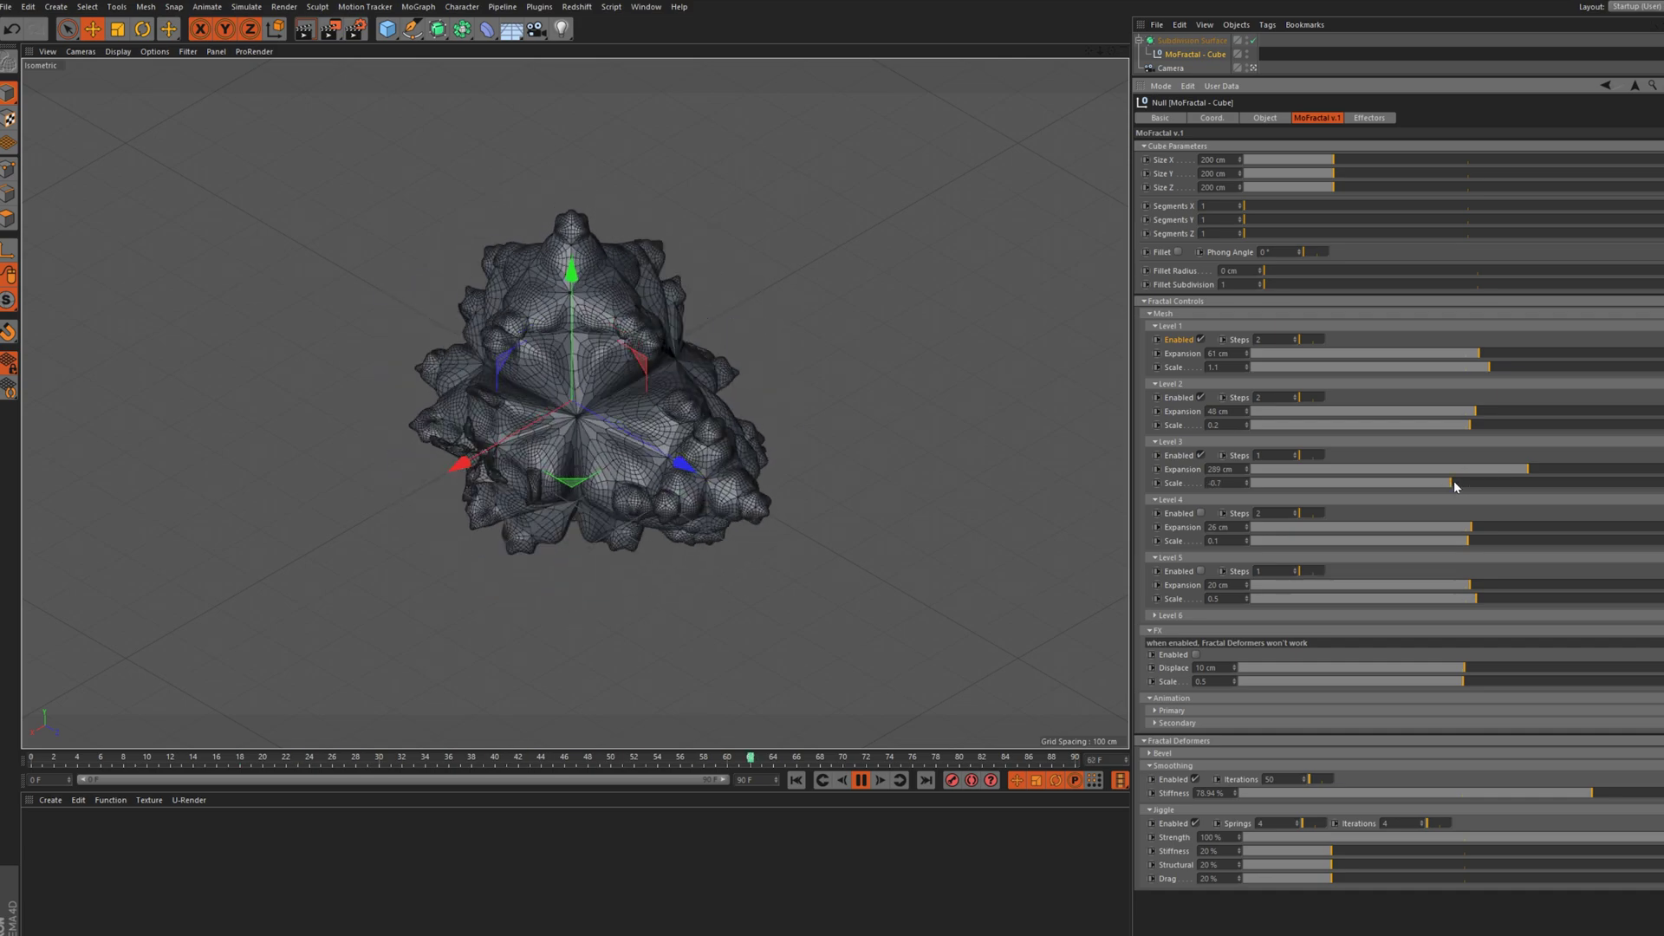
pyautogui.click(1497, 469)
pyautogui.moveTo(1482, 413); pyautogui.dragTo(1492, 411)
pyautogui.click(1476, 424)
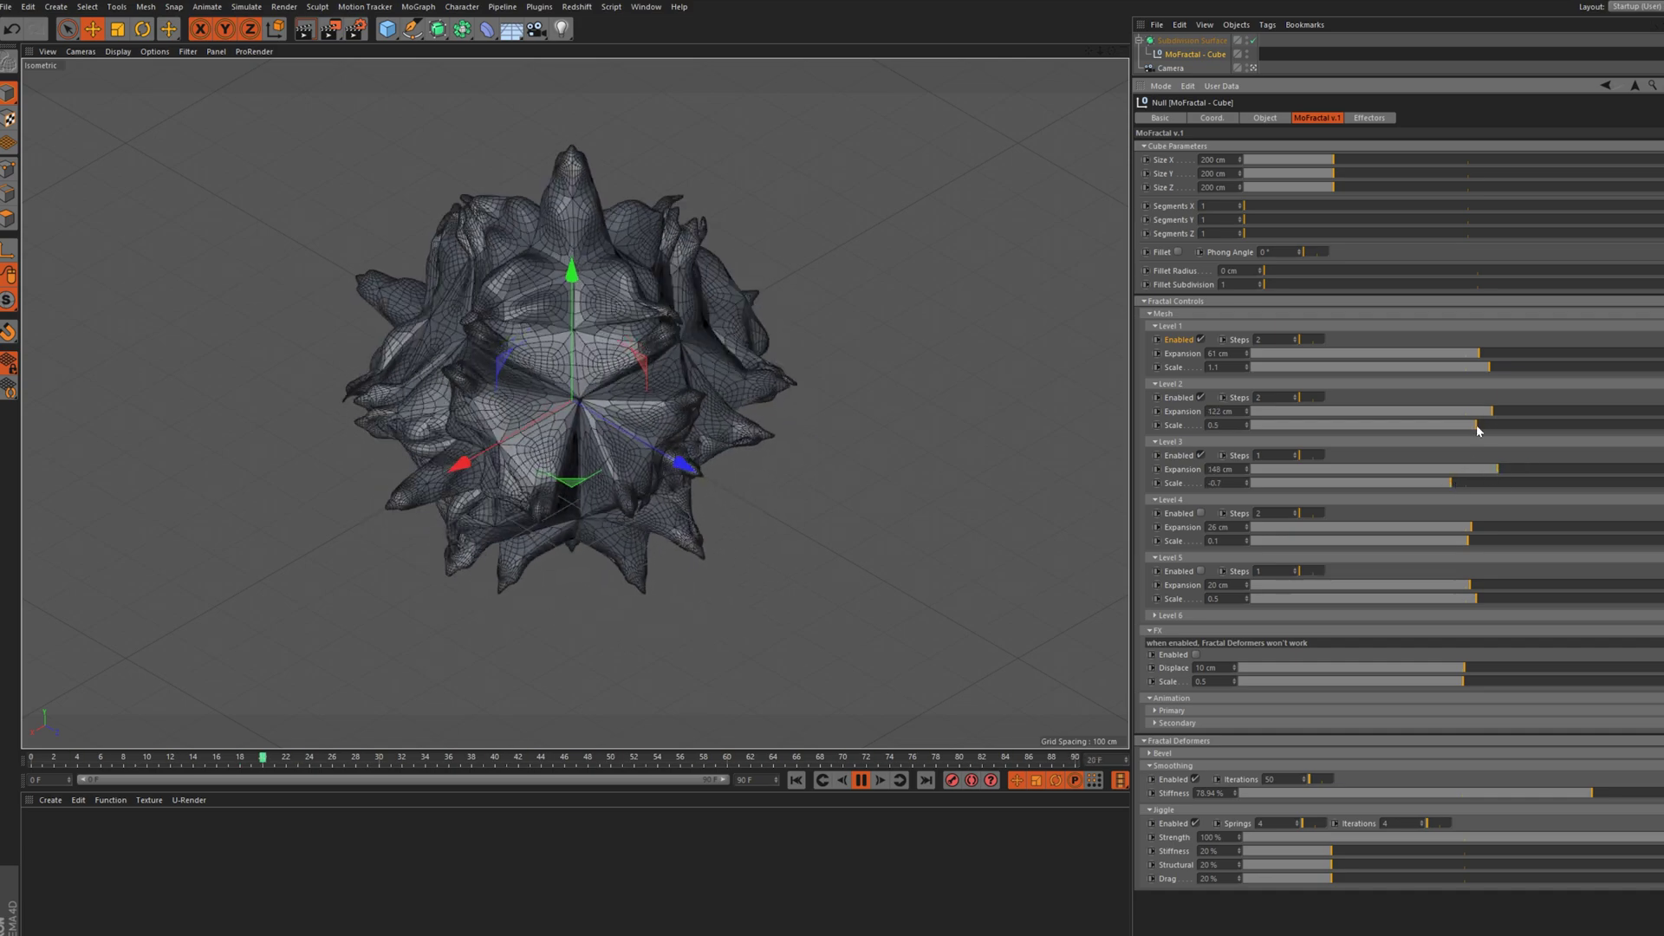
# Set the cube's Level 1 expansion to 681 cm and its steps to 4
pyautogui.moveTo(1474, 353); pyautogui.dragTo(1613, 355)
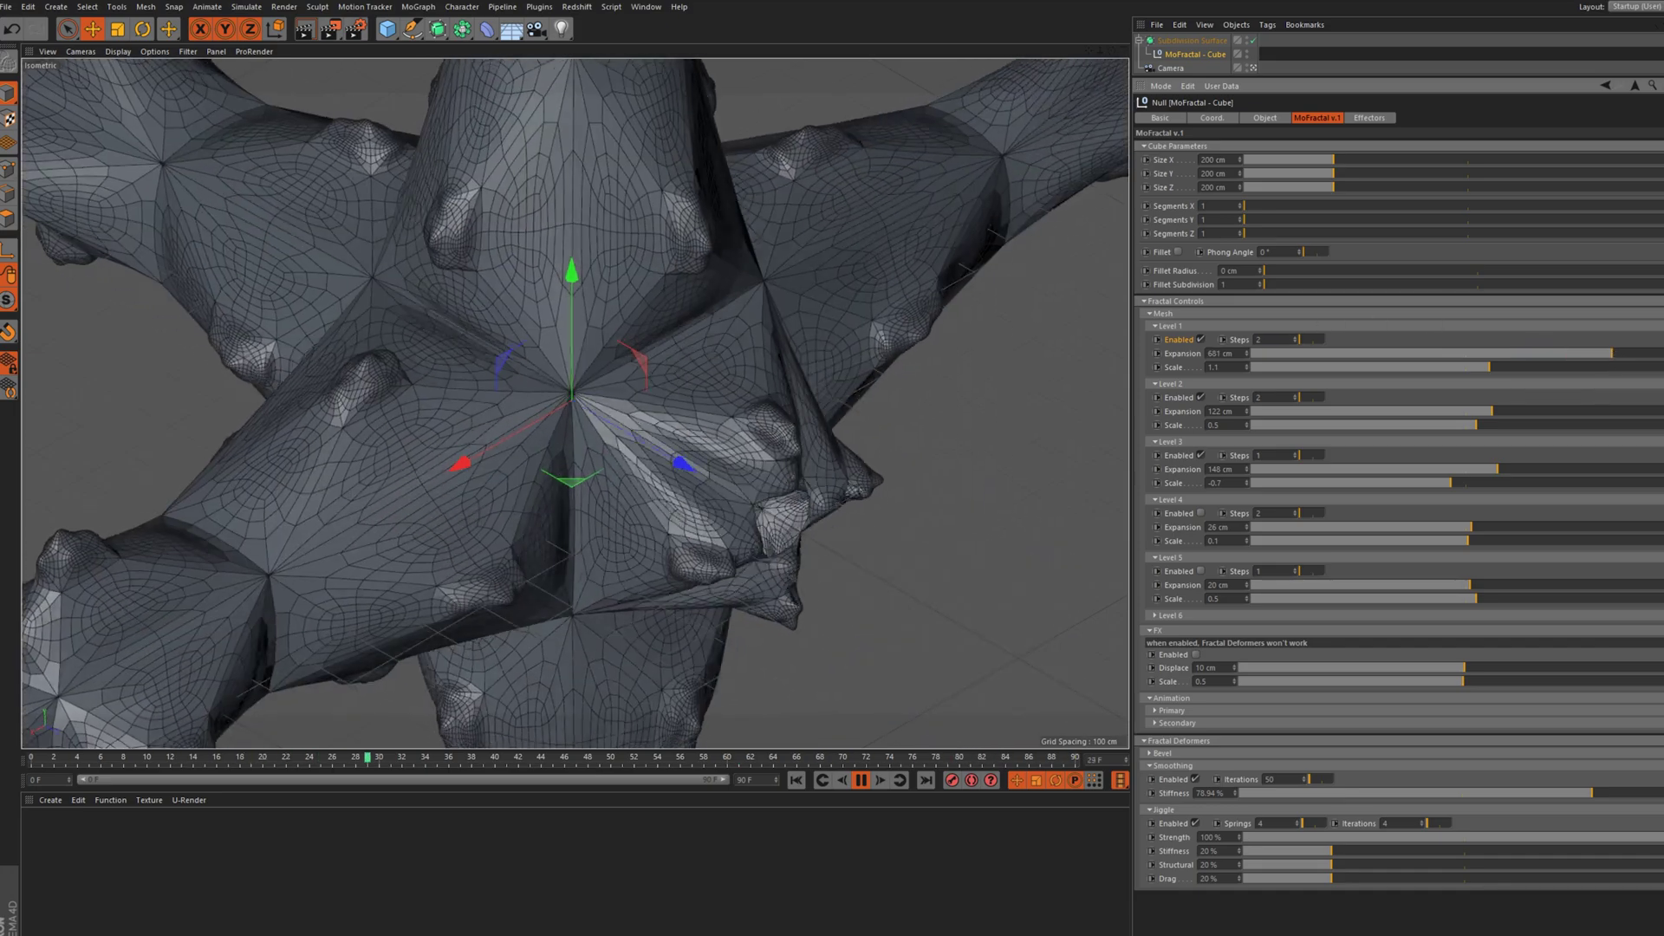
pyautogui.click(1295, 338)
pyautogui.click(1295, 338)
pyautogui.moveTo(1101, 52); pyautogui.dragTo(1100, 54)
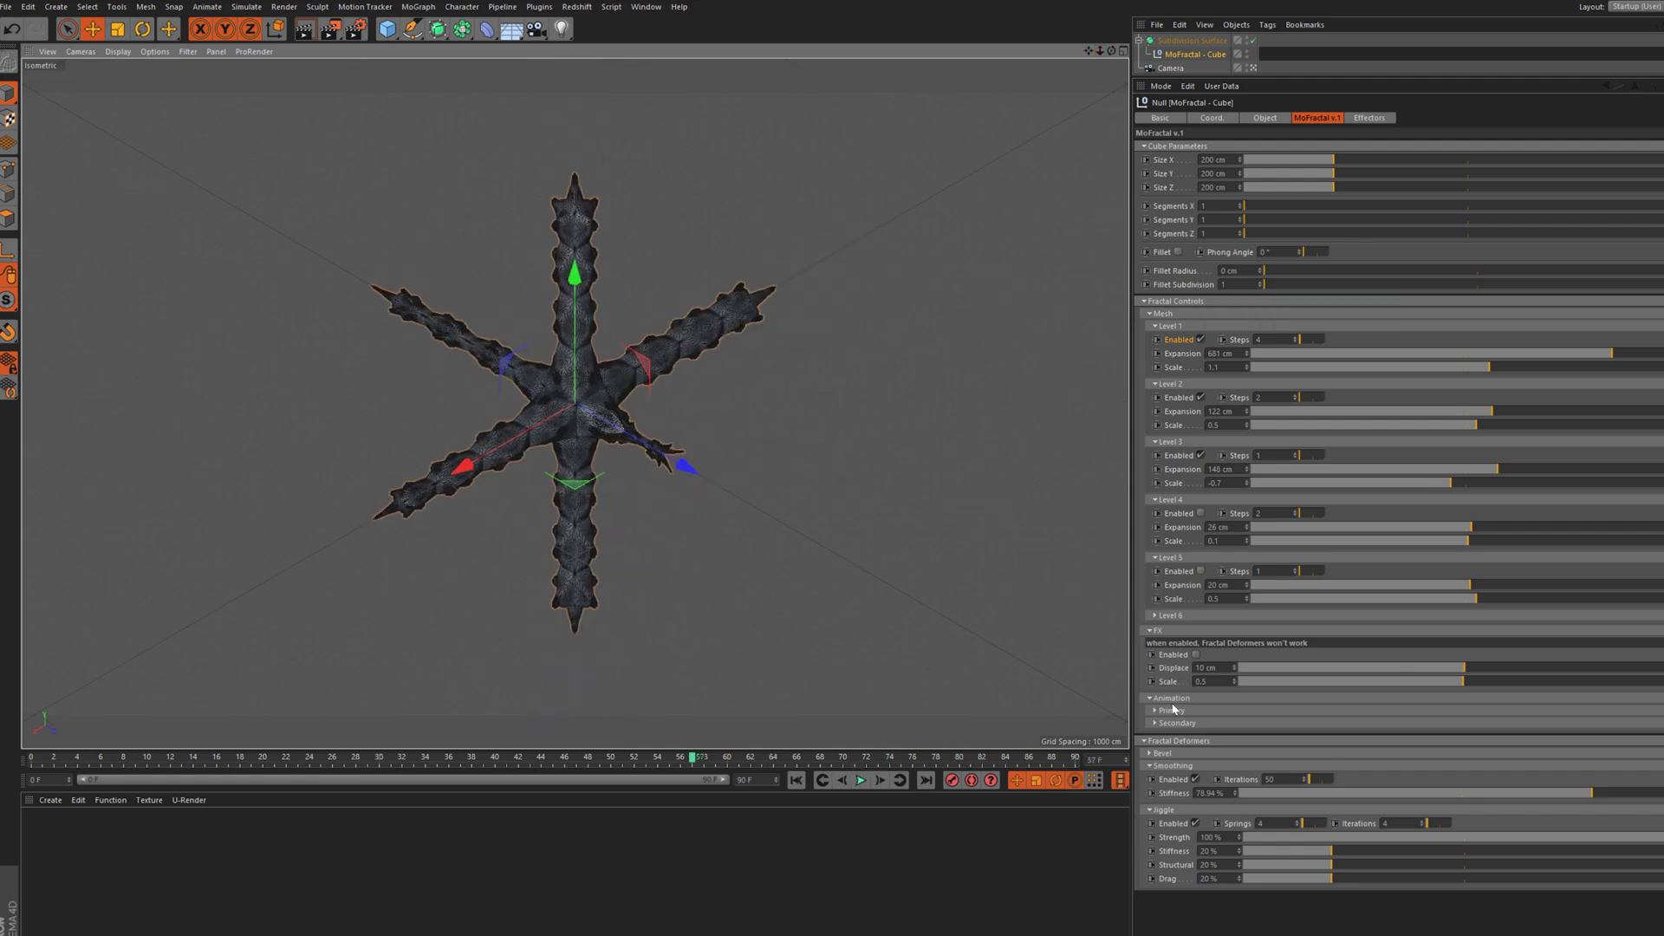
# Rewind the animation and delete the Subdivision Surface together with its MoFractal cube
pyautogui.click(802, 782)
pyautogui.click(1191, 41)
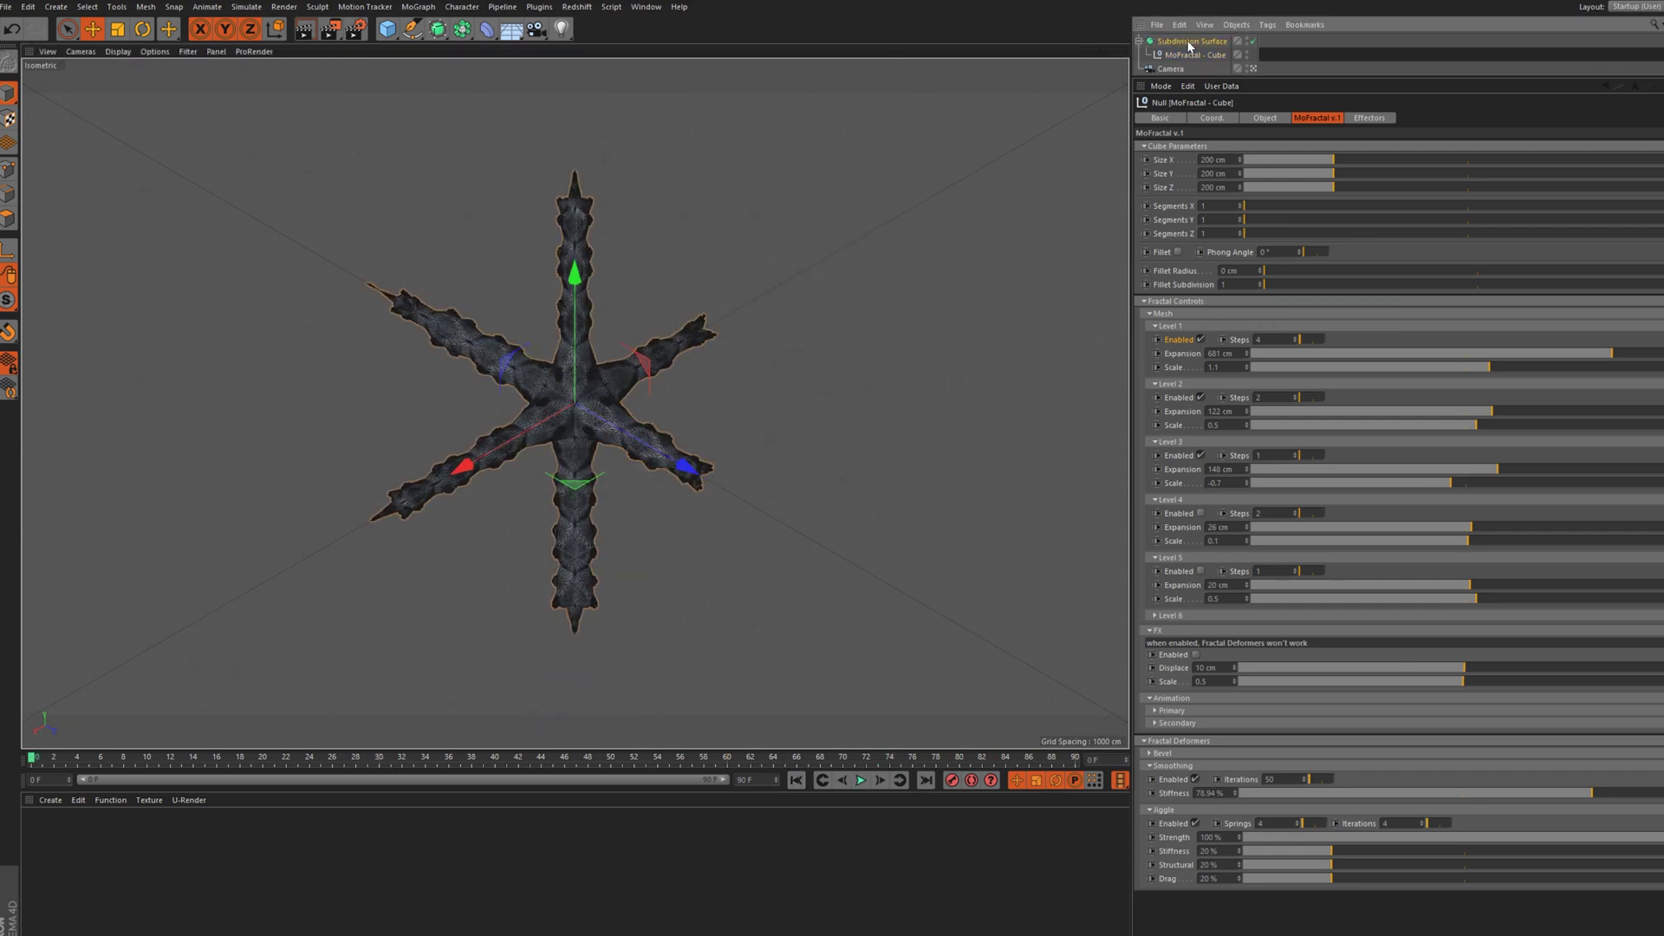
pyautogui.press('Delete')
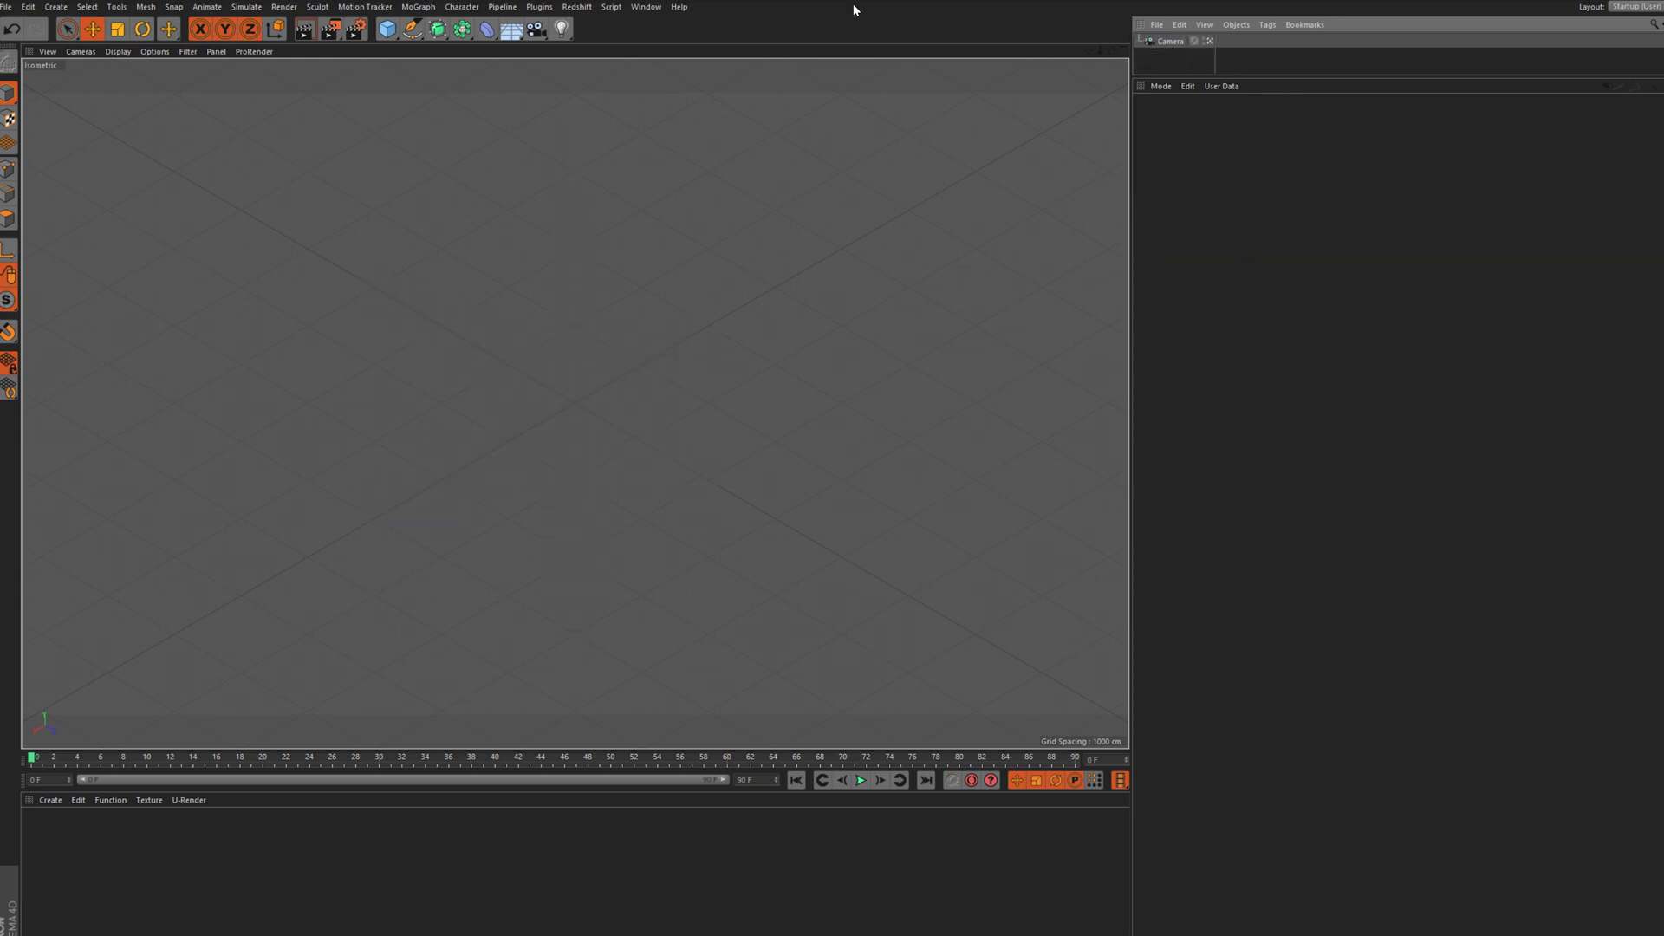
# Look through the MoFractal Stills Presets in the Content Browser and load the MoFractal - Cube.1 preset
pyautogui.click(633, 7)
pyautogui.click(675, 77)
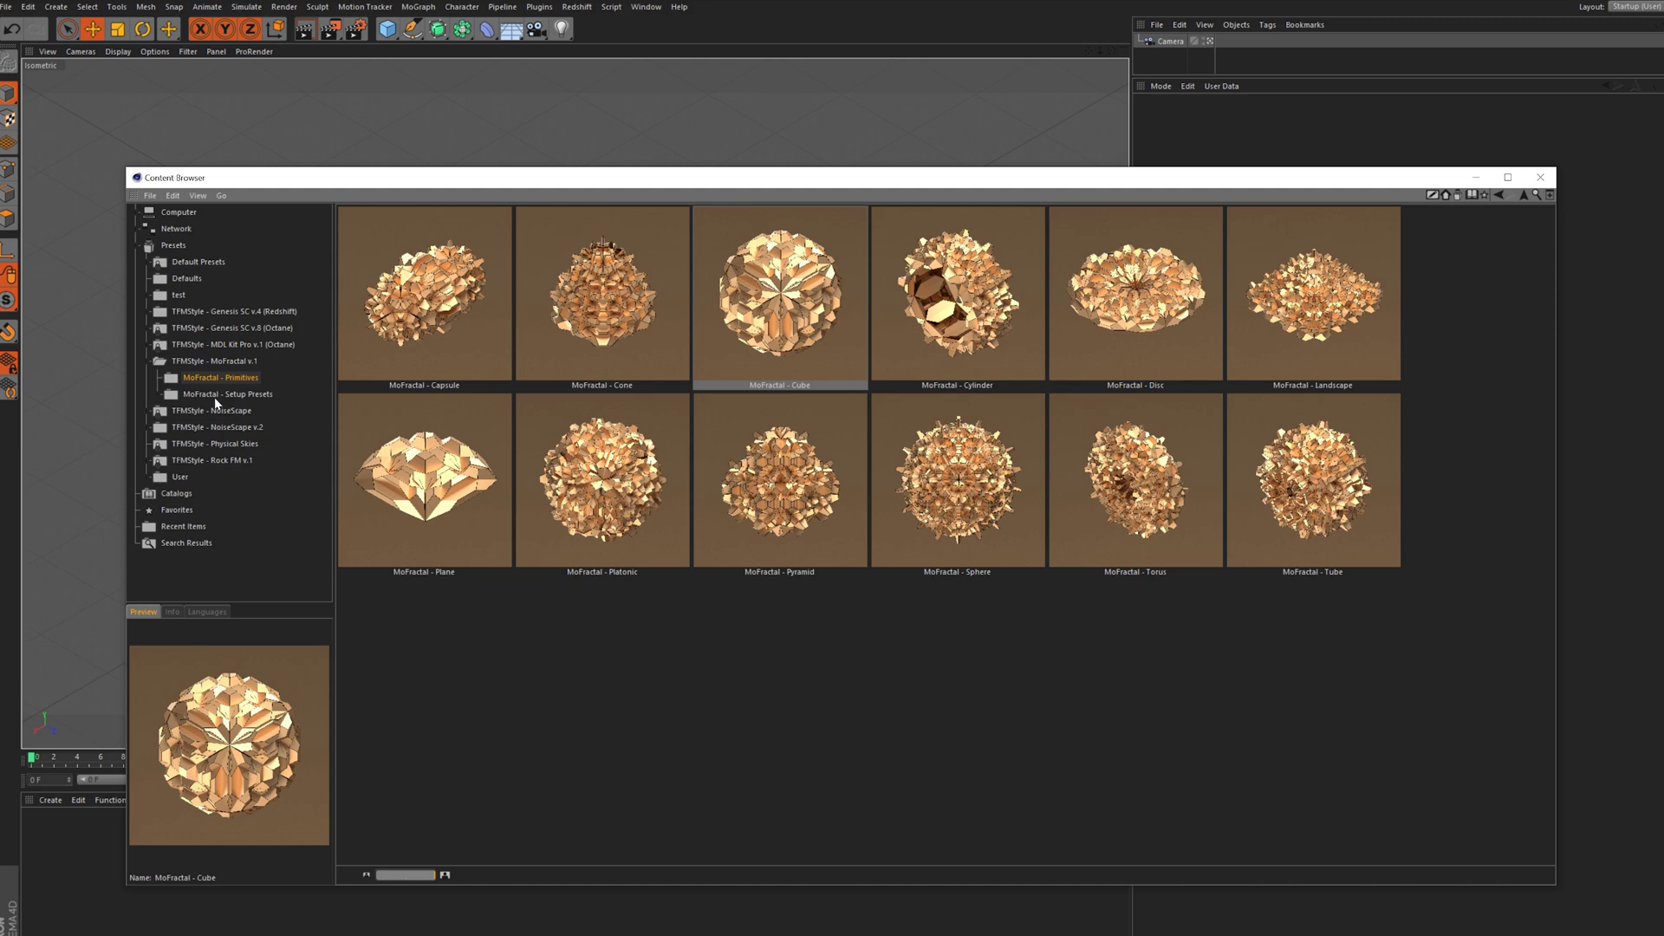
pyautogui.click(169, 395)
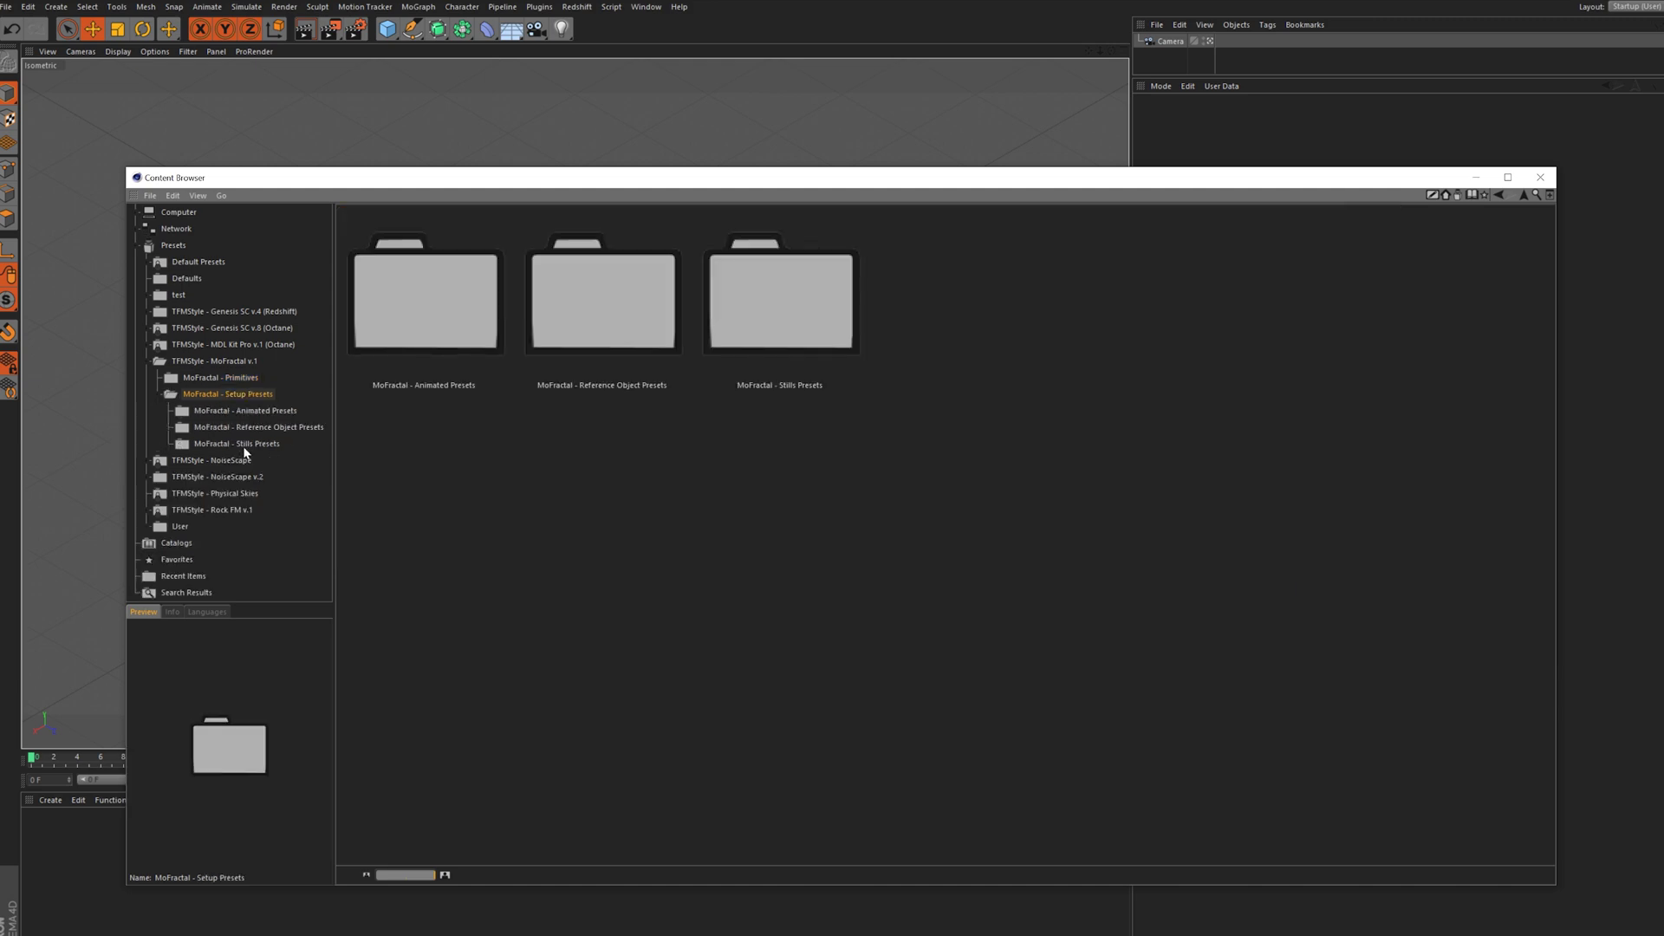
pyautogui.click(241, 445)
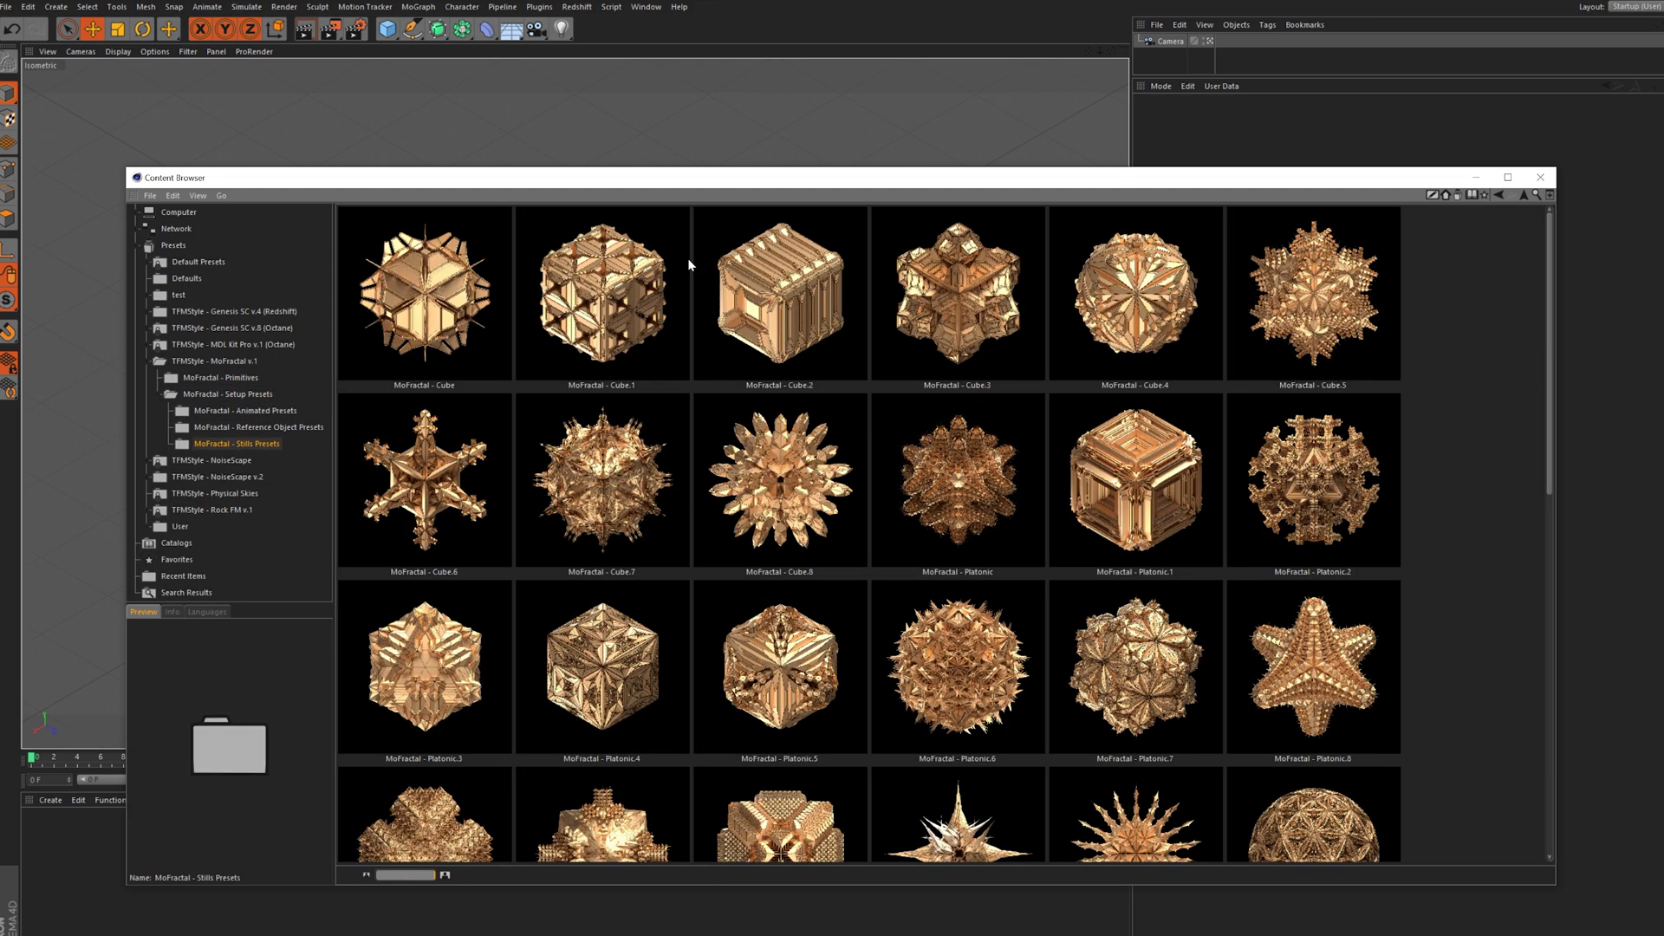
pyautogui.scroll(-10, 991, 720)
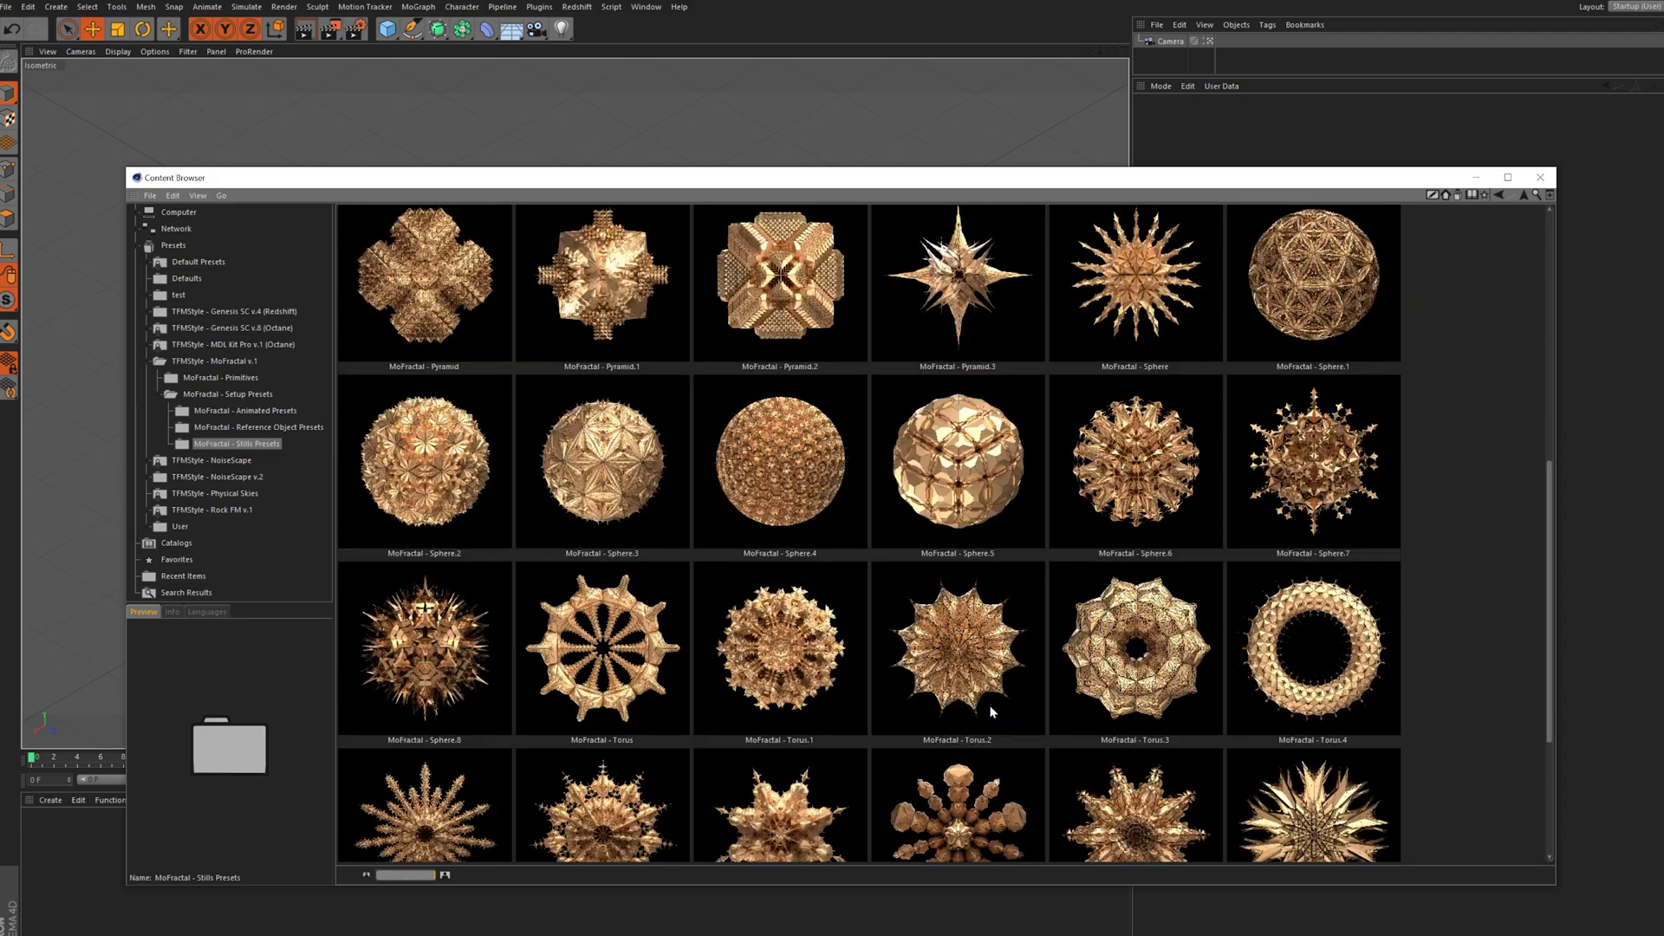
pyautogui.scroll(3, 992, 709)
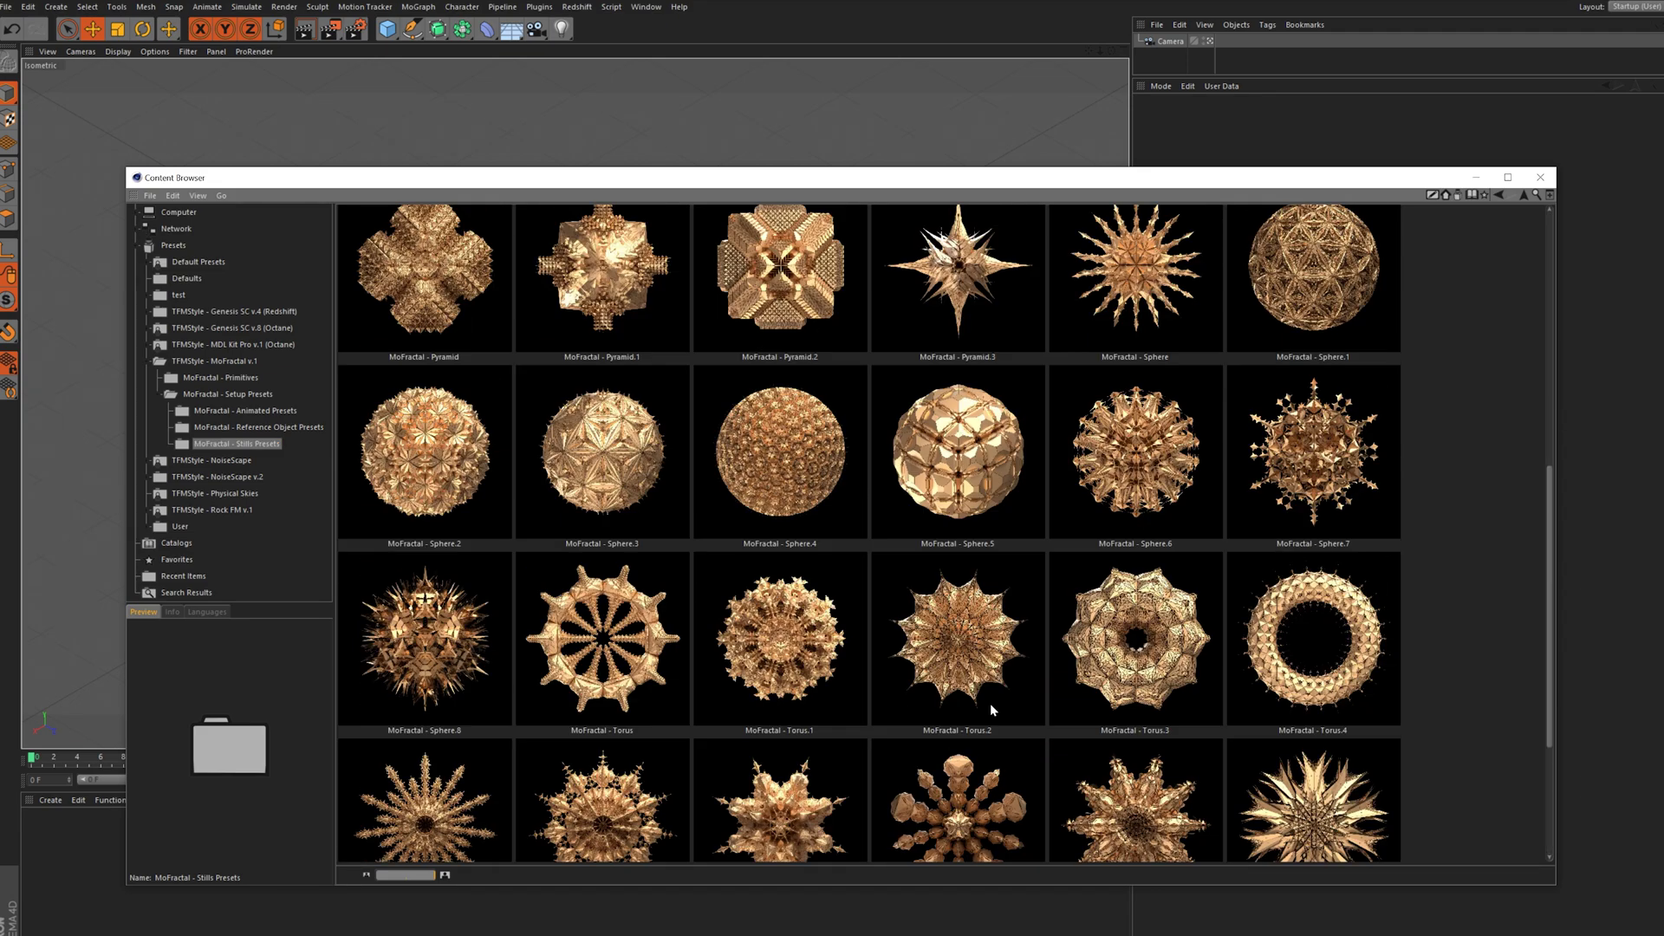
pyautogui.scroll(5, 990, 704)
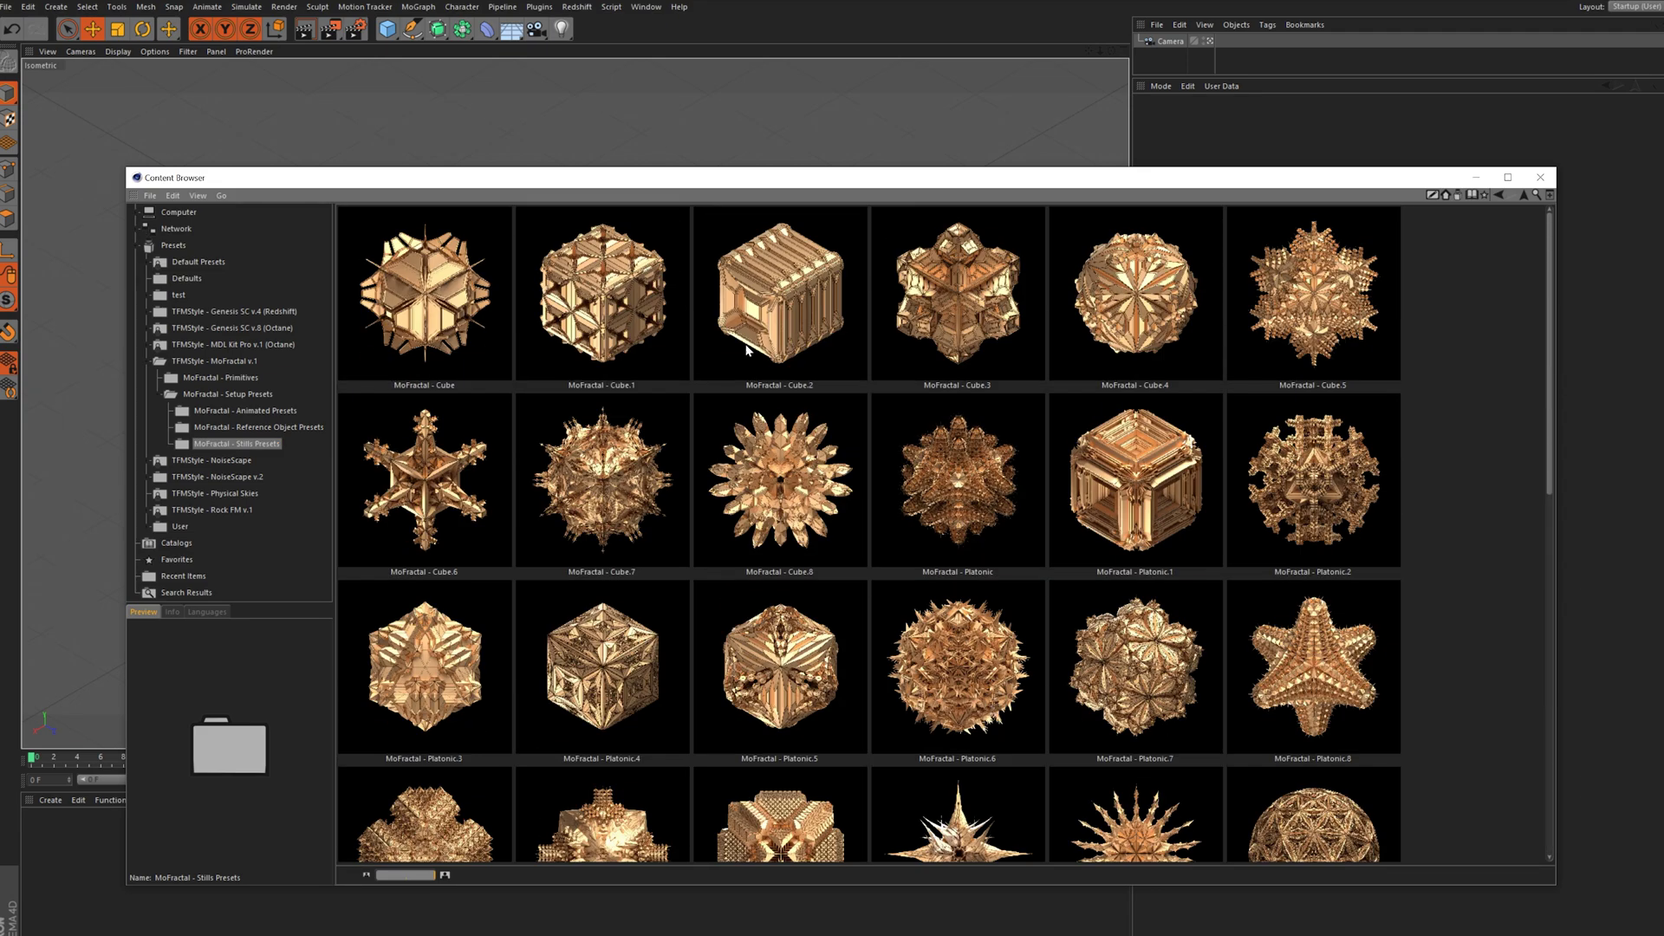
pyautogui.doubleClick(602, 301)
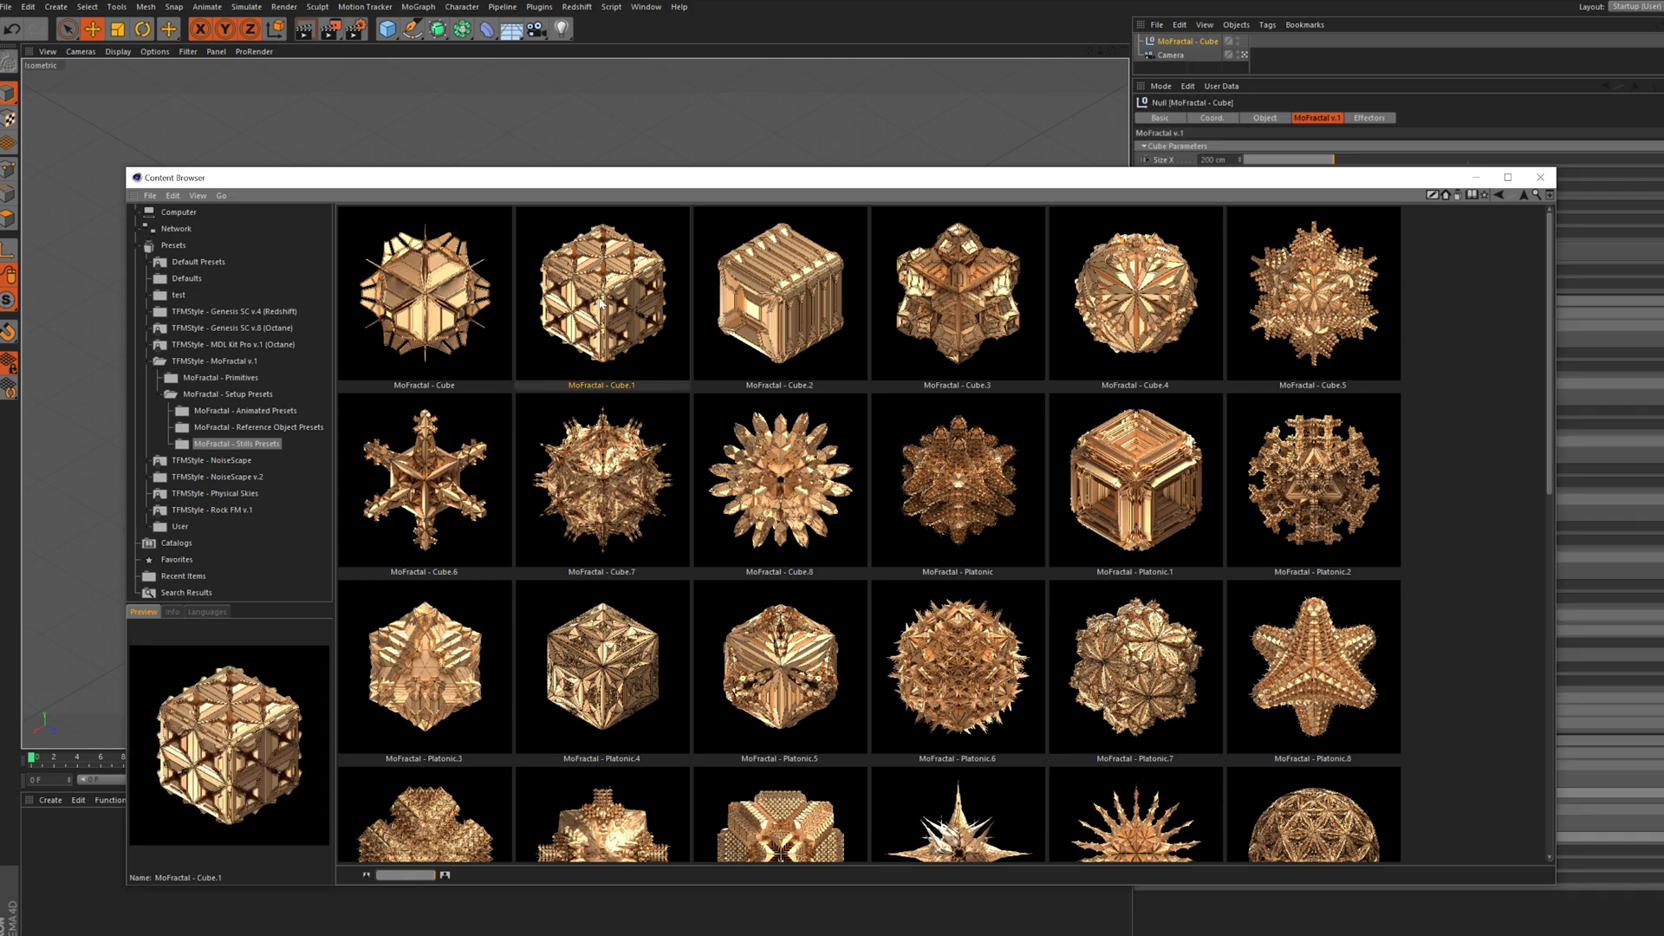
# Move the Content Browser out of the way and set the cube preset's X, Y and Z segments to 1
pyautogui.moveTo(723, 185); pyautogui.dragTo(1526, 391)
pyautogui.moveTo(1099, 53); pyautogui.dragTo(1309, 53)
pyautogui.moveTo(1089, 50)
pyautogui.mouseDown()
pyautogui.moveTo(1103, 64)
pyautogui.moveTo(1074, 52)
pyautogui.mouseUp()
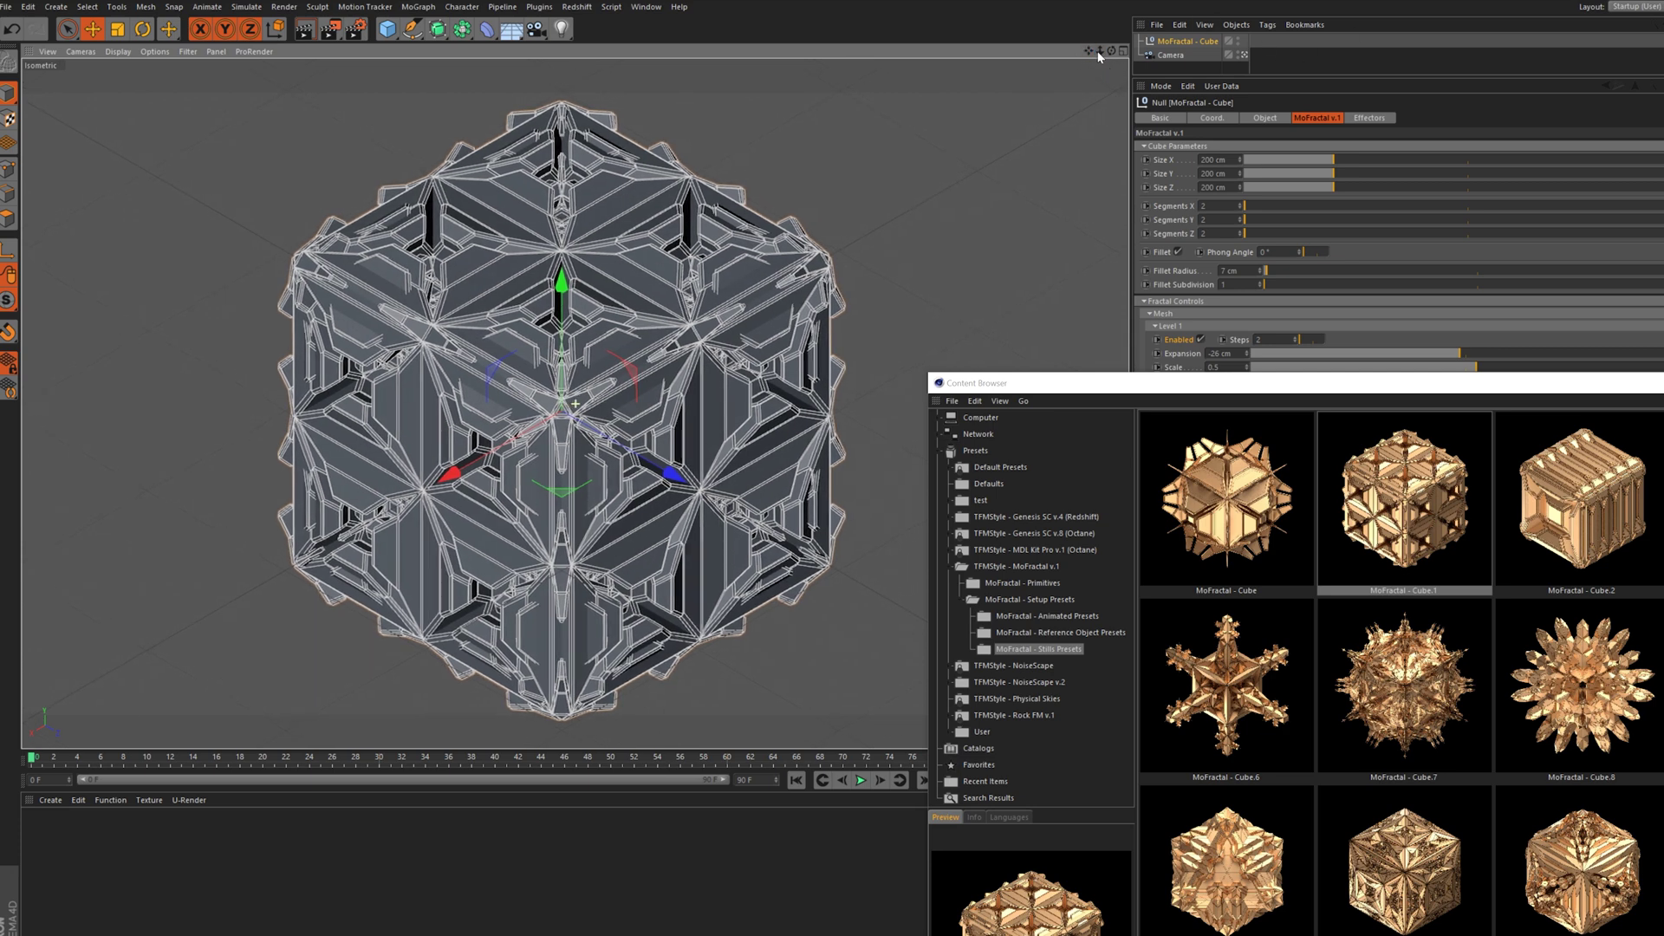
pyautogui.moveTo(1281, 382); pyautogui.dragTo(0, 199)
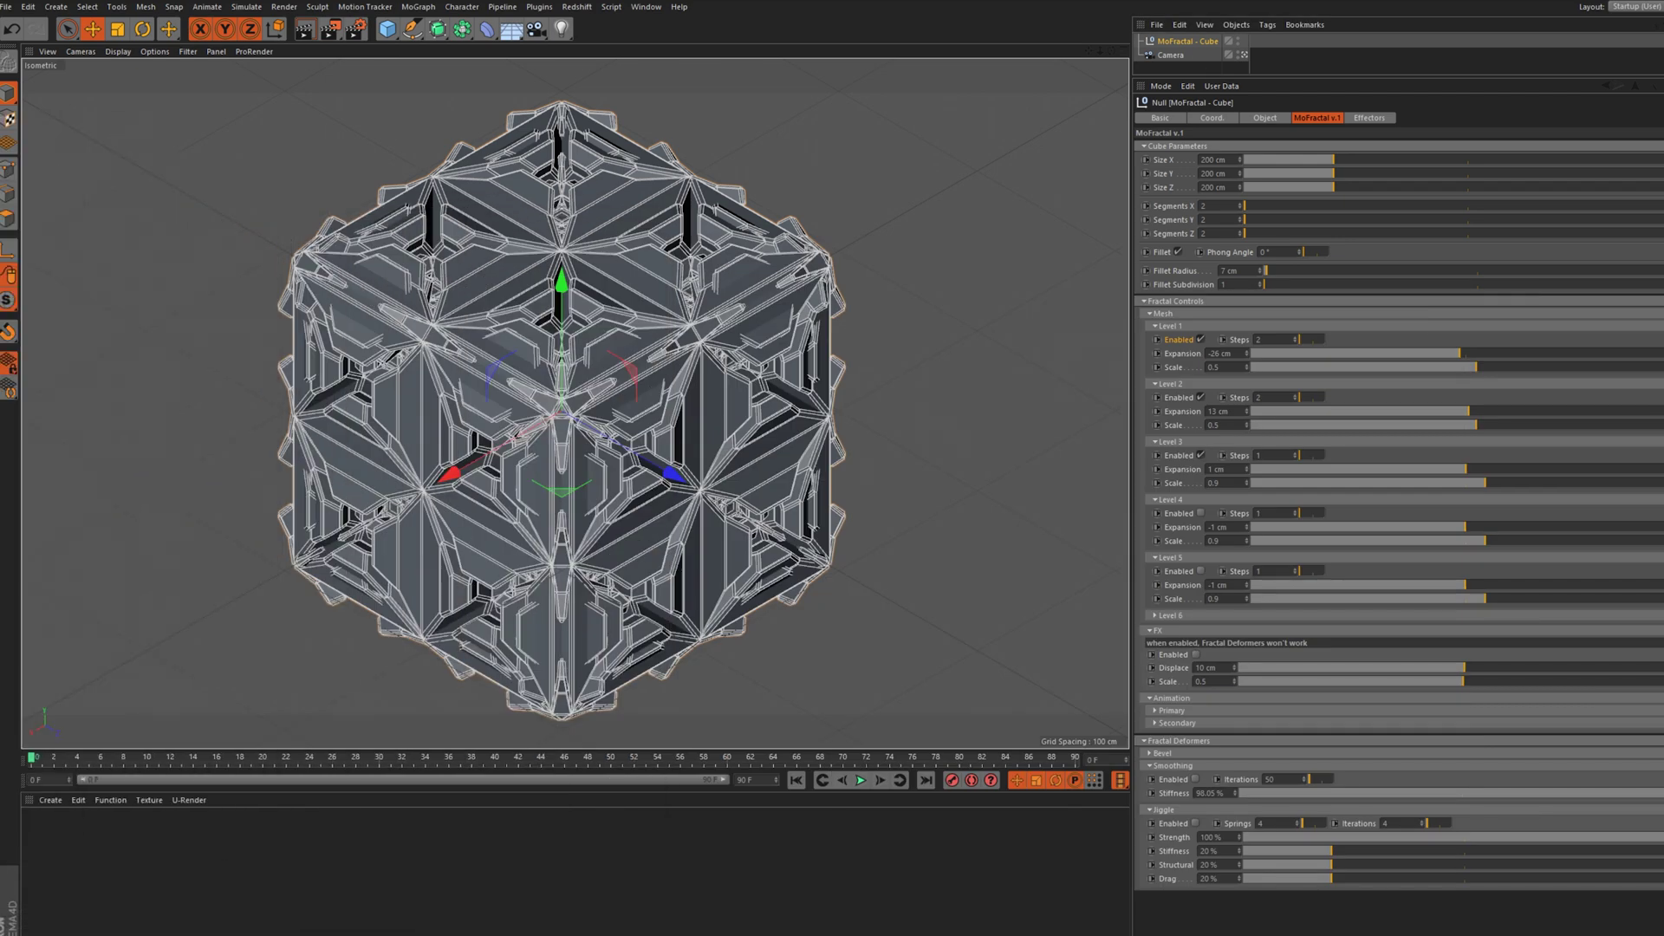
pyautogui.click(1240, 208)
pyautogui.click(1240, 222)
pyautogui.click(1240, 235)
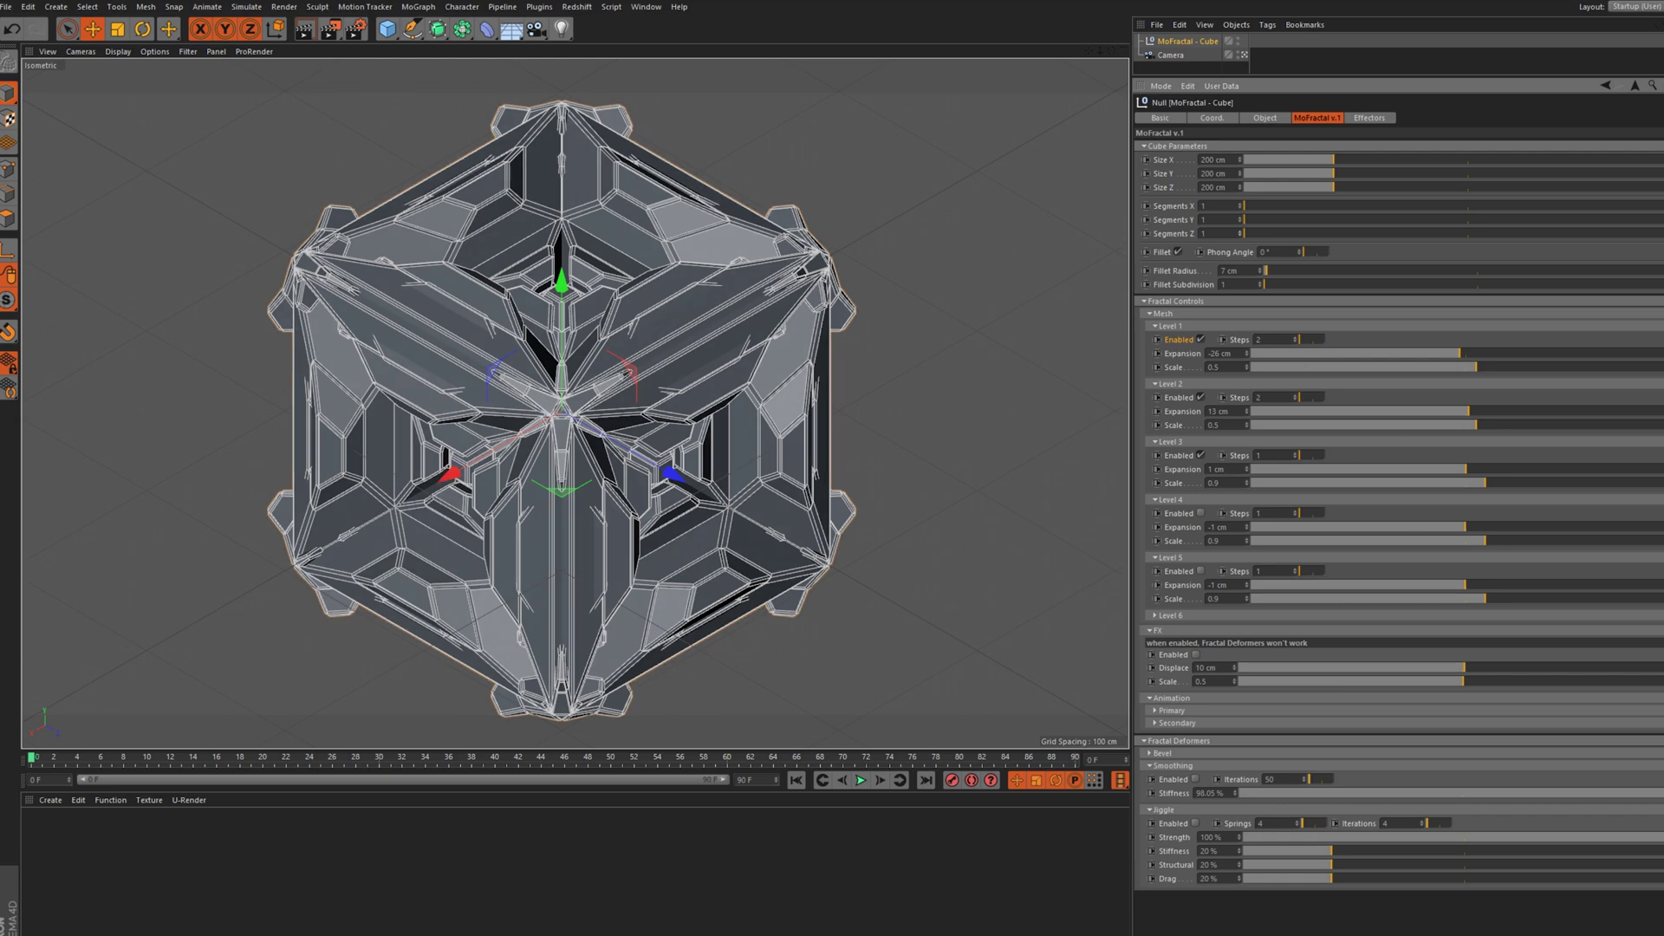
# Load the MoFractal - Torus preset from the Stills Presets and close the Content Browser
pyautogui.moveTo(0, 199); pyautogui.dragTo(1189, 30)
pyautogui.scroll(-5, 1032, 401)
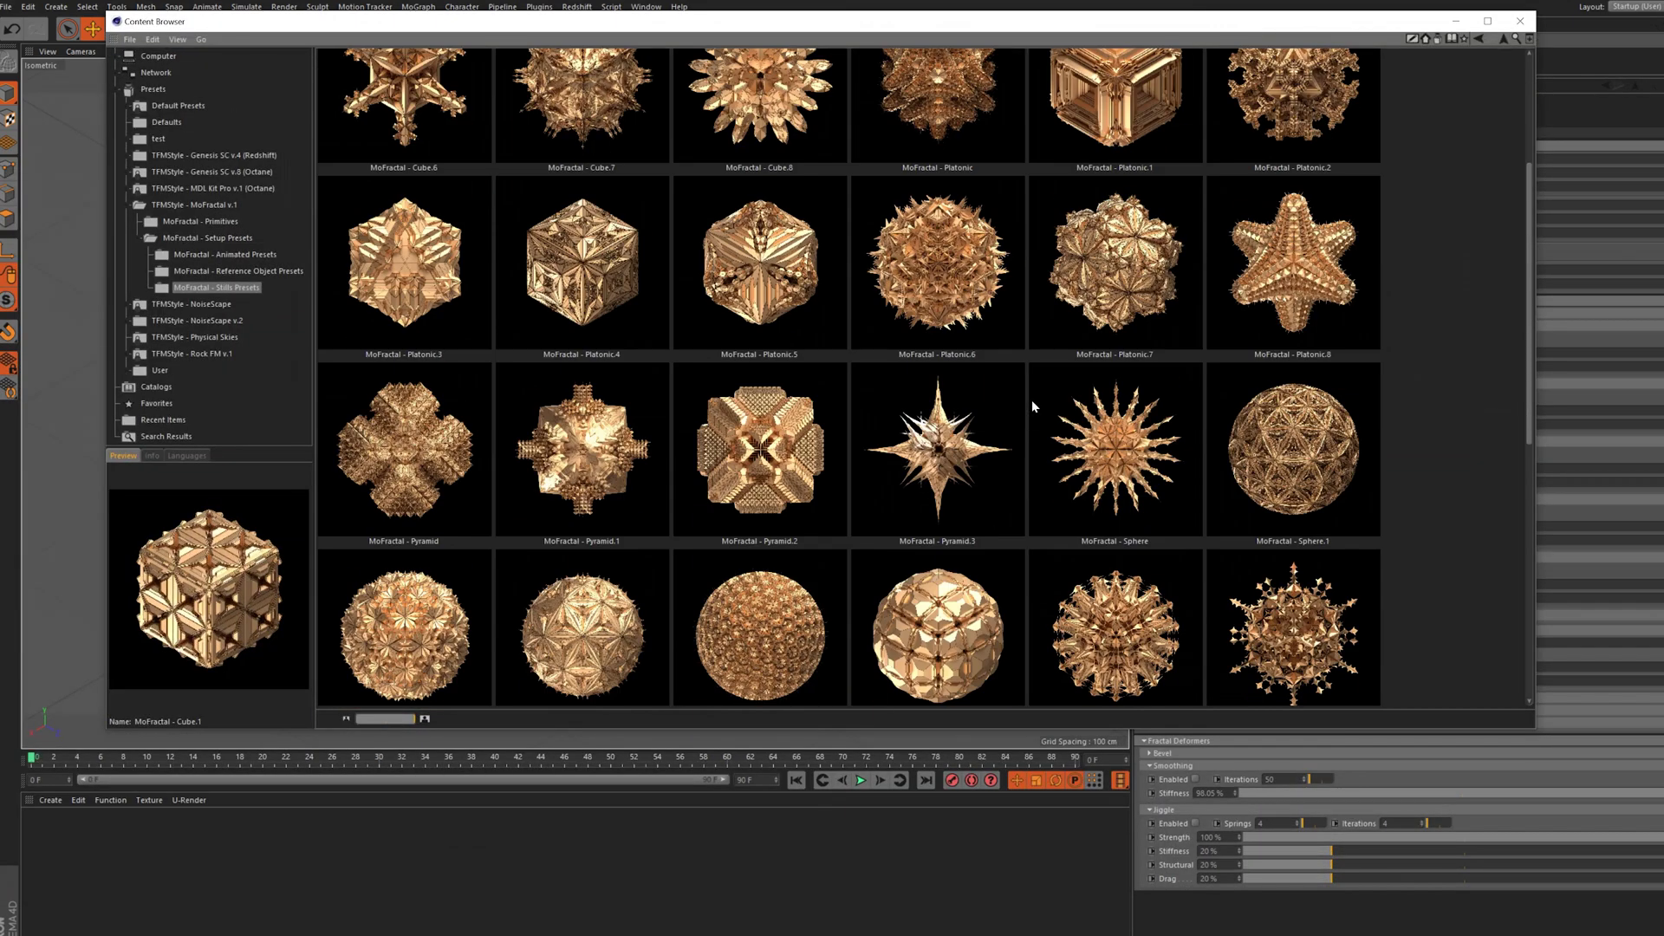
pyautogui.scroll(-2, 1031, 399)
pyautogui.scroll(3, 867, 411)
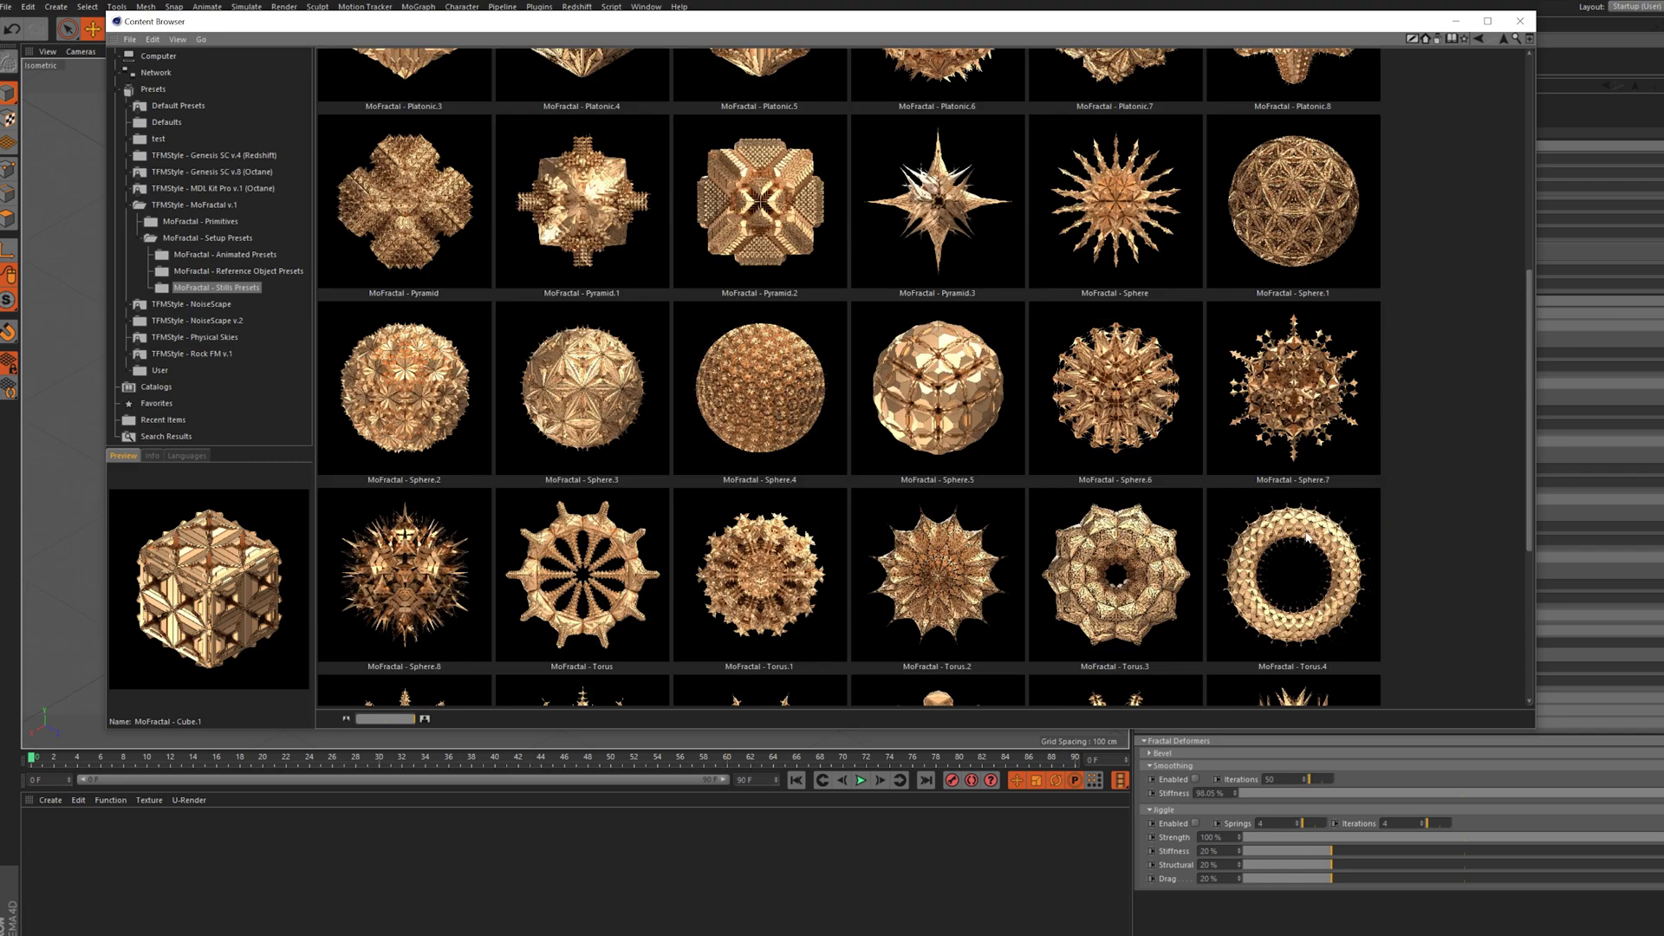
pyautogui.scroll(-2, 866, 411)
pyautogui.doubleClick(633, 419)
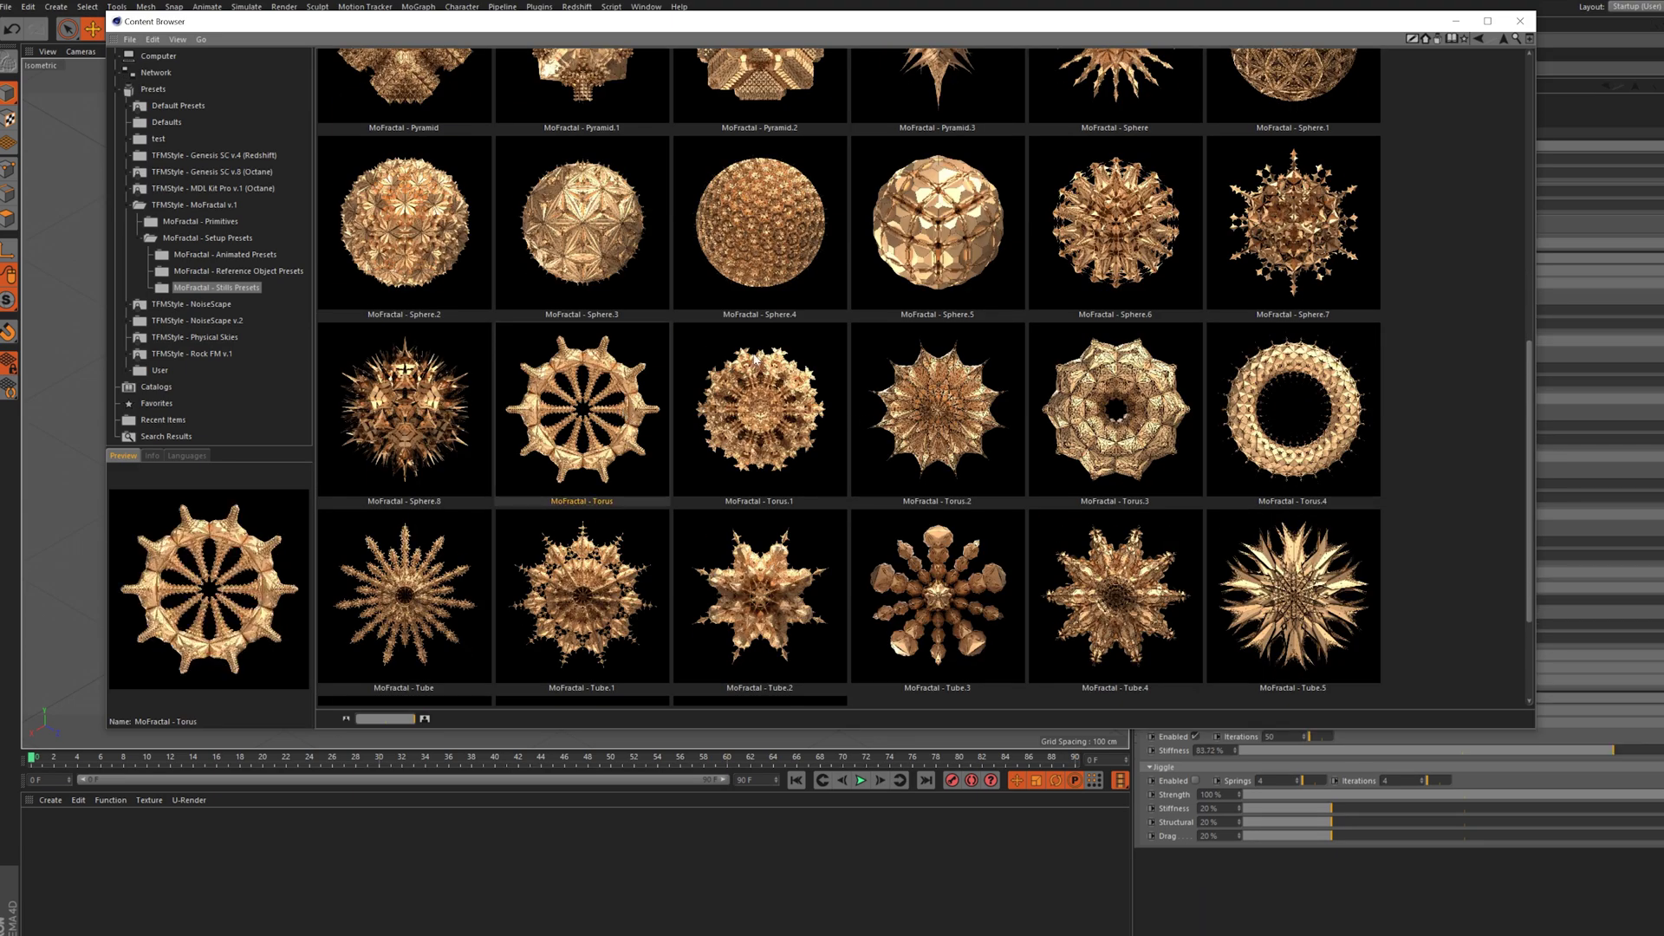
pyautogui.click(1521, 20)
# Delete the MoFractal cube and select the MoFractal torus to show its controls
pyautogui.click(1201, 57)
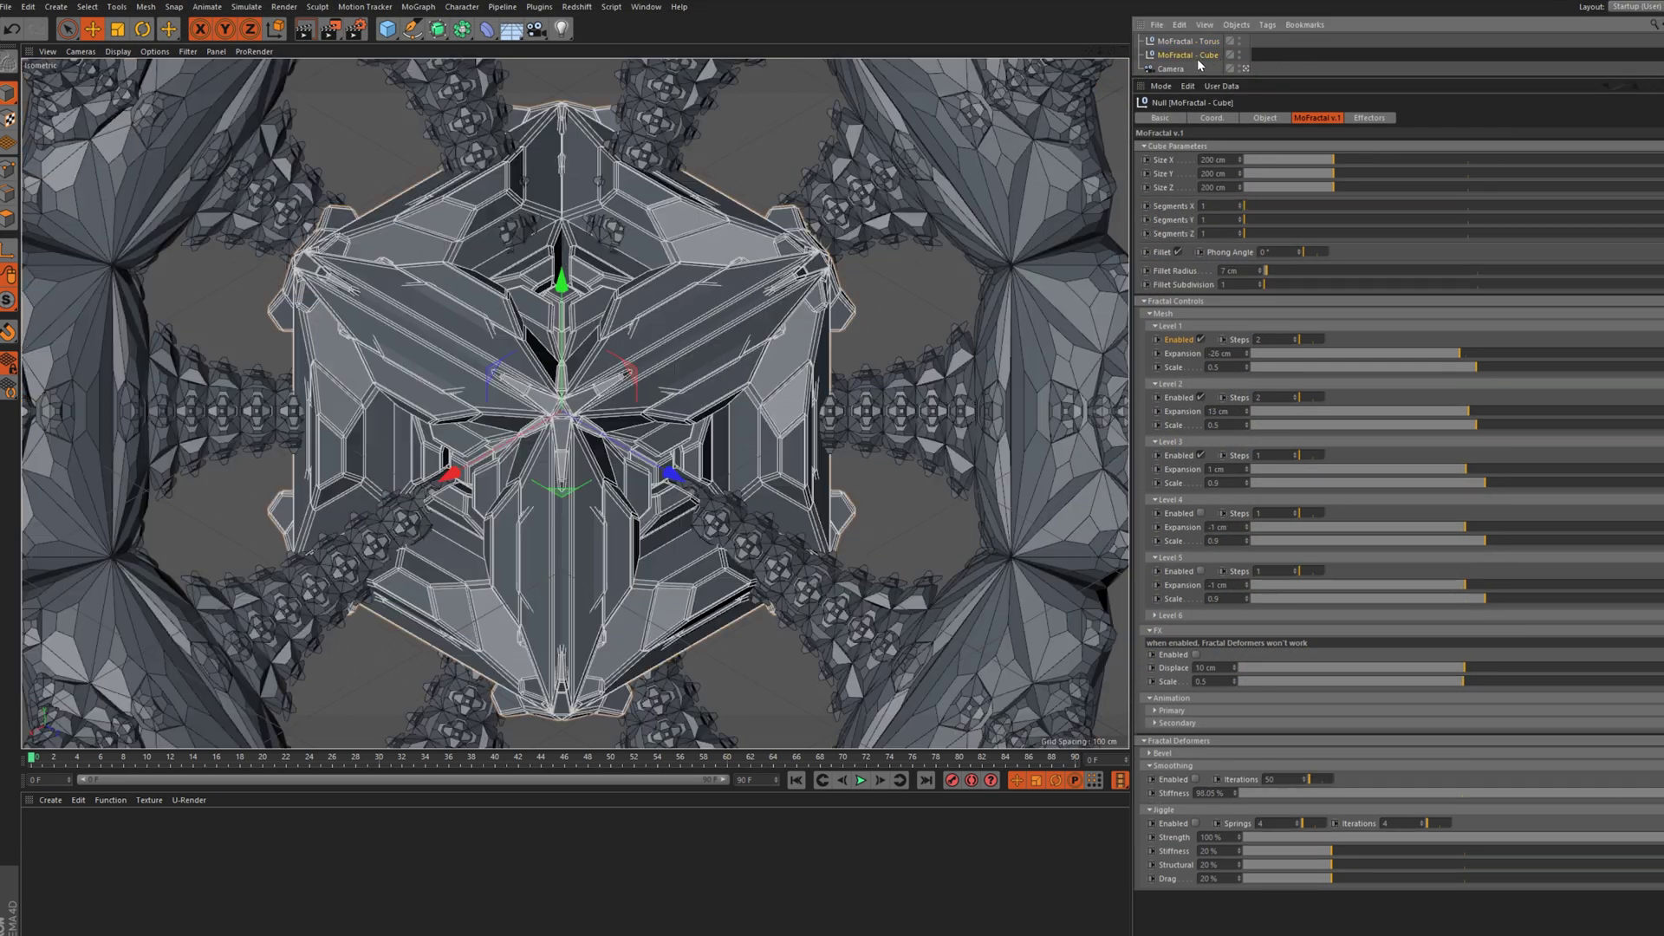
pyautogui.press('Delete')
pyautogui.click(1165, 43)
pyautogui.moveTo(1099, 50); pyautogui.dragTo(1405, 590)
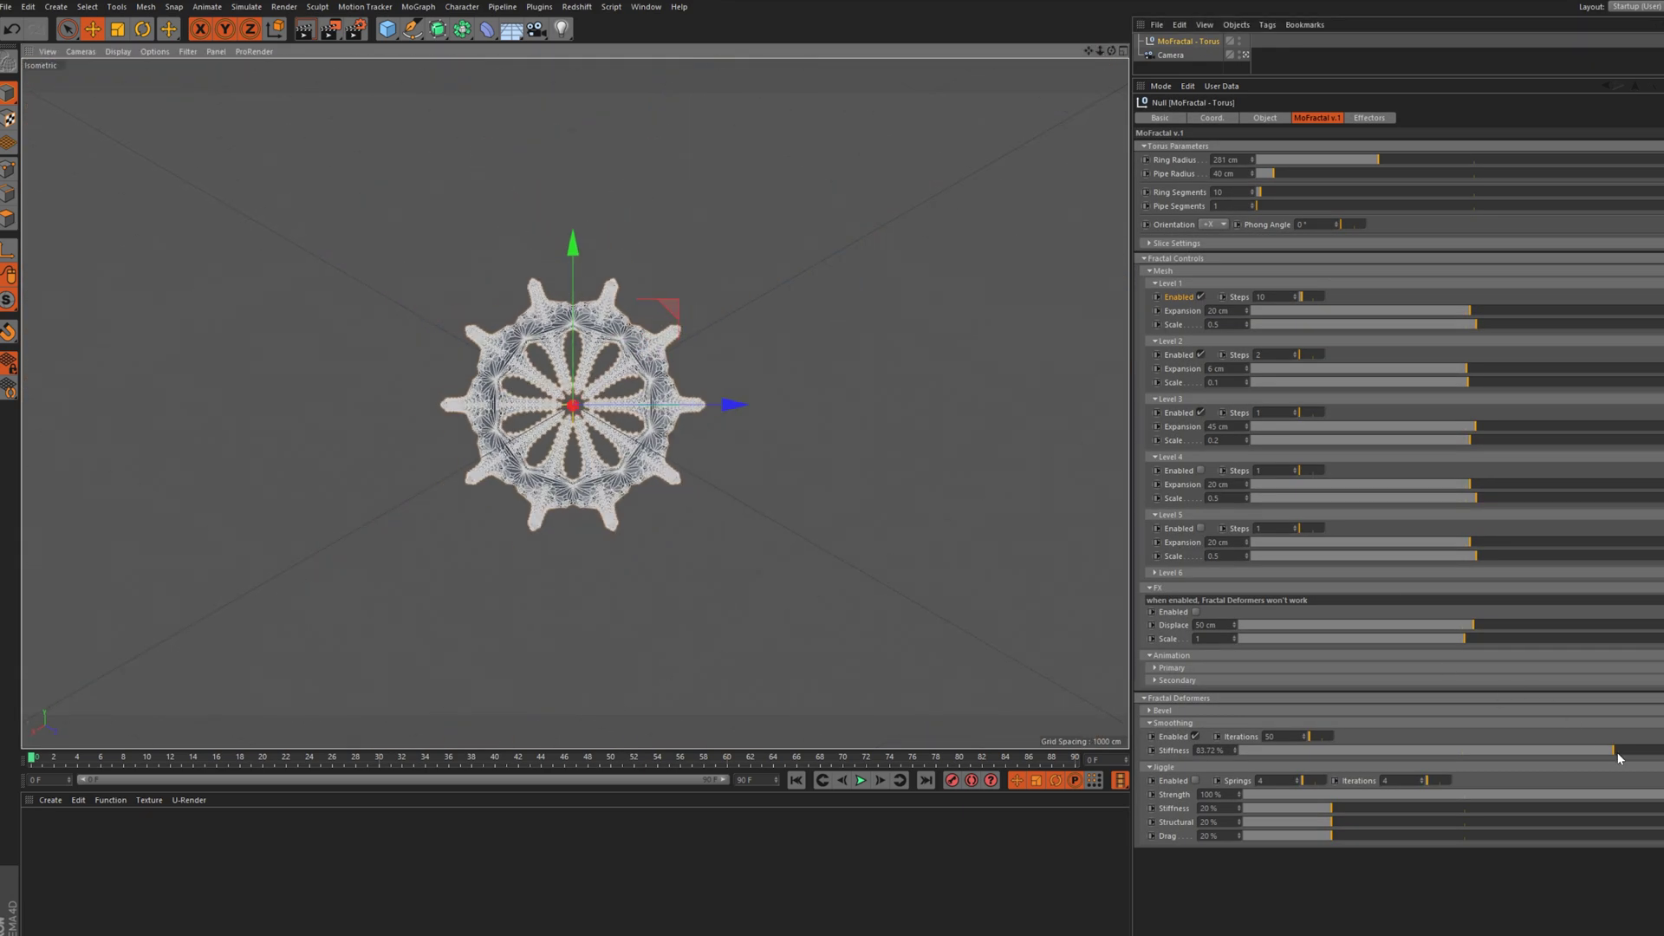
# Turn off the torus's Smoothing deformer, compare the mesh up close, and turn the deformer back on
pyautogui.click(1197, 737)
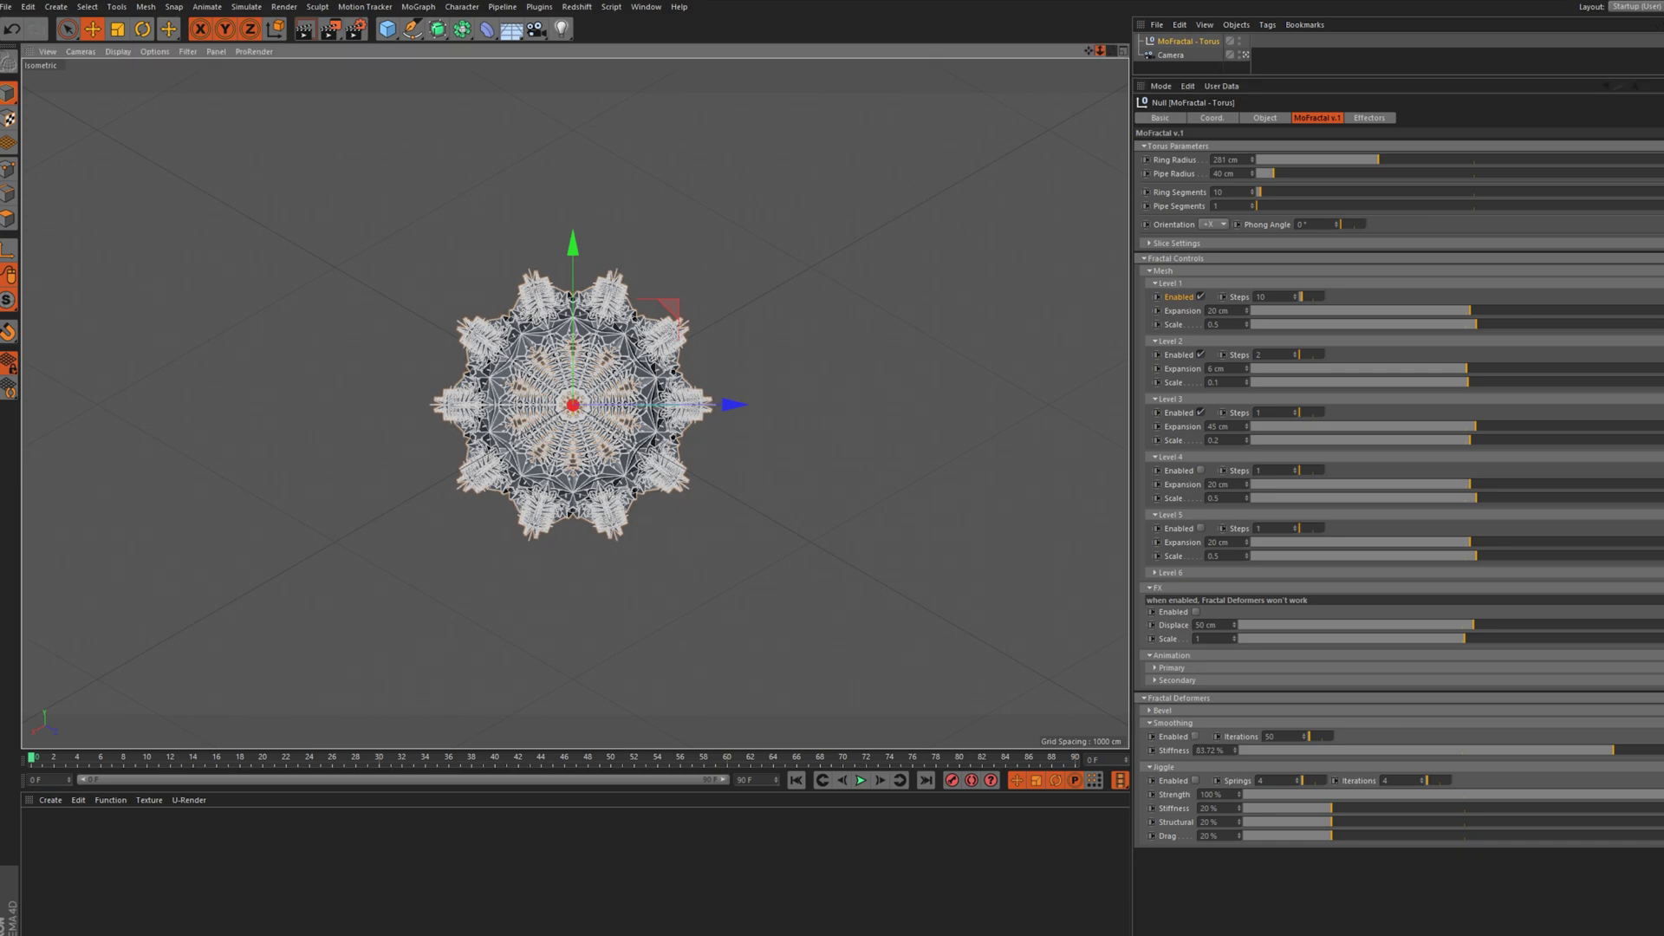
pyautogui.scroll(5, 574, 404)
pyautogui.scroll(2, 575, 404)
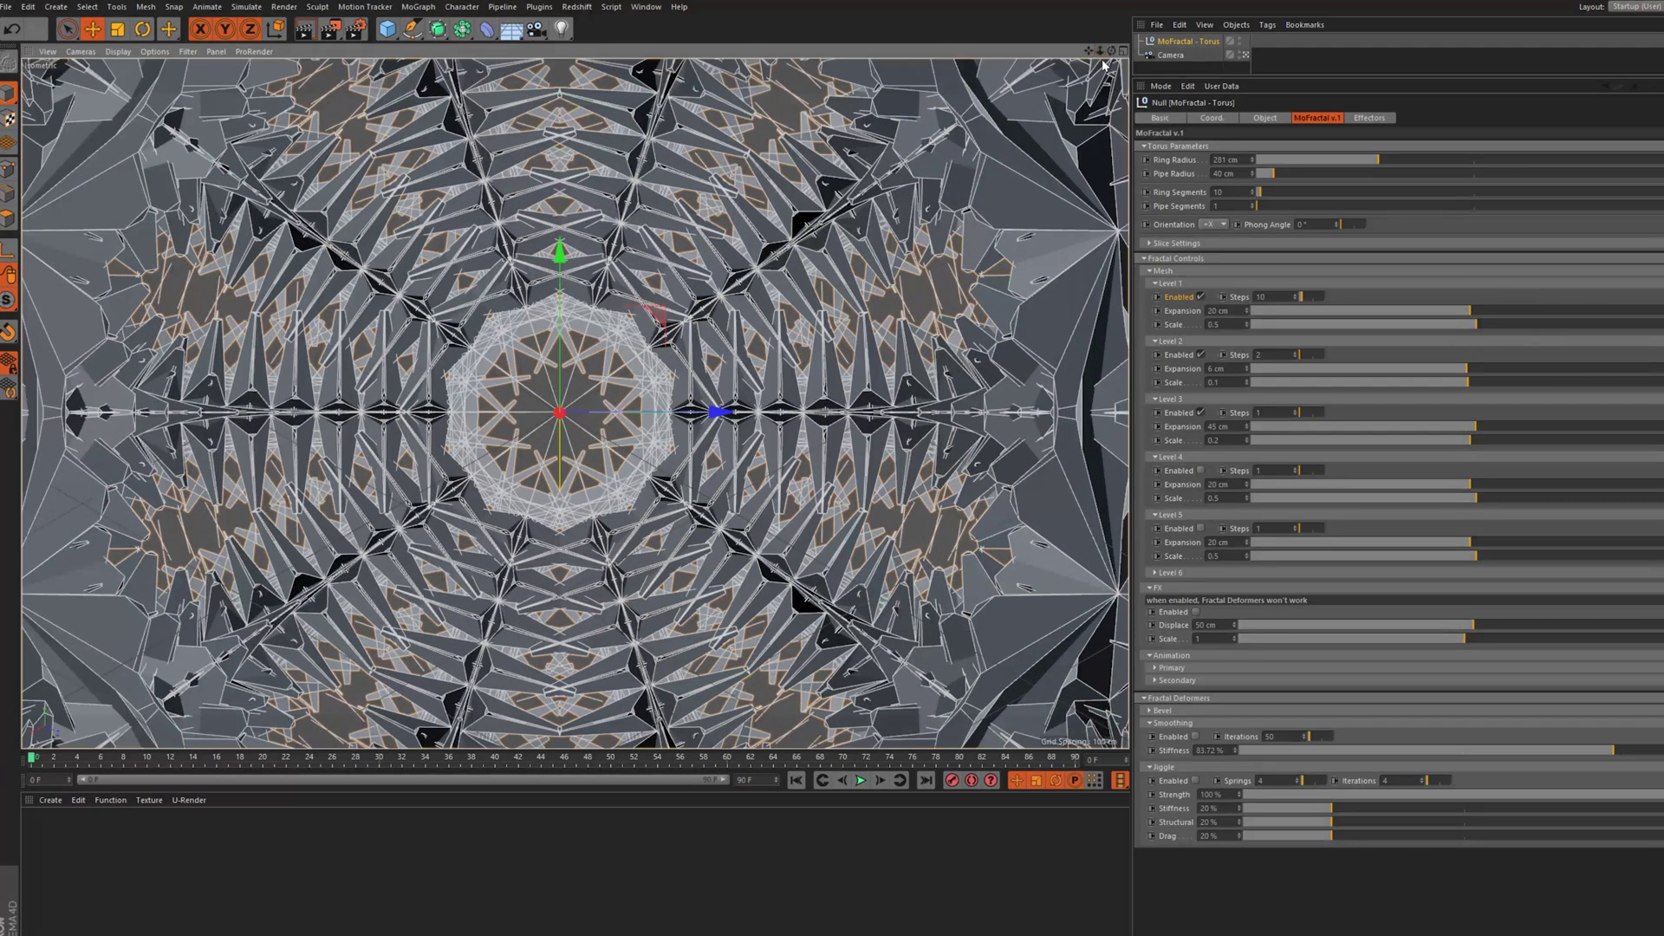
pyautogui.click(1196, 736)
pyautogui.moveTo(1100, 50); pyautogui.dragTo(1045, 51)
# Leave the camera view and set the torus's heading, pitch and bank rotation to 0°
pyautogui.click(1244, 56)
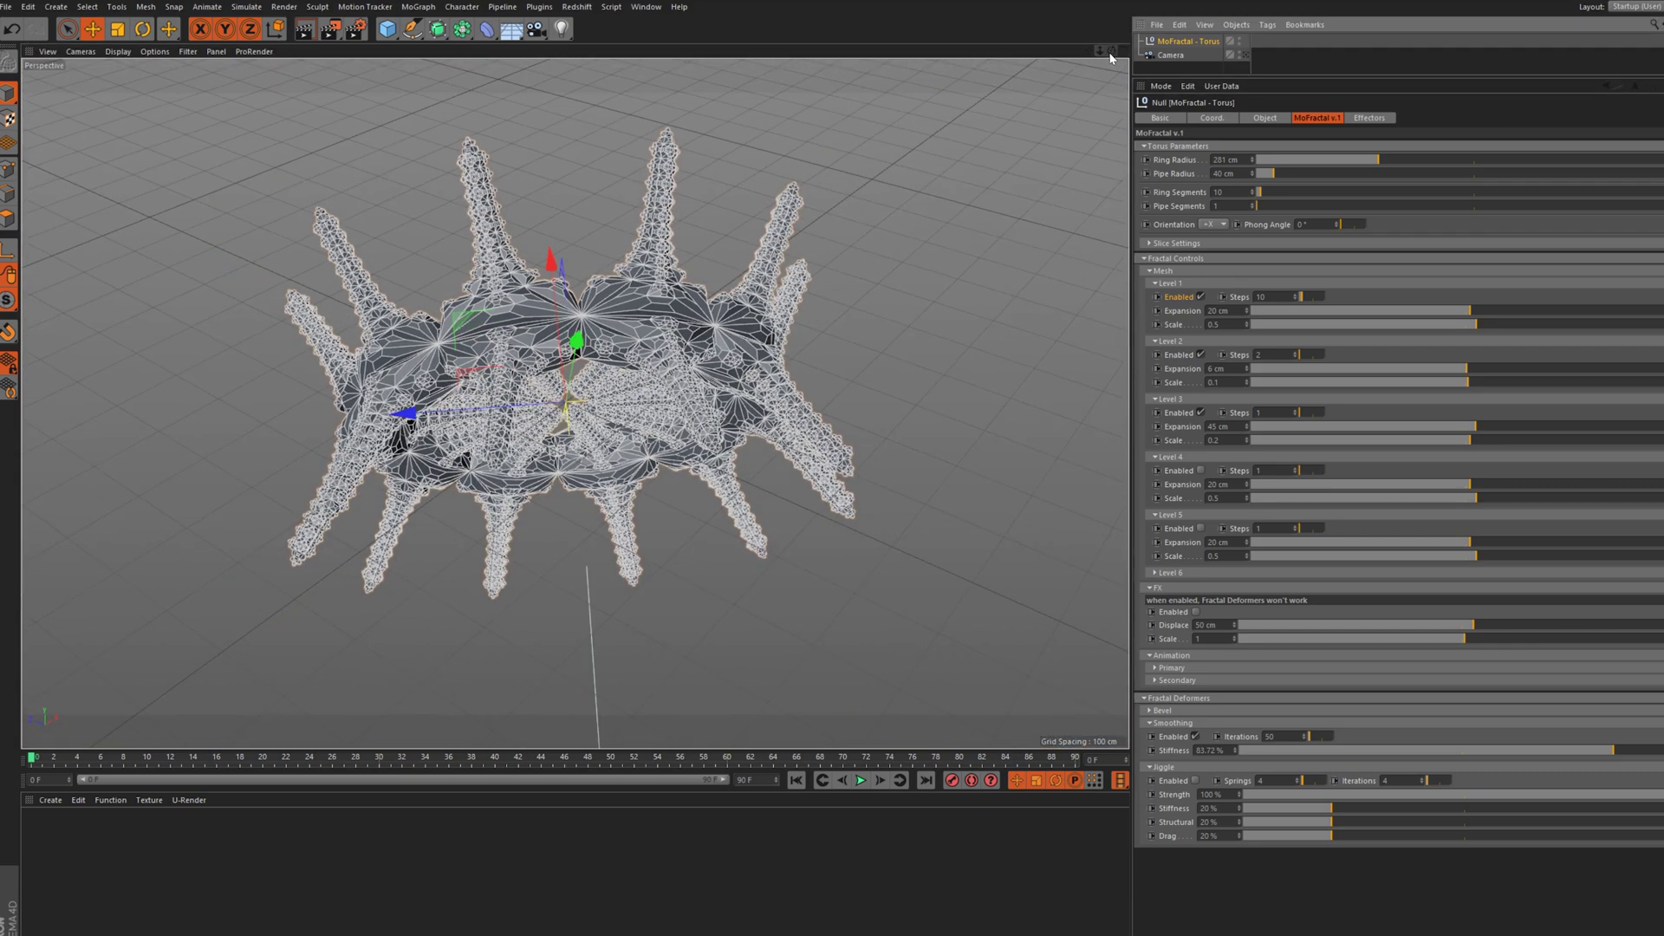
pyautogui.moveTo(1112, 57); pyautogui.dragTo(1114, 55)
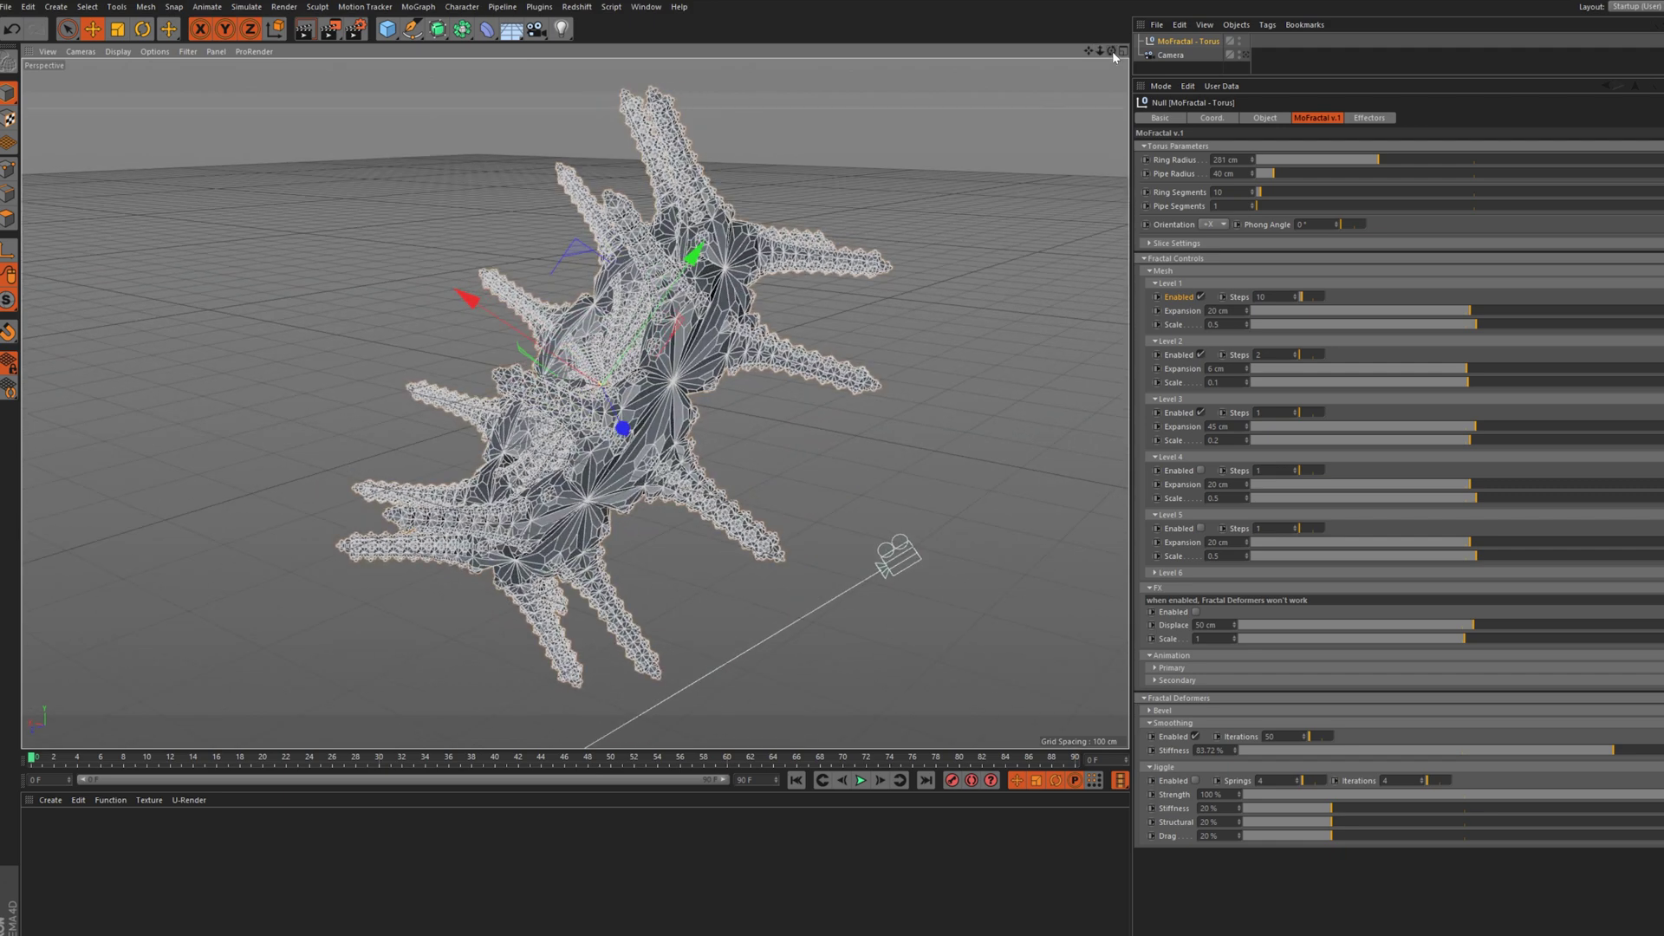
pyautogui.click(1212, 119)
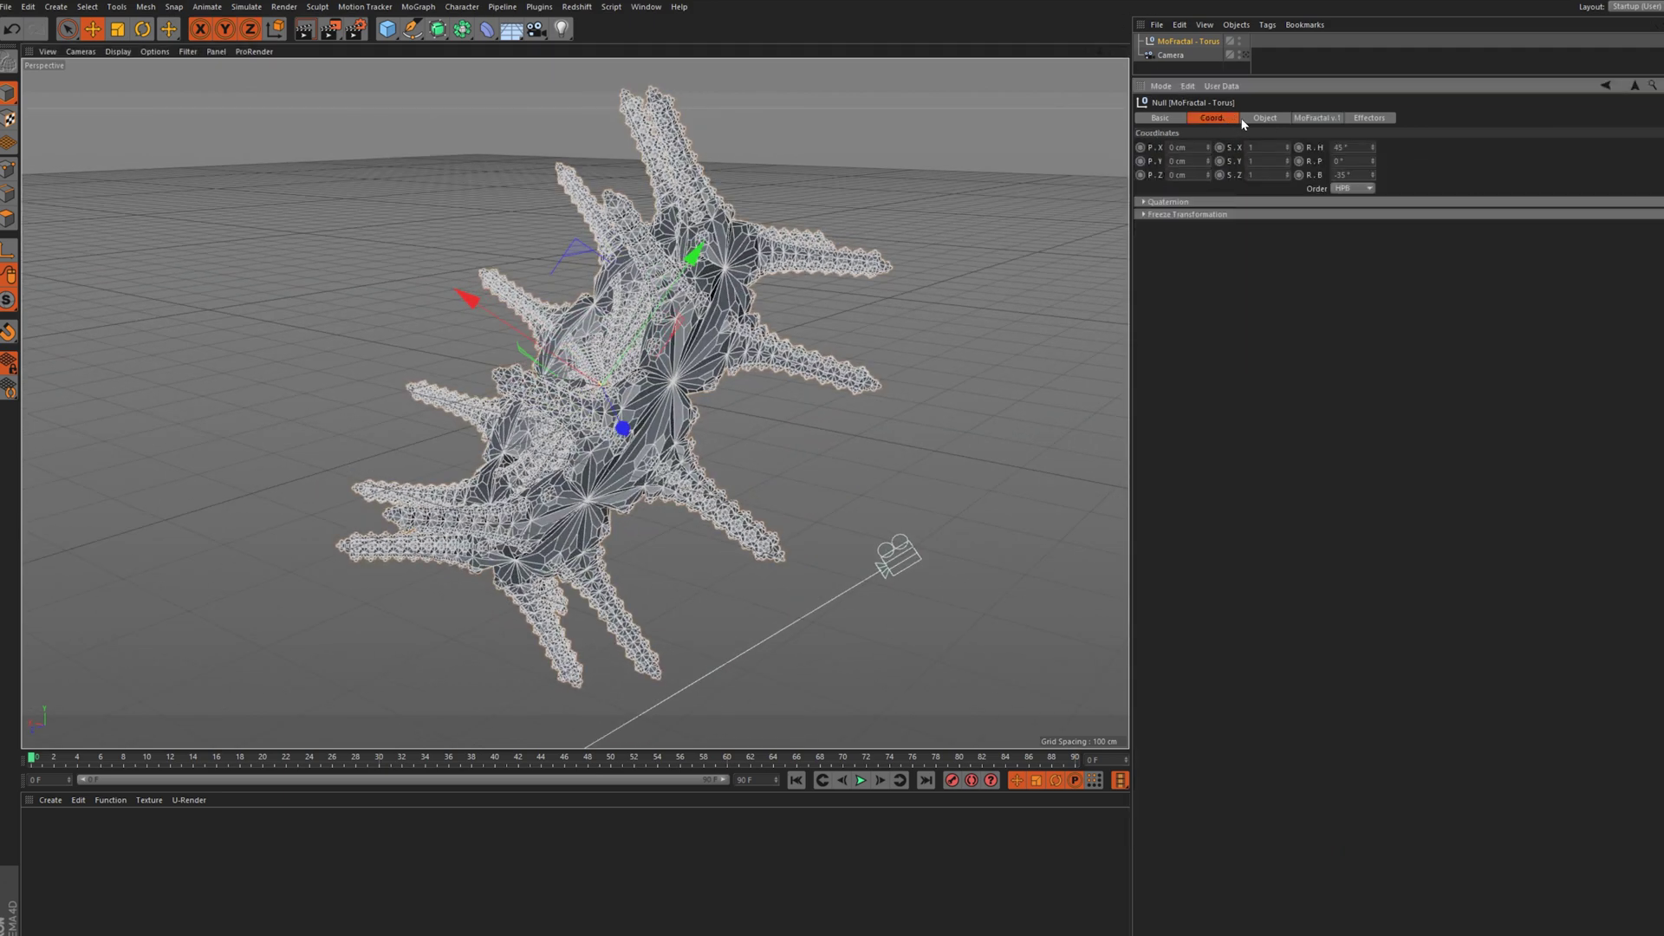
pyautogui.press('Tab')
pyautogui.press('Tab')
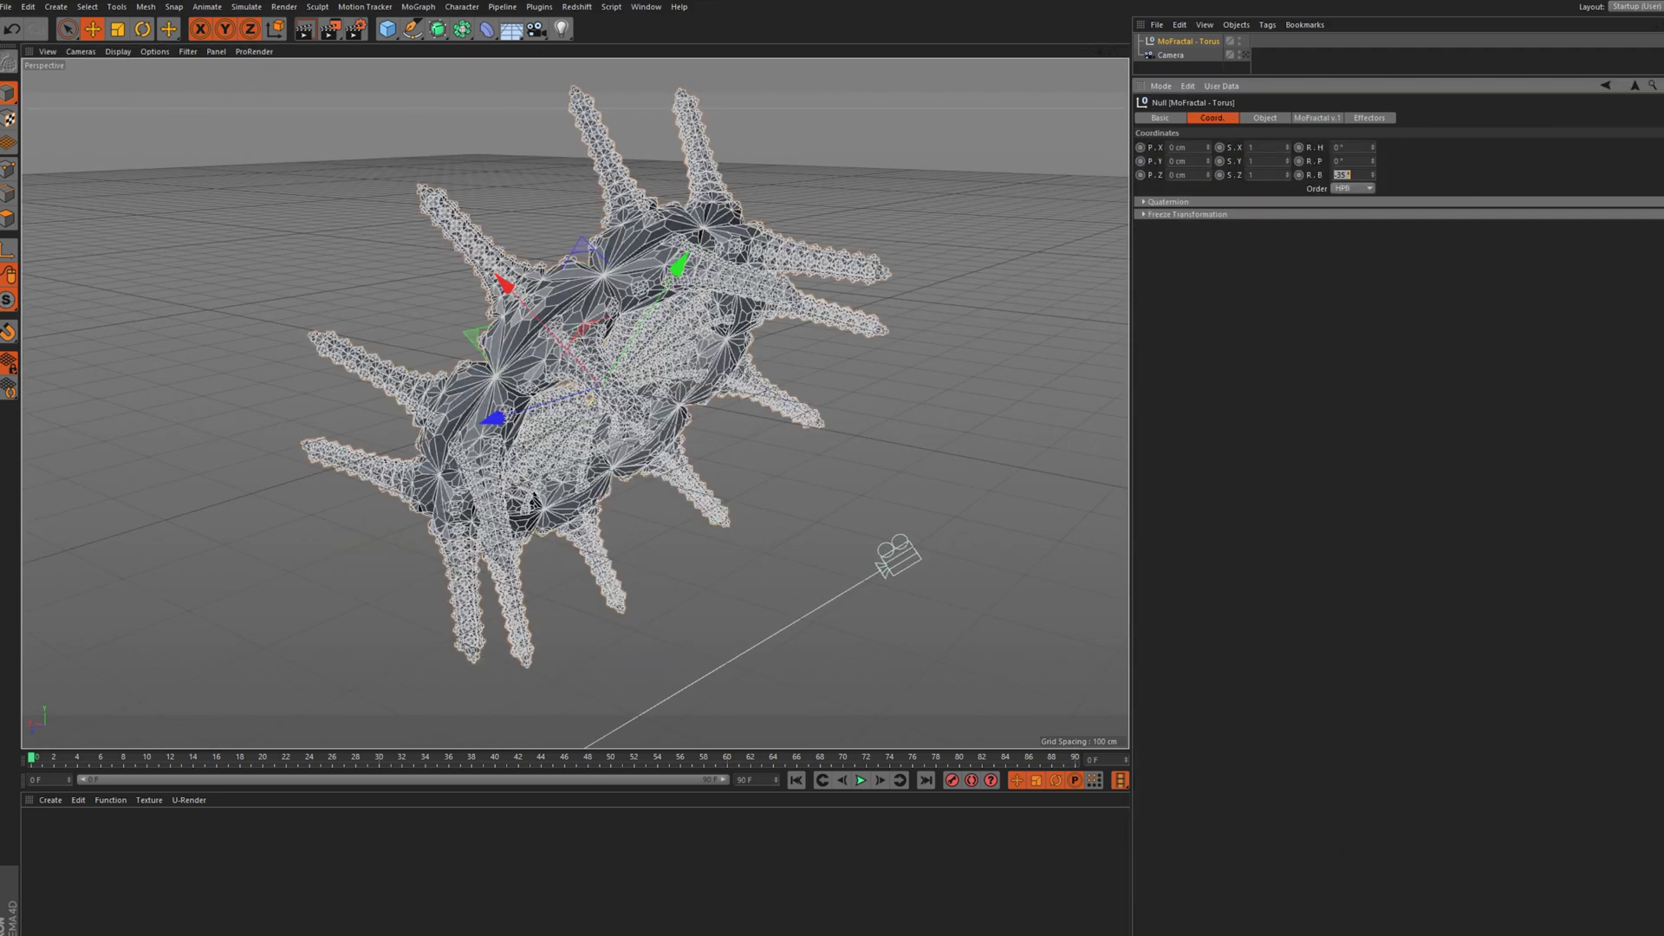
pyautogui.moveTo(1112, 52)
pyautogui.mouseDown()
pyautogui.moveTo(902, 54)
pyautogui.moveTo(1126, 52)
pyautogui.mouseUp()
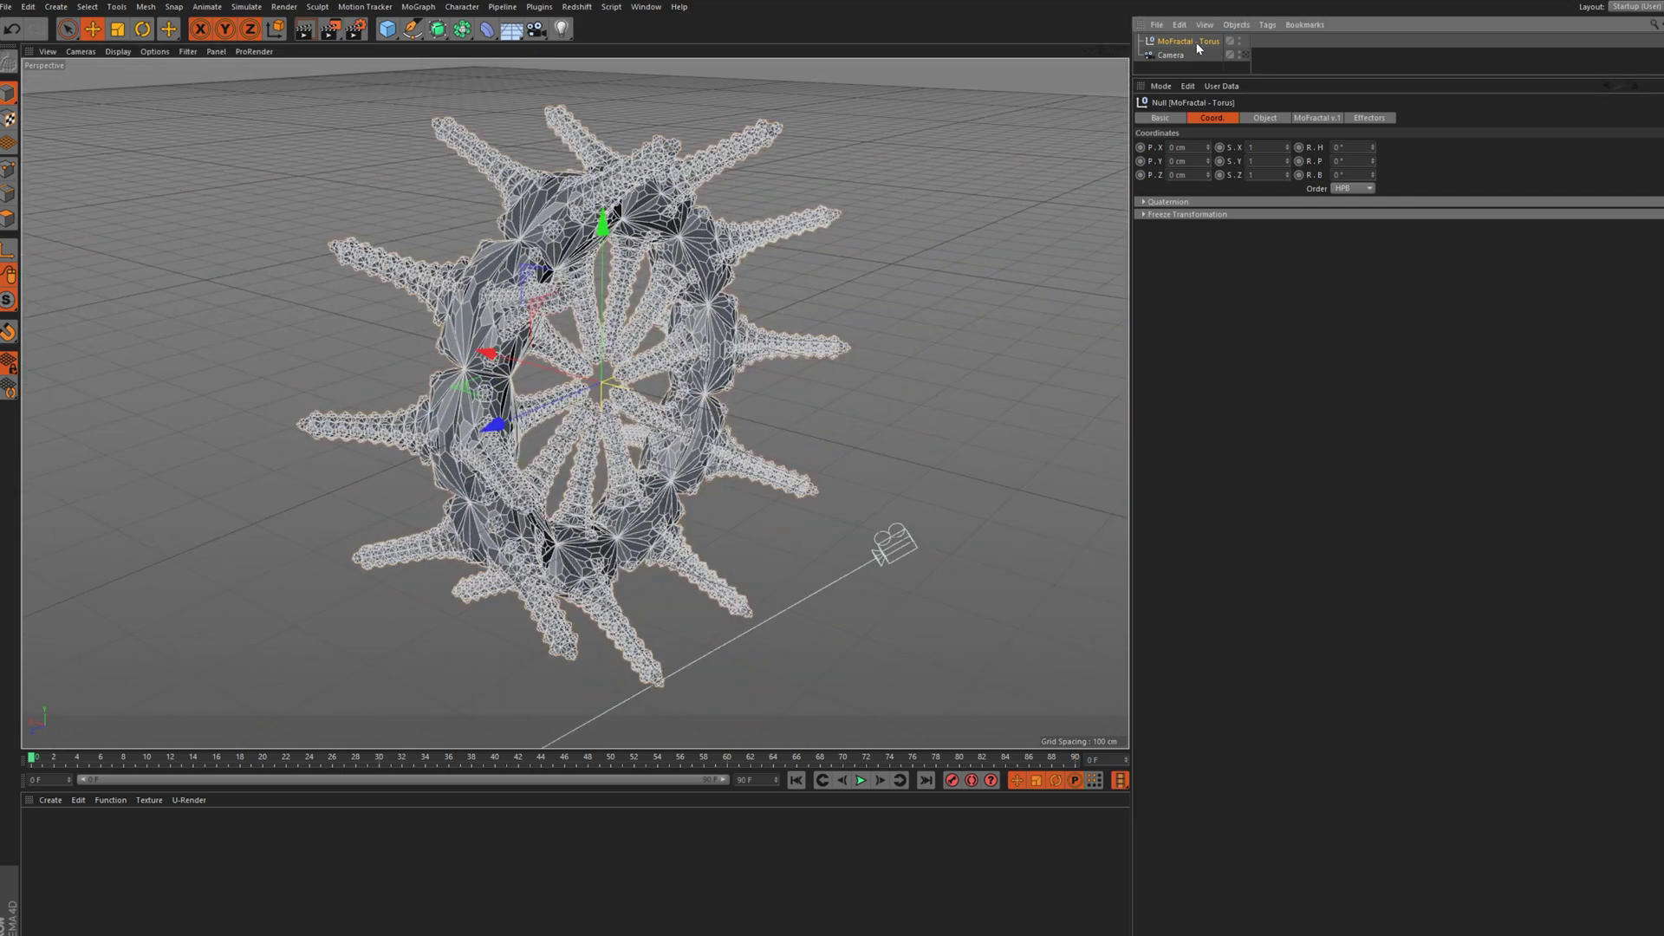
# Delete the torus and load MoFractal - Animated Preset #01 from the Content Browser's Animated Presets
pyautogui.press('Delete')
pyautogui.click(645, 6)
pyautogui.click(684, 78)
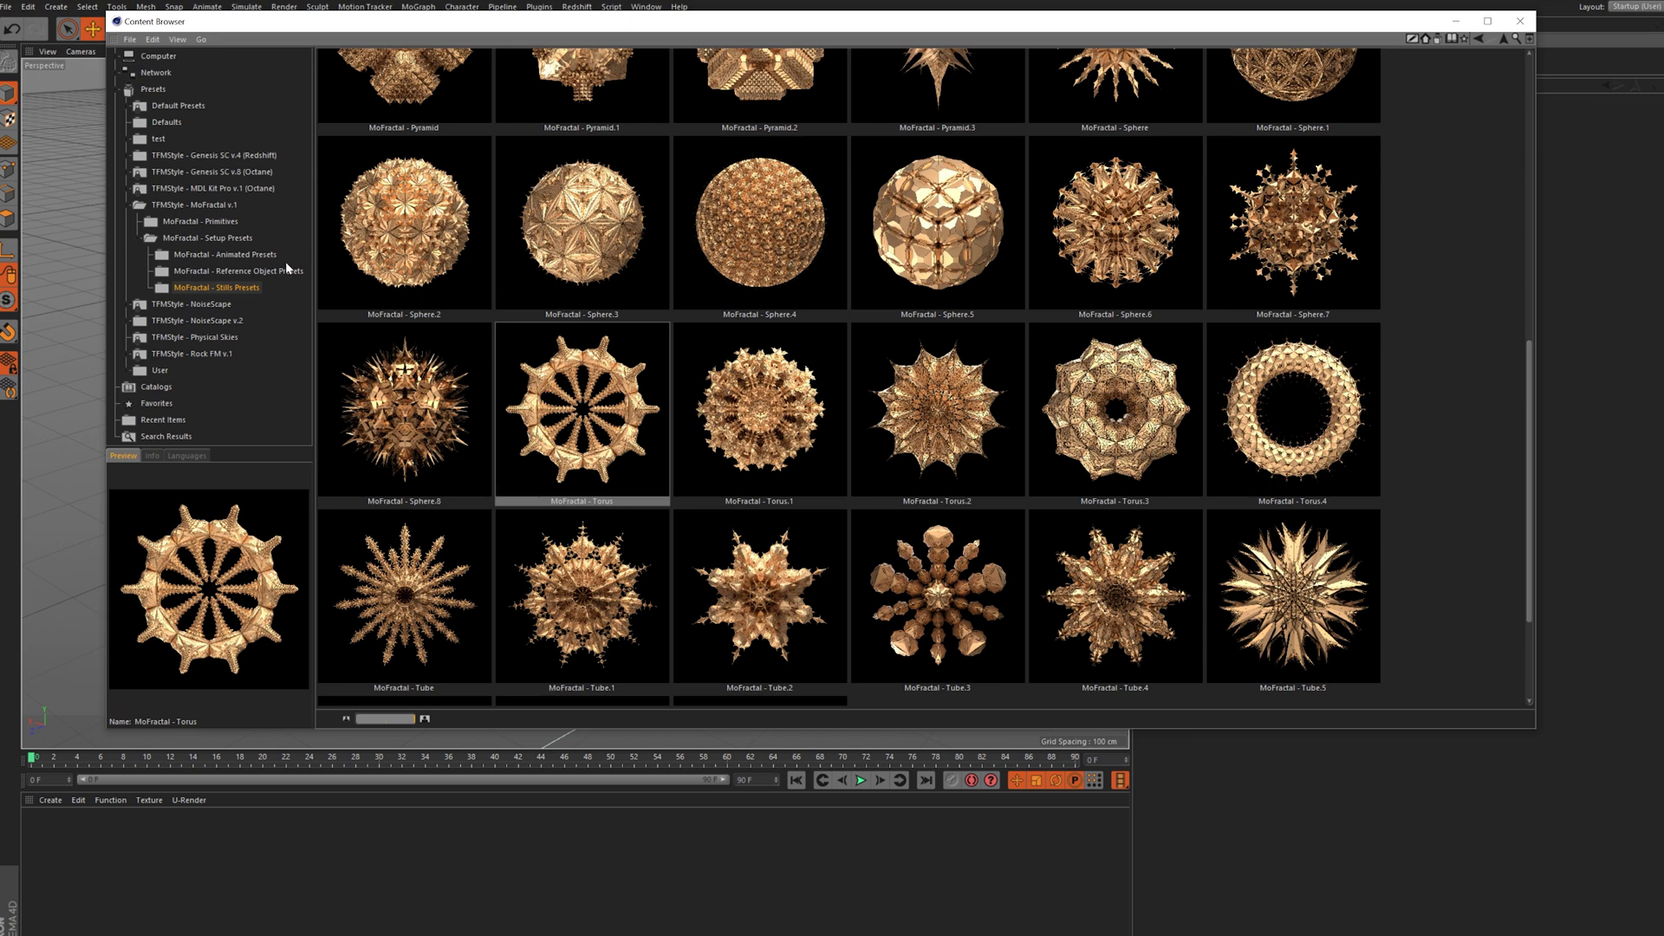
pyautogui.click(242, 257)
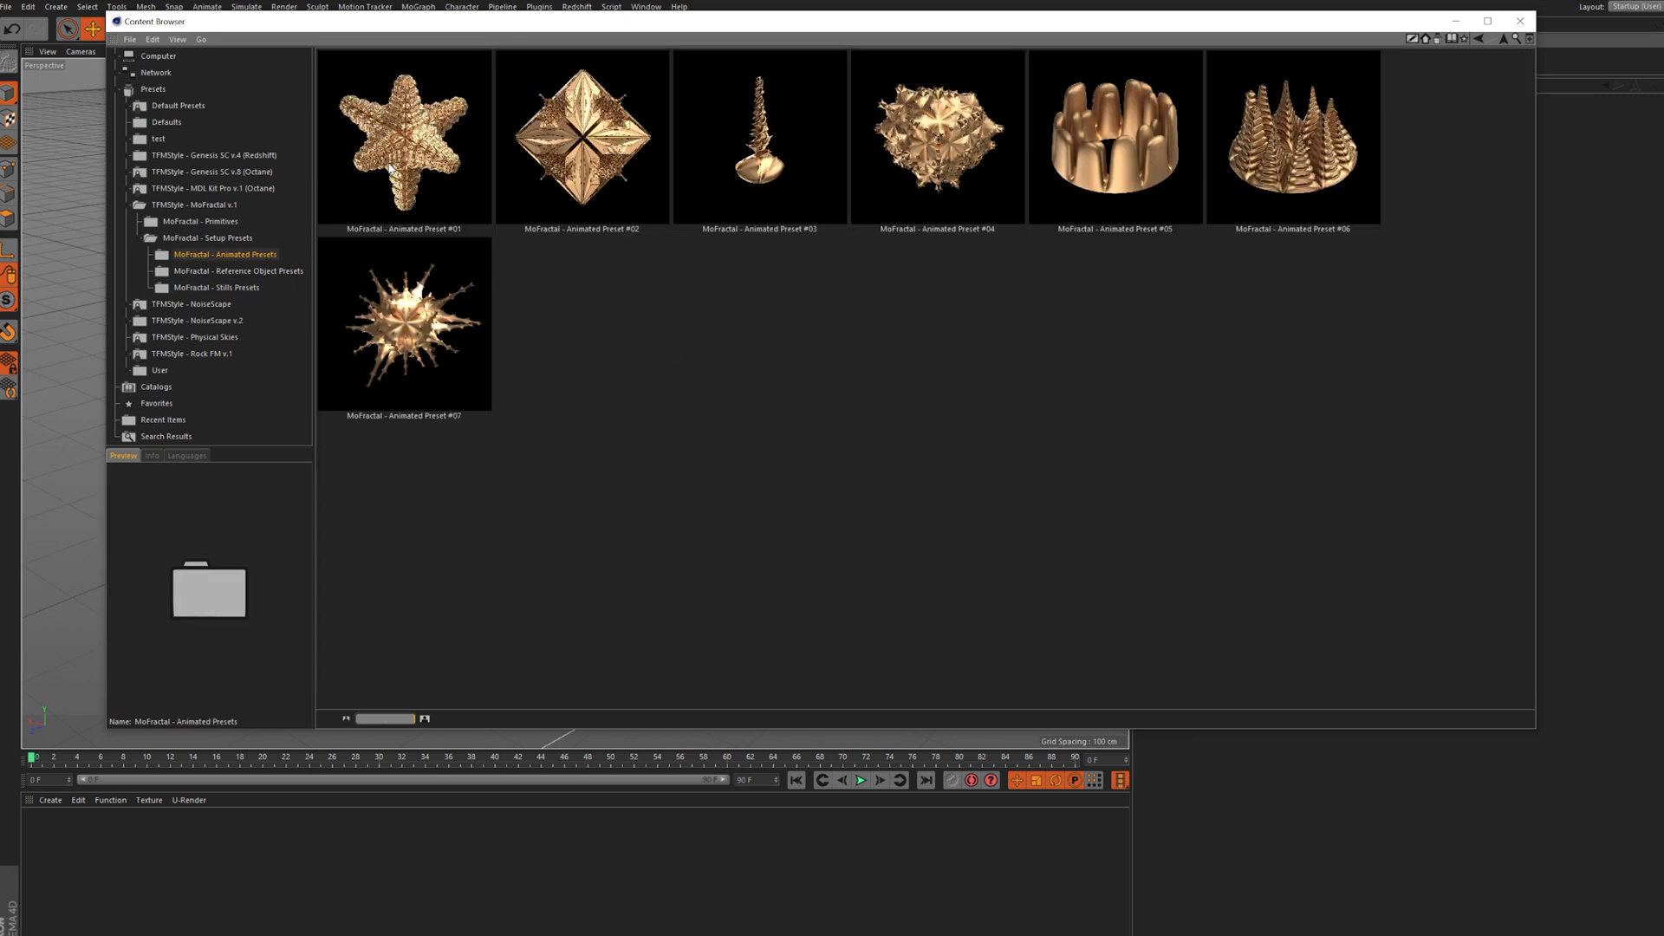
pyautogui.click(407, 124)
pyautogui.moveTo(693, 20); pyautogui.dragTo(0, 174)
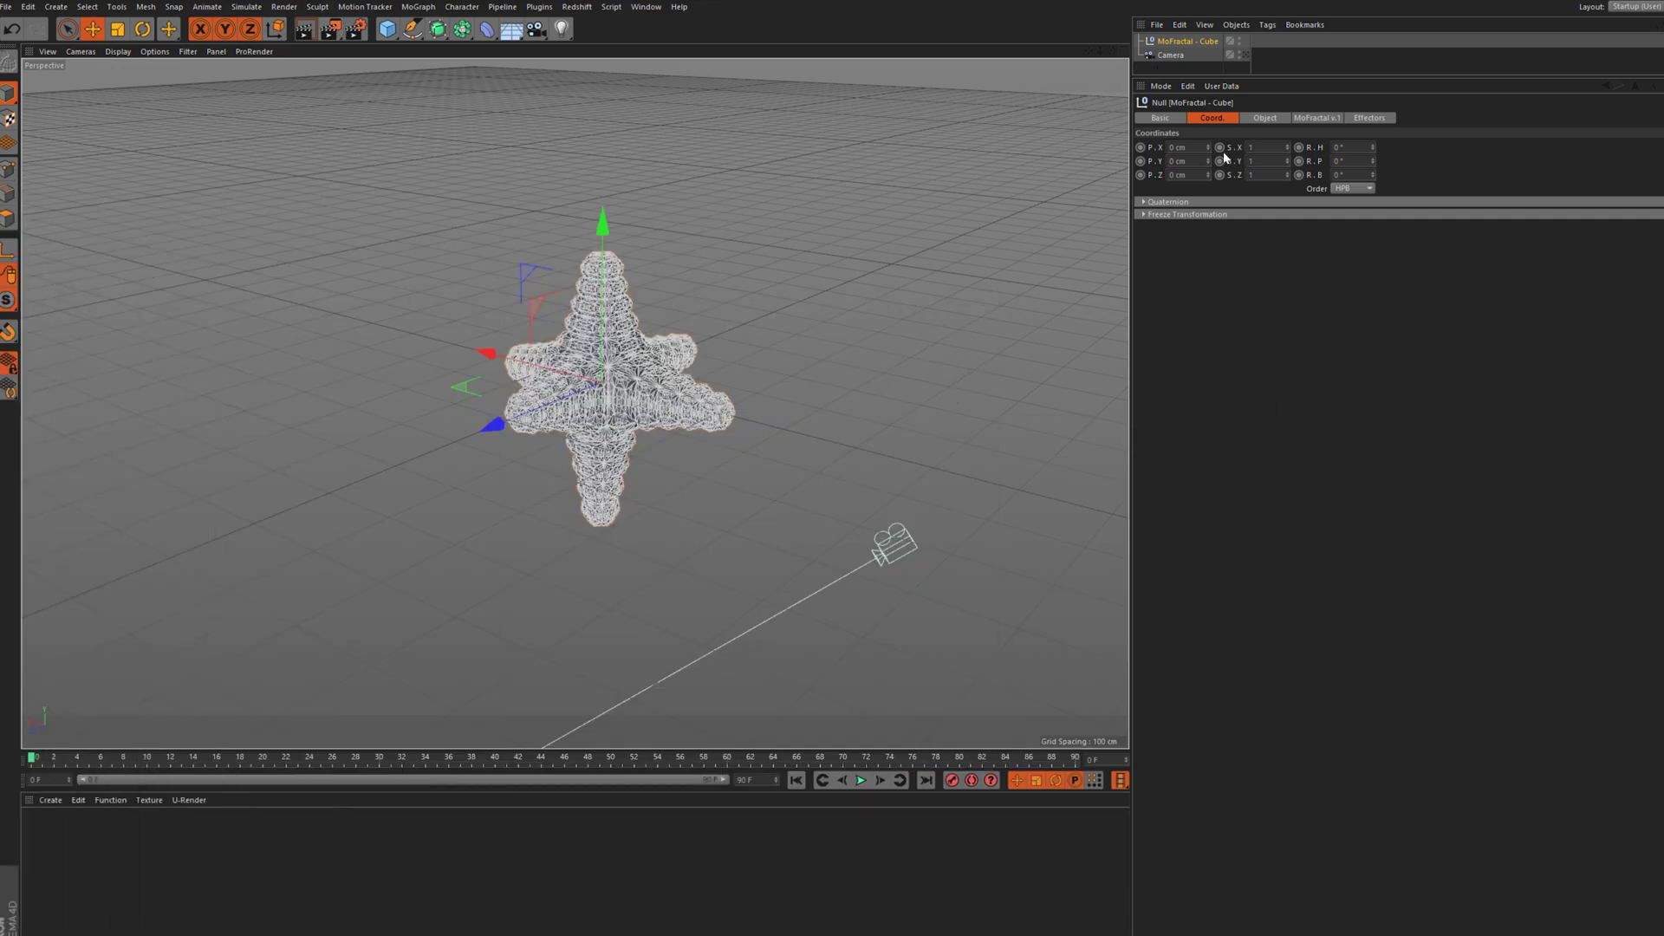
# Show the animated cube's MoFractal controls, play its animation and switch to the camera view
pyautogui.click(1304, 119)
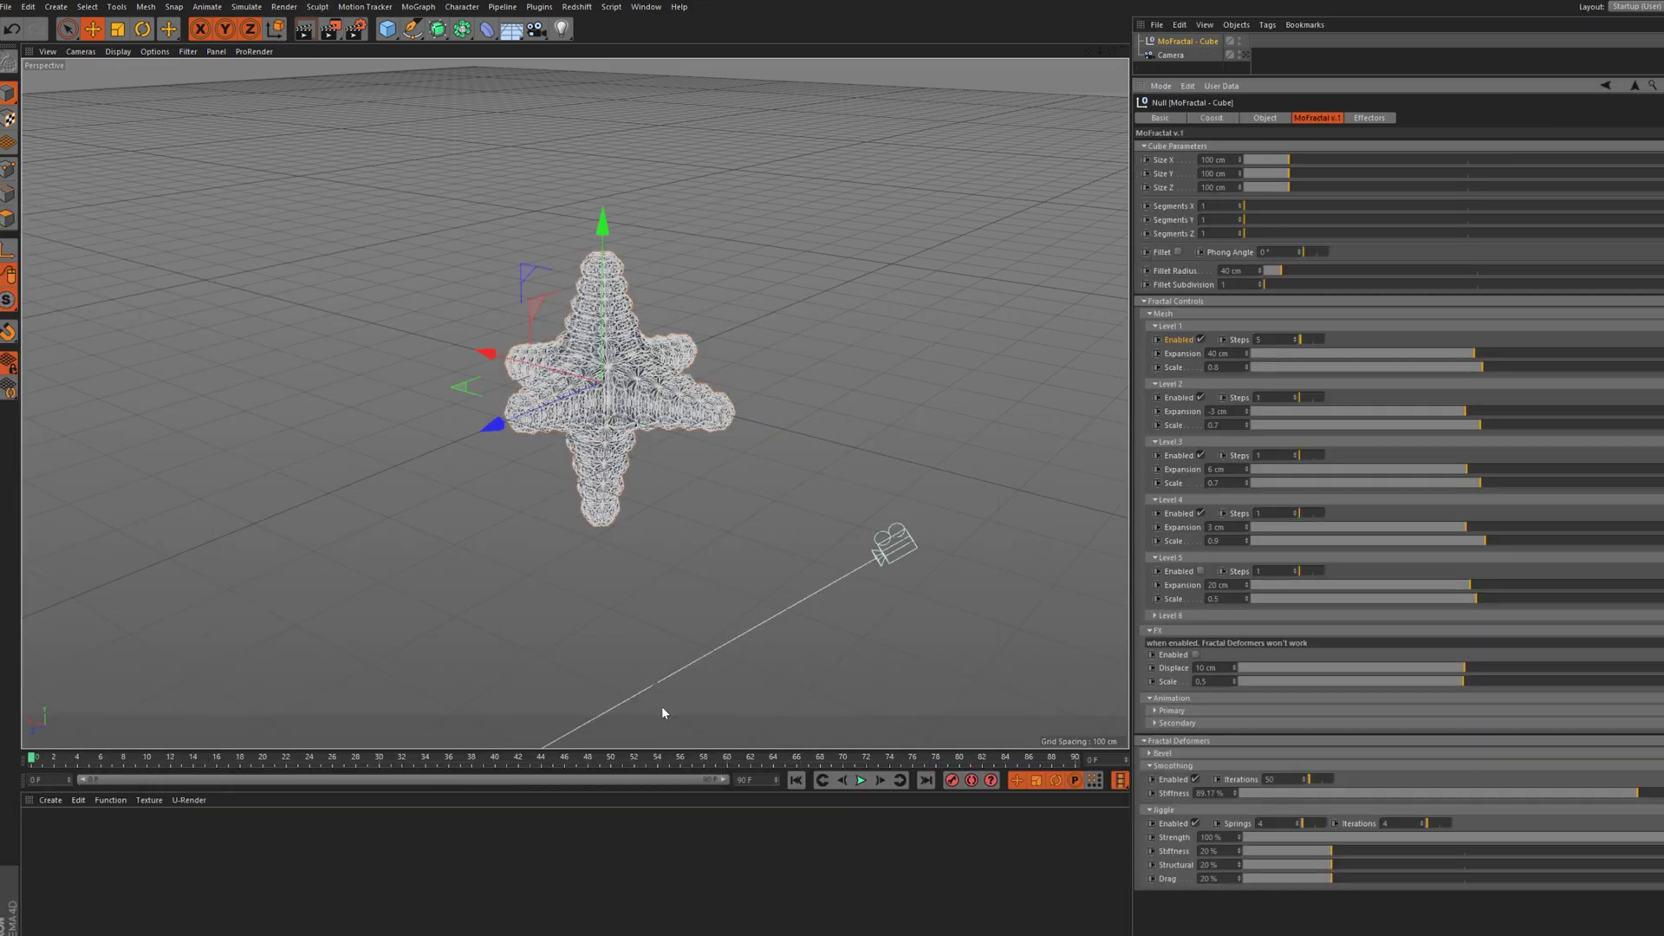
pyautogui.click(860, 780)
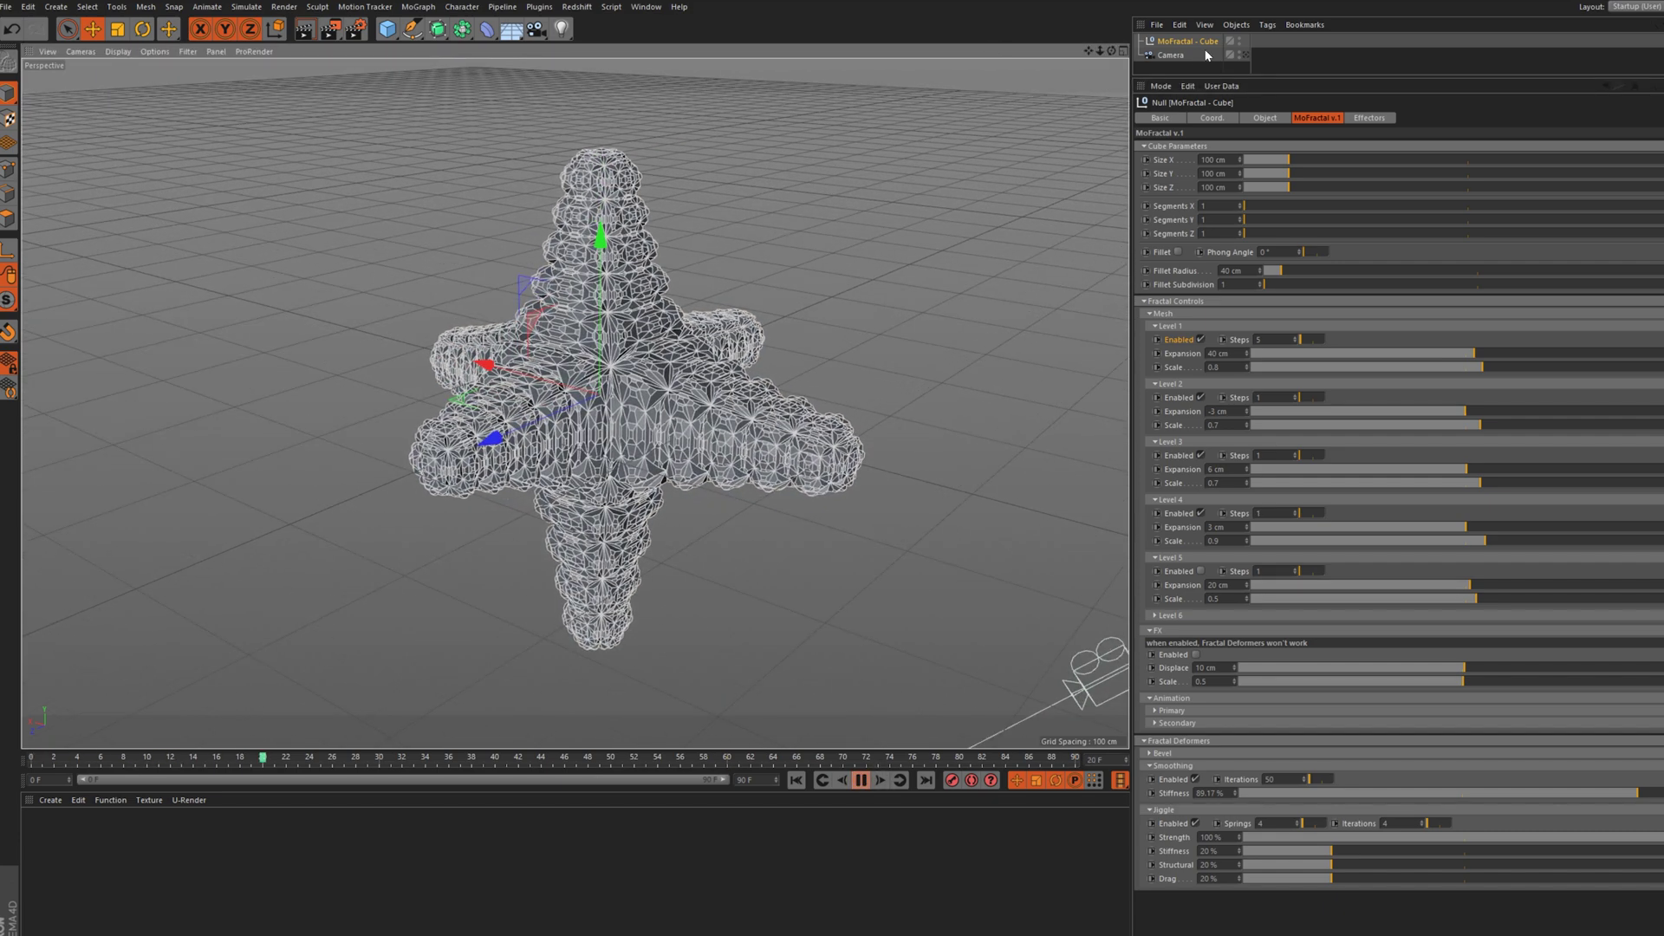
pyautogui.click(1246, 54)
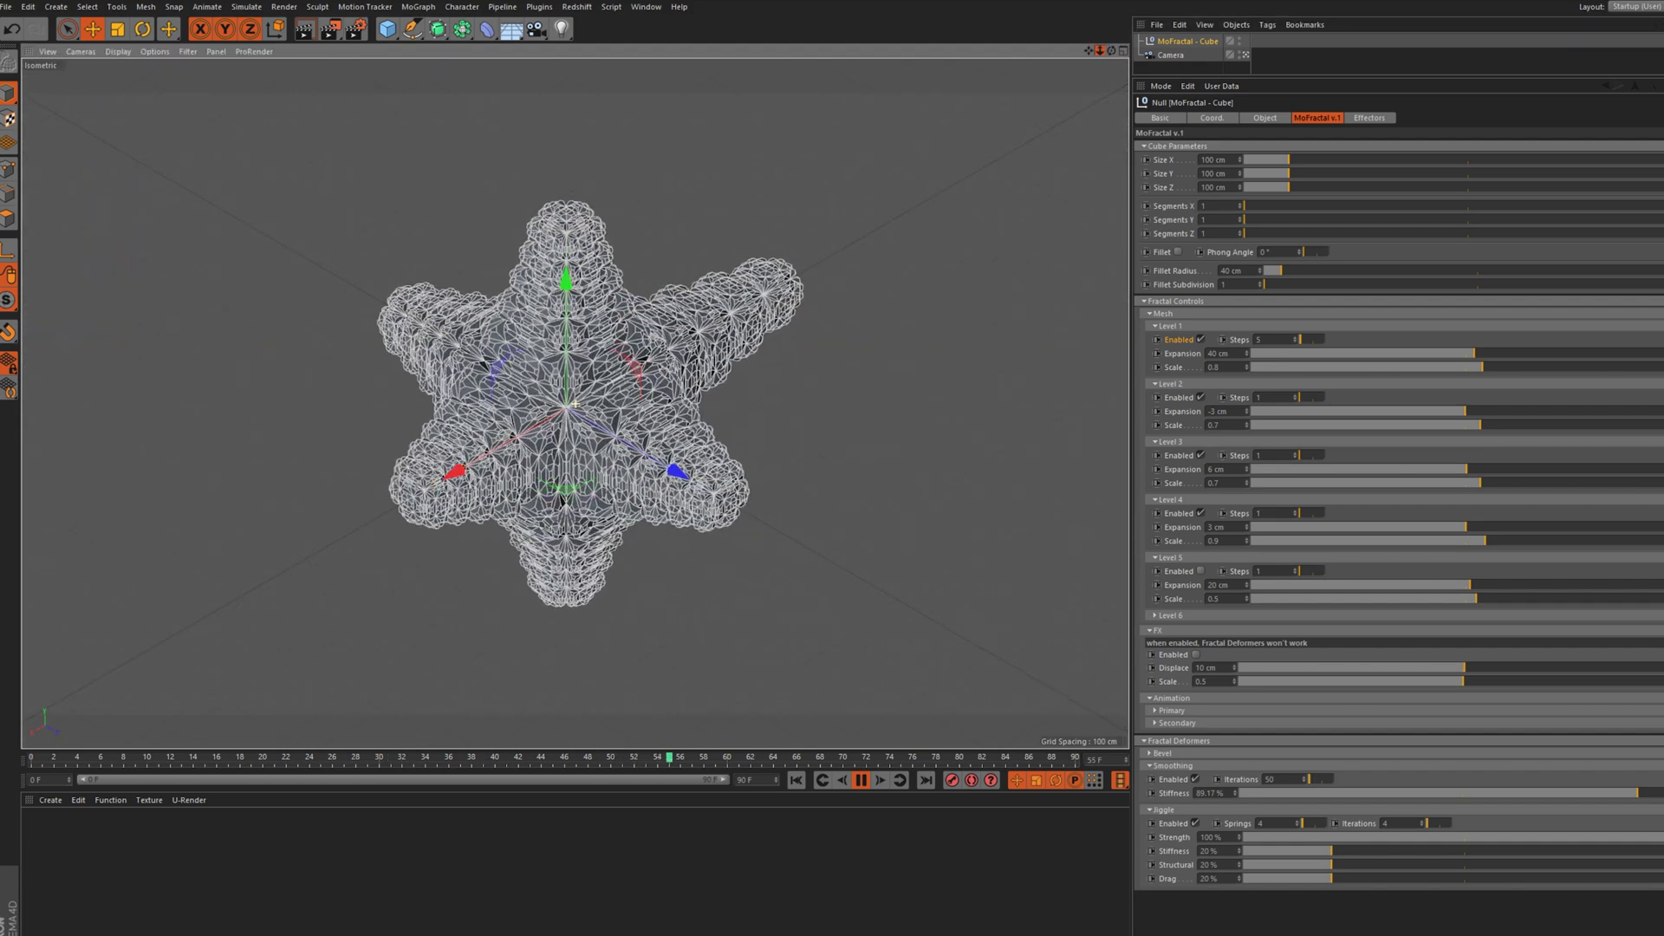
# Turn off the cube's Smoothing deformer and set expansion/scale to 112 cm/0.2 on Level 1, 61 cm/0.2 on Level 2 and 42 cm/0.3 on Level 3
pyautogui.click(1196, 779)
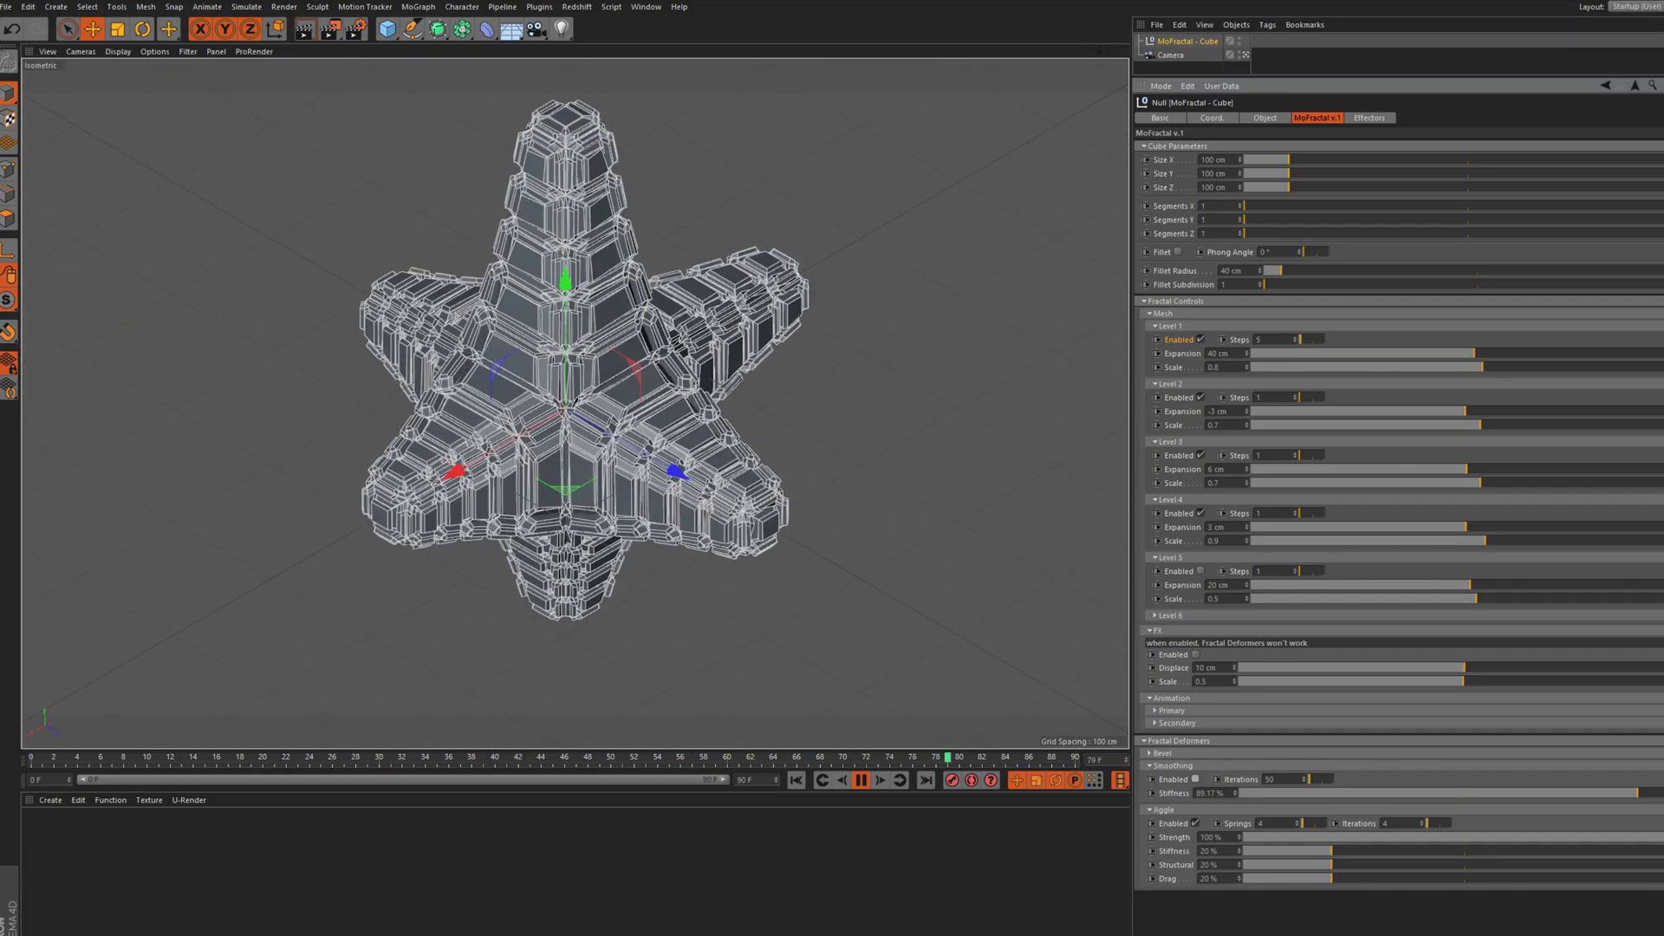
pyautogui.moveTo(1484, 366)
pyautogui.mouseDown()
pyautogui.moveTo(1469, 369)
pyautogui.moveTo(1489, 355)
pyautogui.mouseUp()
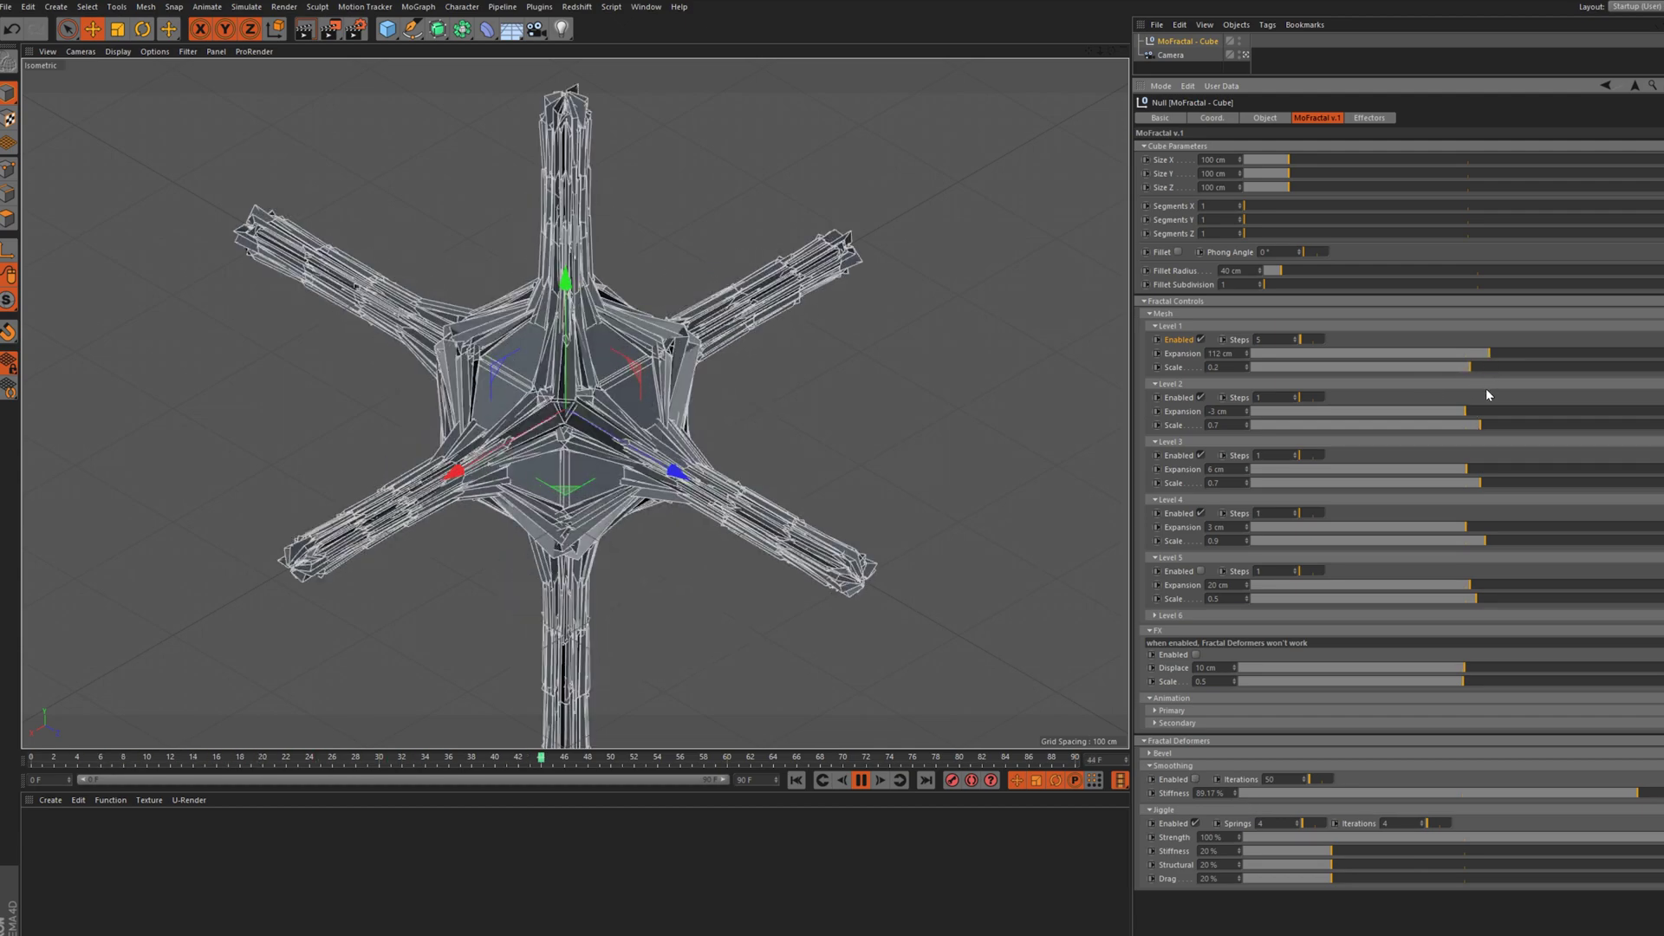
pyautogui.click(1479, 411)
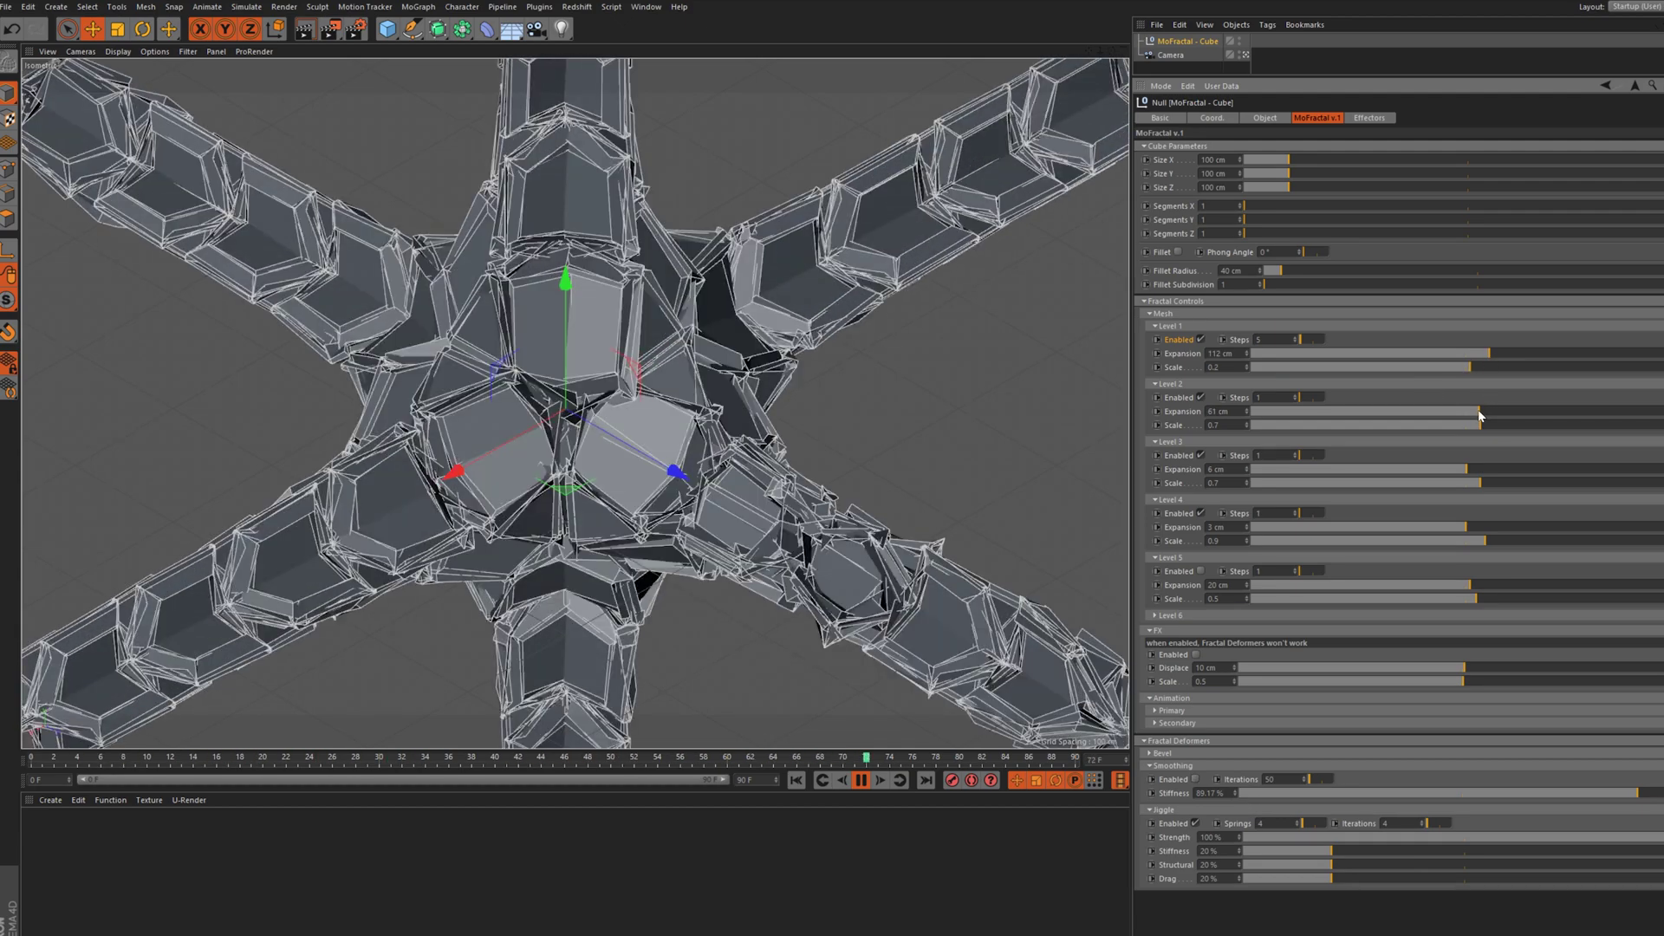
pyautogui.moveTo(1478, 425); pyautogui.dragTo(1472, 491)
pyautogui.click(1475, 471)
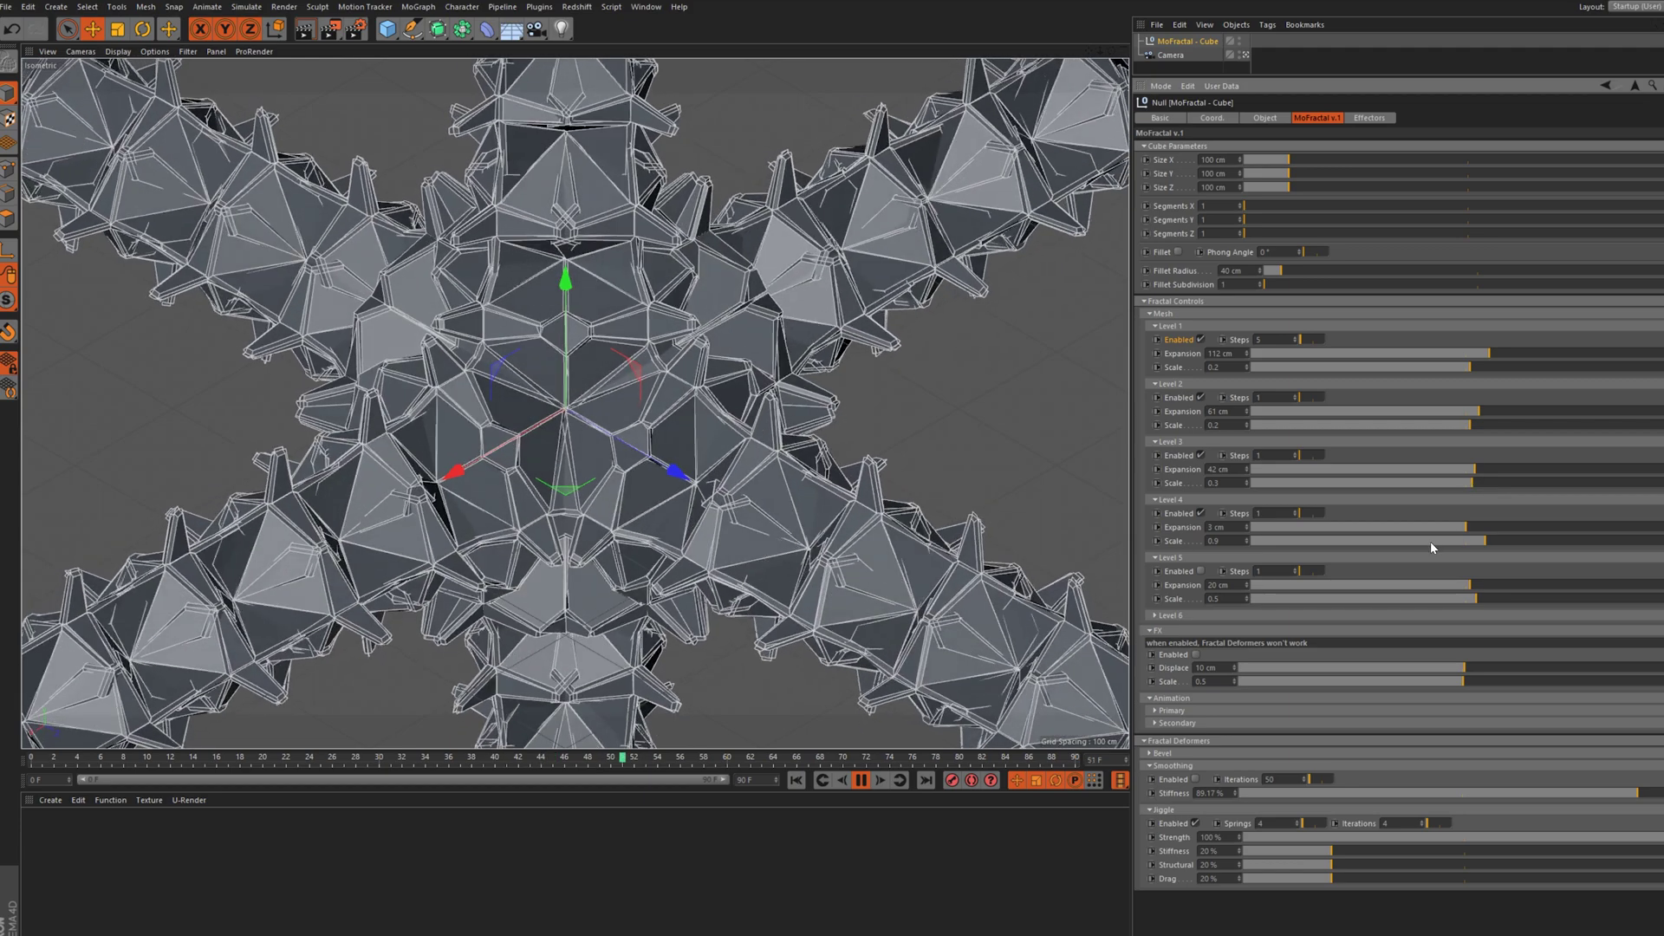
pyautogui.moveTo(1100, 51); pyautogui.dragTo(1066, 52)
# Delete the animated cube, load MoFractal - Reference Object Preset #01 from the Content Browser's Reference Object Presets, and return the timeline to frame 0
pyautogui.click(1174, 42)
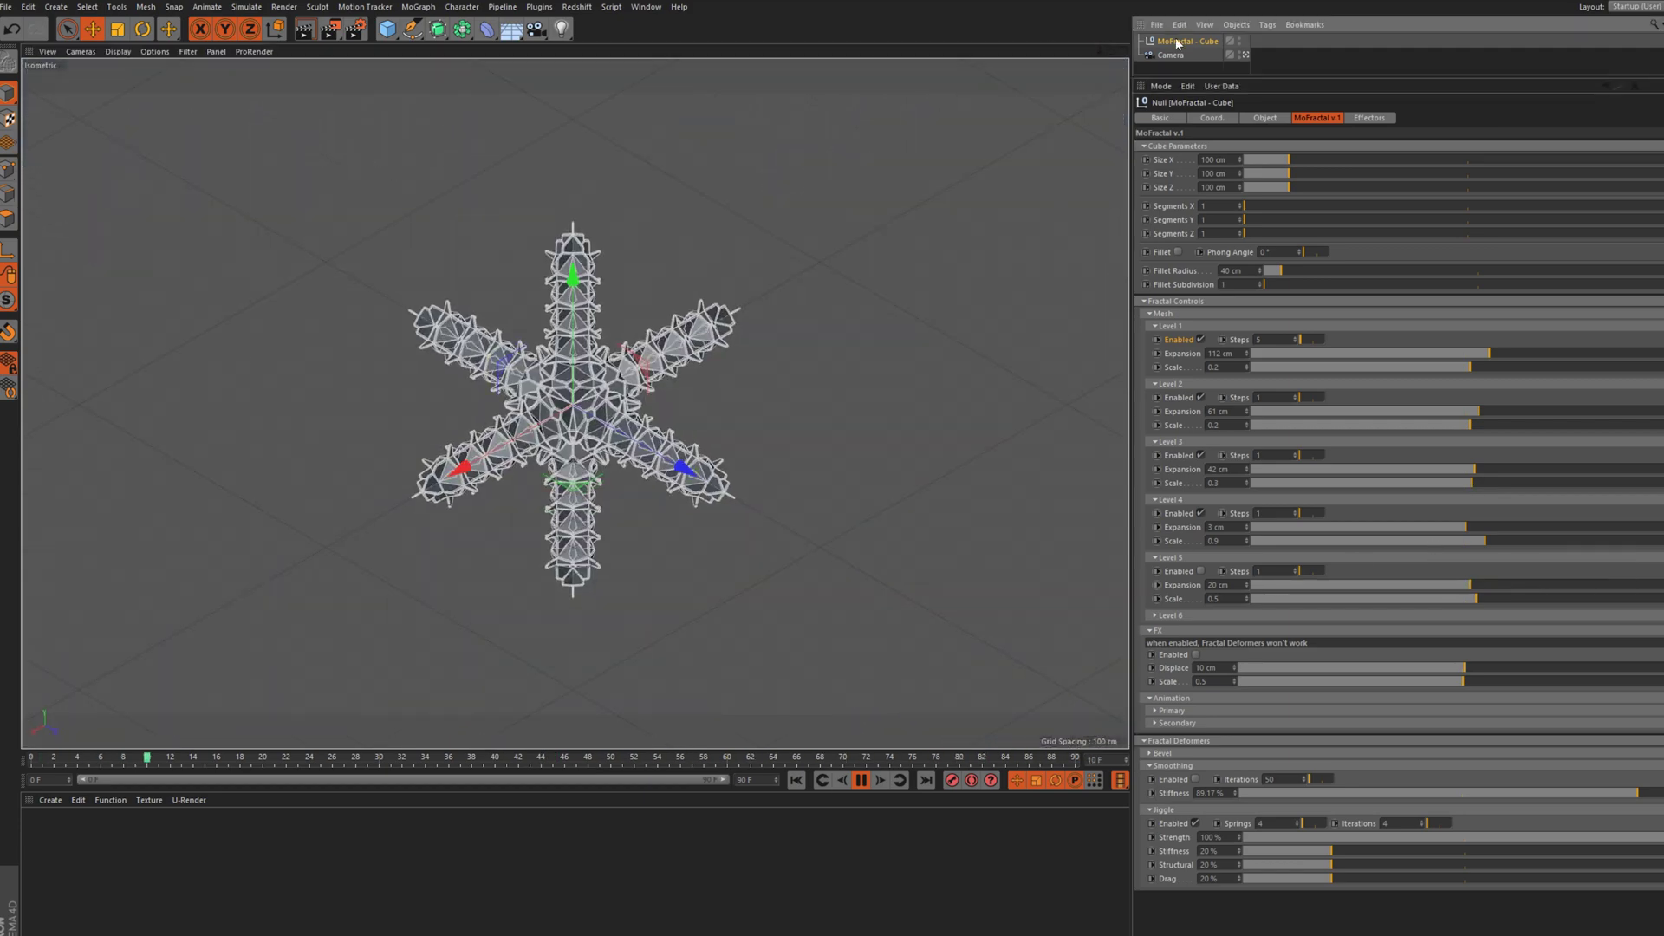
pyautogui.press('Delete')
pyautogui.moveTo(0, 202); pyautogui.dragTo(1287, 161)
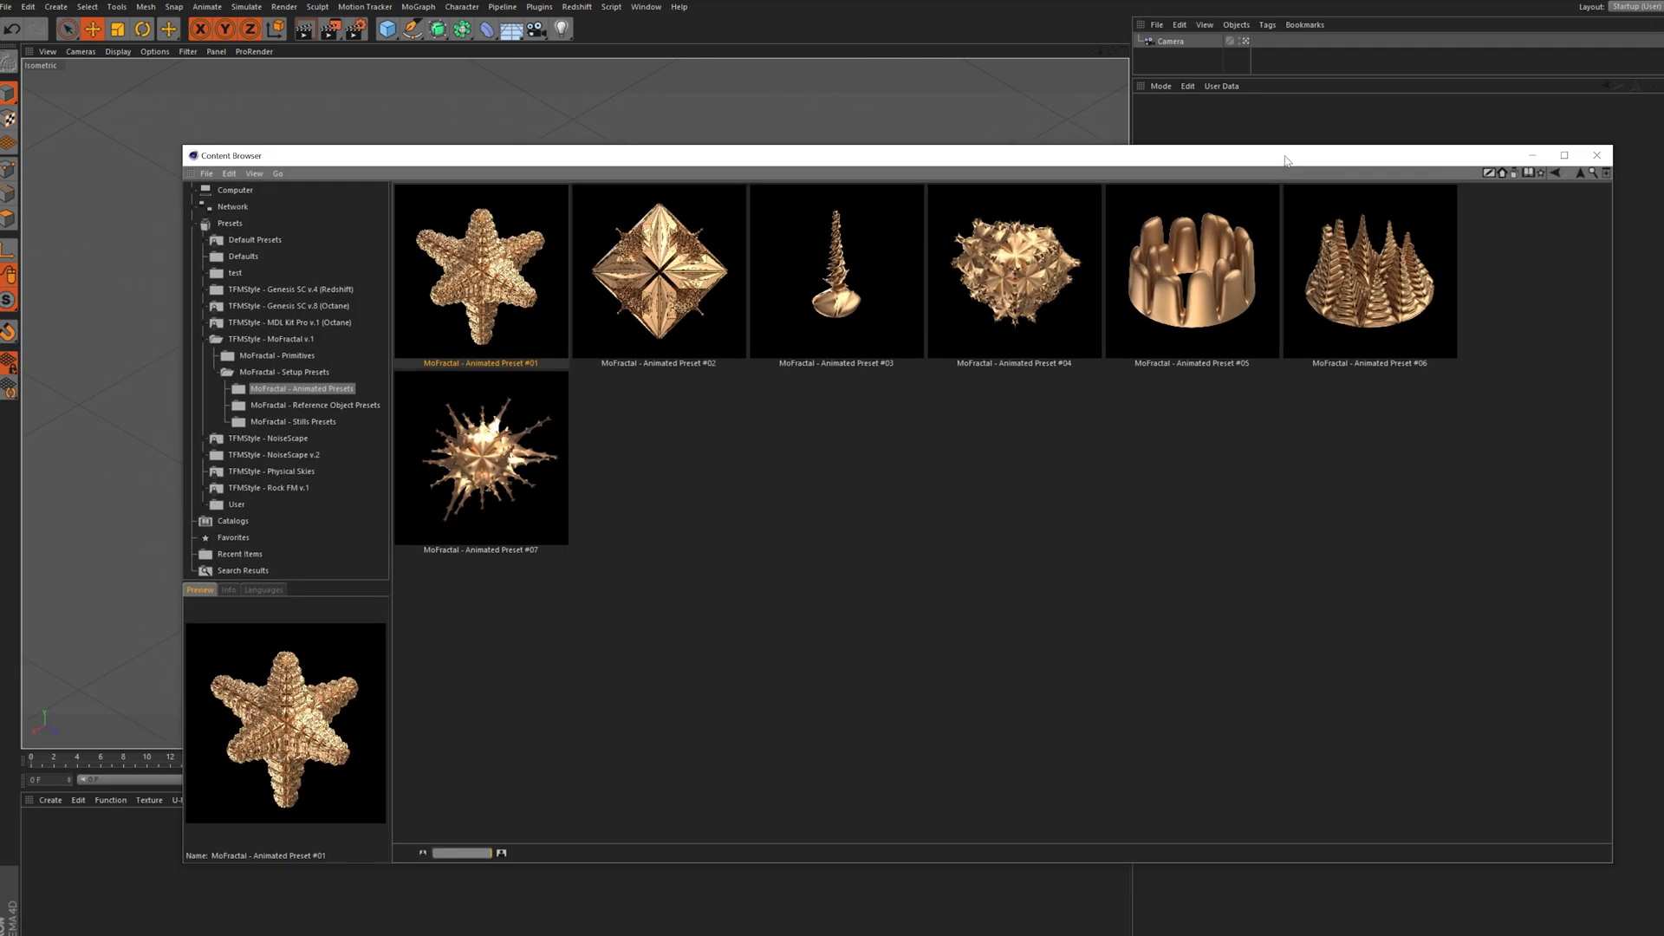
pyautogui.click(325, 406)
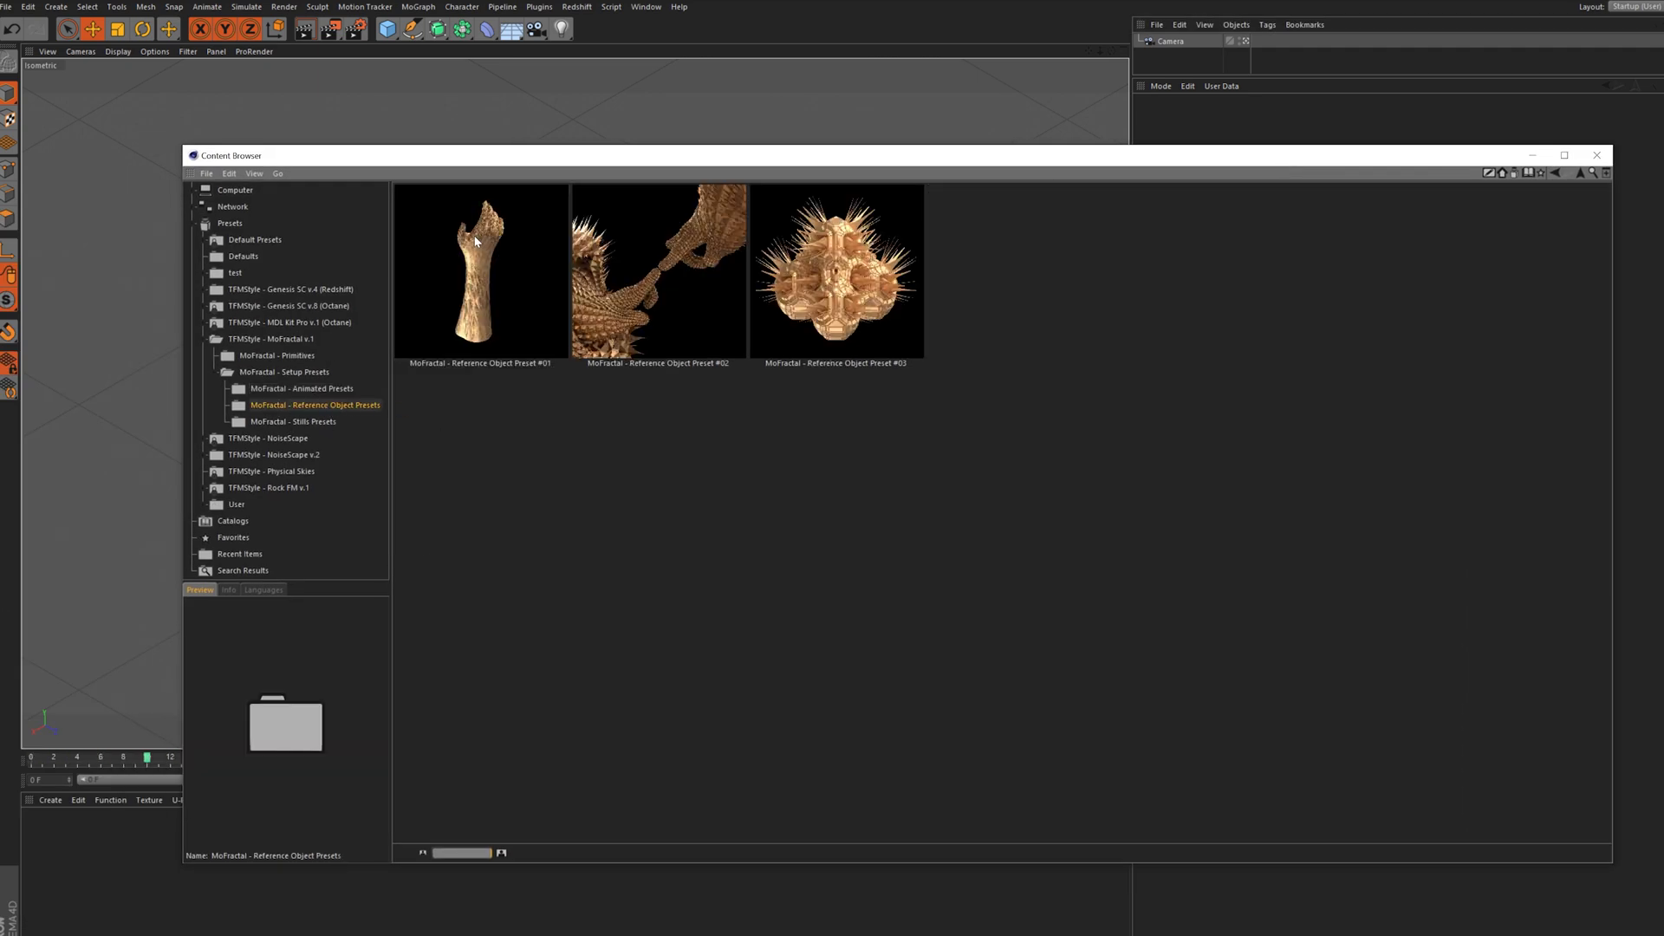
pyautogui.doubleClick(499, 285)
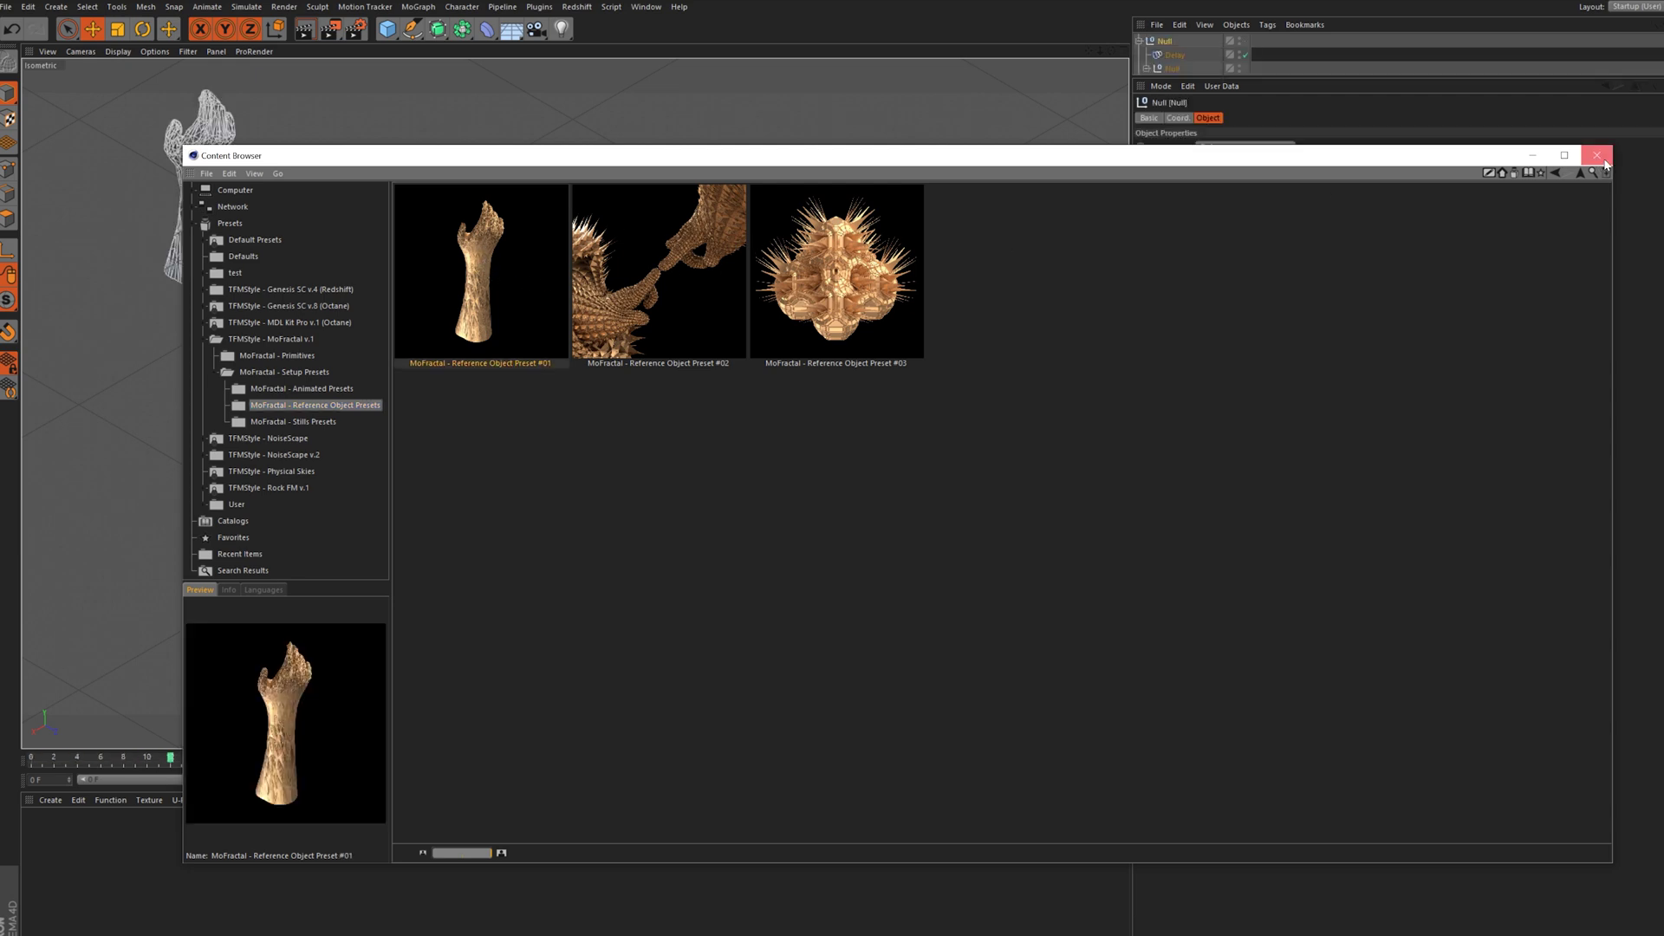
pyautogui.click(1605, 163)
pyautogui.click(795, 781)
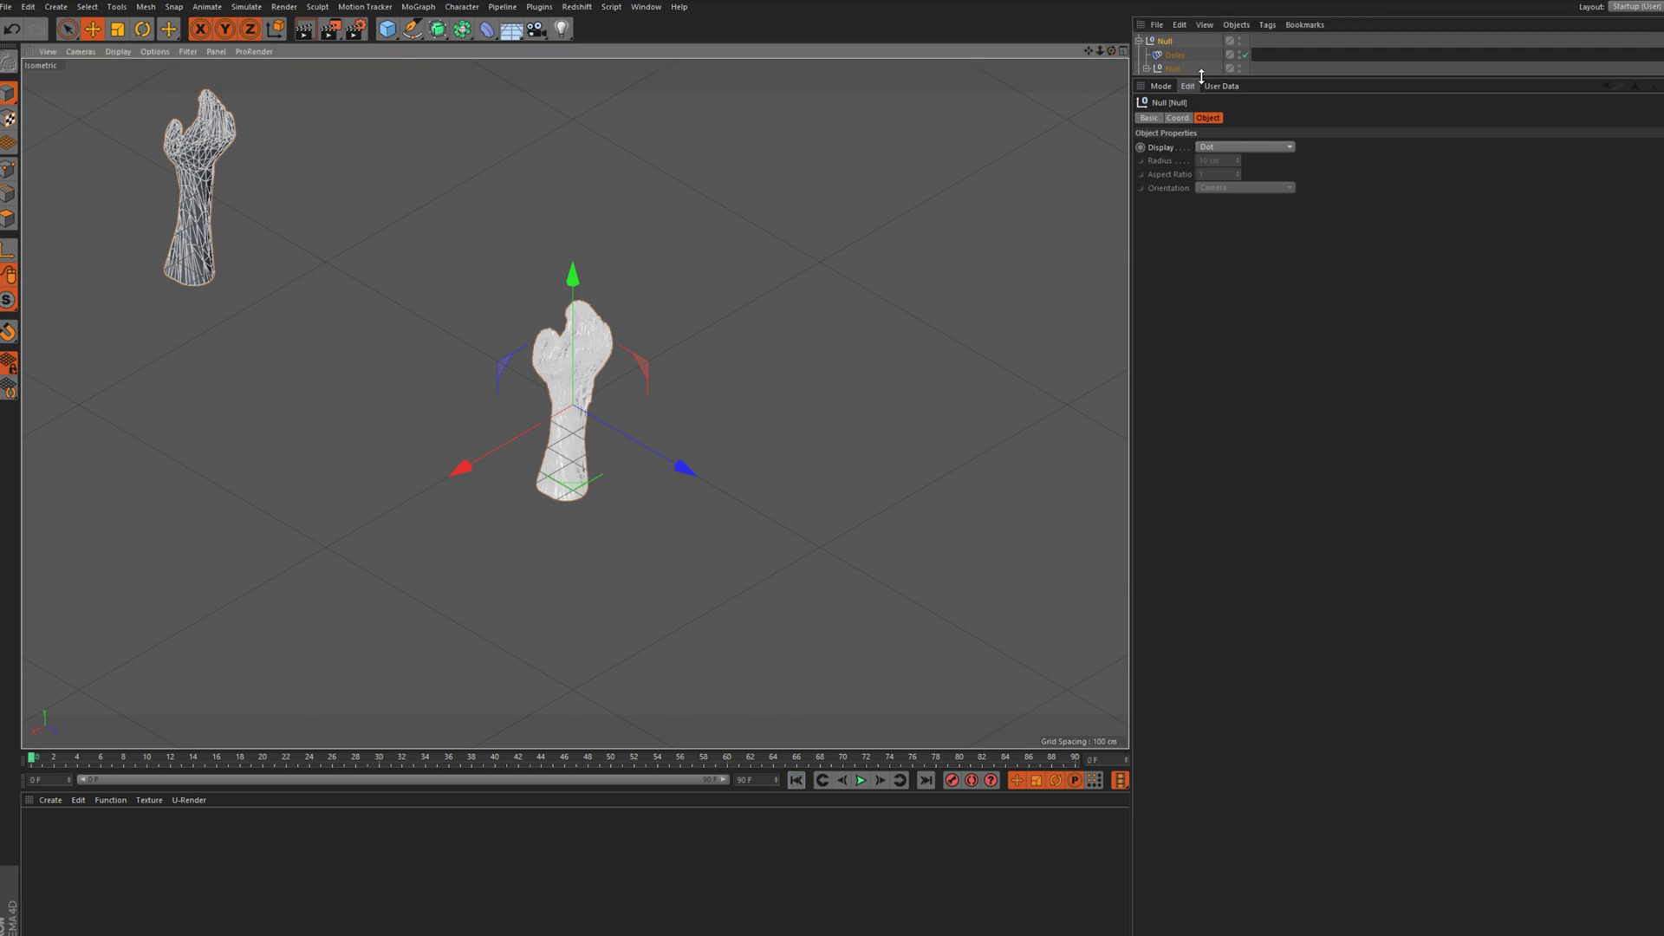
# Reveal the preset's full object hierarchy, leave the camera view and show the MoFractal - Reference object's controls beside both hands
pyautogui.moveTo(1199, 74); pyautogui.dragTo(1182, 268)
pyautogui.click(1246, 112)
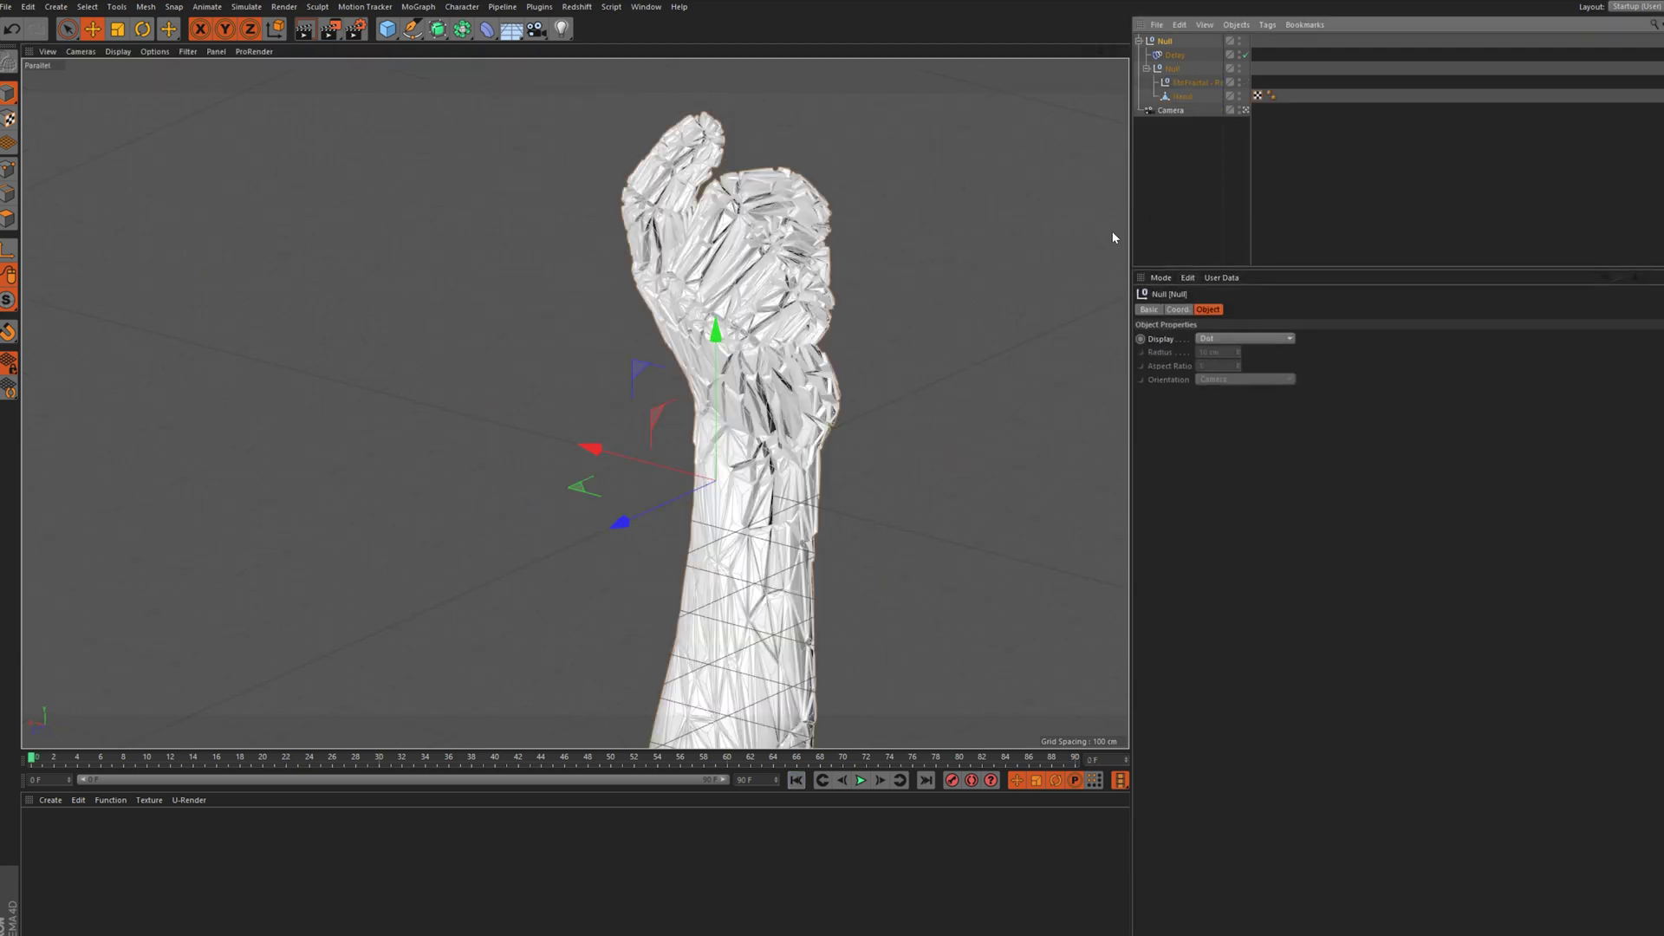
pyautogui.keyDown('alt'); pyautogui.moveTo(655, 482); pyautogui.dragTo(539, 402, button='middle'); pyautogui.keyUp('alt')
pyautogui.keyDown('alt'); pyautogui.moveTo(539, 401); pyautogui.dragTo(523, 406); pyautogui.keyUp('alt')
pyautogui.scroll(-6, 523, 406)
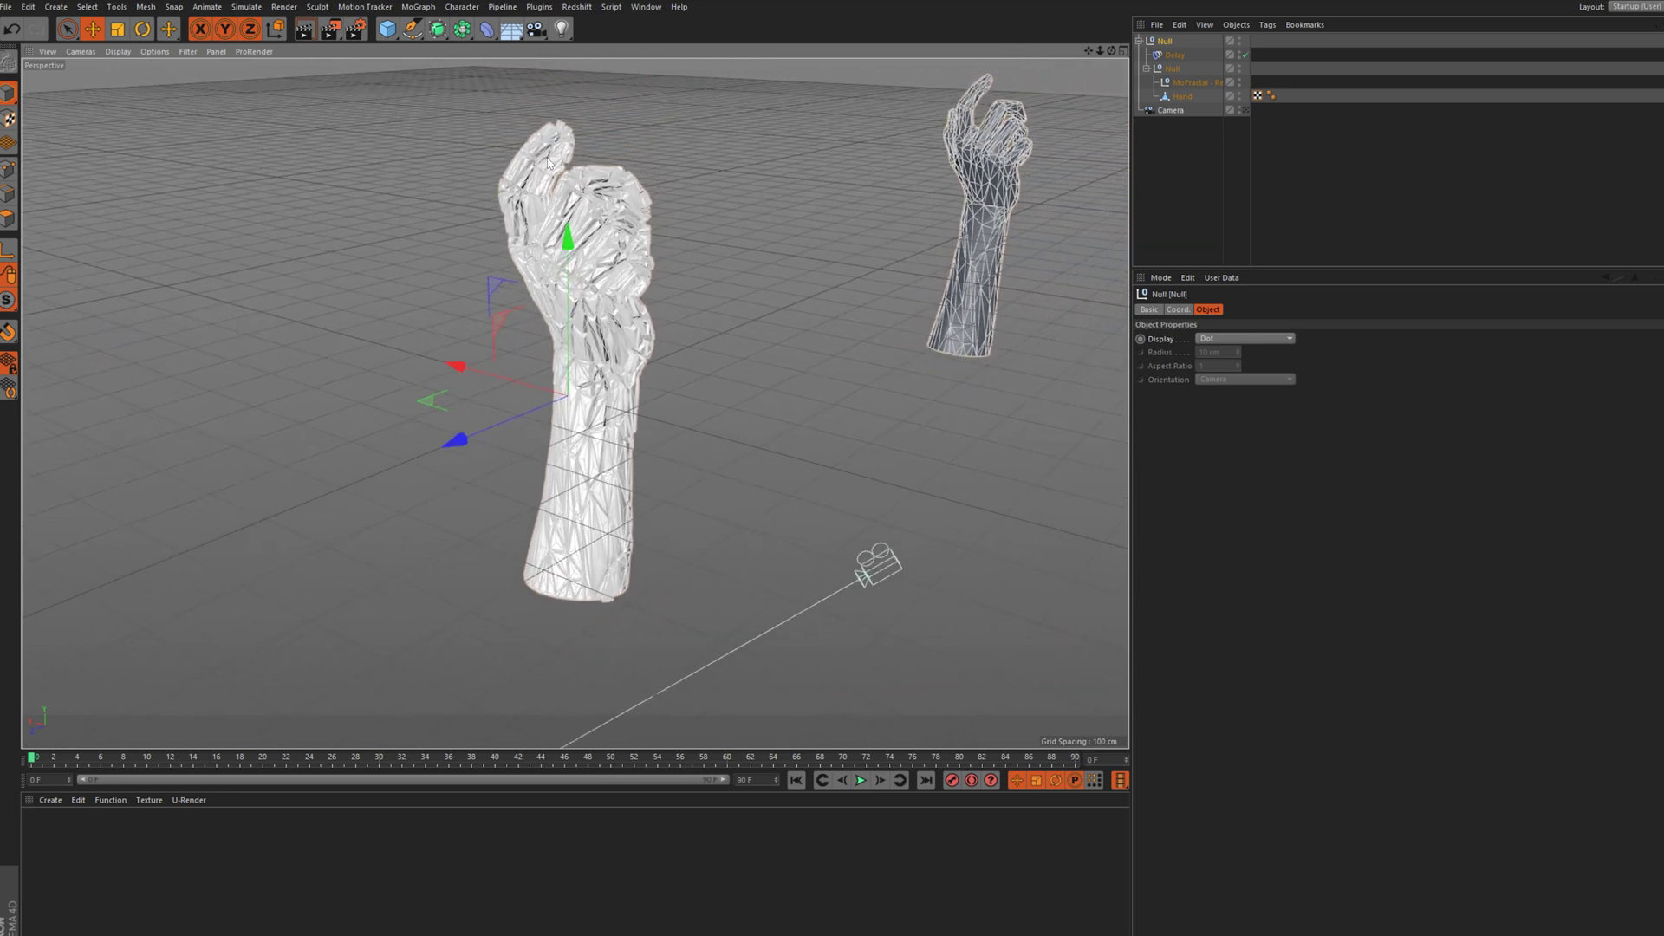
pyautogui.click(1252, 80)
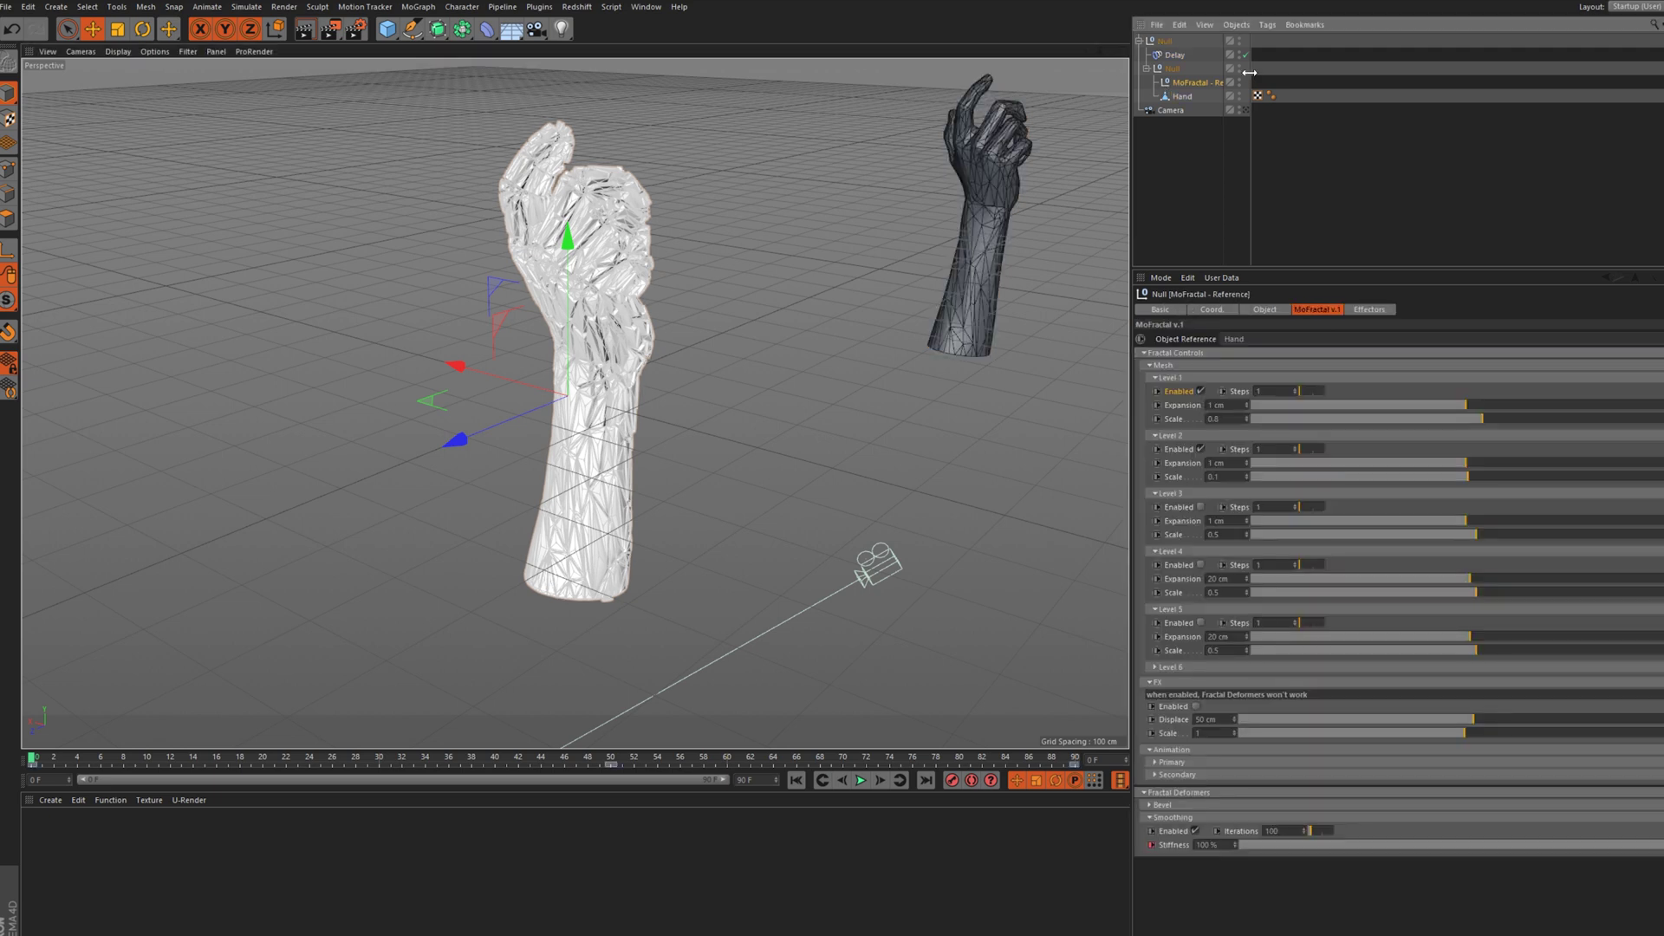
pyautogui.moveTo(1250, 73); pyautogui.dragTo(1363, 80)
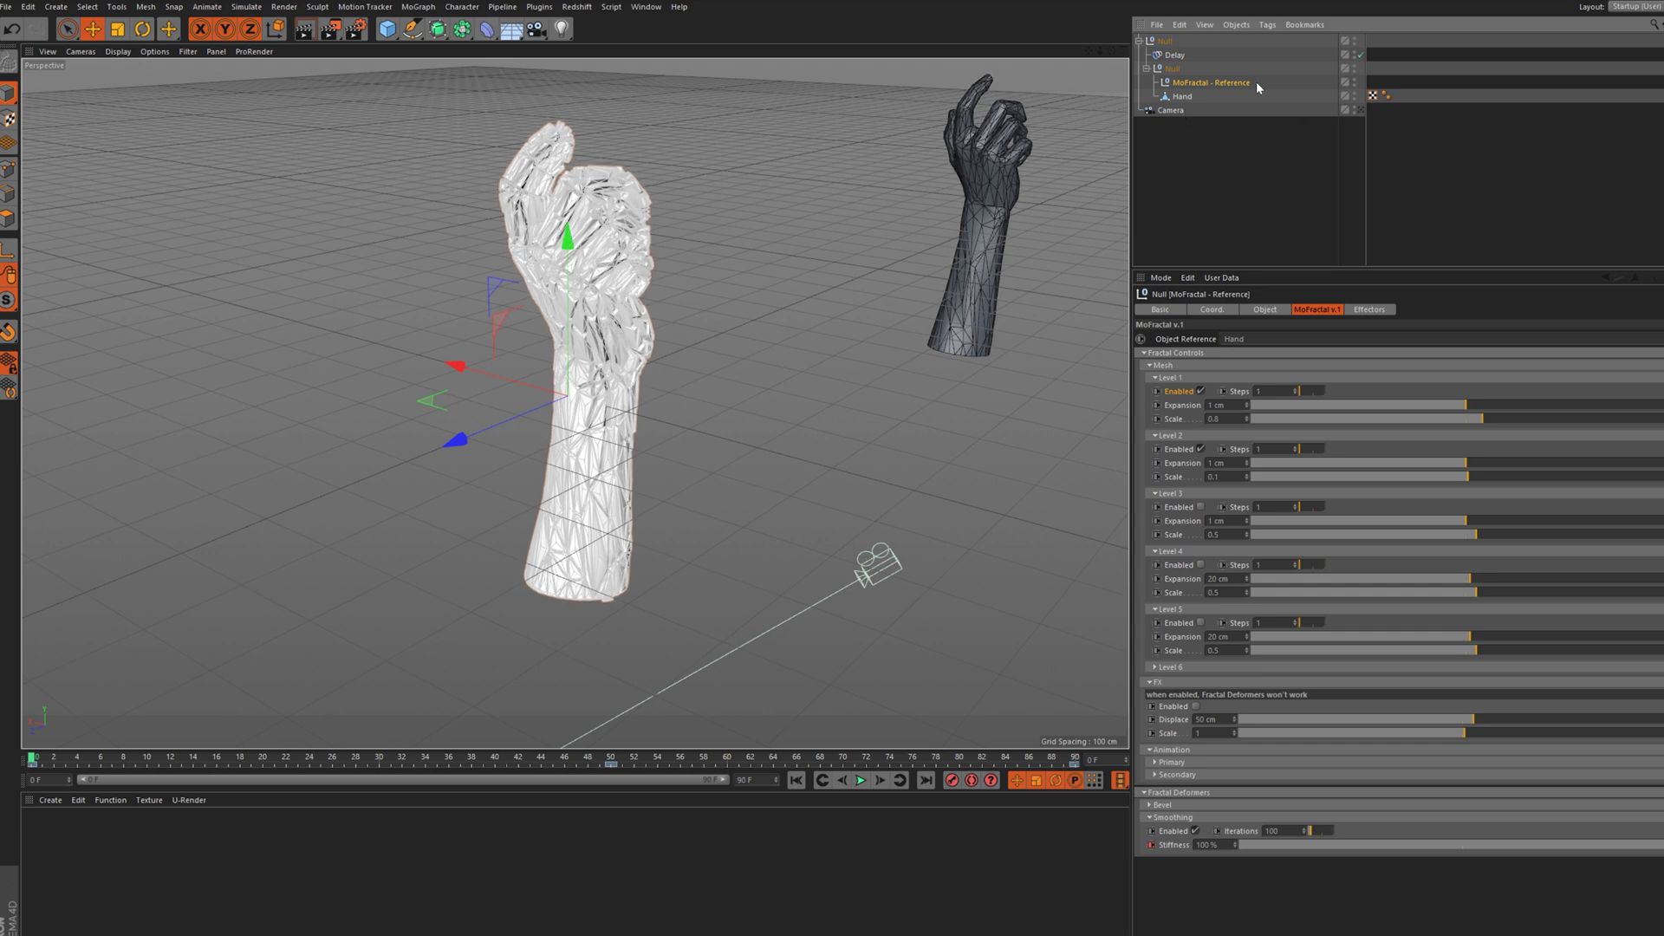
# Set the Hand object's Z position to 0 cm to overlay the fractal version, and move it back away along Z
pyautogui.click(1182, 97)
pyautogui.click(1178, 309)
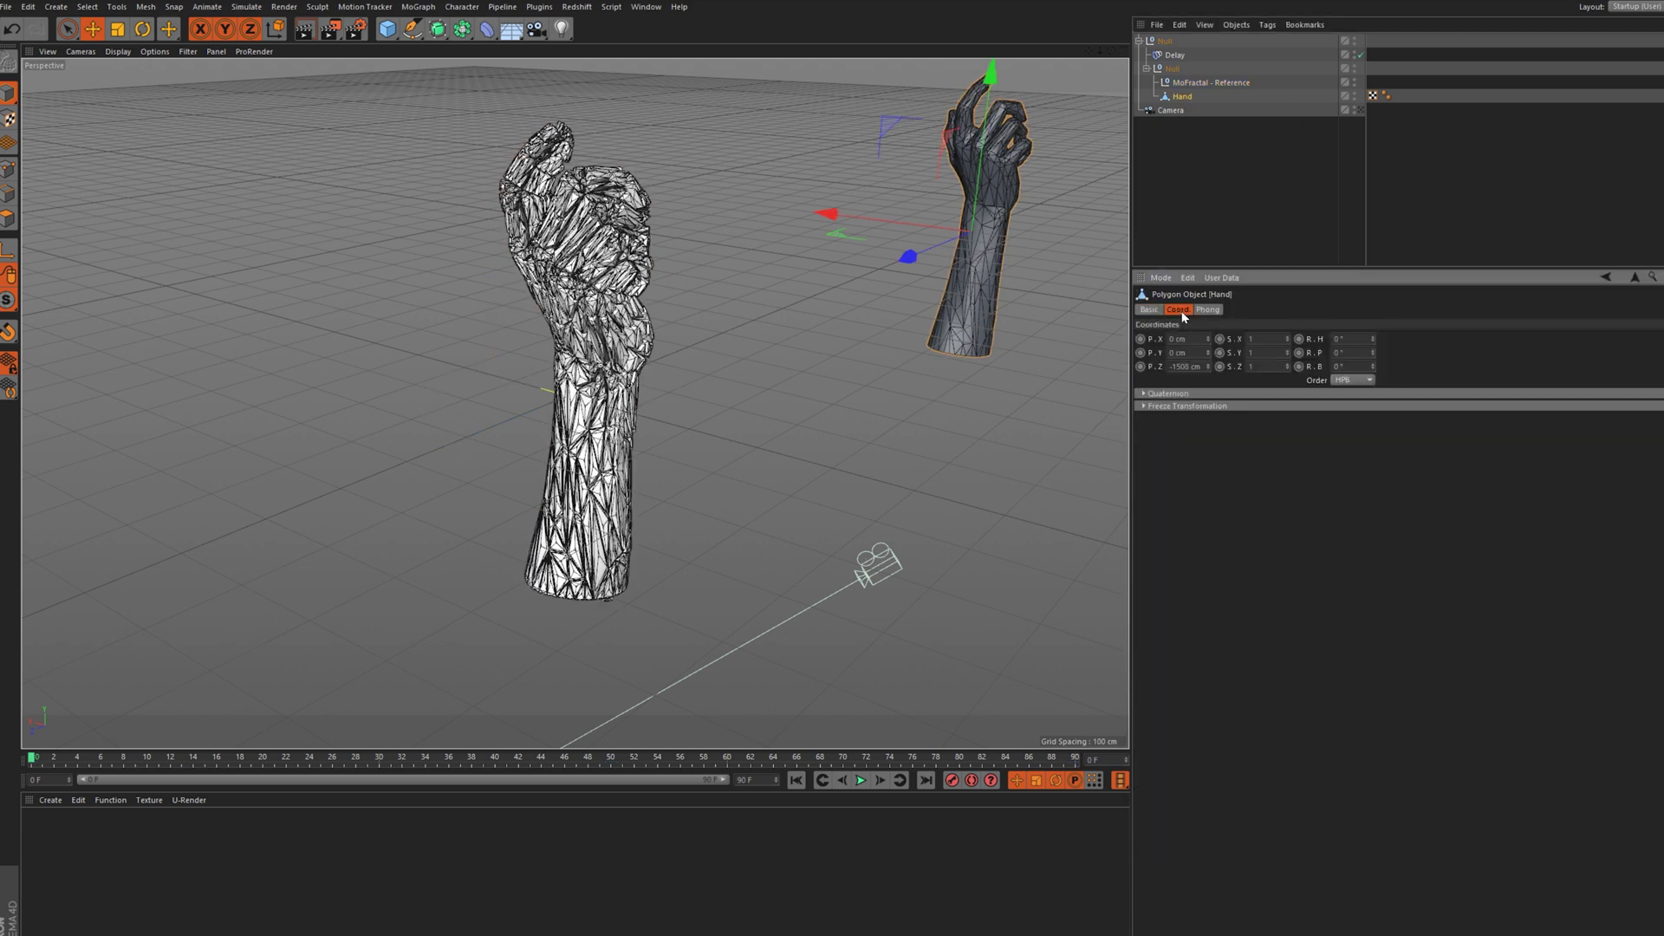
pyautogui.doubleClick(1189, 367)
pyautogui.write('0')
pyautogui.press('Return')
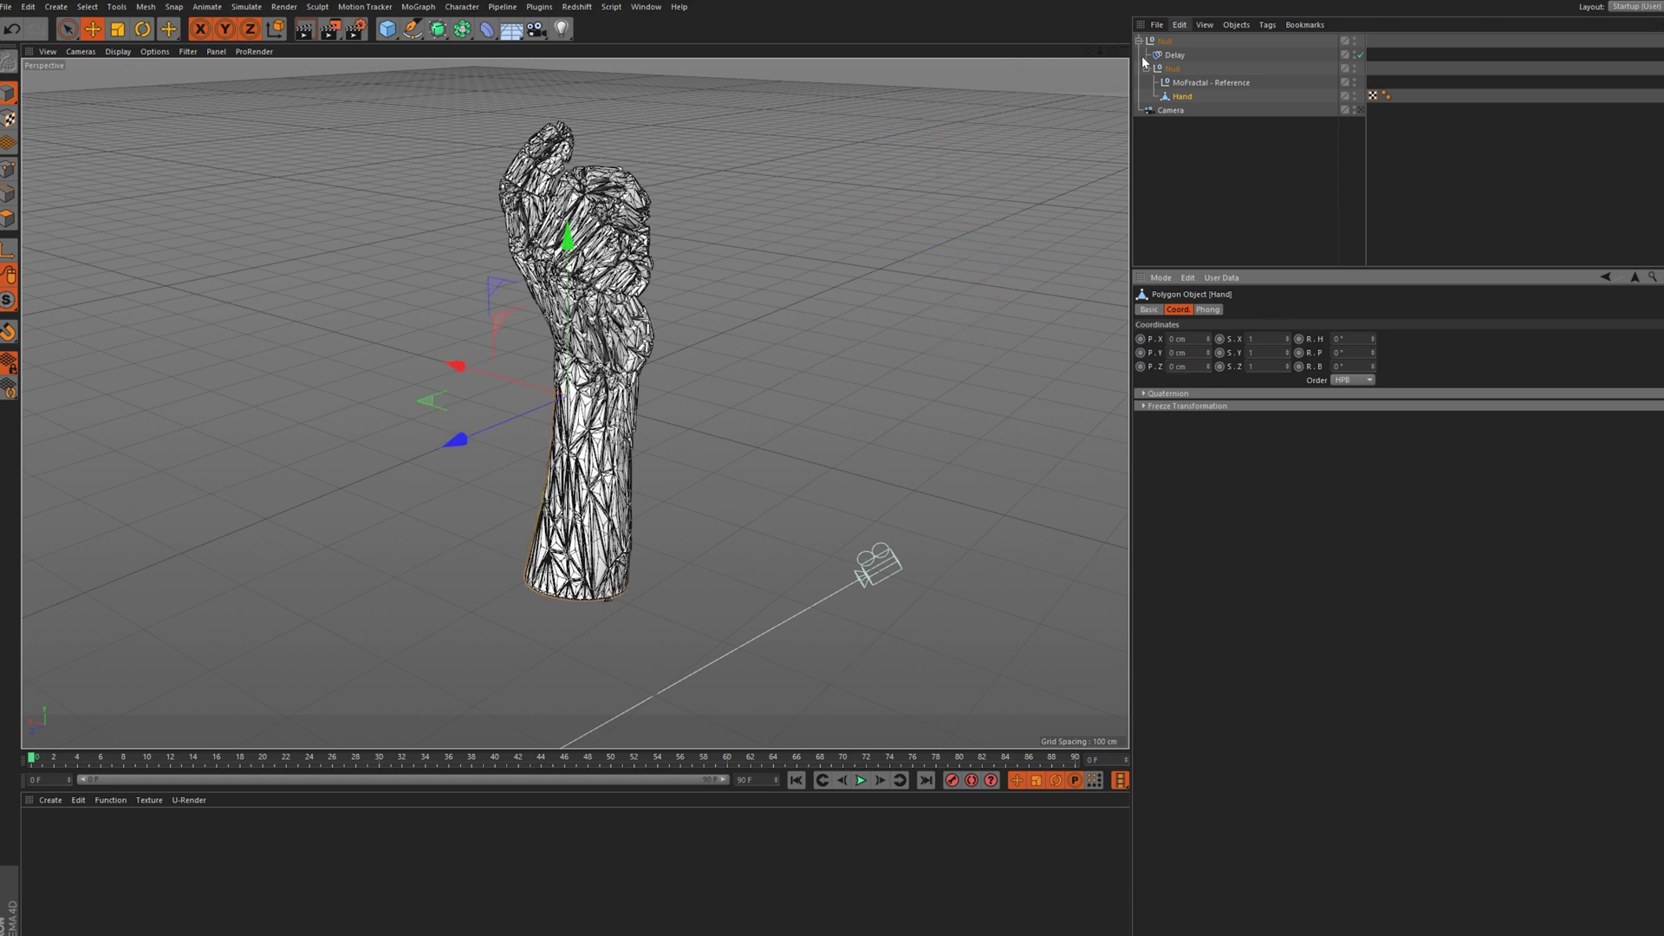
pyautogui.moveTo(457, 438); pyautogui.dragTo(814, 314)
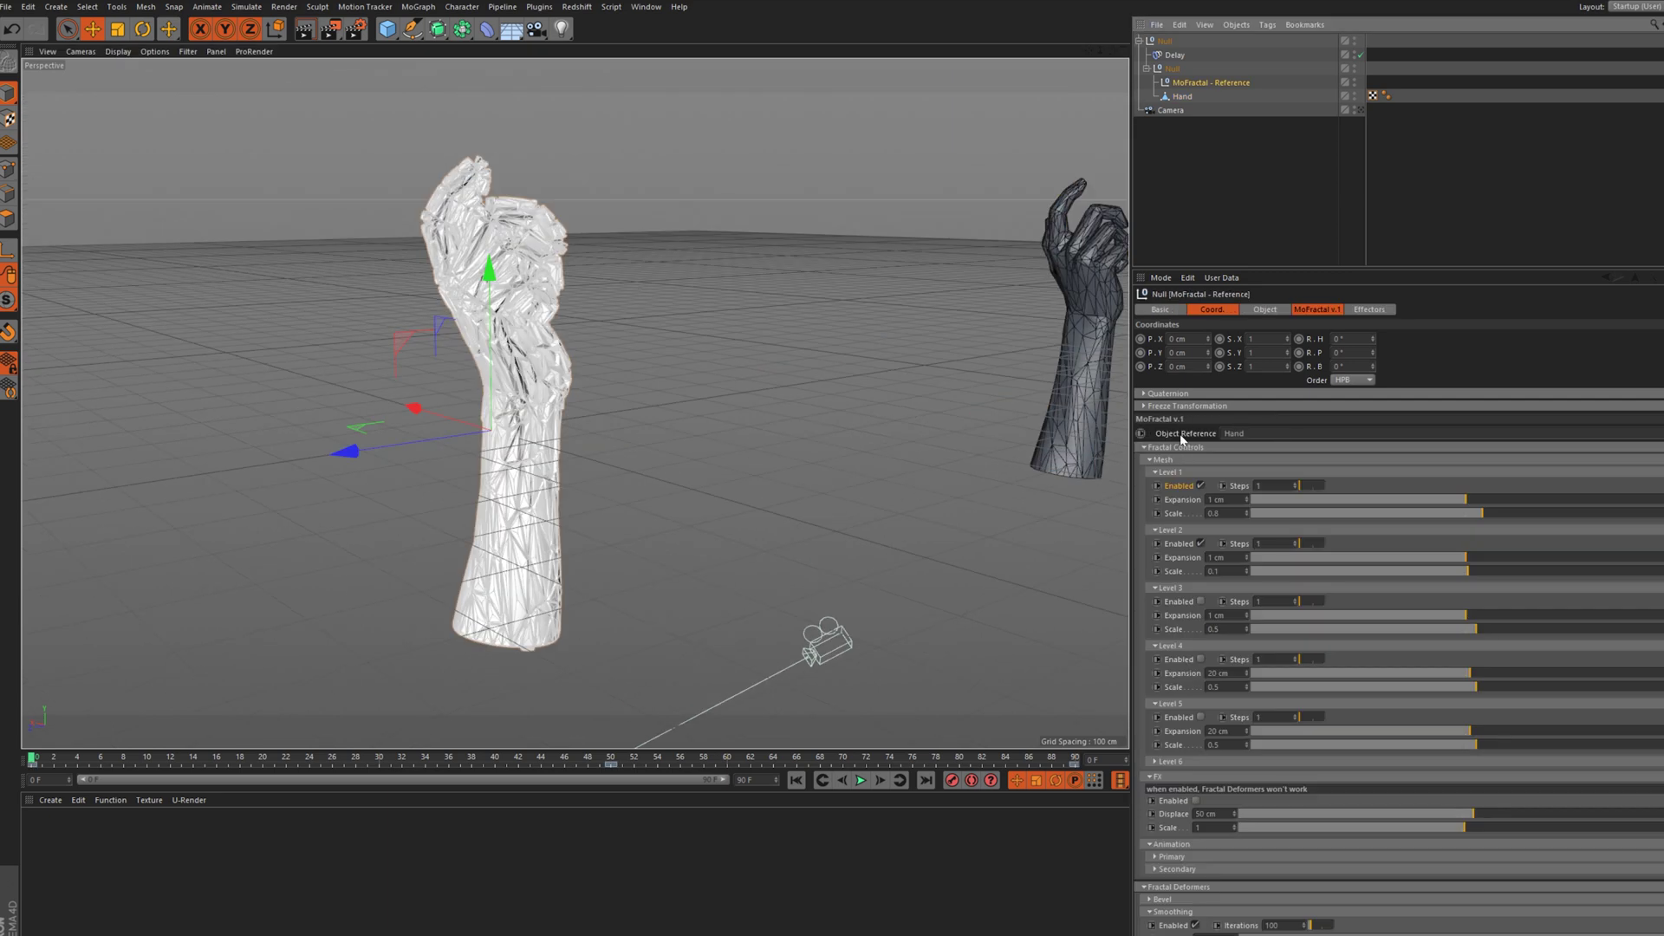
# Show the MoFractal controls with Hand as the object reference, and examine the original Hand mesh up close
pyautogui.click(1324, 310)
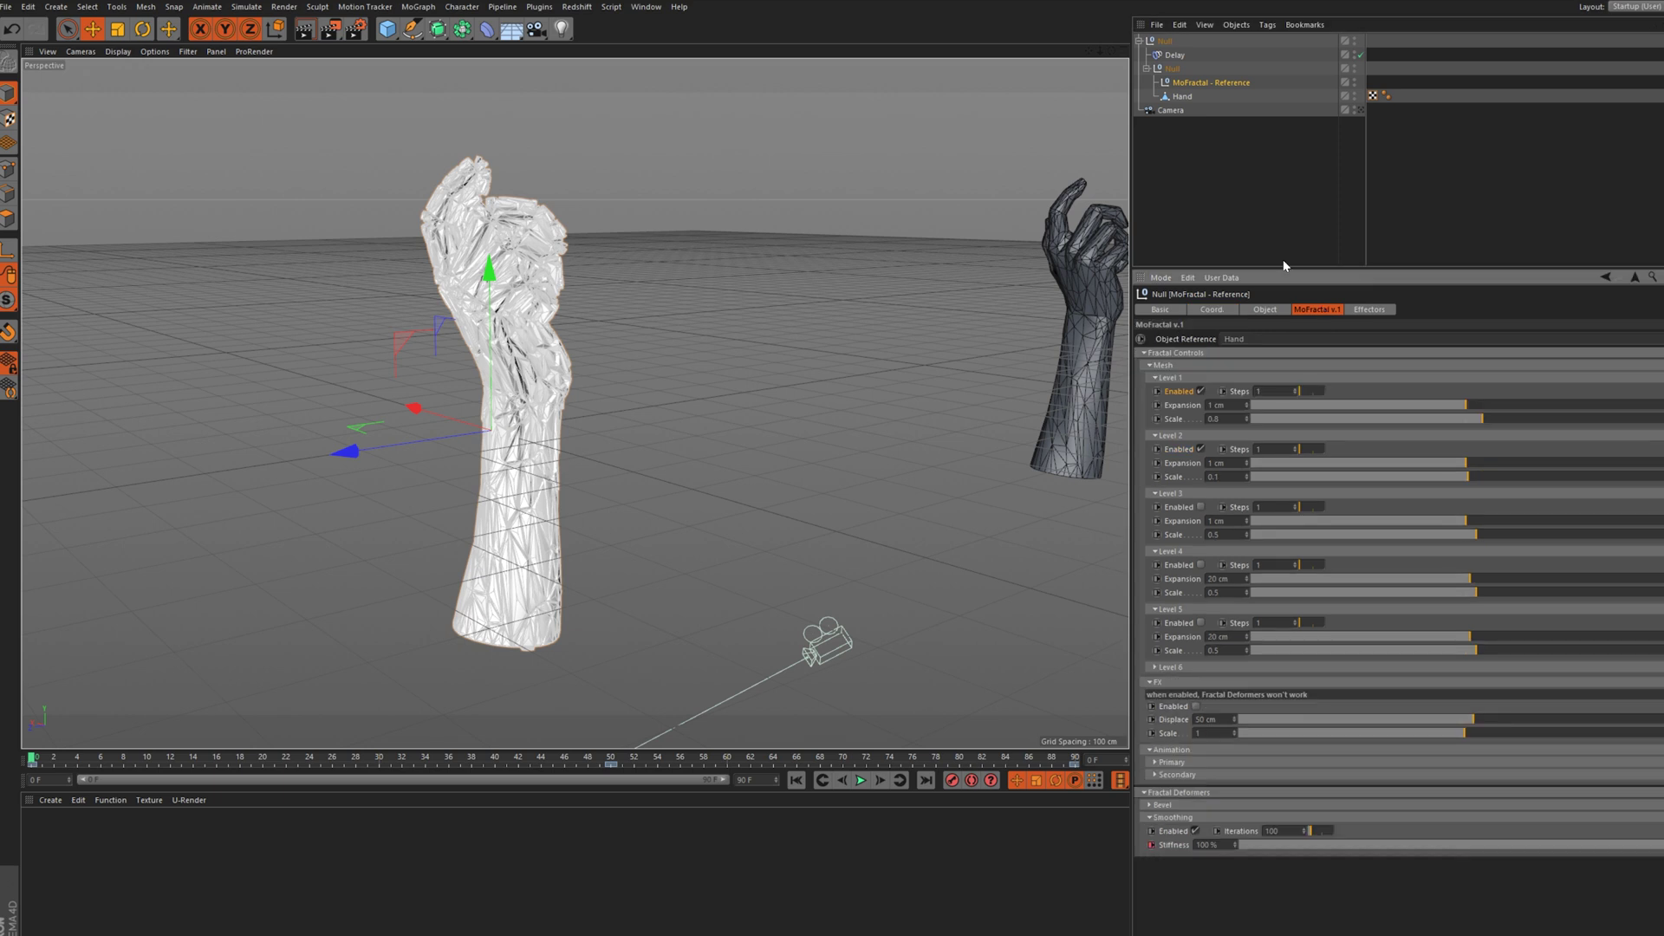
pyautogui.moveTo(1283, 264); pyautogui.dragTo(1283, 161)
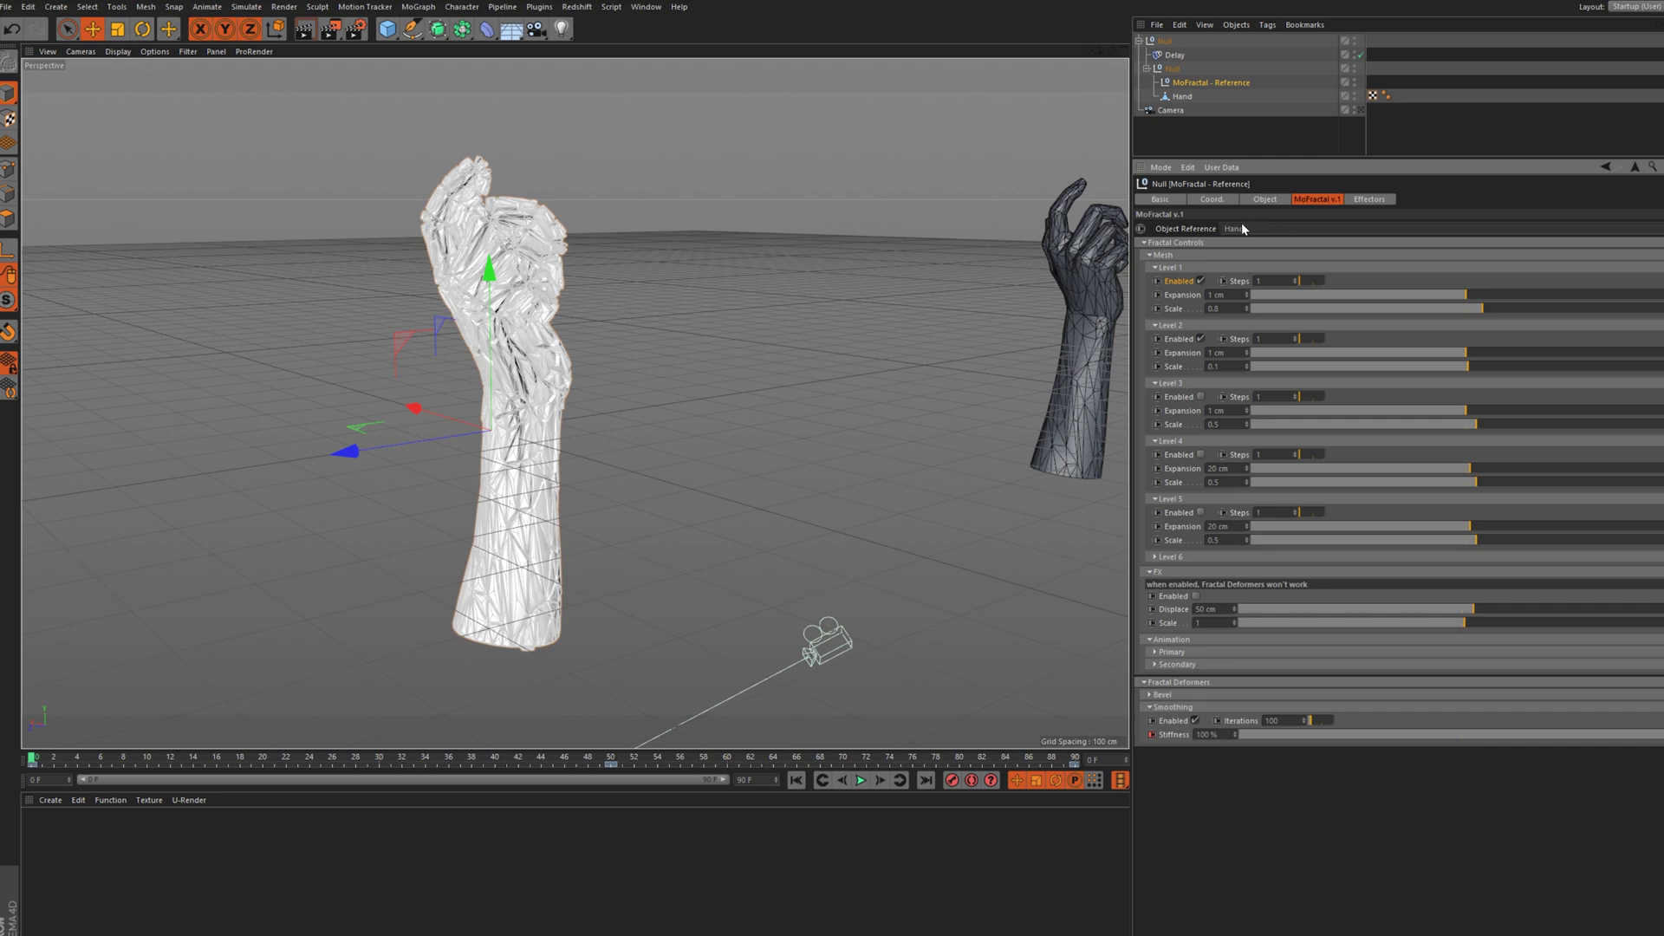
pyautogui.moveTo(1251, 157); pyautogui.dragTo(1252, 166)
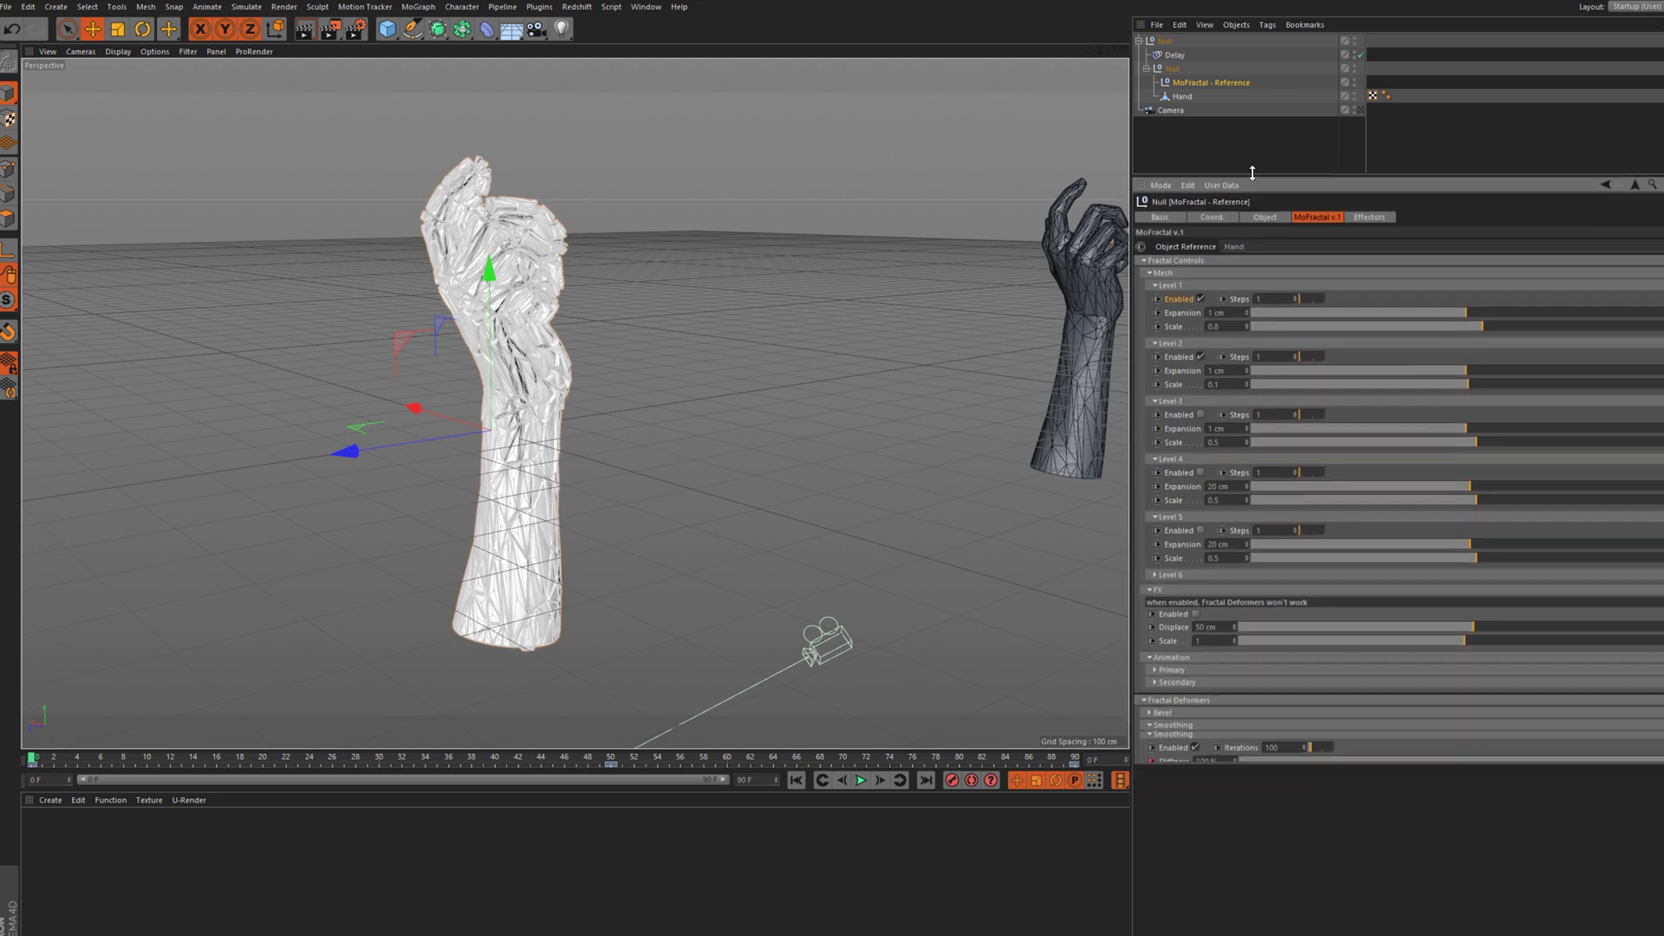
pyautogui.moveTo(1091, 51); pyautogui.dragTo(1184, 117)
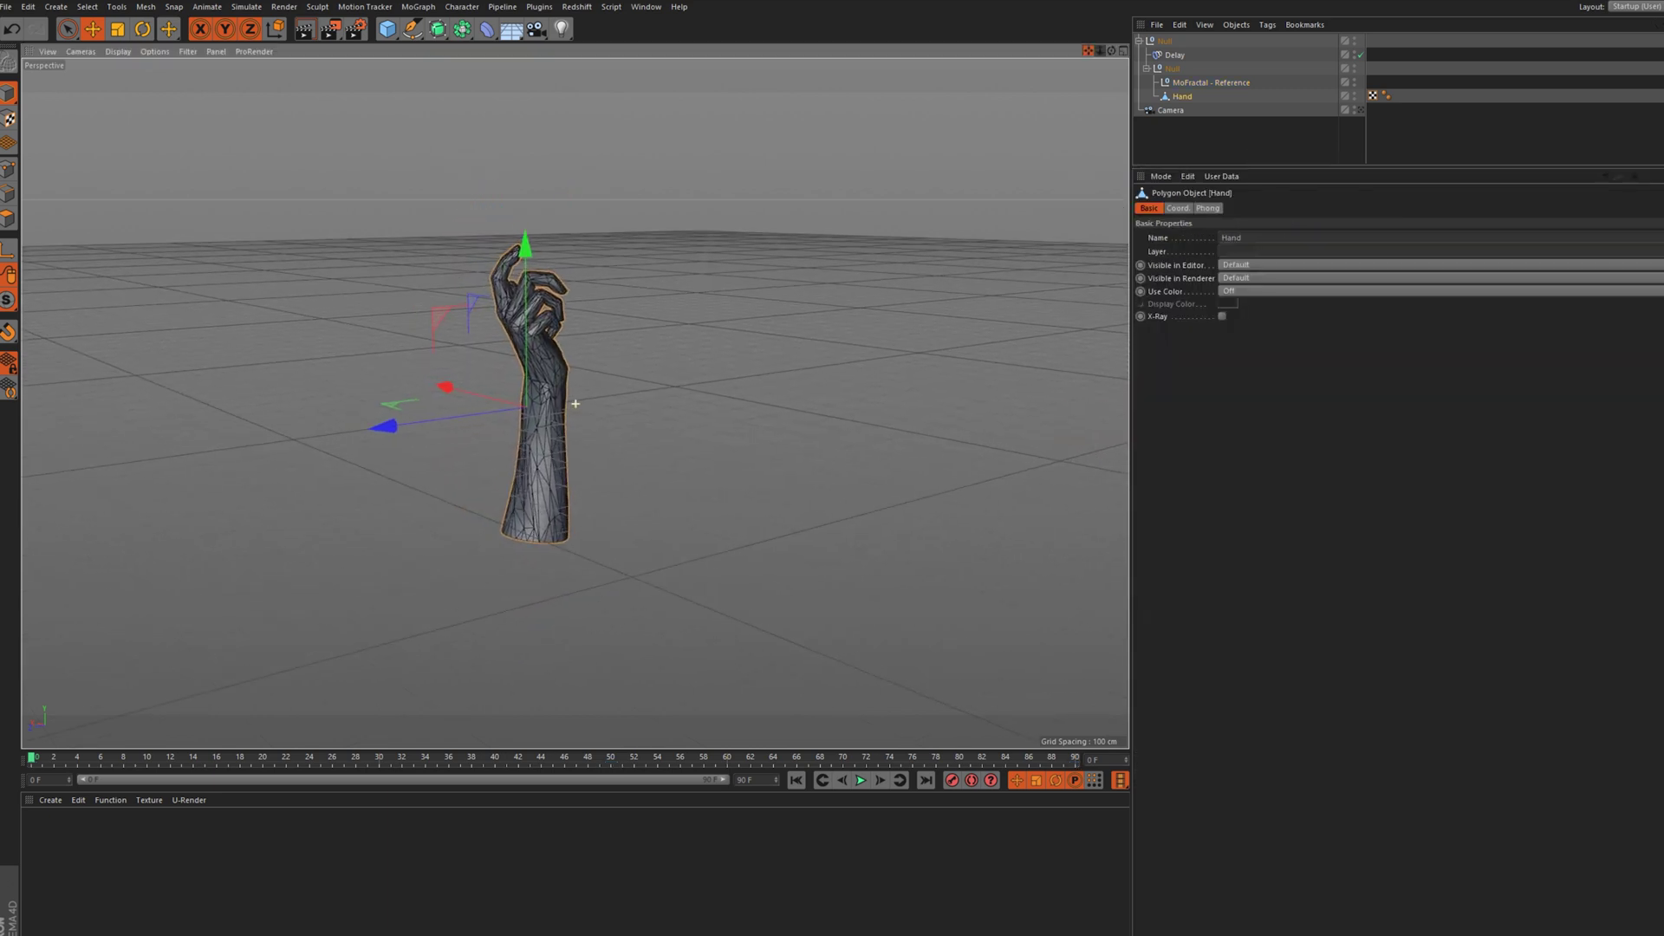
pyautogui.moveTo(1100, 51); pyautogui.dragTo(1192, 50)
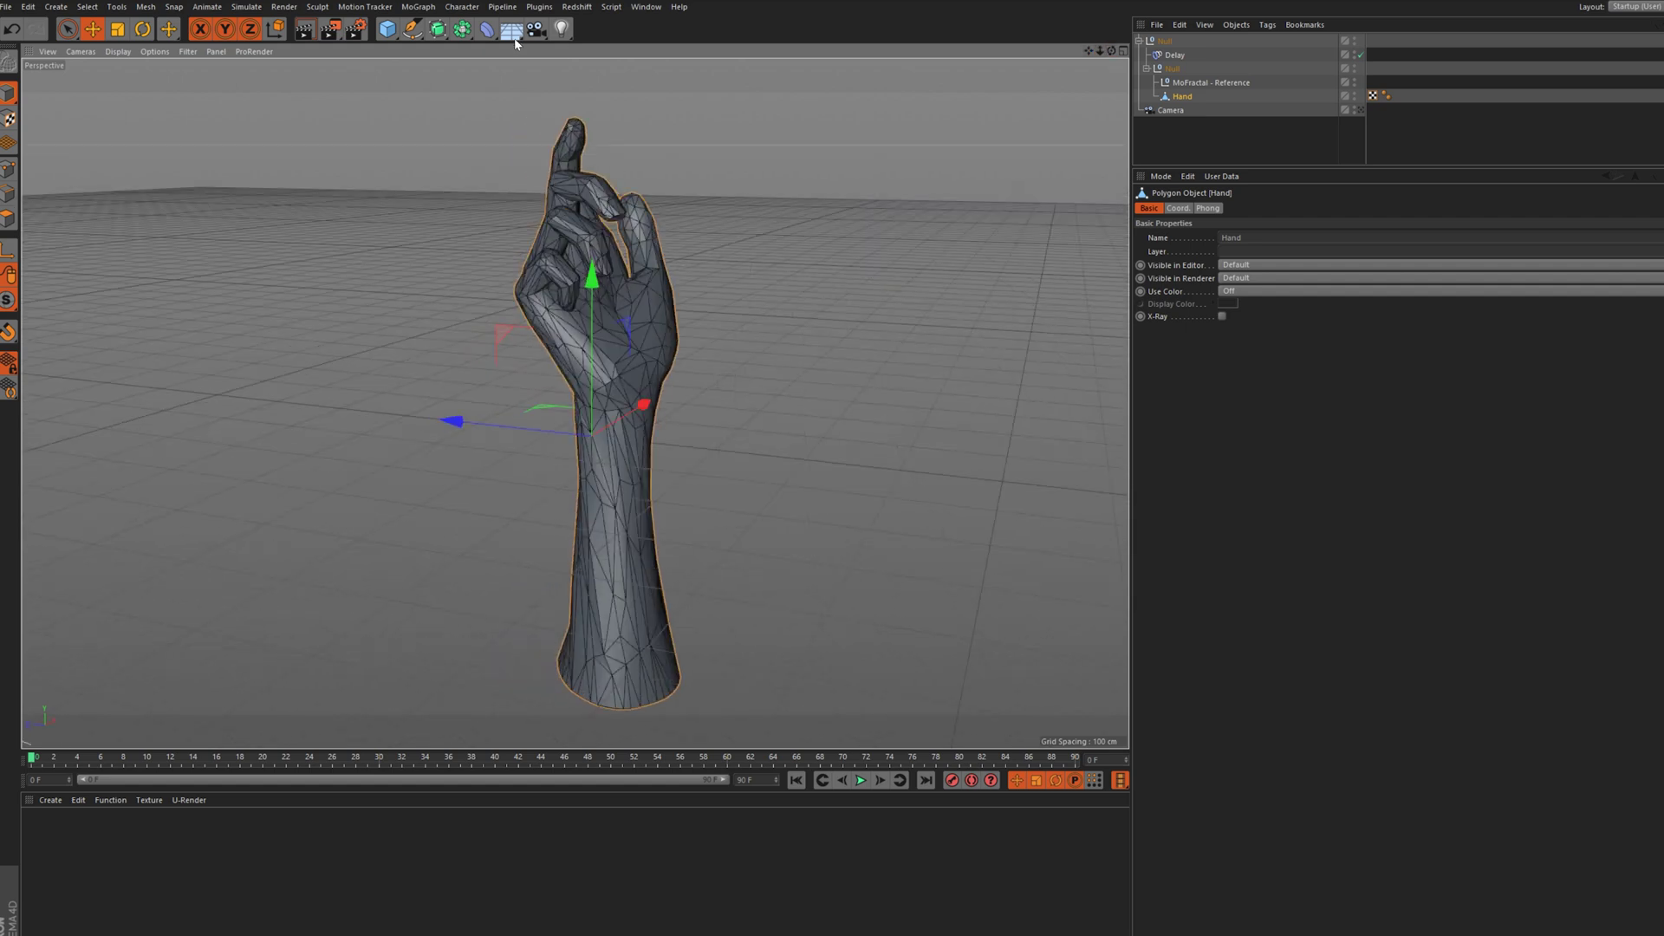
# View the fractal skull render on tfmstyle.com/mofractal in the browser and return to Cinema 4D
pyautogui.click(462, 29)
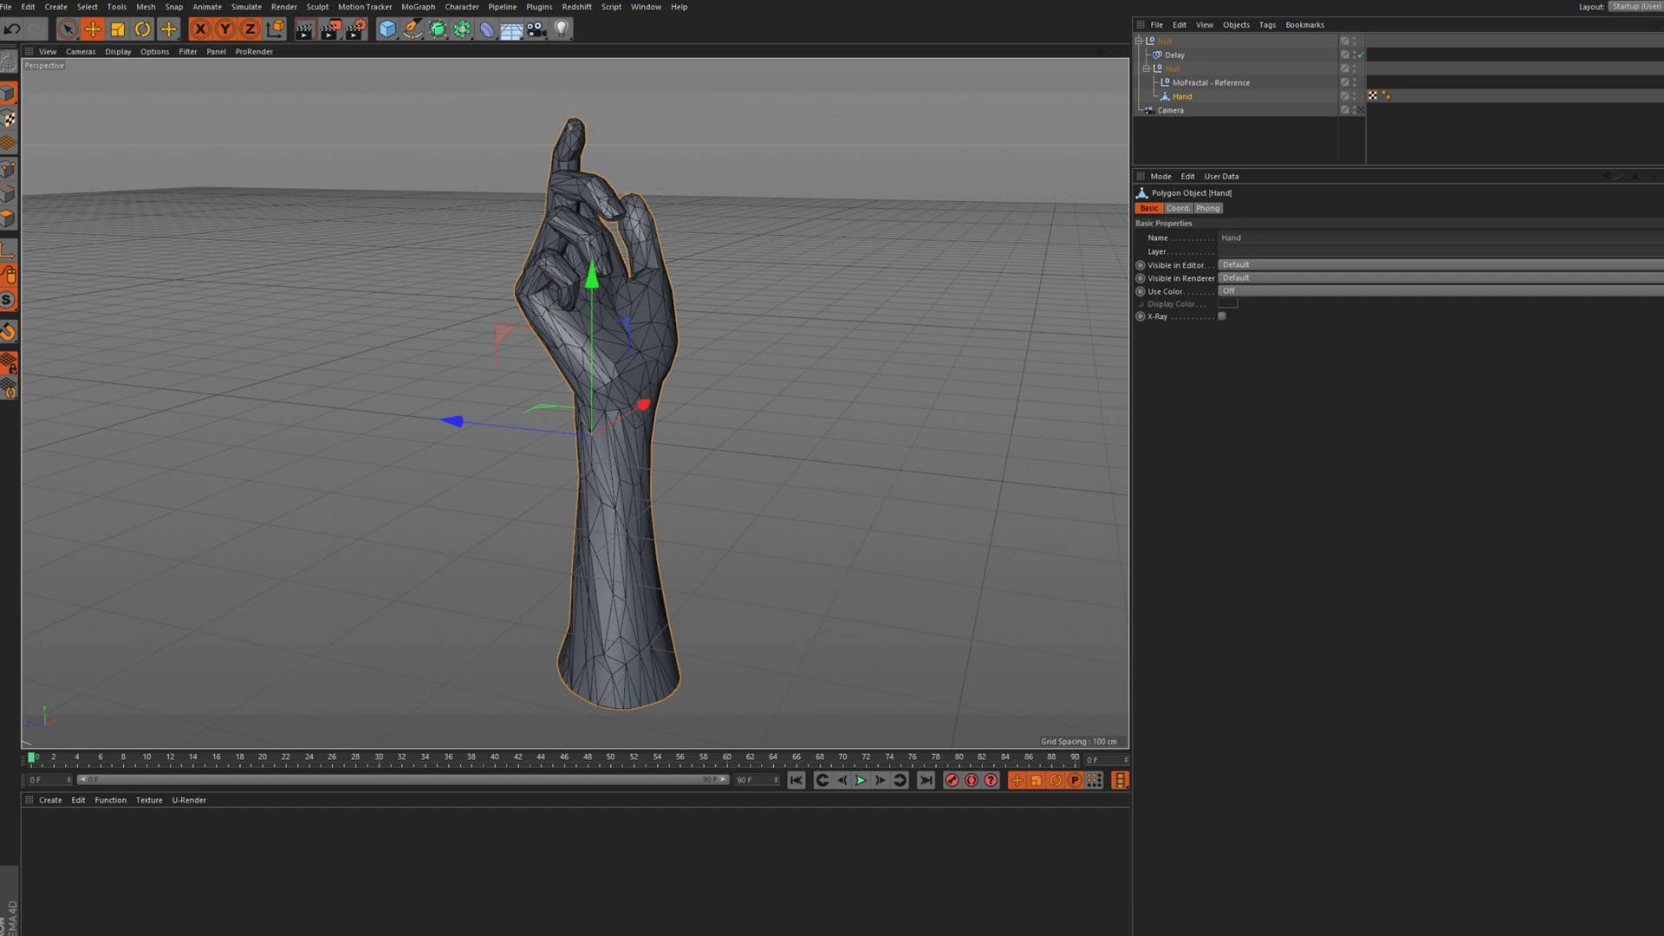
pyautogui.moveTo(0, 390); pyautogui.dragTo(1087, 153)
pyautogui.scroll(9, 918, 475)
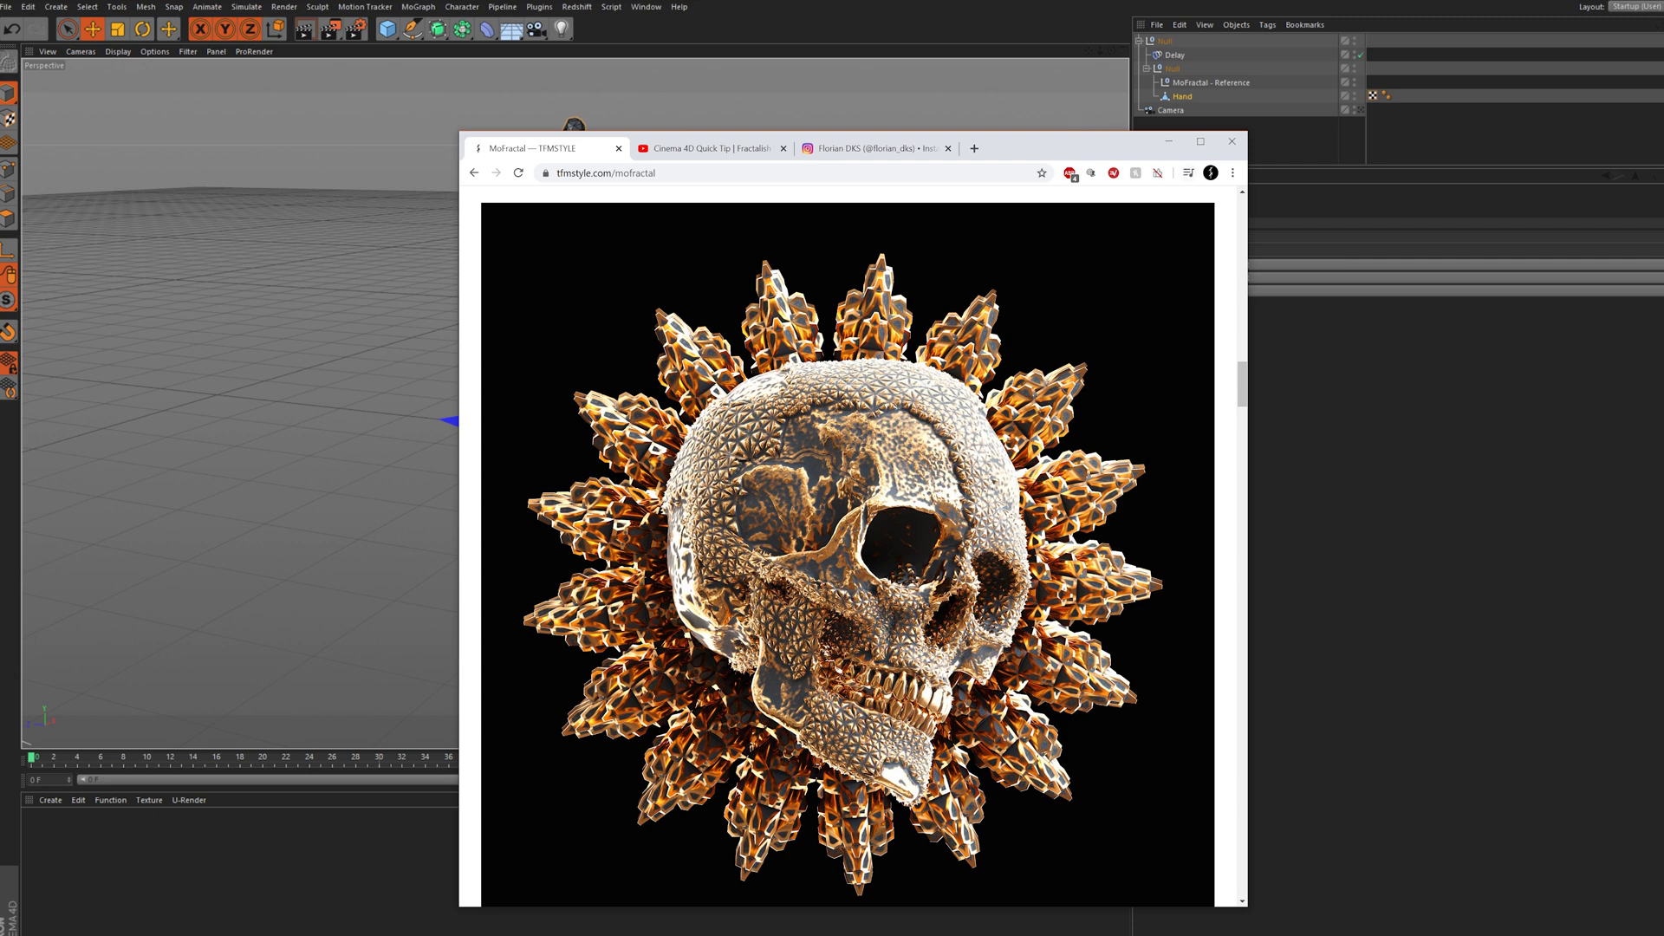
pyautogui.click(1018, 42)
# Select the MoFractal - Reference object, play the fractal hand's animation and examine its mesh up close
pyautogui.scroll(-5, 748, 371)
pyautogui.keyDown('alt'); pyautogui.moveTo(747, 371); pyautogui.dragTo(1367, 446, button='middle'); pyautogui.keyUp('alt')
pyautogui.moveTo(1089, 50); pyautogui.dragTo(1214, 51)
pyautogui.click(1210, 82)
pyautogui.press('F8')
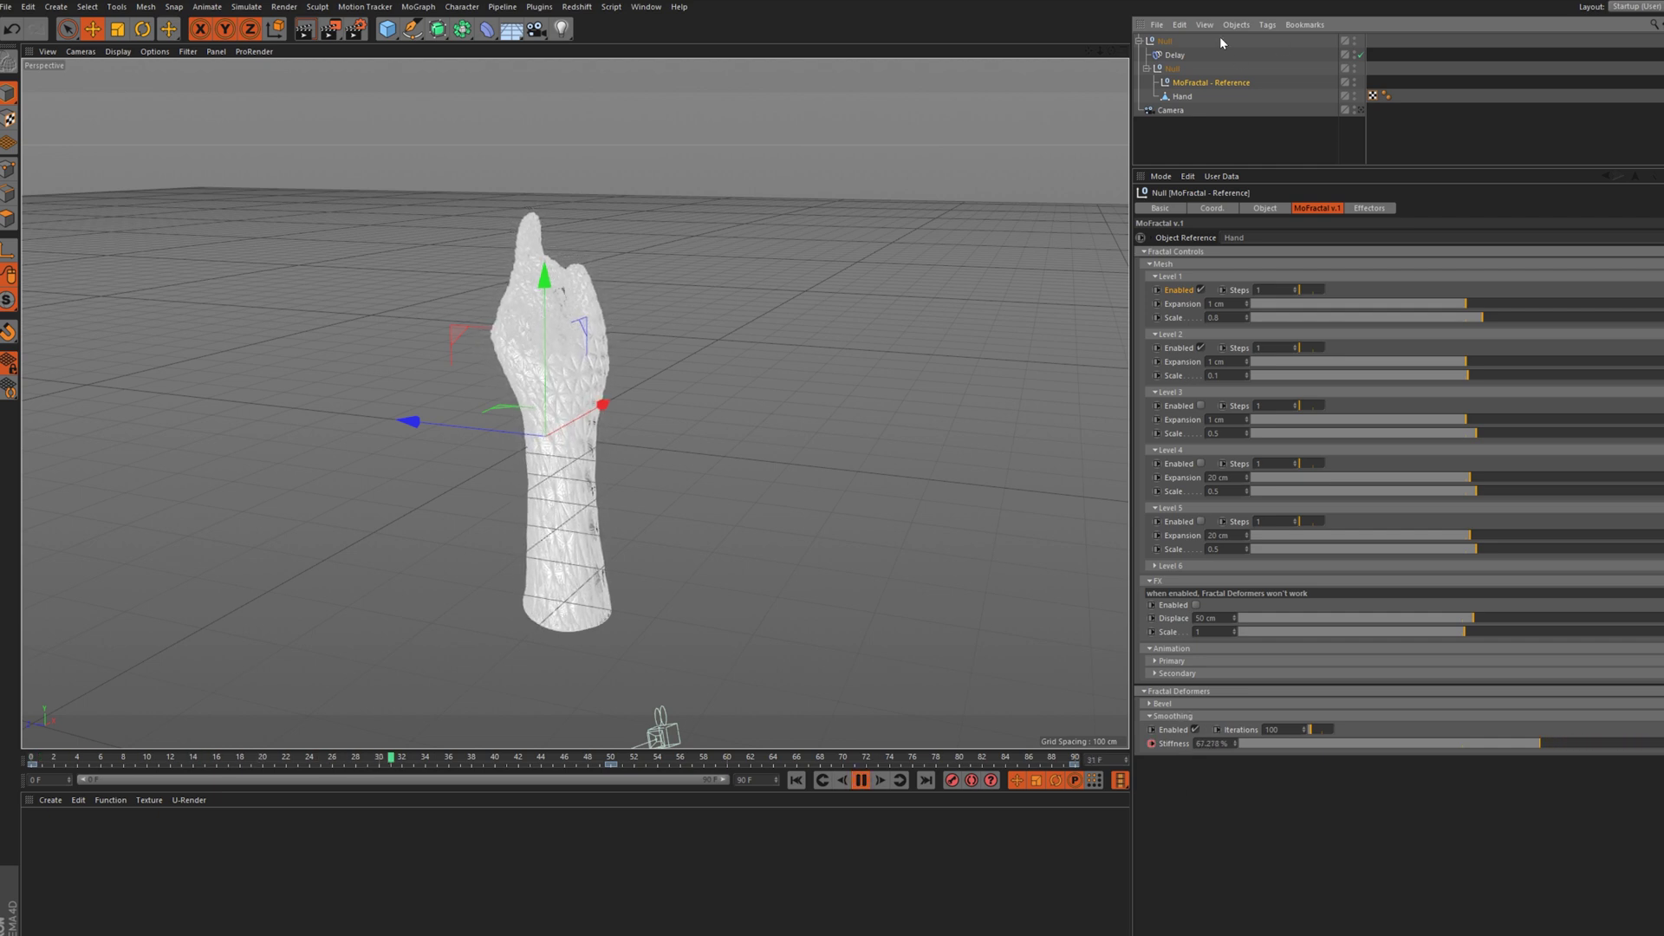
pyautogui.moveTo(1103, 55); pyautogui.dragTo(1190, 311)
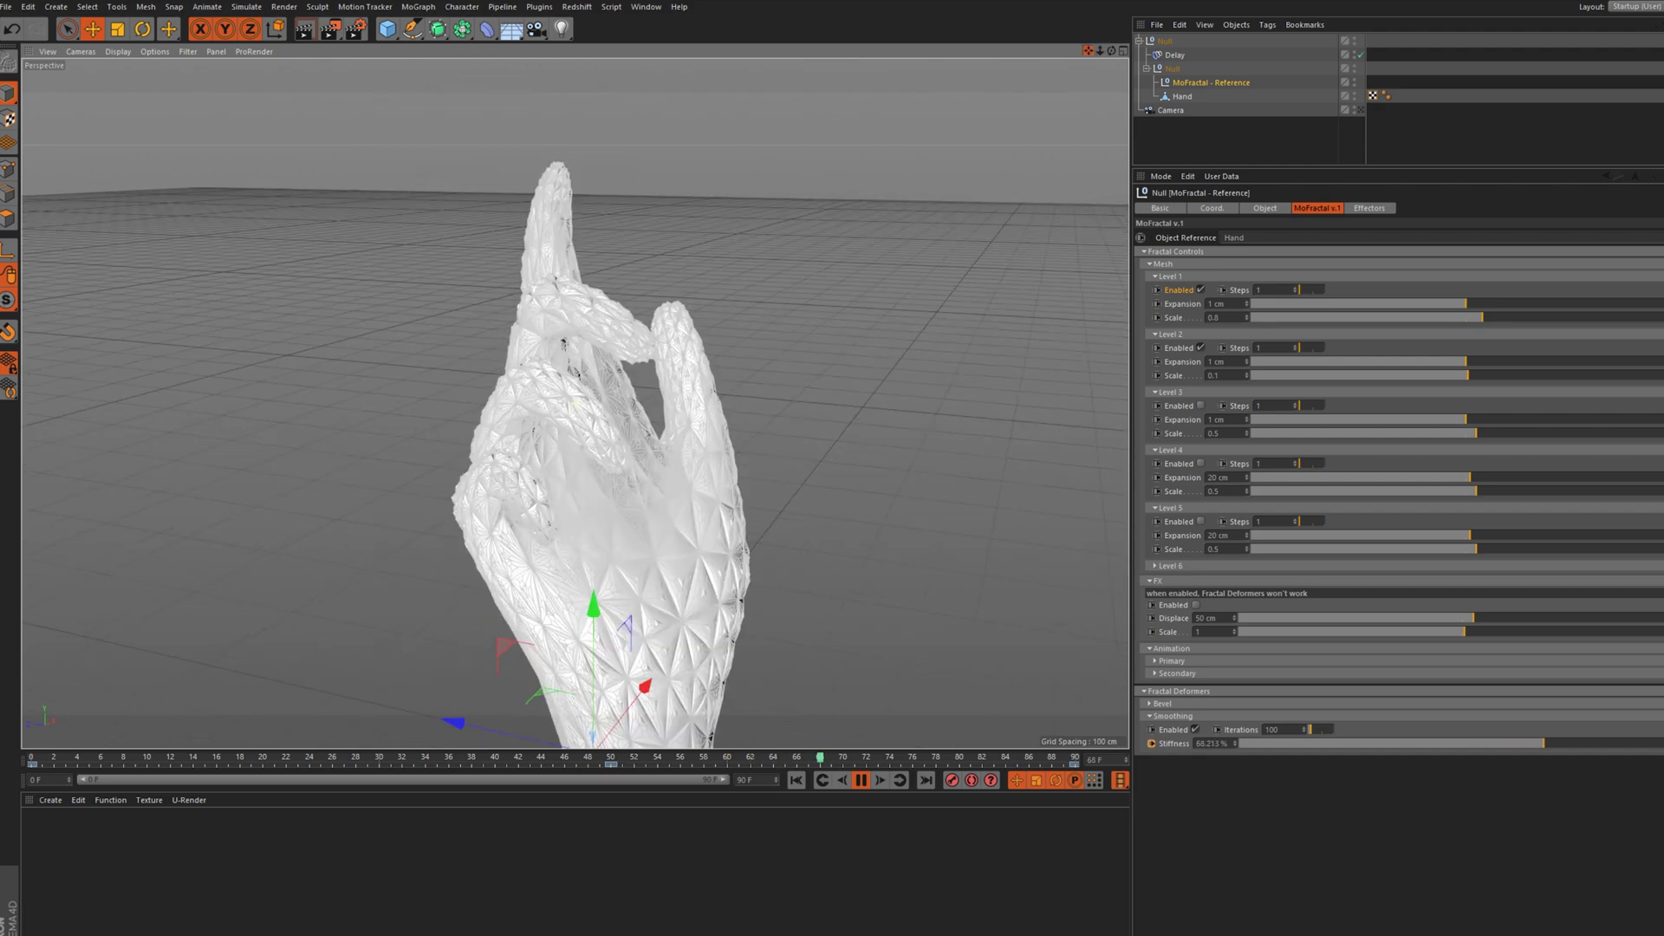
pyautogui.moveTo(1112, 52); pyautogui.dragTo(1114, 52)
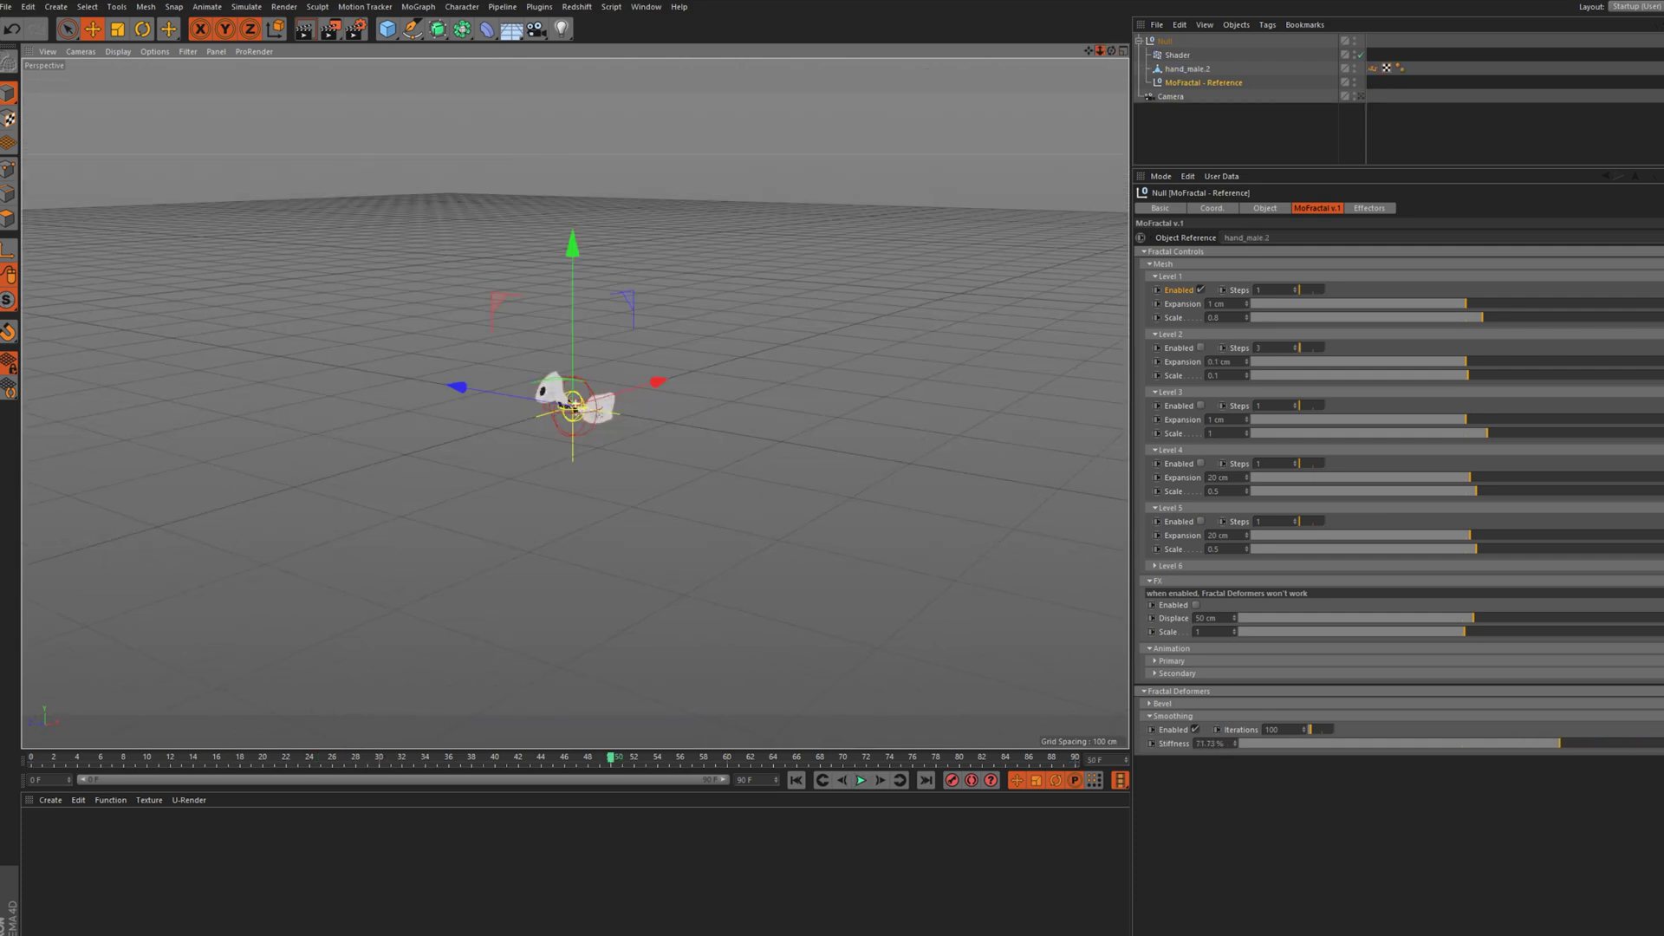
# Frame the preset's two reaching hands and examine the Shader effector's parameters and spherical falloff
pyautogui.moveTo(1100, 51); pyautogui.dragTo(1125, 58)
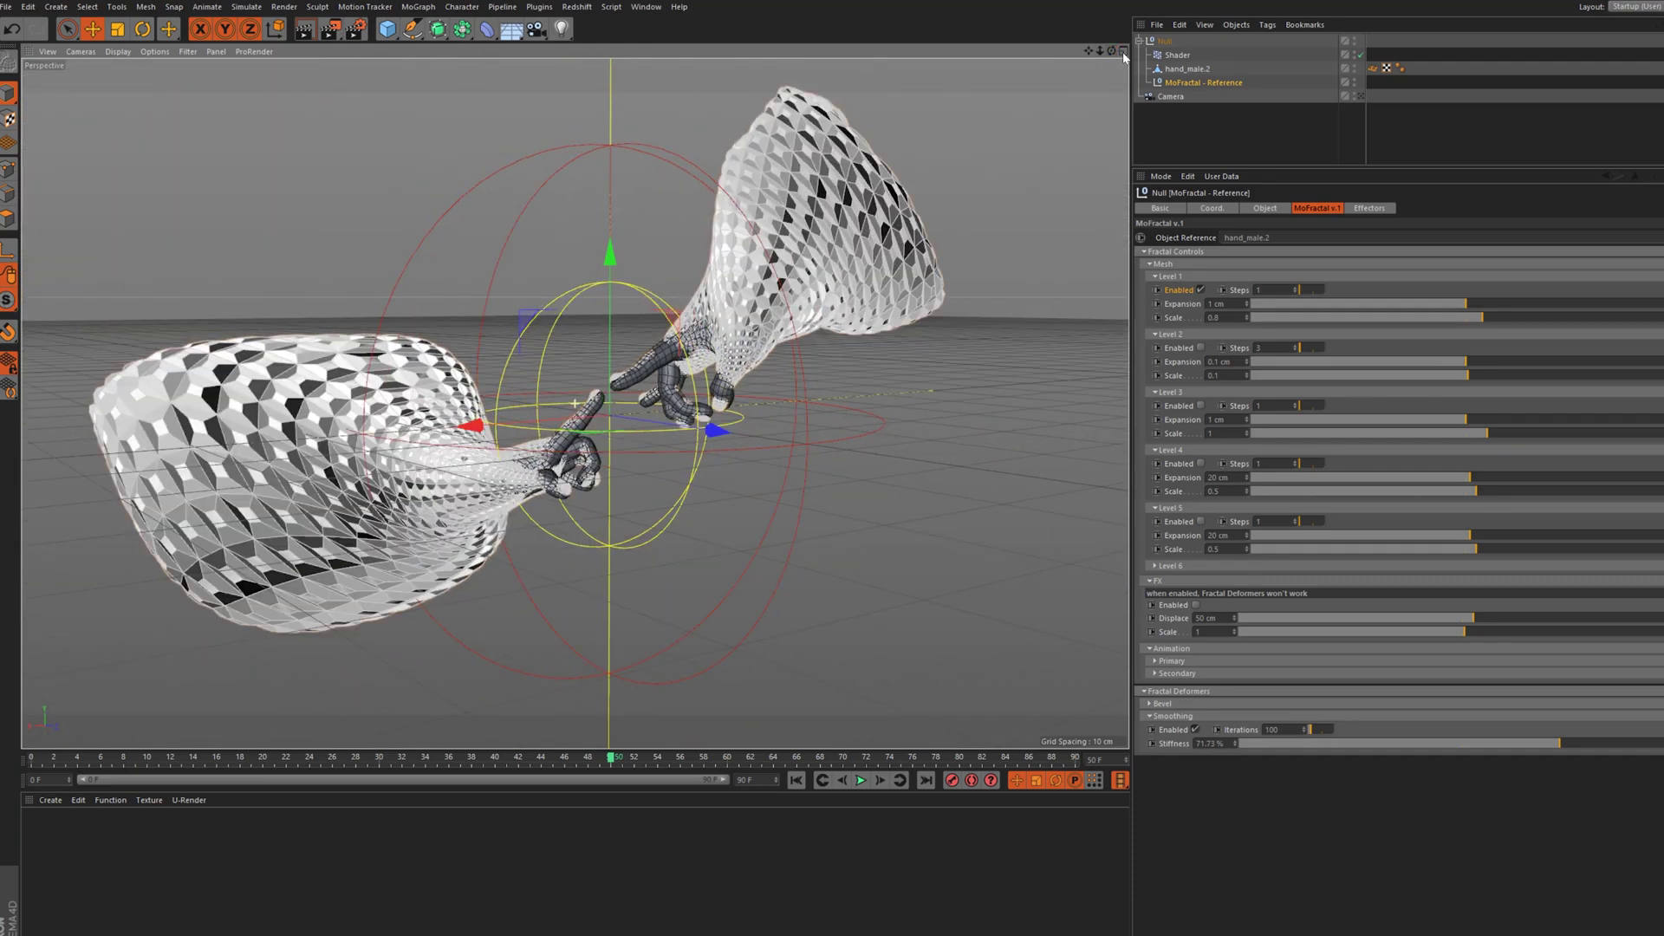
pyautogui.click(1179, 55)
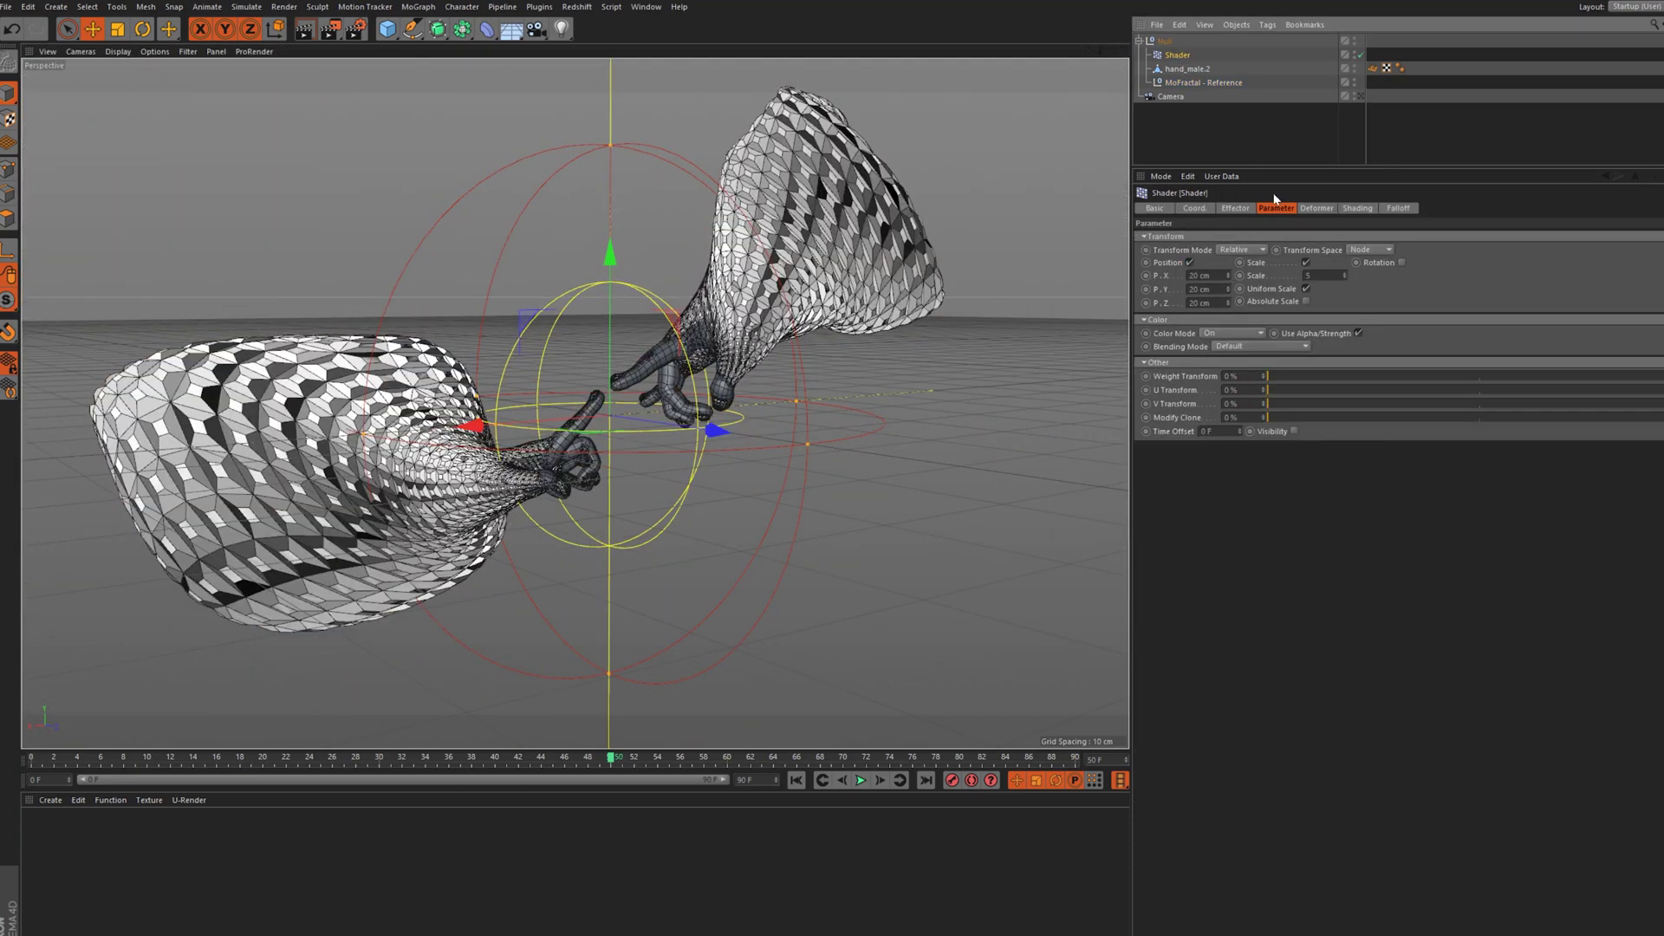
pyautogui.click(1396, 209)
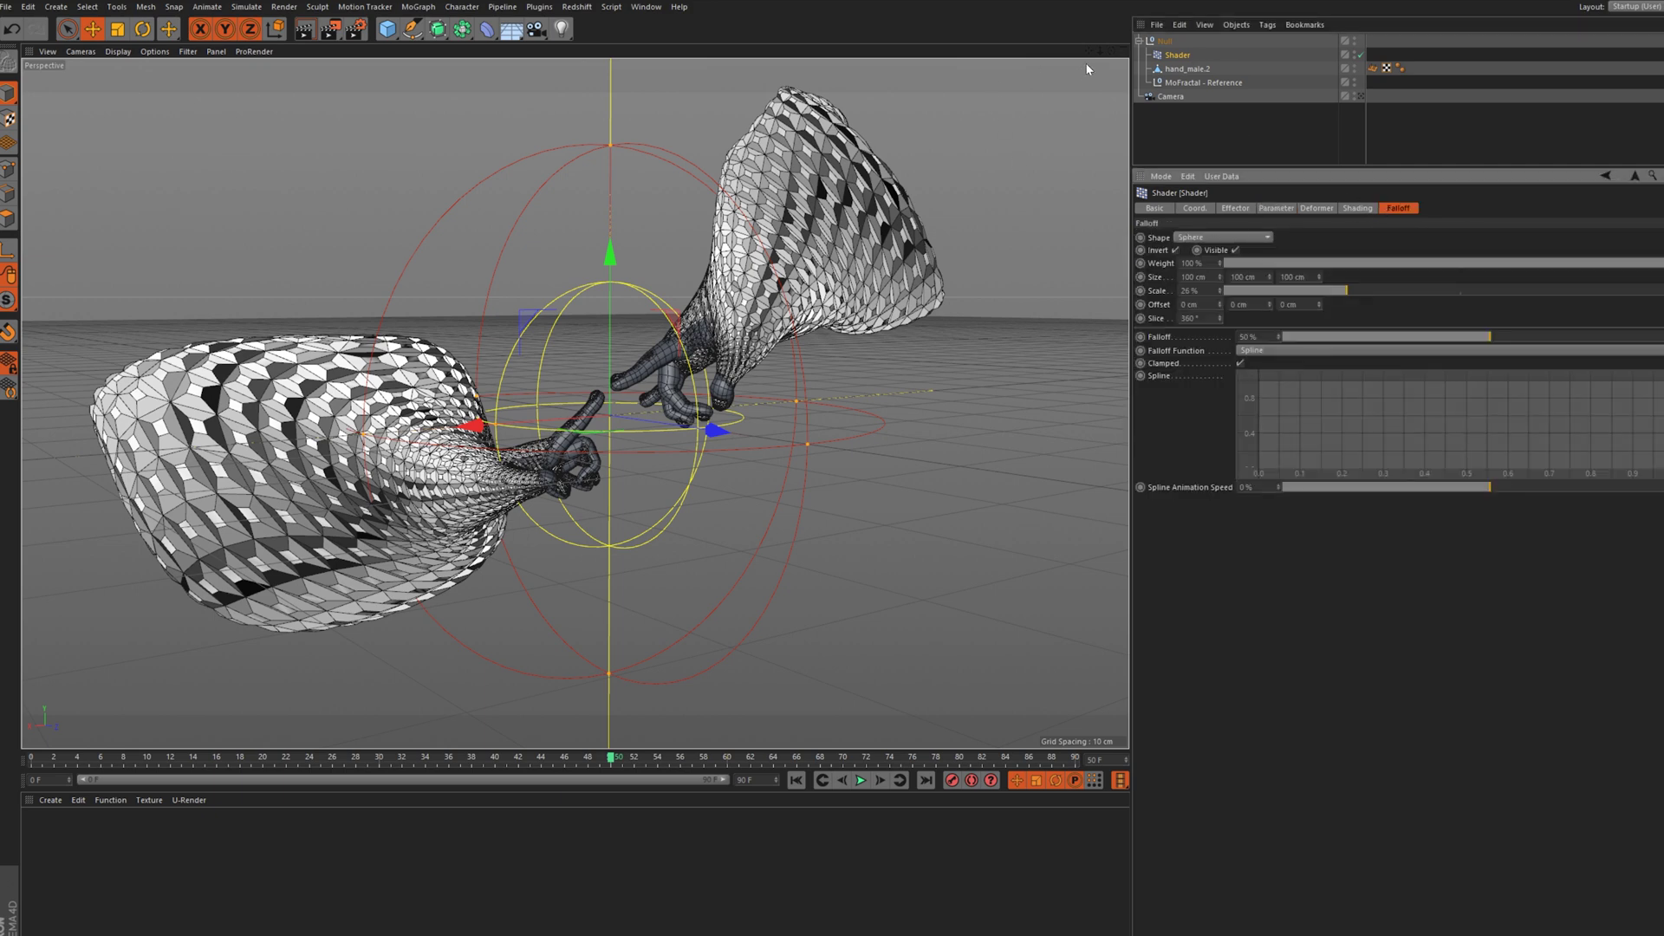
pyautogui.moveTo(1116, 49); pyautogui.dragTo(1116, 54)
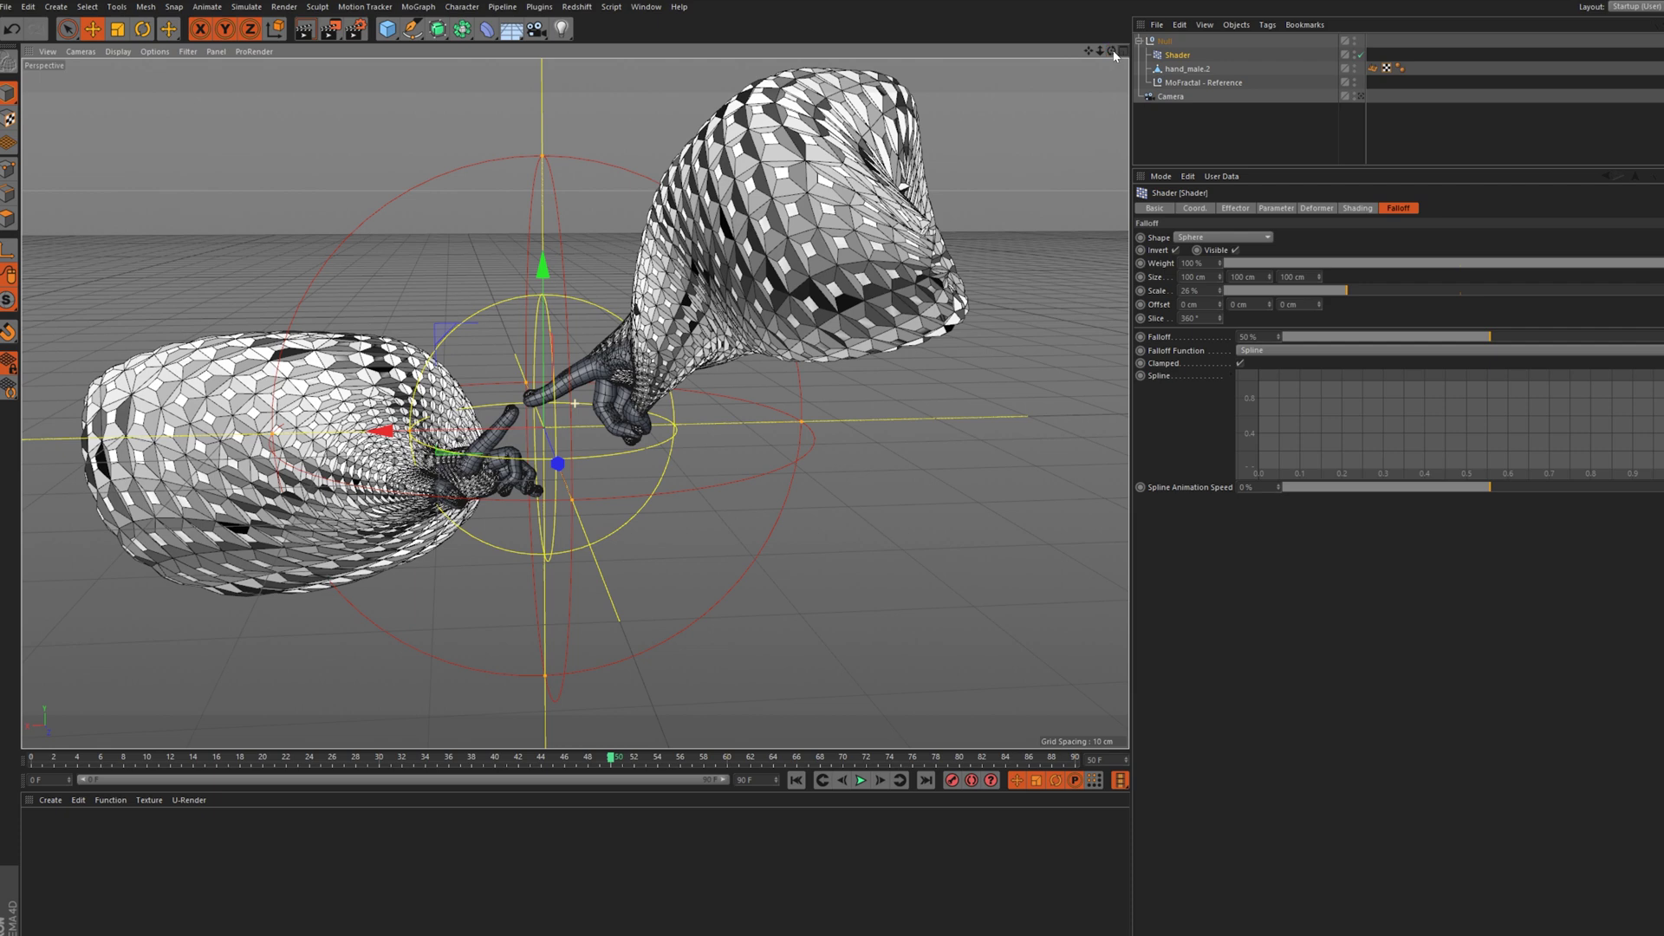
# Show the effectors assigned to each fractal level of the MoFractal - Reference object for the two hands
pyautogui.click(1192, 83)
pyautogui.click(1368, 209)
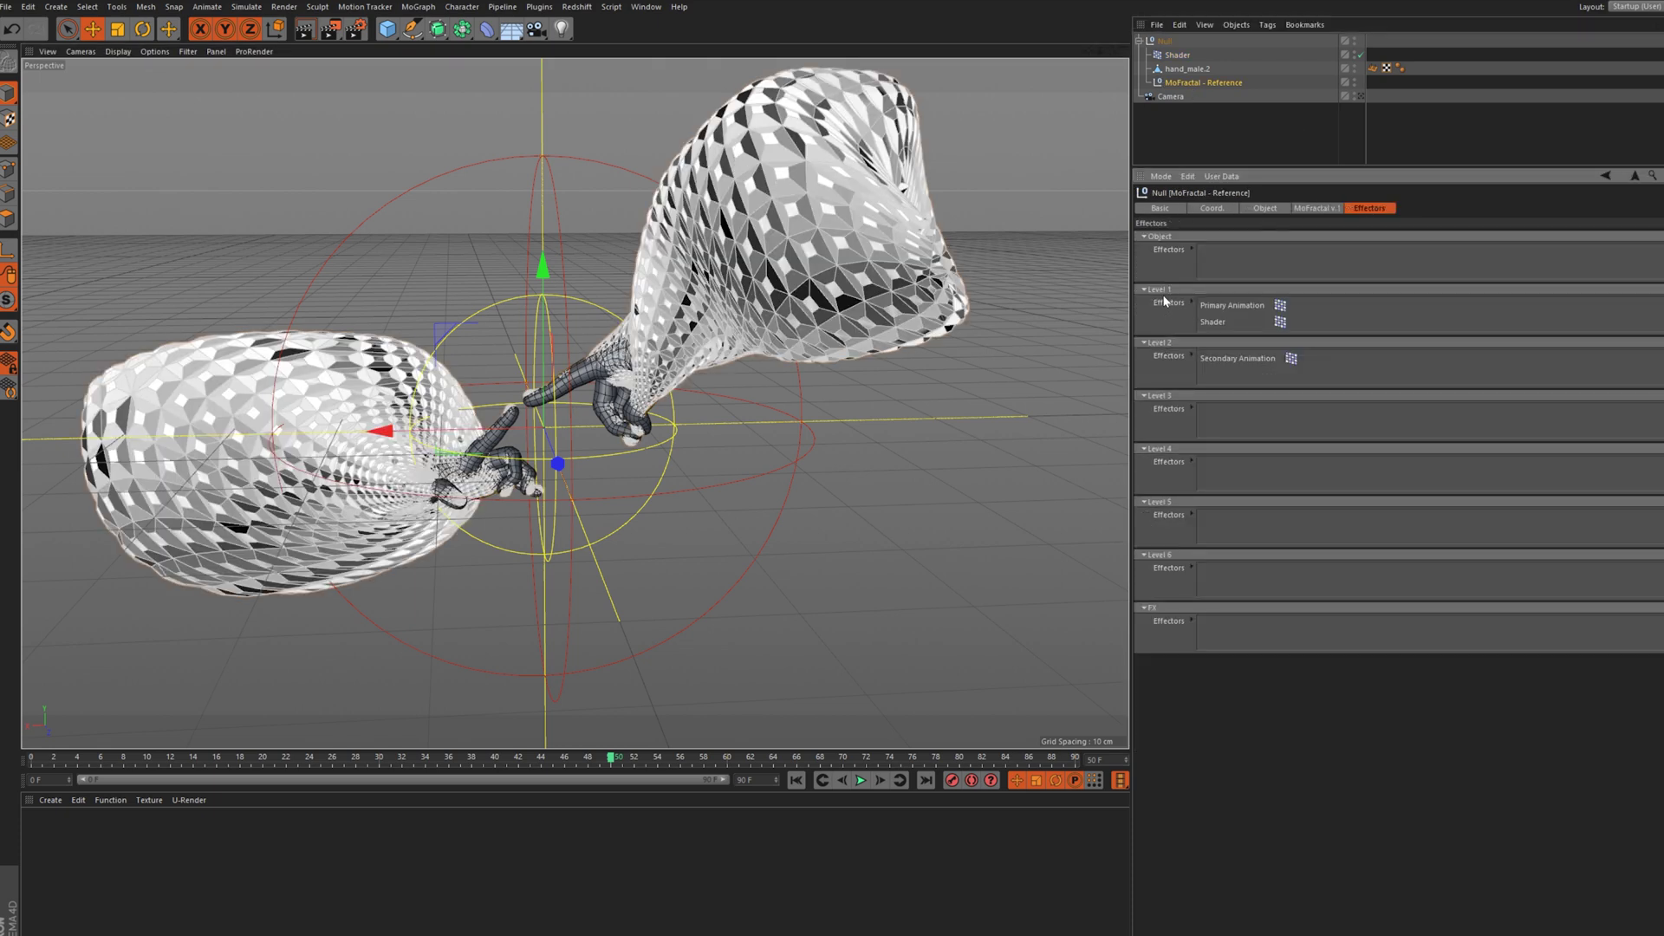
pyautogui.scroll(4, 379, 433)
pyautogui.moveTo(1110, 52); pyautogui.dragTo(451, 130)
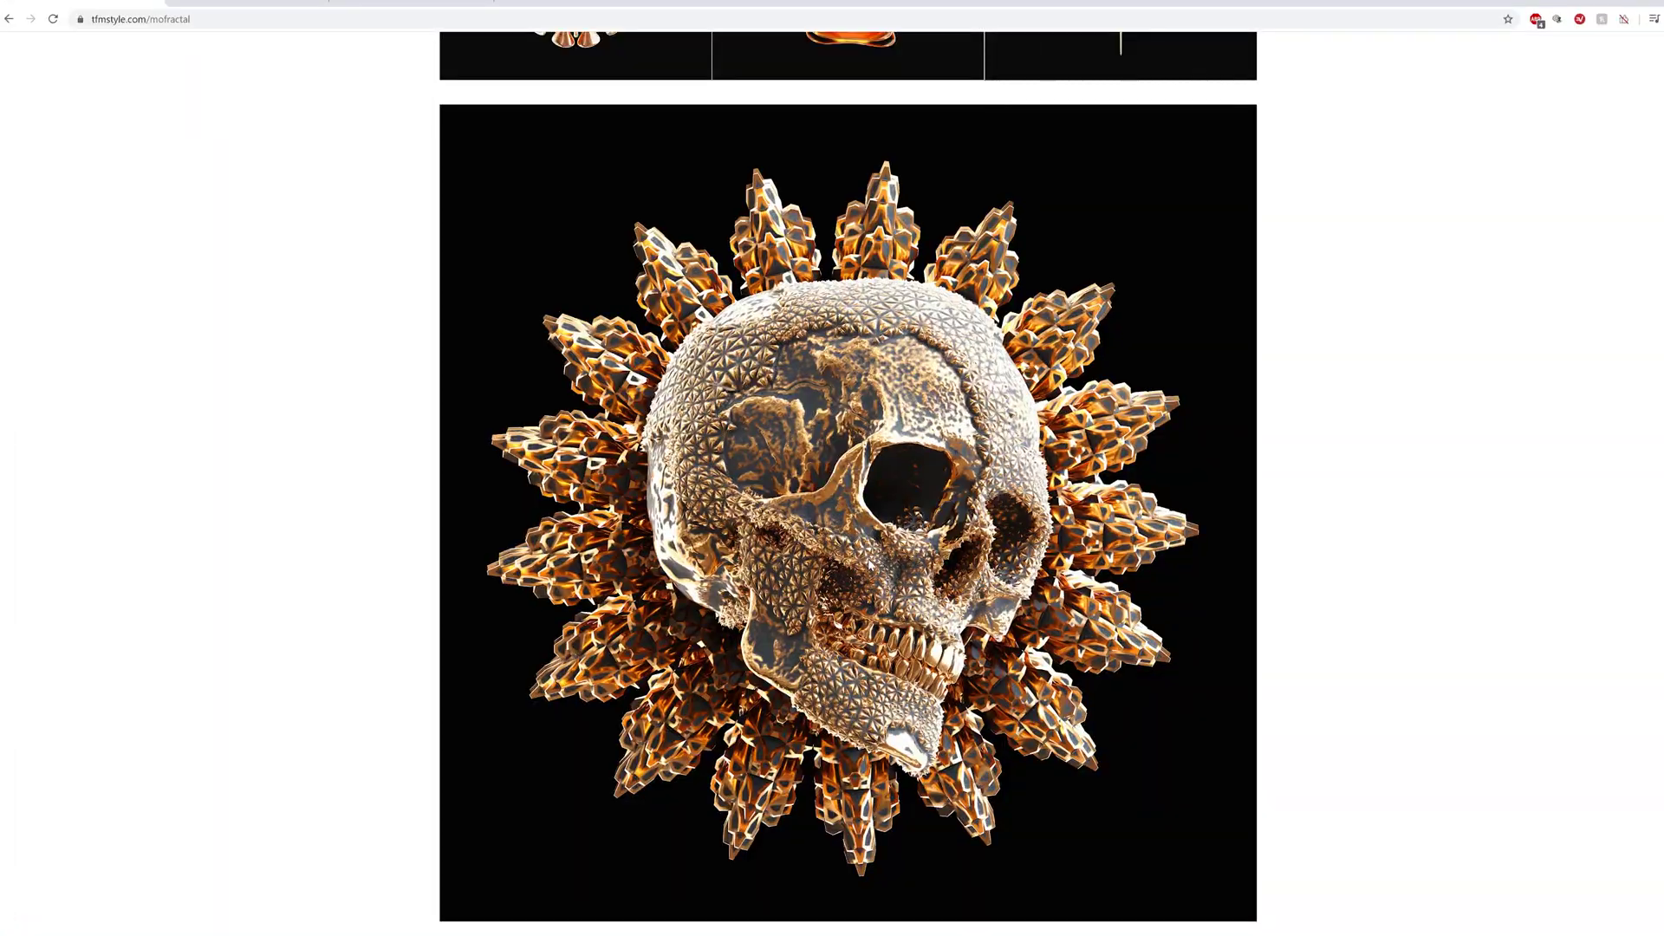
# Switch to the tfmstyle.com/mofractal page in the browser and look through enlarged renders in the MoFractal showcase gallery
pyautogui.scroll(6, 869, 564)
pyautogui.scroll(5, 870, 564)
pyautogui.scroll(-2, 867, 559)
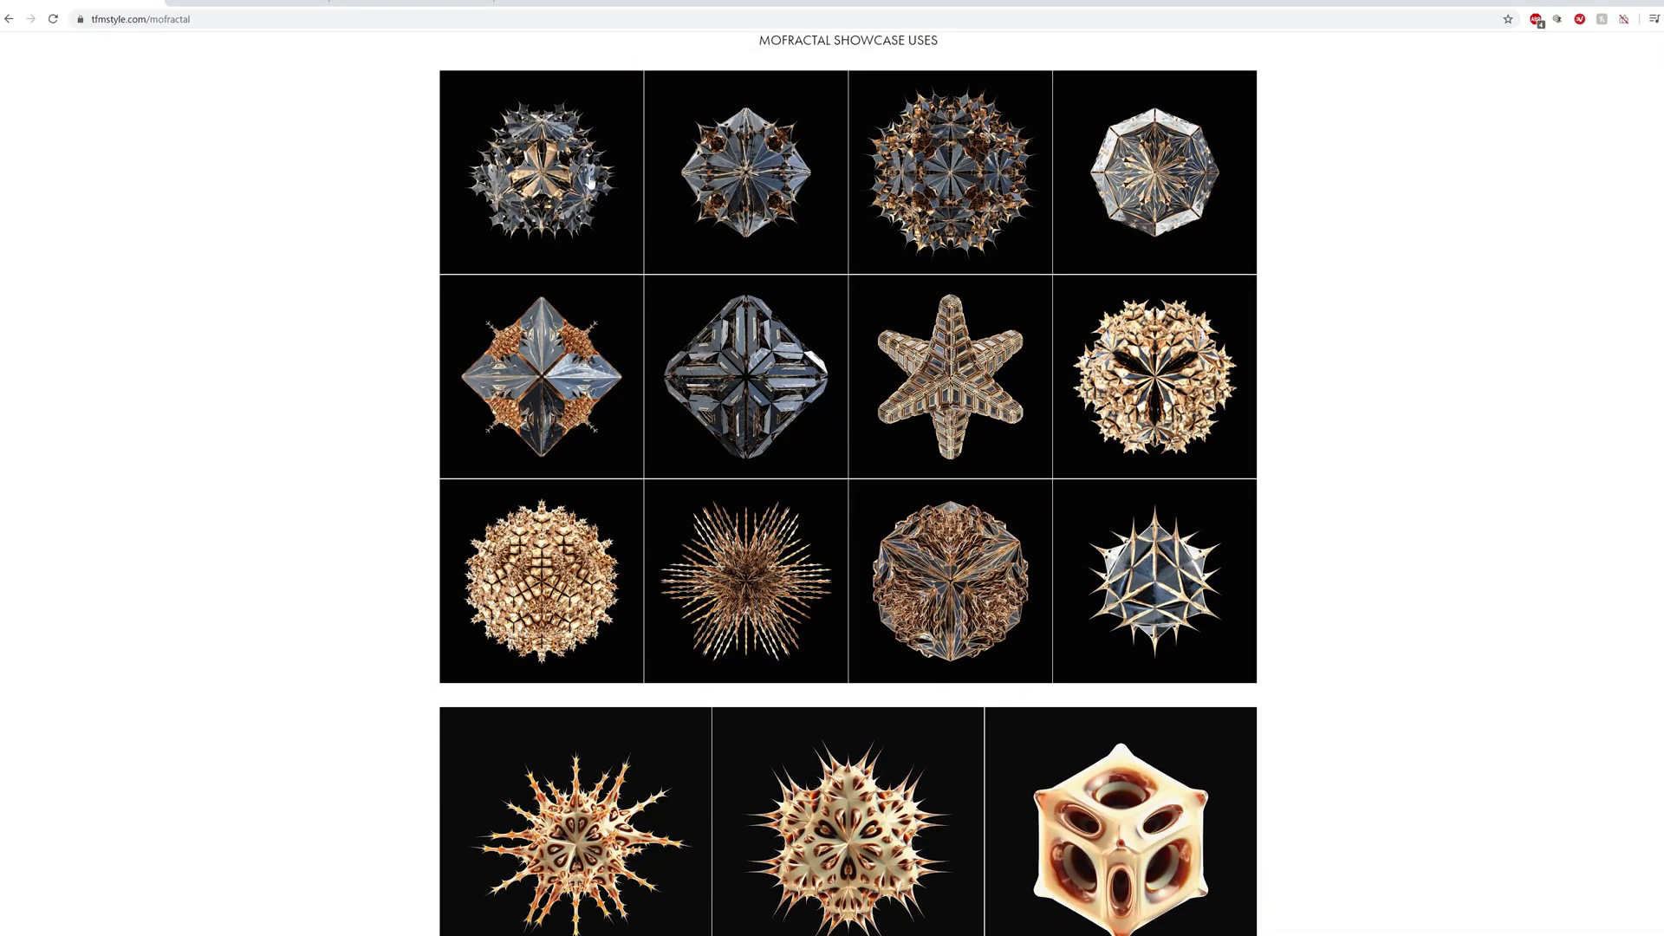
pyautogui.click(579, 184)
pyautogui.click(1662, 506)
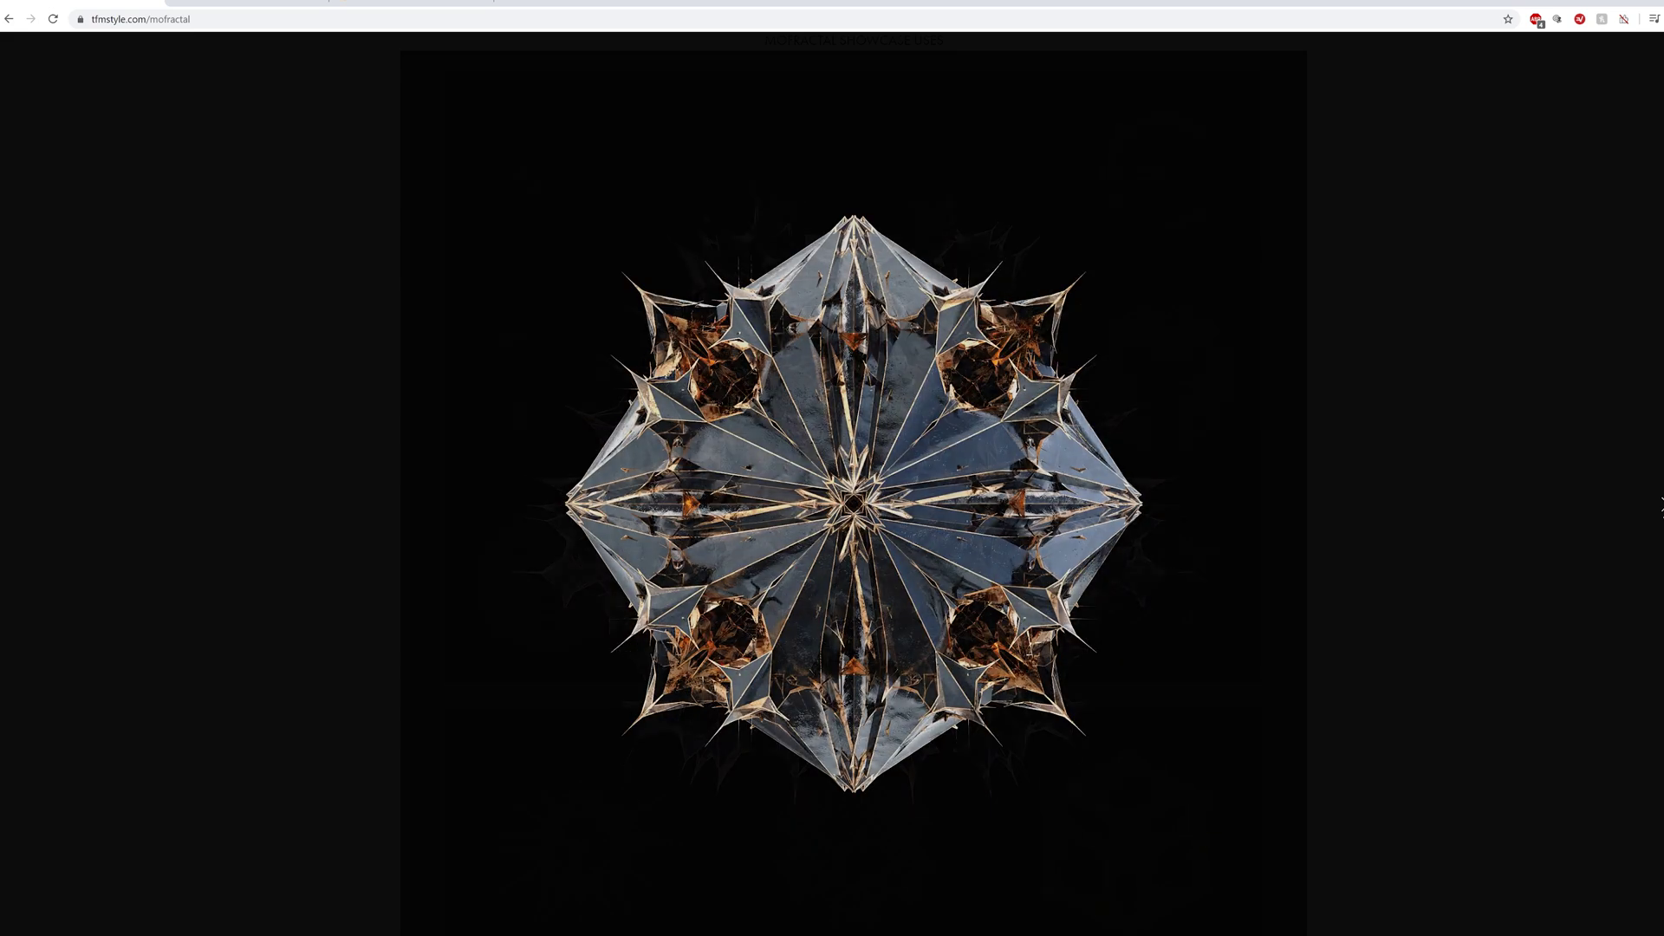
pyautogui.click(1662, 507)
pyautogui.press('Right')
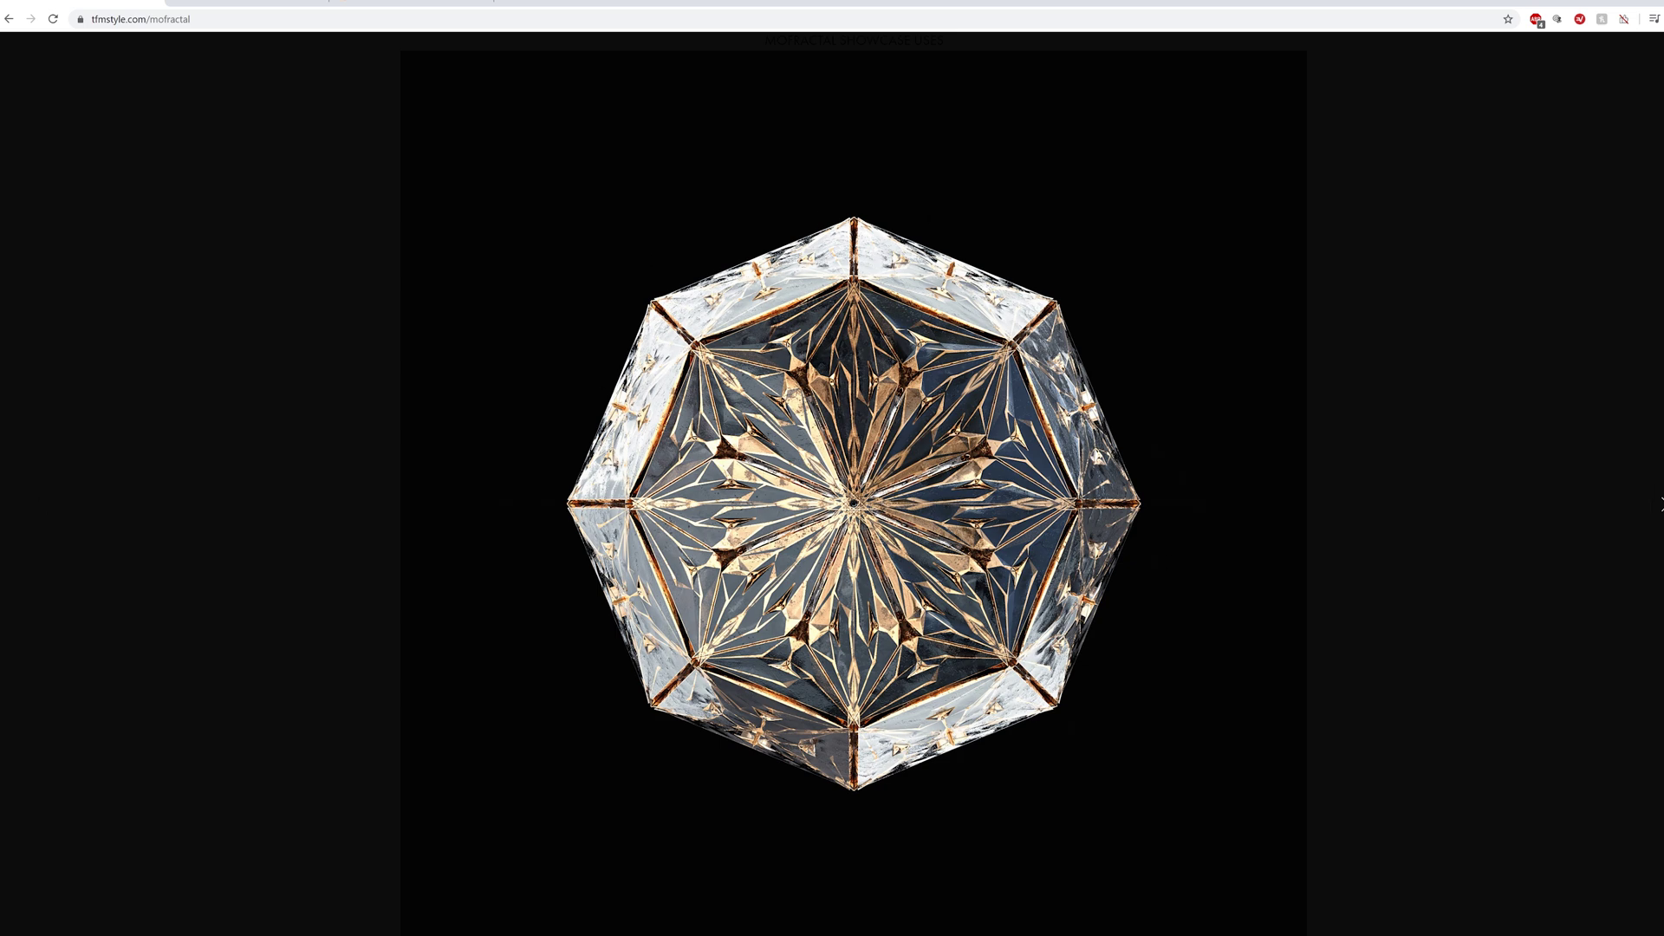
# Page through further enlarged MoFractal showcase renders, close the enlarged view and look over the showcase image grids
pyautogui.click(1659, 504)
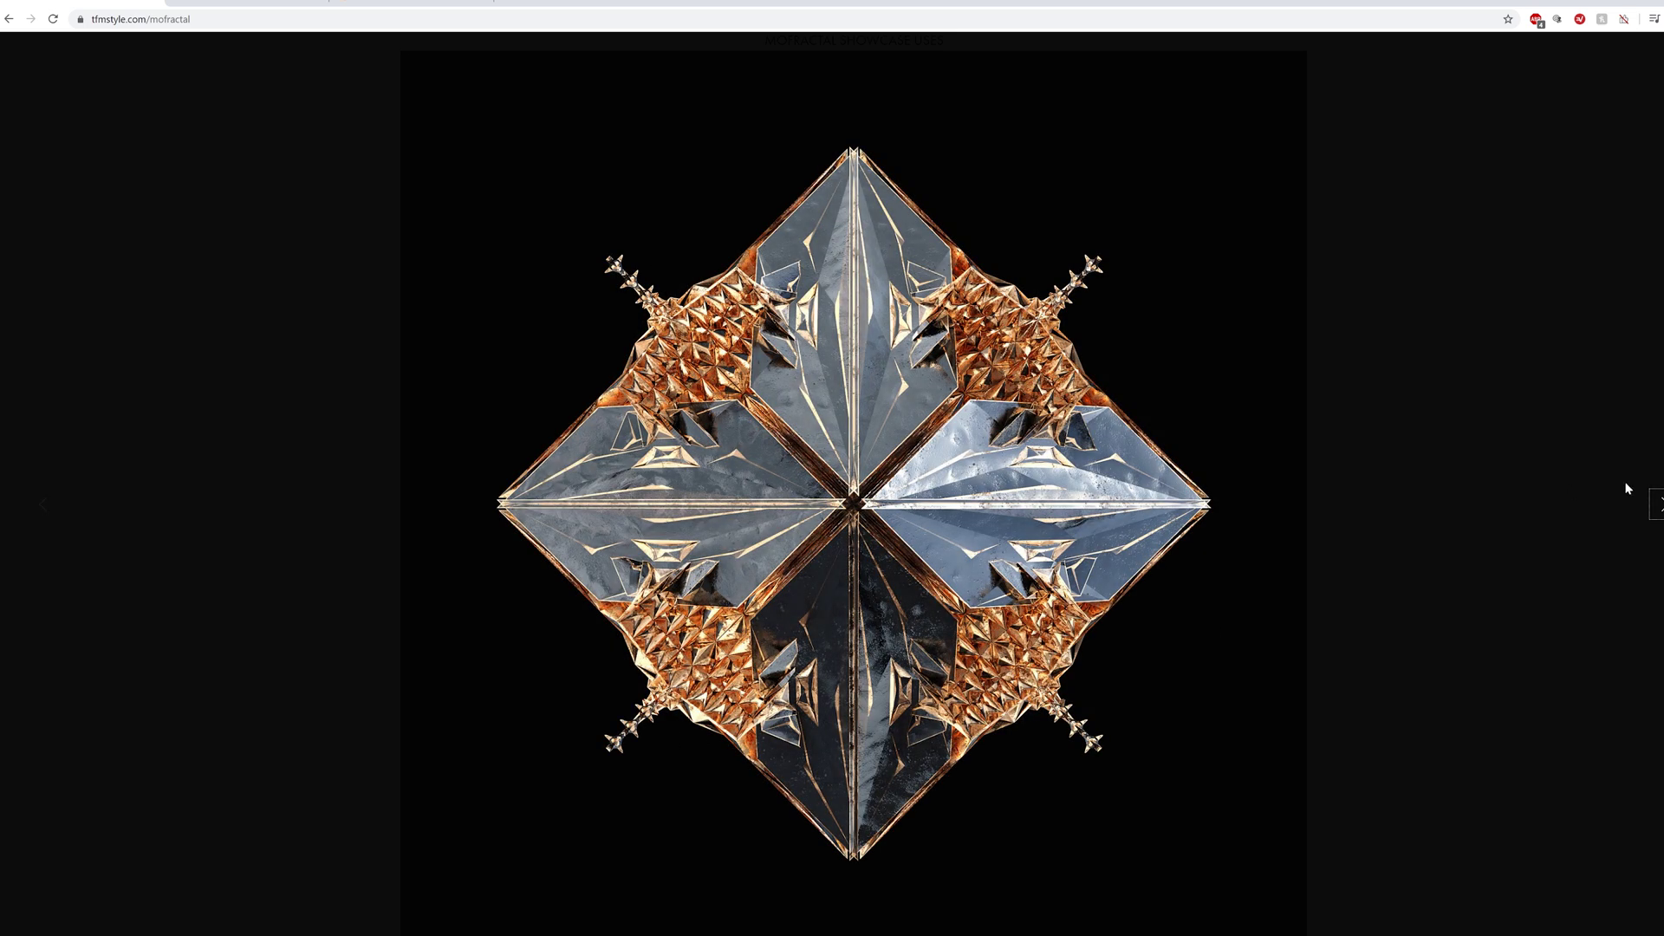
pyautogui.click(1658, 504)
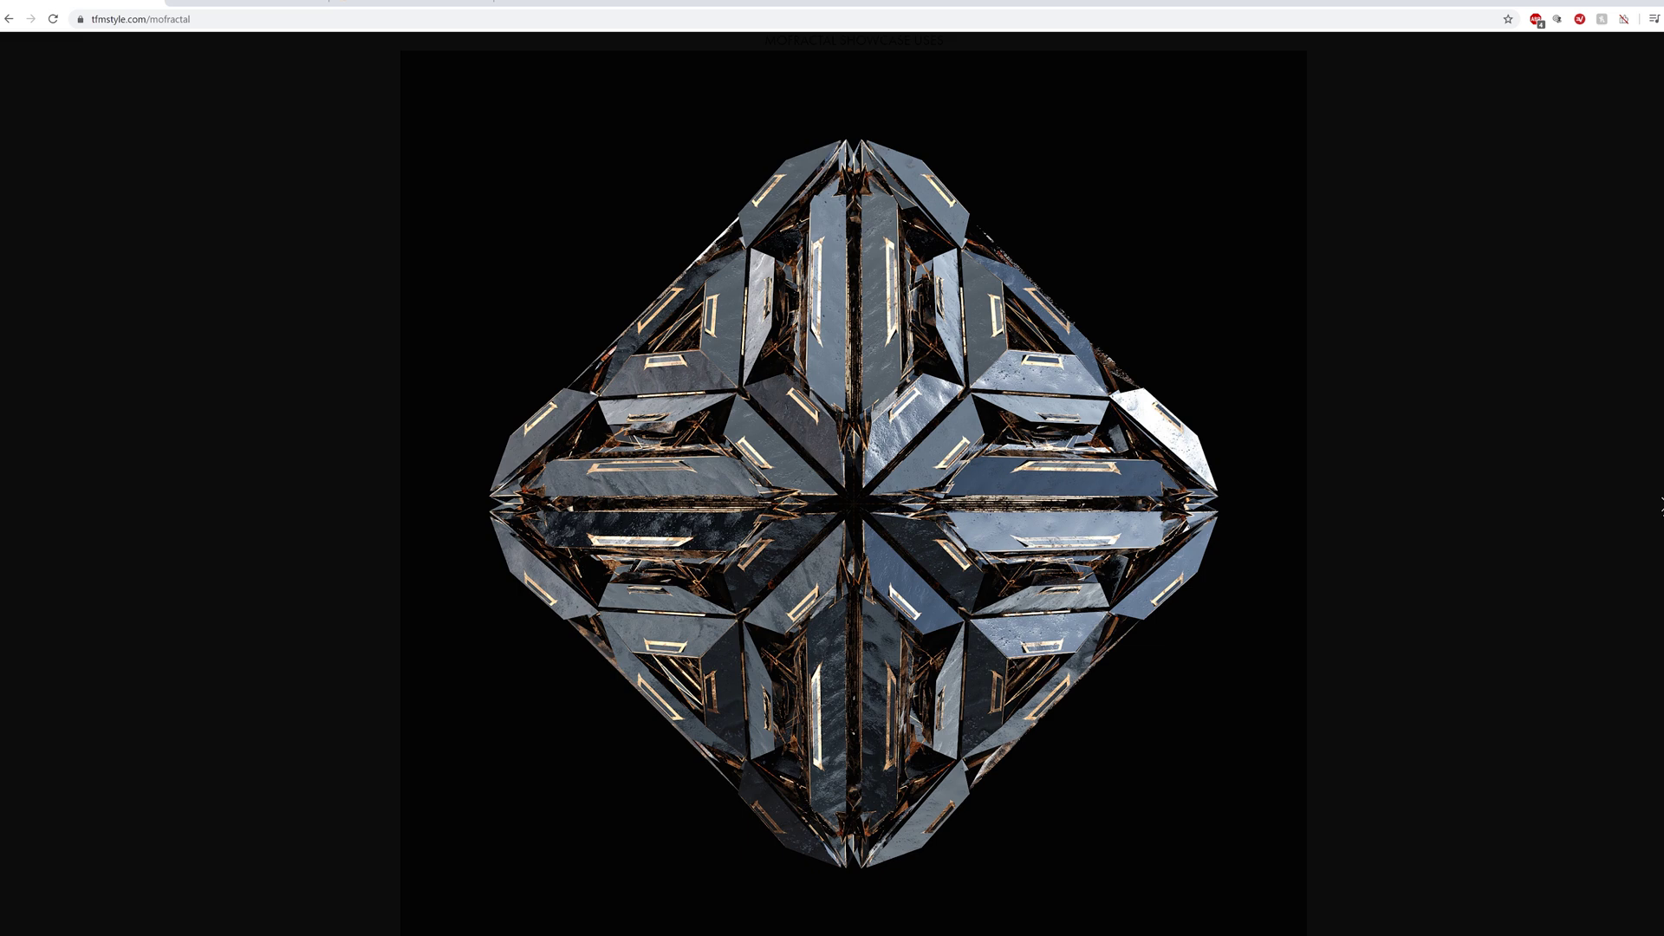
pyautogui.click(1657, 503)
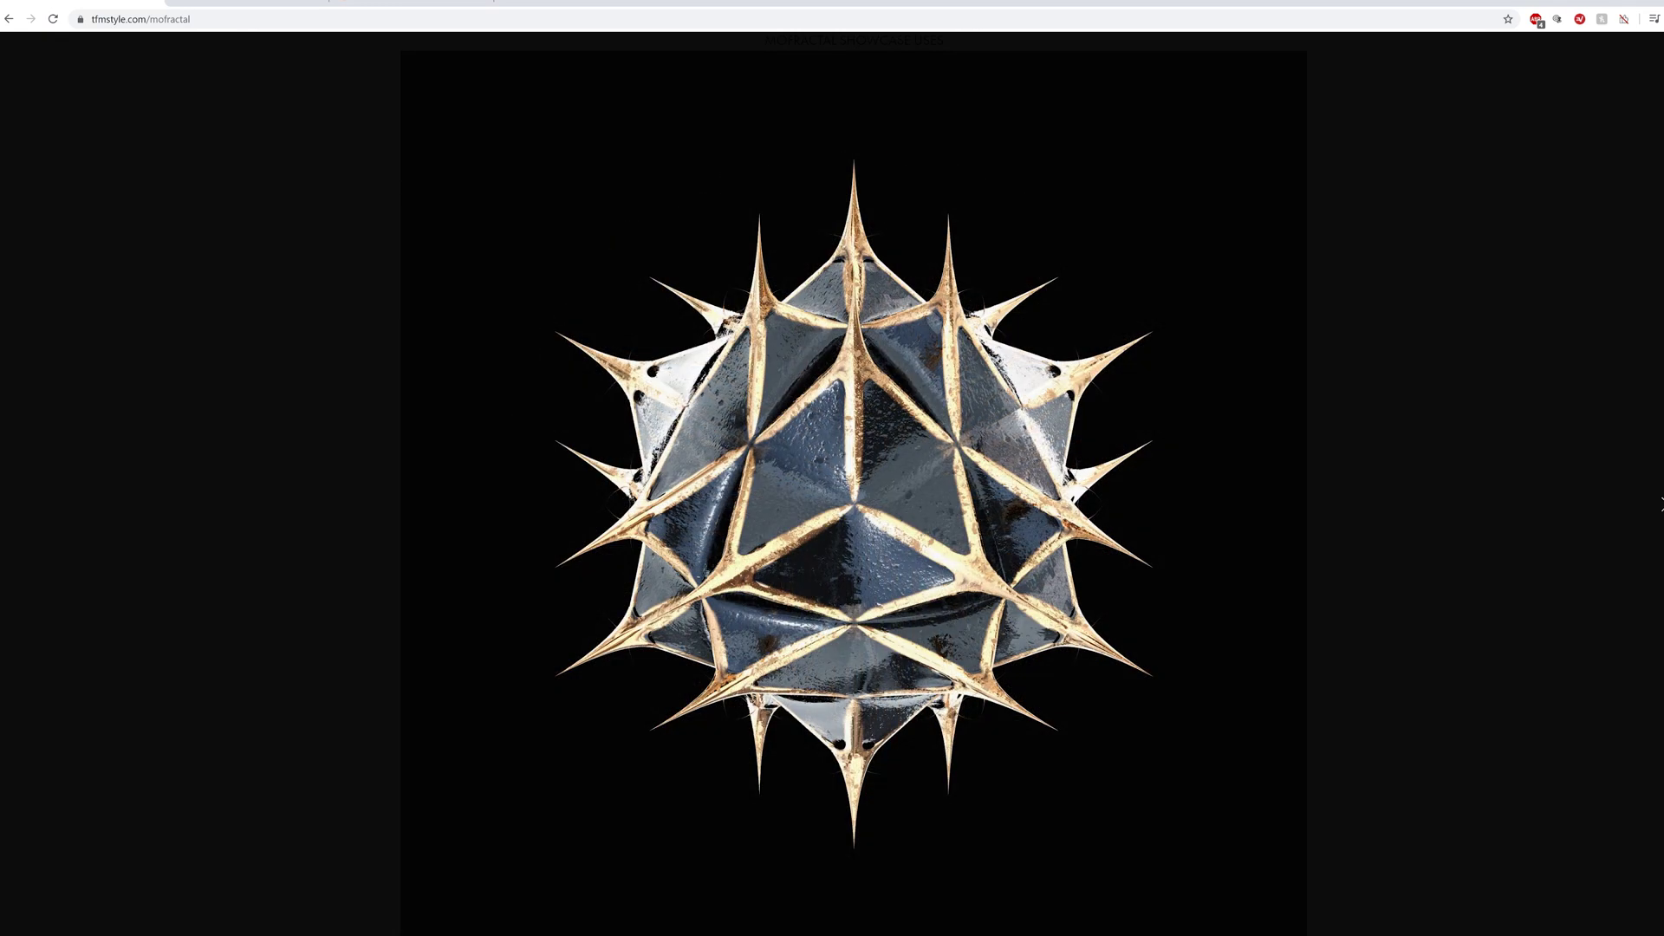
pyautogui.press('Escape')
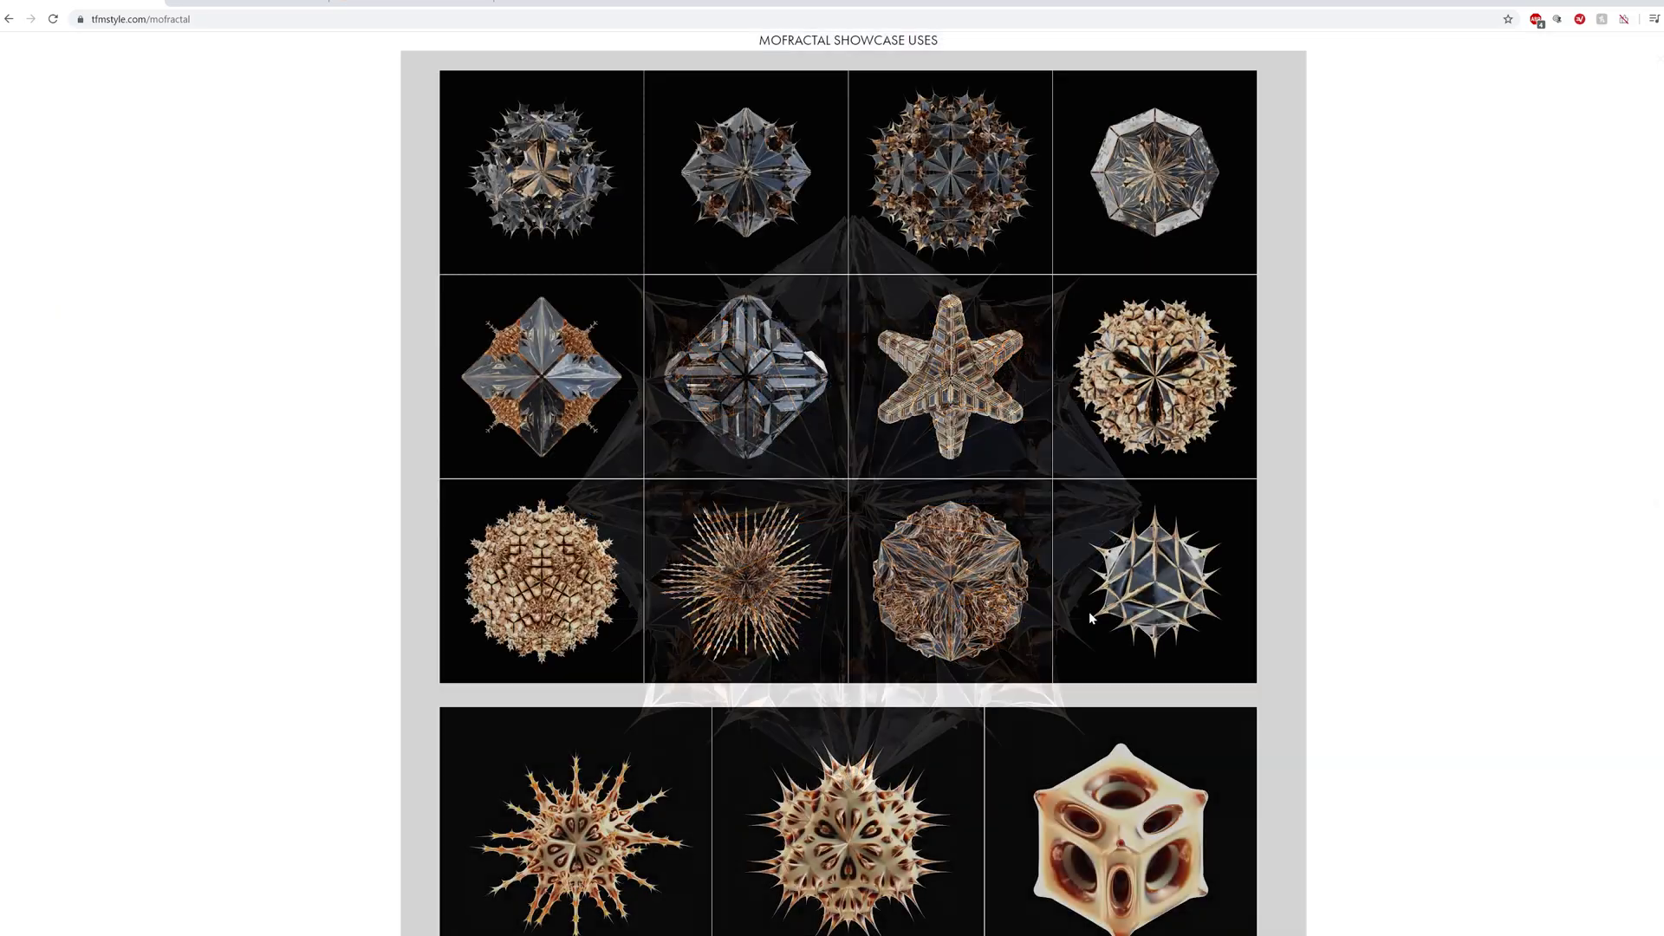
pyautogui.scroll(-3, 1311, 660)
pyautogui.scroll(-5, 1311, 665)
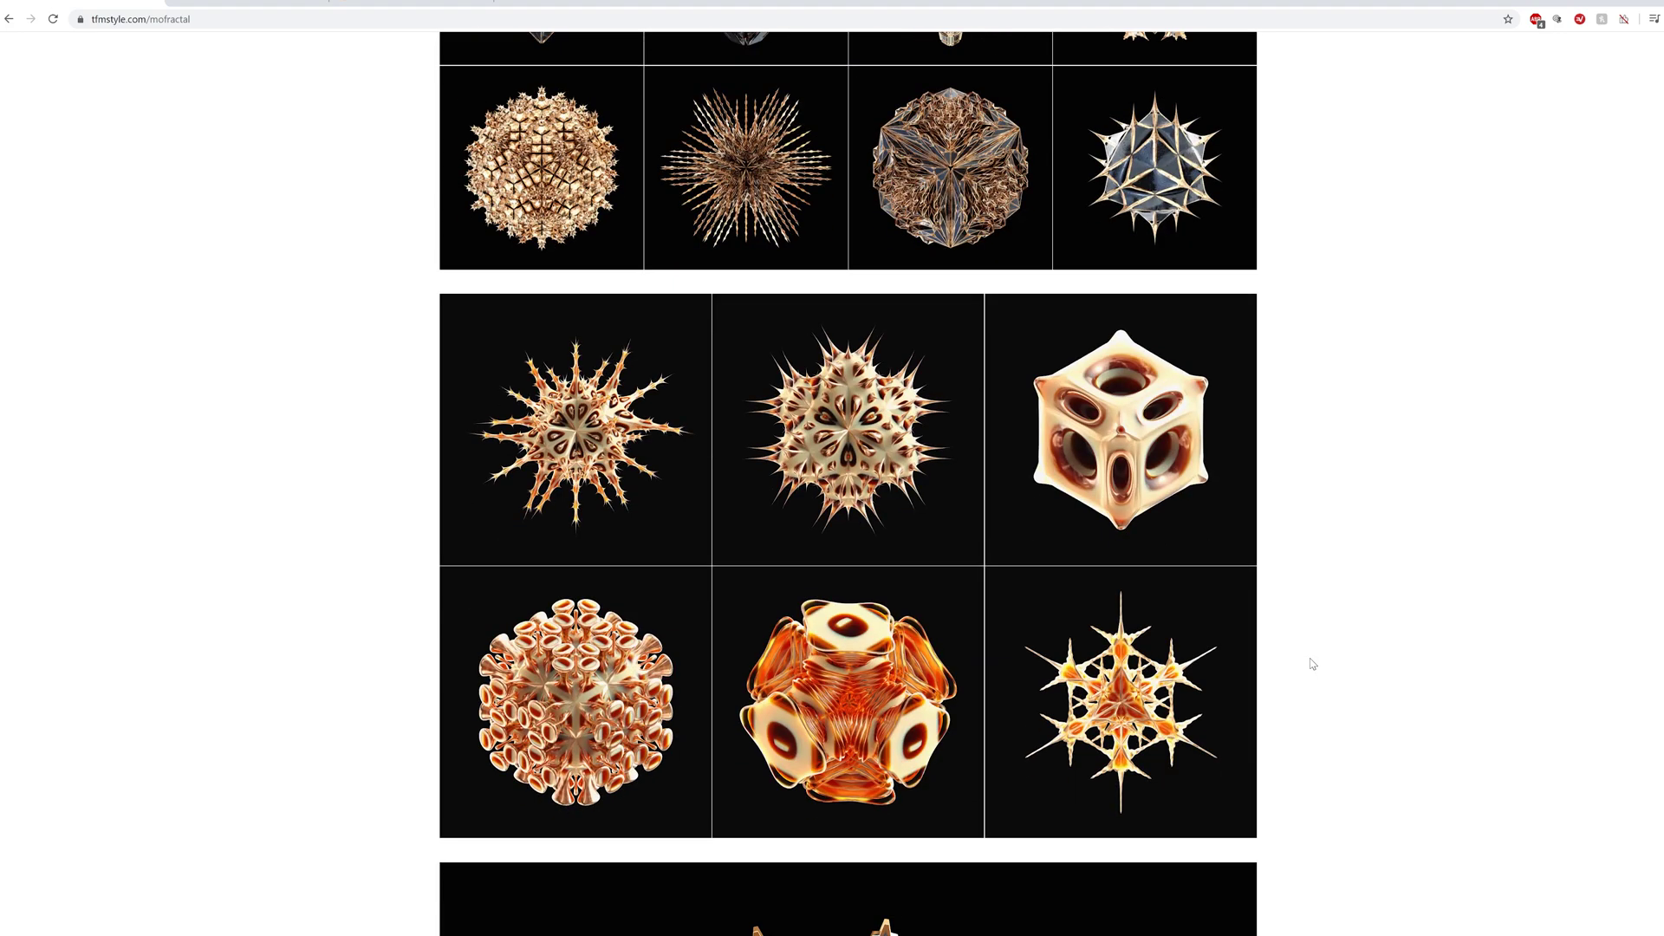
pyautogui.scroll(6, 1311, 665)
pyautogui.scroll(3, 717, 307)
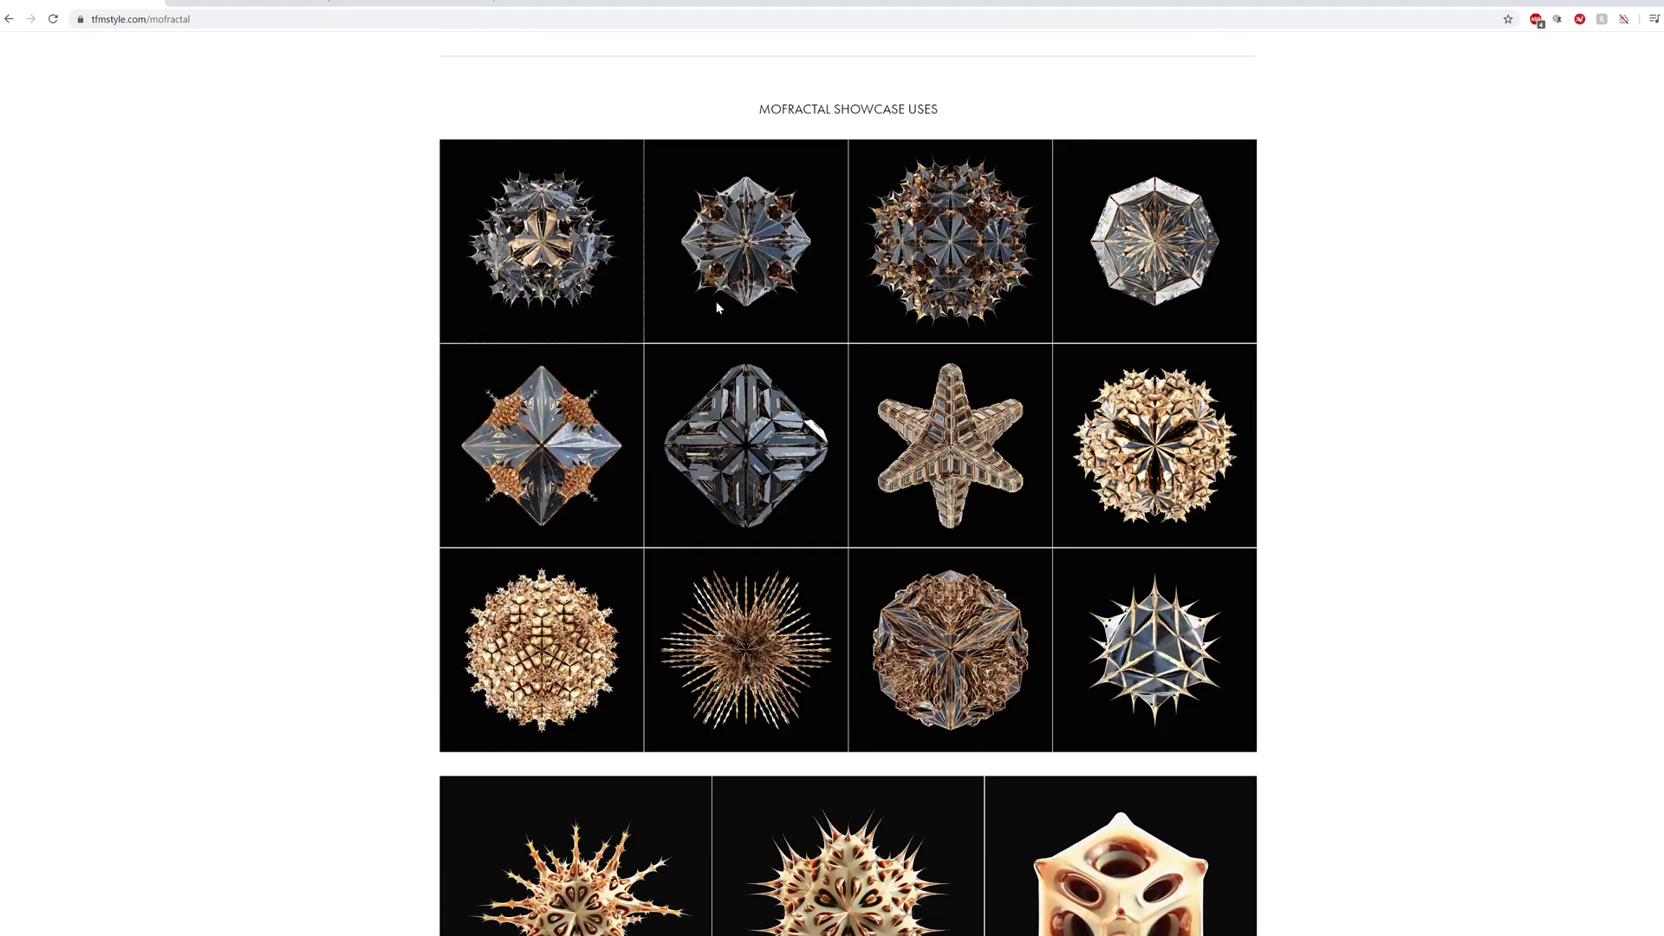
# Look over the renders in the MoFractal Presets Library section and return to the page's Product Overview
pyautogui.scroll(-15, 977, 523)
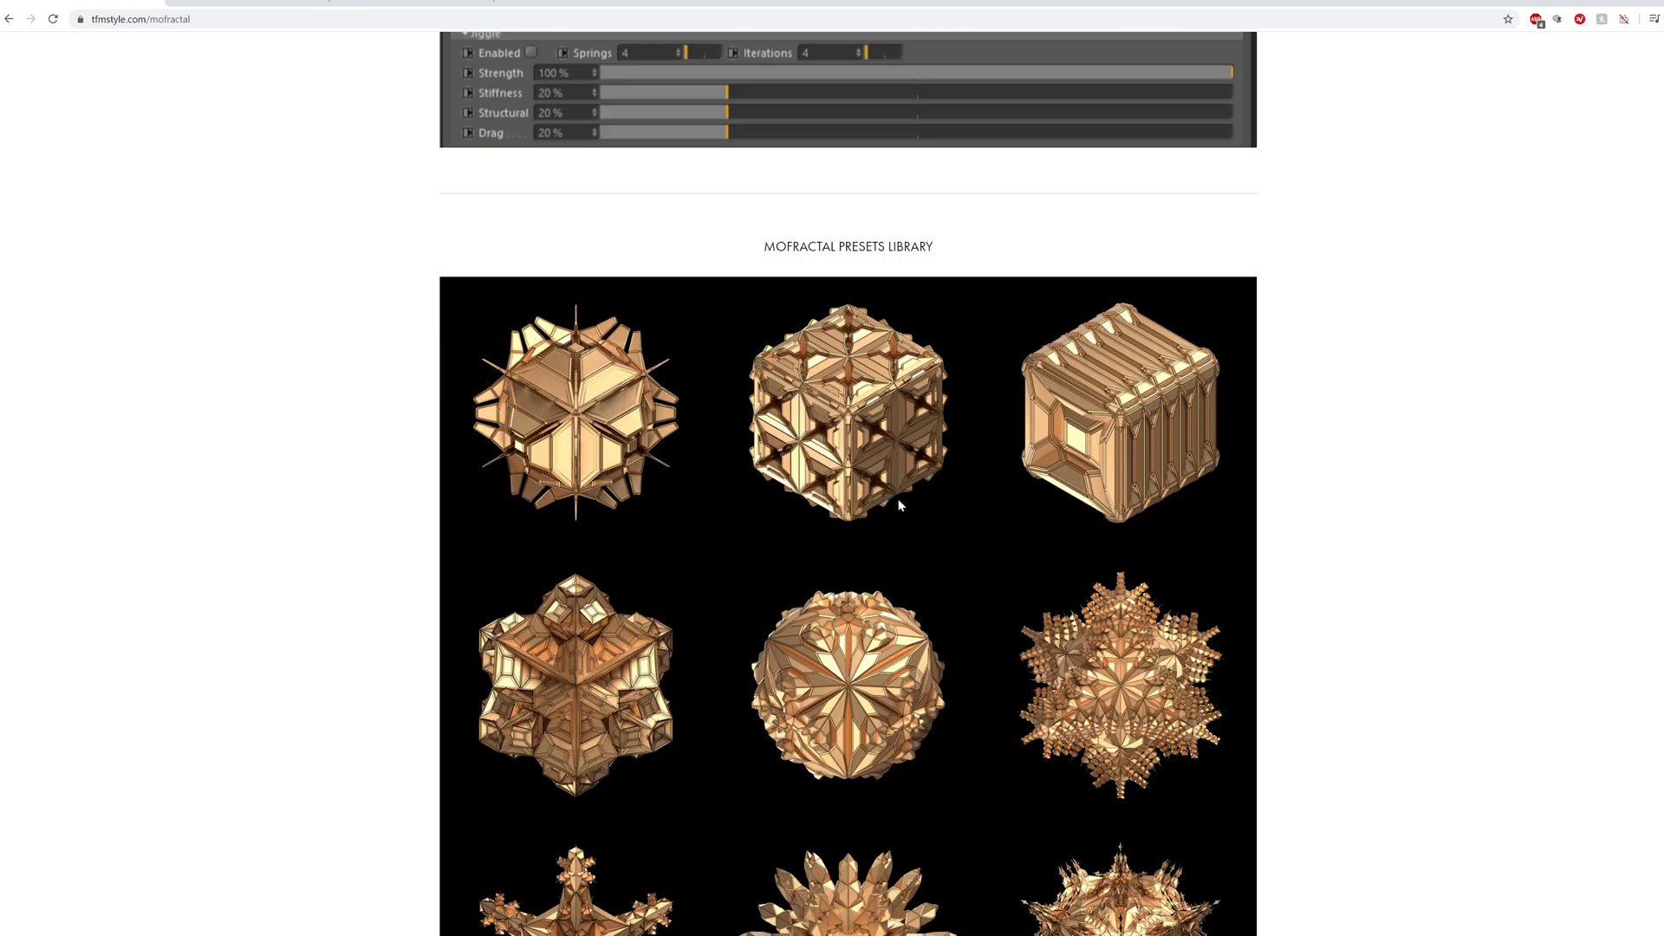
pyautogui.scroll(-8, 936, 568)
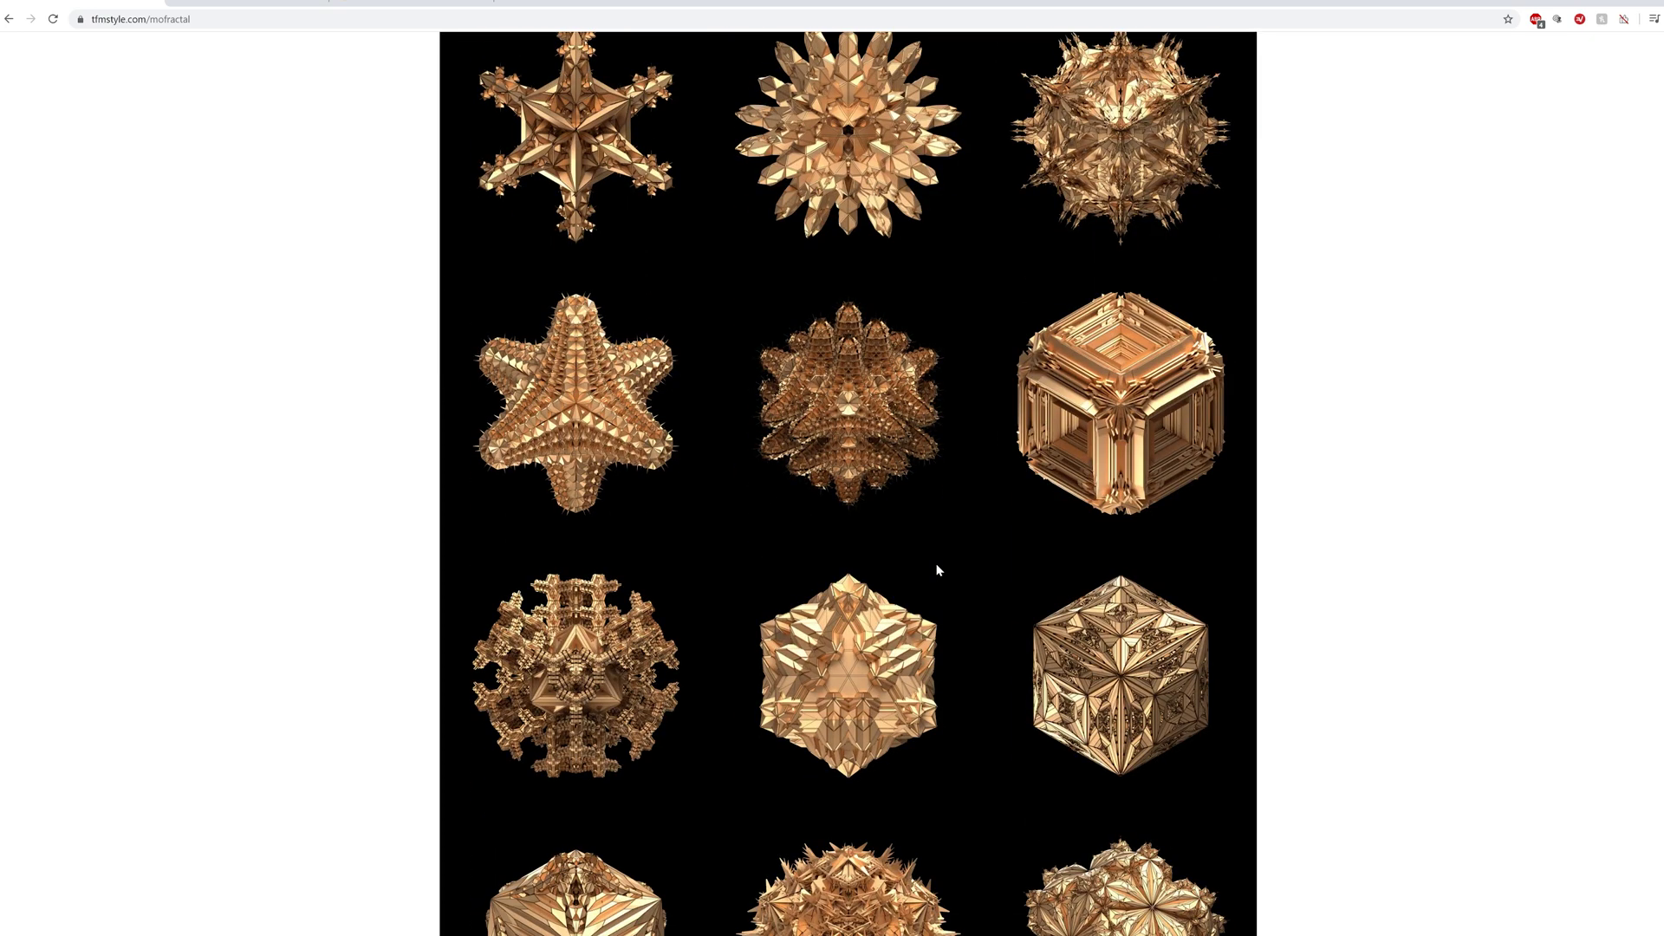
pyautogui.scroll(15, 935, 572)
pyautogui.scroll(15, 933, 568)
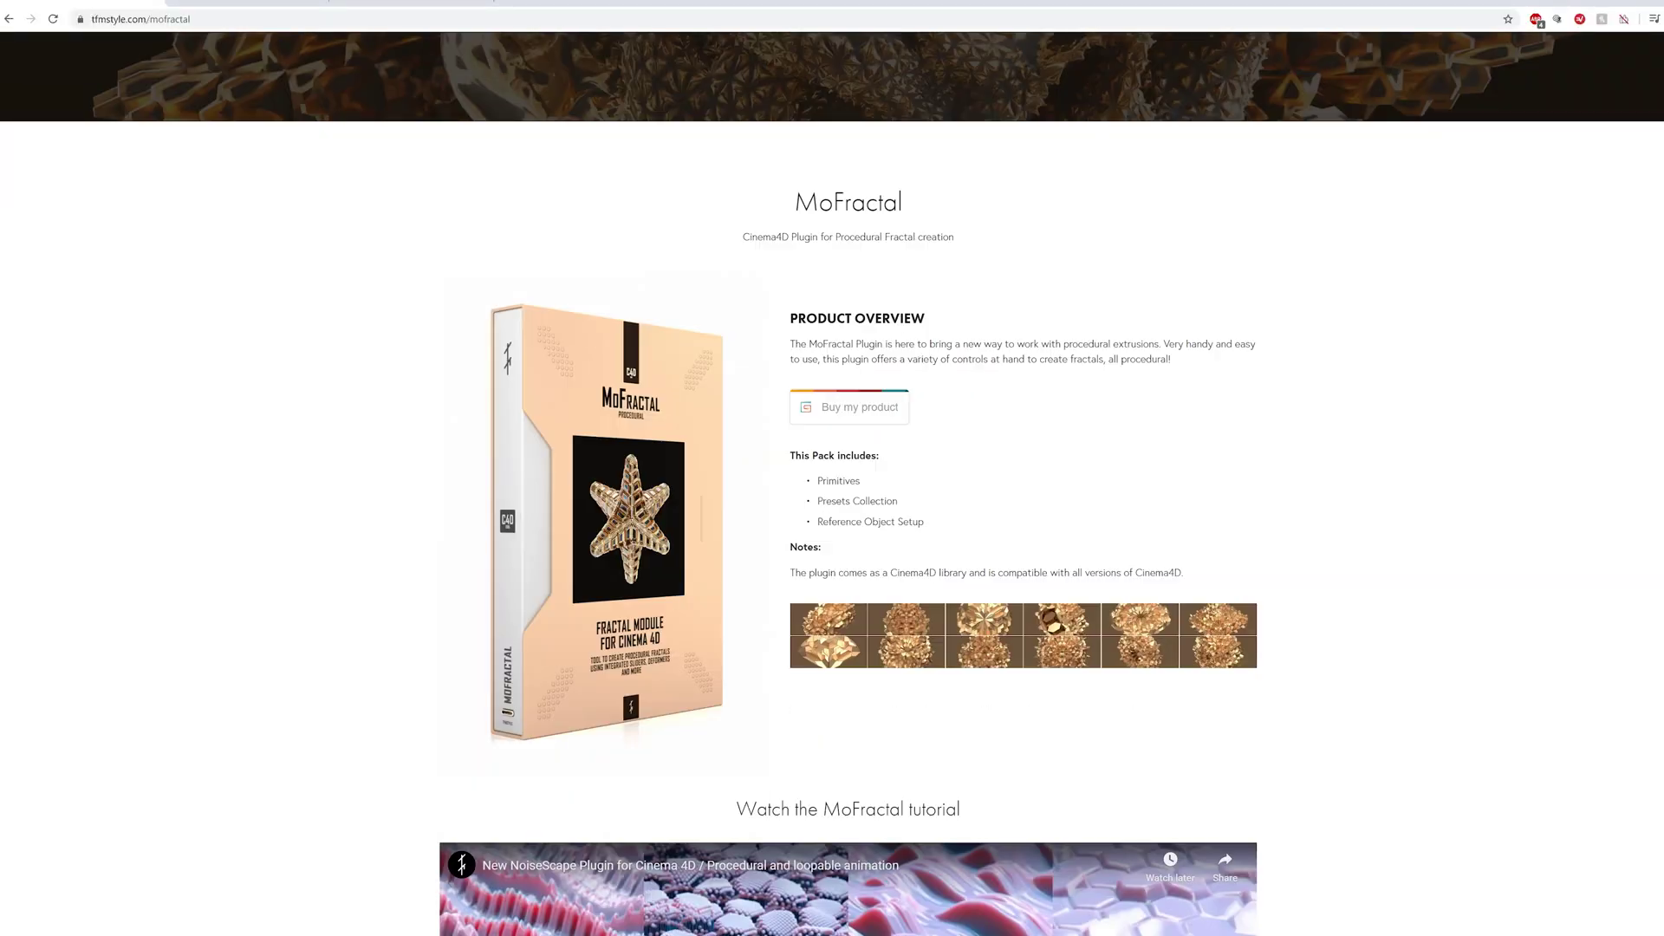